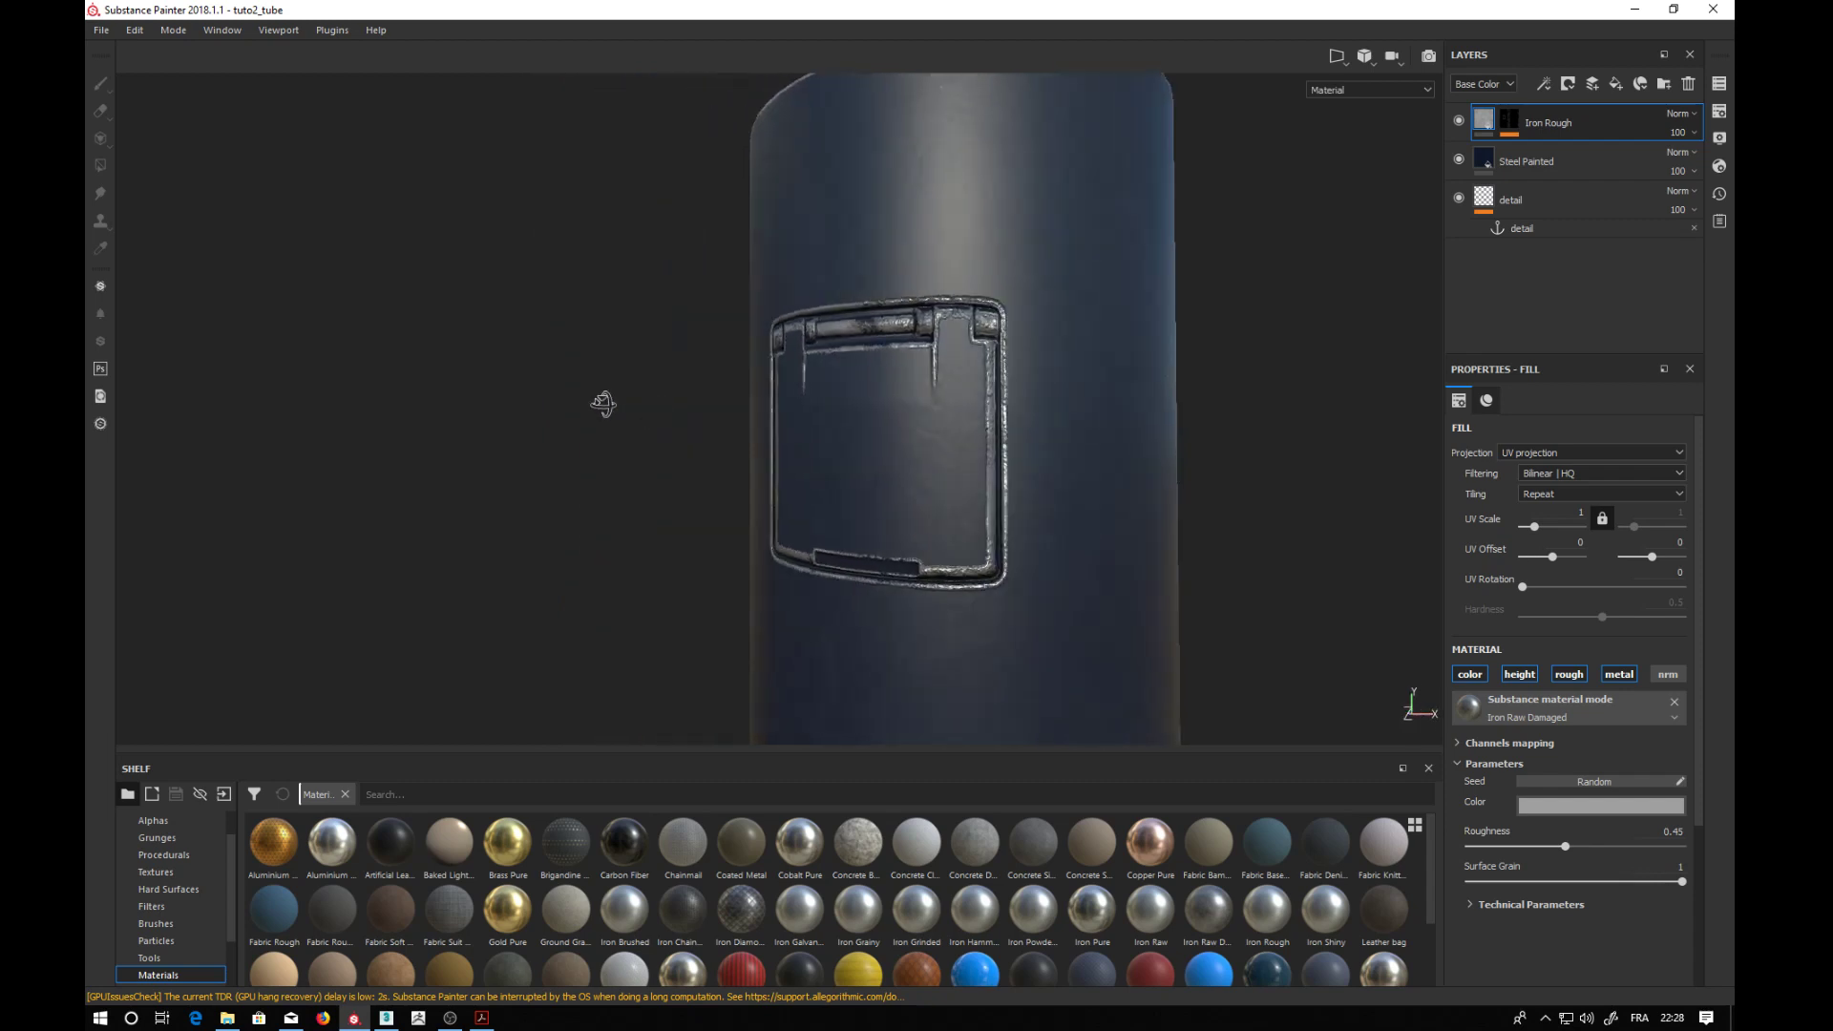
# - Hide the Iron Rough, Steel Painted and detail layers to inspect the bare tube mesh
pyautogui.scroll(-3, 948, 438)
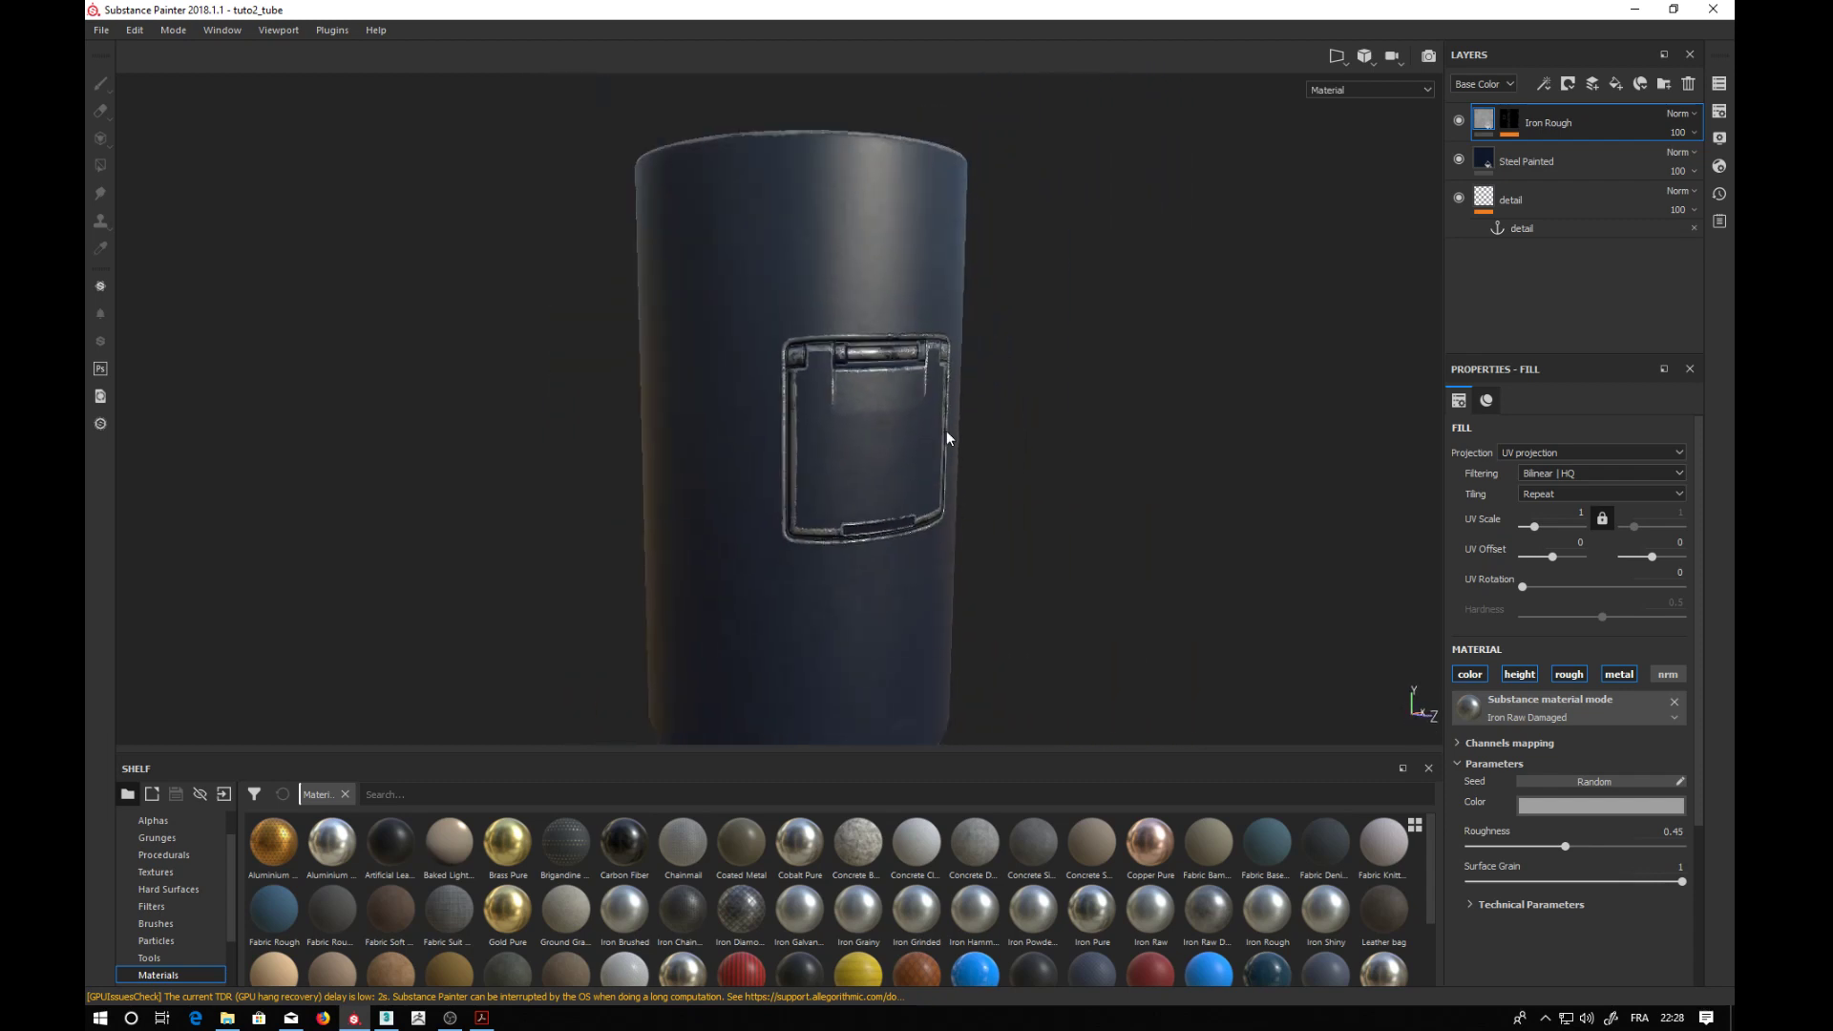
pyautogui.click(1457, 121)
pyautogui.click(1458, 159)
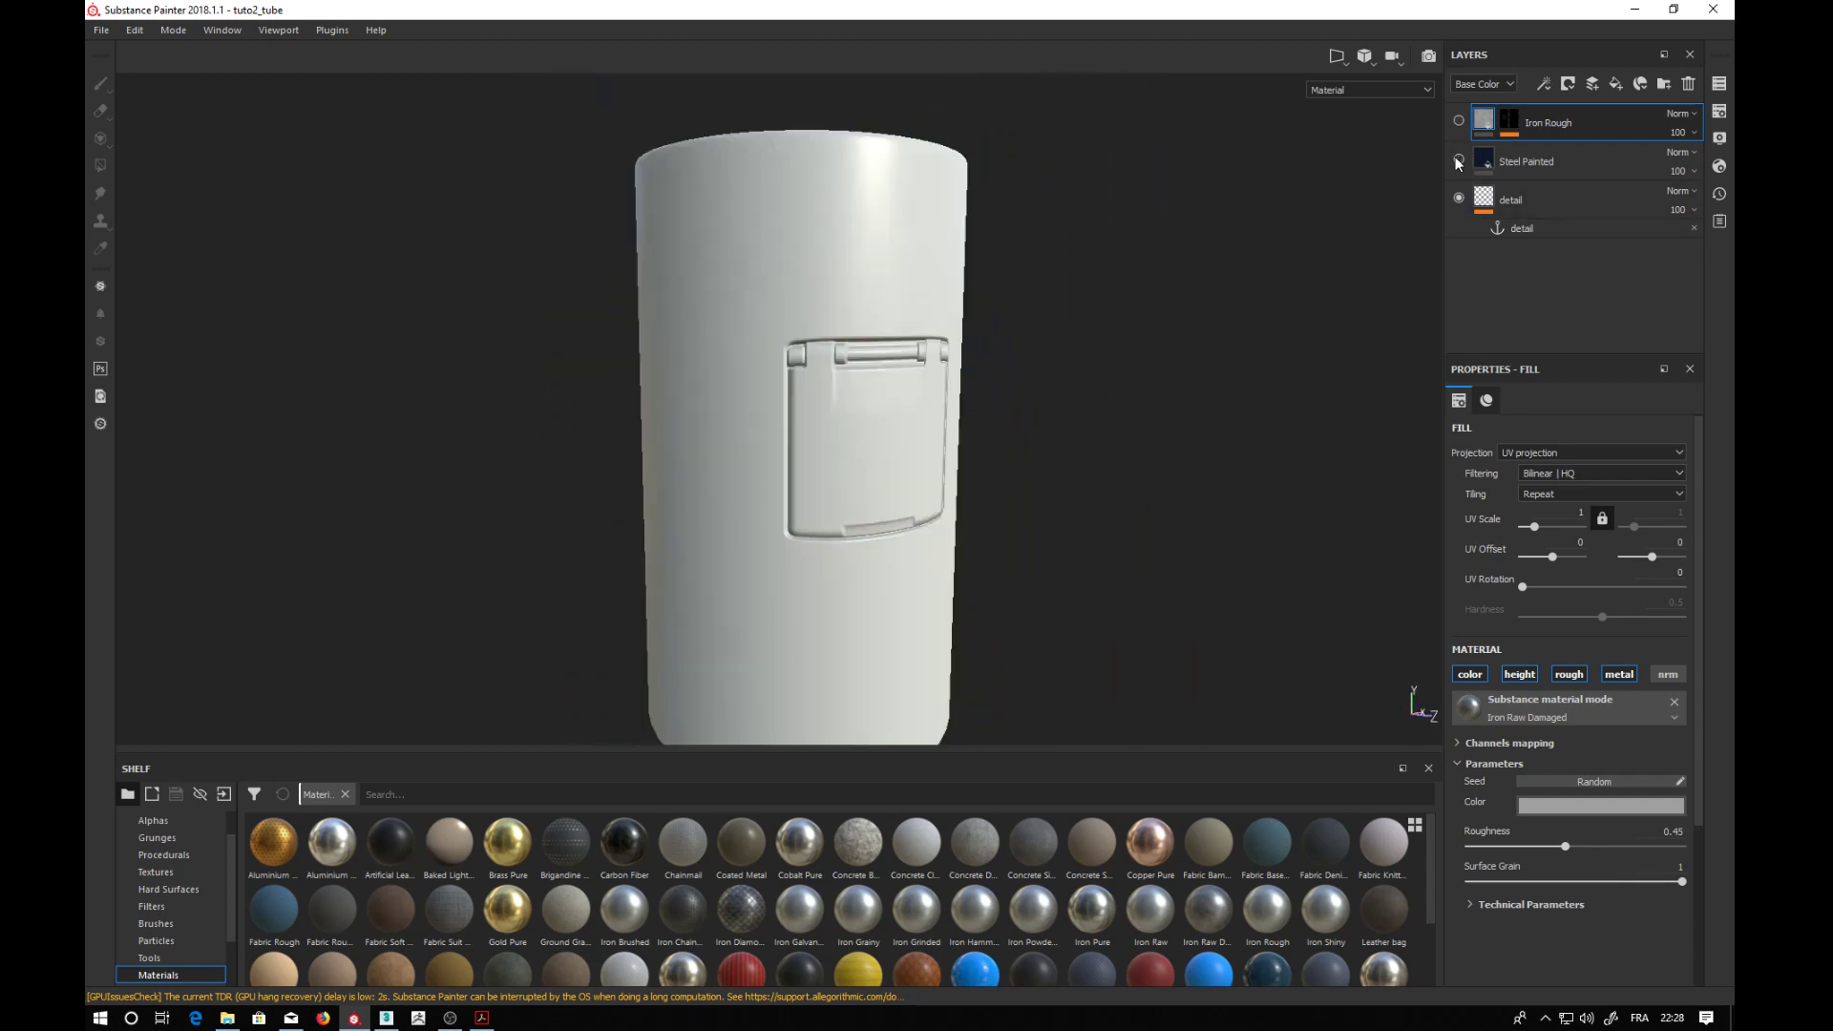
pyautogui.click(1458, 197)
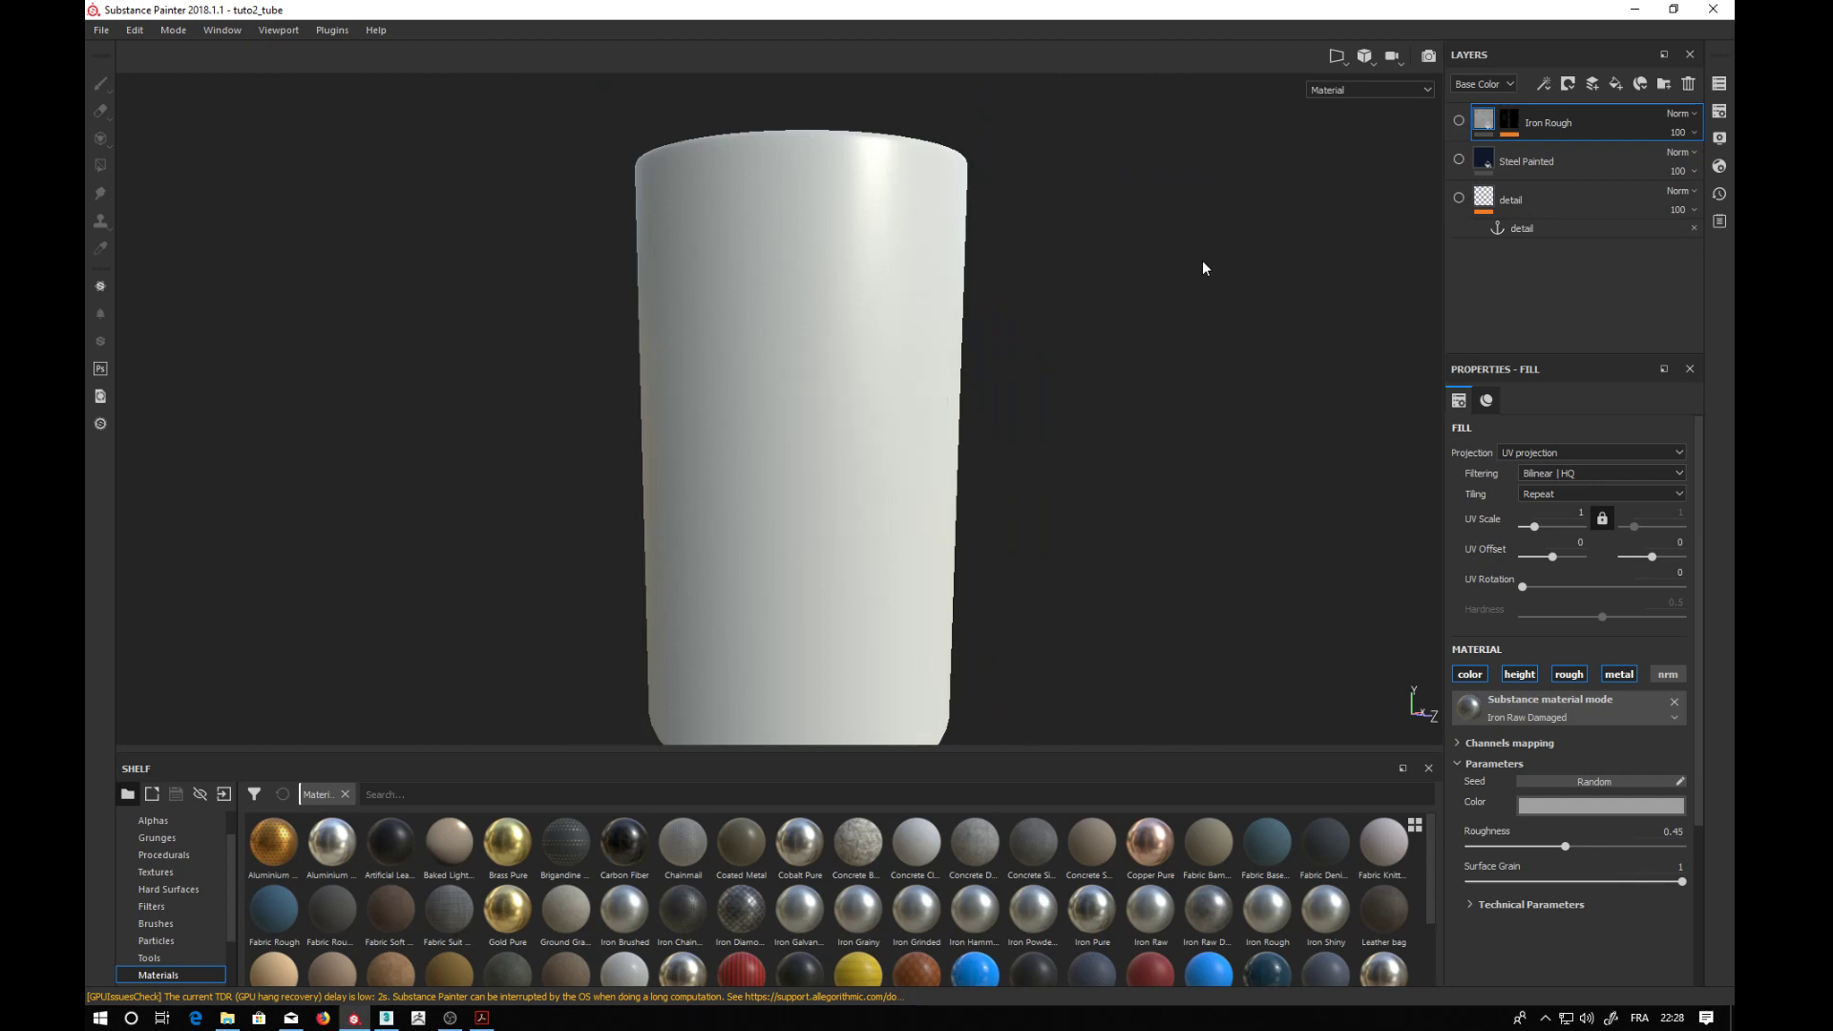
pyautogui.keyDown('alt'); pyautogui.moveTo(1200, 266); pyautogui.dragTo(1054, 294); pyautogui.keyUp('alt')
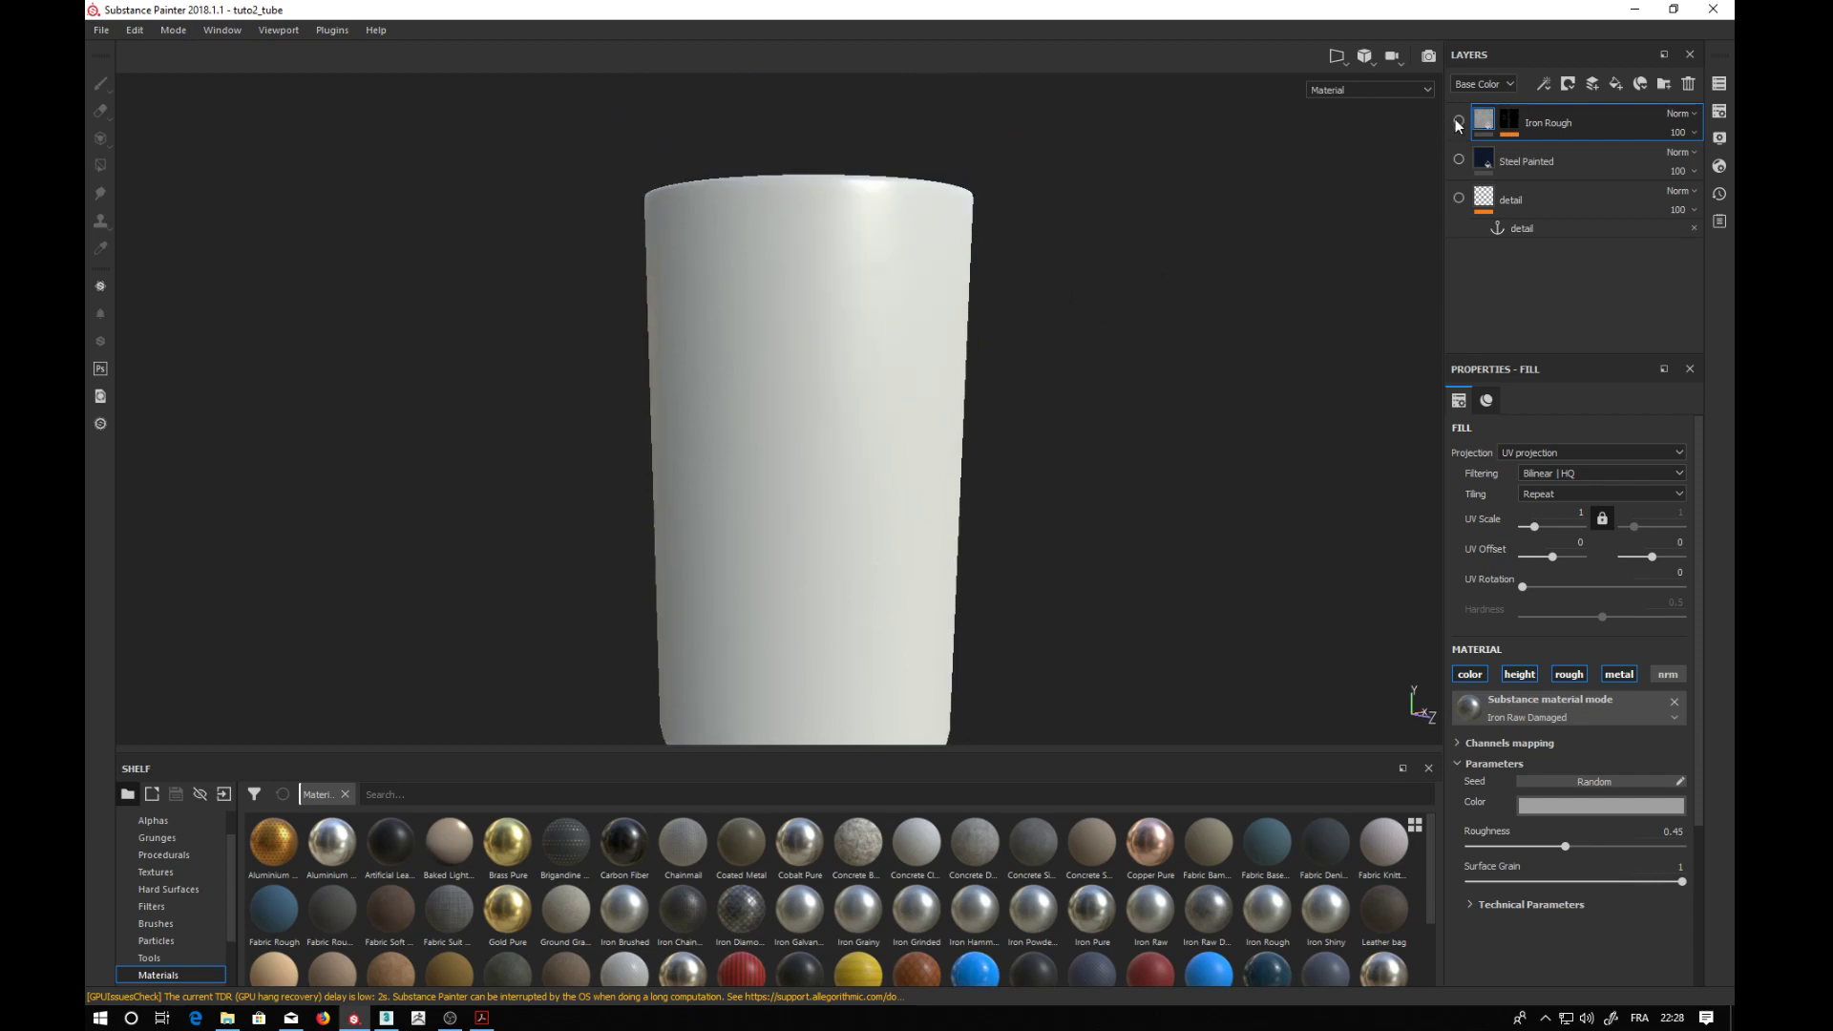
# - Show the Iron Rough, Steel Painted and detail layers again and examine the hatch detail on the tube
pyautogui.click(1457, 120)
pyautogui.click(1458, 160)
pyautogui.click(1457, 198)
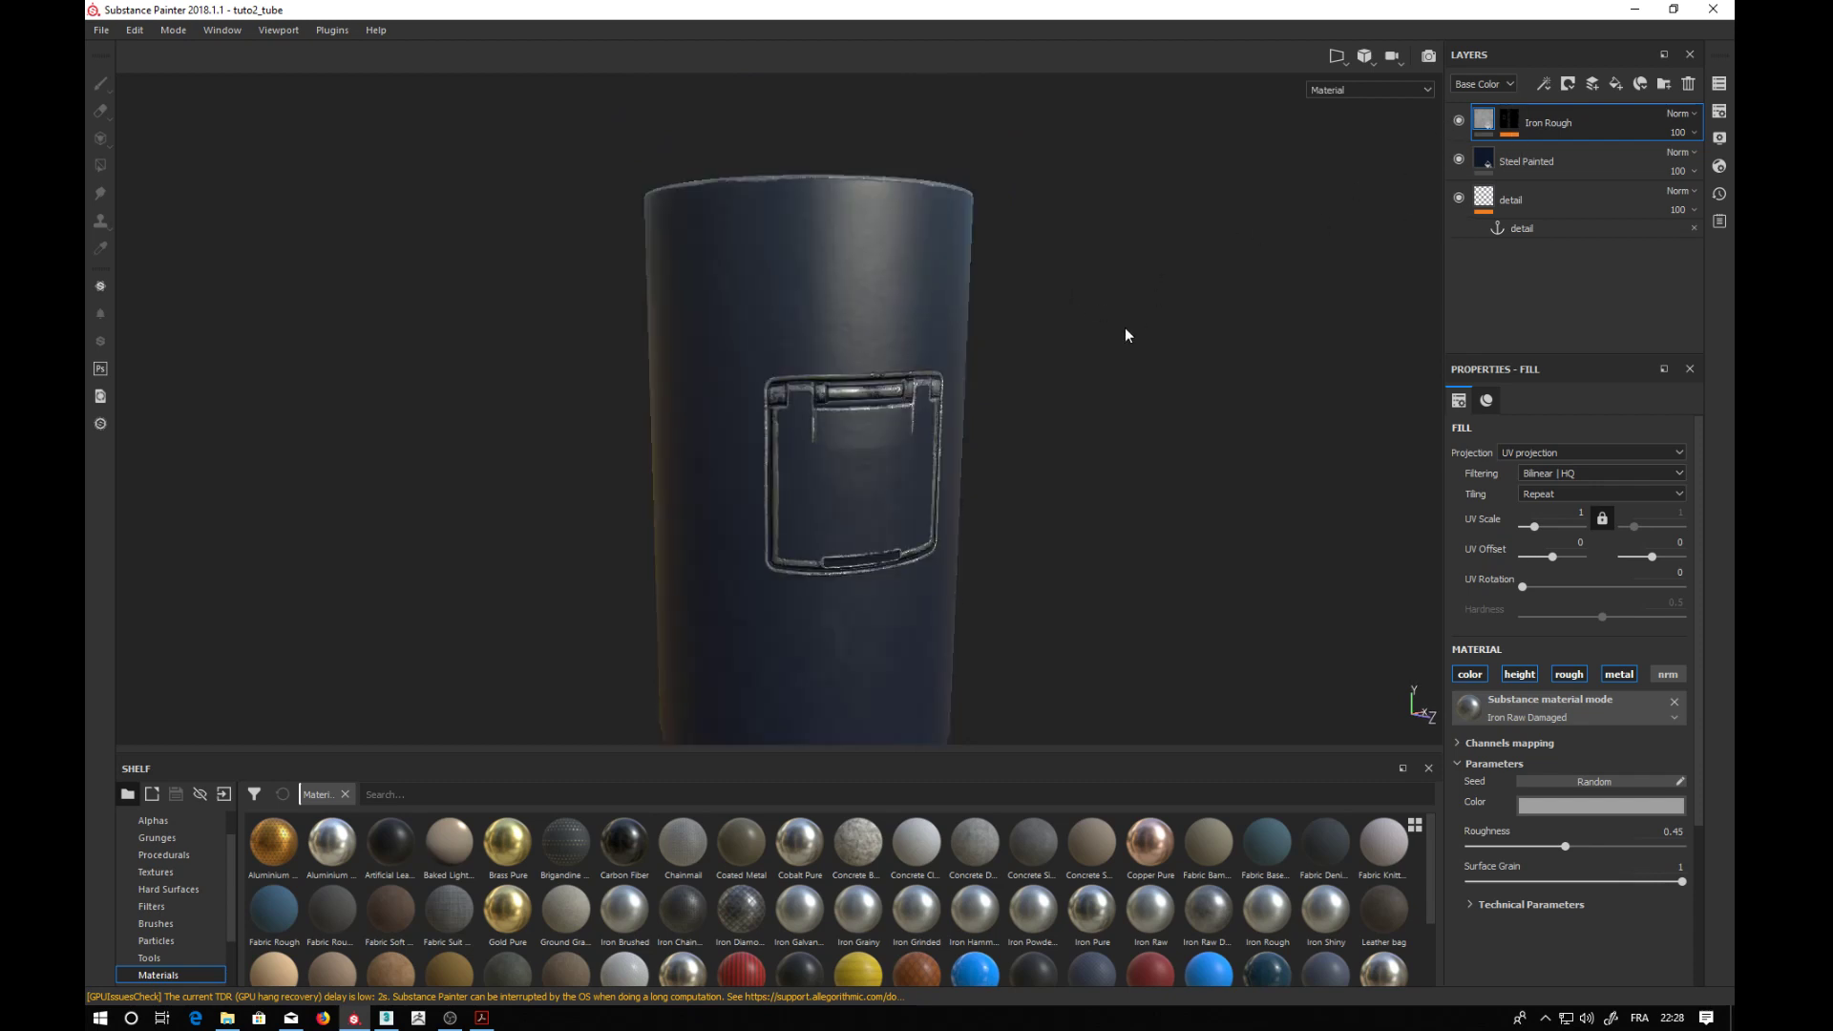
pyautogui.keyDown('alt'); pyautogui.moveTo(1125, 334); pyautogui.dragTo(1113, 369); pyautogui.keyUp('alt')
pyautogui.keyDown('alt'); pyautogui.moveTo(1014, 368); pyautogui.dragTo(1020, 340, button='middle'); pyautogui.keyUp('alt')
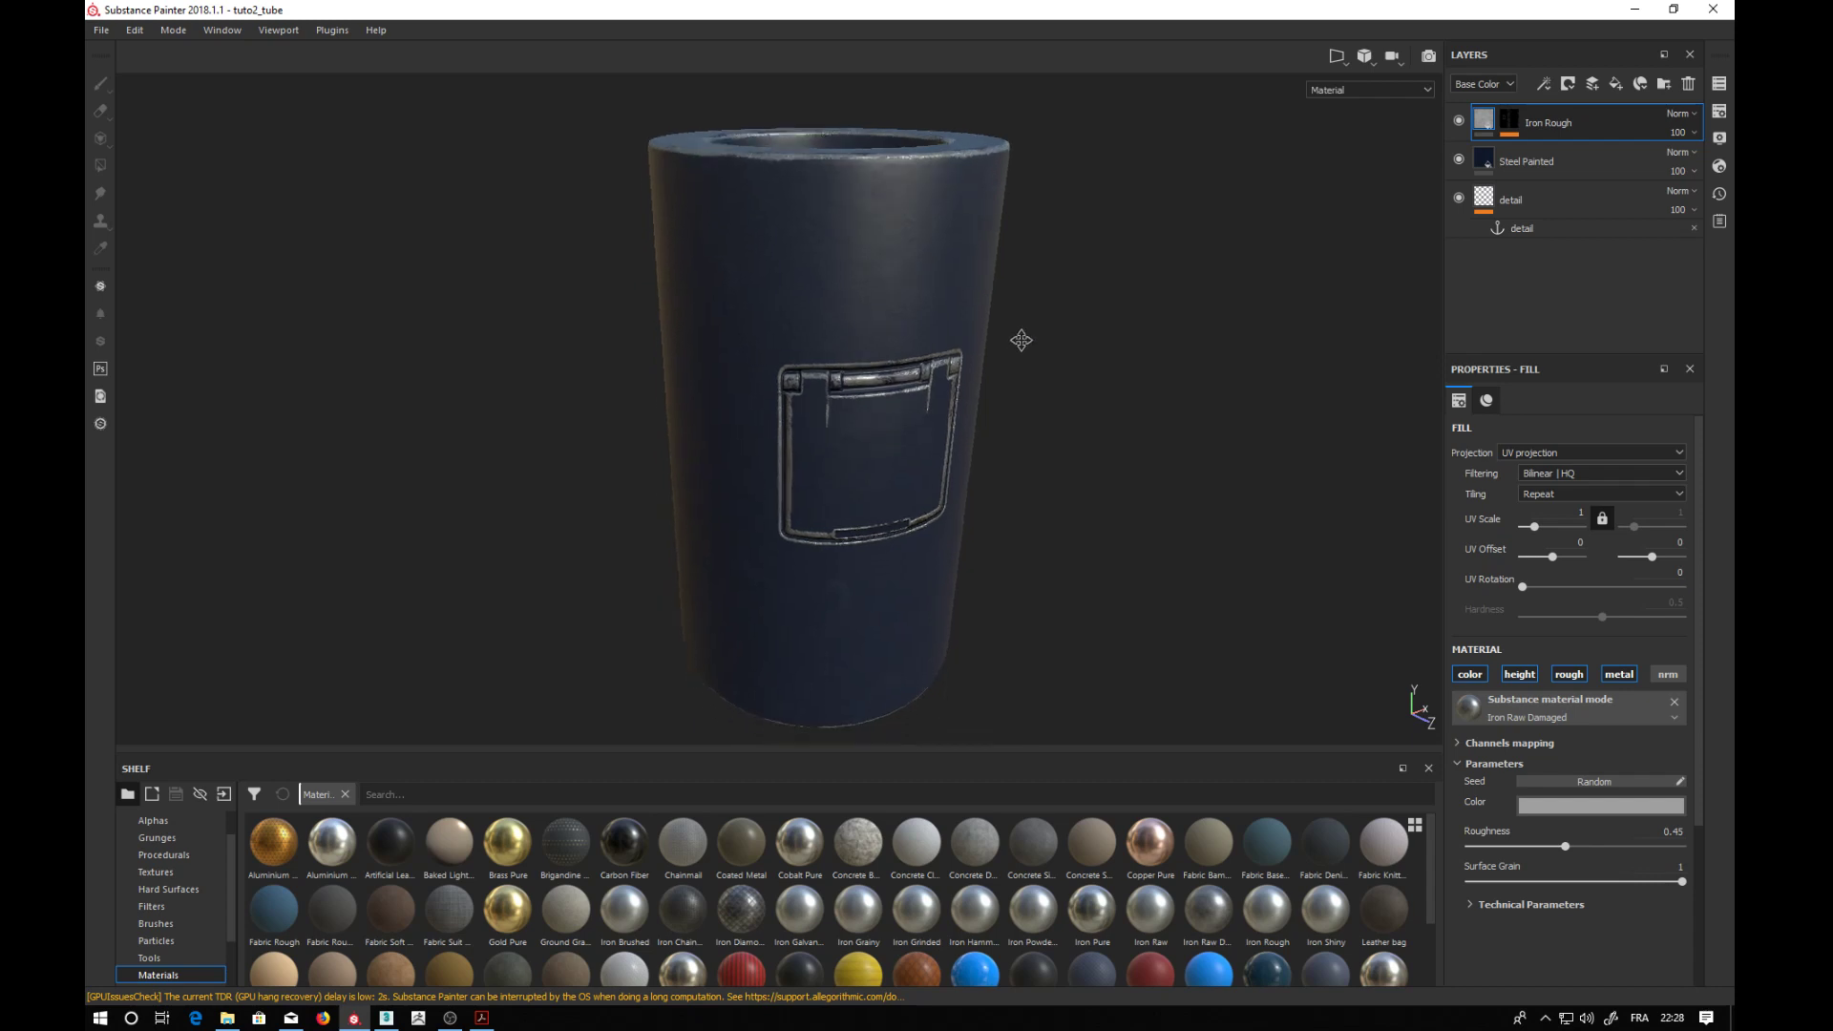
pyautogui.moveTo(1020, 340)
pyautogui.keyDown('alt'); pyautogui.mouseDown()
pyautogui.moveTo(1003, 348)
pyautogui.moveTo(1022, 299)
pyautogui.moveTo(990, 286)
pyautogui.moveTo(1055, 341)
pyautogui.mouseUp(); pyautogui.keyUp('alt')
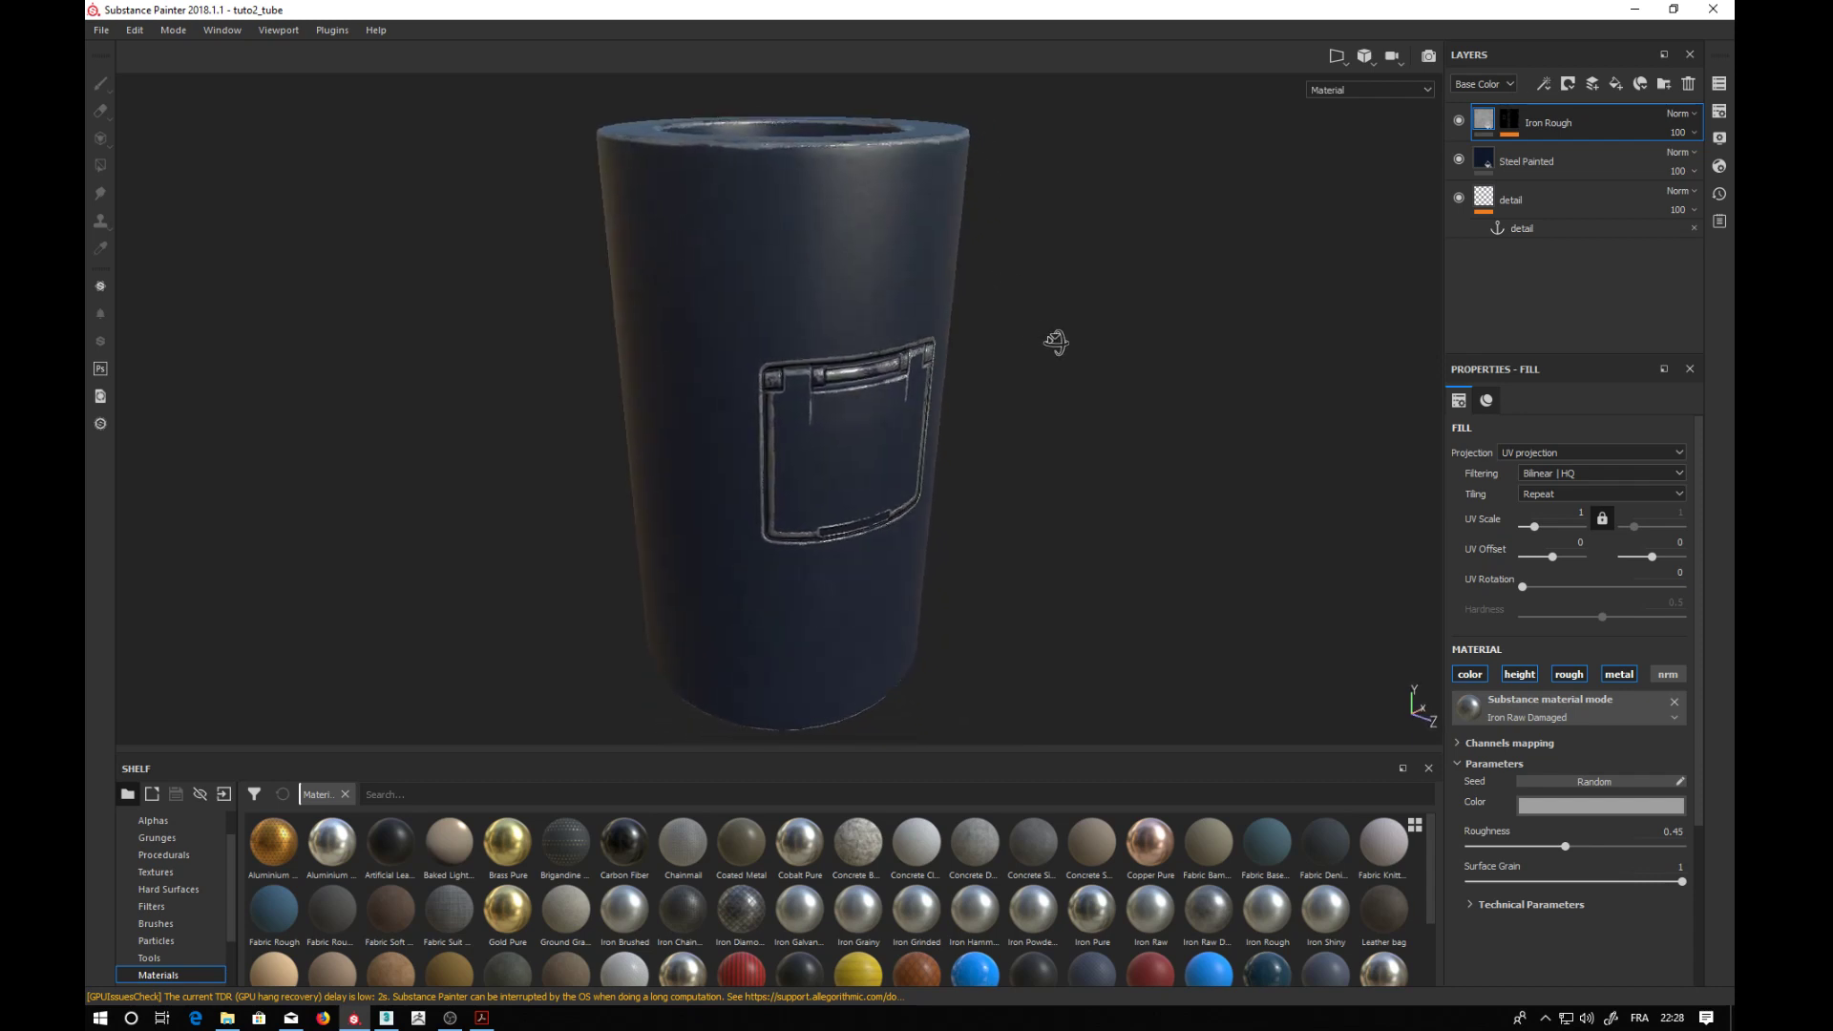
pyautogui.keyDown('alt'); pyautogui.moveTo(1055, 341); pyautogui.dragTo(1051, 331); pyautogui.keyUp('alt')
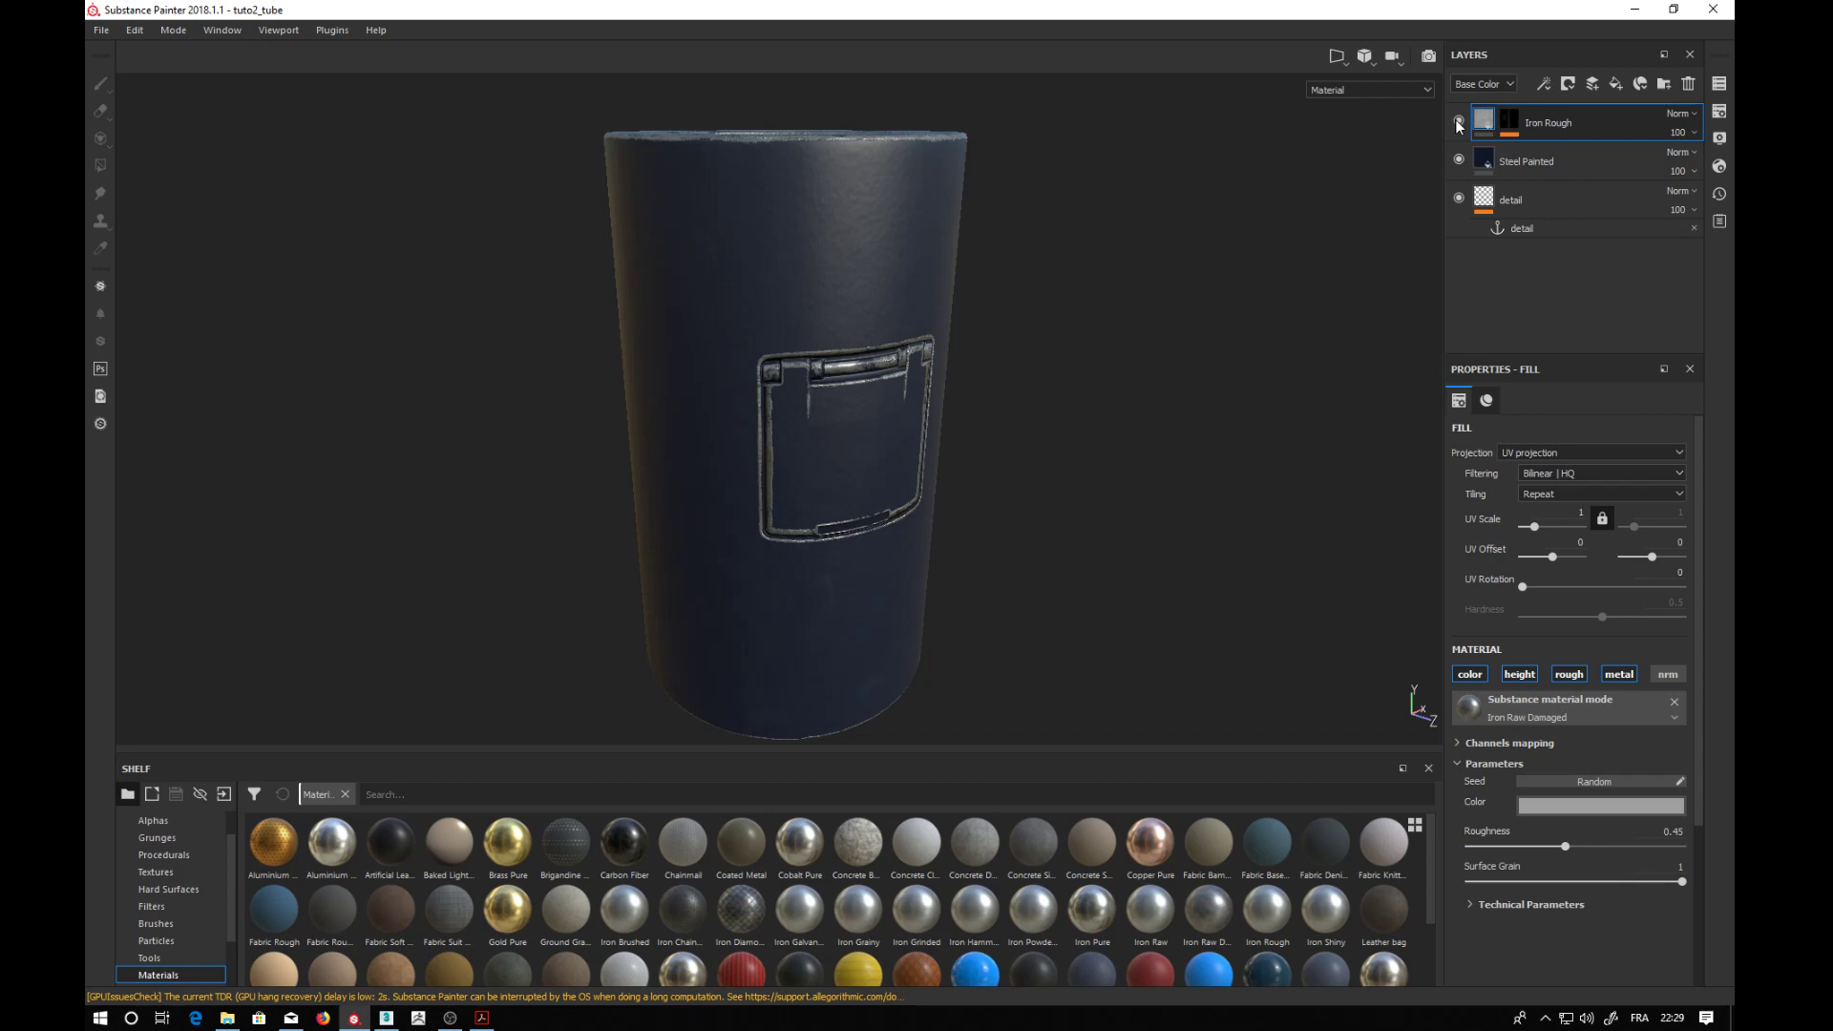
# - Delete the Iron Rough, Steel Painted and detail layers so the layer stack is empty
pyautogui.click(1689, 84)
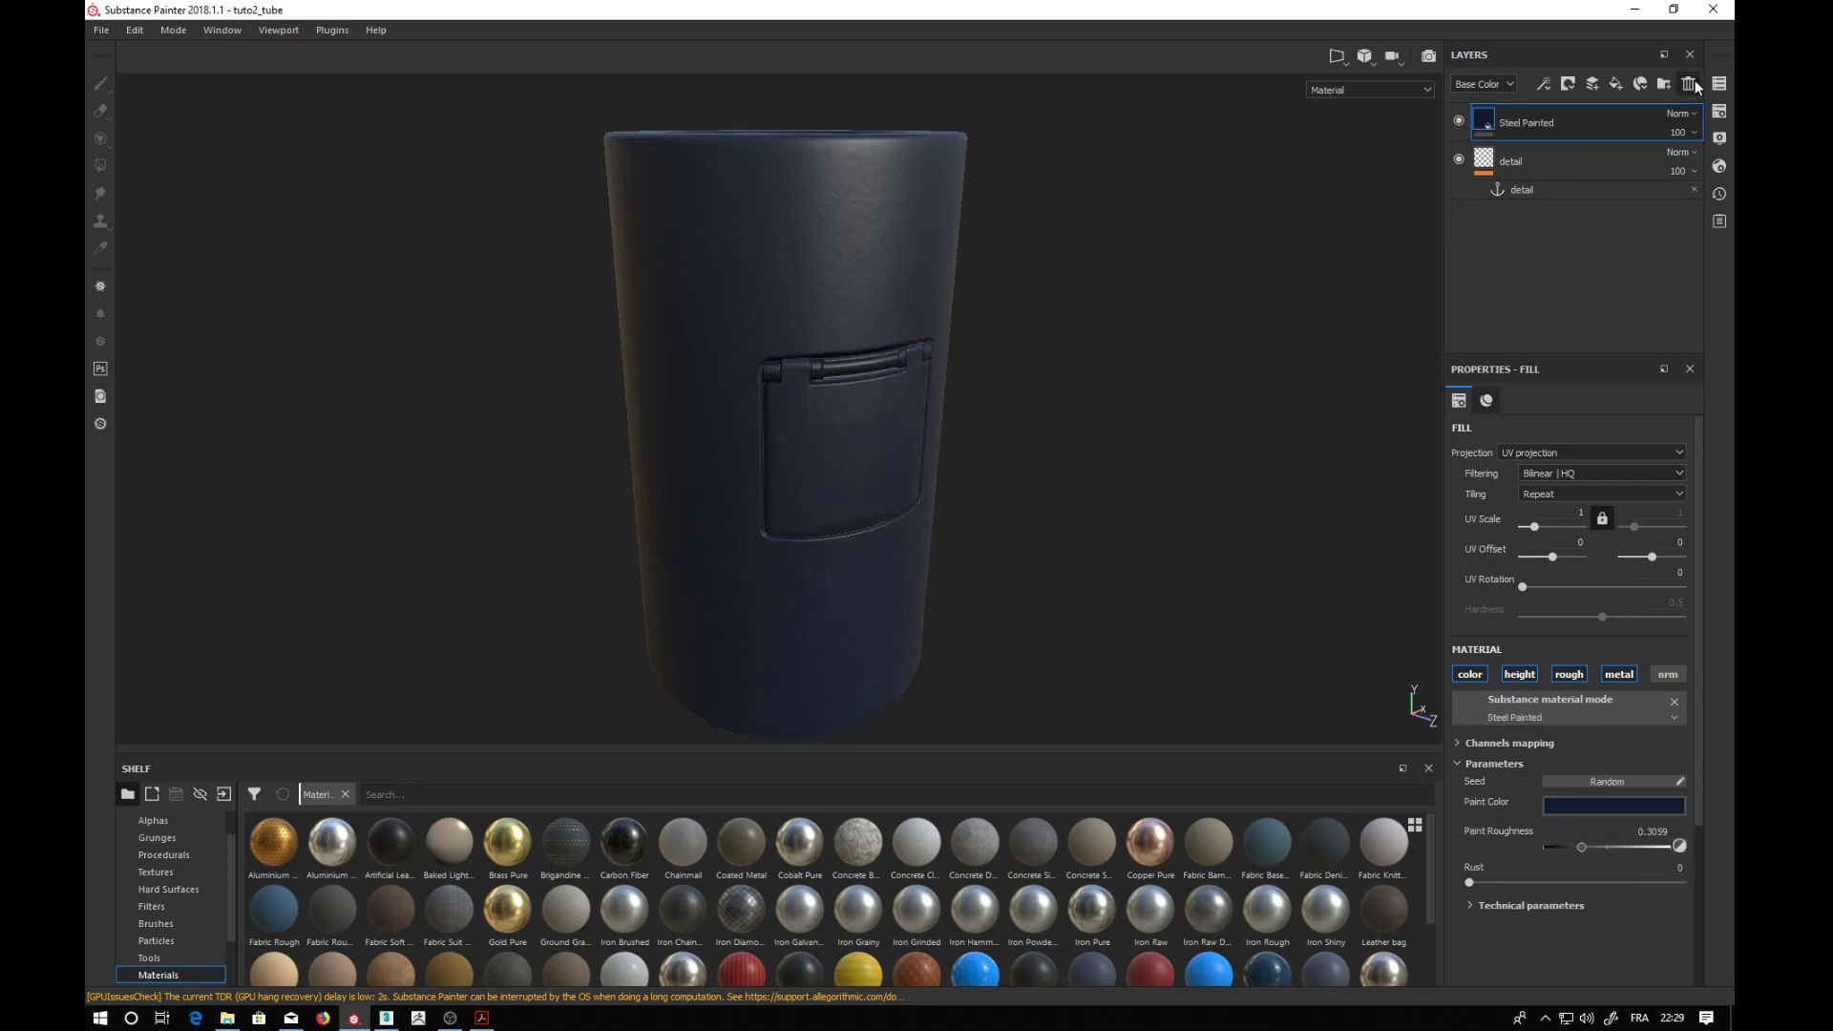
pyautogui.click(1690, 84)
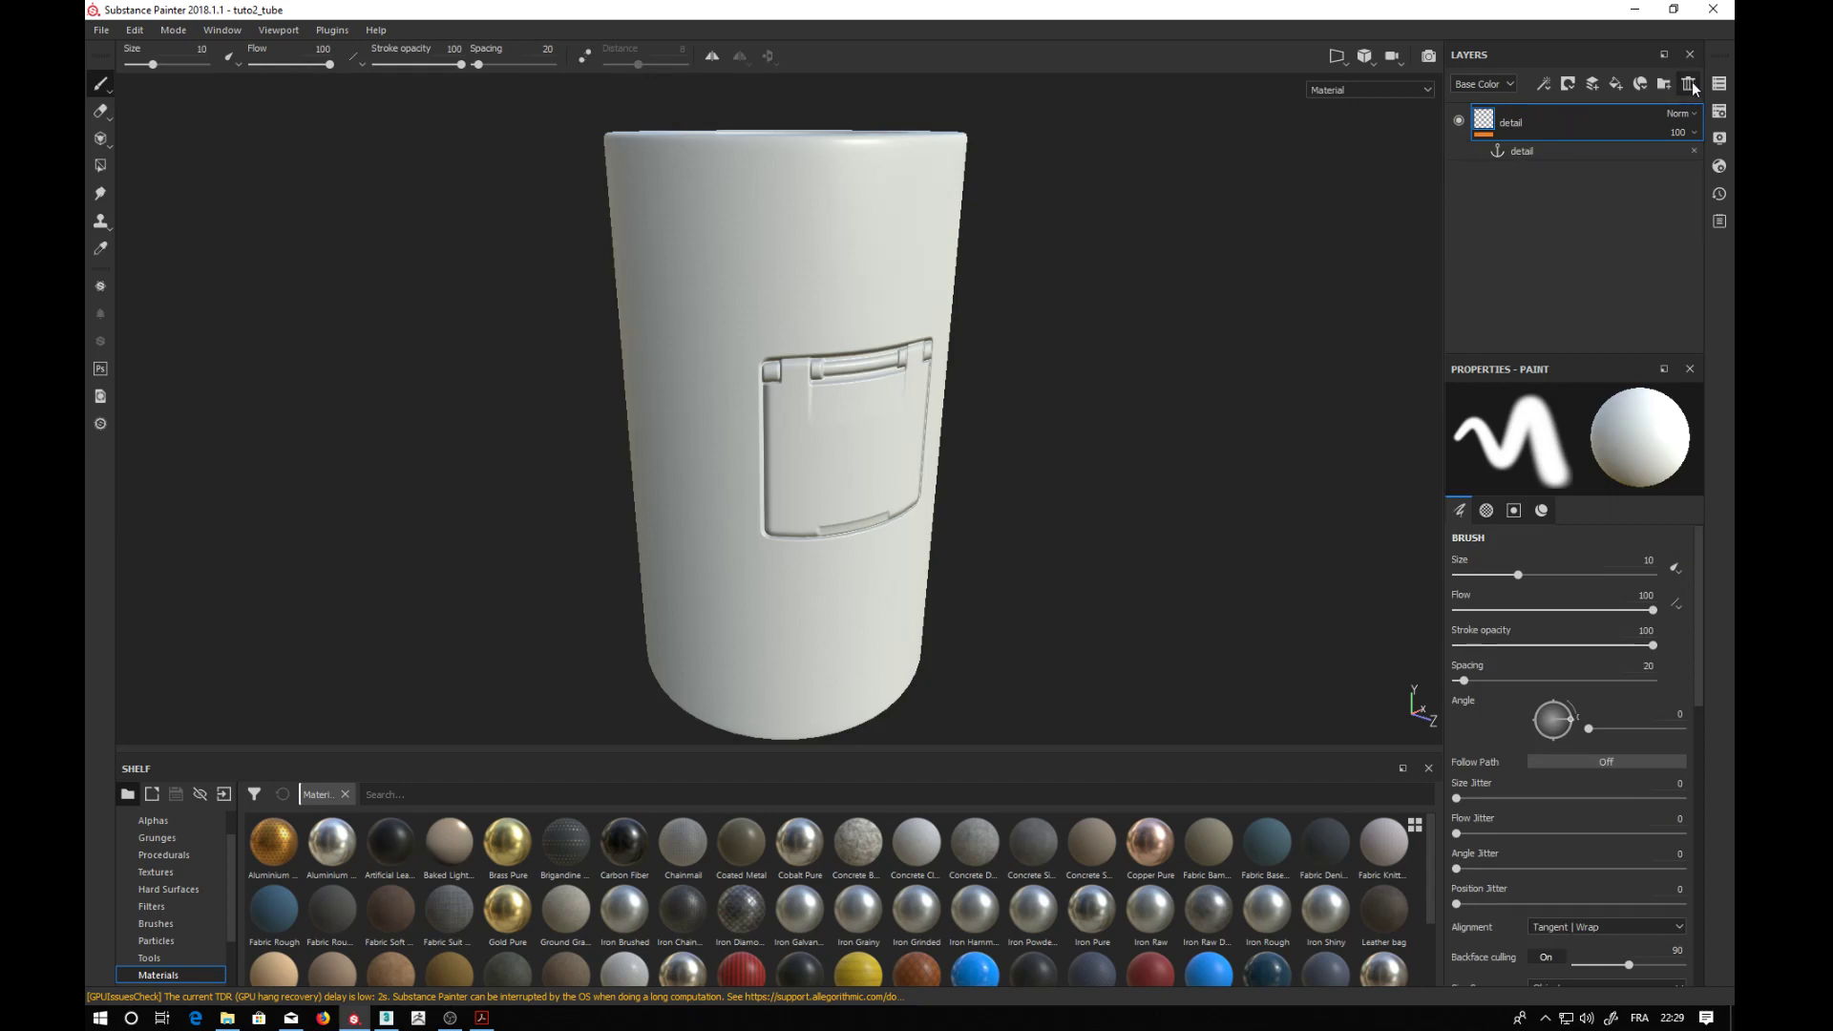
pyautogui.click(1690, 84)
pyautogui.moveTo(1004, 355)
pyautogui.keyDown('alt'); pyautogui.mouseDown()
pyautogui.moveTo(1161, 359)
pyautogui.moveTo(1051, 319)
pyautogui.moveTo(1030, 341)
pyautogui.mouseUp(); pyautogui.keyUp('alt')
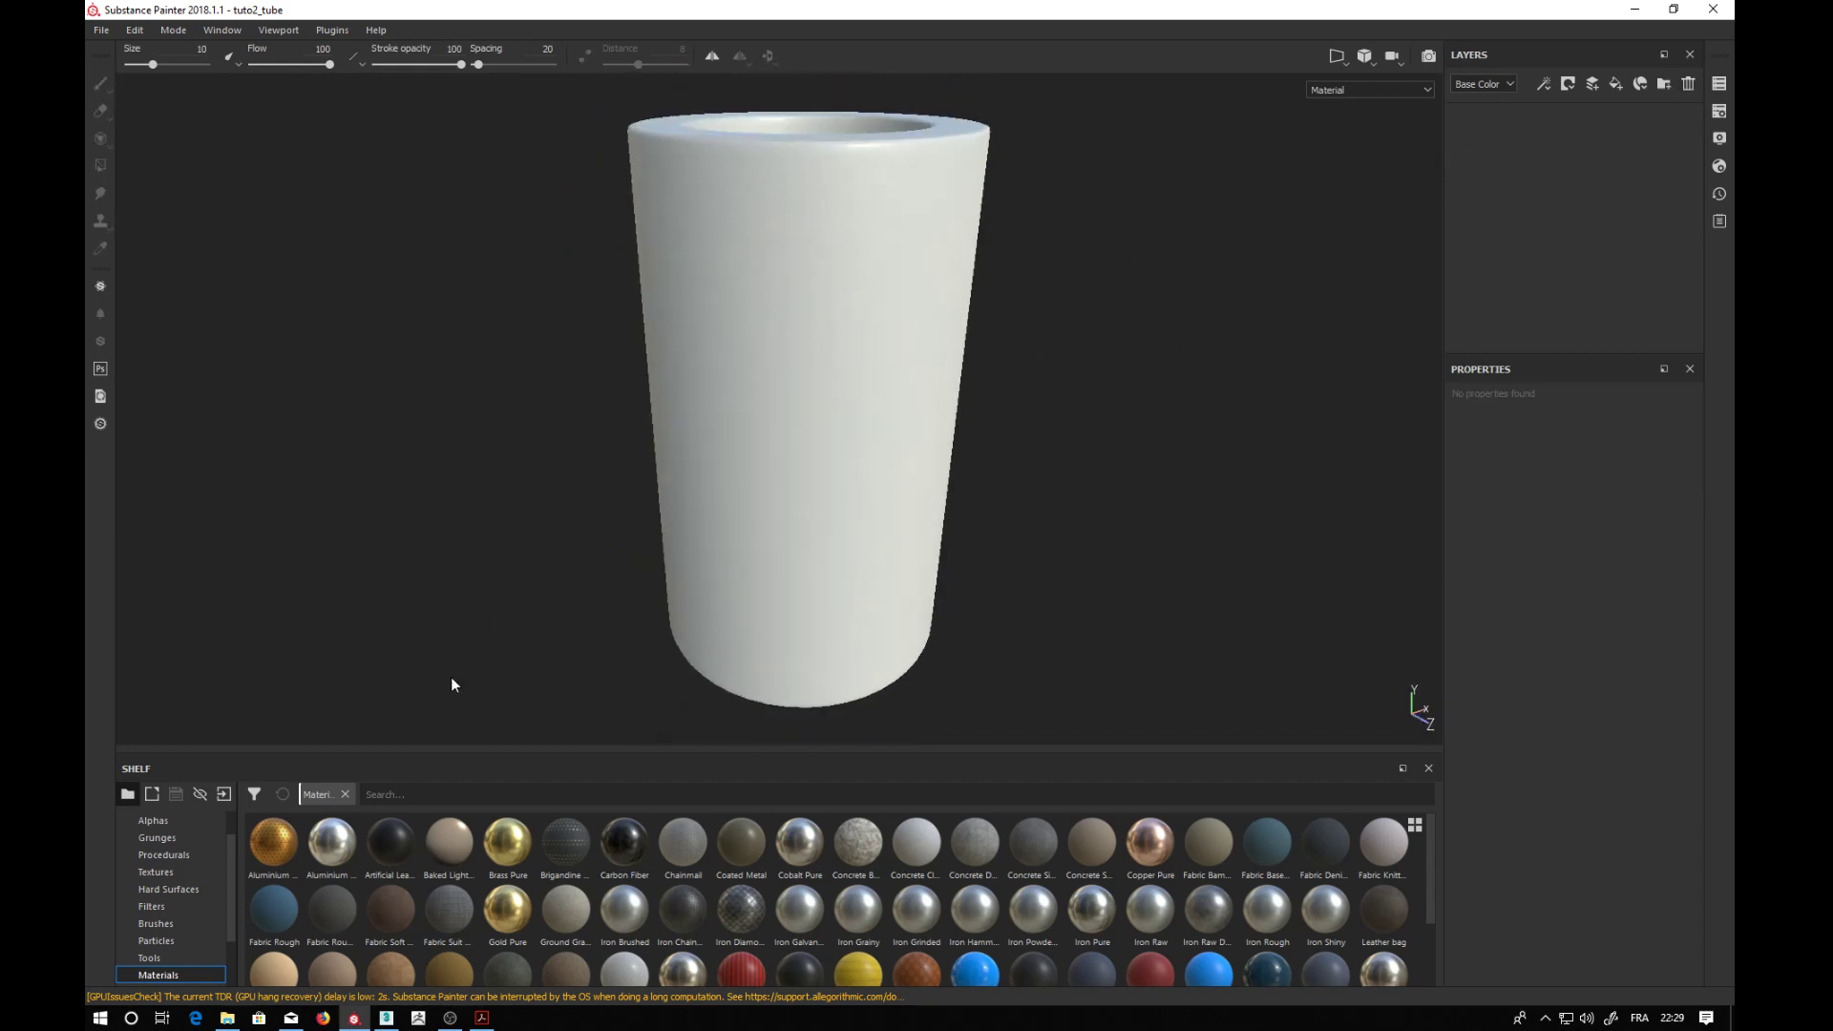
# - Search the shelf for "normal" and remove the Materials filter so all resource types are included
pyautogui.scroll(1, 233, 828)
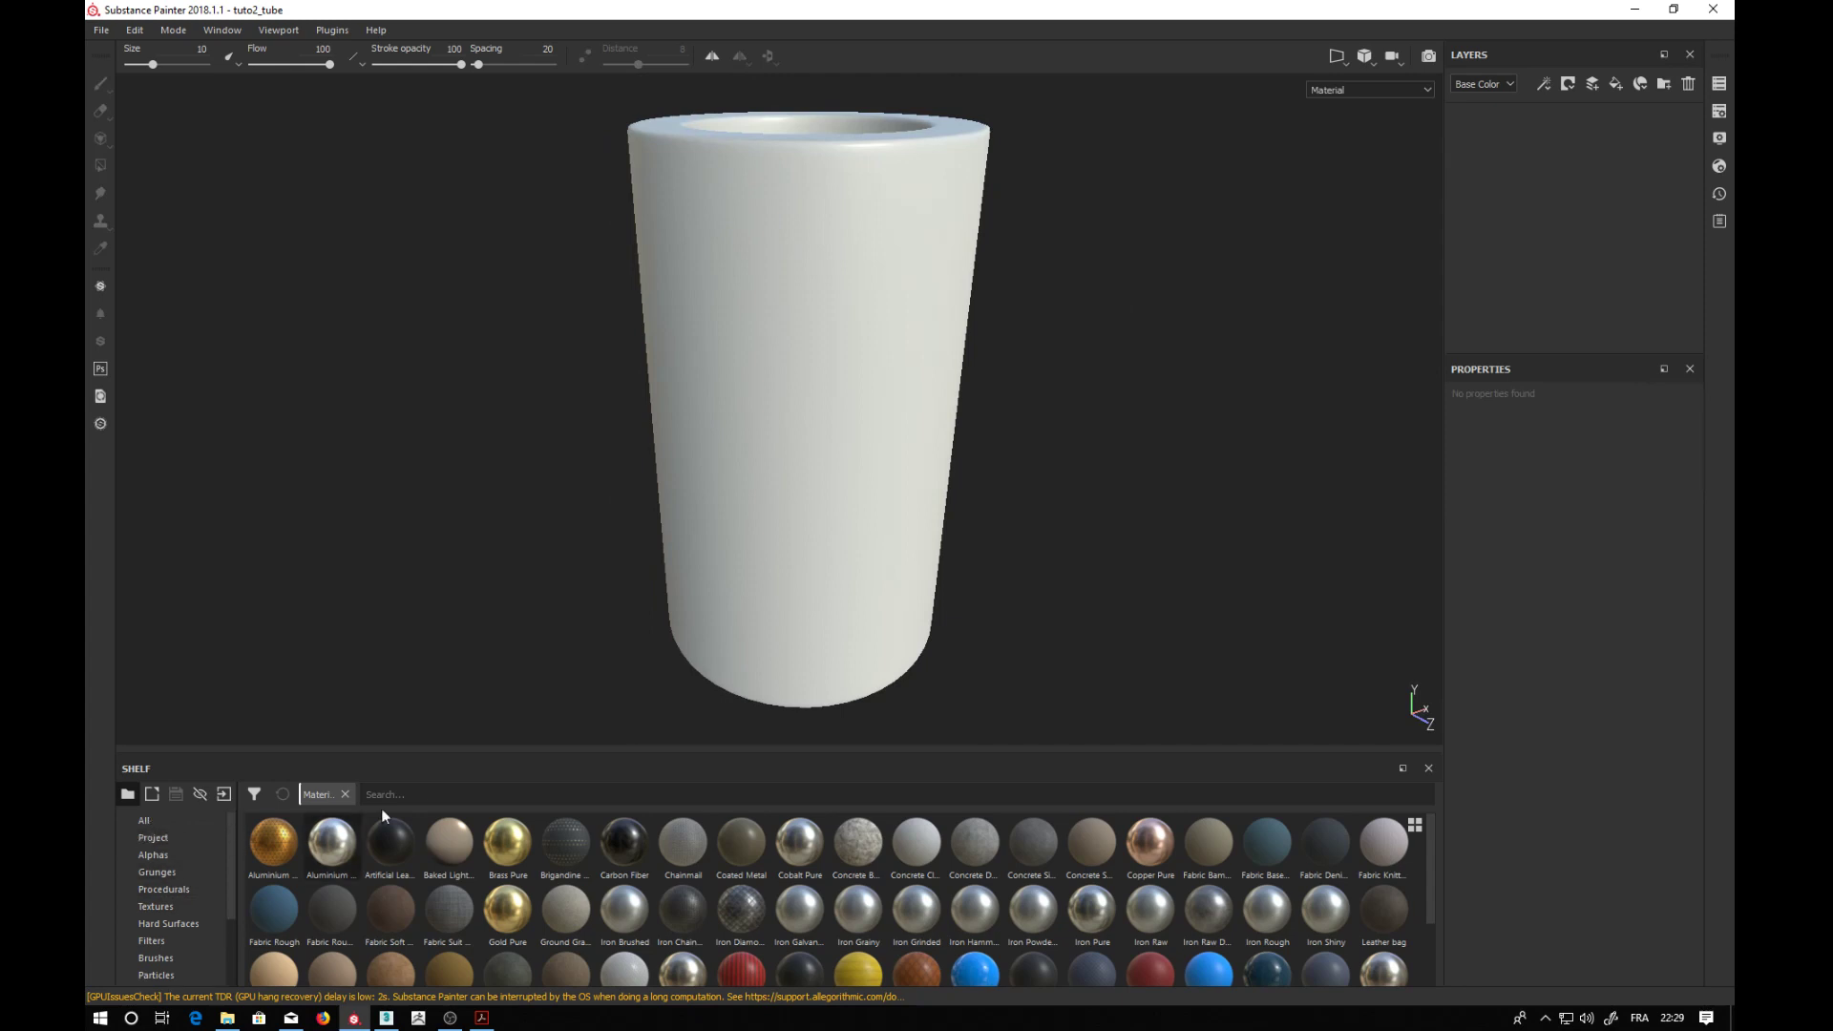
pyautogui.click(439, 795)
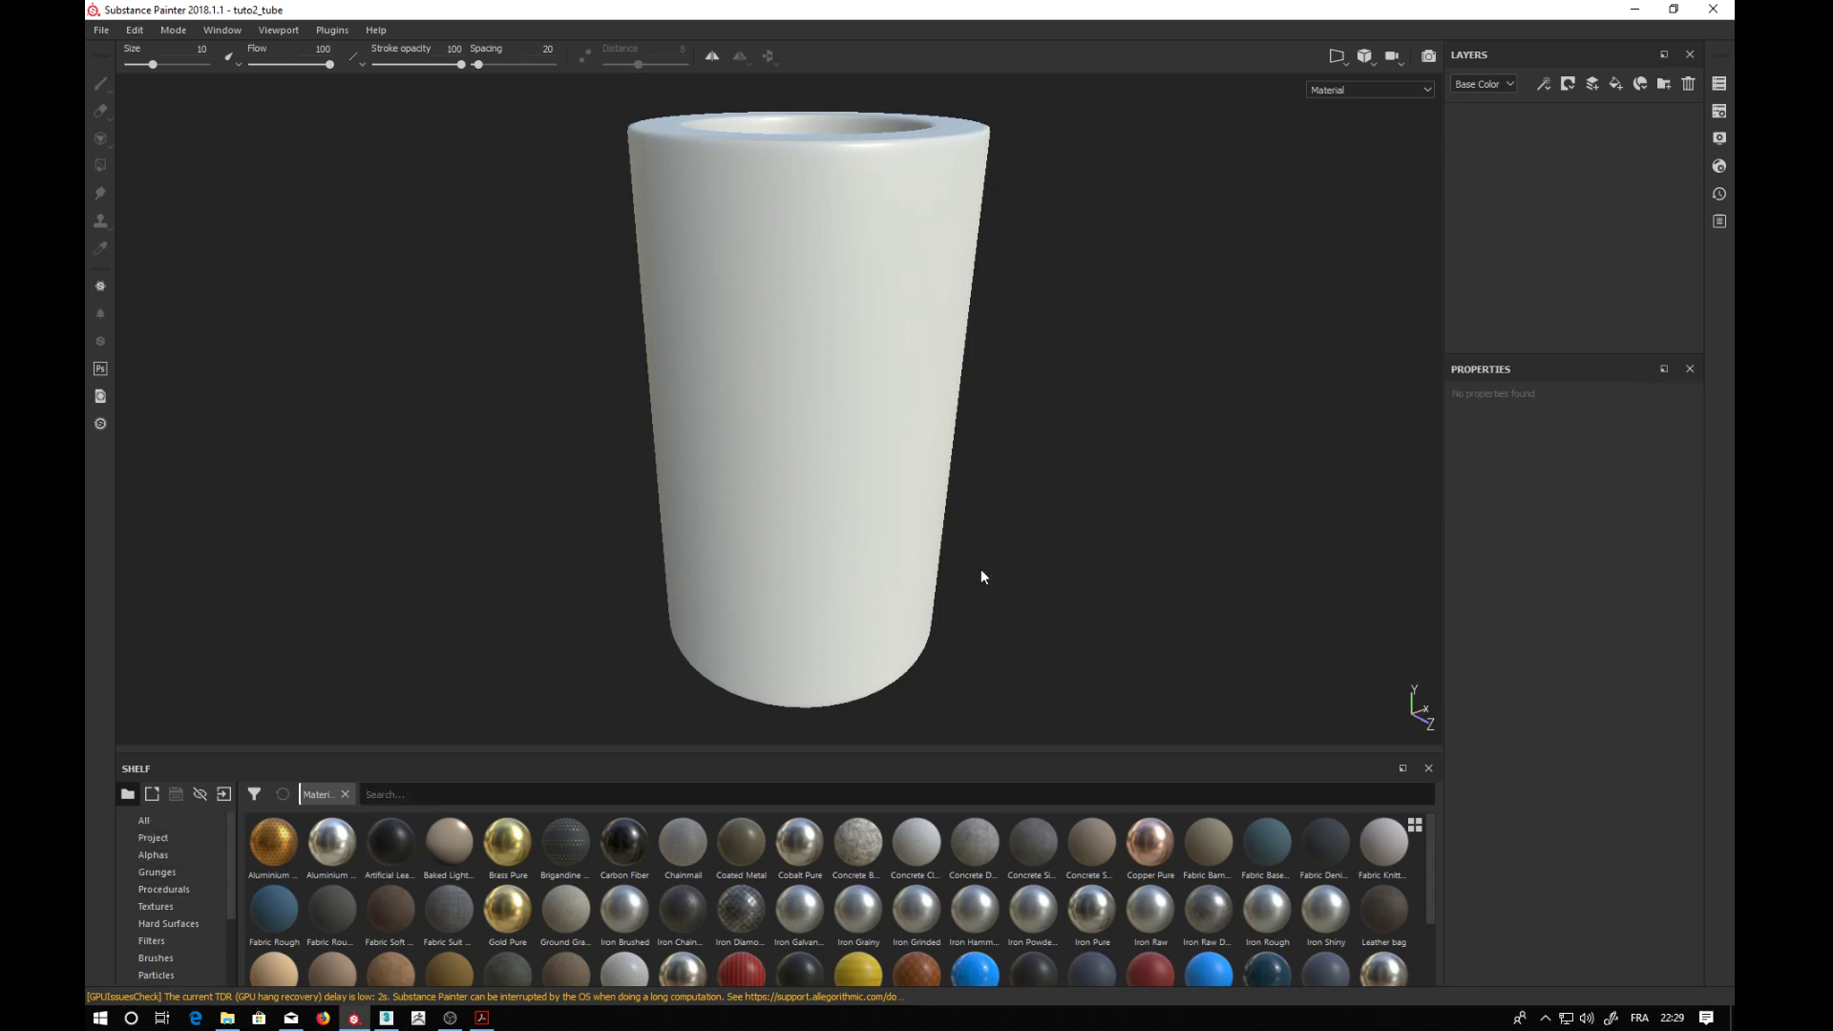
pyautogui.moveTo(1034, 500)
pyautogui.keyDown('alt'); pyautogui.mouseDown()
pyautogui.moveTo(1064, 551)
pyautogui.moveTo(1044, 464)
pyautogui.moveTo(945, 471)
pyautogui.moveTo(1011, 459)
pyautogui.moveTo(1018, 496)
pyautogui.mouseUp(); pyautogui.keyUp('alt')
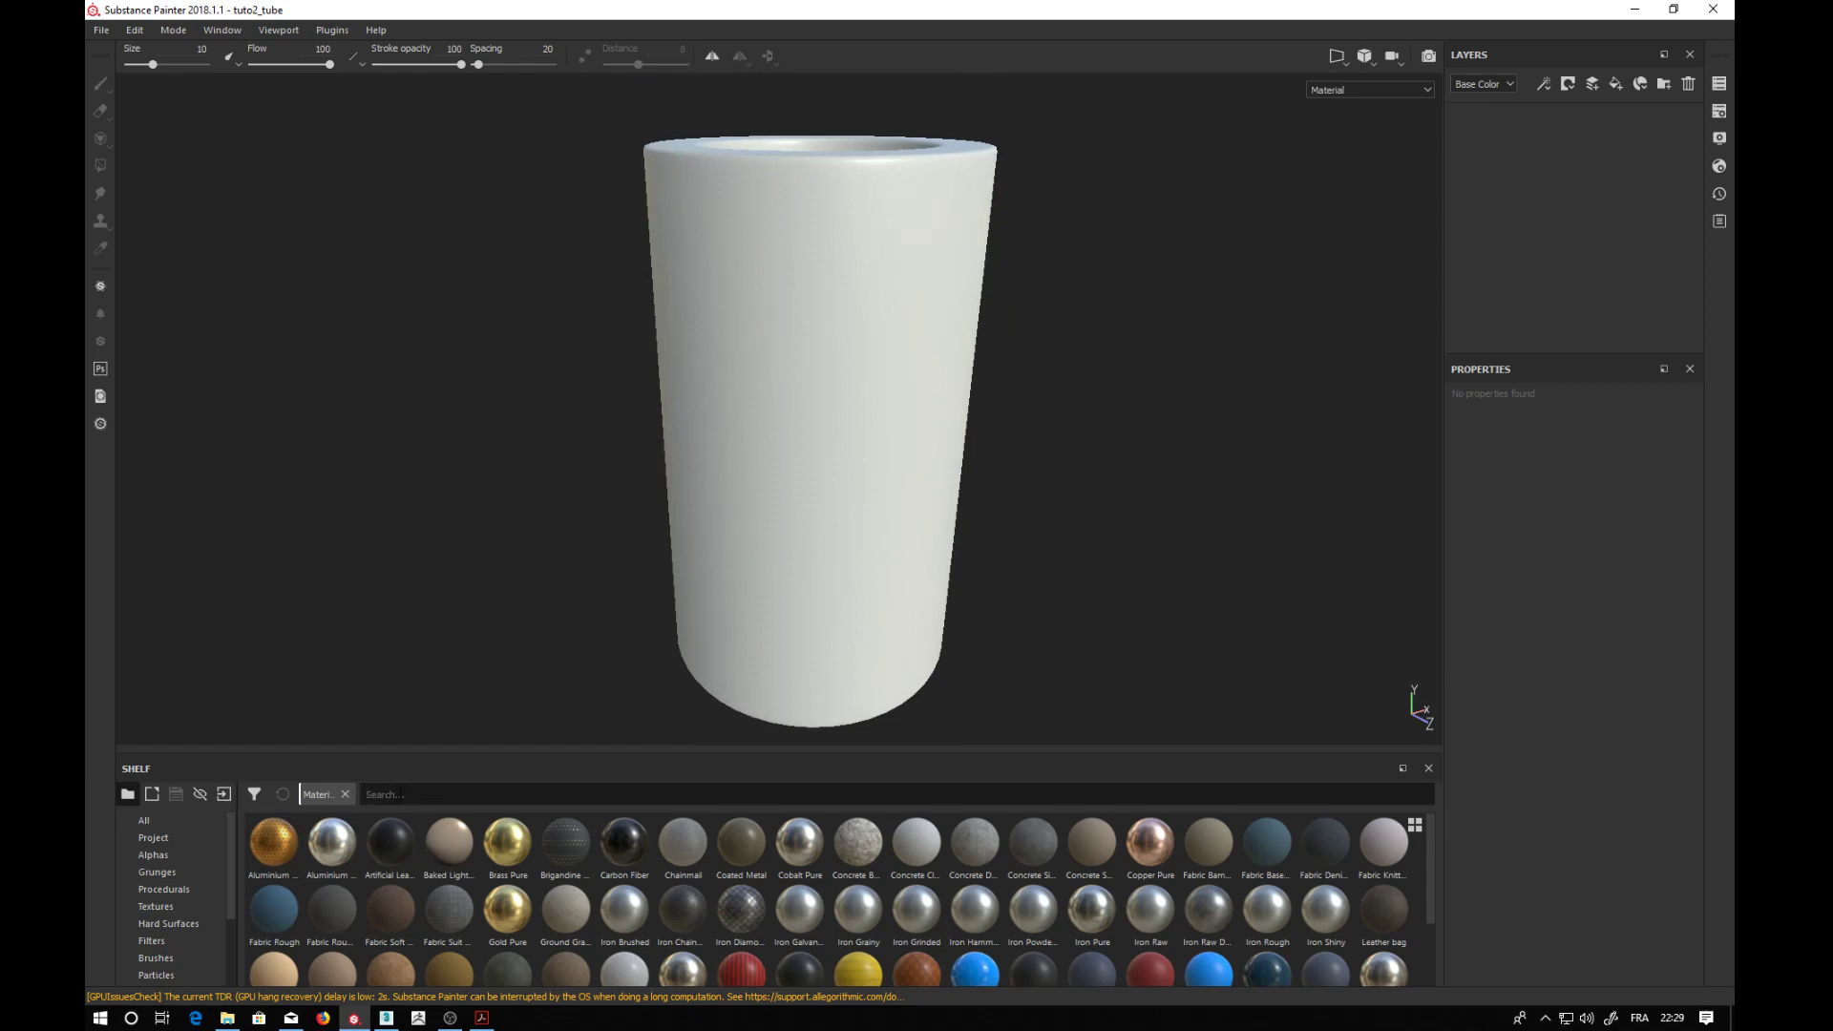
pyautogui.click(399, 794)
pyautogui.write('normal')
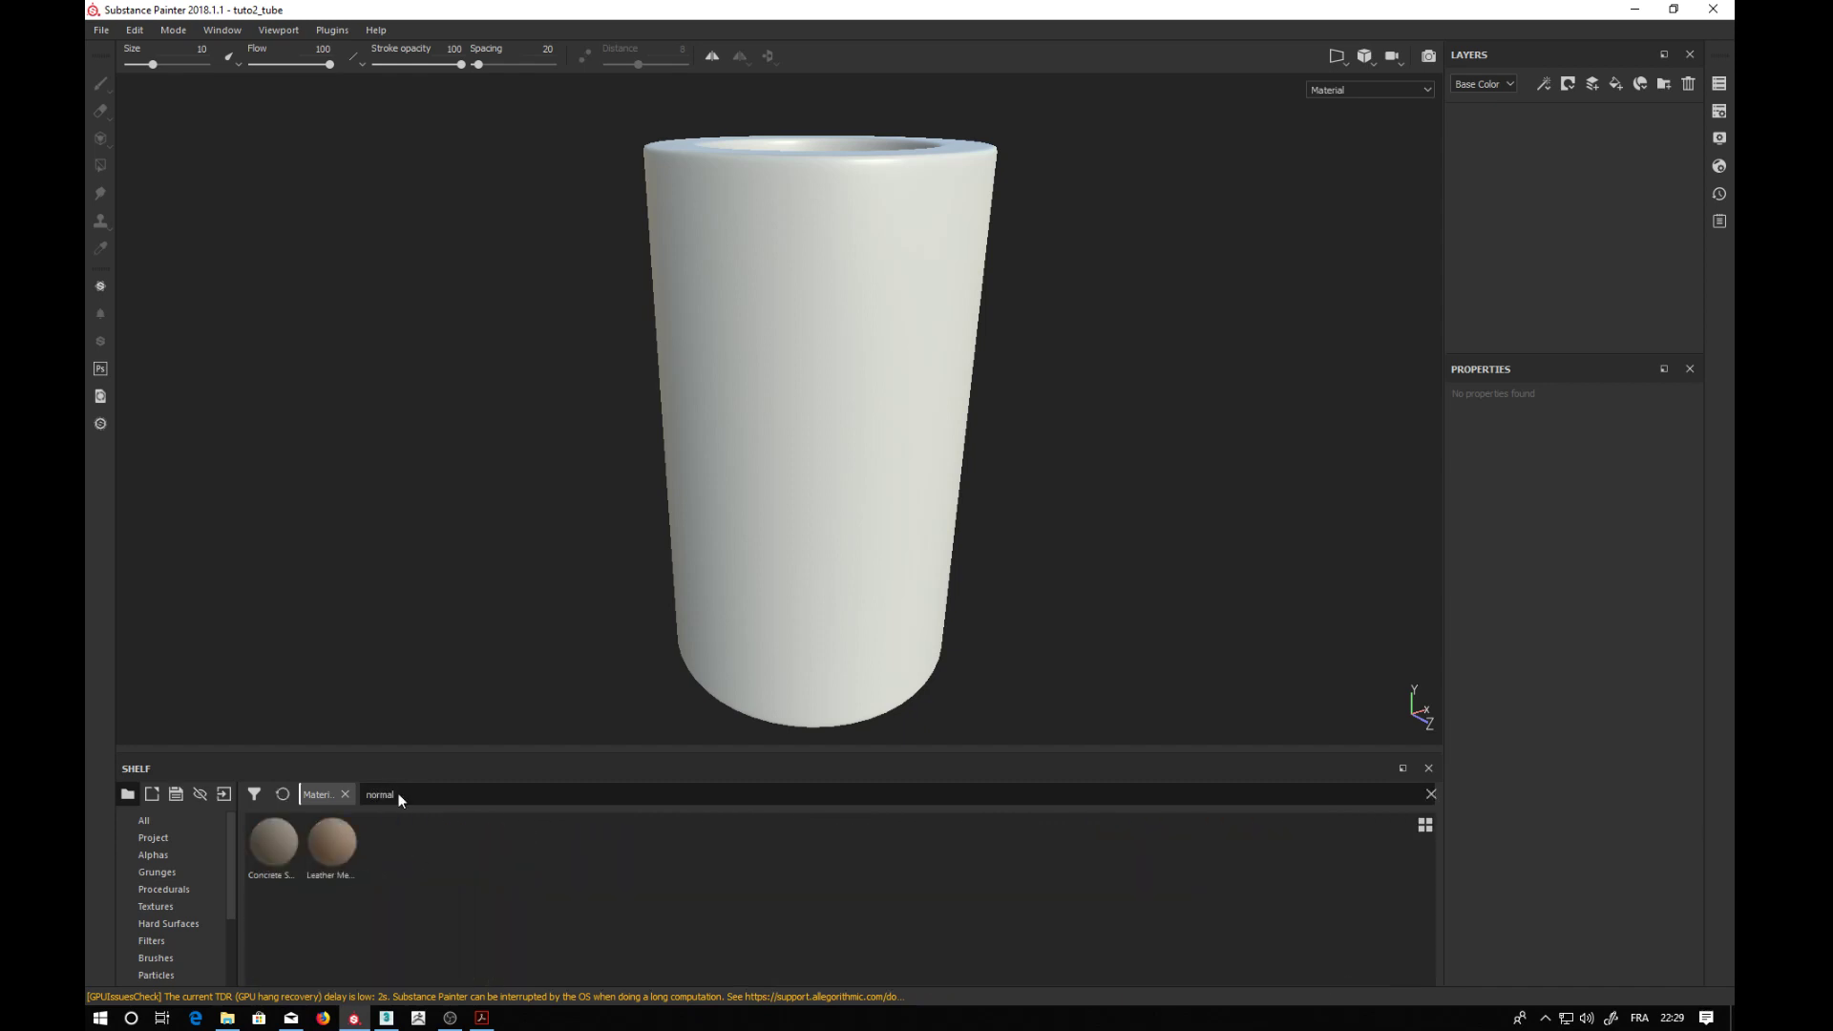
pyautogui.click(346, 795)
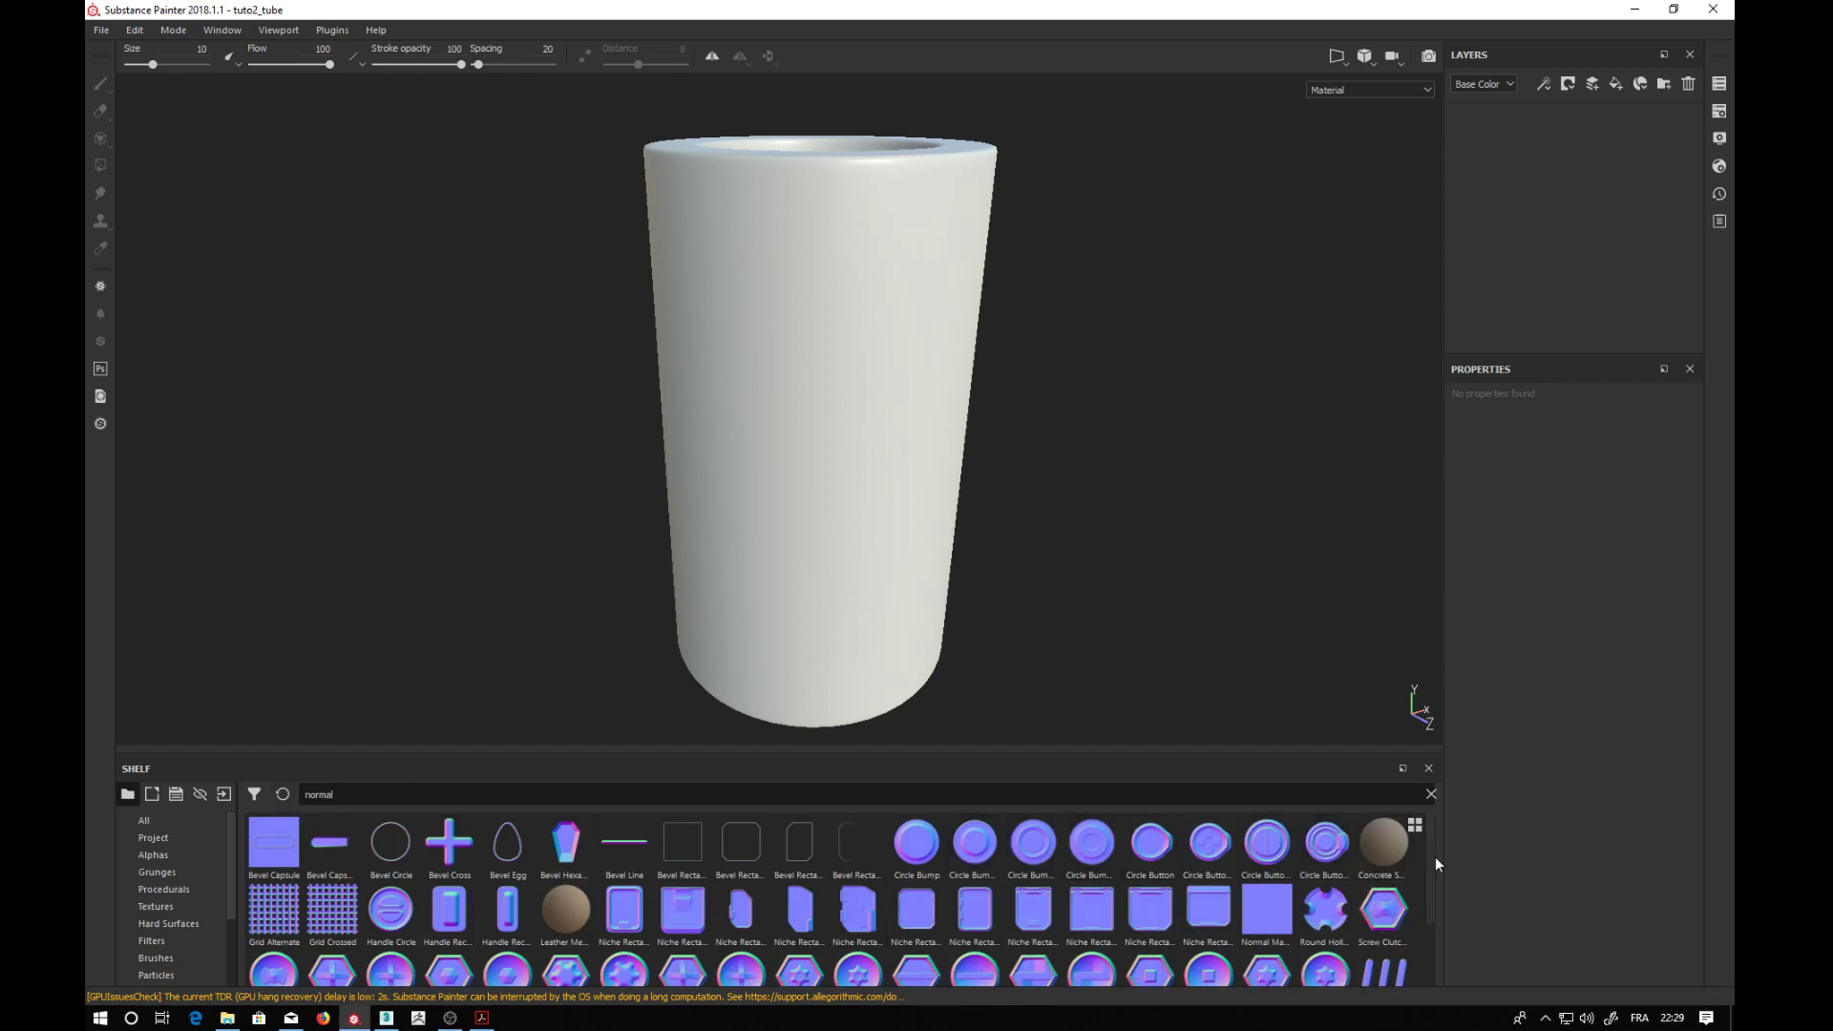
pyautogui.moveTo(1435, 856)
pyautogui.mouseDown()
pyautogui.moveTo(1424, 914)
pyautogui.moveTo(1430, 851)
pyautogui.mouseUp()
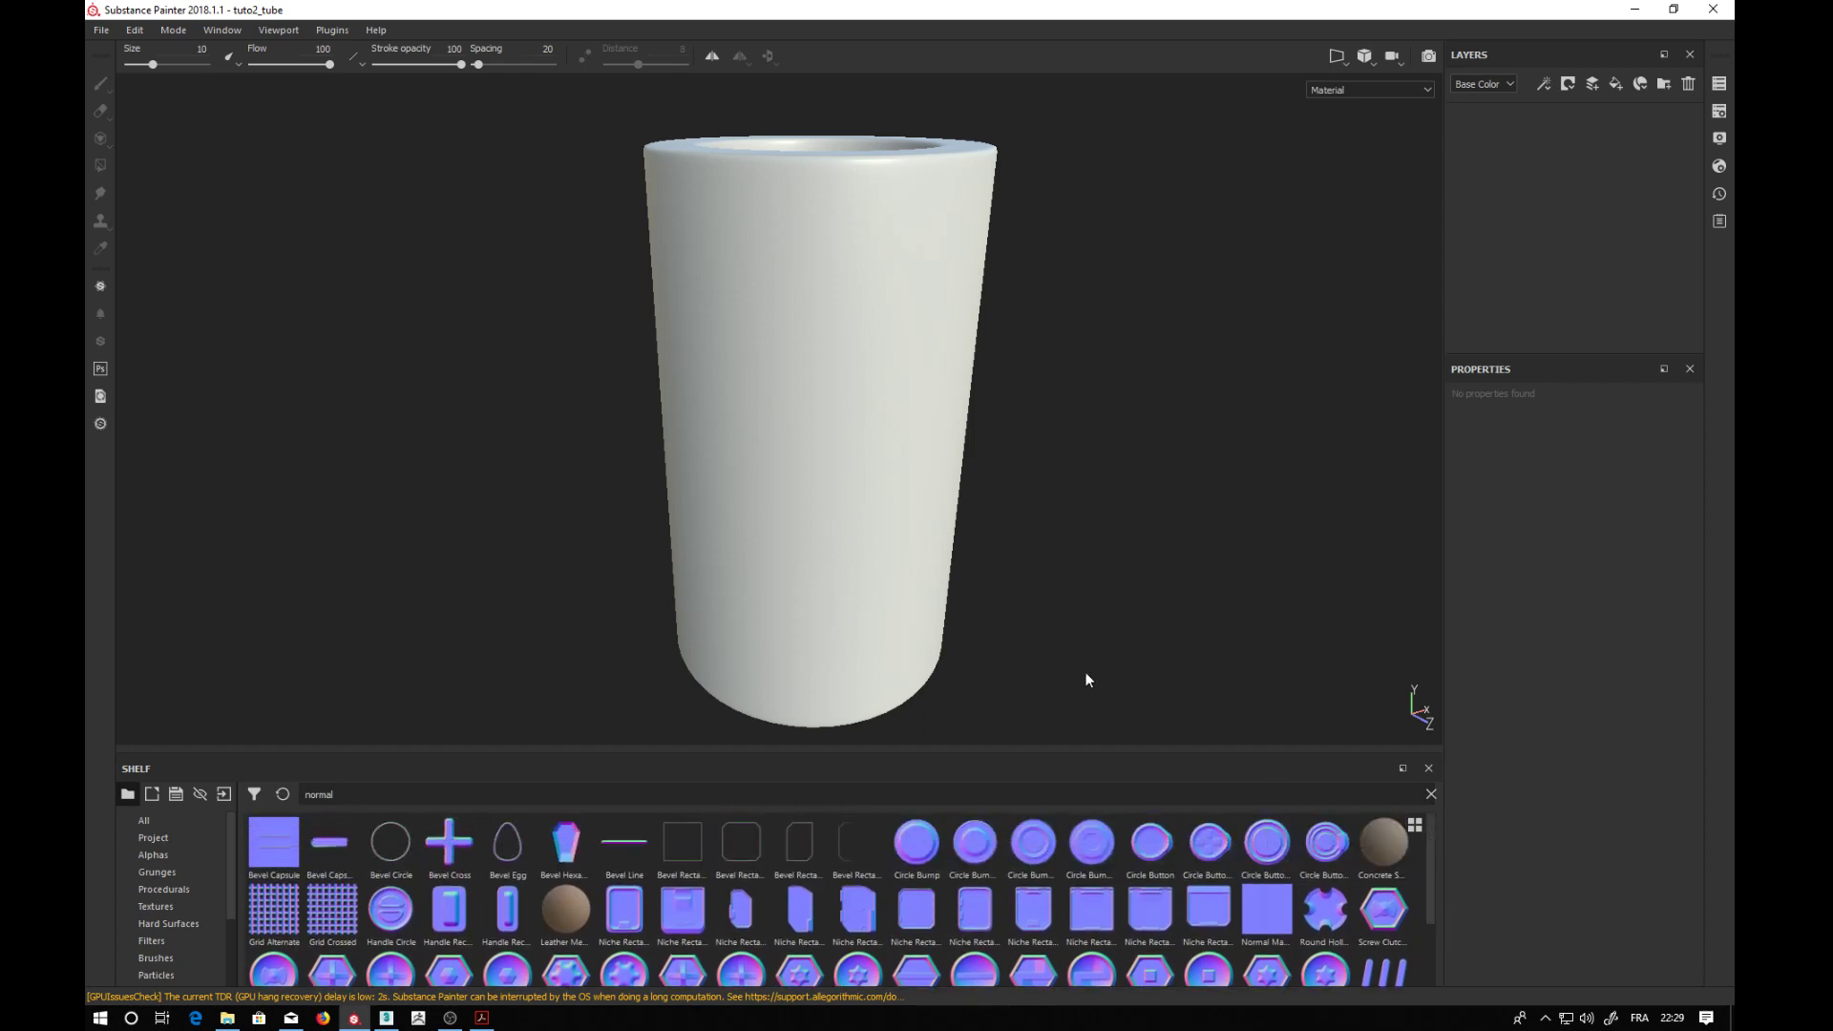
# - Add a paint layer and disable the brush's color, height, rough and metal channels, keeping only the normal channel active
pyautogui.keyDown('alt'); pyautogui.moveTo(1091, 482); pyautogui.dragTo(1138, 489); pyautogui.keyUp('alt')
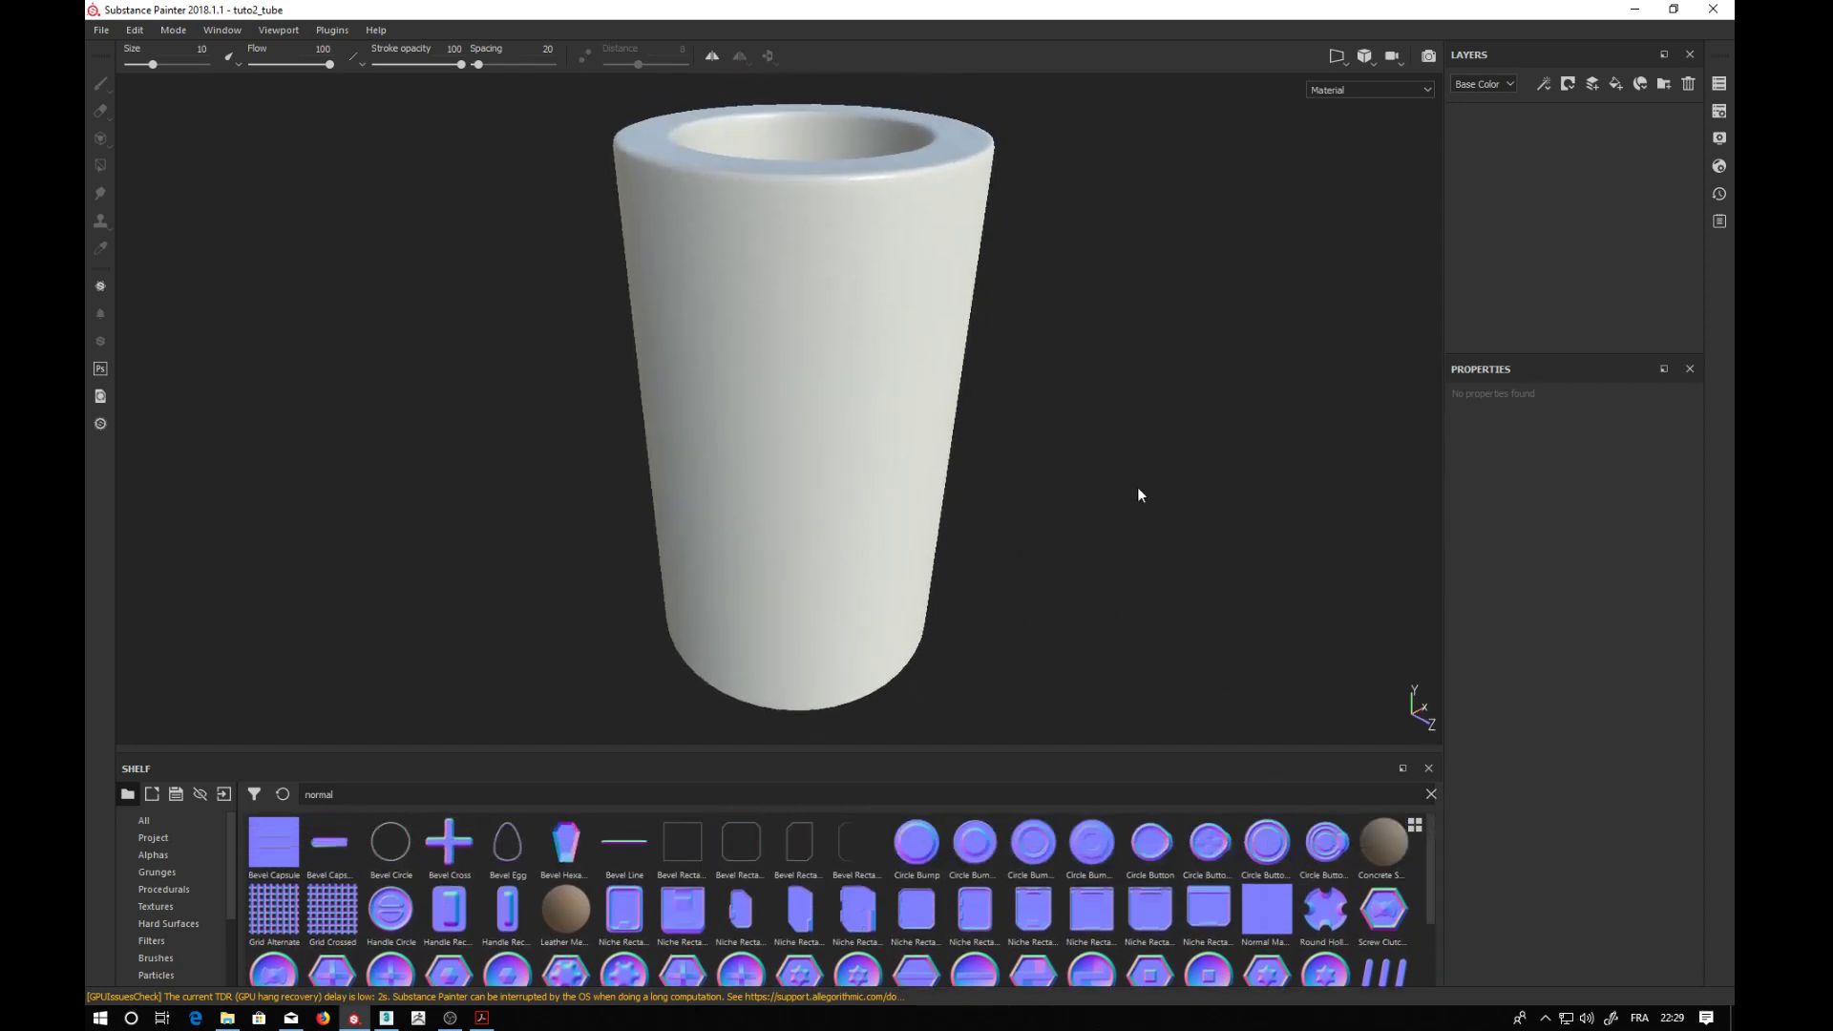
pyautogui.click(1591, 84)
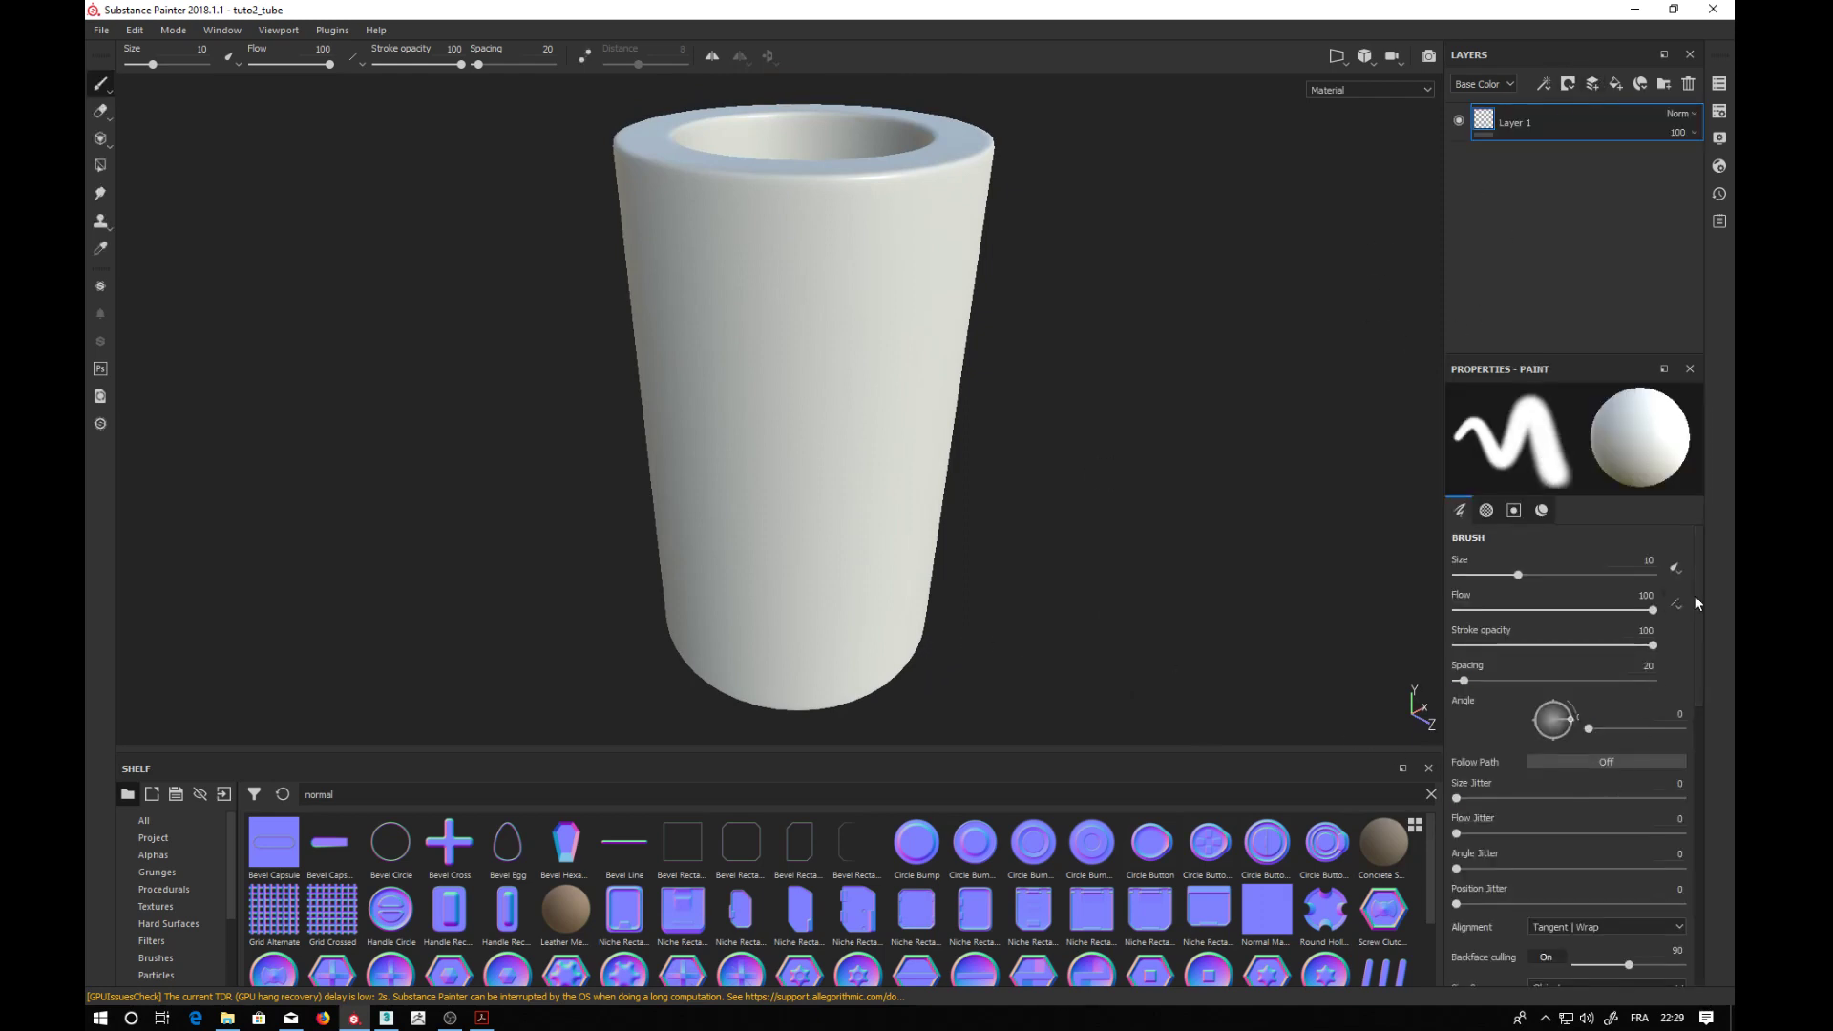
pyautogui.moveTo(1694, 596)
pyautogui.mouseDown()
pyautogui.moveTo(1687, 870)
pyautogui.moveTo(1695, 788)
pyautogui.mouseUp()
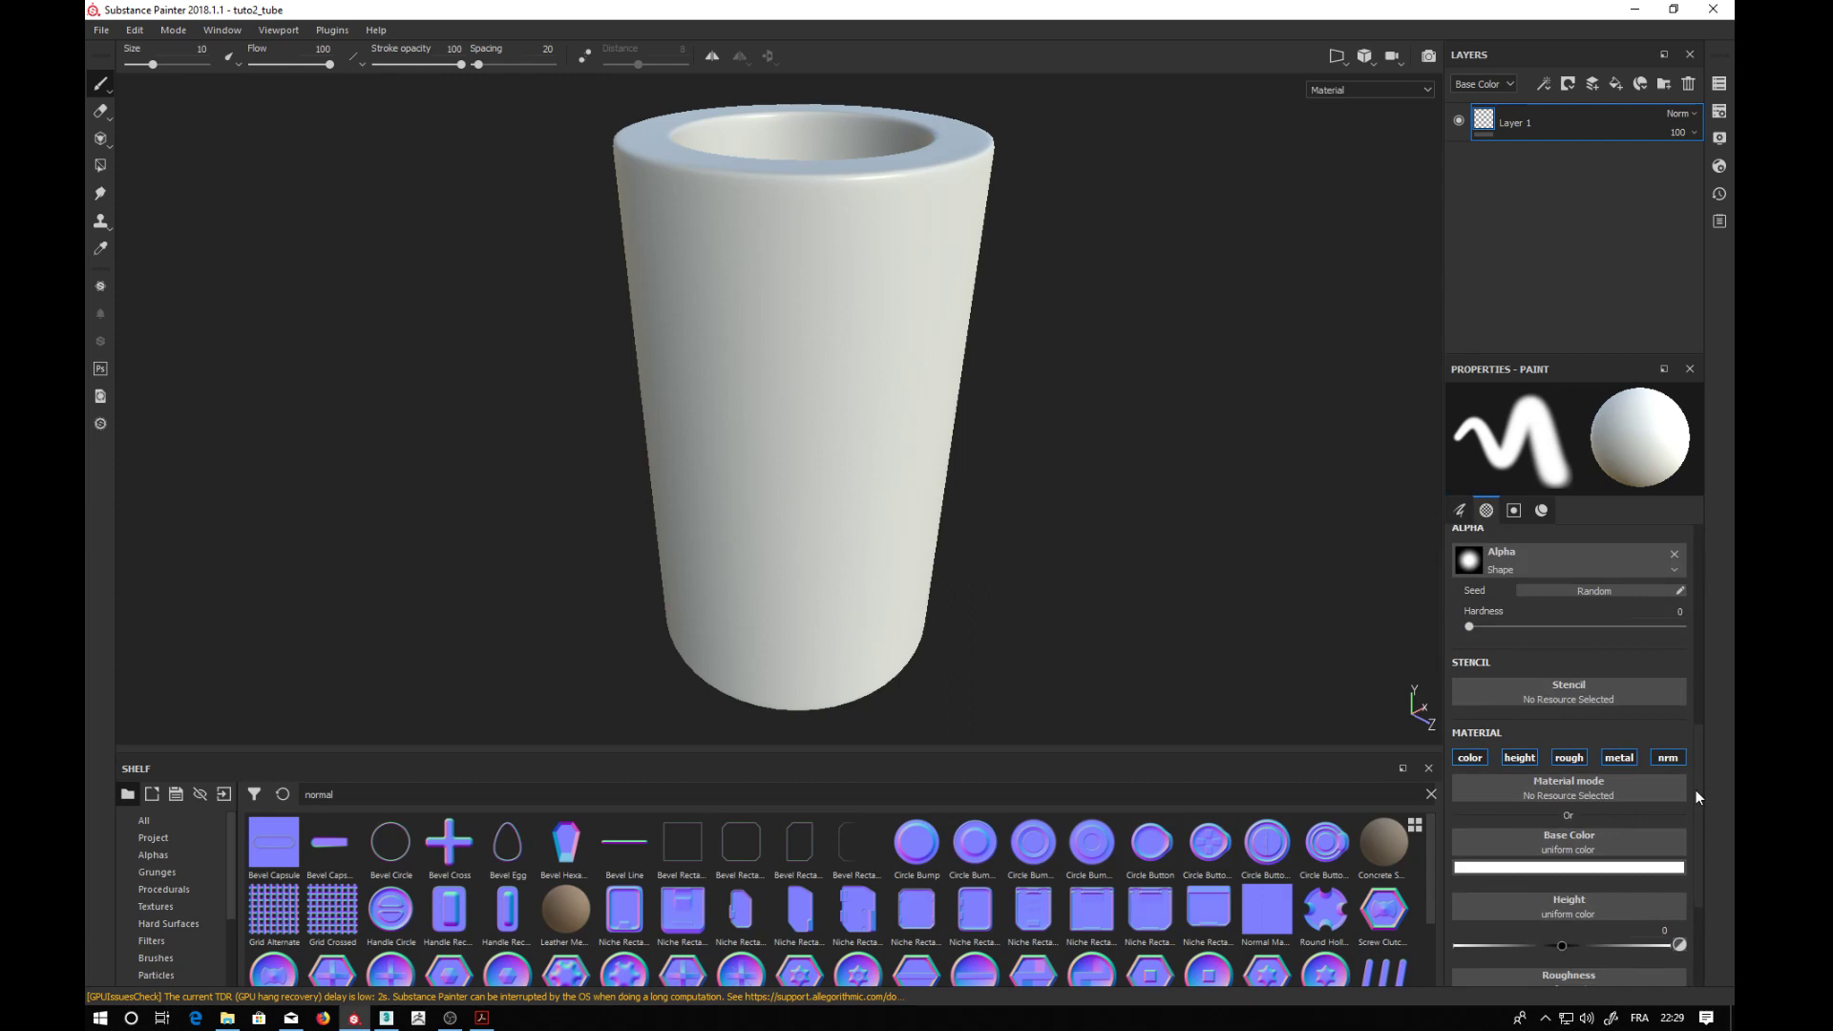
pyautogui.click(1602, 758)
pyautogui.click(1571, 758)
pyautogui.click(1518, 759)
pyautogui.click(1472, 759)
pyautogui.click(1623, 758)
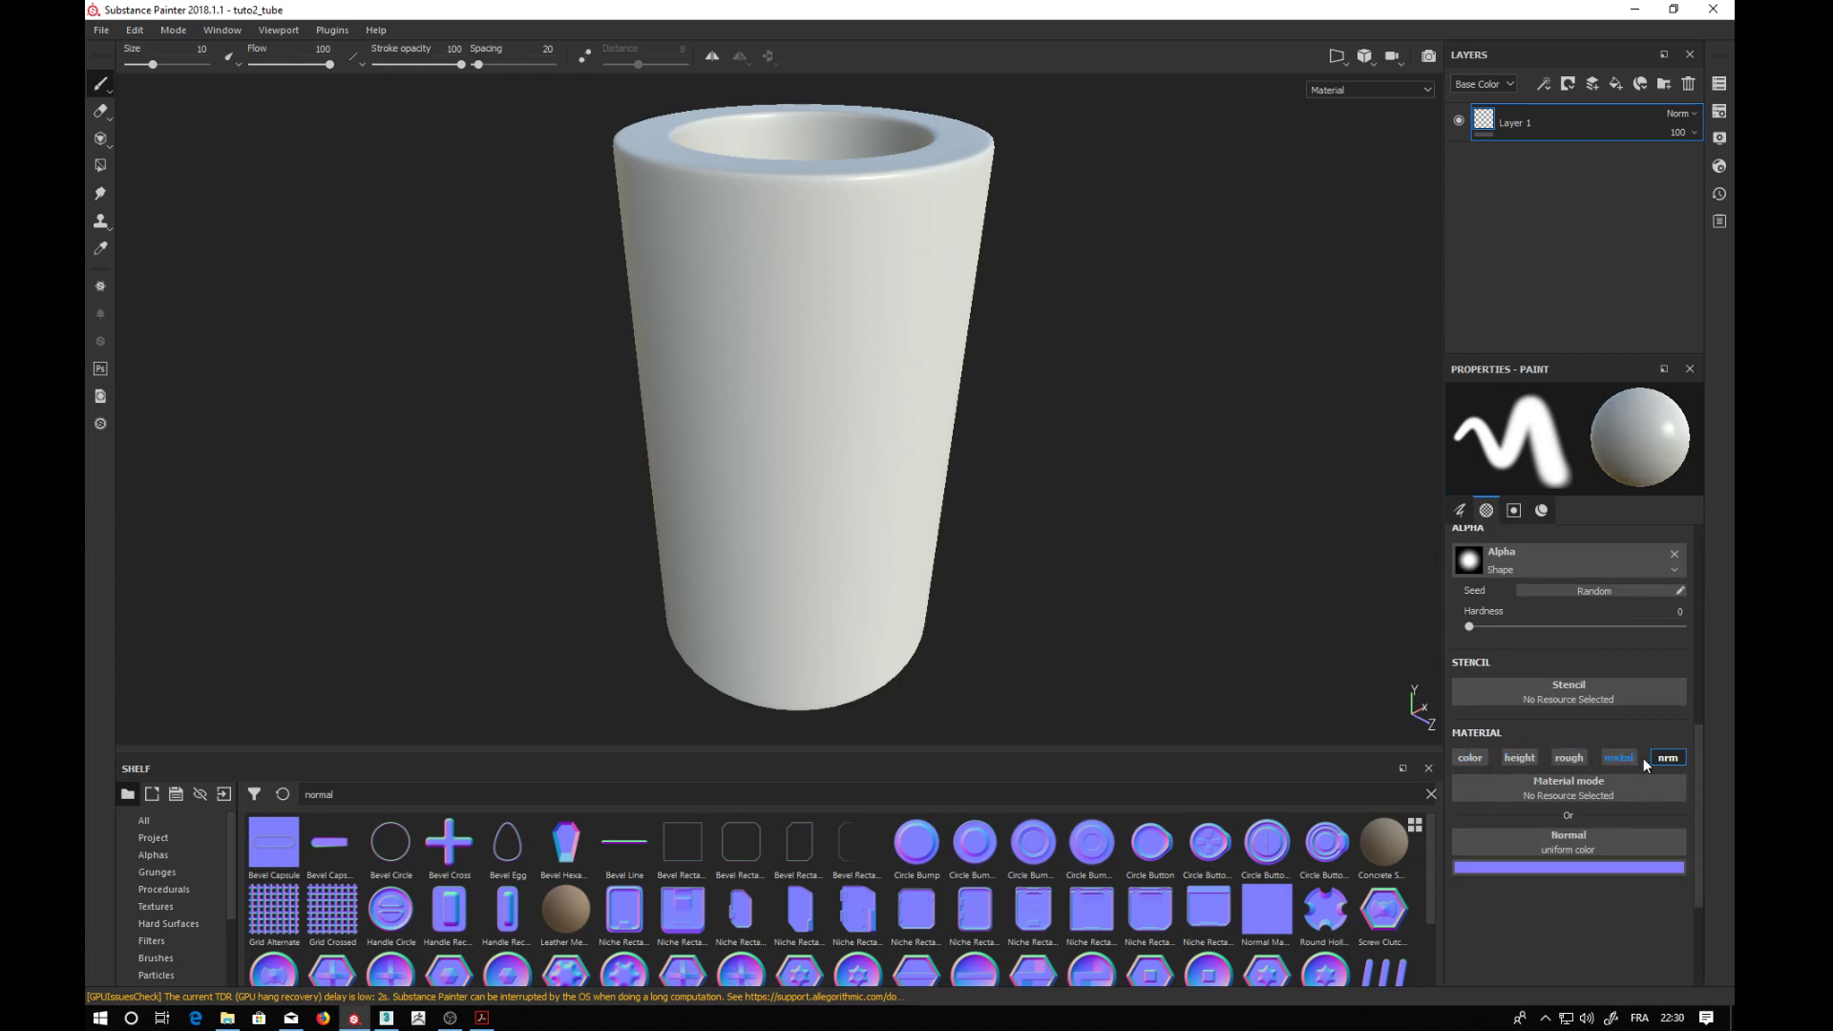
pyautogui.click(1659, 759)
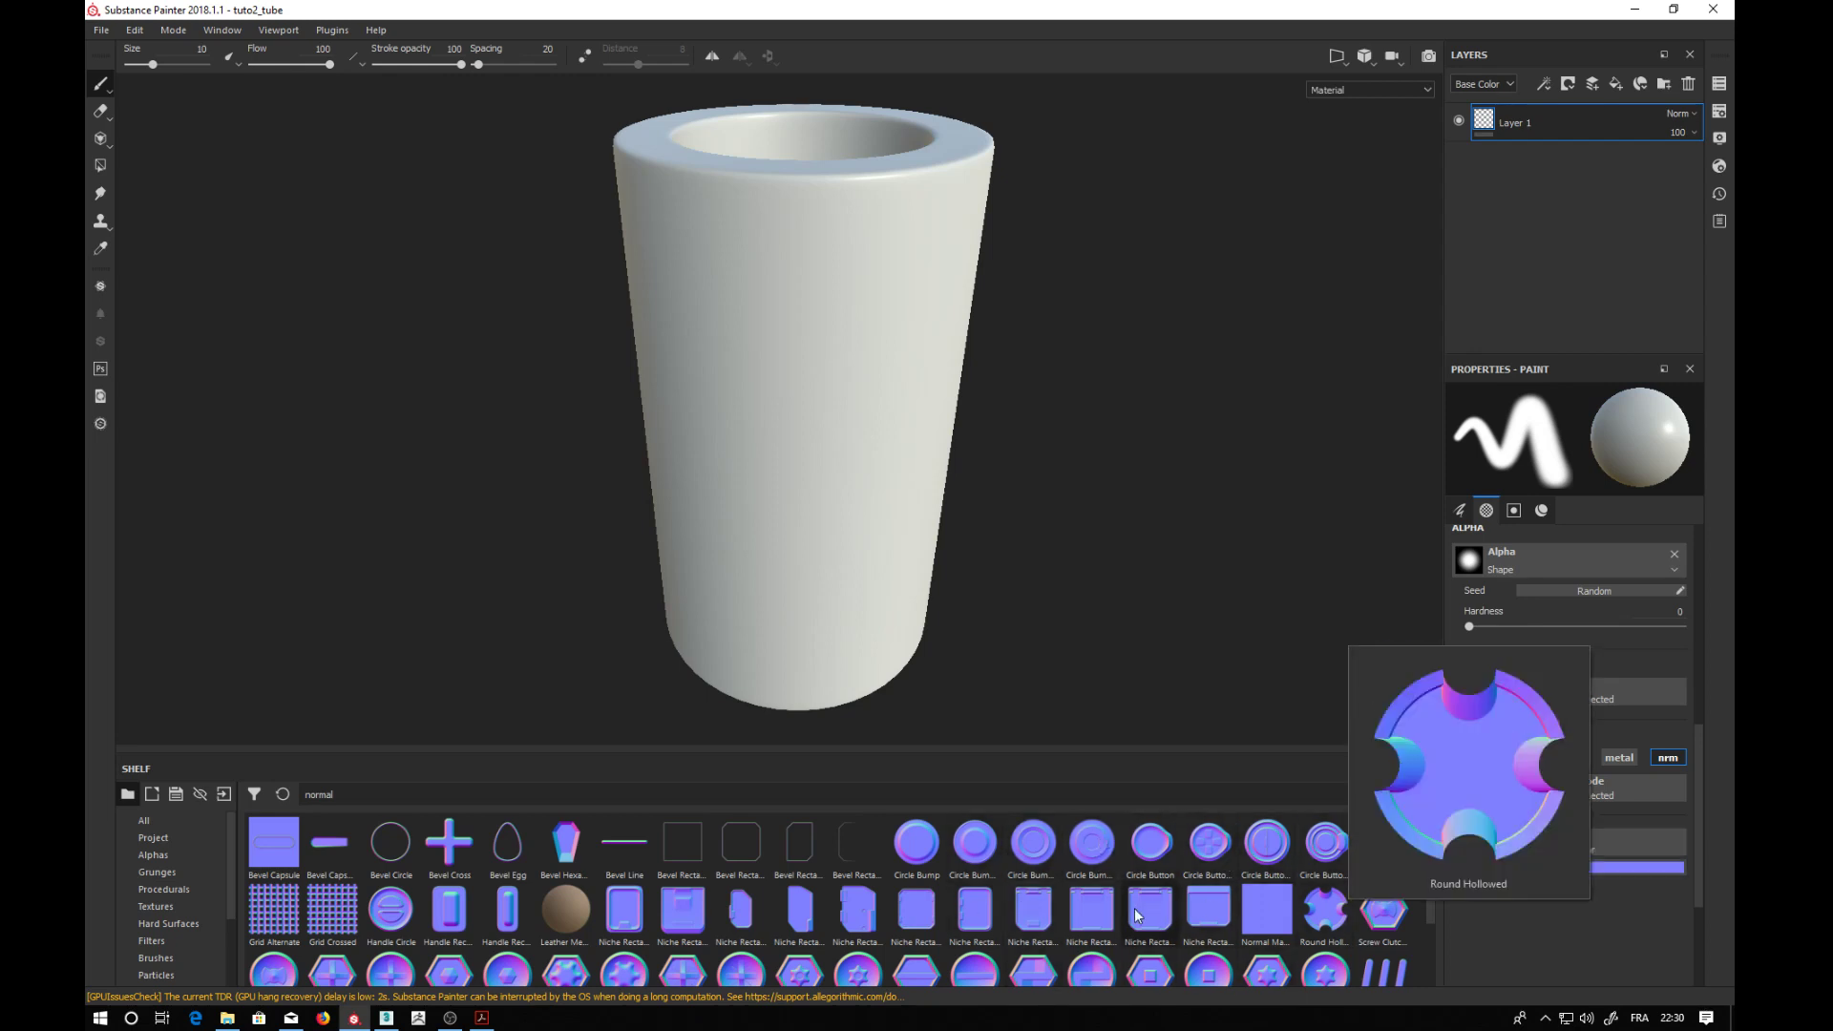
# - Assign the Niche Rectangle Top Thin Rounded texture to the brush's normal channel
pyautogui.moveTo(1040, 917)
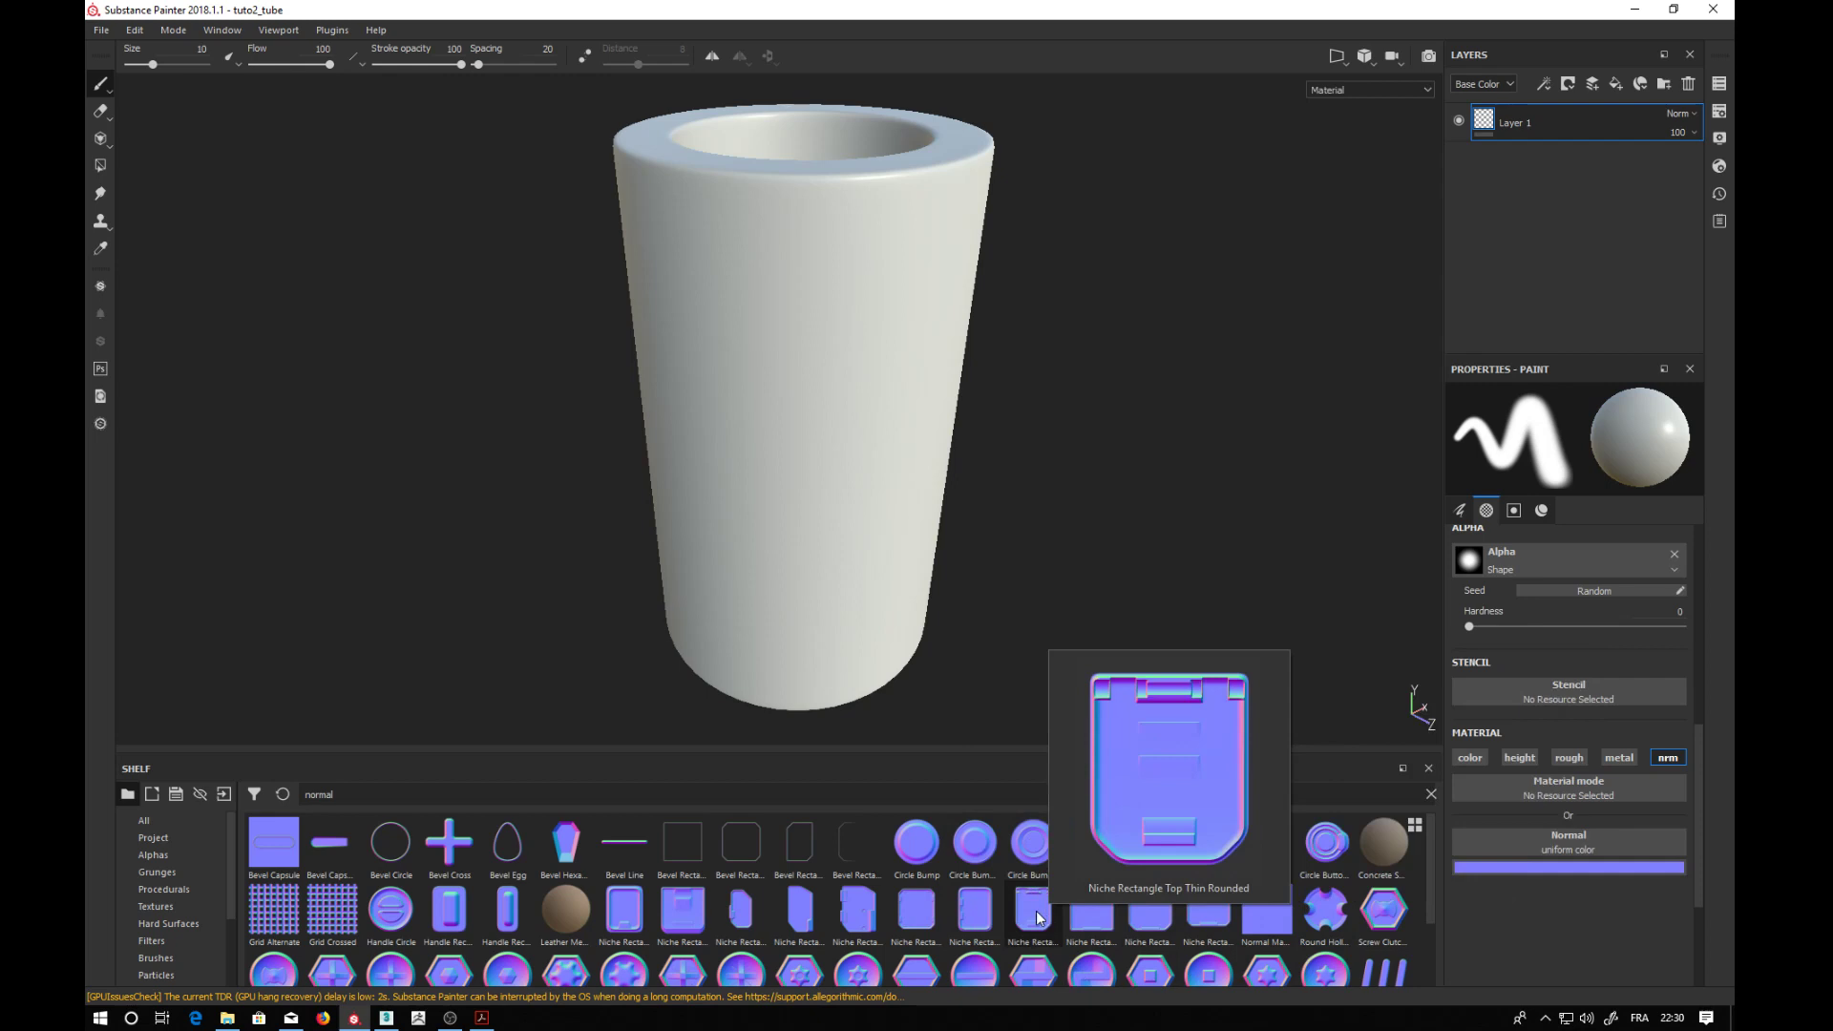
pyautogui.moveTo(1038, 916); pyautogui.dragTo(1537, 838)
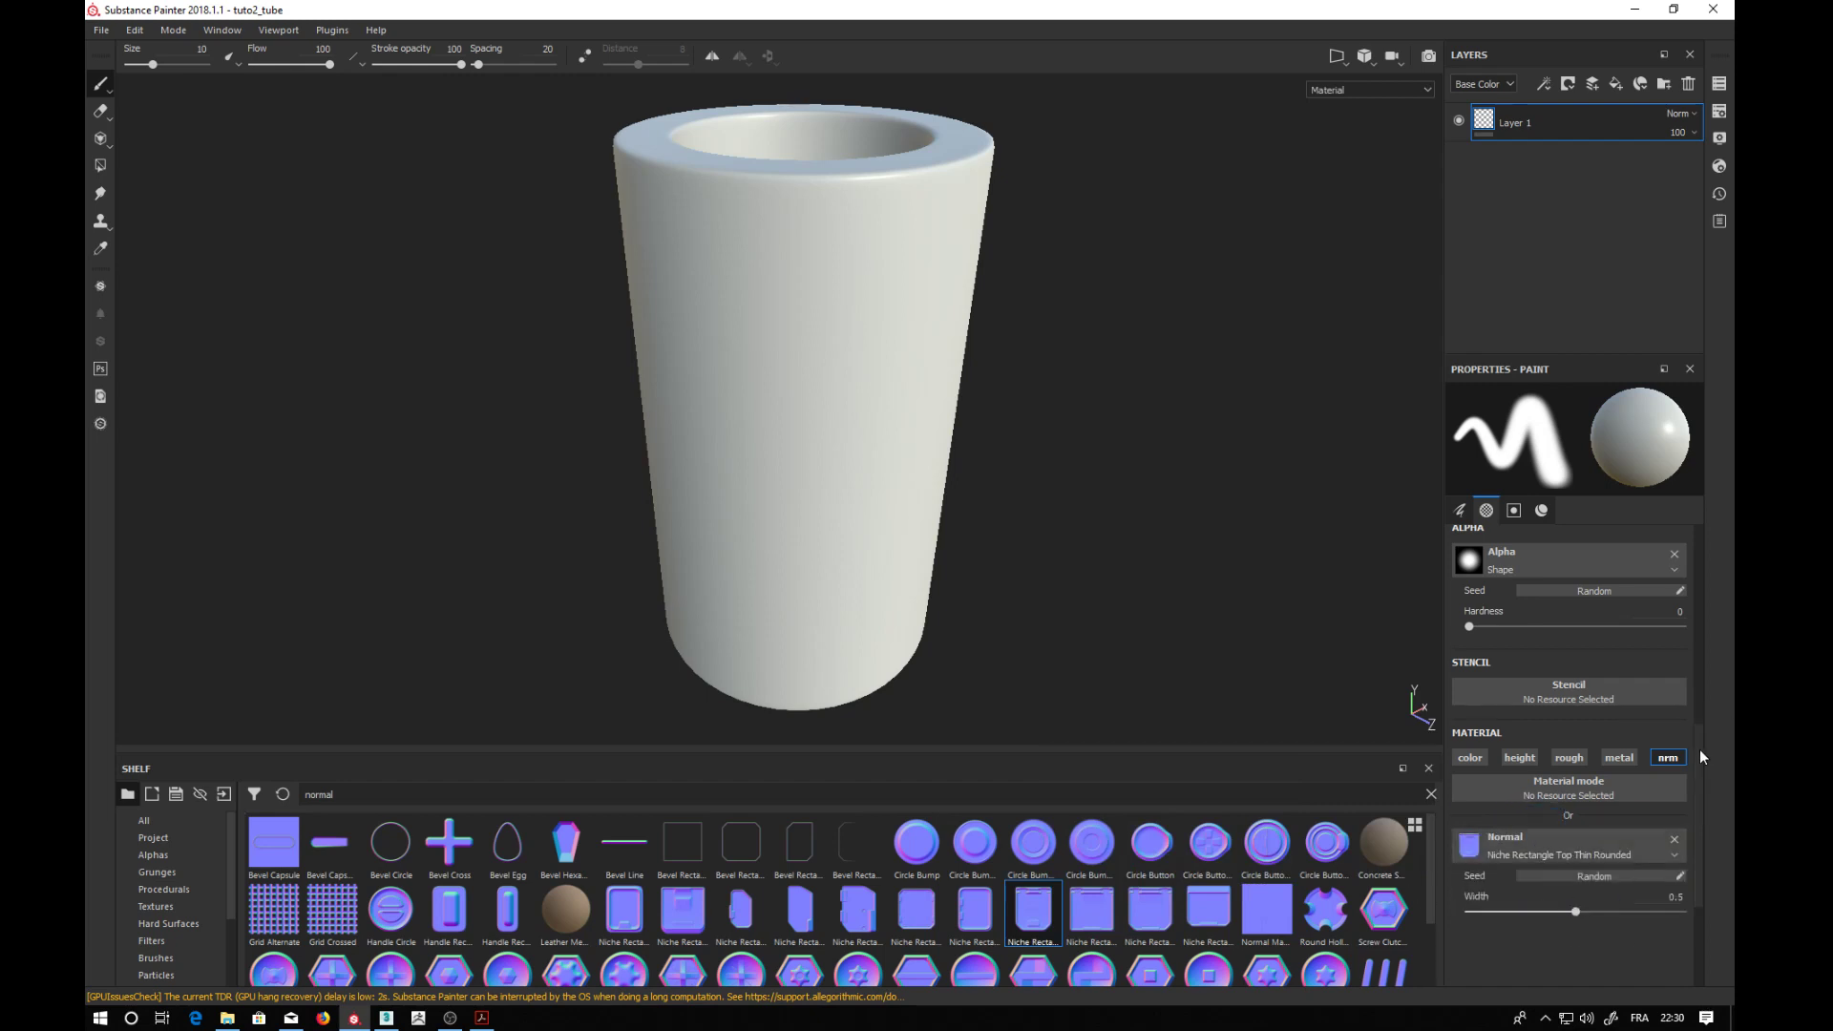
pyautogui.scroll(2, 1699, 748)
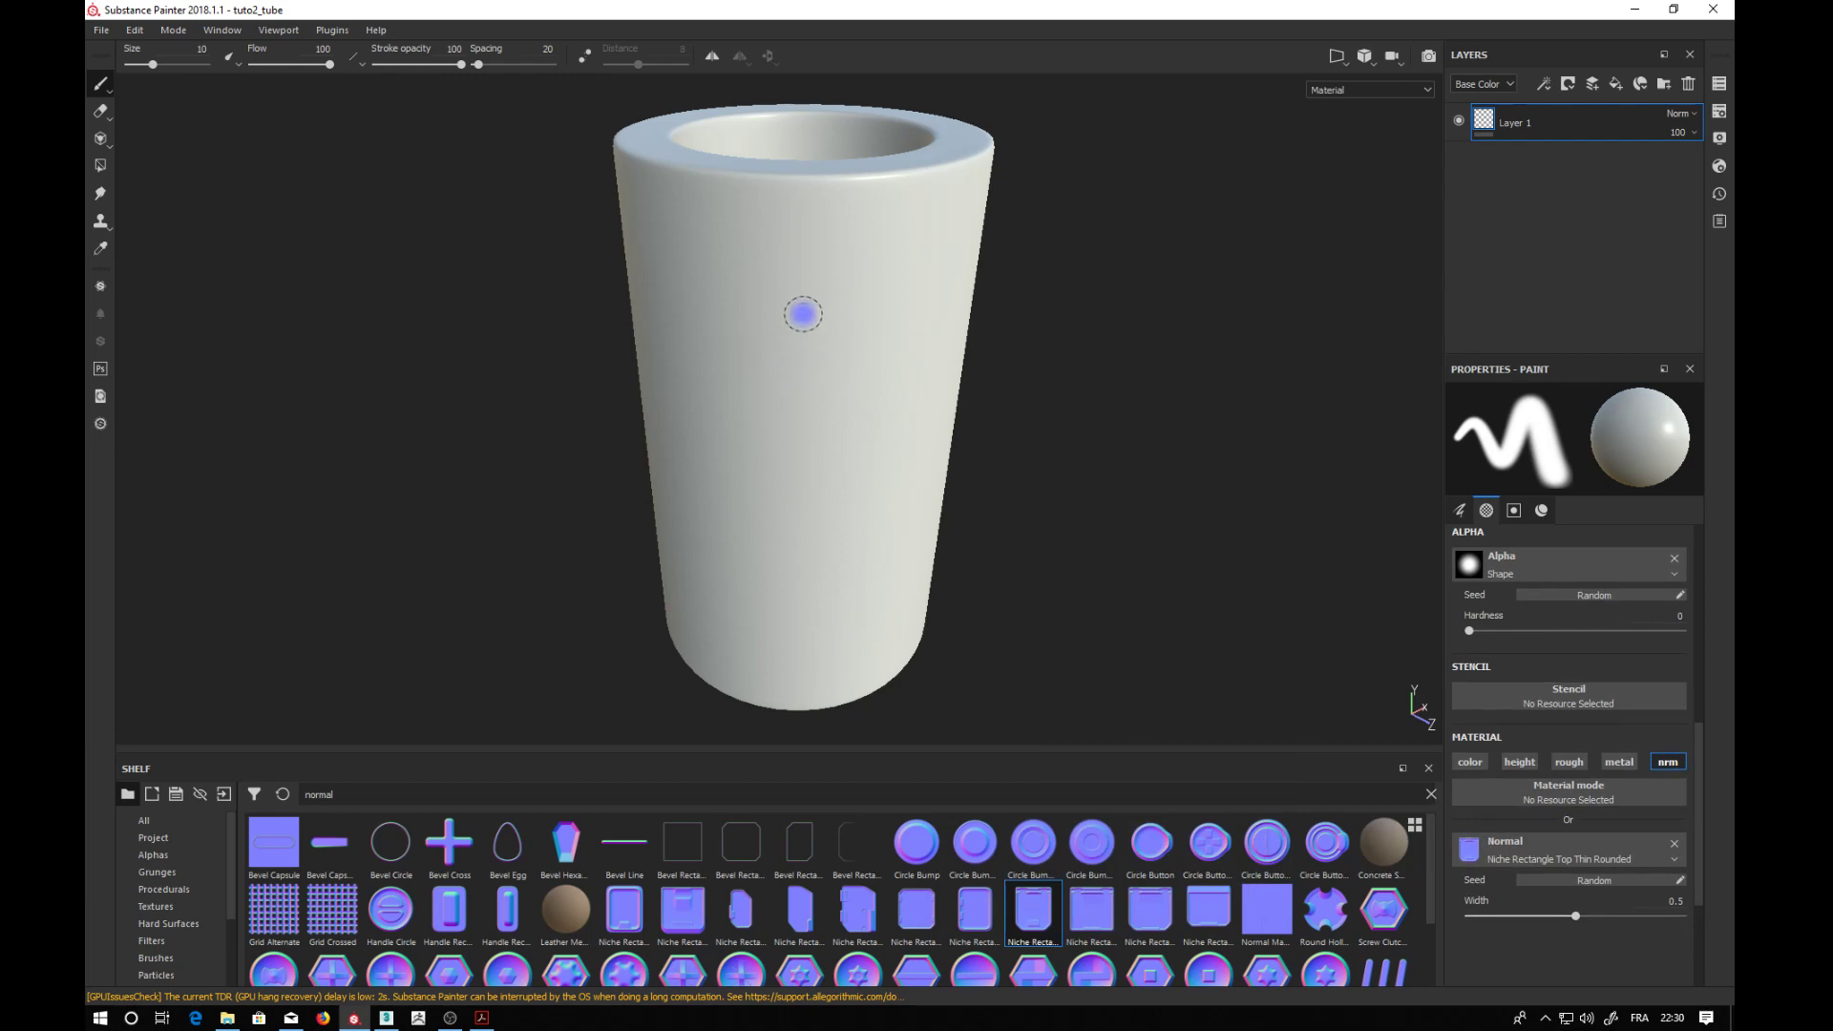
# - Enlarge the brush to about size 77 and remove its Shape alpha
pyautogui.keyDown('ctrl'); pyautogui.moveTo(815, 360); pyautogui.dragTo(897, 360, button='right'); pyautogui.keyUp('ctrl')
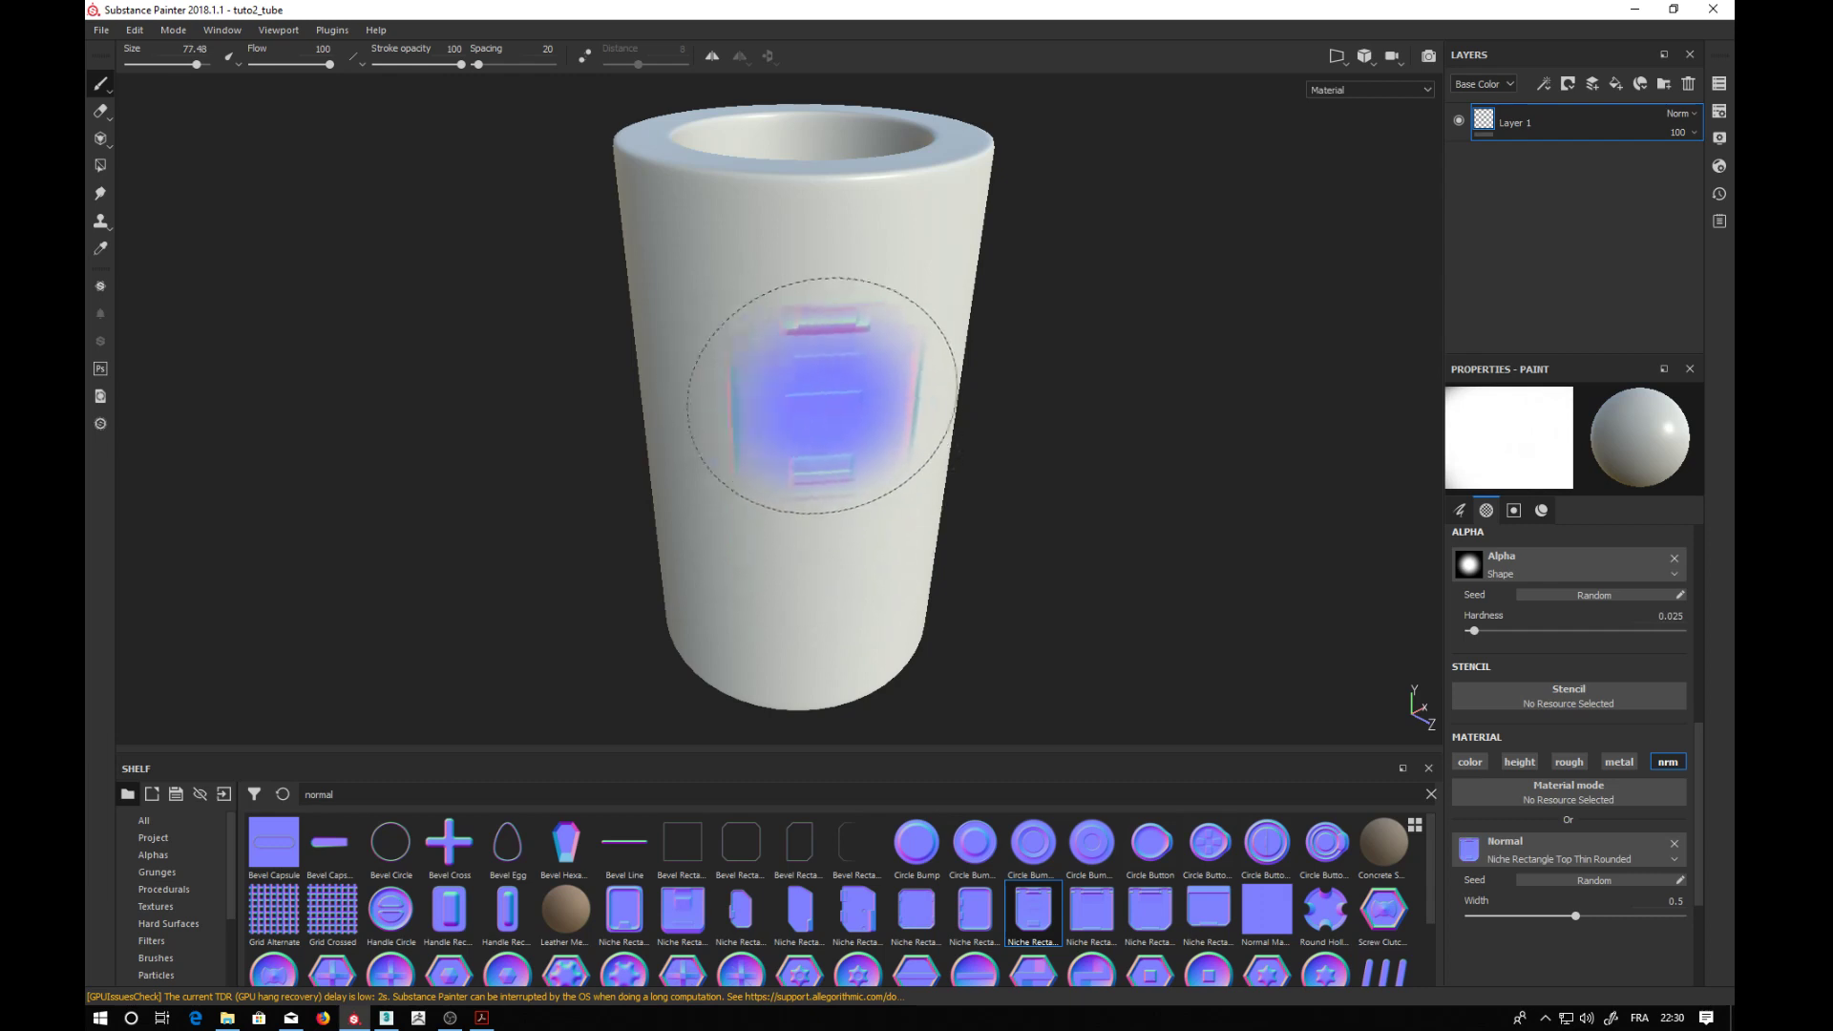
pyautogui.keyDown('alt'); pyautogui.moveTo(822, 402); pyautogui.dragTo(832, 369); pyautogui.keyUp('alt')
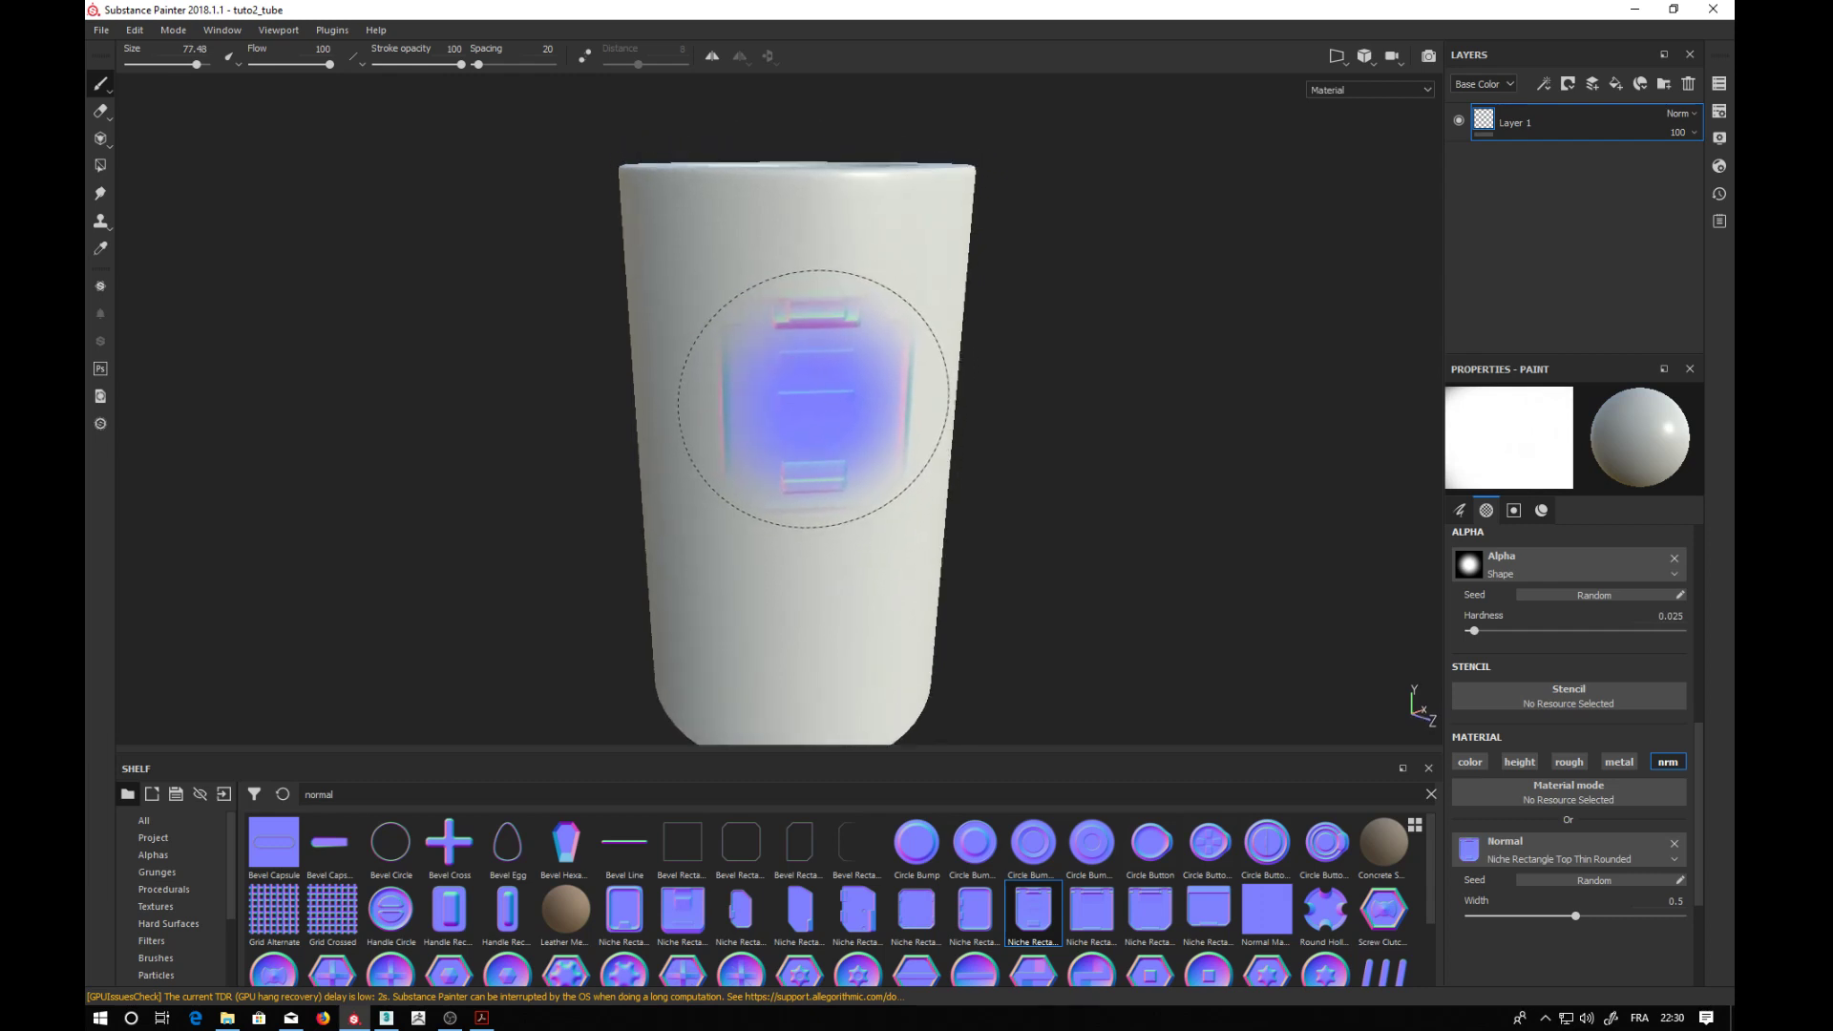
pyautogui.keyDown('alt'); pyautogui.moveTo(813, 396); pyautogui.dragTo(821, 396); pyautogui.keyUp('alt')
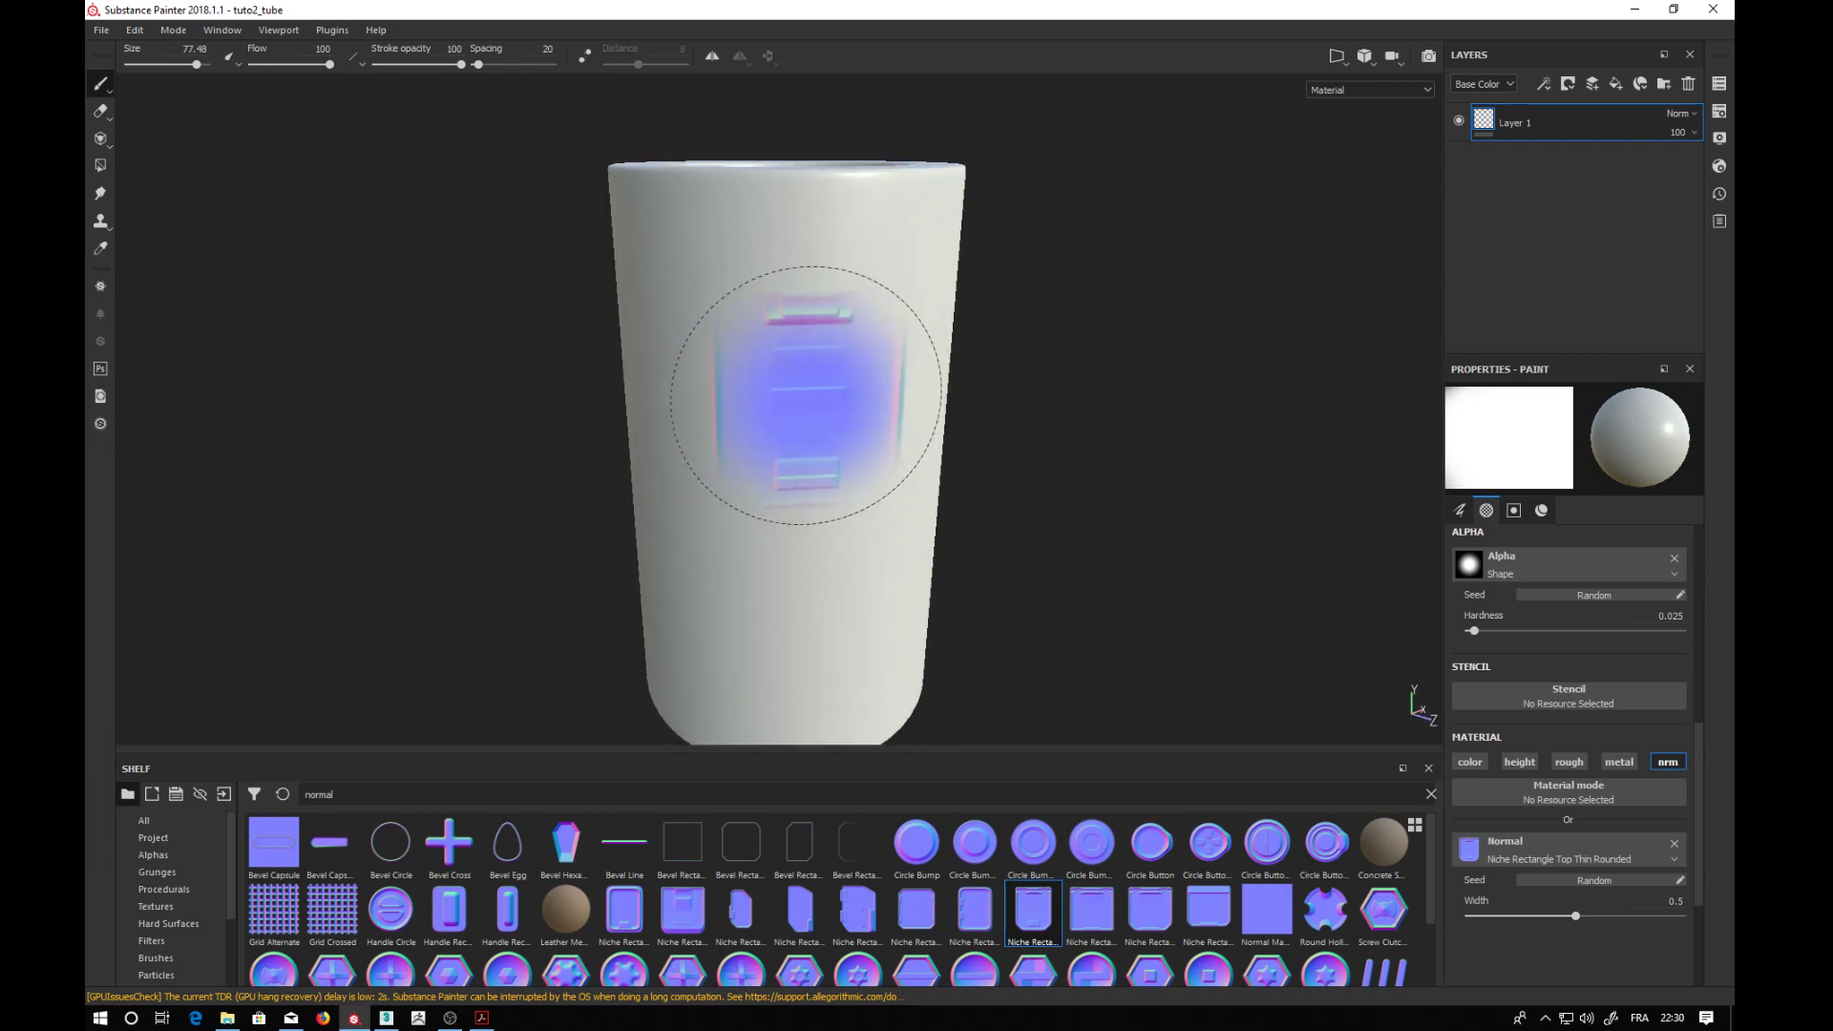
pyautogui.rightClick(811, 412)
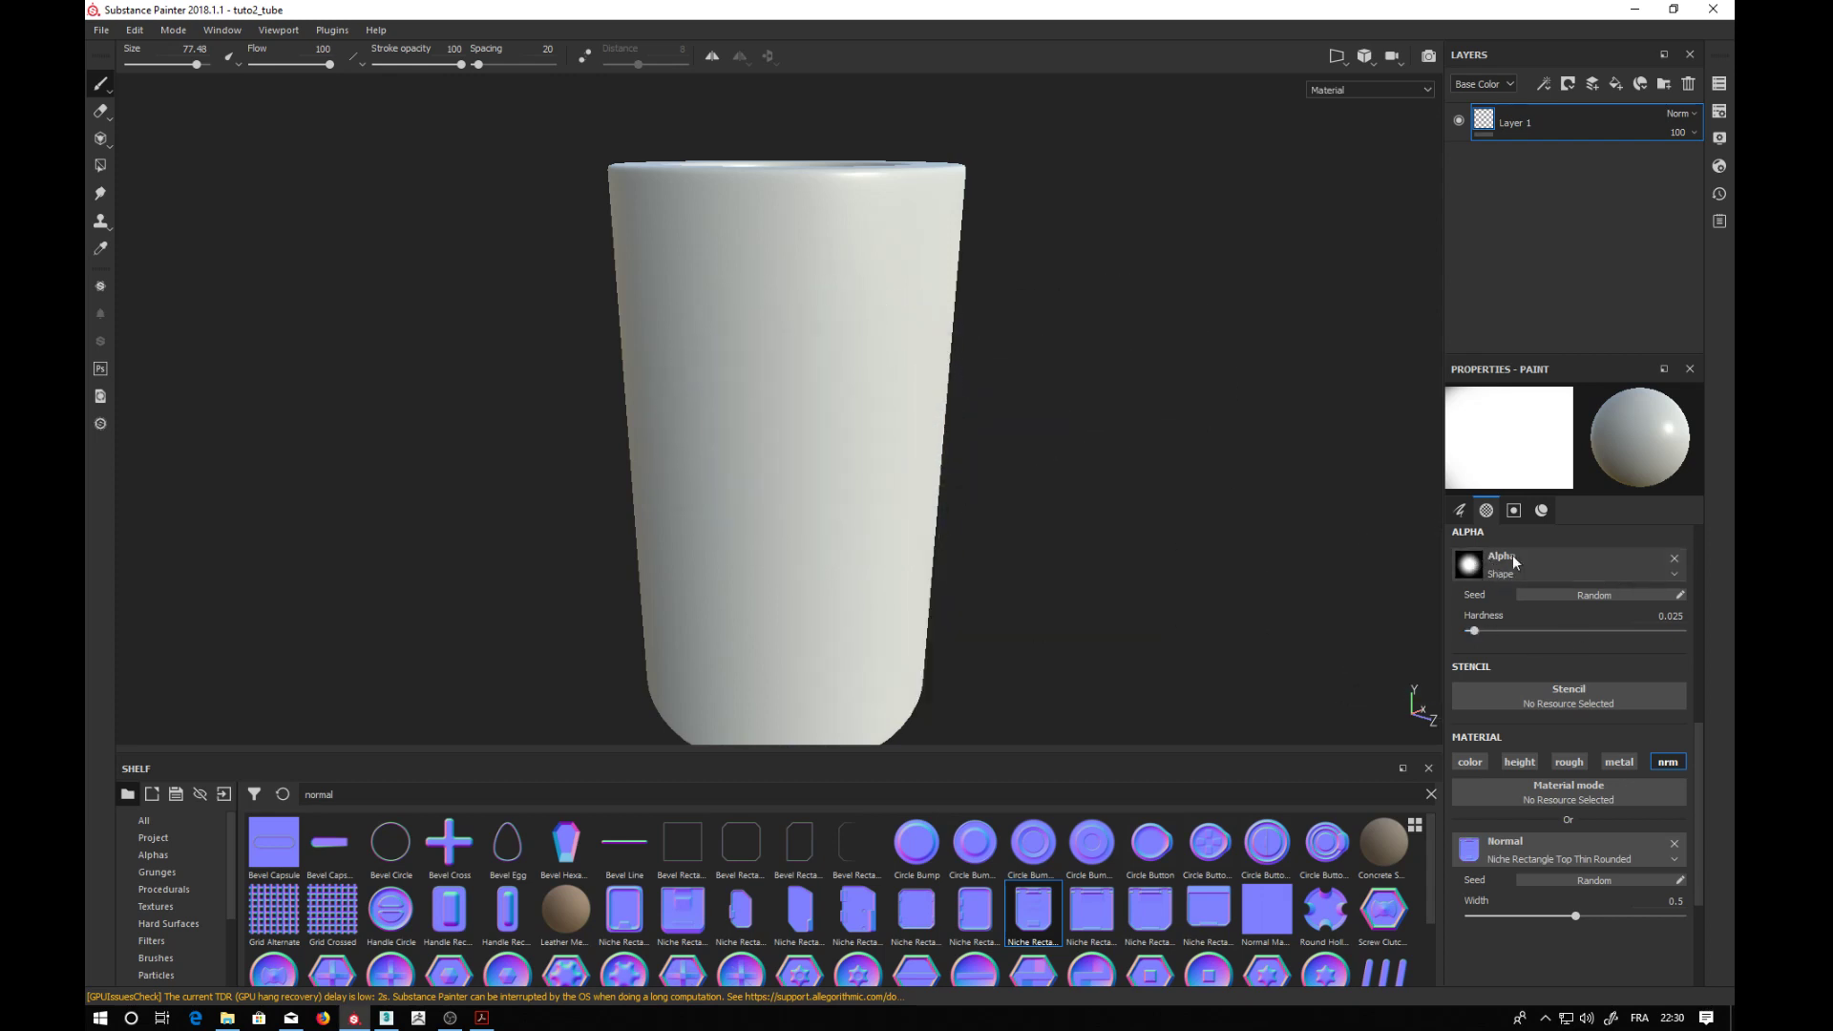
pyautogui.click(1674, 560)
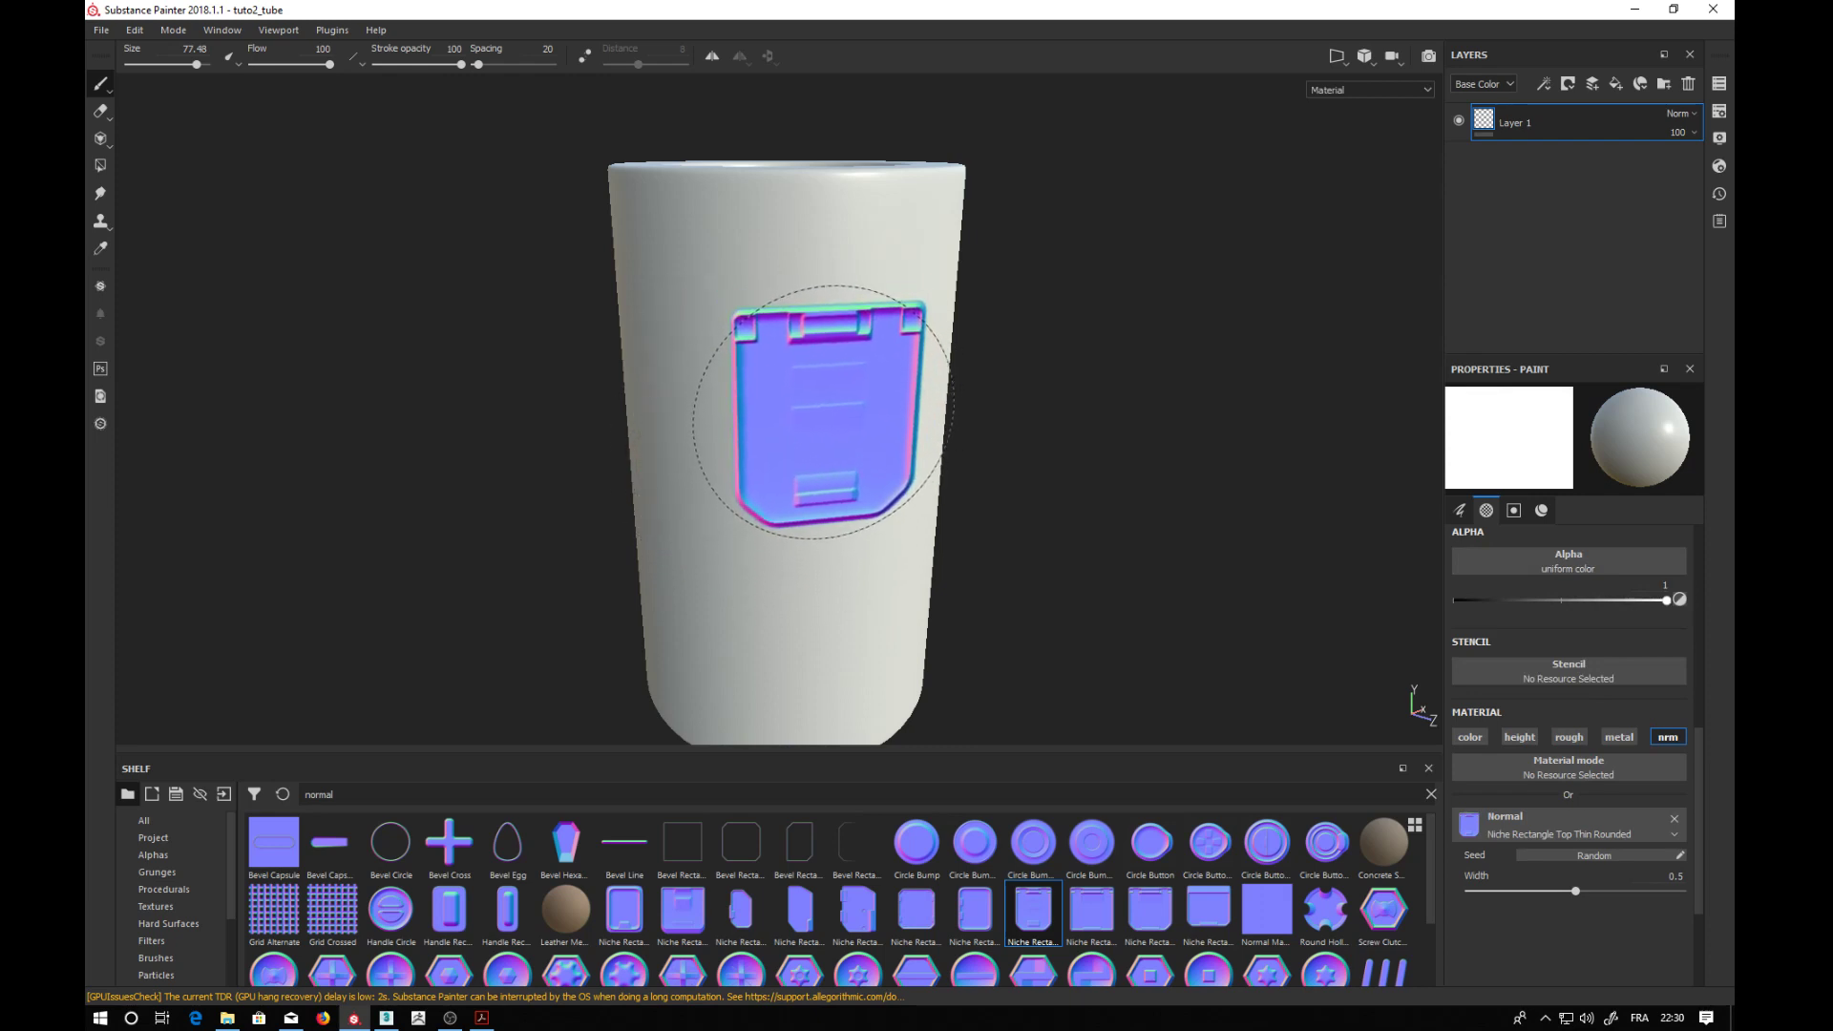
# - Stamp the niche normal detail once on the upper middle of the tube's side and inspect it
pyautogui.keyDown('alt'); pyautogui.moveTo(1074, 525); pyautogui.dragTo(1009, 480); pyautogui.keyUp('alt')
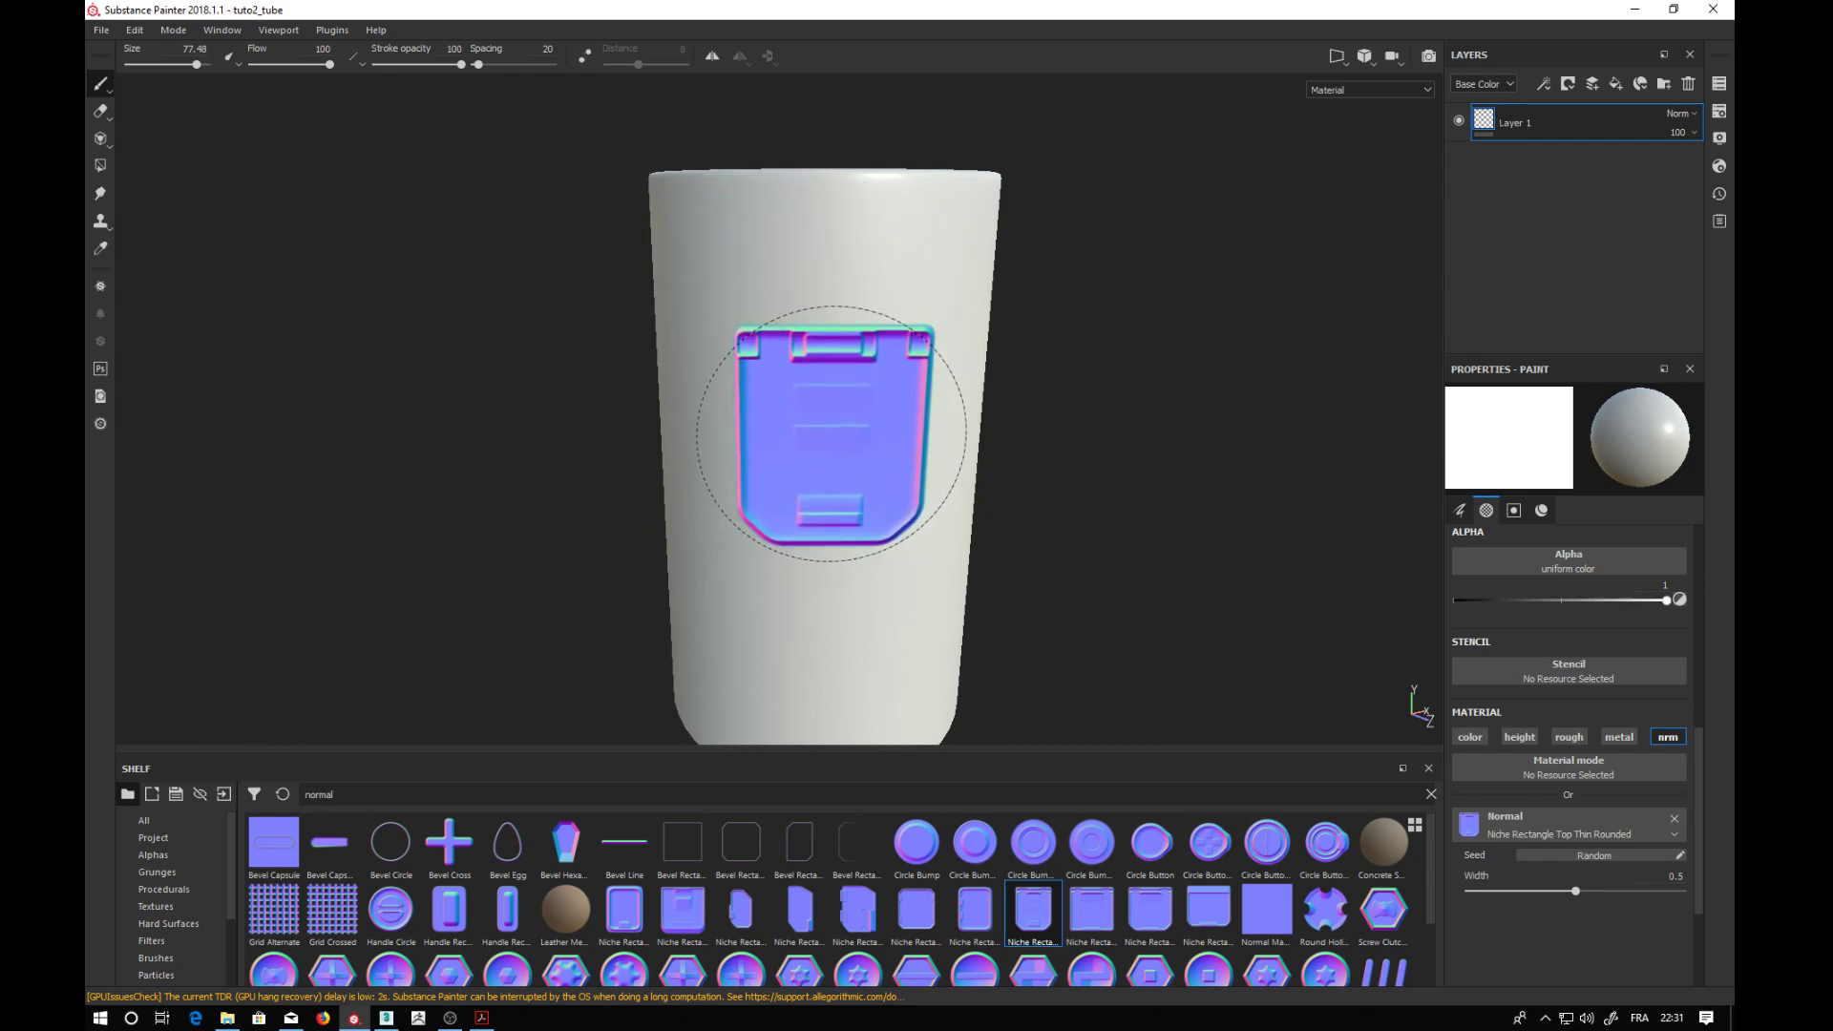
pyautogui.click(831, 434)
pyautogui.keyDown('alt'); pyautogui.moveTo(1127, 448); pyautogui.dragTo(1257, 424); pyautogui.keyUp('alt')
pyautogui.keyDown('alt'); pyautogui.moveTo(1104, 405); pyautogui.dragTo(1079, 420); pyautogui.keyUp('alt')
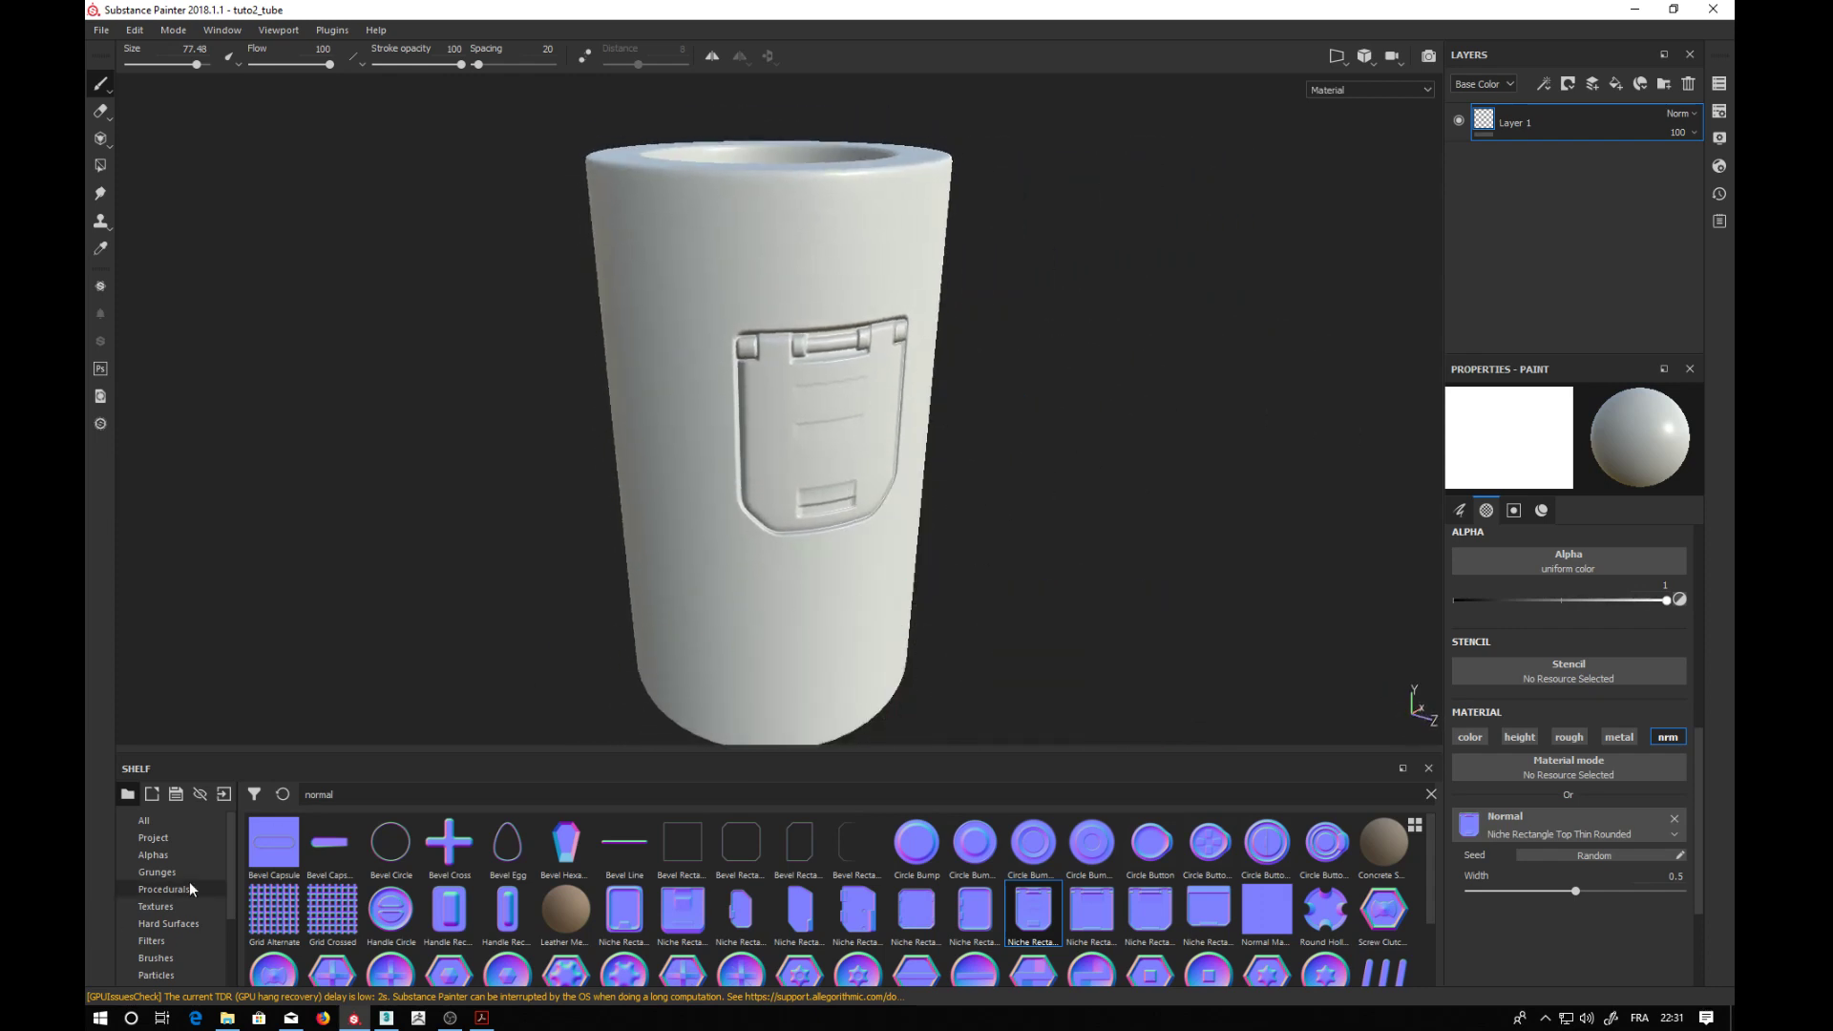
# - Add the Steel Painted material as a fill layer above Layer 1 and check it on the tube
pyautogui.moveTo(231, 858); pyautogui.dragTo(231, 924)
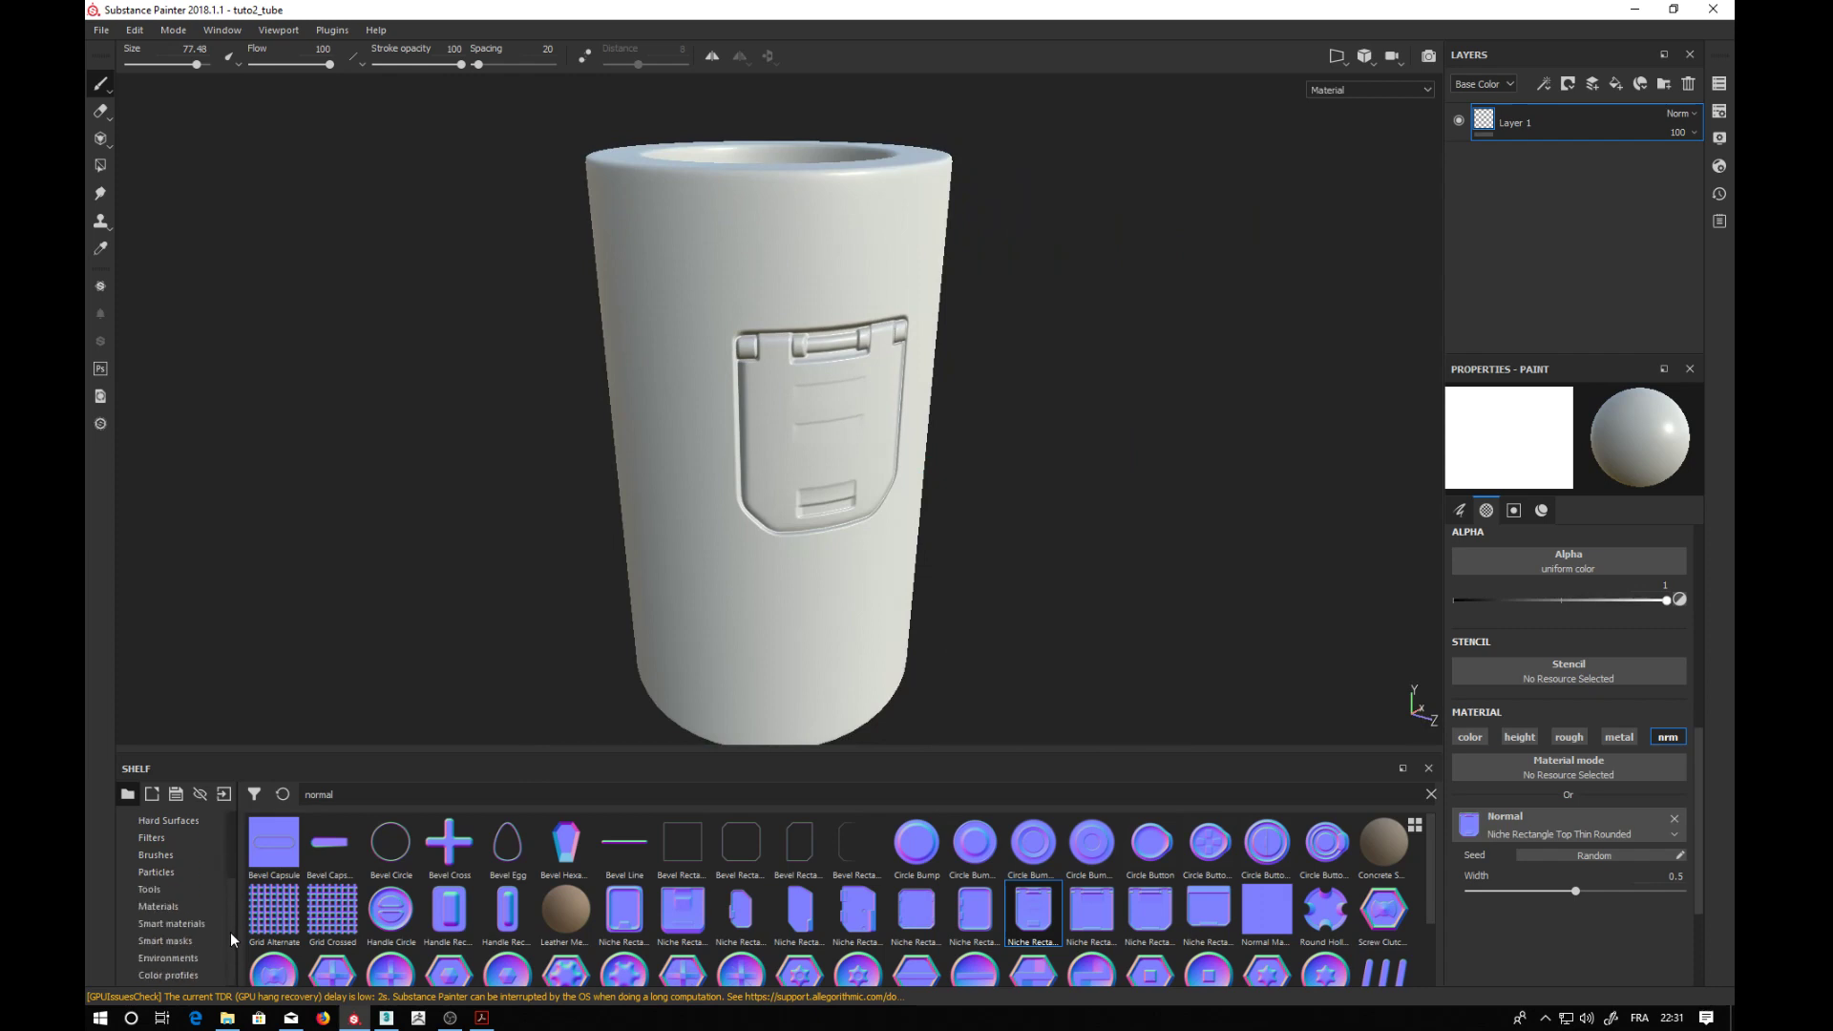
pyautogui.click(163, 907)
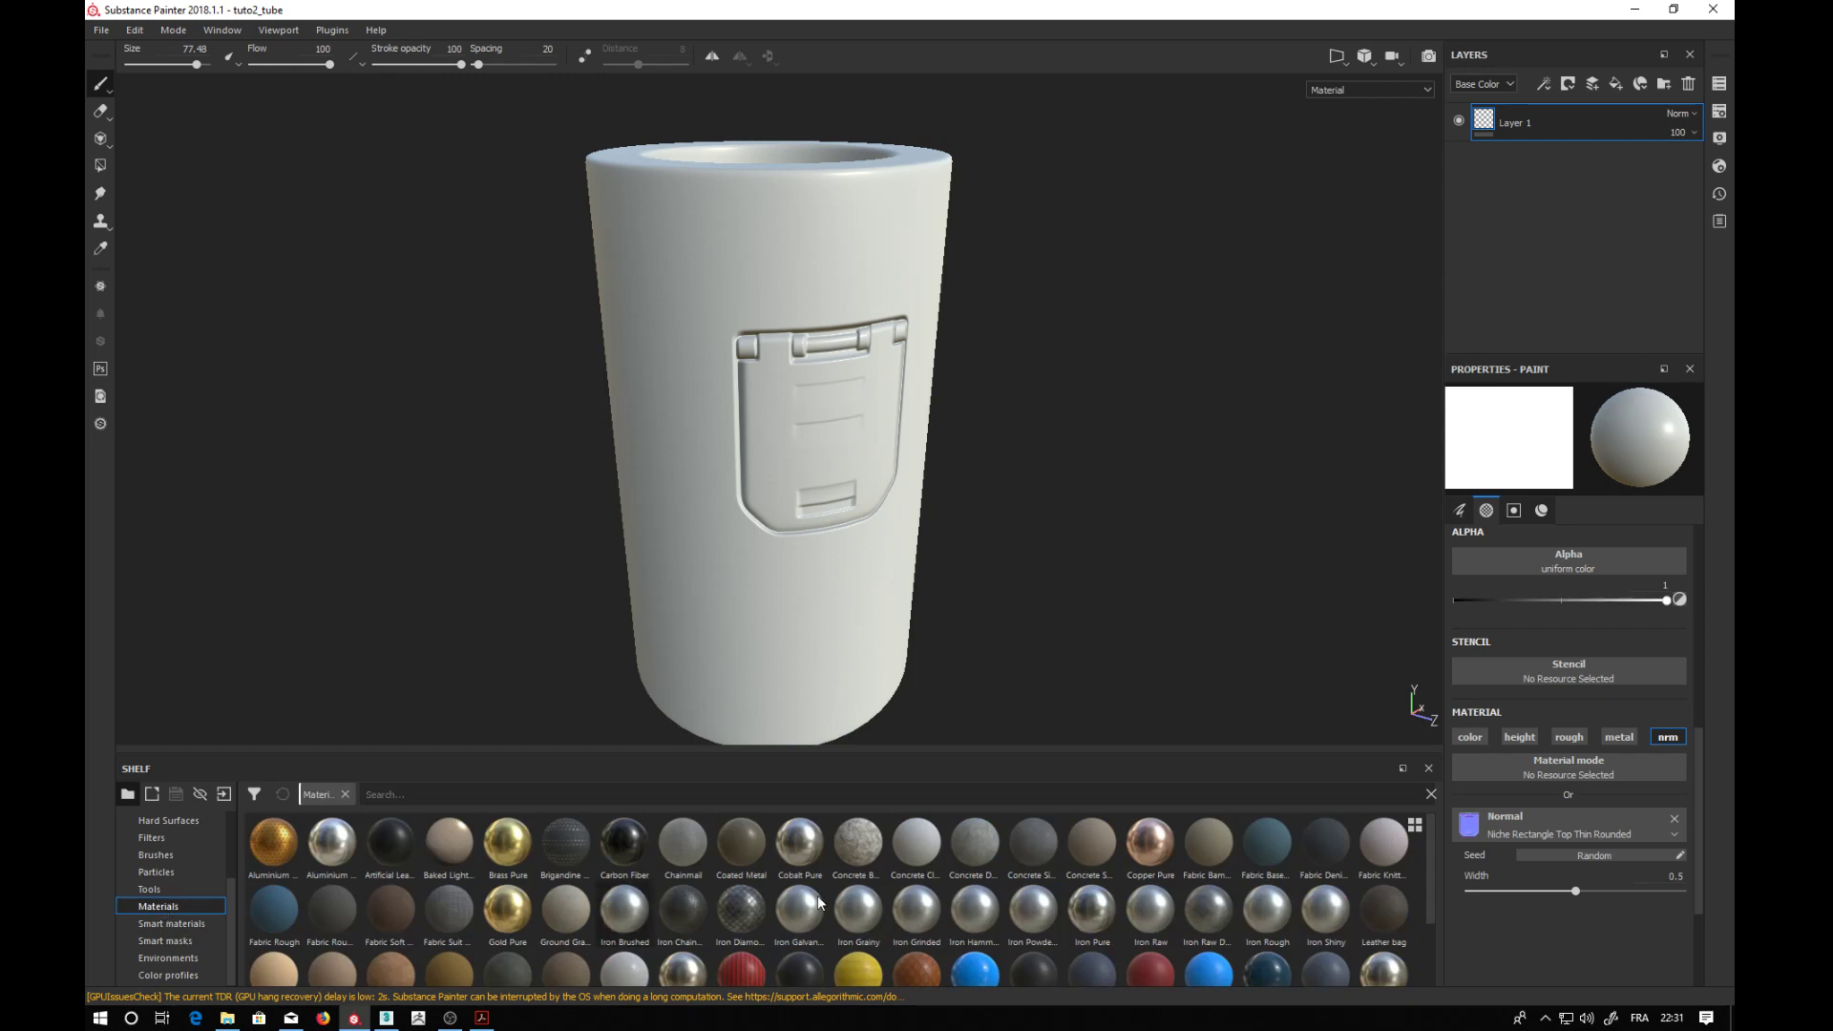
pyautogui.moveTo(1429, 869); pyautogui.dragTo(1405, 941)
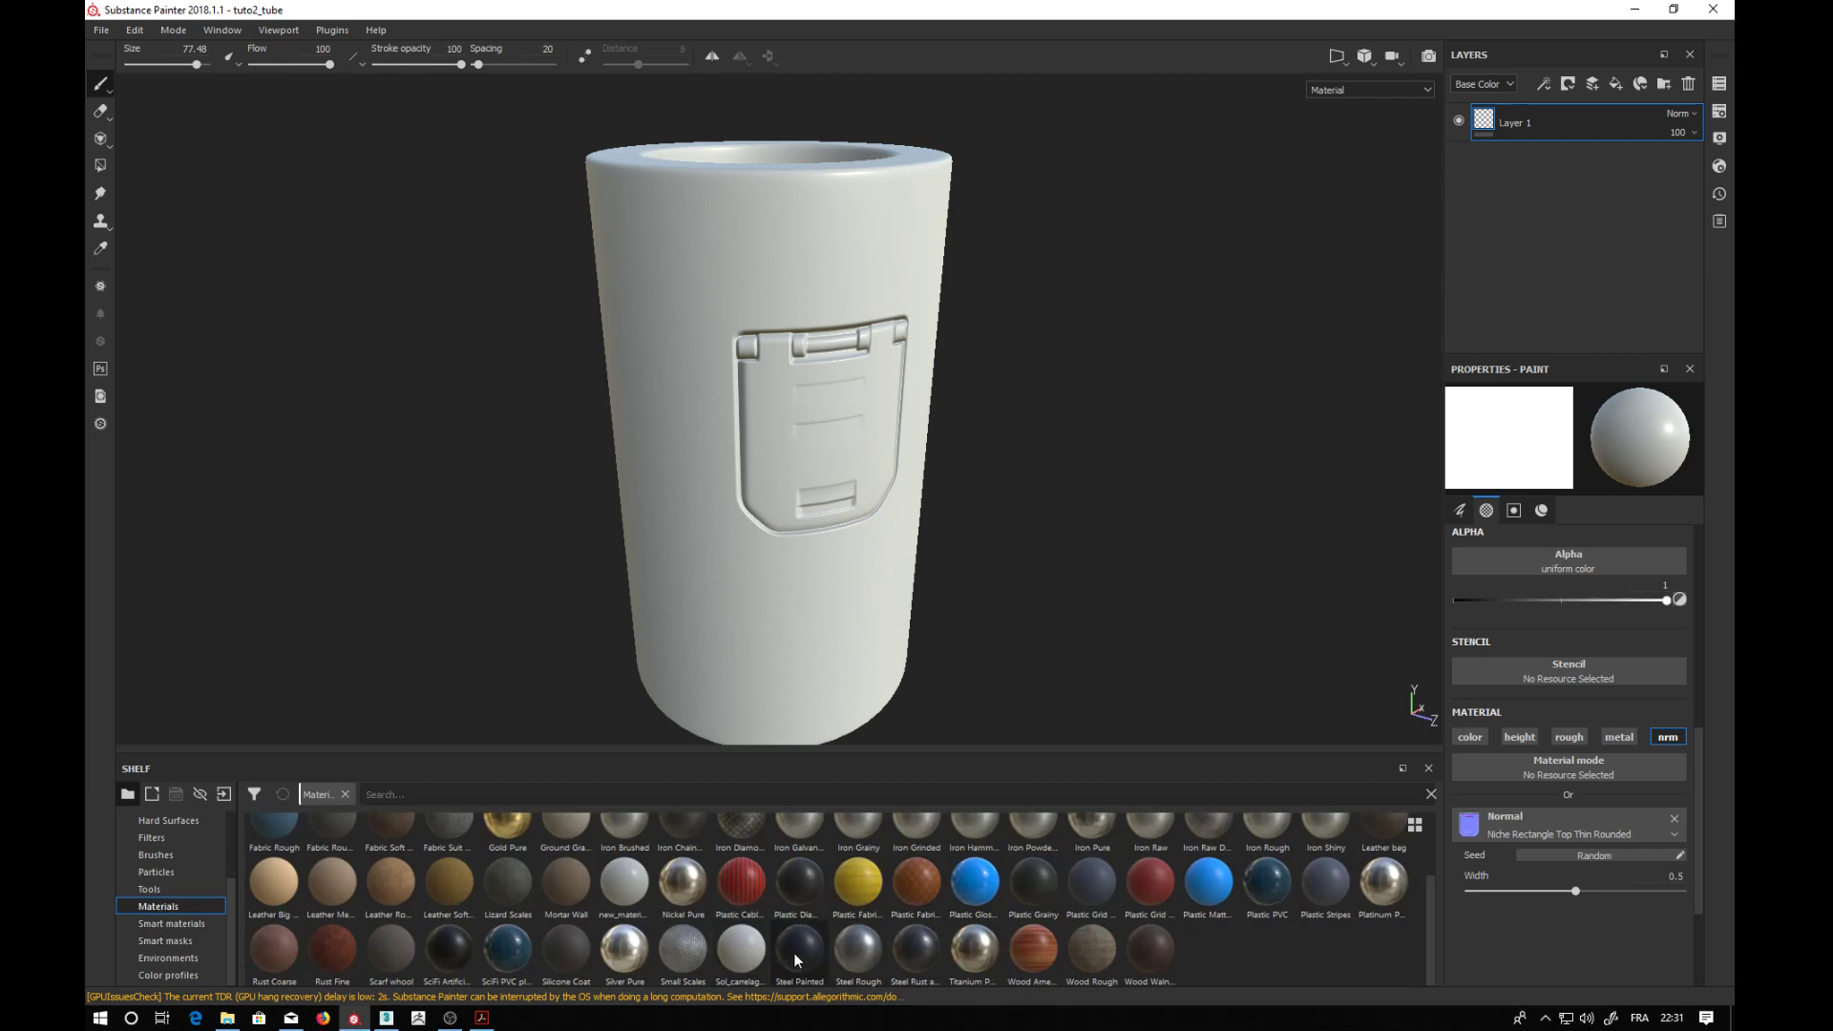
pyautogui.moveTo(802, 953)
pyautogui.mouseDown()
pyautogui.moveTo(1393, 425)
pyautogui.moveTo(1612, 118)
pyautogui.mouseUp()
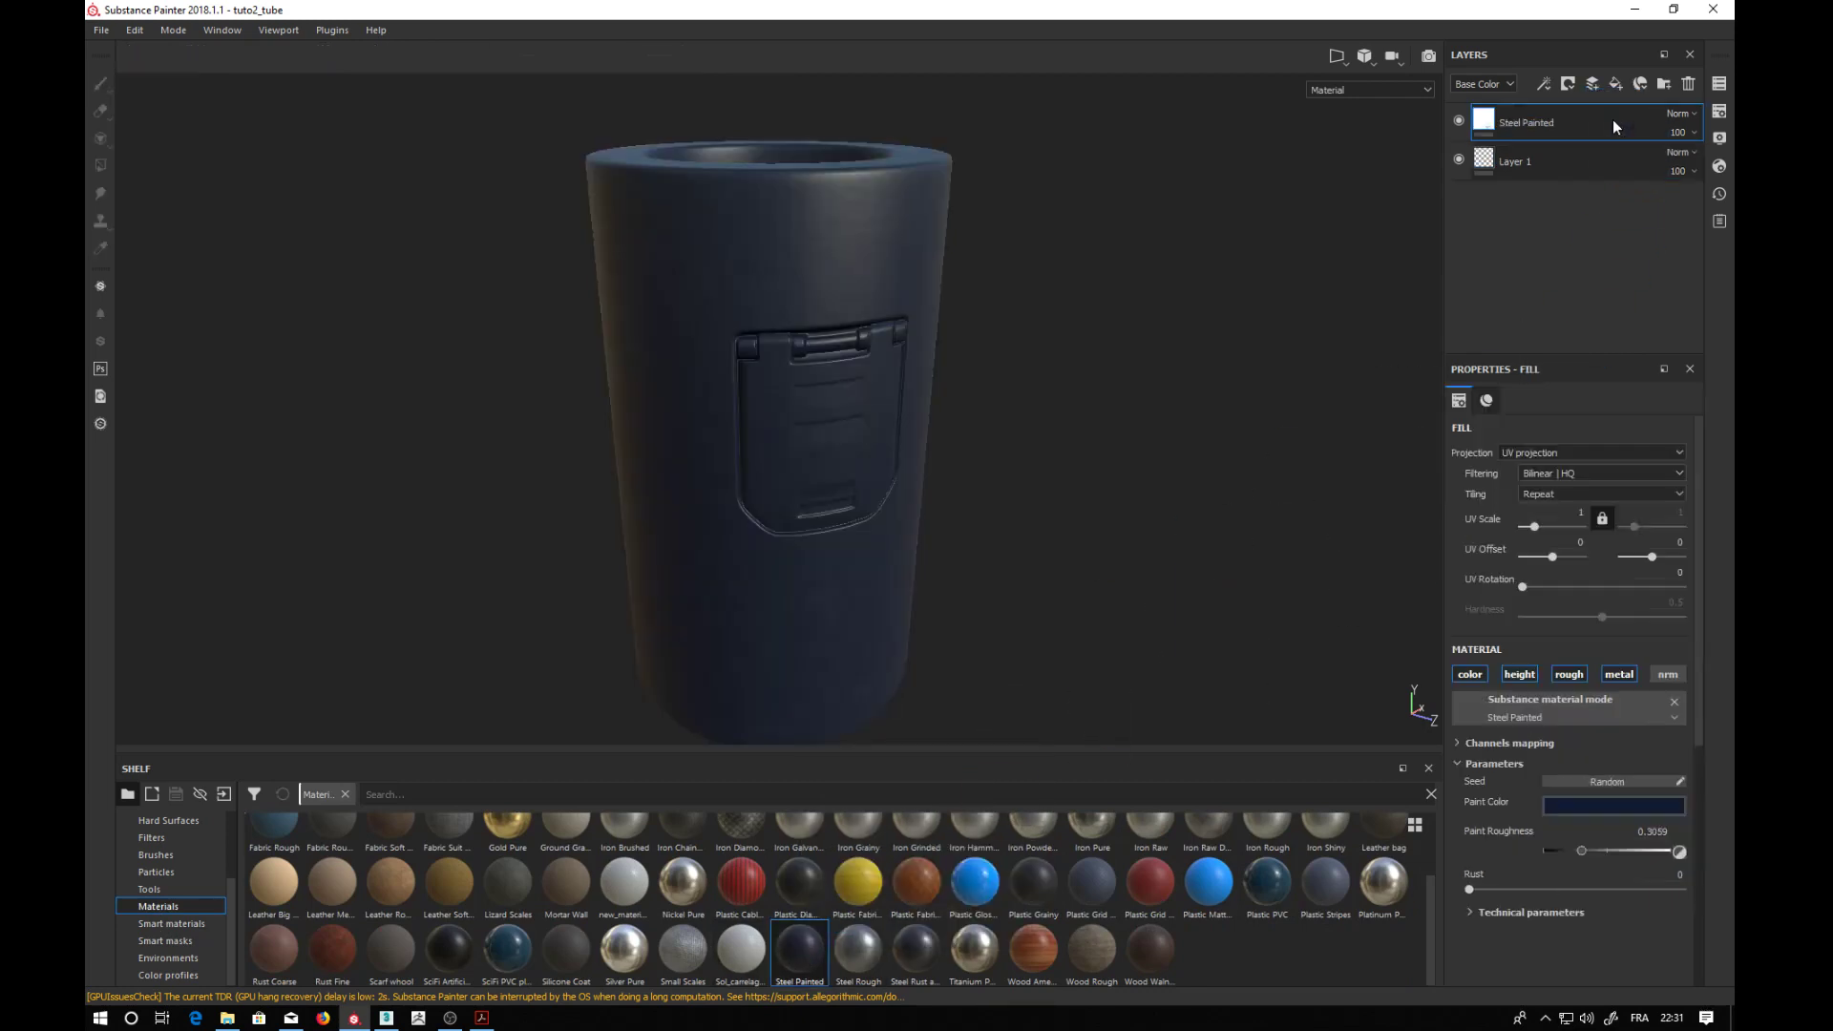
pyautogui.moveTo(1060, 387)
pyautogui.keyDown('alt'); pyautogui.mouseDown()
pyautogui.moveTo(1067, 468)
pyautogui.moveTo(1088, 373)
pyautogui.mouseUp(); pyautogui.keyUp('alt')
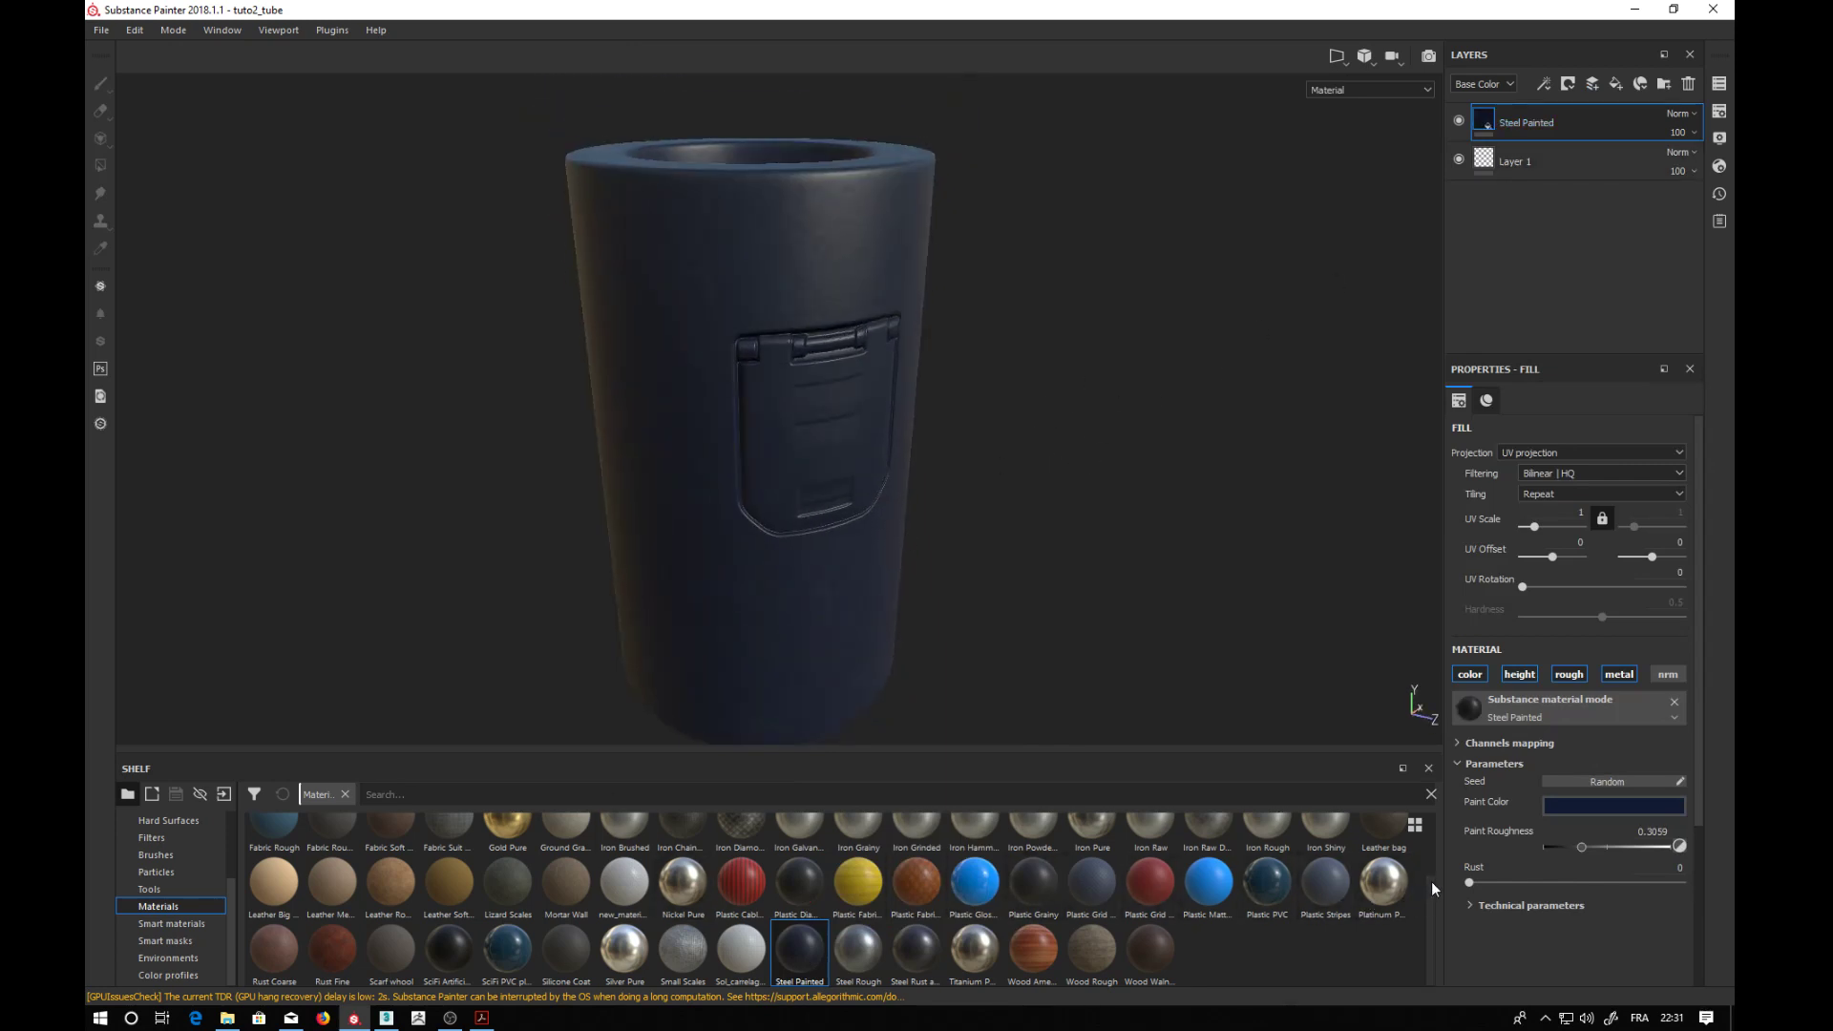
# - Add the Iron Rough material as a fill layer on top of the Steel Painted layer
pyautogui.moveTo(1430, 880); pyautogui.dragTo(1429, 850)
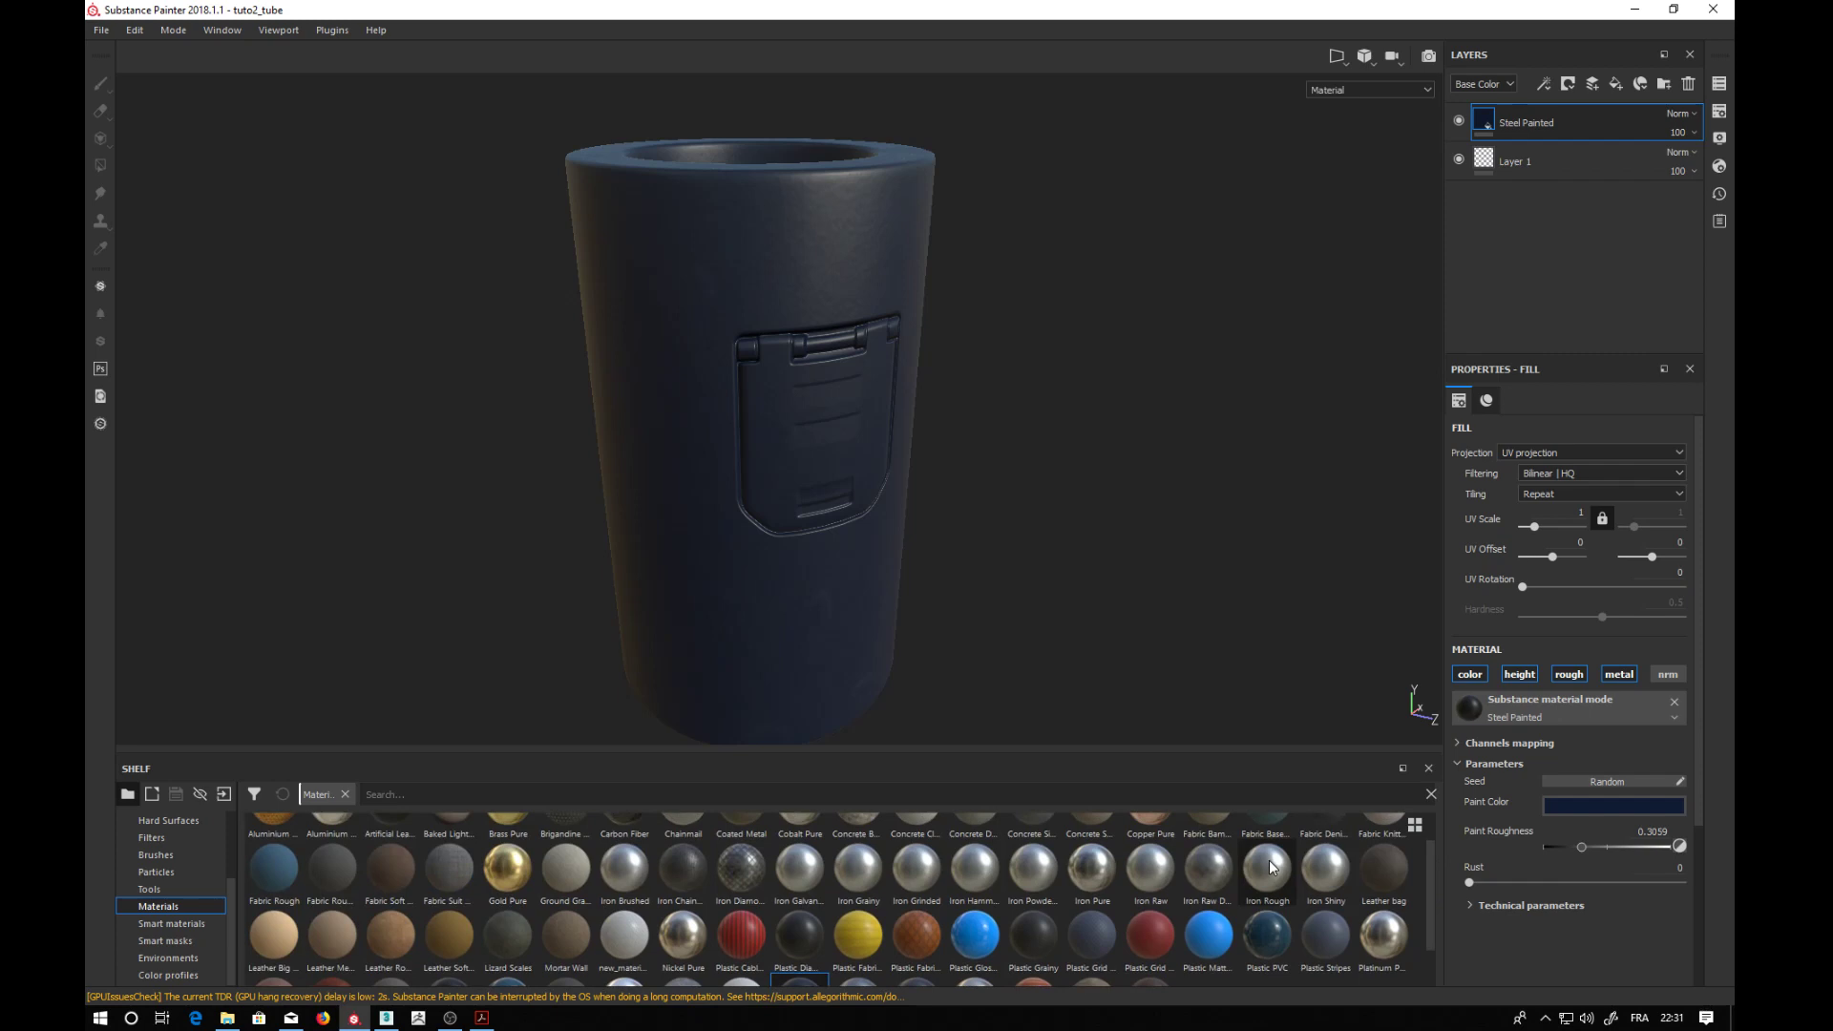
pyautogui.moveTo(1268, 863)
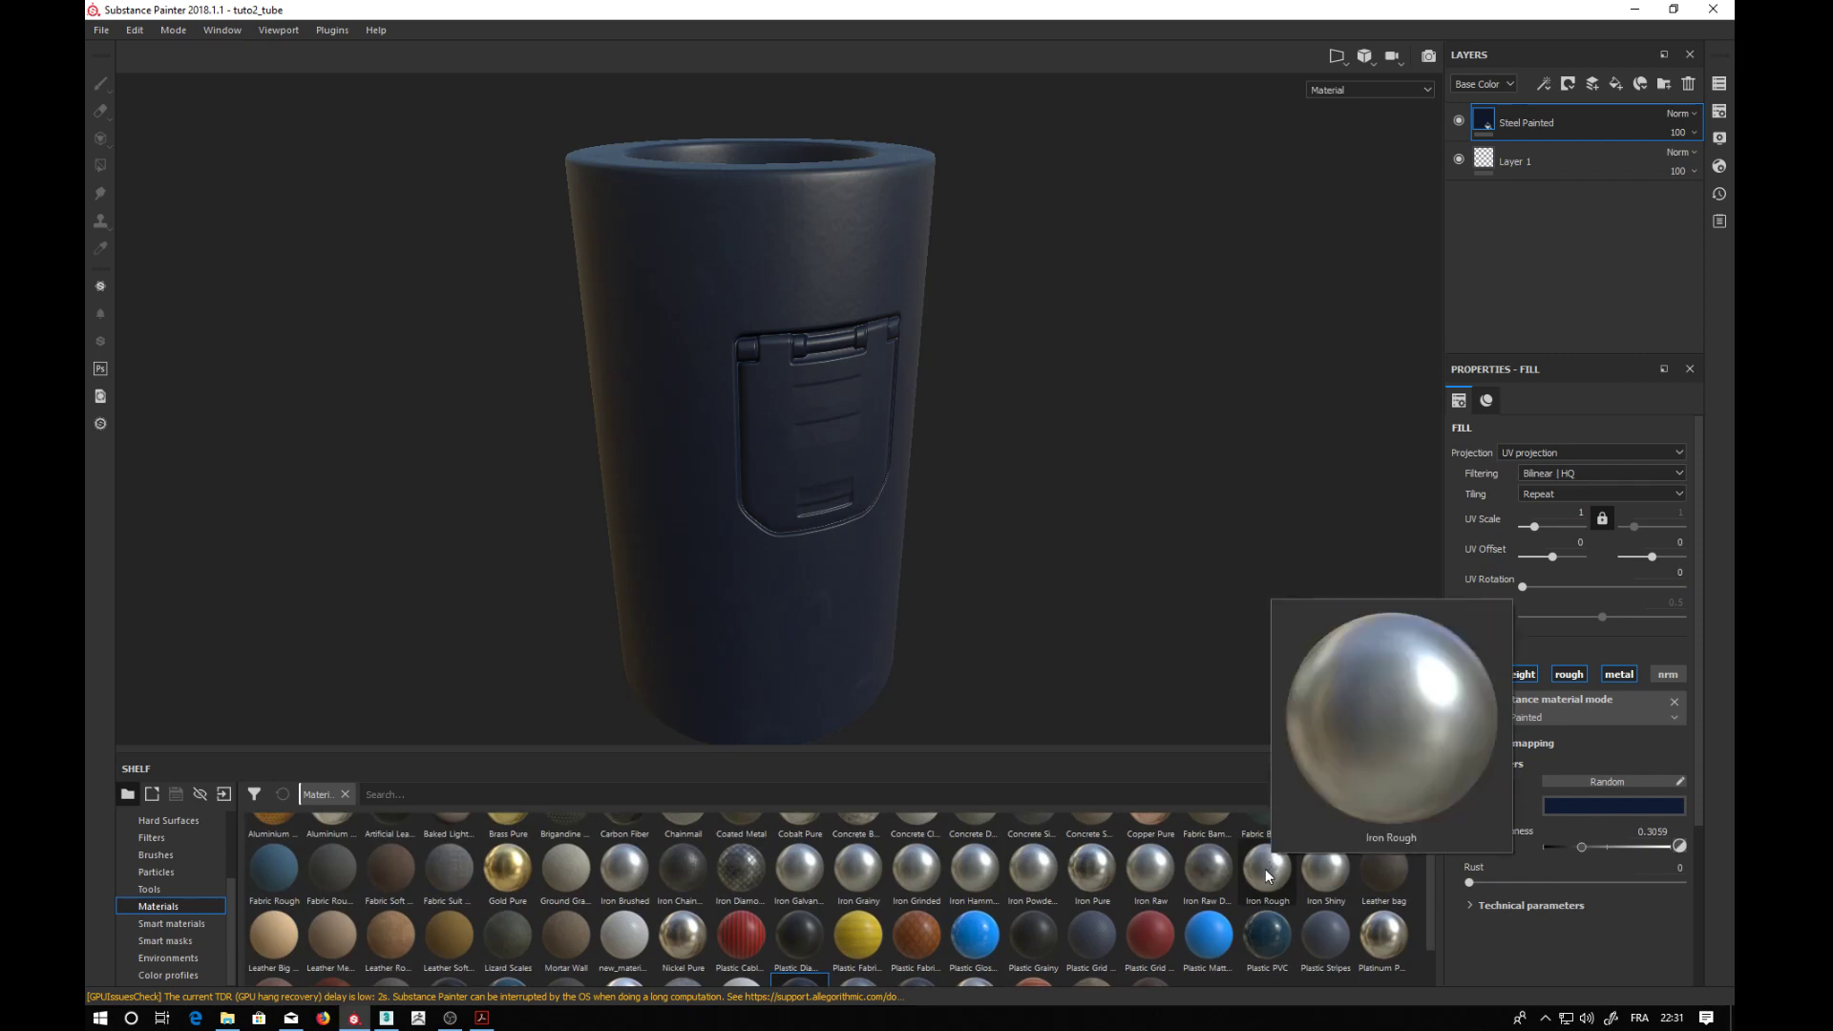
pyautogui.moveTo(1268, 876)
pyautogui.mouseDown()
pyautogui.moveTo(1499, 272)
pyautogui.moveTo(1527, 133)
pyautogui.moveTo(1560, 105)
pyautogui.mouseUp()
pyautogui.keyDown('alt'); pyautogui.moveTo(1046, 332); pyautogui.dragTo(990, 327); pyautogui.keyUp('alt')
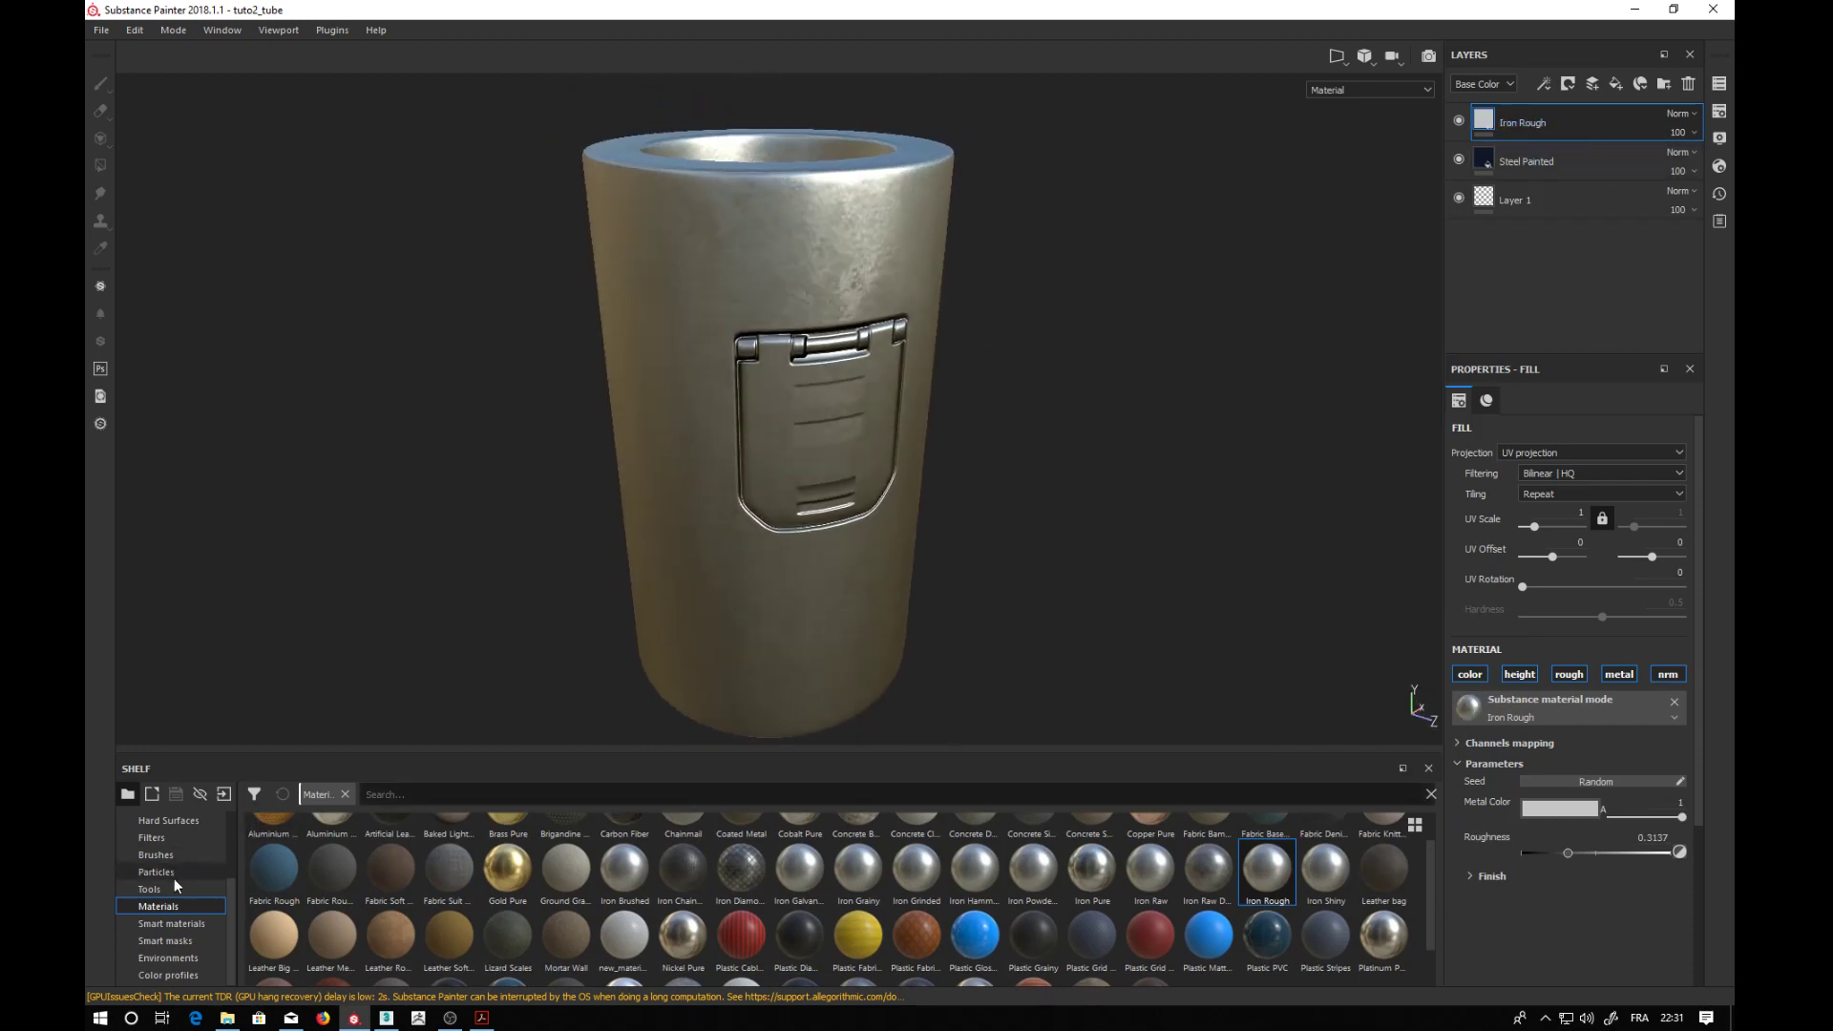
# - Apply the Edges Strong smart mask to the Iron Rough layer
pyautogui.click(172, 939)
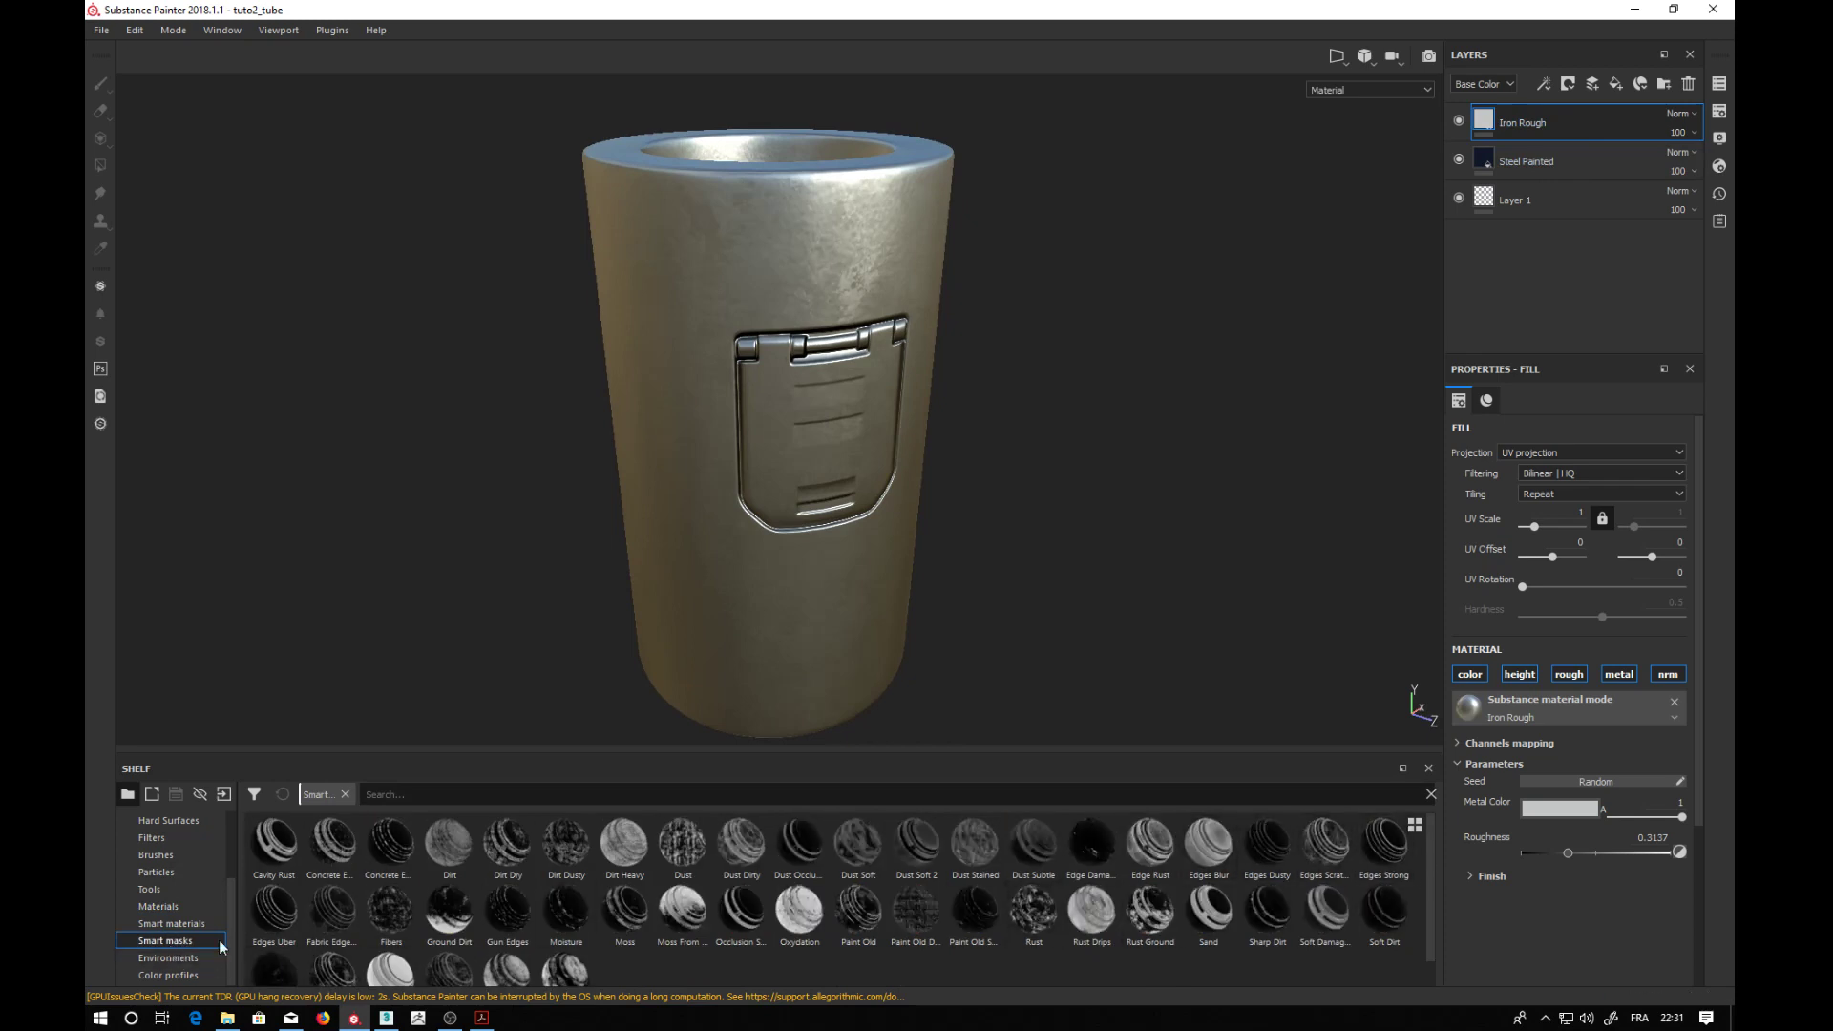
pyautogui.moveTo(1376, 846); pyautogui.dragTo(1587, 127)
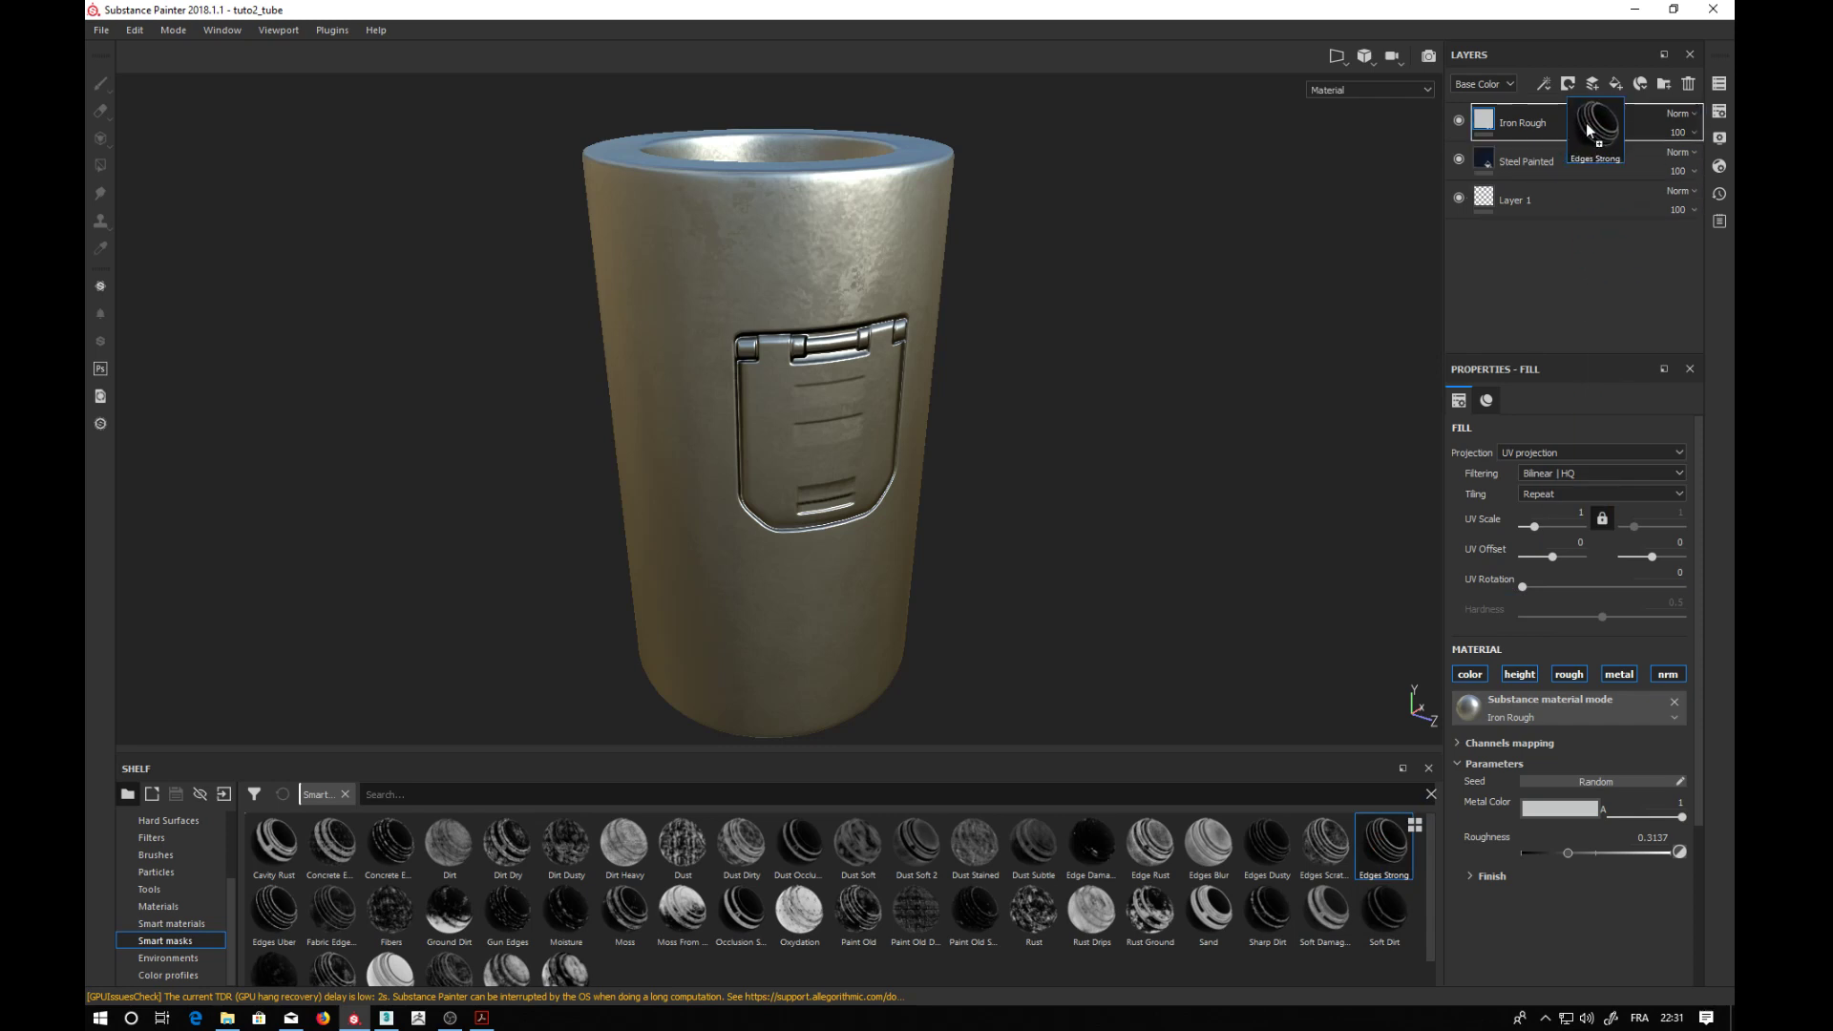
pyautogui.moveTo(1584, 122); pyautogui.dragTo(1584, 122)
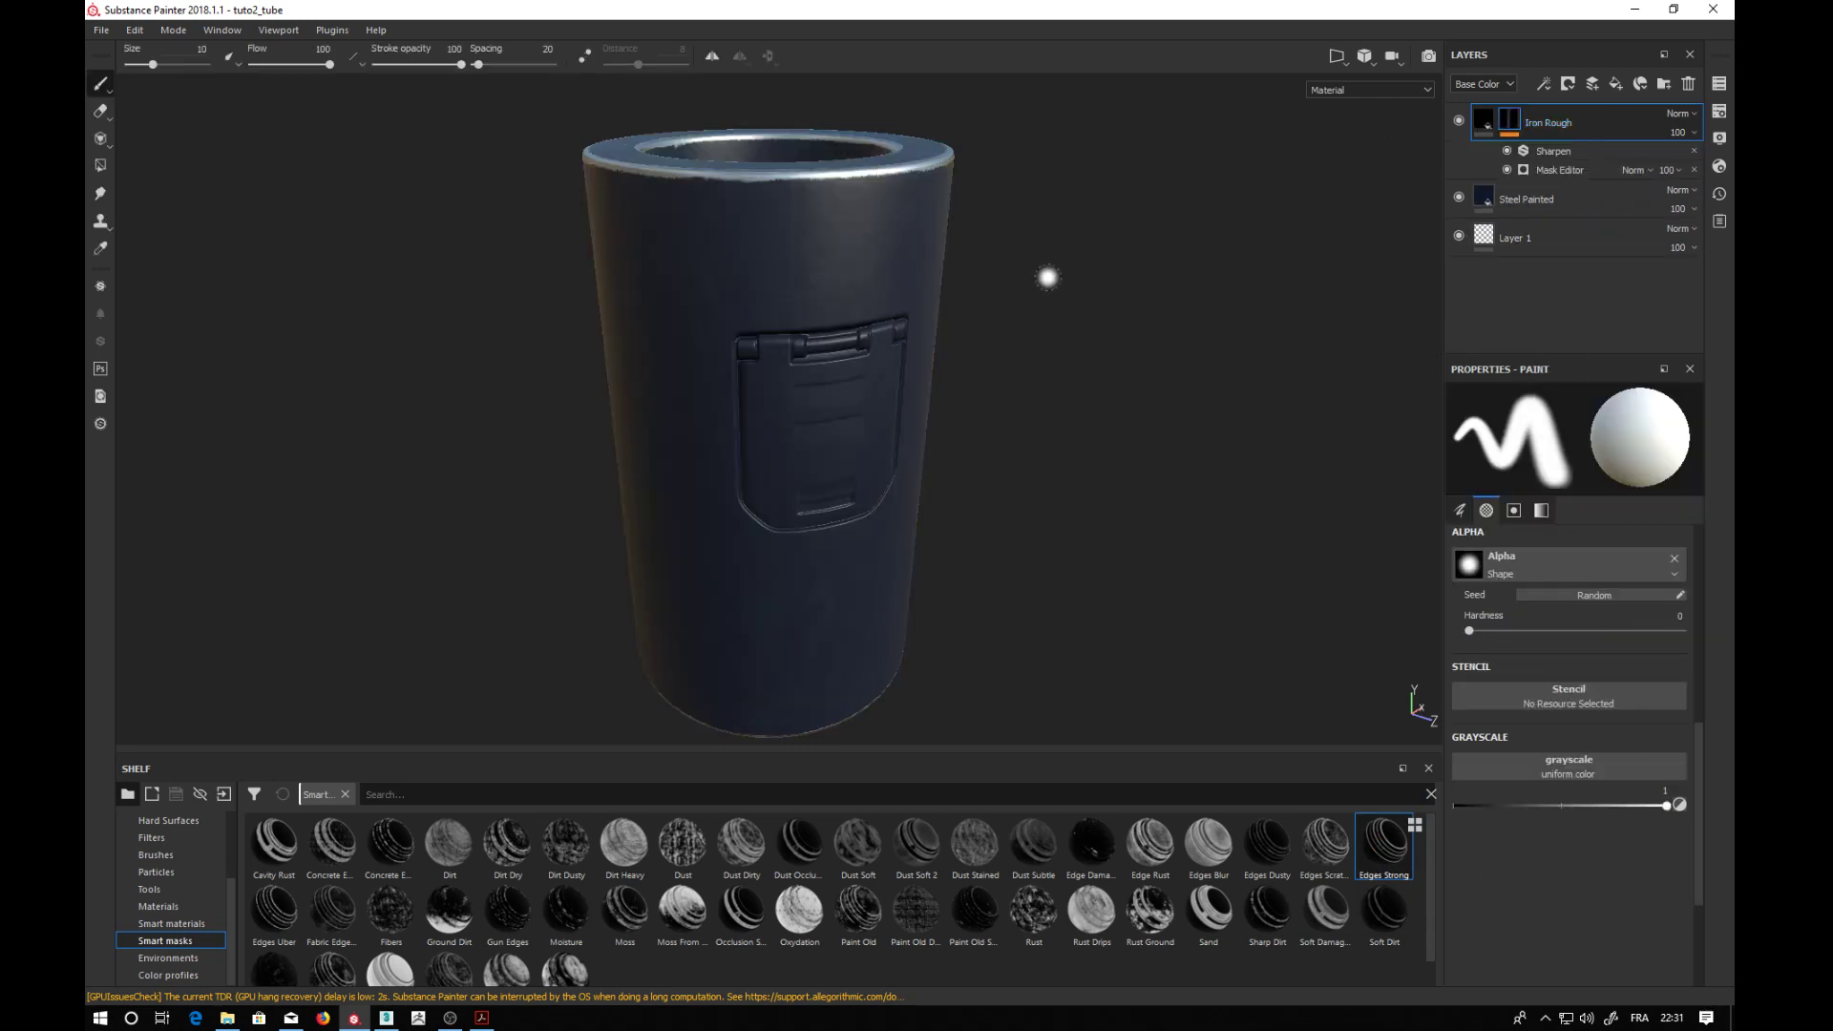
# - Examine the edge-wear mask around the tube's rim and the hatch detail from several angles
pyautogui.moveTo(1047, 278)
pyautogui.keyDown('alt'); pyautogui.mouseDown()
pyautogui.moveTo(1113, 360)
pyautogui.moveTo(1108, 312)
pyautogui.mouseUp(); pyautogui.keyUp('alt')
pyautogui.keyDown('alt'); pyautogui.moveTo(1034, 264); pyautogui.dragTo(1043, 417, button='middle'); pyautogui.keyUp('alt')
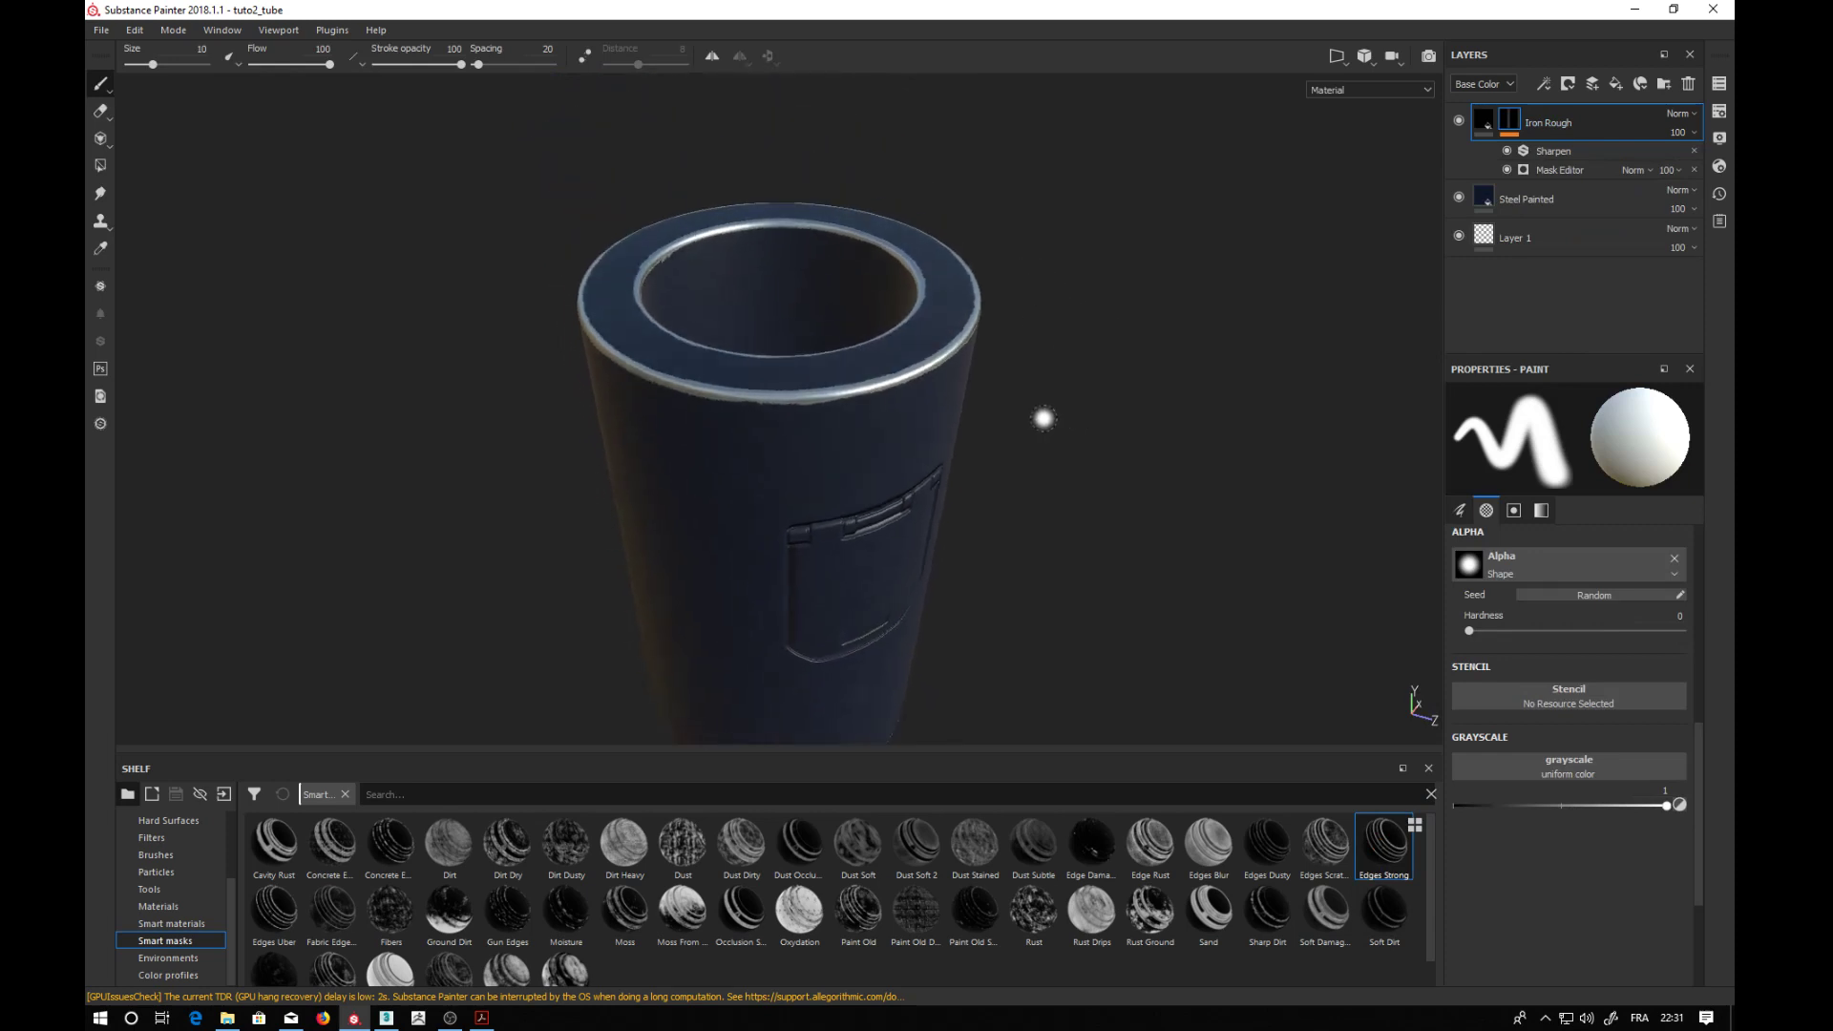
pyautogui.scroll(-1, 919, 383)
pyautogui.scroll(3, 918, 383)
pyautogui.keyDown('alt'); pyautogui.moveTo(1069, 475); pyautogui.dragTo(1039, 409); pyautogui.keyUp('alt')
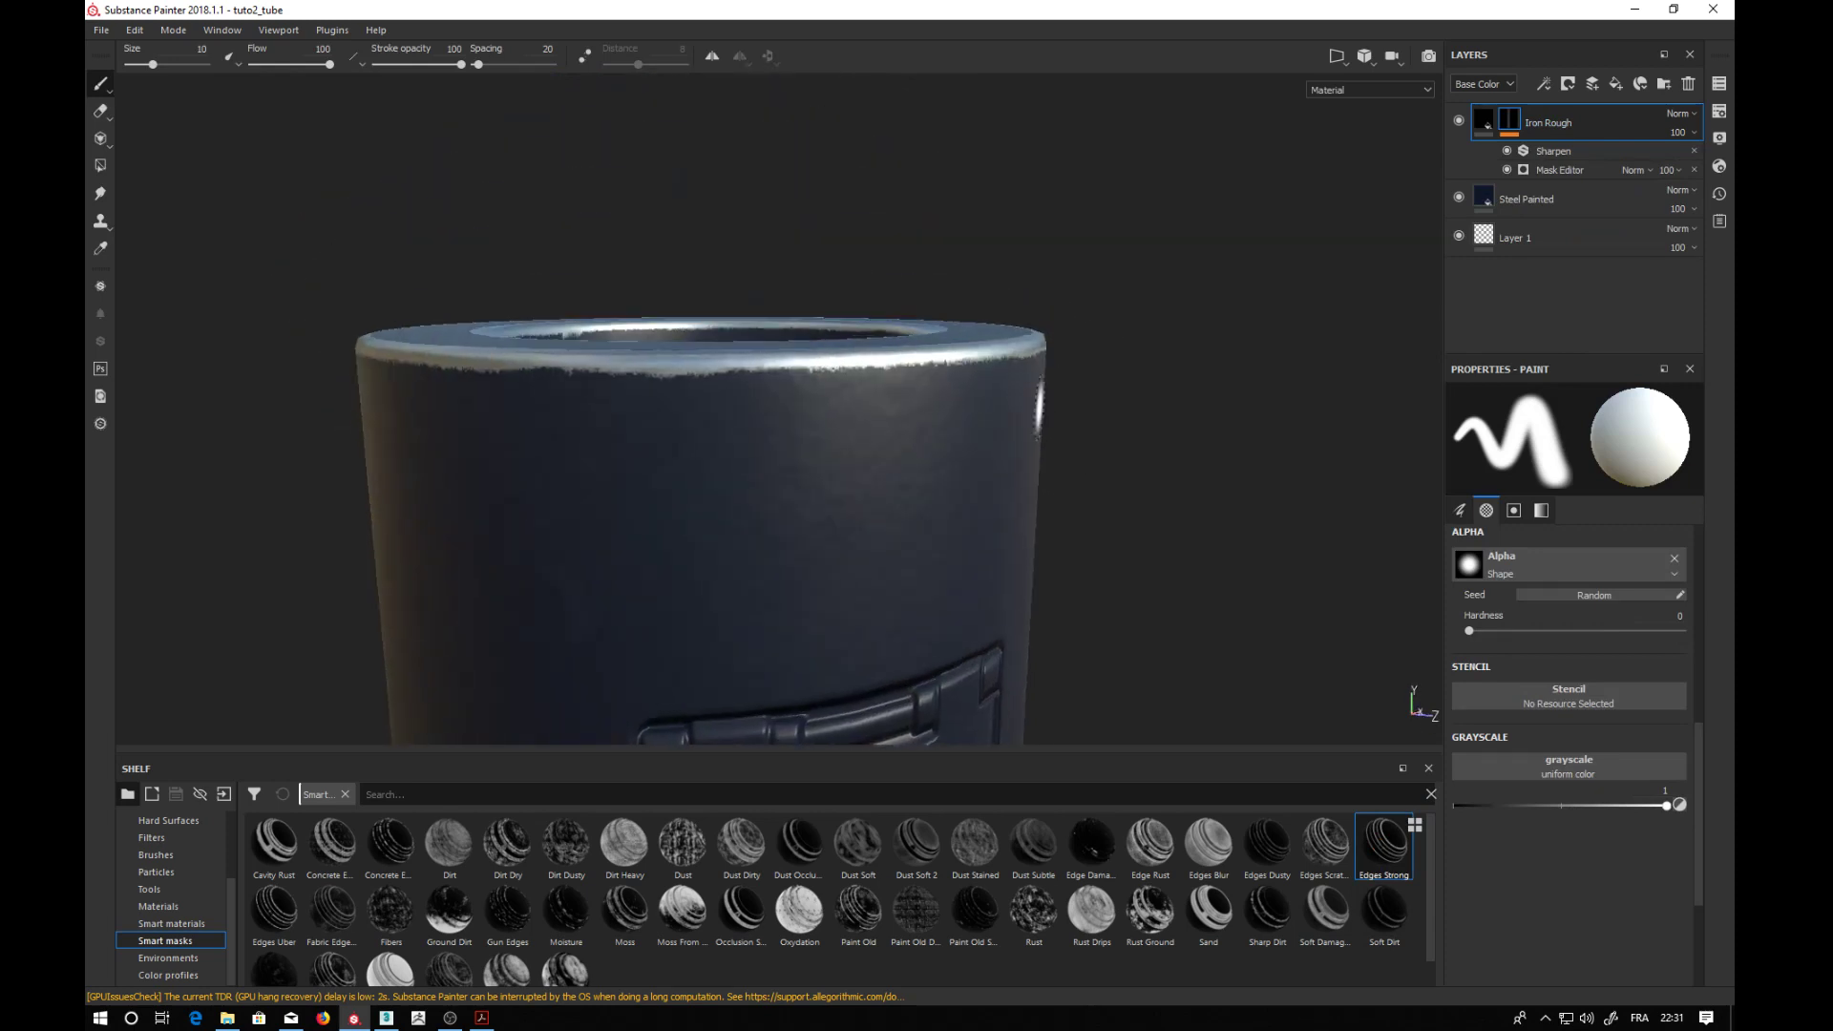
pyautogui.scroll(2, 1008, 441)
pyautogui.scroll(-5, 1006, 449)
pyautogui.keyDown('alt'); pyautogui.moveTo(1016, 521); pyautogui.dragTo(960, 279, button='middle'); pyautogui.keyUp('alt')
pyautogui.moveTo(1019, 429)
pyautogui.keyDown('alt'); pyautogui.mouseDown()
pyautogui.moveTo(830, 444)
pyautogui.moveTo(892, 405)
pyautogui.moveTo(1003, 397)
pyautogui.moveTo(1068, 429)
pyautogui.moveTo(1092, 413)
pyautogui.moveTo(1051, 450)
pyautogui.moveTo(1072, 401)
pyautogui.moveTo(1035, 458)
pyautogui.mouseUp(); pyautogui.keyUp('alt')
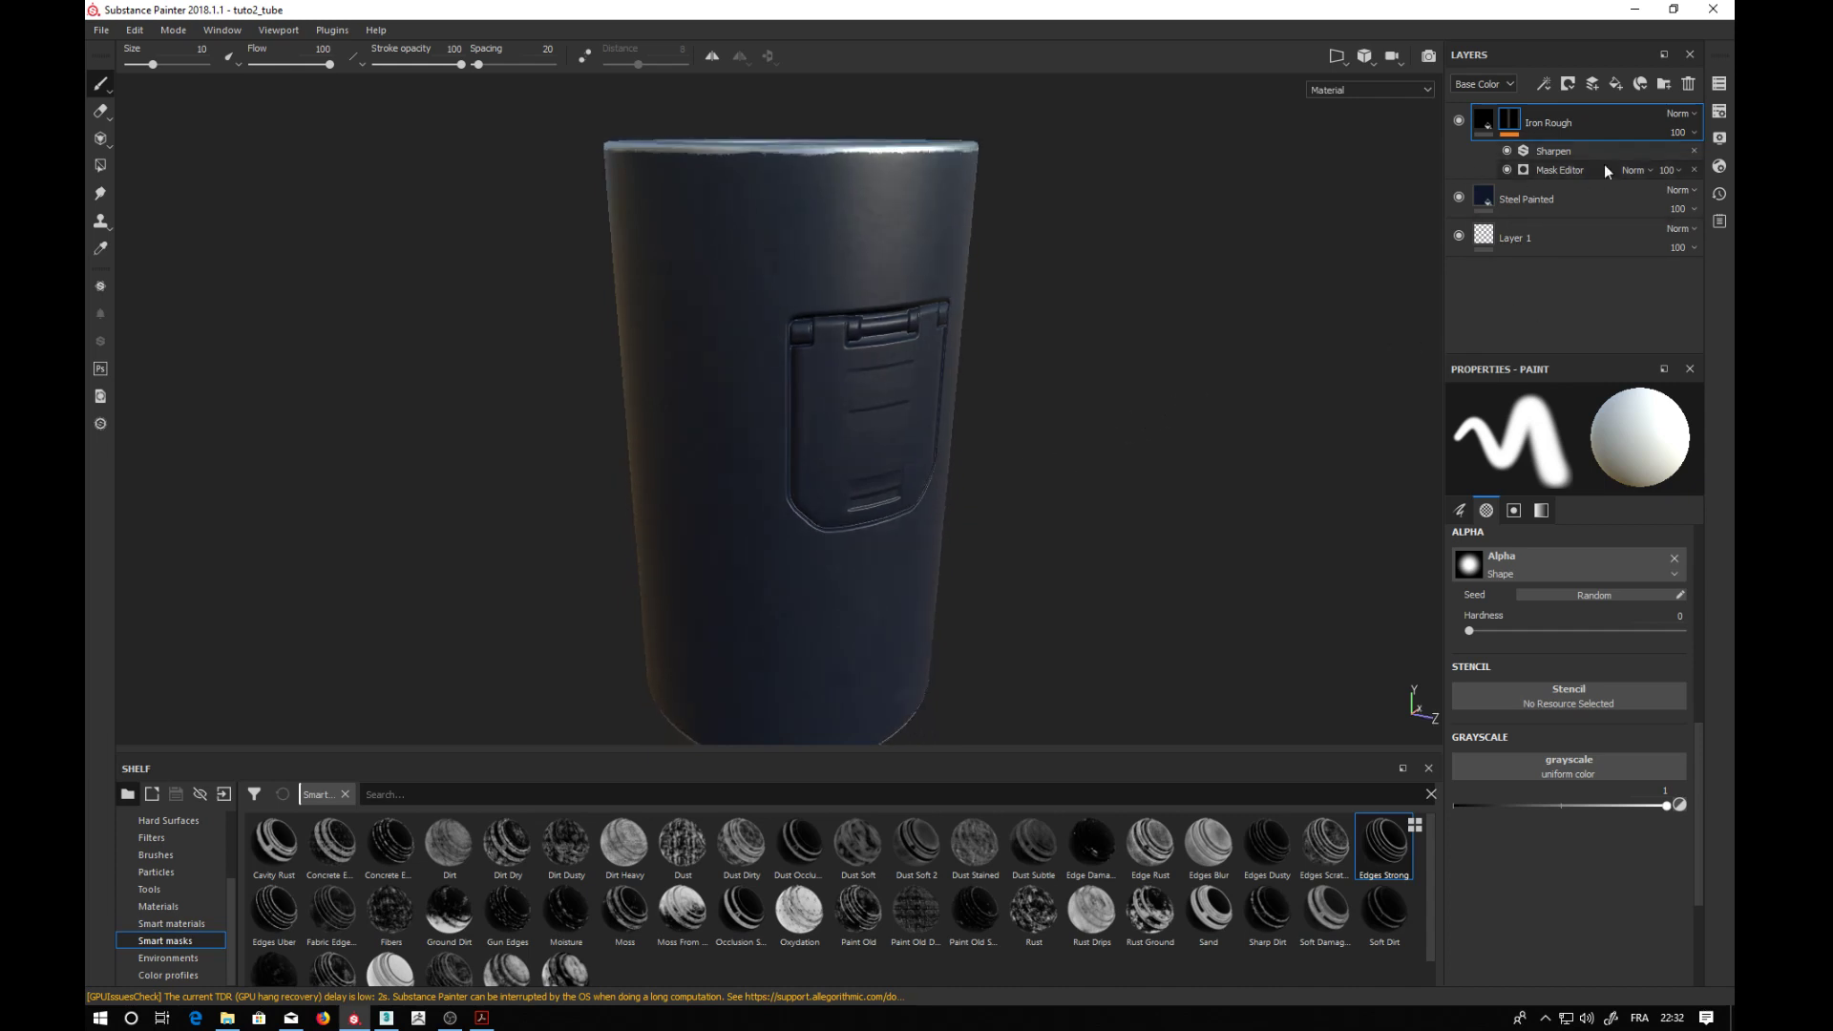
# - Check what Layer 1 contributes by toggling its visibility, and rename it as detail
pyautogui.click(1577, 238)
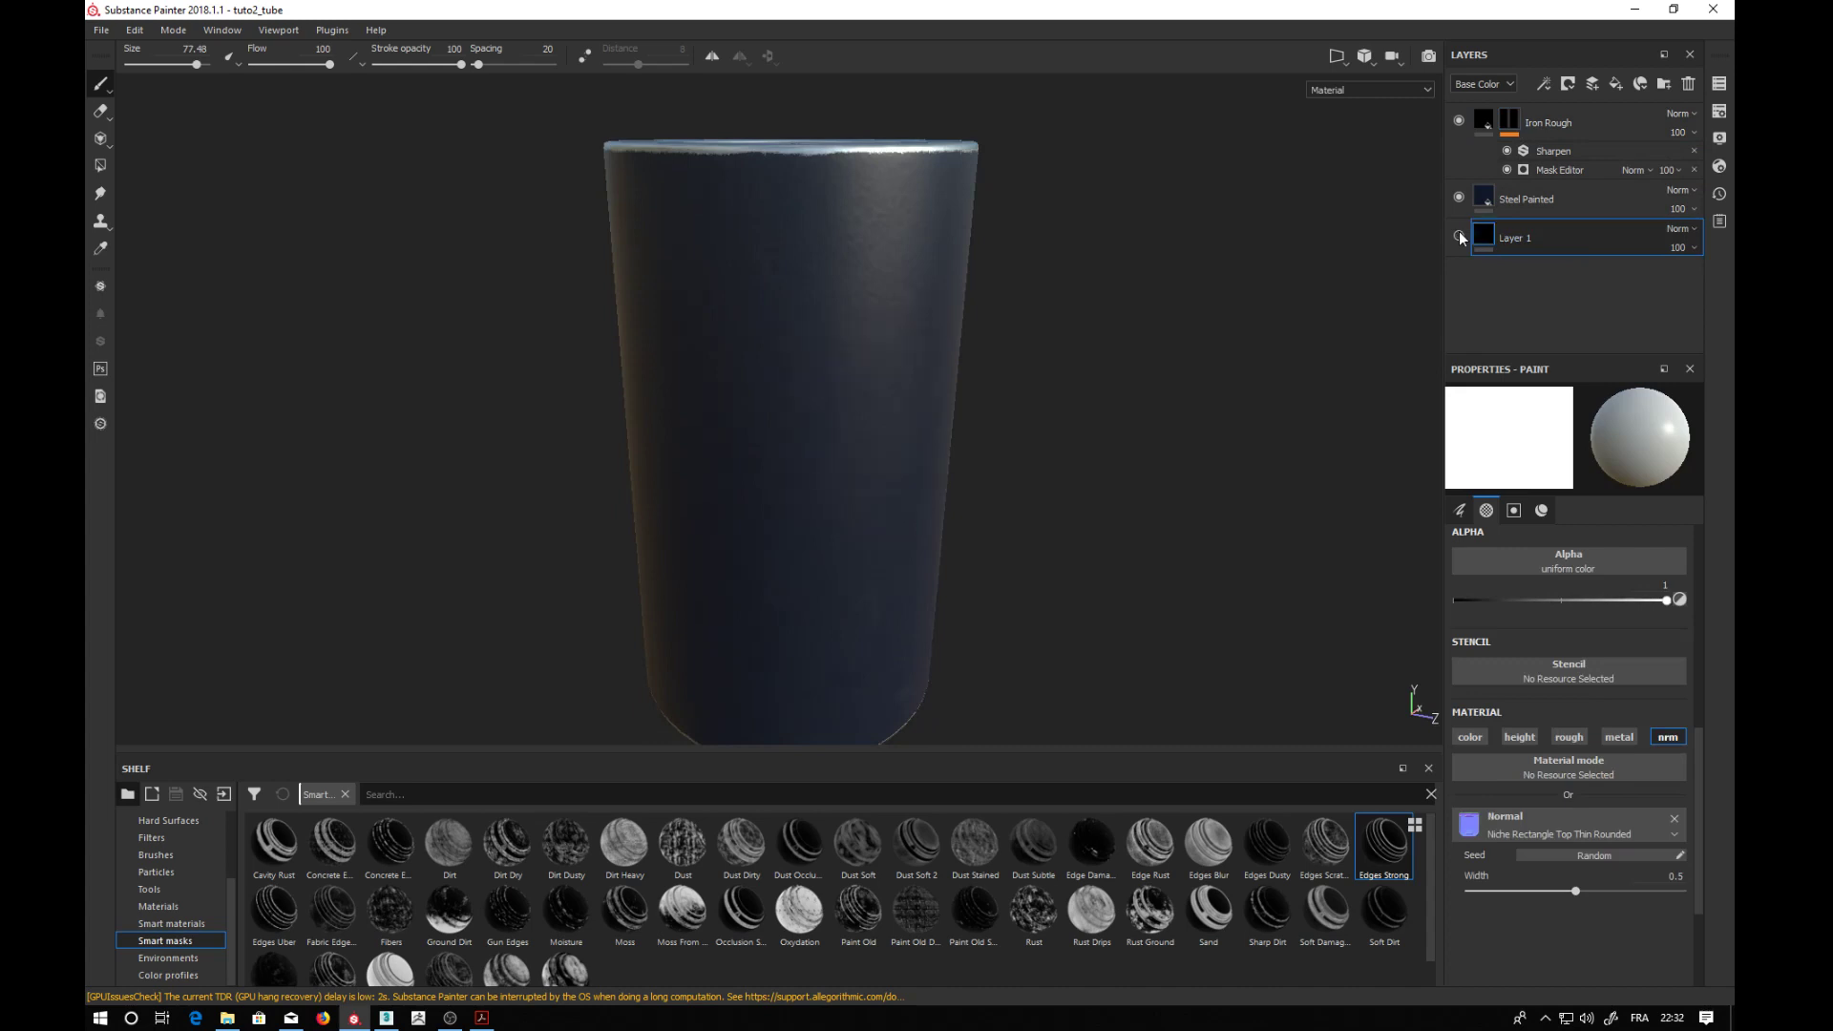
pyautogui.doubleClick(1517, 237)
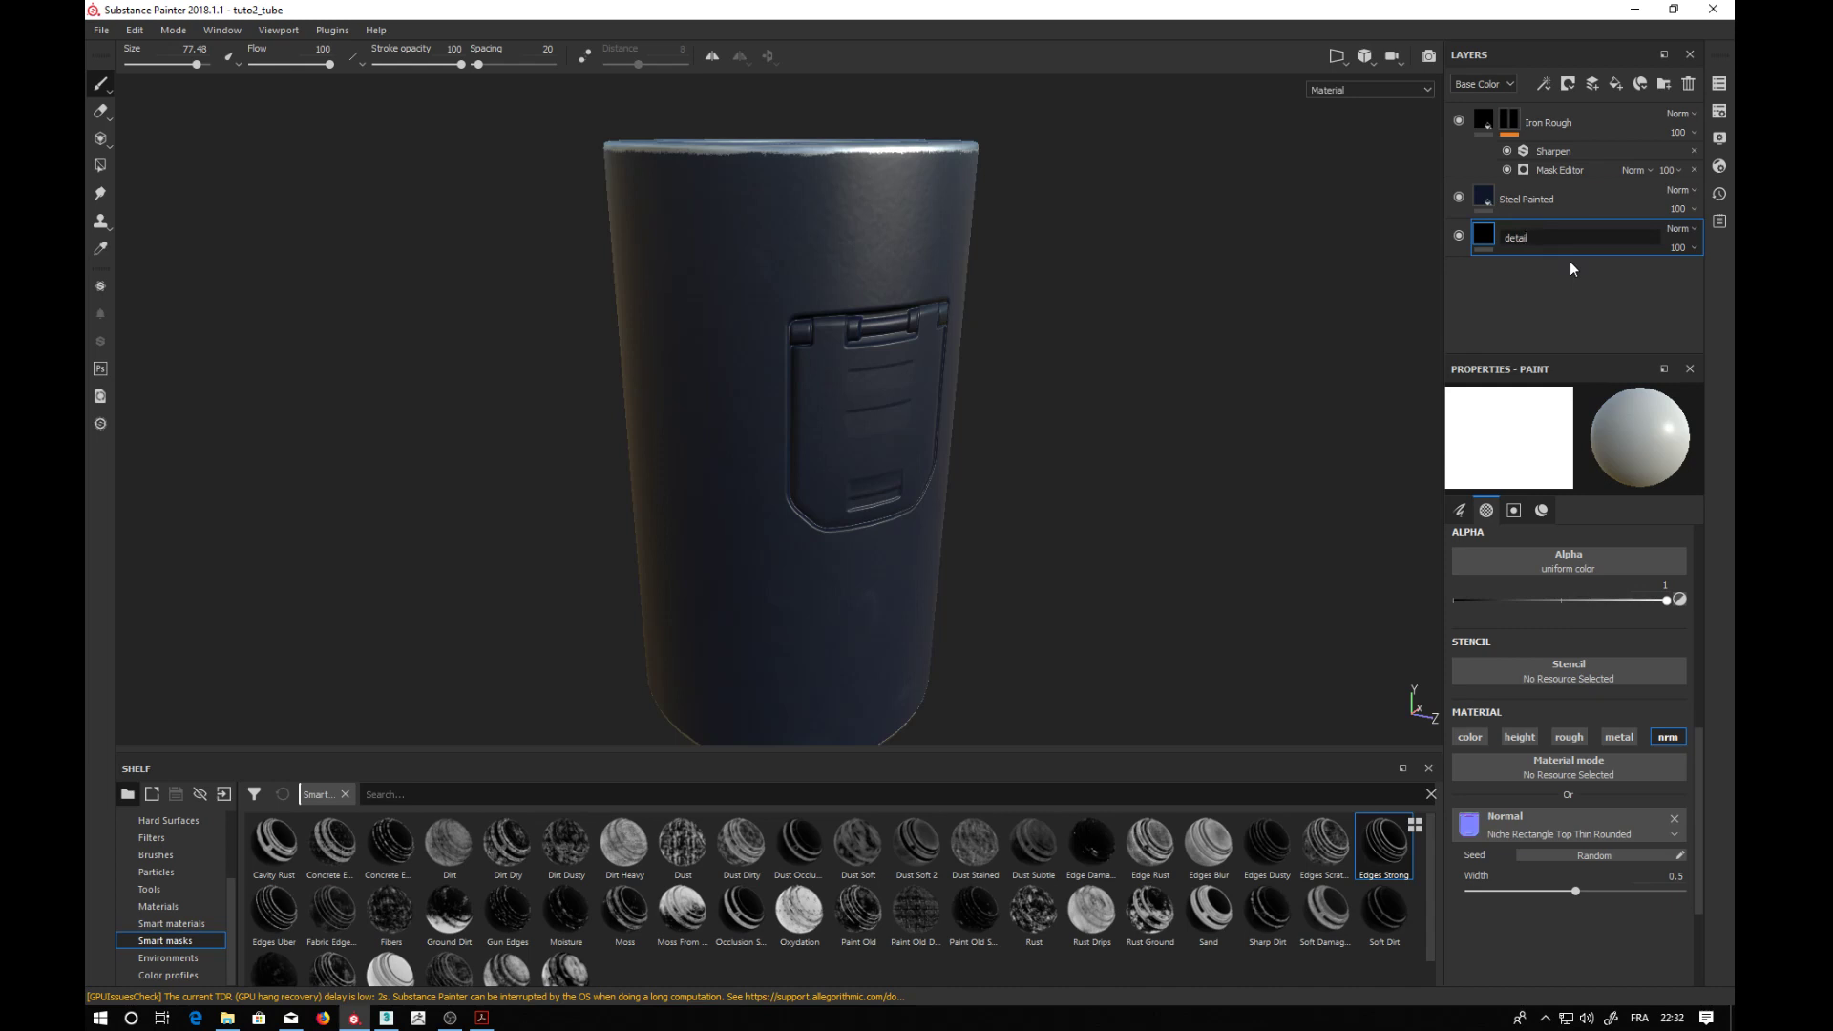
pyautogui.press('Return')
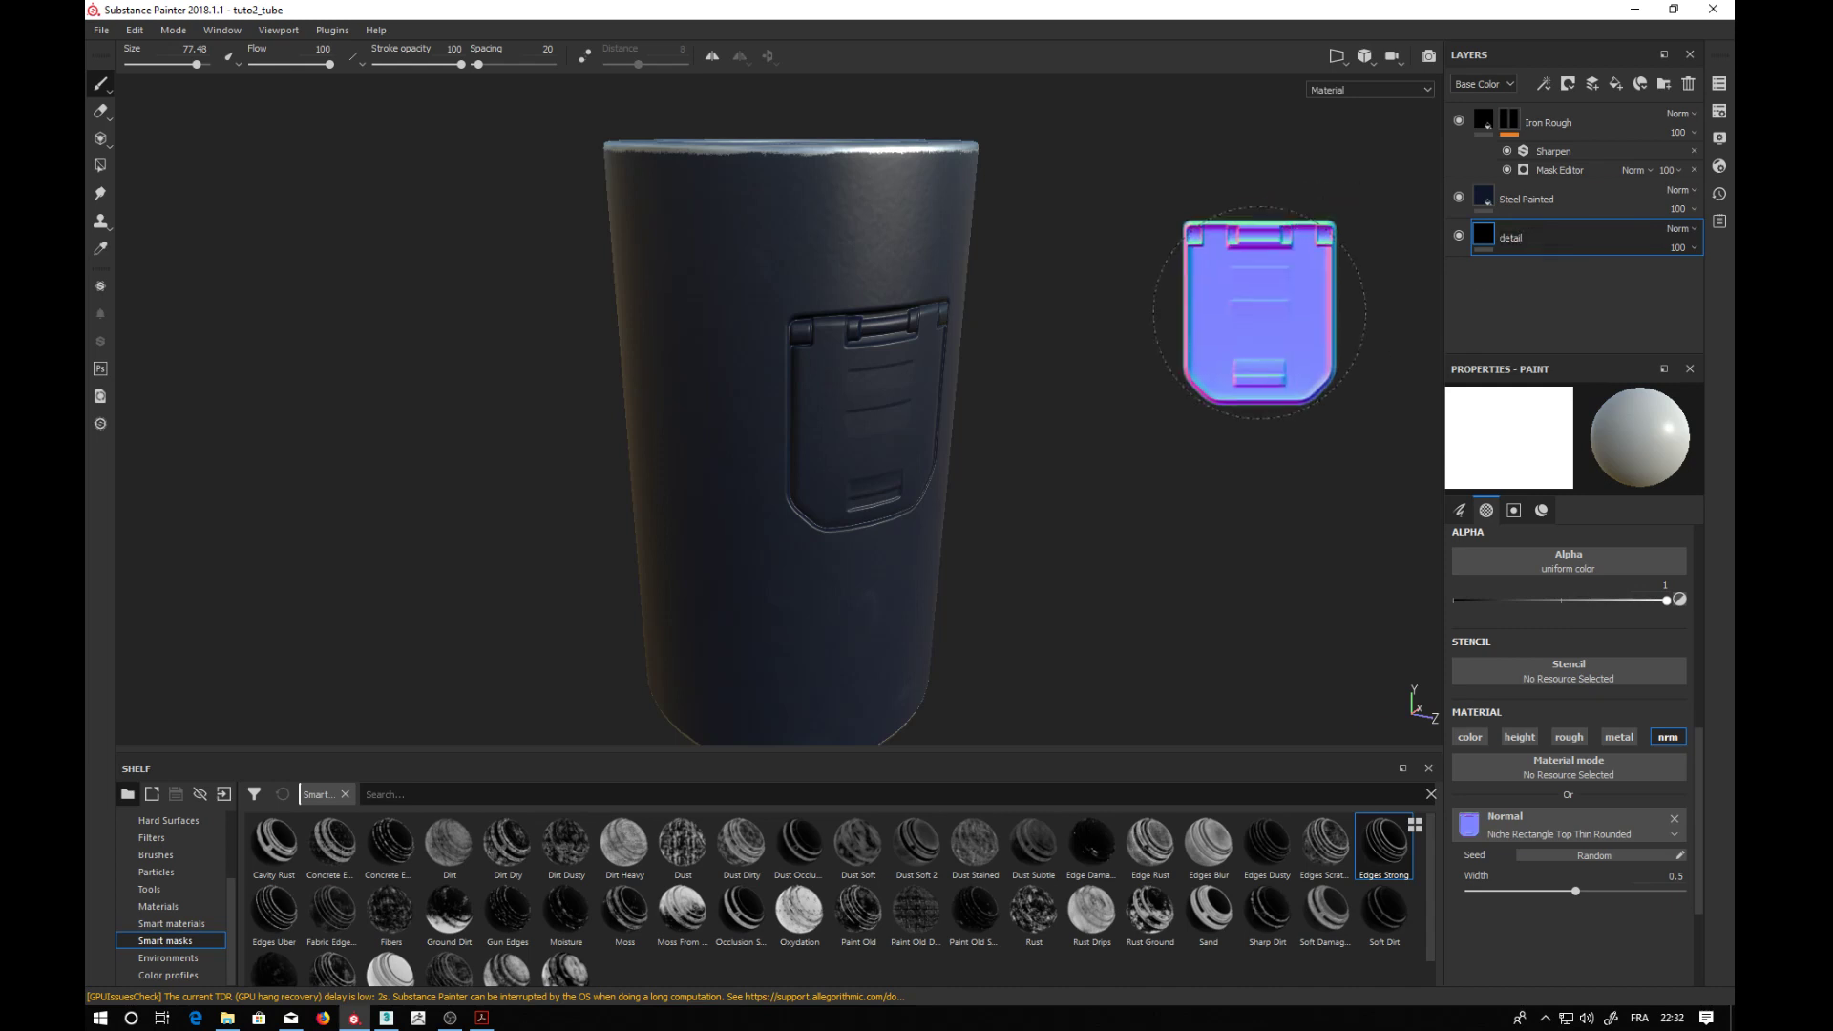
# - Add an anchor point to the detail layer
pyautogui.rightClick(1567, 239)
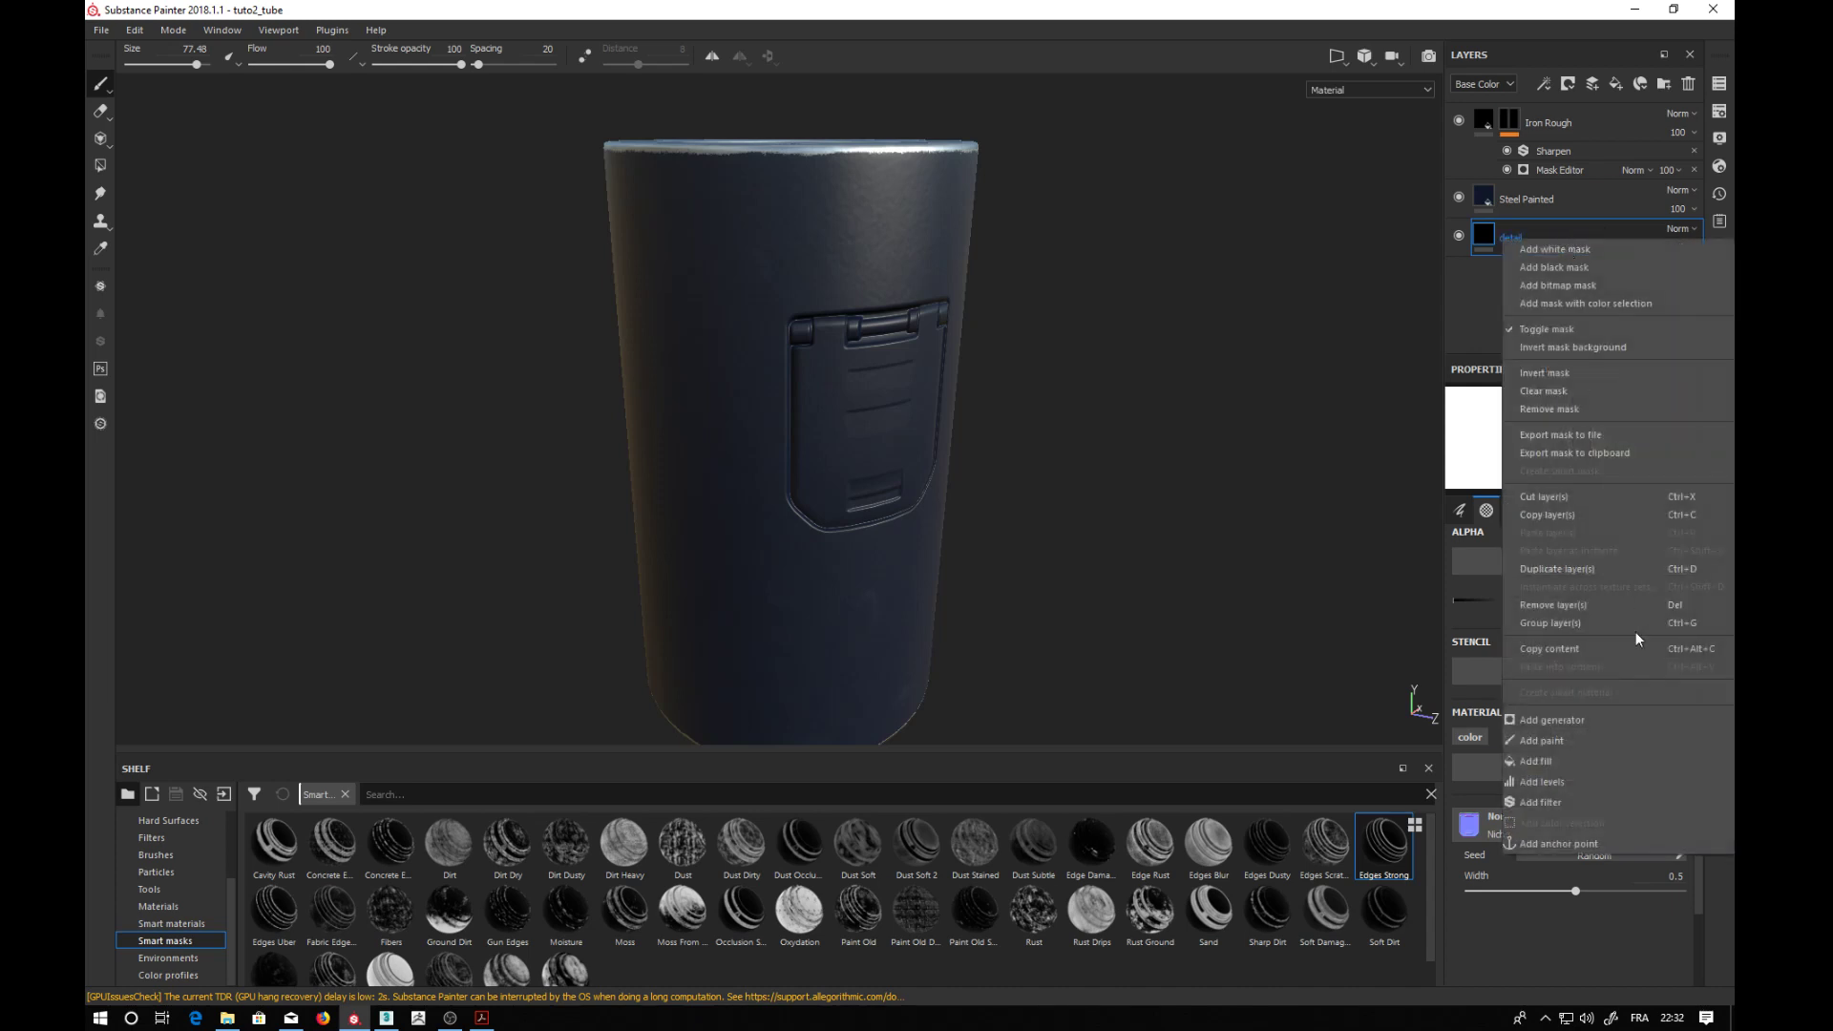
pyautogui.click(1551, 844)
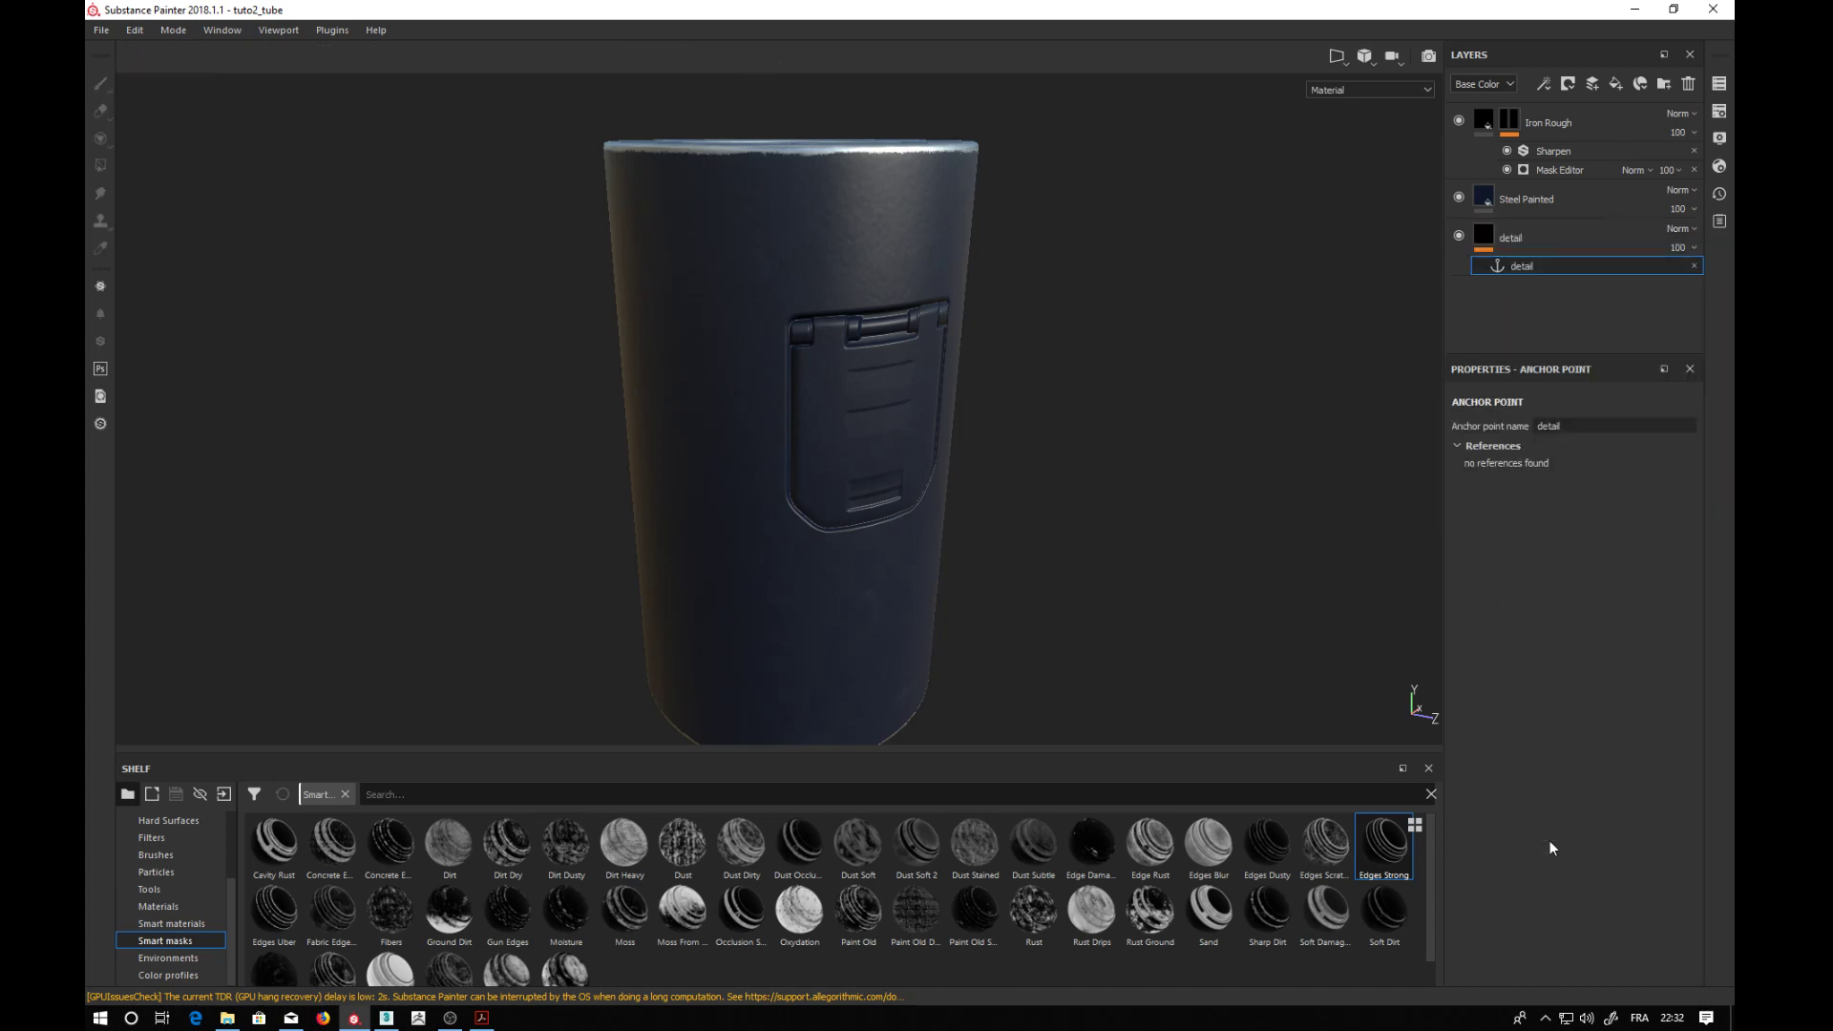
pyautogui.click(1551, 233)
pyautogui.click(1555, 259)
pyautogui.click(1580, 205)
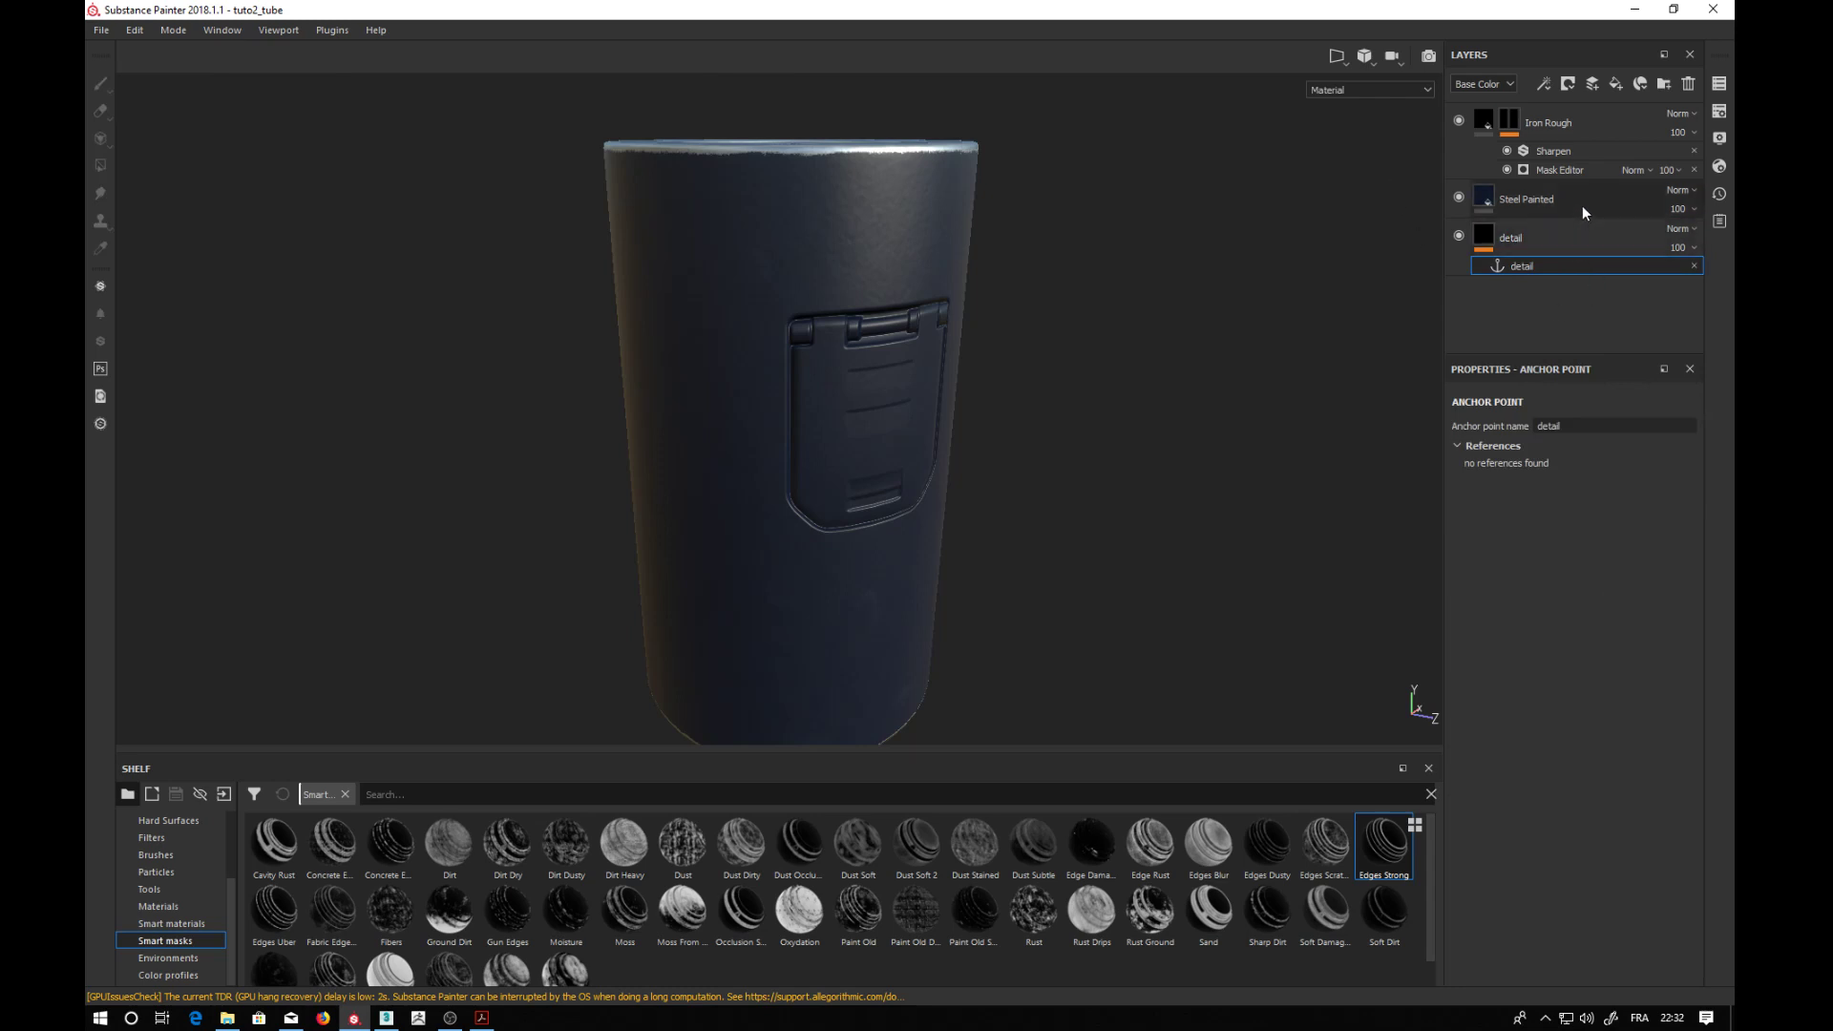
pyautogui.click(1578, 241)
pyautogui.click(1578, 207)
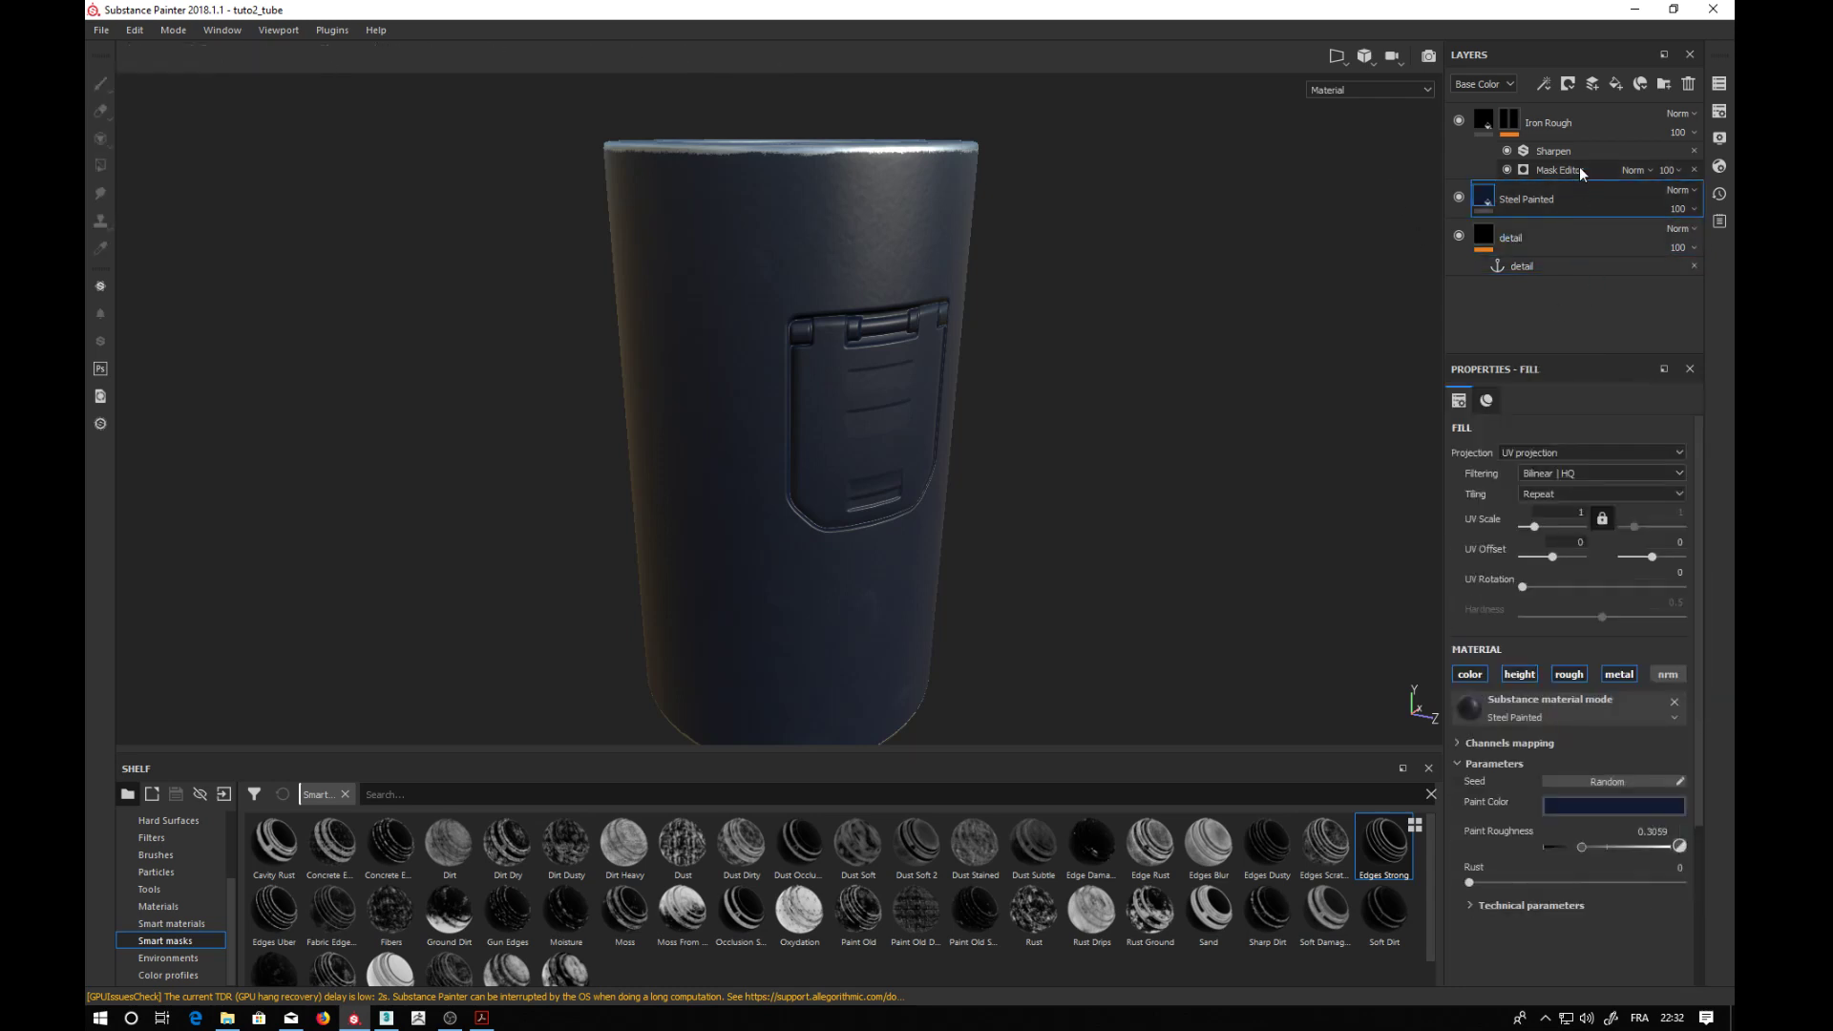
# - Assign the detail anchor point to the Micro Normal image input of the Iron Rough mask's Mask Editor
pyautogui.click(1578, 171)
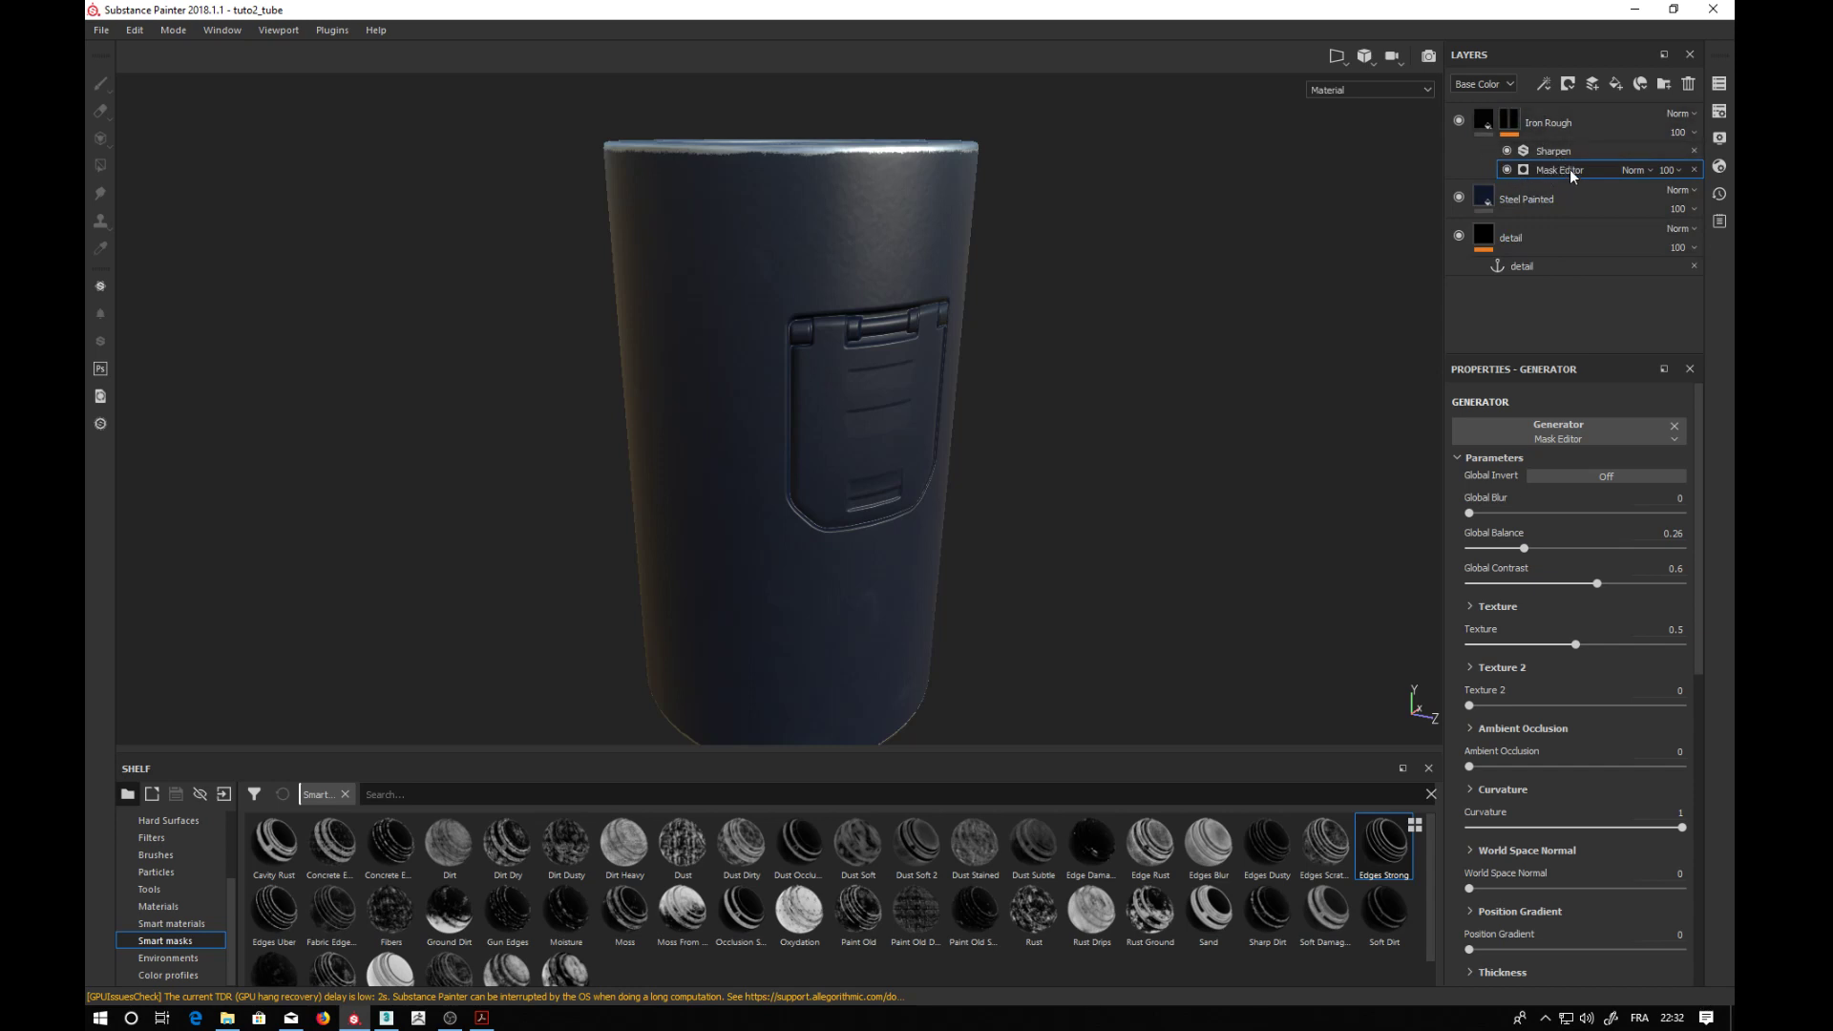
pyautogui.keyDown('alt'); pyautogui.moveTo(1174, 257); pyautogui.dragTo(1156, 273); pyautogui.keyUp('alt')
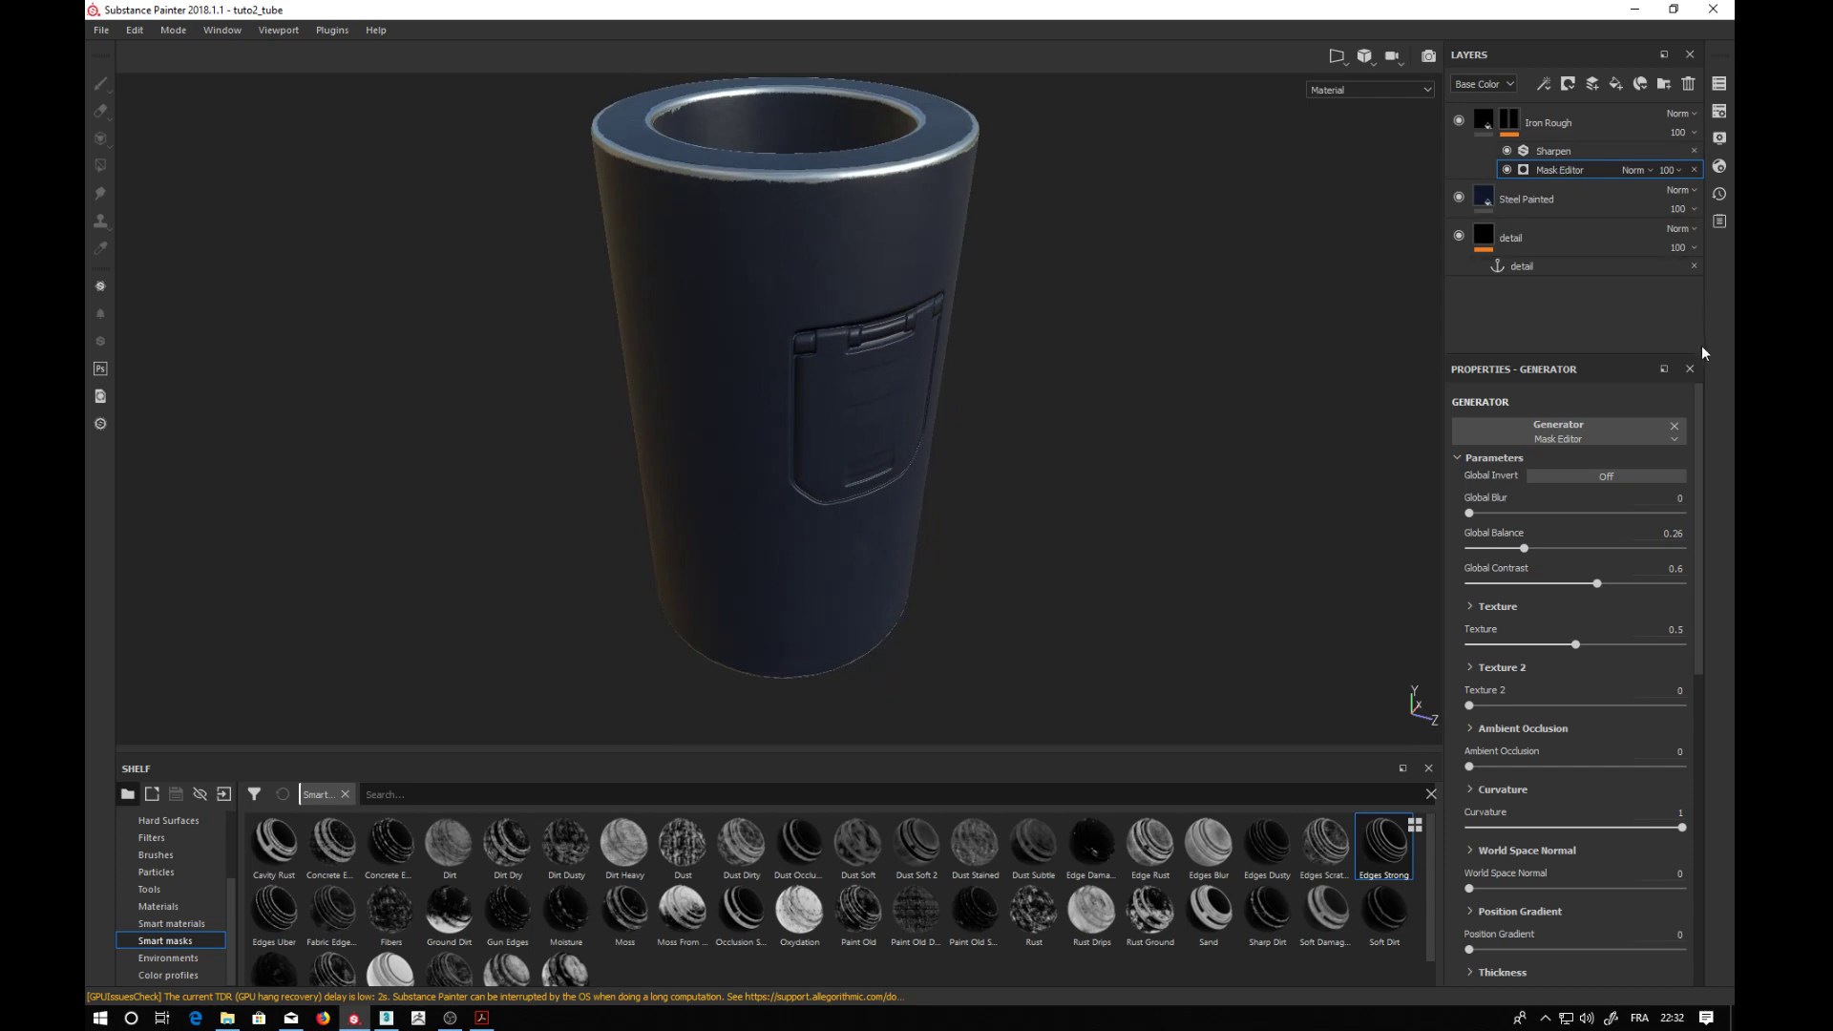
pyautogui.moveTo(1701, 406); pyautogui.dragTo(1691, 715)
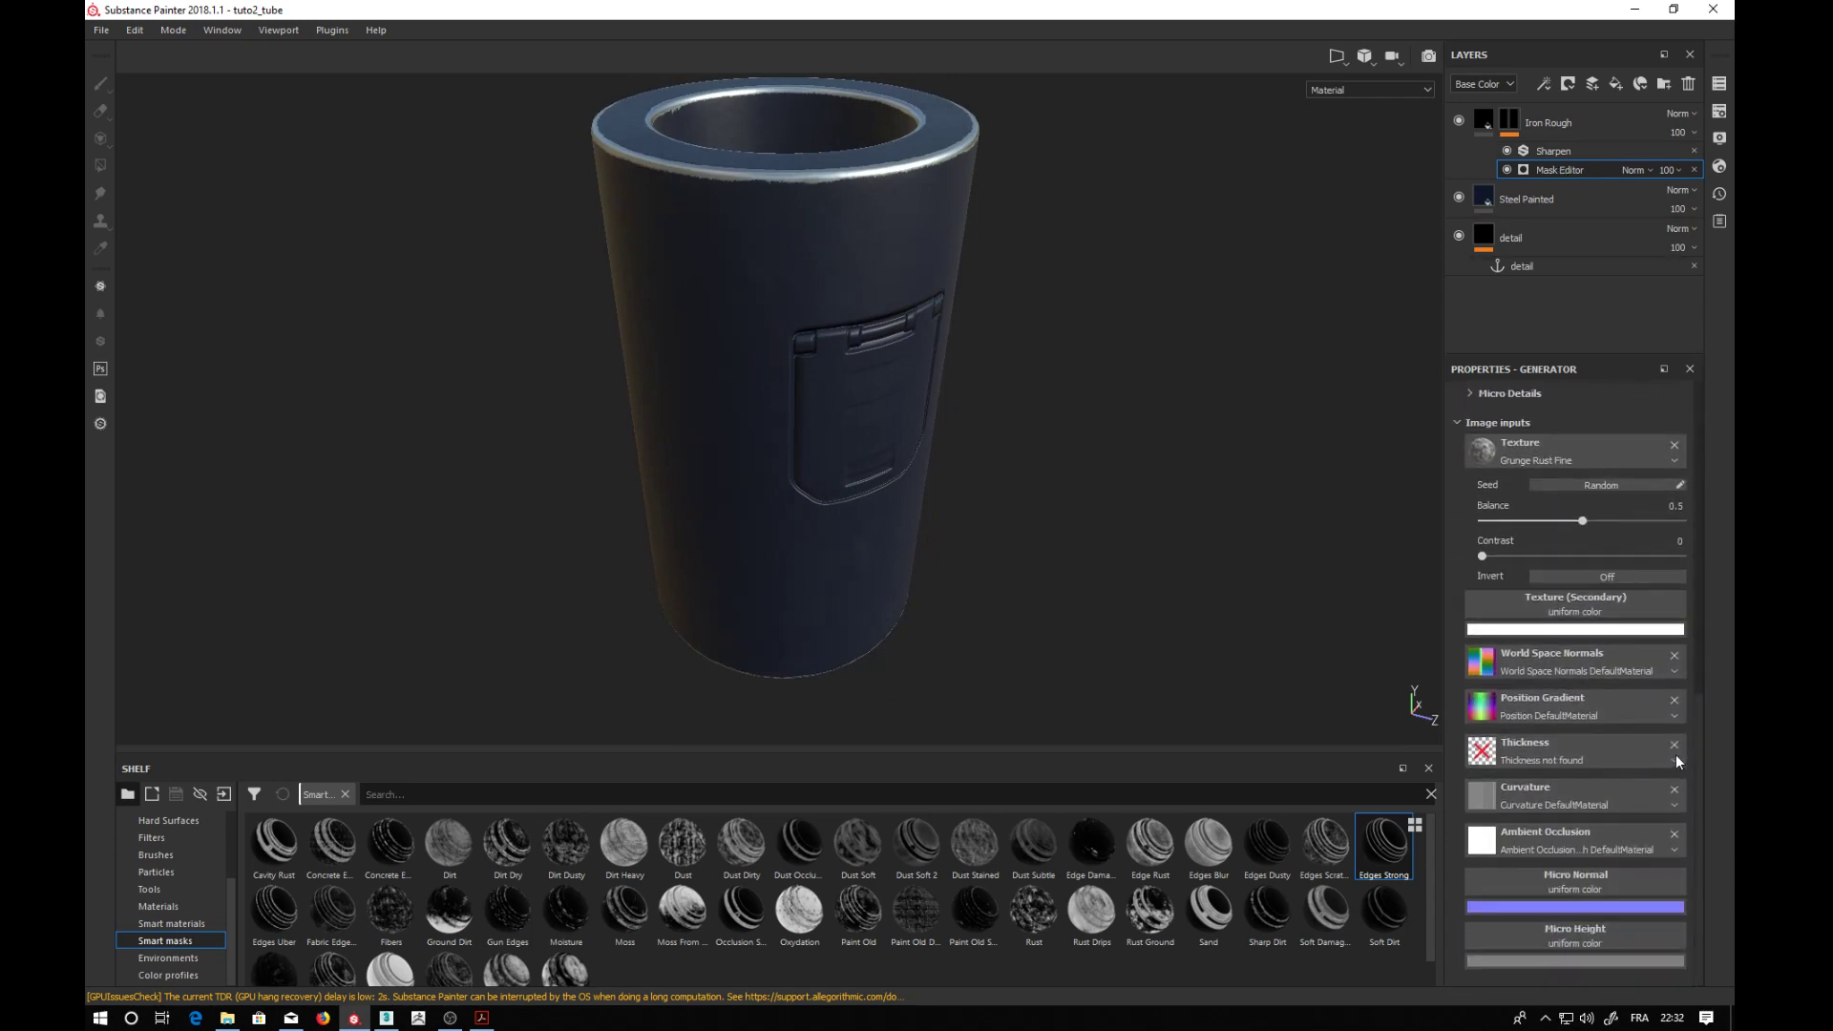
pyautogui.click(1550, 881)
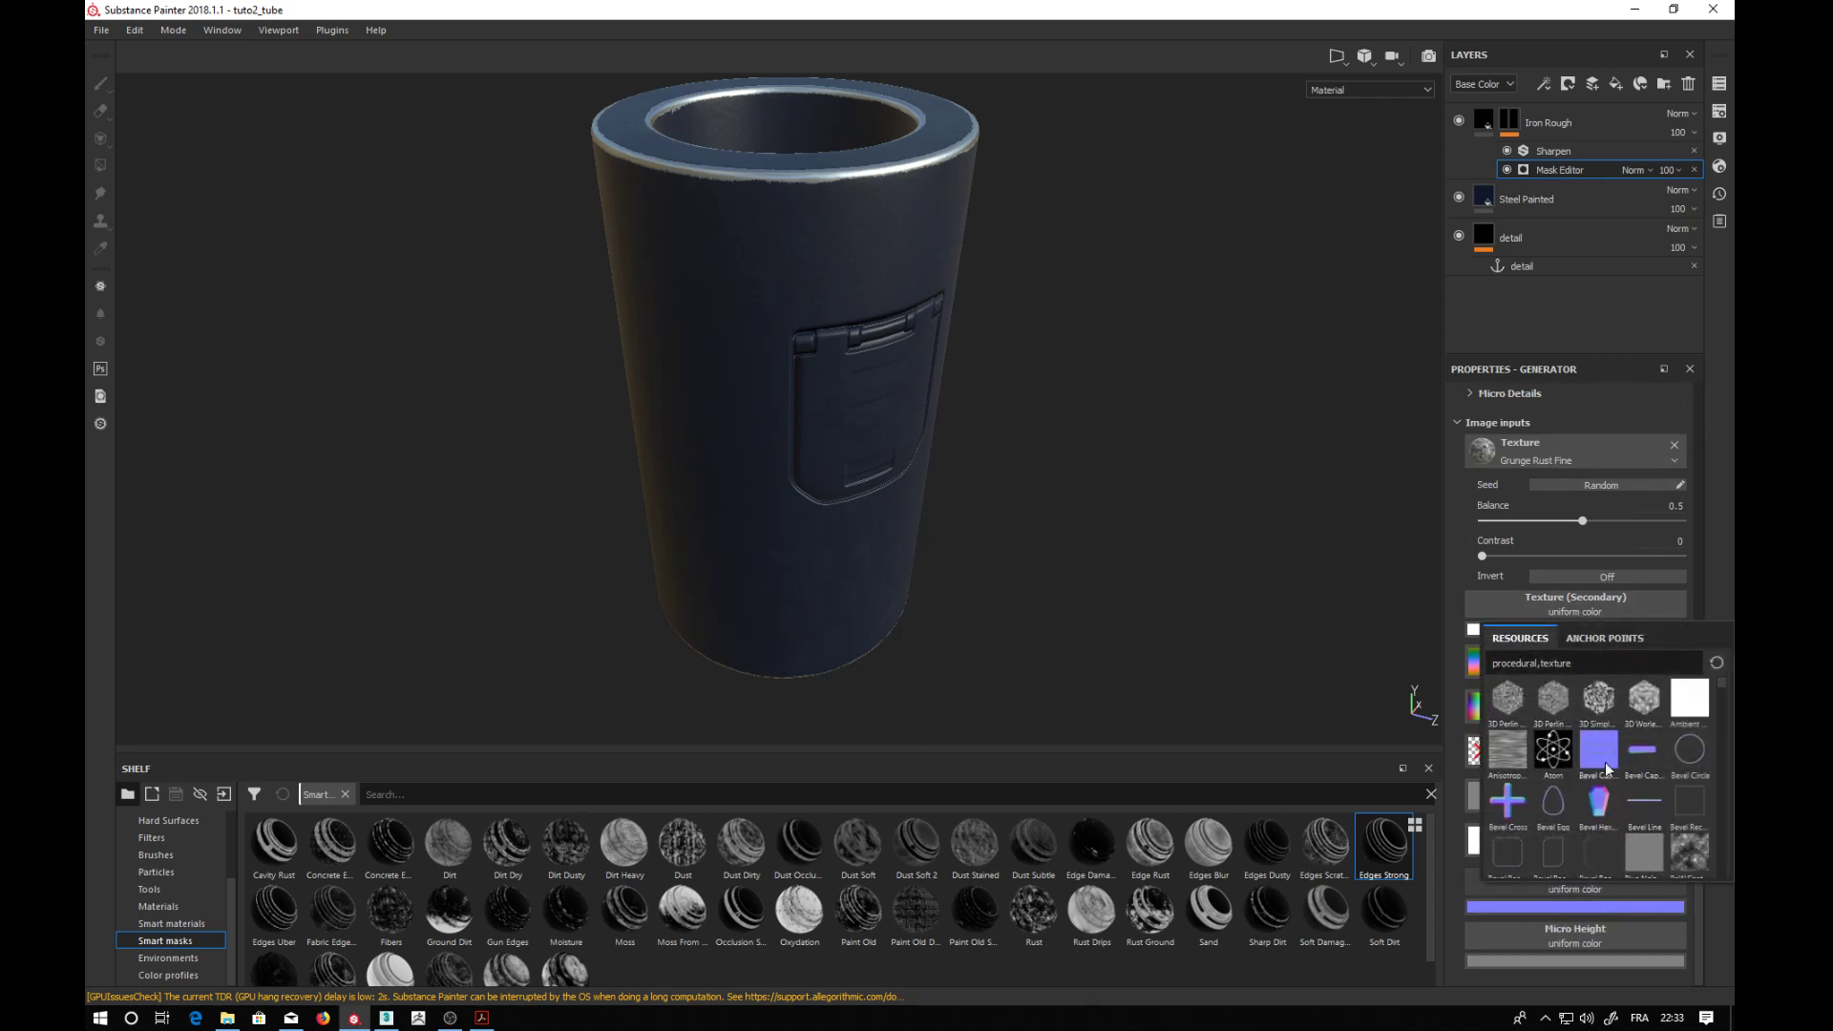
pyautogui.click(1591, 638)
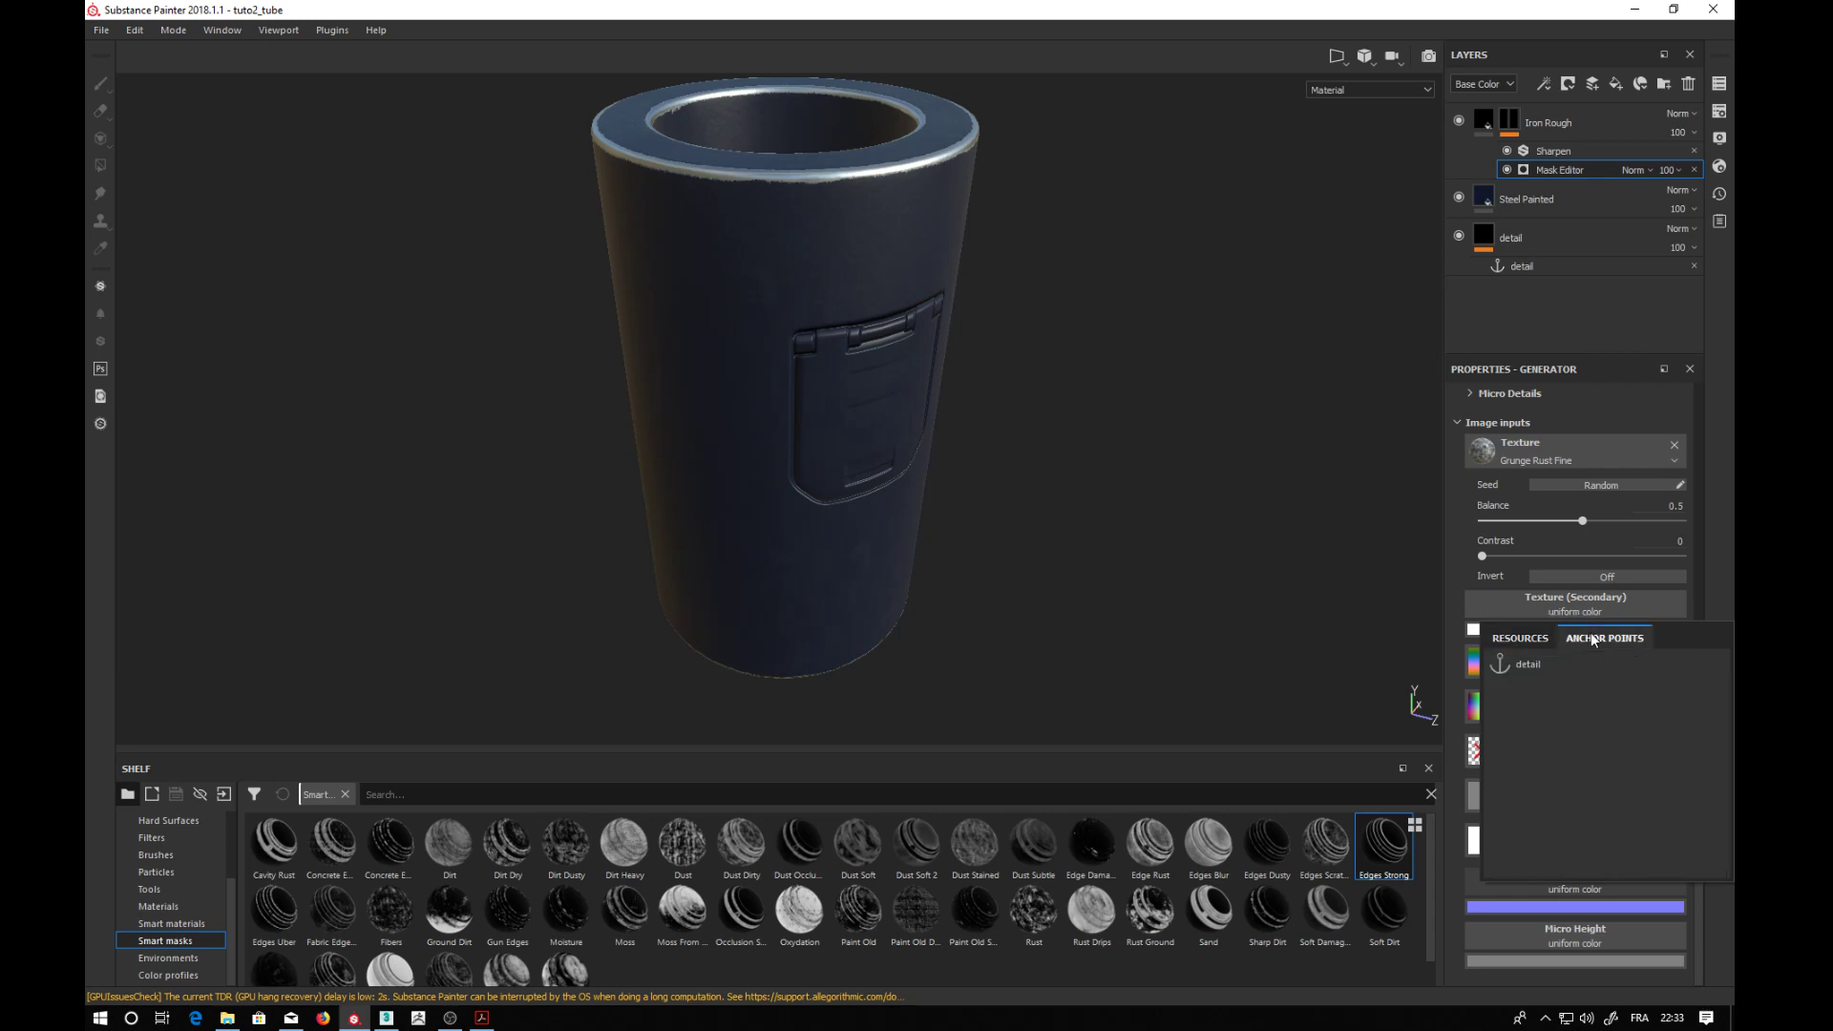
pyautogui.click(1526, 664)
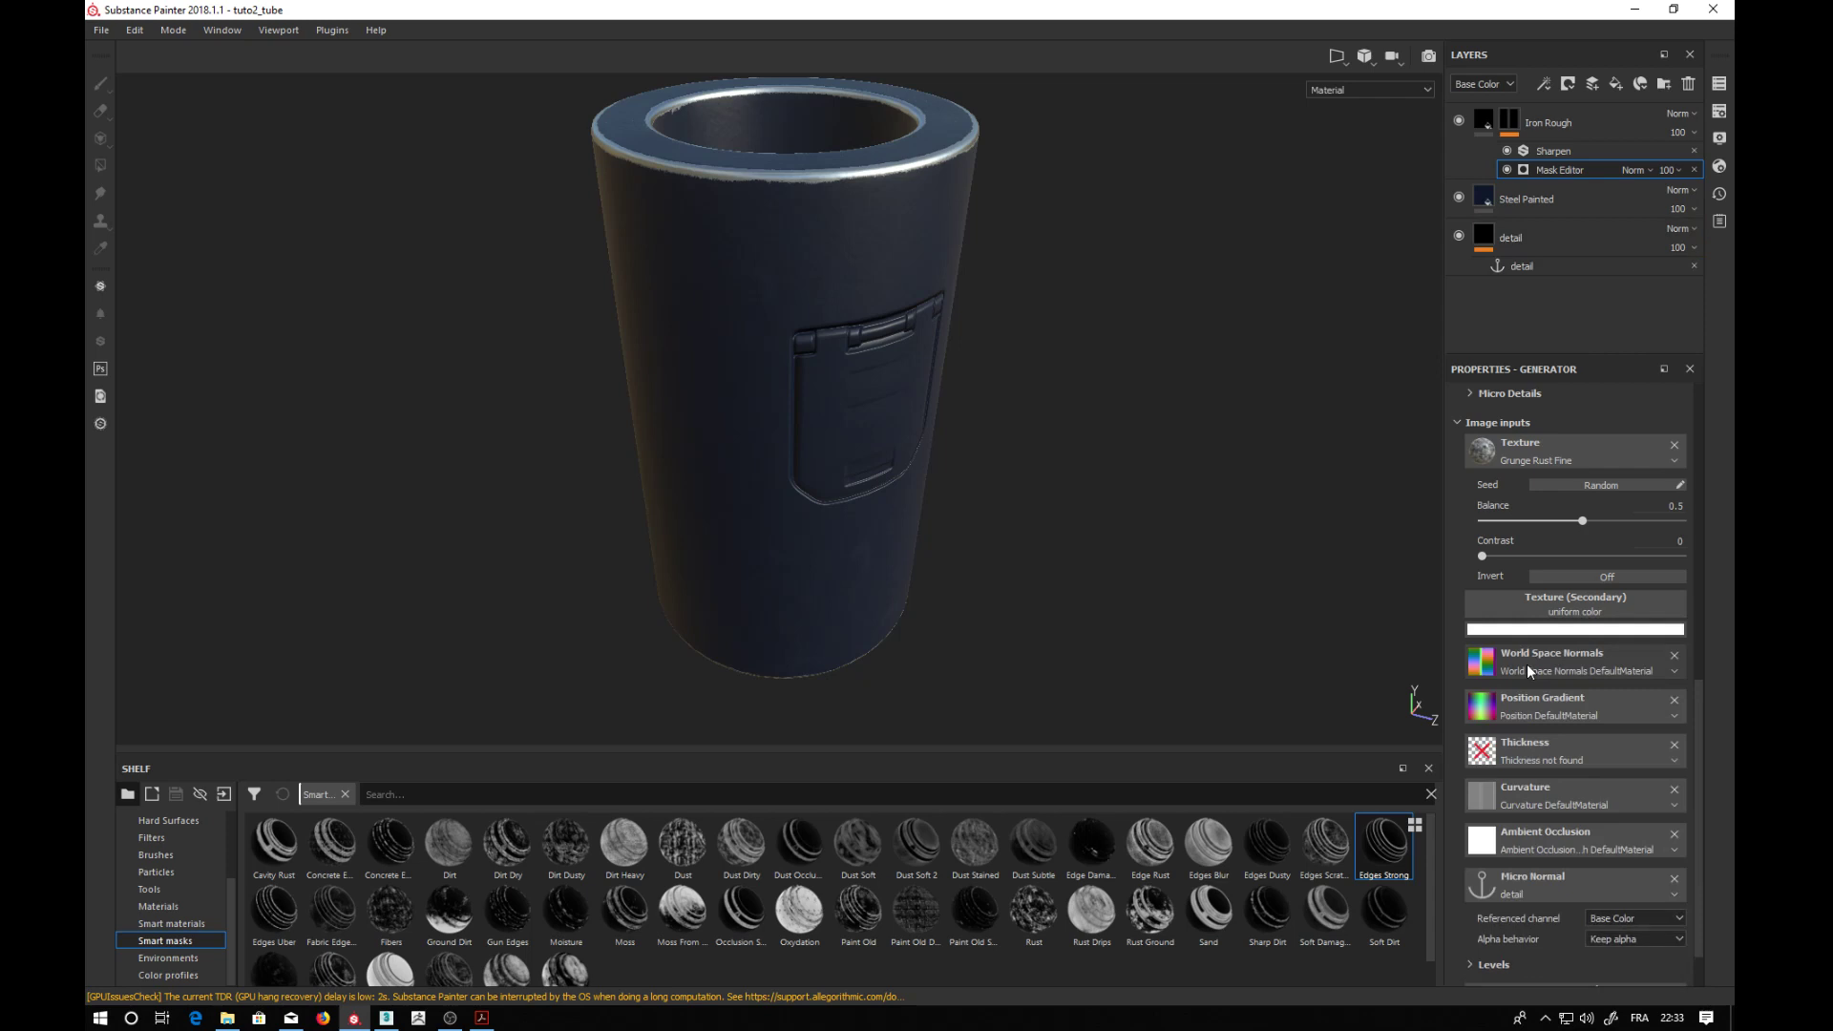
# - Enable Micro Normal in the Mask Editor's Micro Details parameters
pyautogui.moveTo(1699, 777); pyautogui.dragTo(1687, 661)
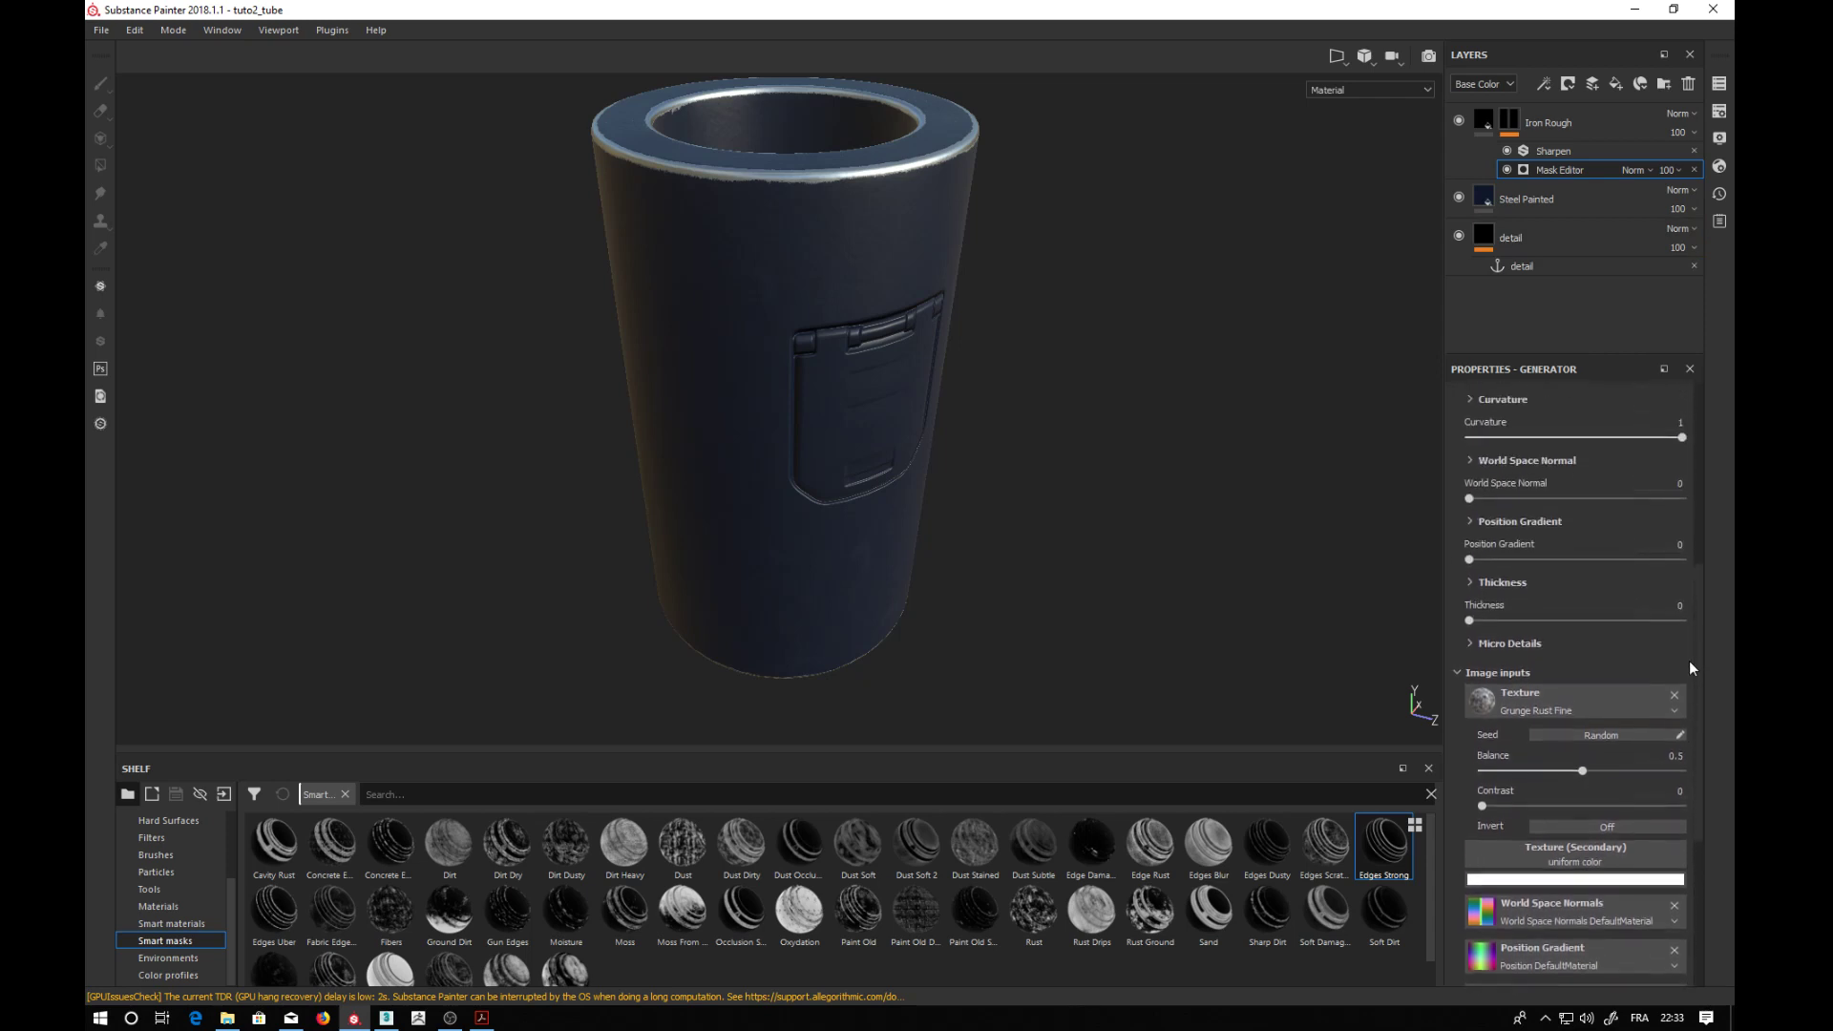
pyautogui.click(1469, 643)
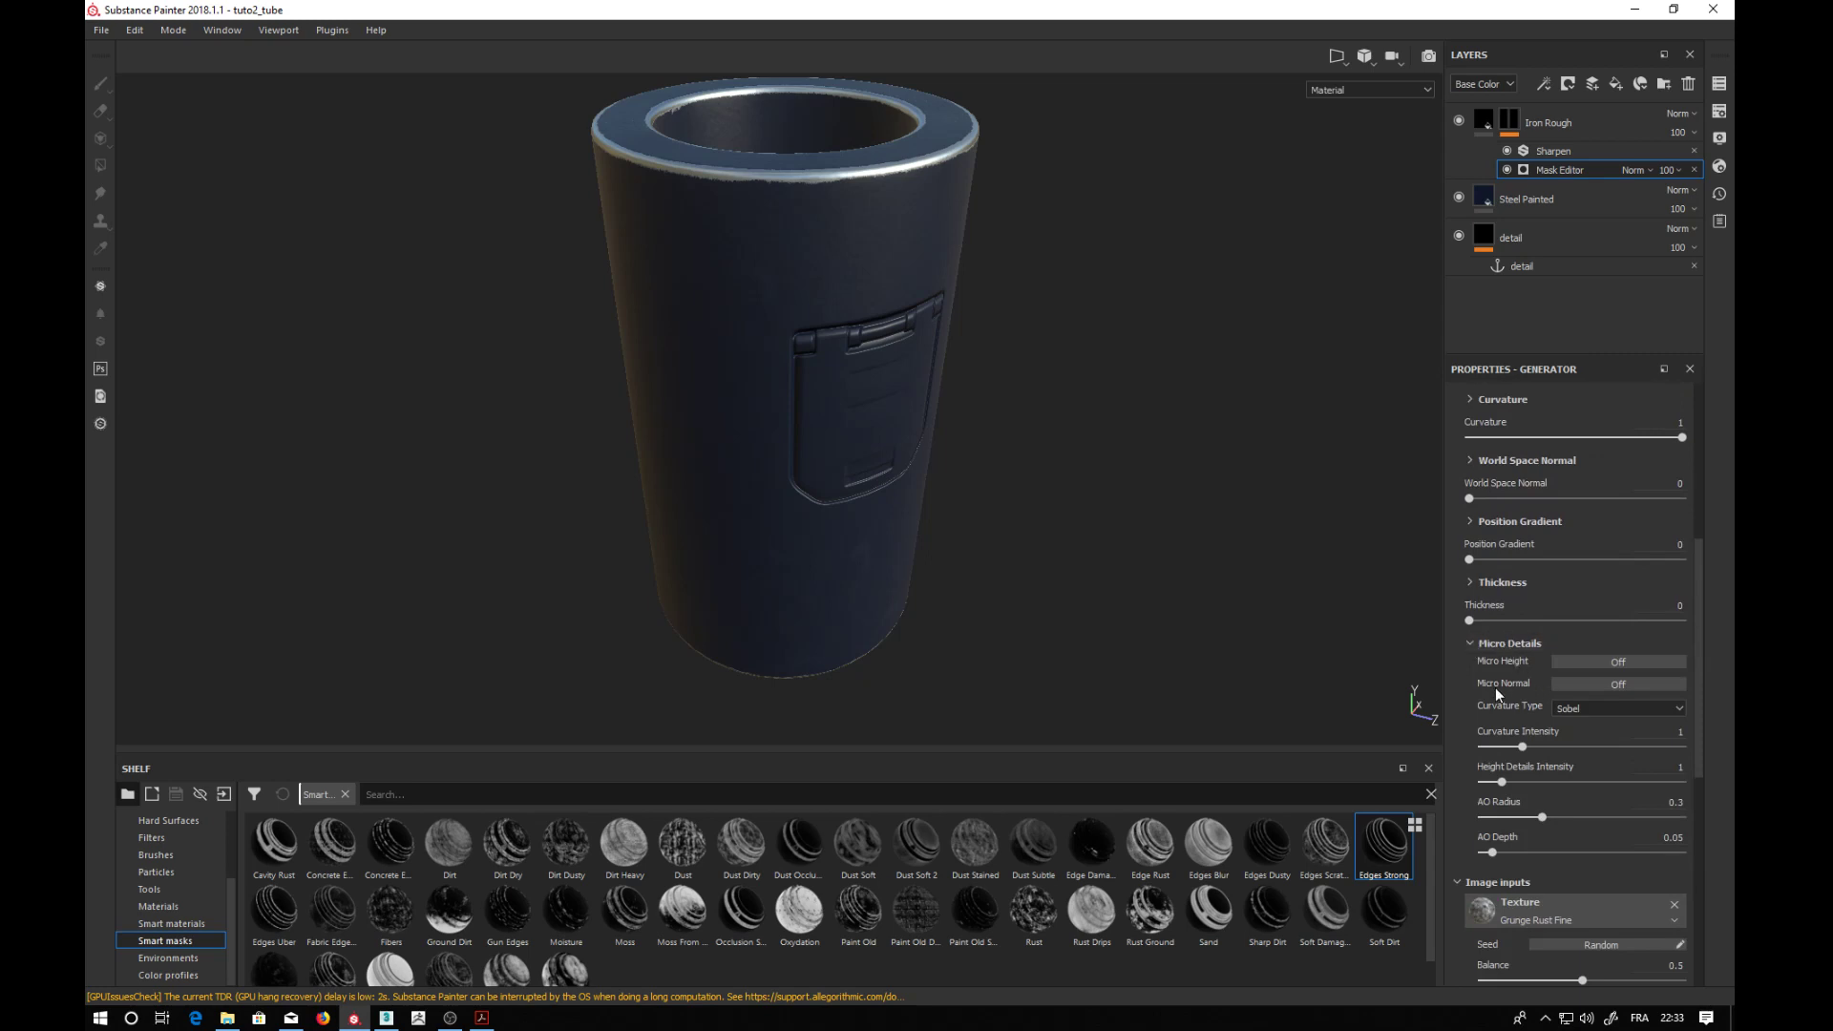
pyautogui.click(1583, 685)
# - Set the Micro Normal input's referenced channel to Normal and inspect the edge wear on the hatch detail
pyautogui.moveTo(1699, 660); pyautogui.dragTo(1687, 855)
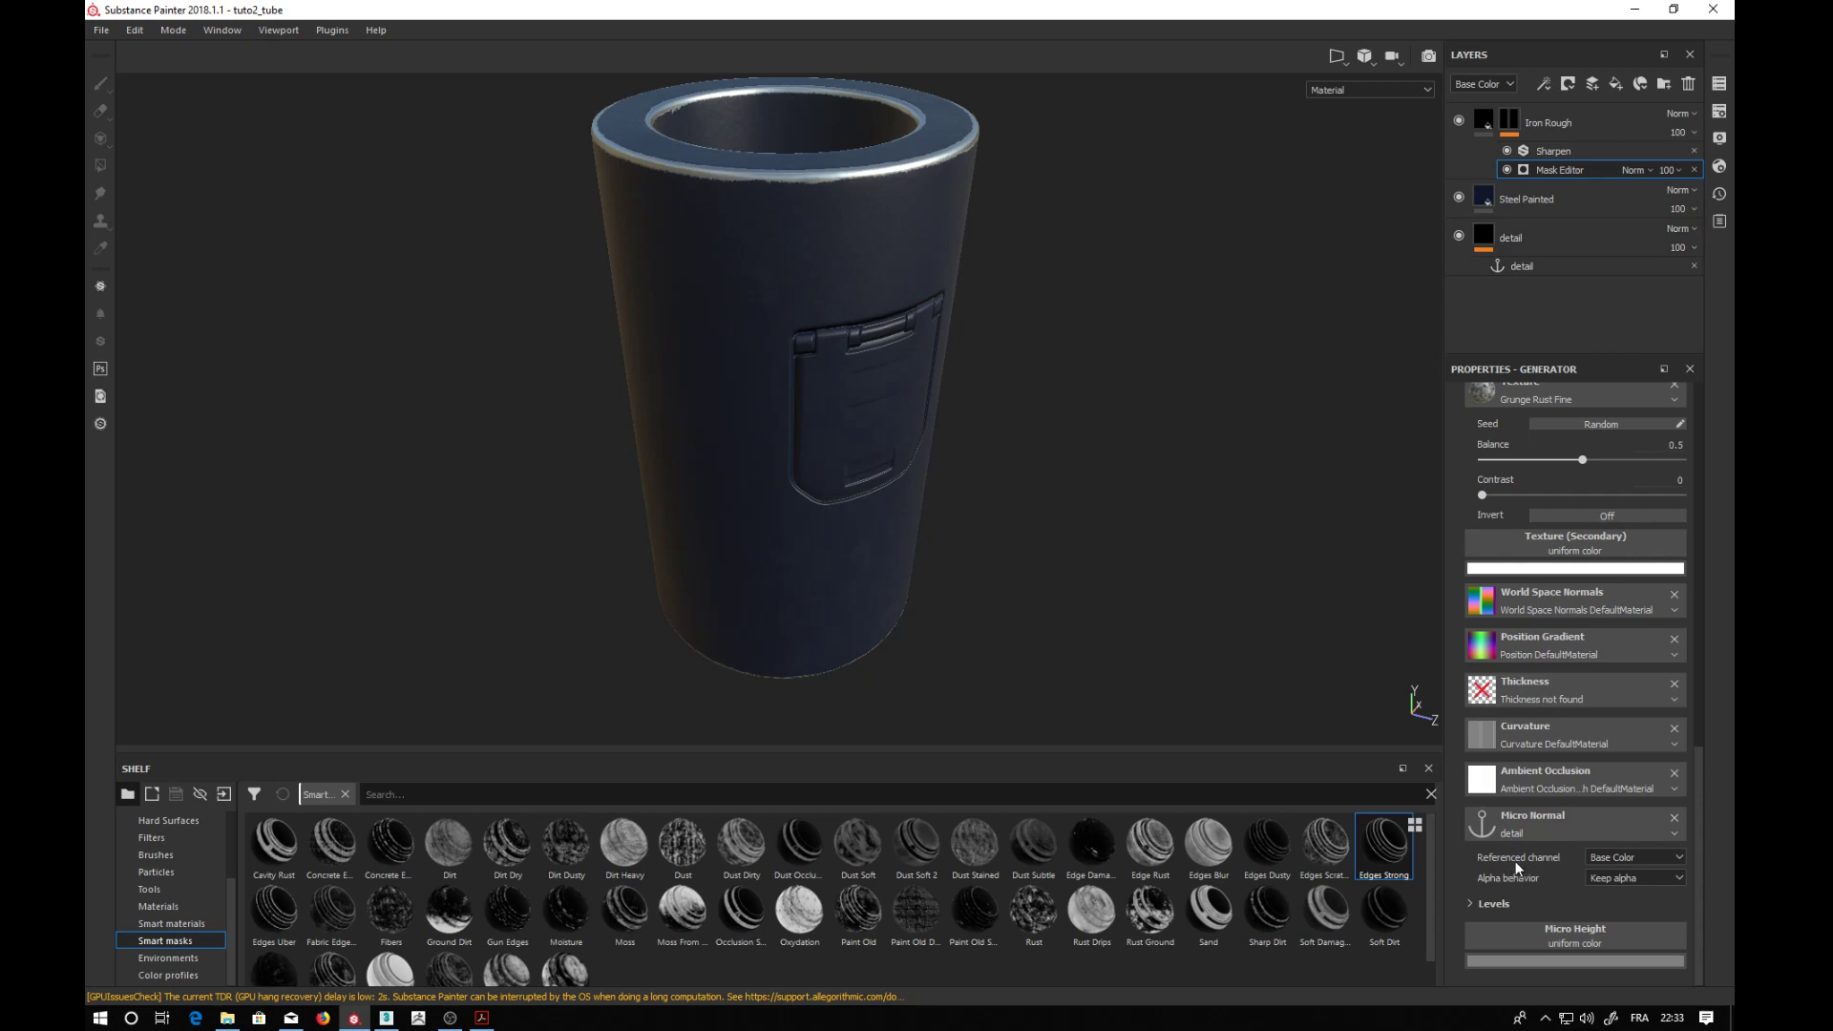
pyautogui.click(1615, 859)
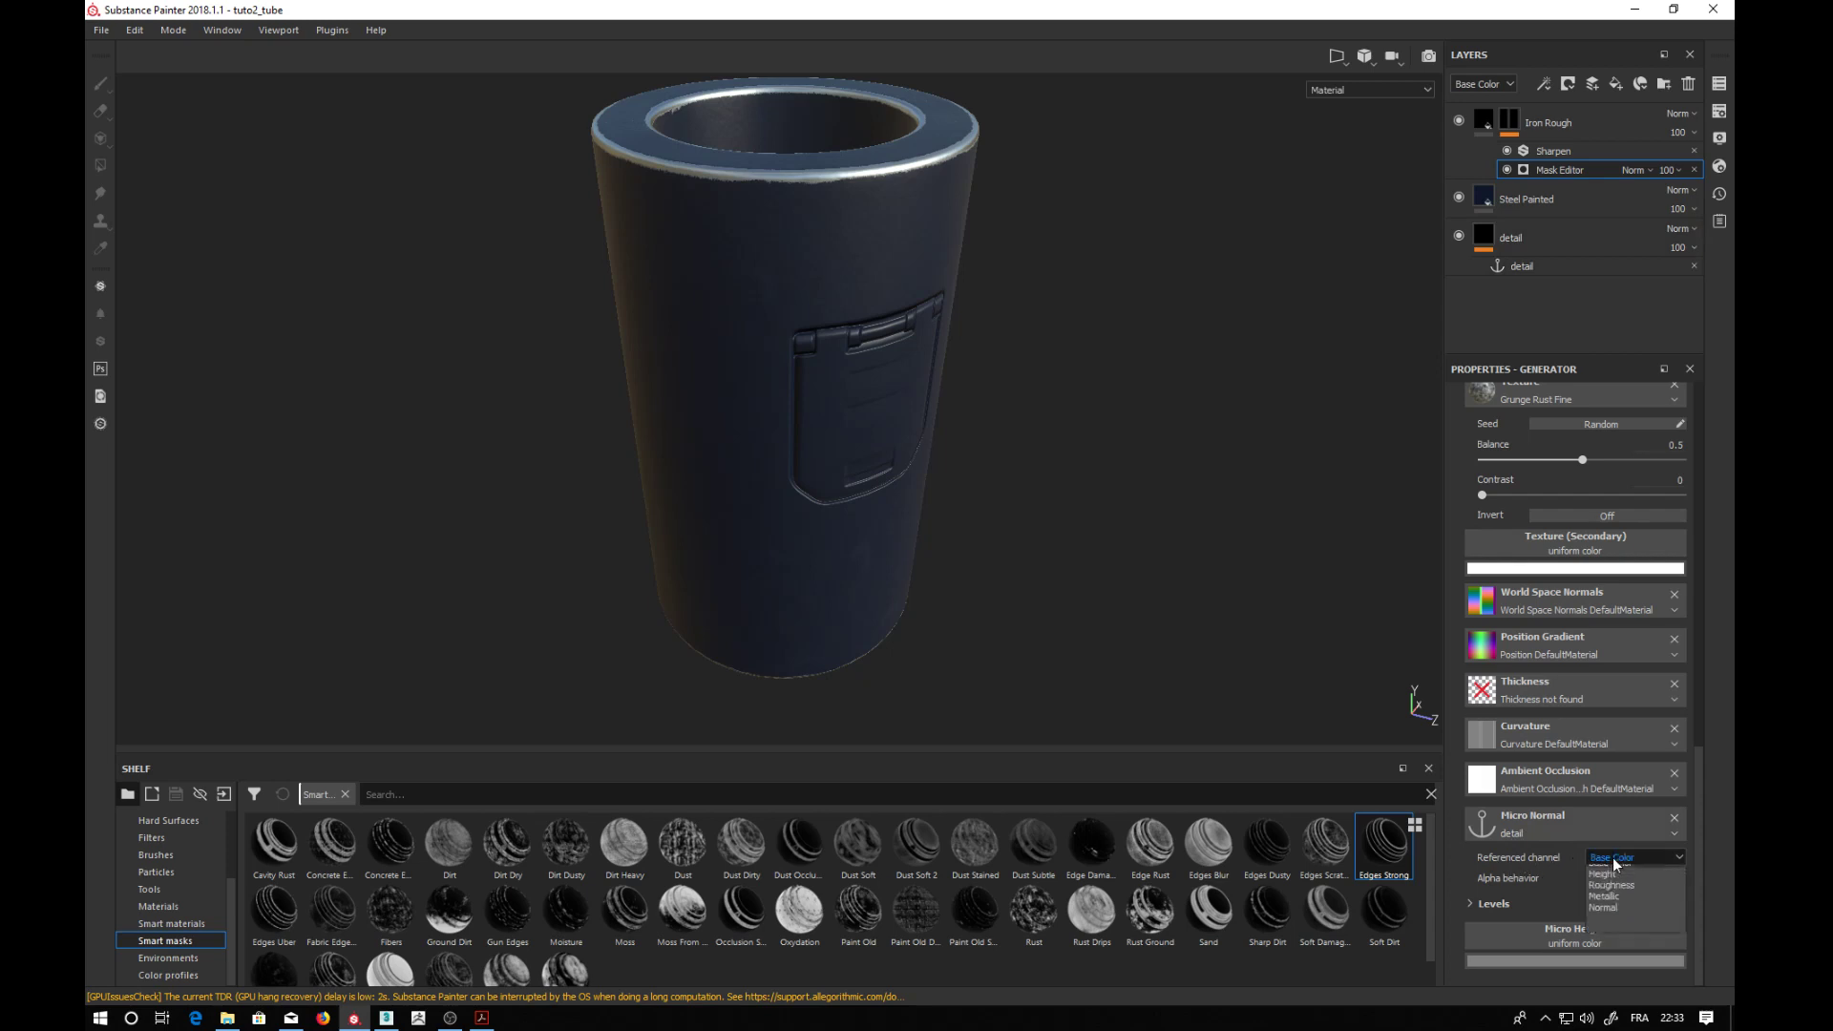
pyautogui.click(1605, 933)
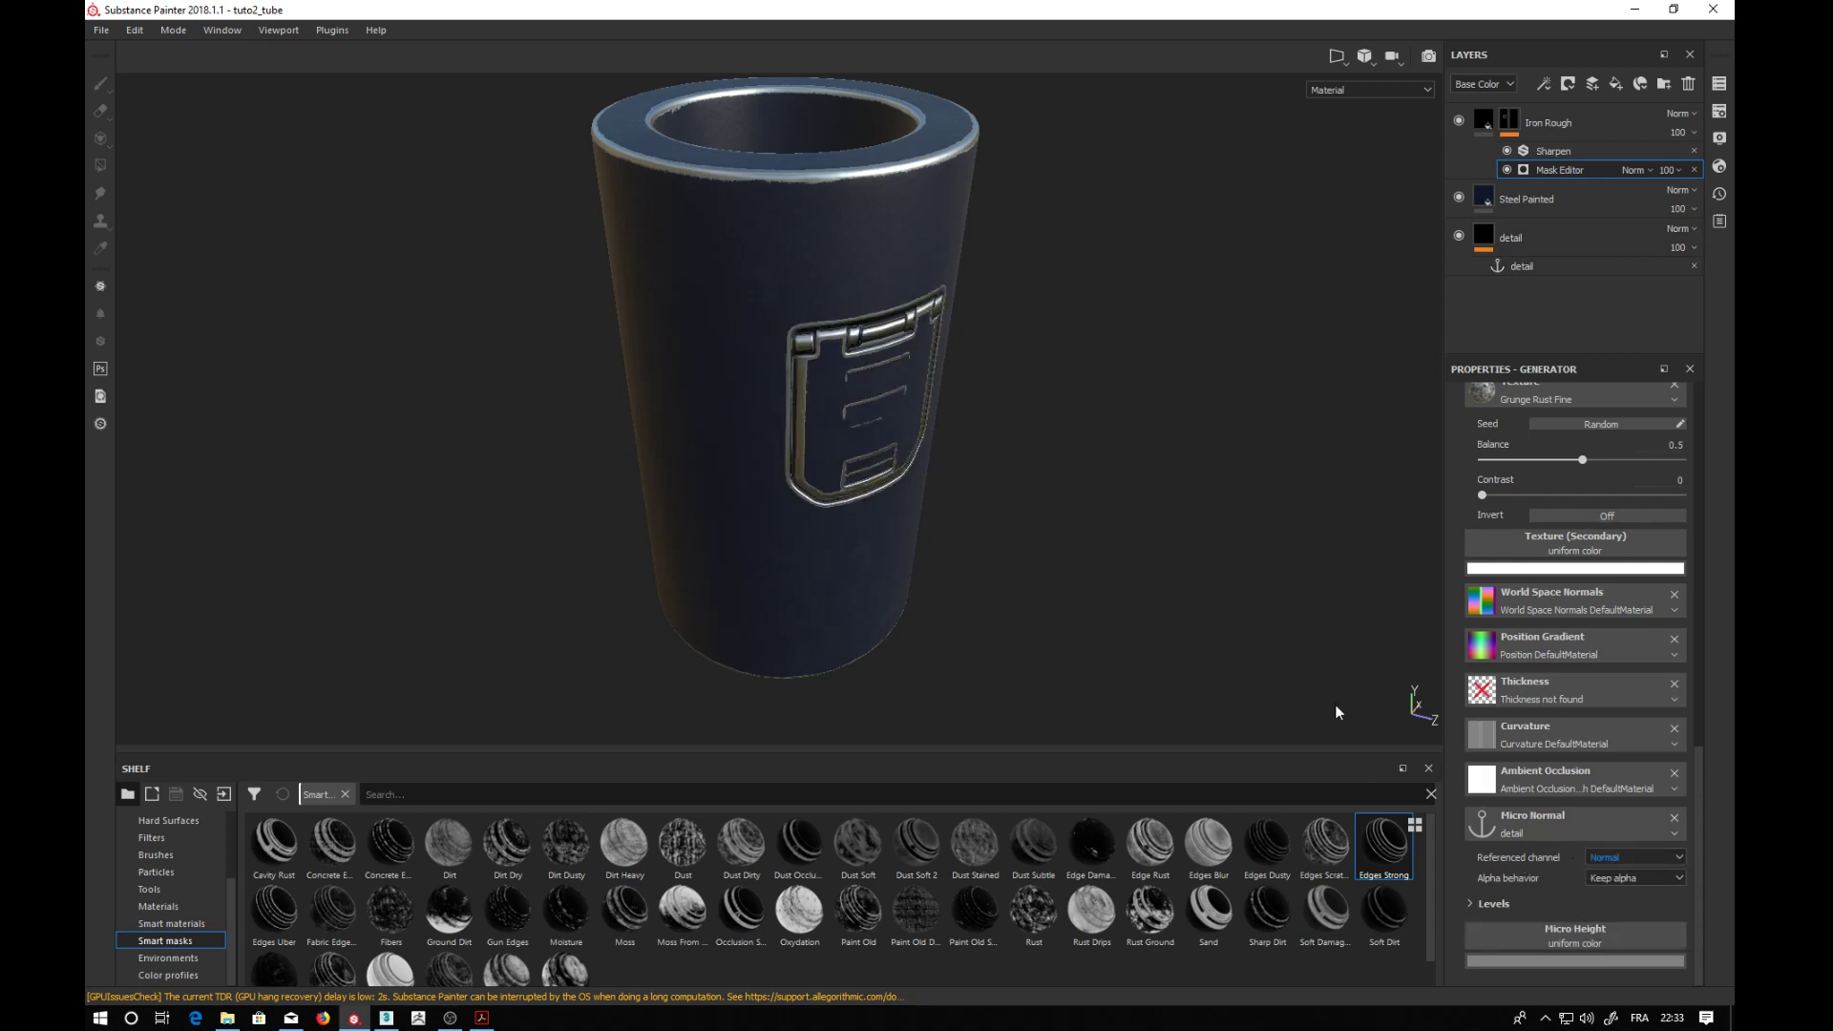
pyautogui.keyDown('alt'); pyautogui.moveTo(1217, 538); pyautogui.dragTo(1154, 449); pyautogui.keyUp('alt')
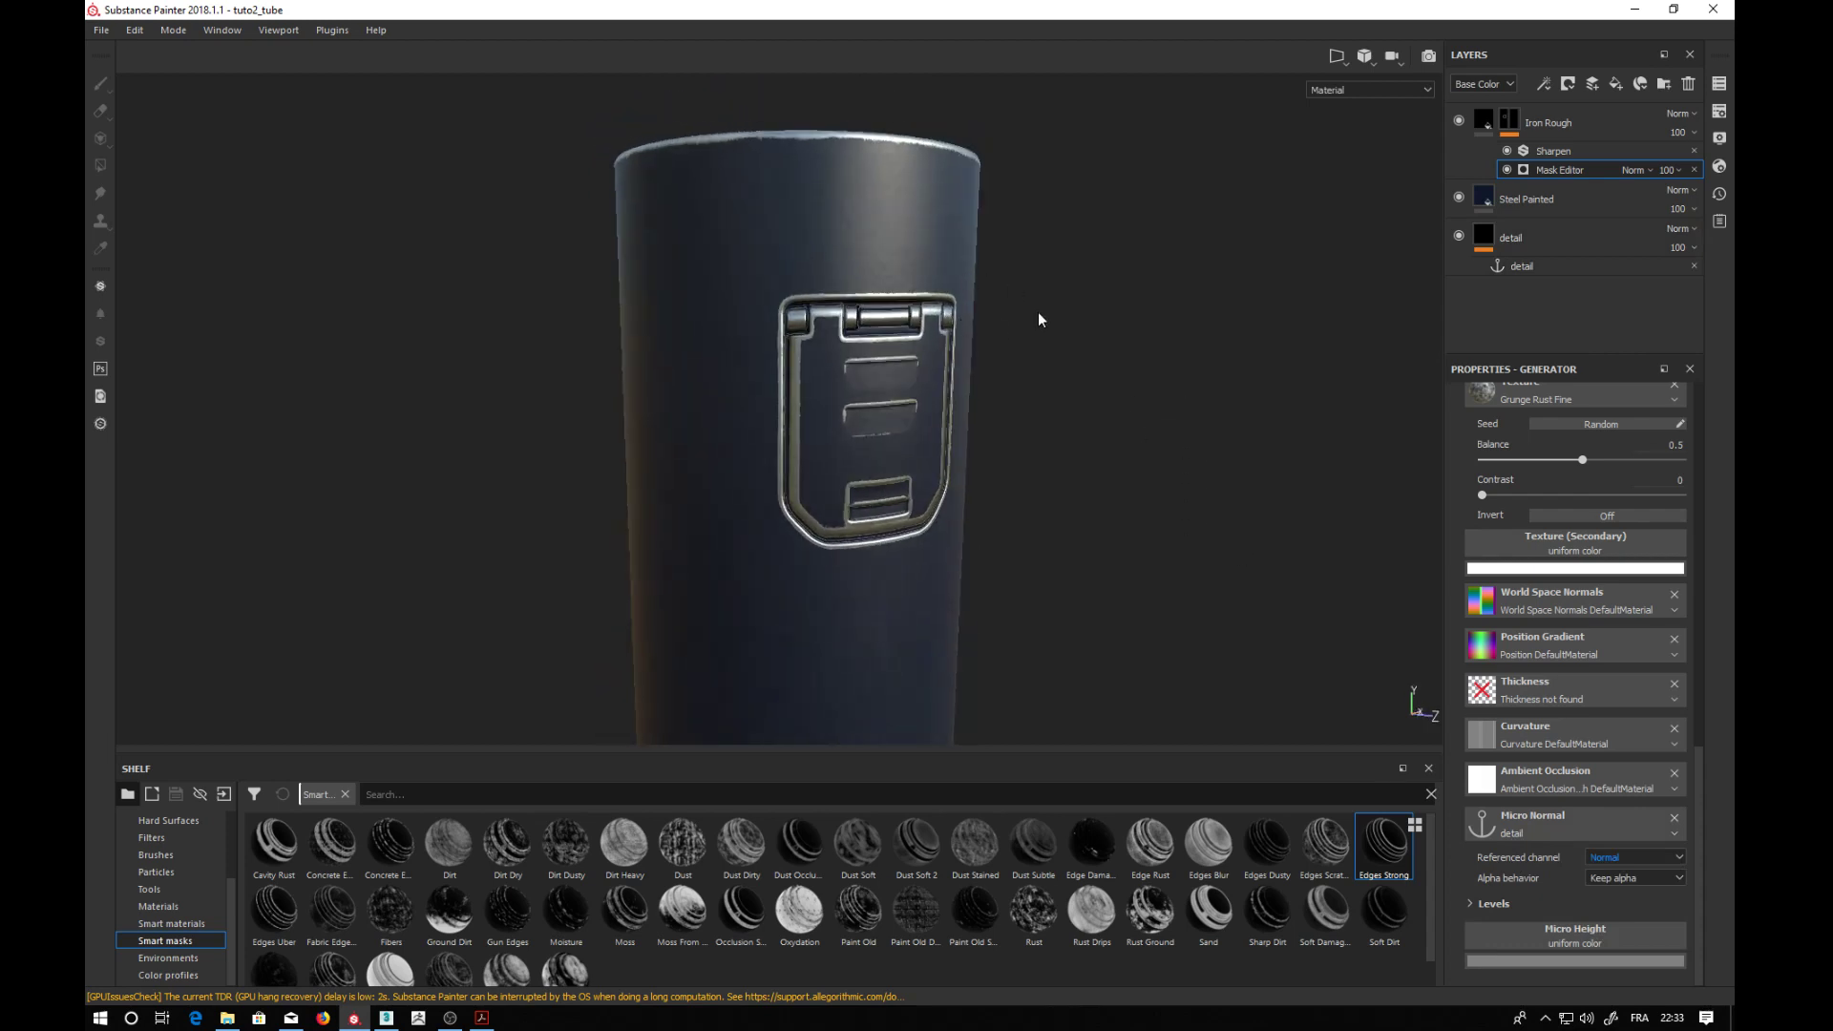
pyautogui.scroll(5, 882, 334)
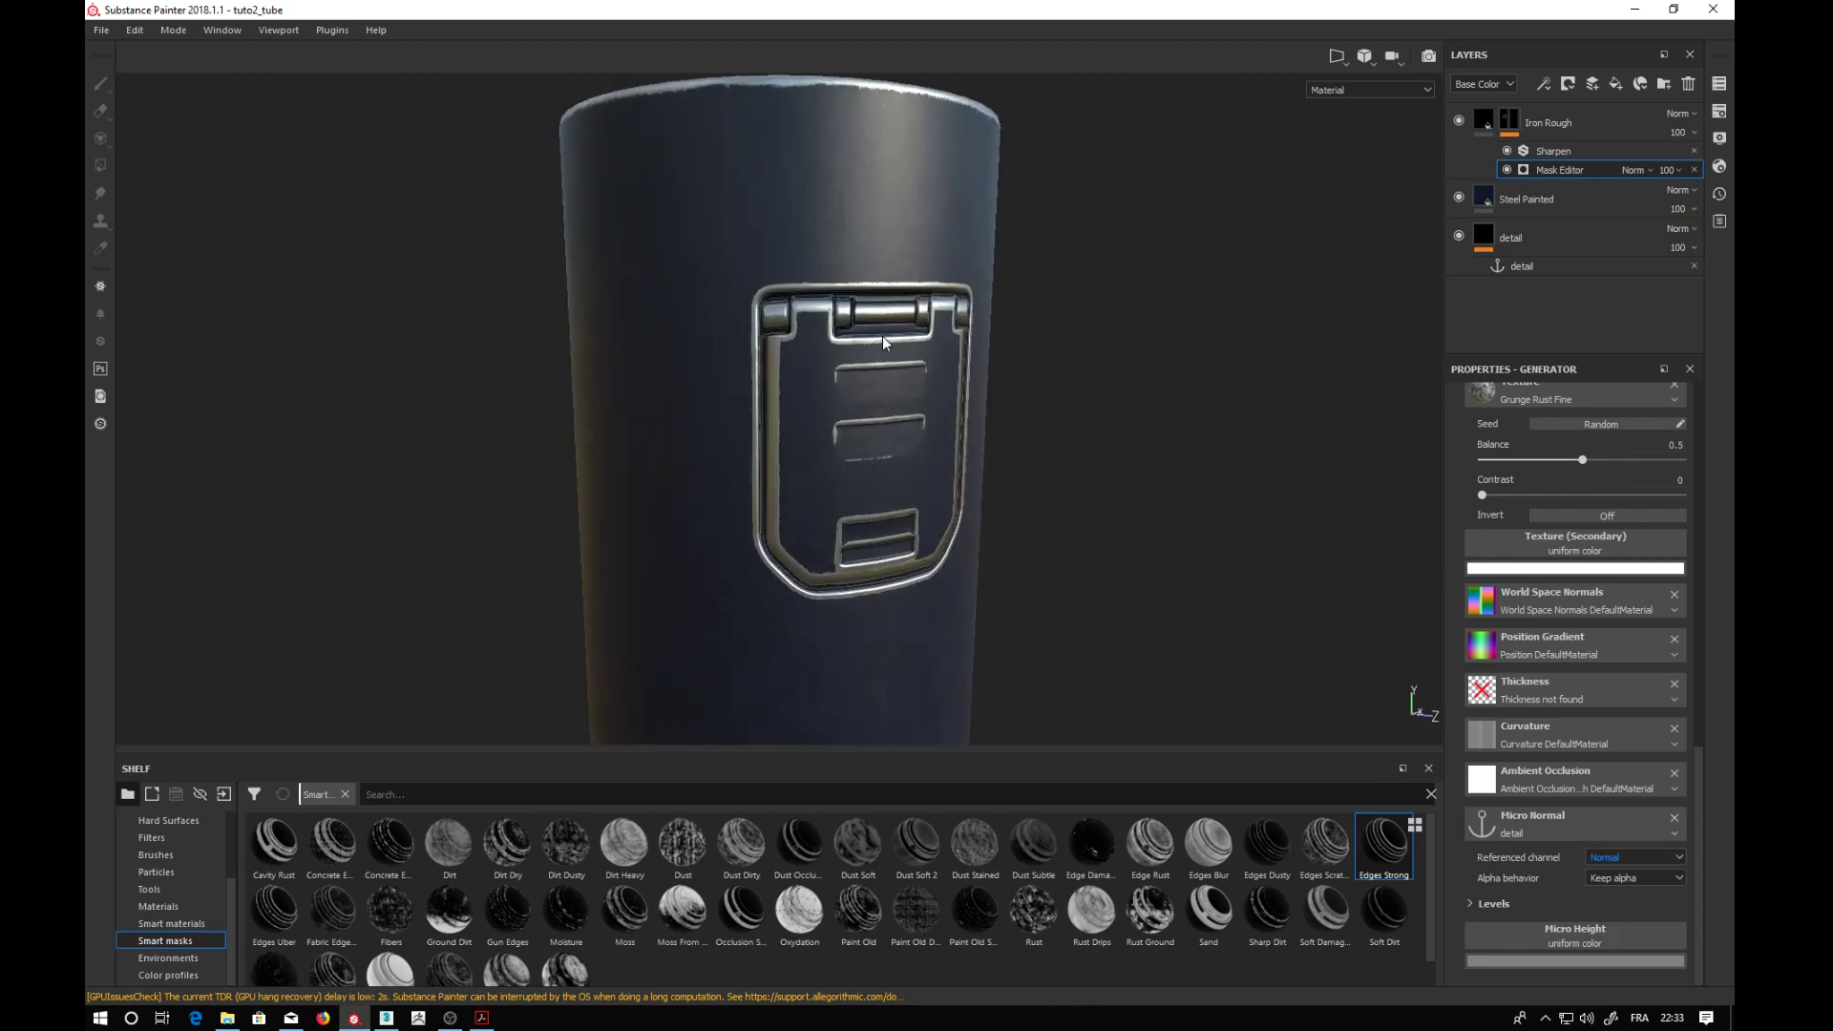
pyautogui.keyDown('alt'); pyautogui.moveTo(884, 348); pyautogui.dragTo(926, 426); pyautogui.keyUp('alt')
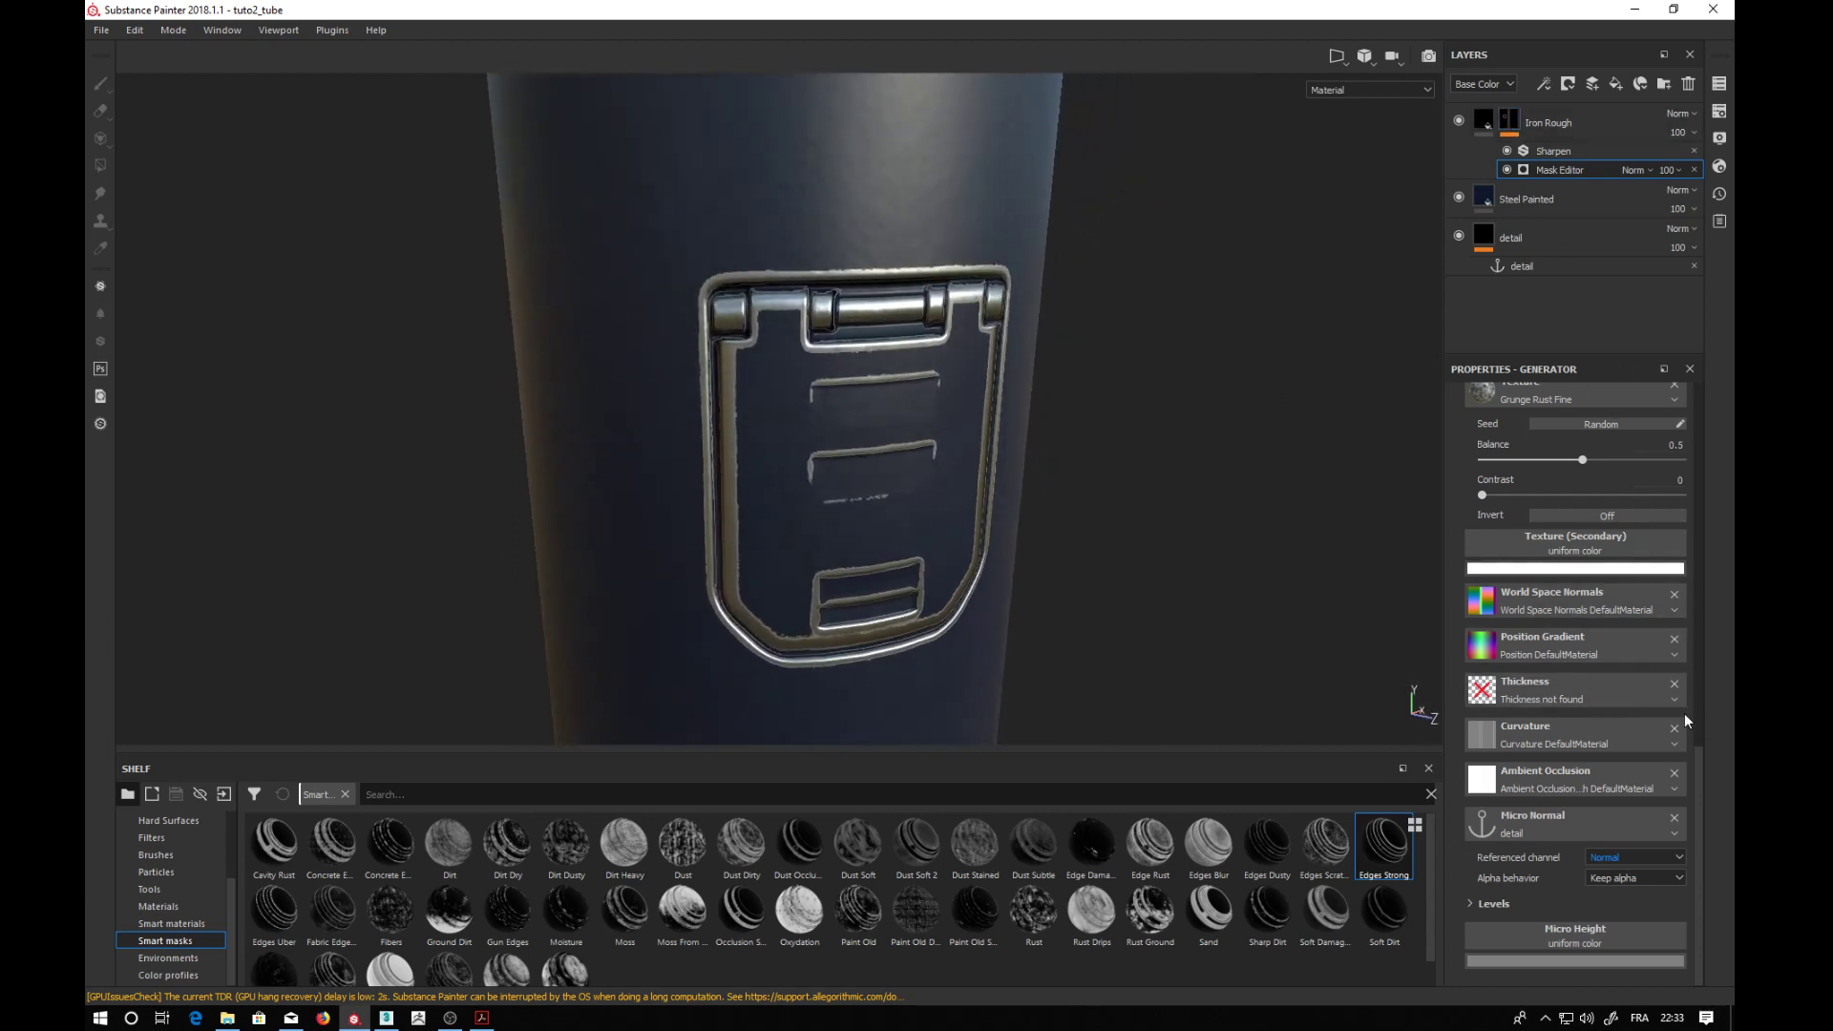
# - Set Global Blur to 0 and Global Balance to 0.42 in the Iron Rough layer's Mask Editor
pyautogui.moveTo(1699, 745); pyautogui.dragTo(1548, 480)
pyautogui.scroll(3, 1577, 577)
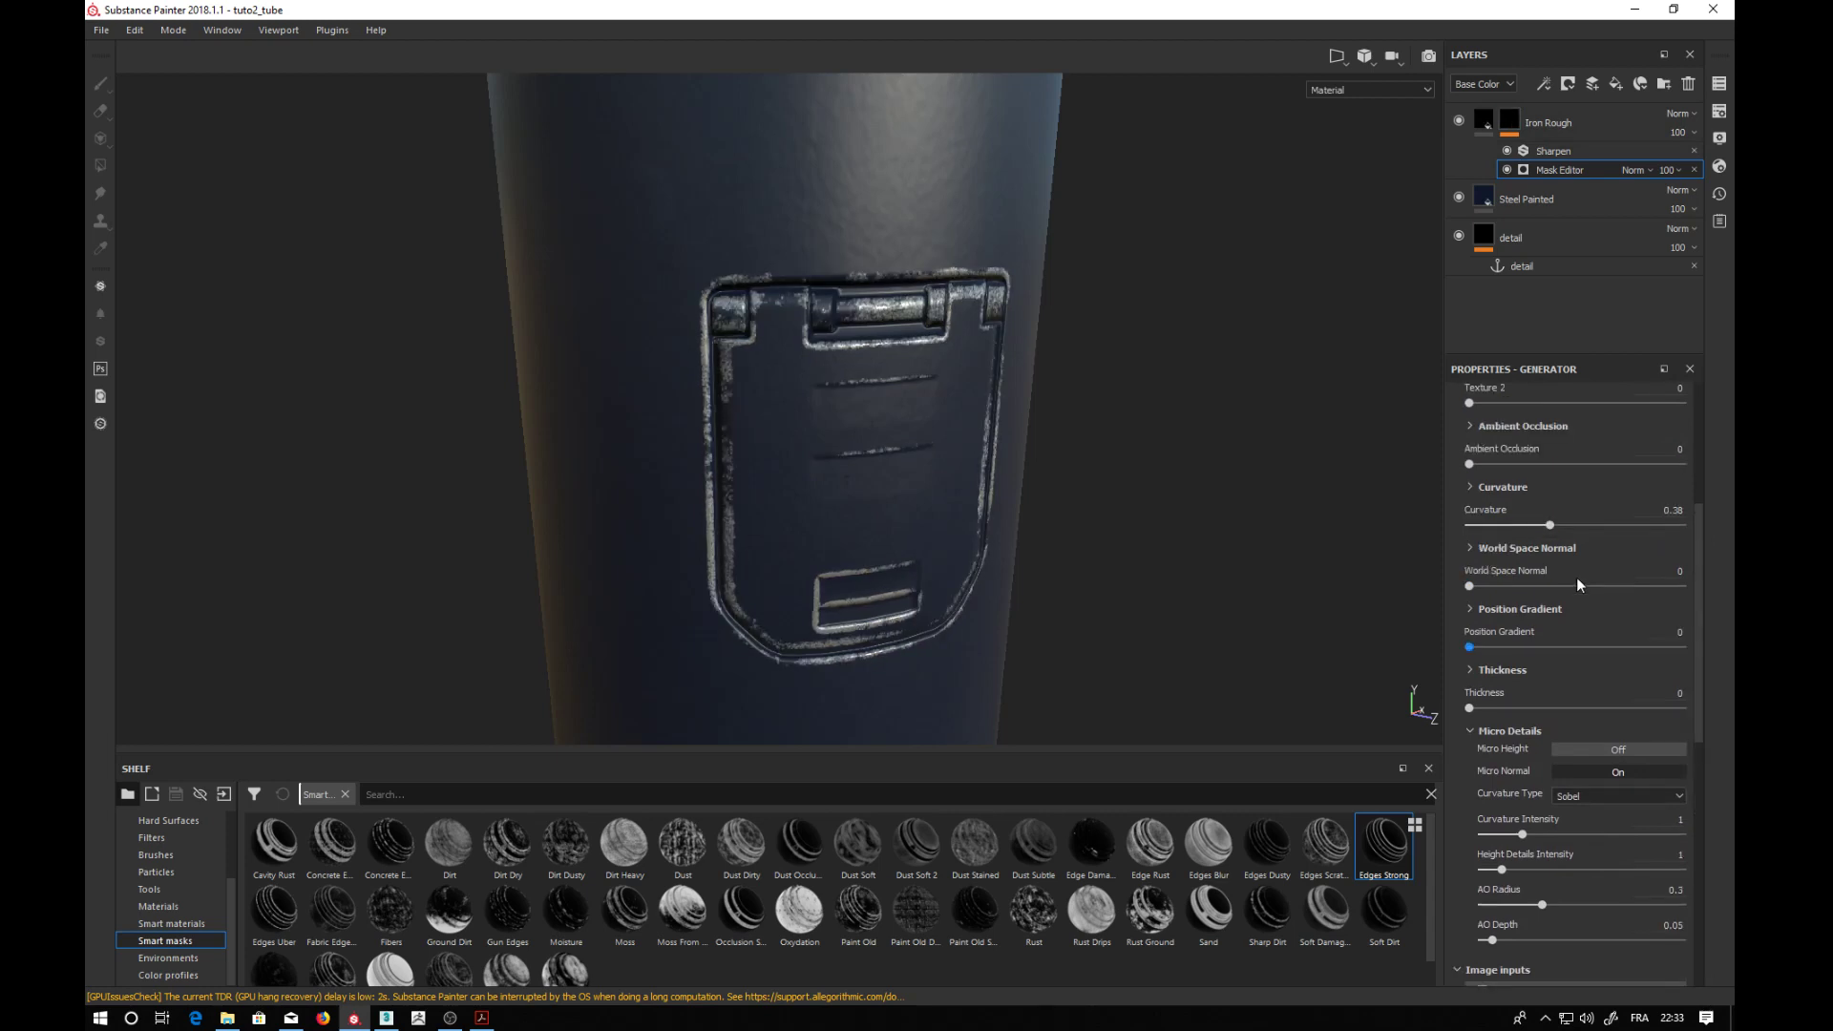
pyautogui.scroll(5, 1575, 568)
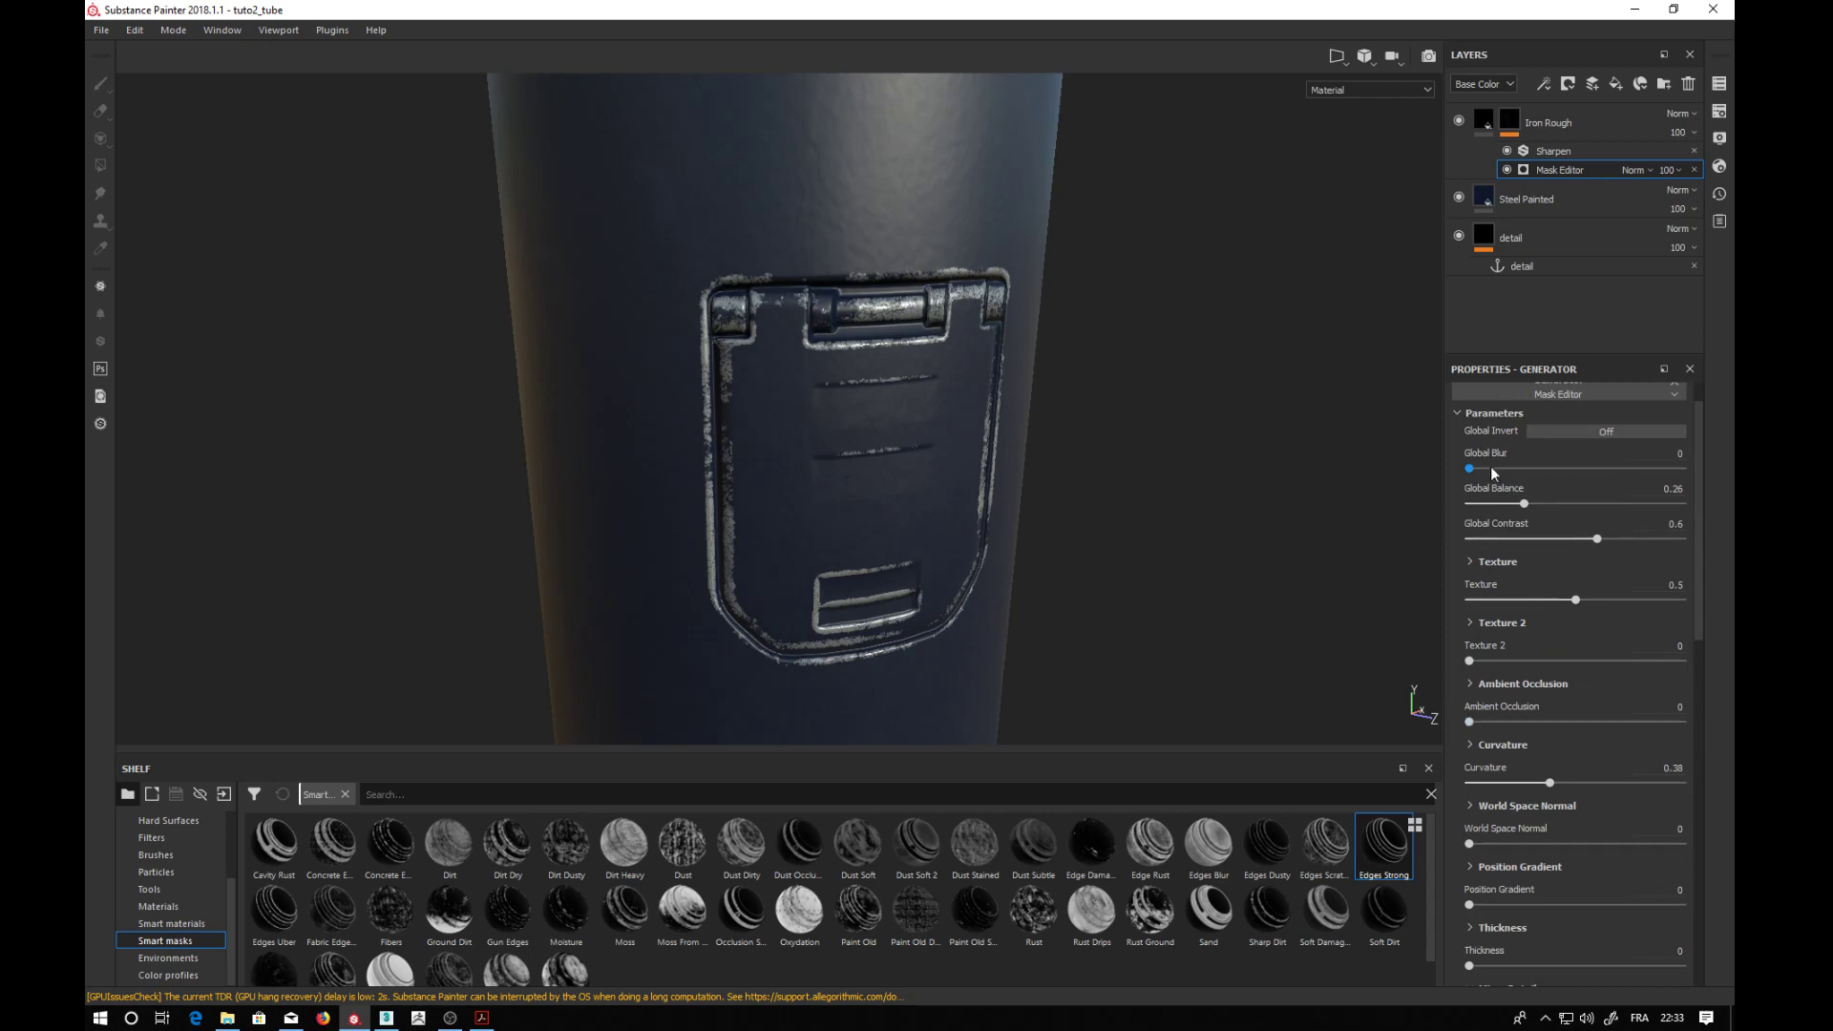
pyautogui.moveTo(1495, 469)
pyautogui.mouseDown()
pyautogui.moveTo(1527, 470)
pyautogui.moveTo(1468, 468)
pyautogui.mouseUp()
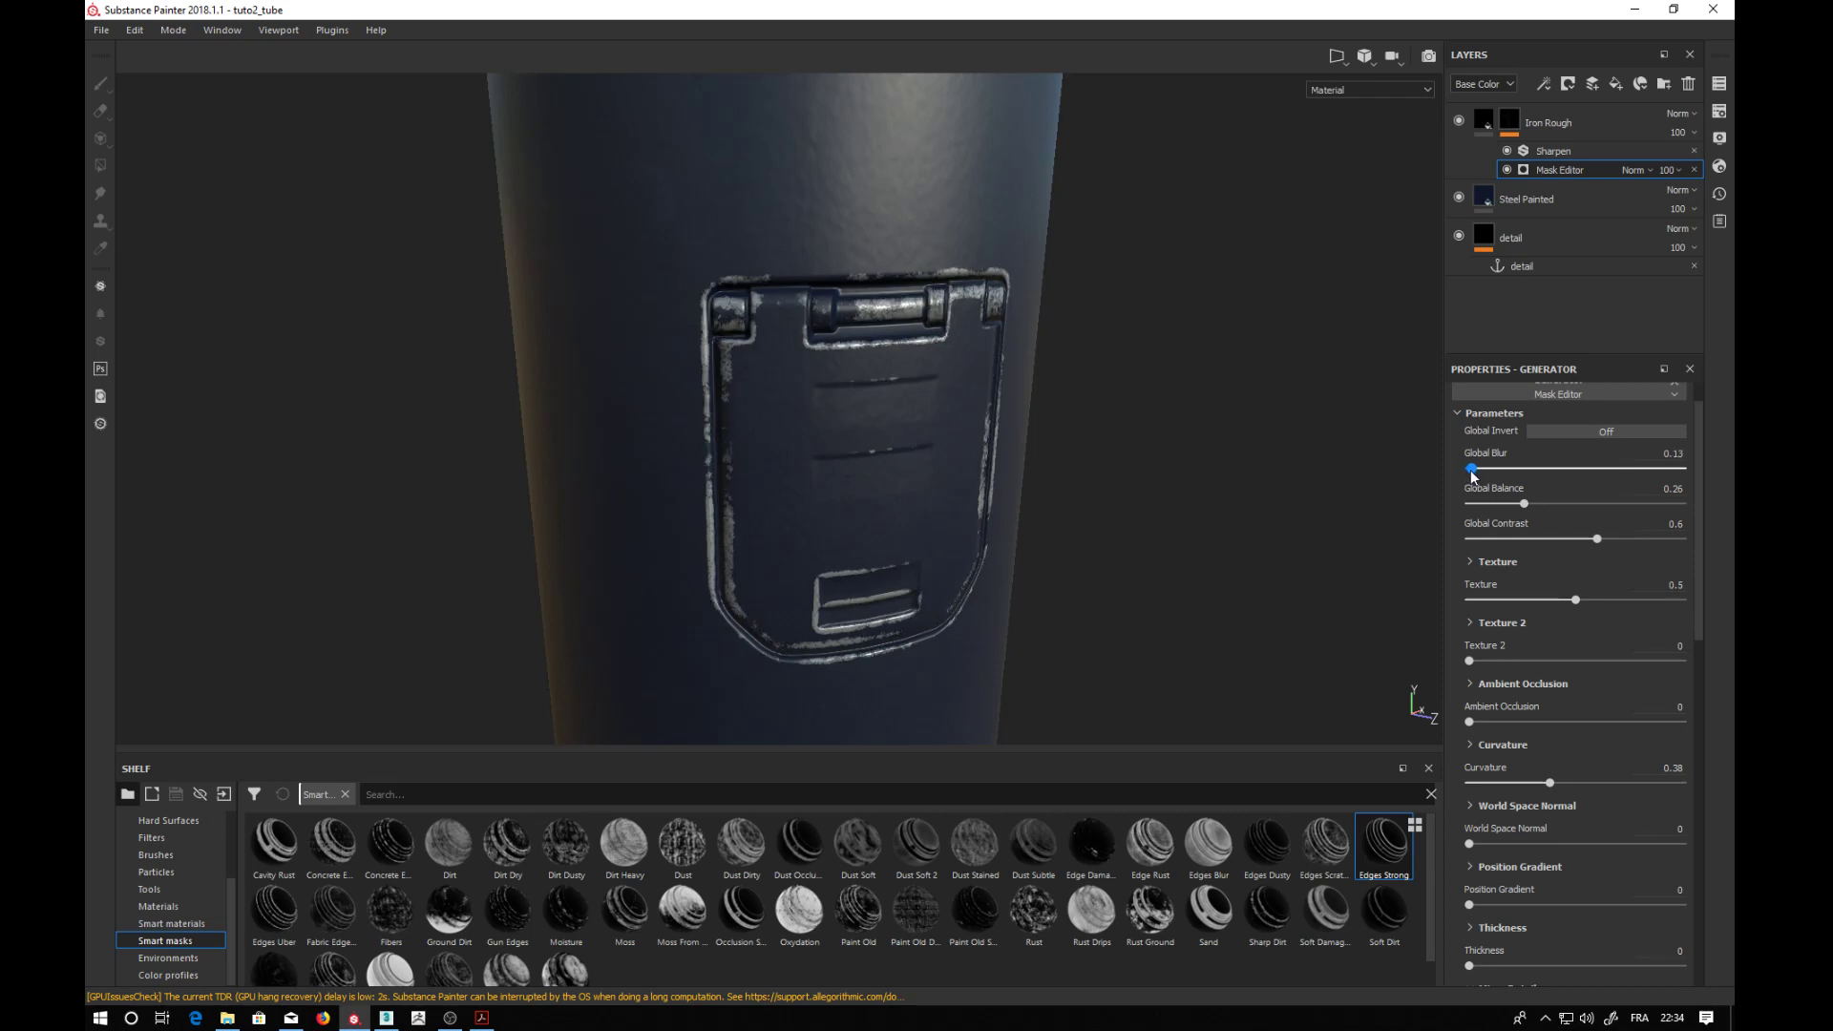
pyautogui.moveTo(1470, 471); pyautogui.dragTo(1557, 504)
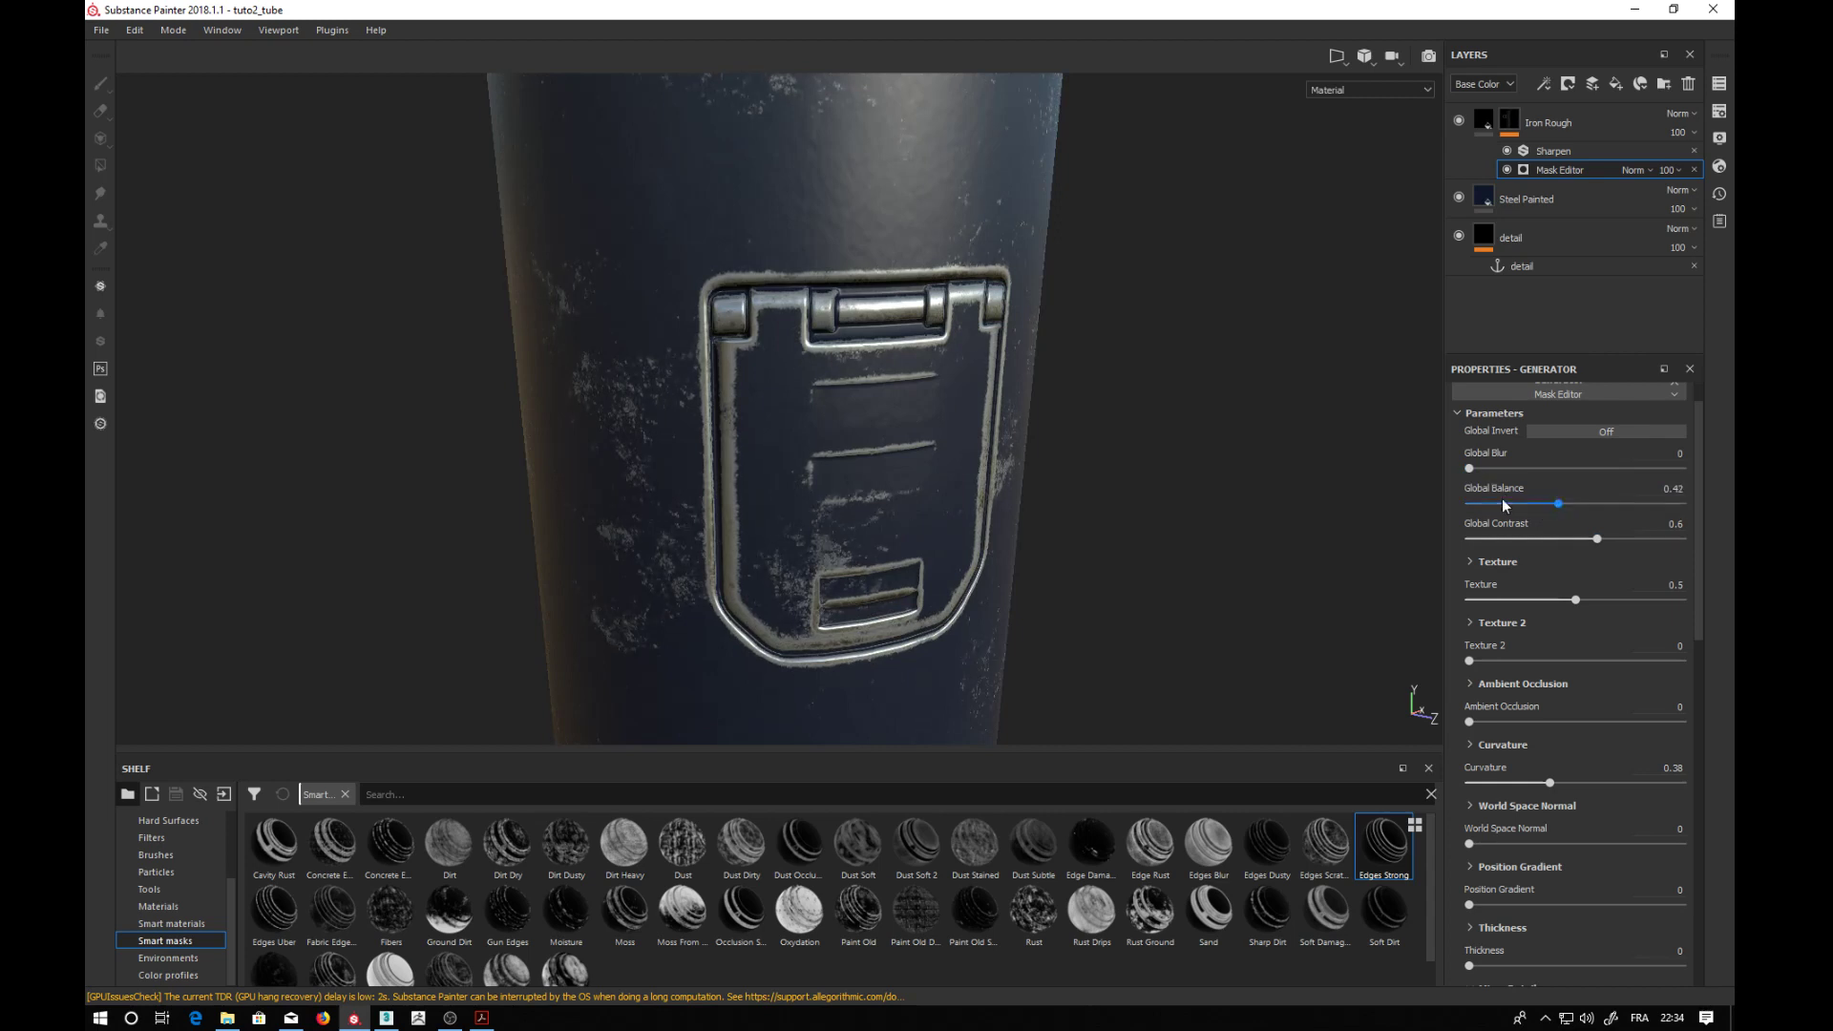
pyautogui.moveTo(1696, 622); pyautogui.dragTo(1695, 735)
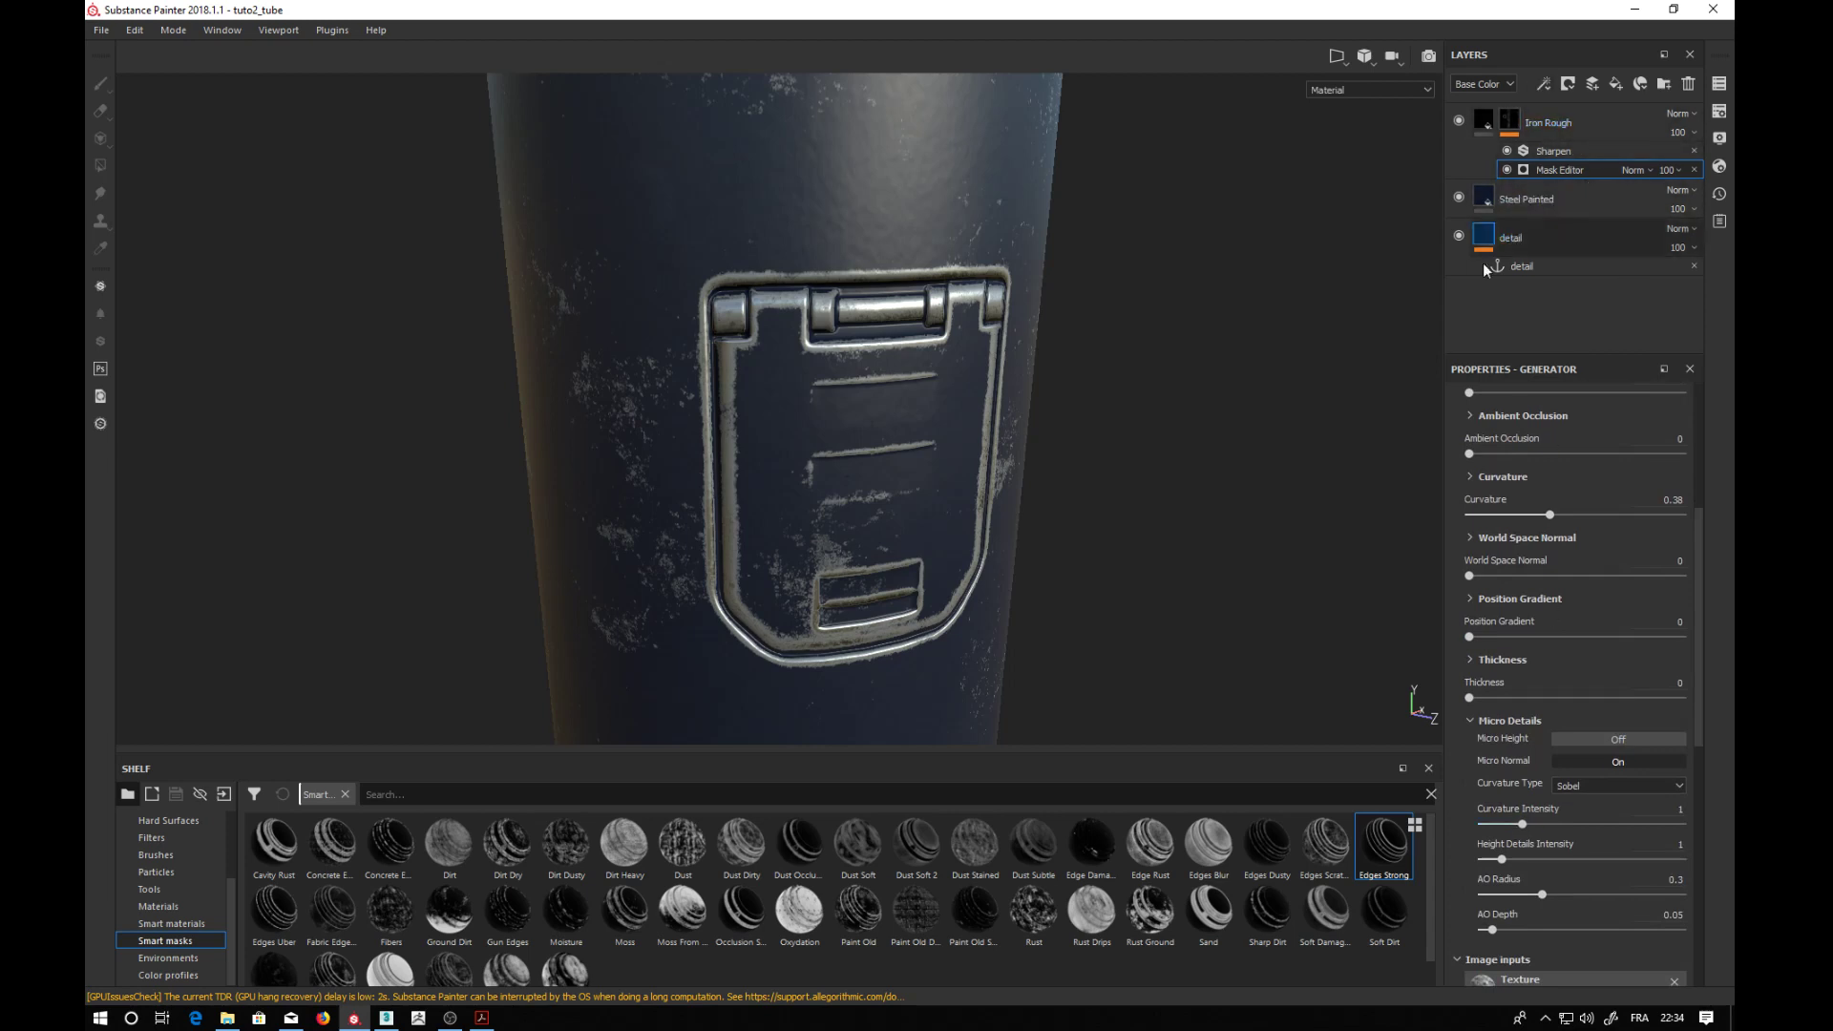
# - Add the Rust Coarse material as a new fill layer above Iron Rough
pyautogui.click(221, 909)
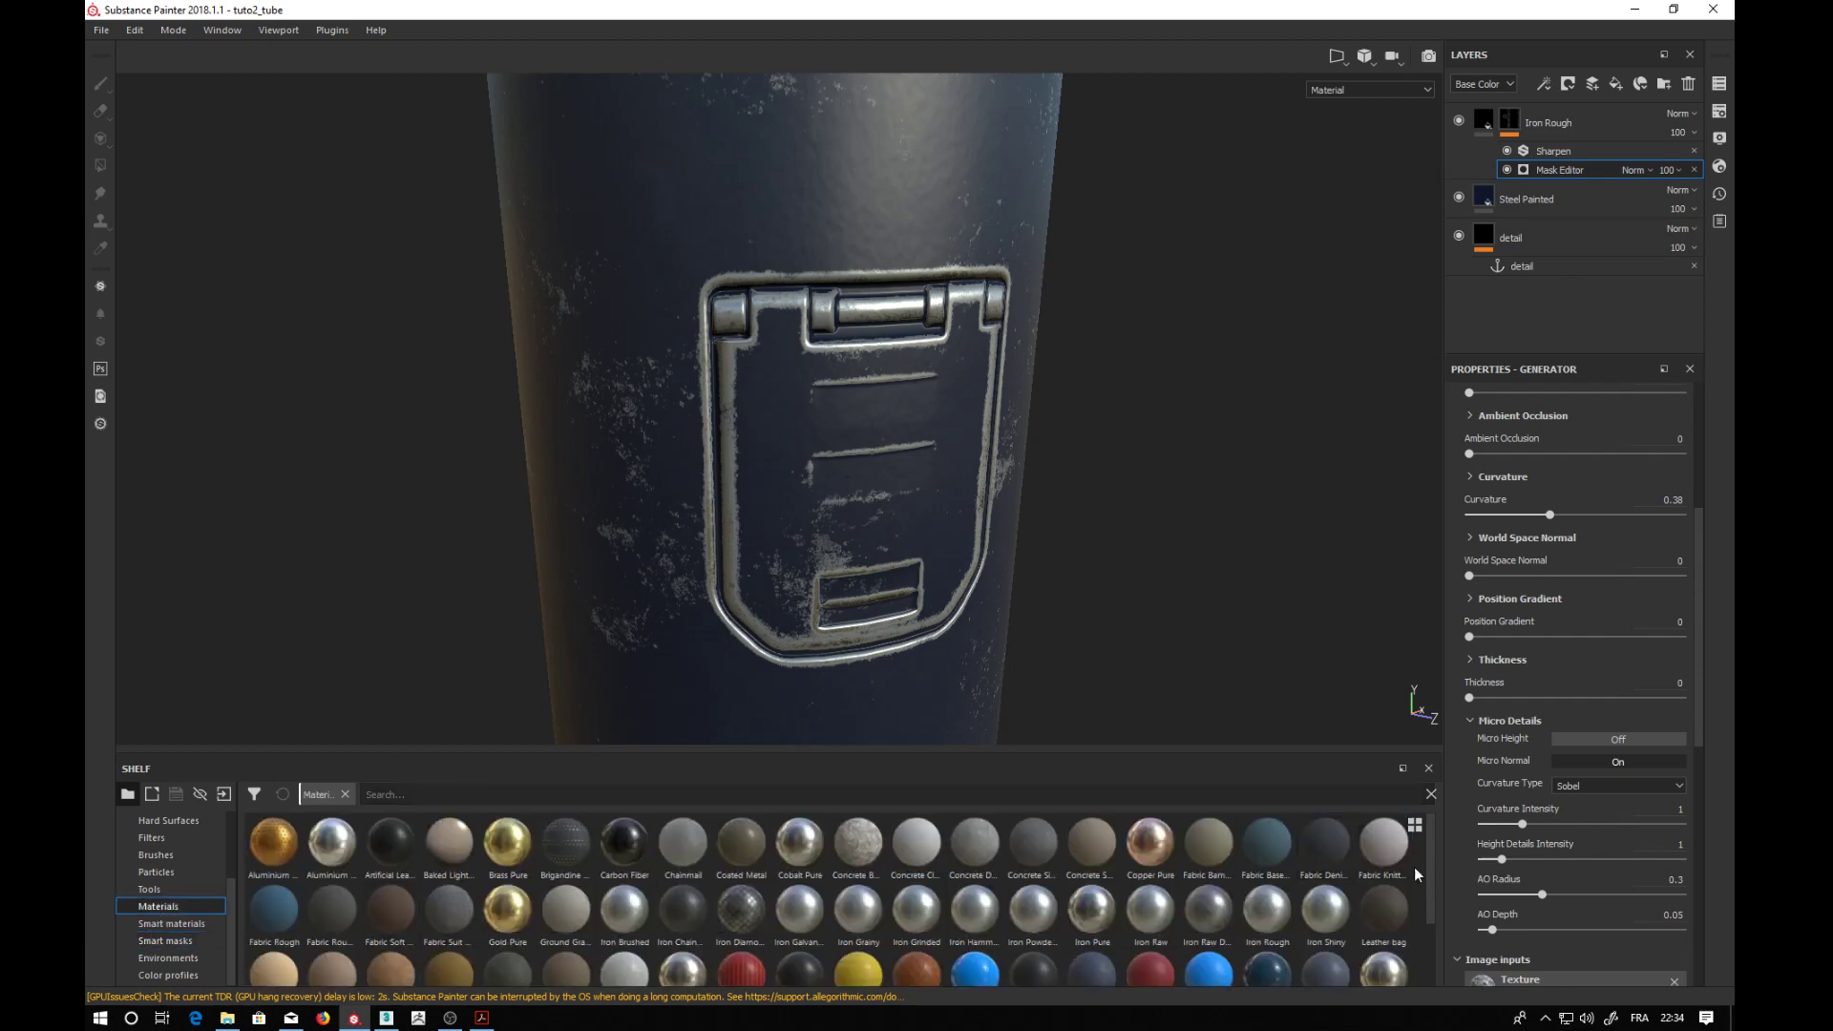
pyautogui.scroll(-2, 1428, 863)
pyautogui.moveTo(274, 950); pyautogui.dragTo(1575, 117)
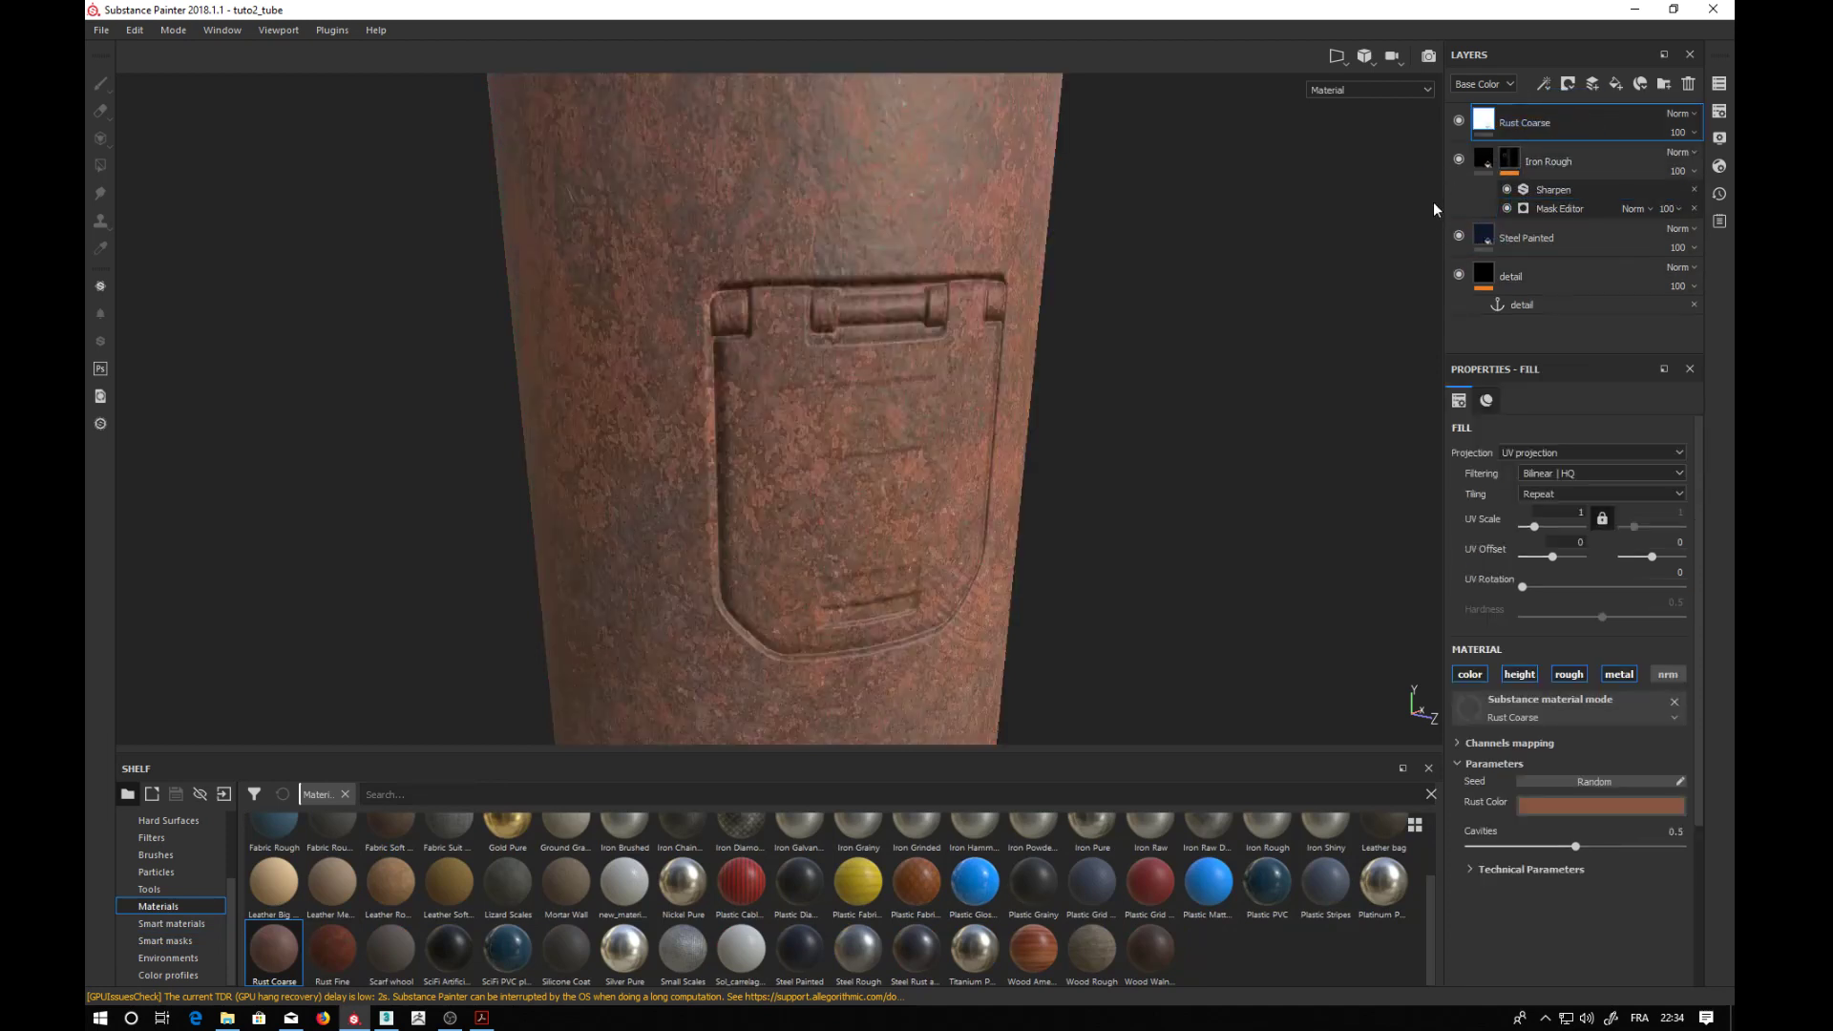
# - Apply the Cavity Rust smart mask to the Rust Coarse layer
pyautogui.click(168, 941)
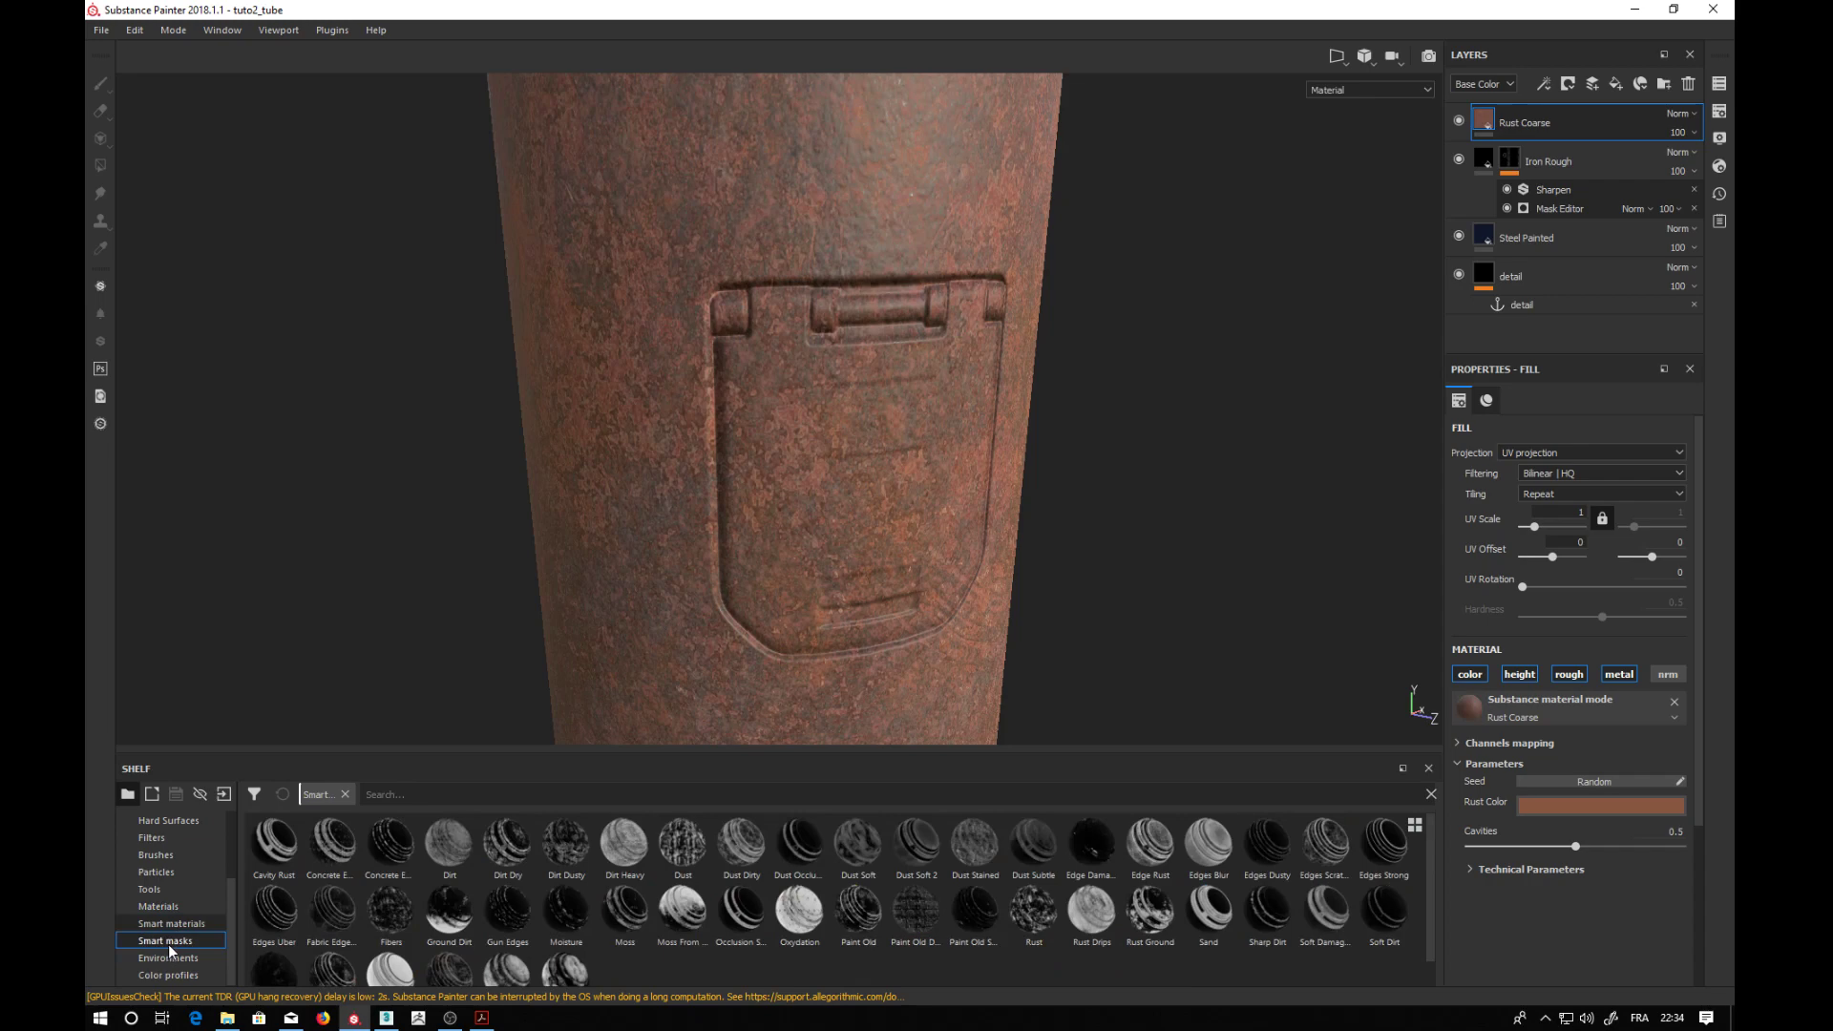
pyautogui.click(170, 923)
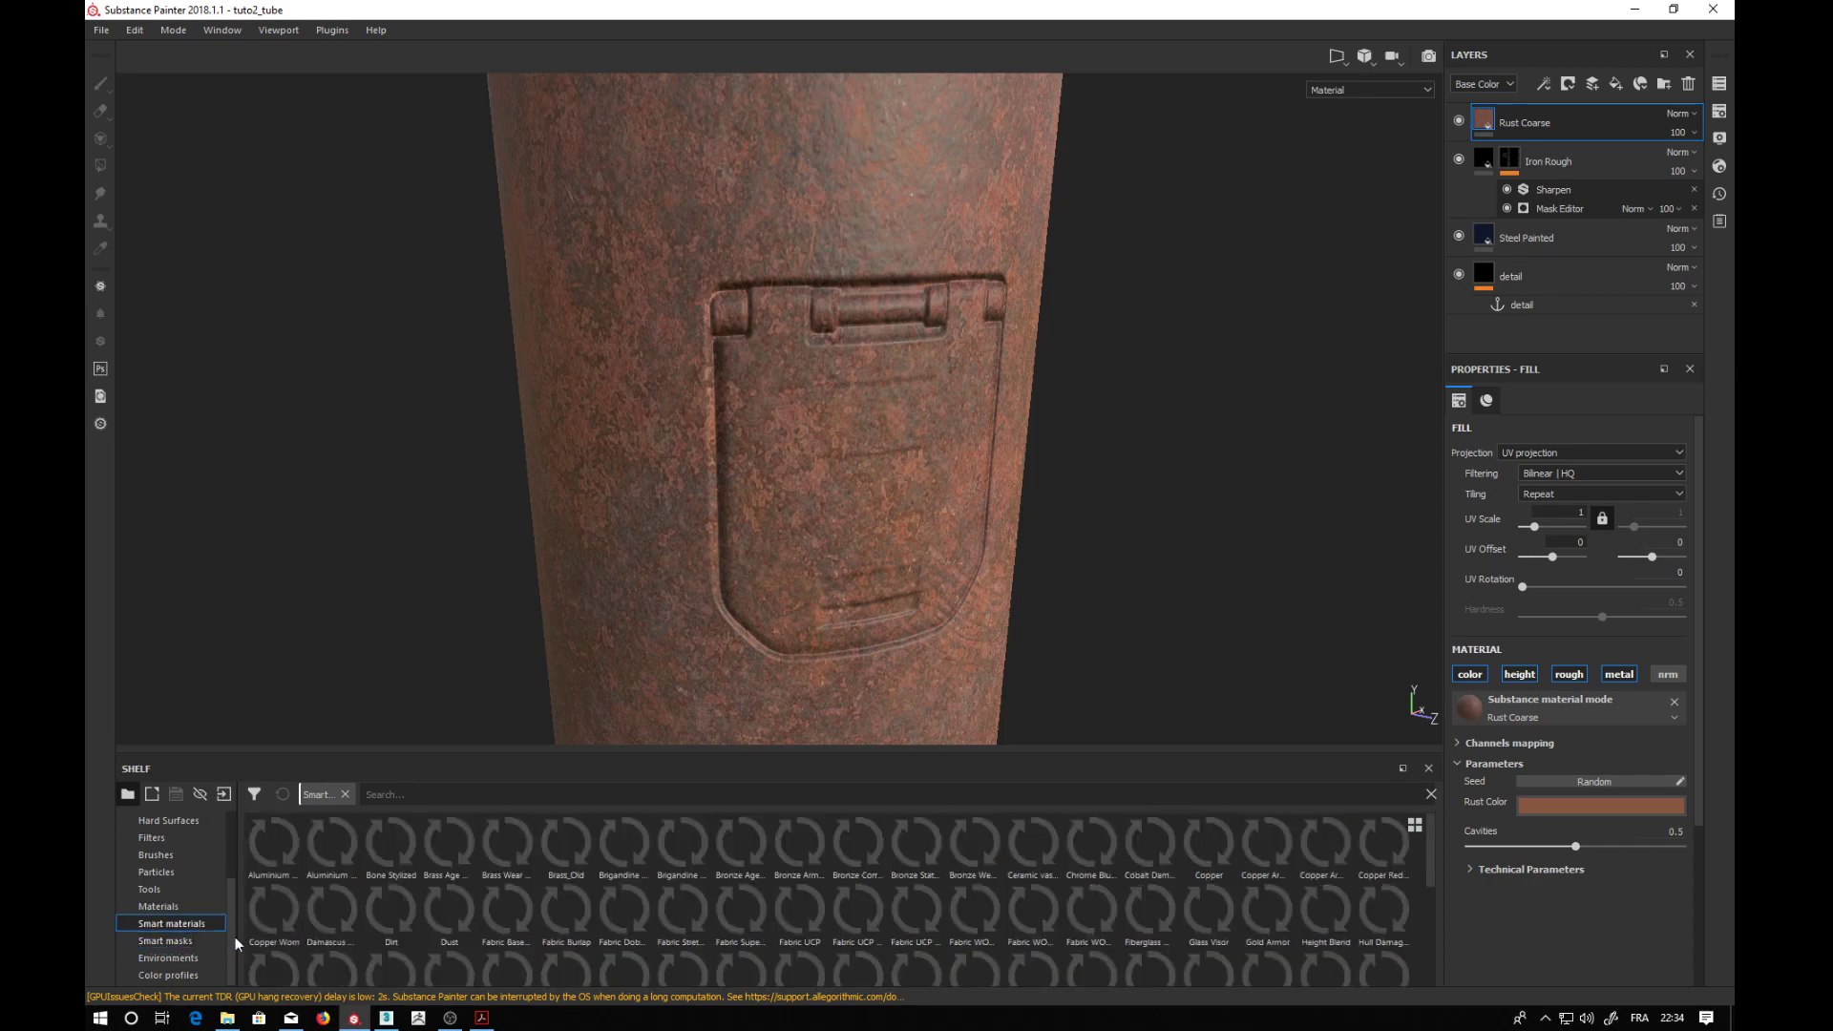
pyautogui.click(185, 941)
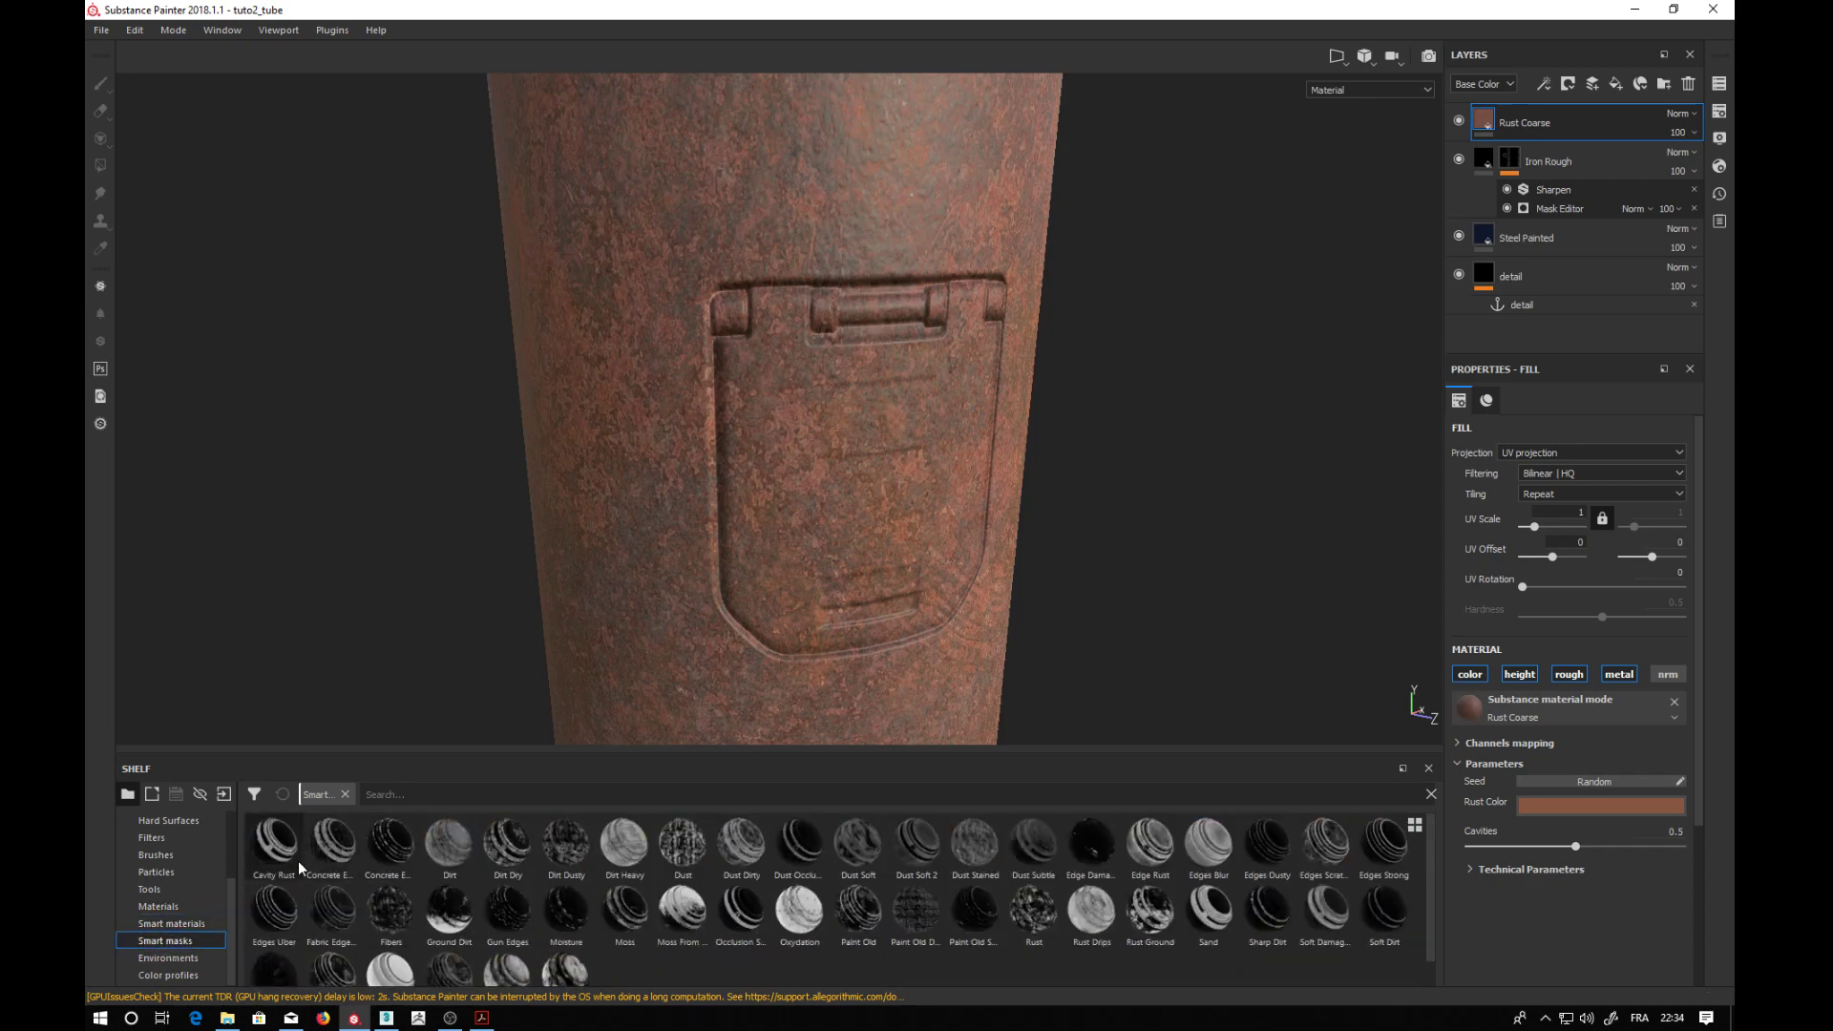
pyautogui.moveTo(272, 852)
pyautogui.mouseDown()
pyautogui.moveTo(1607, 91)
pyautogui.moveTo(1601, 128)
pyautogui.mouseUp()
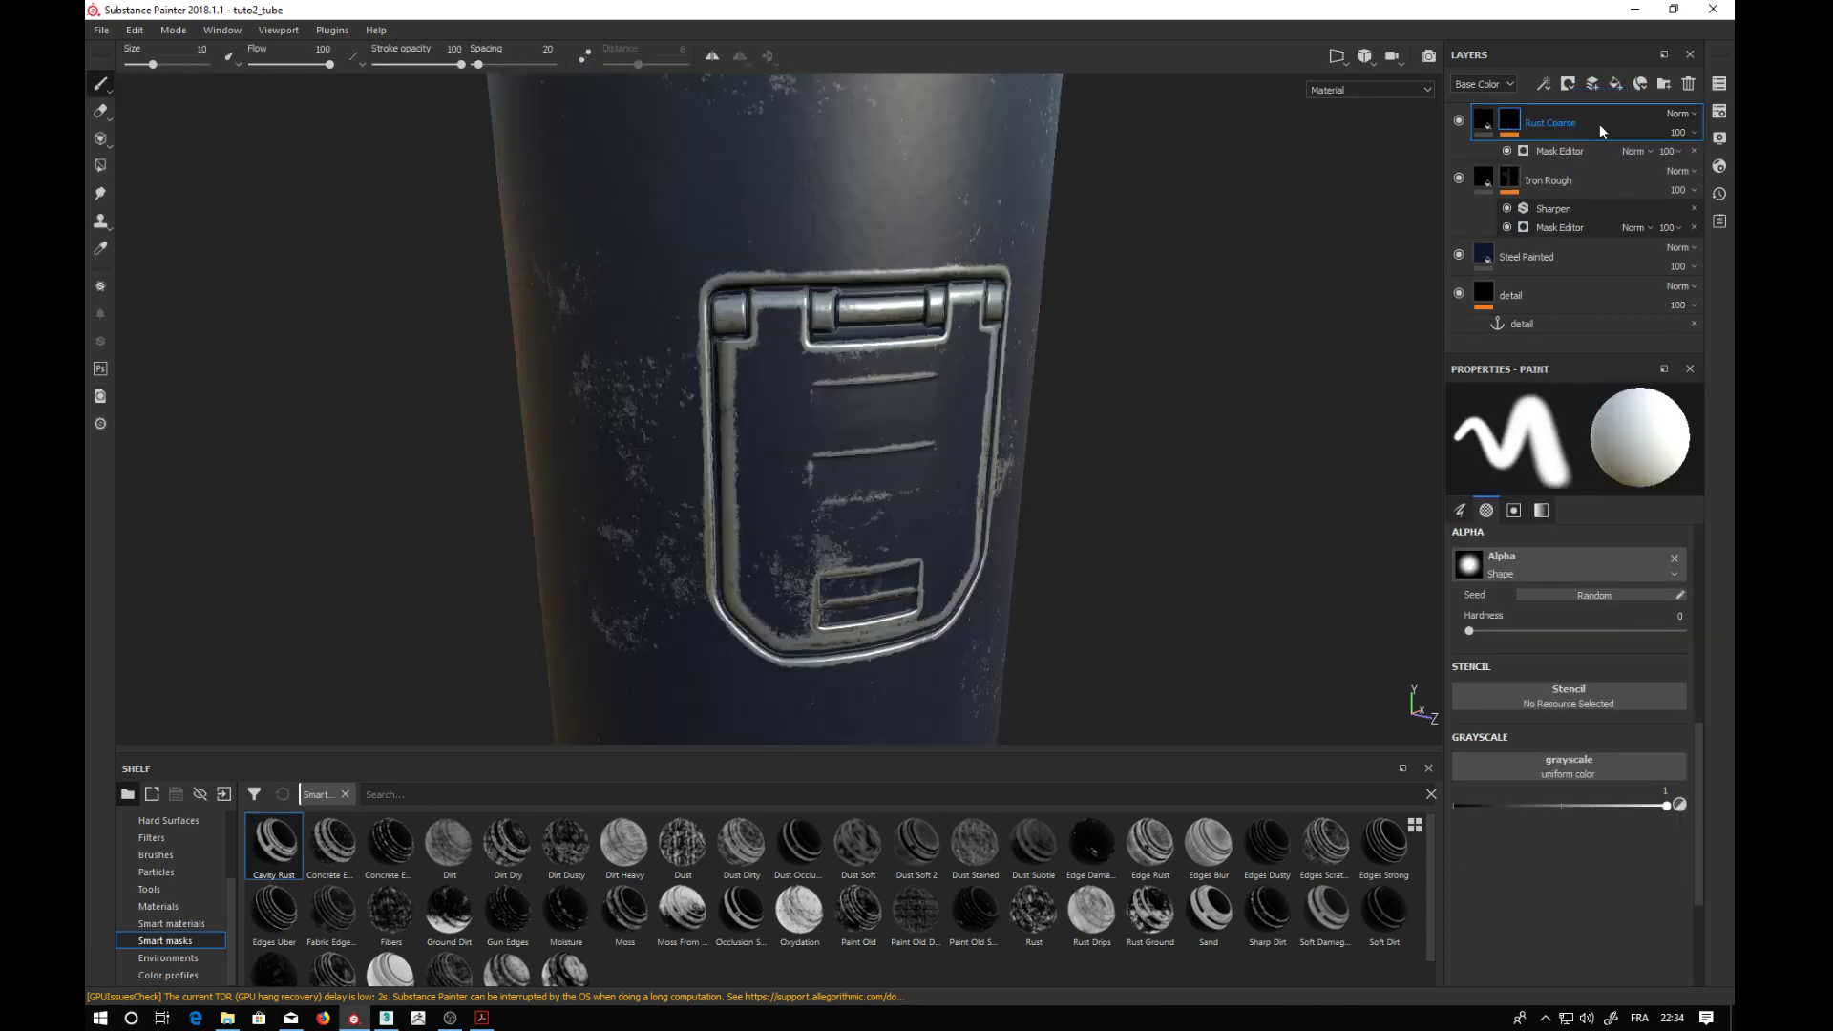
pyautogui.moveTo(1106, 527)
pyautogui.keyDown('alt'); pyautogui.mouseDown()
pyautogui.moveTo(1125, 553)
pyautogui.moveTo(1114, 501)
pyautogui.mouseUp(); pyautogui.keyUp('alt')
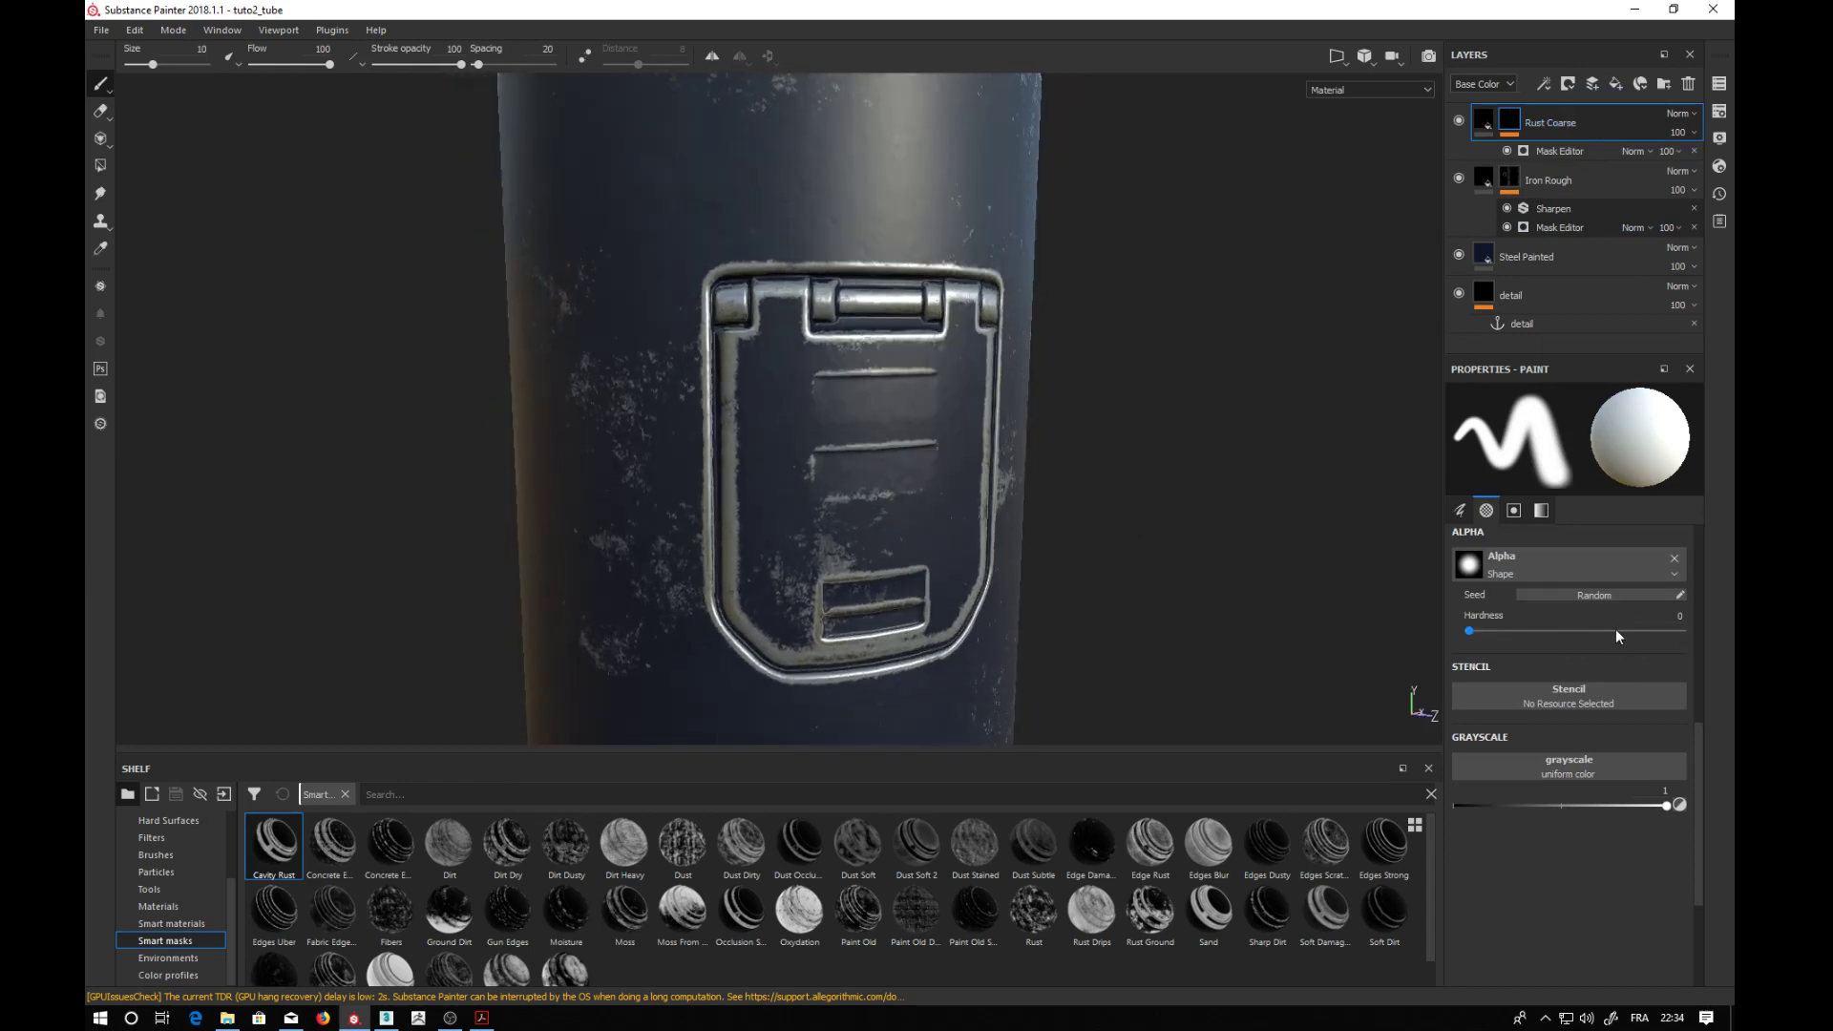
# - Assign the detail anchor point to the Micro Normal input of the Rust Coarse Mask Editor, with Normal as its referenced channel
pyautogui.click(1567, 152)
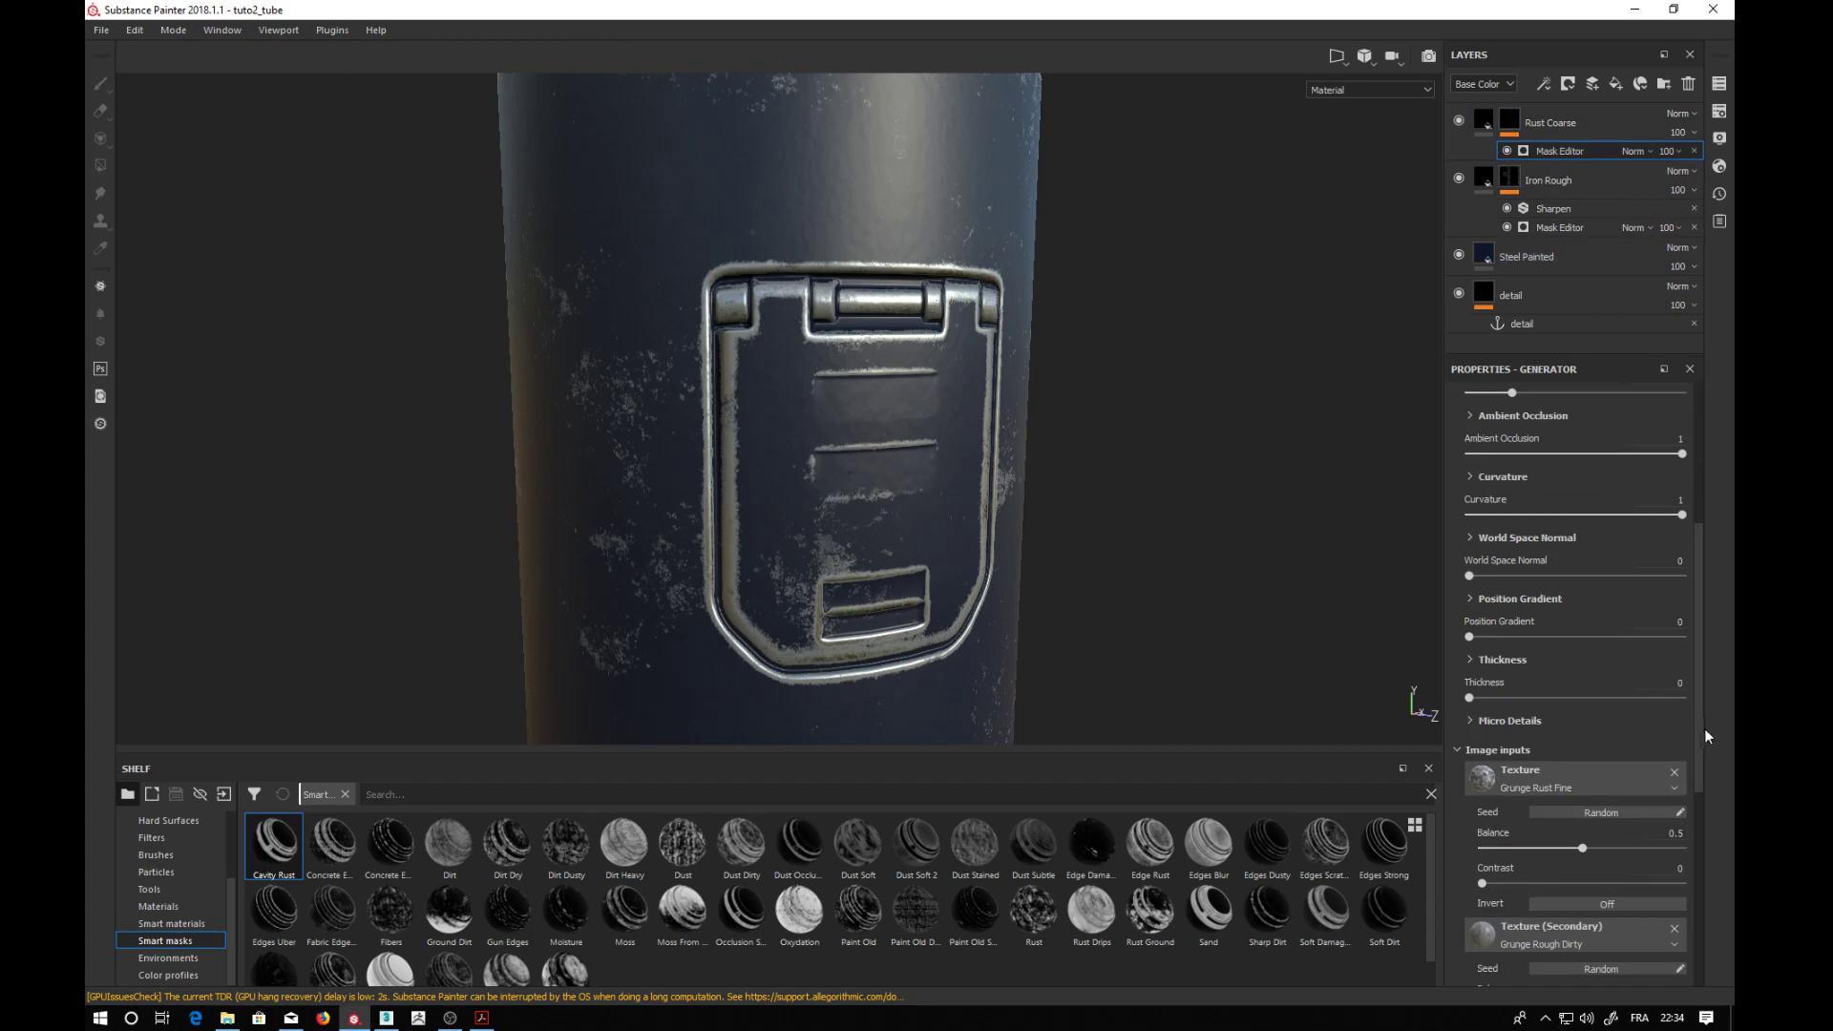
pyautogui.moveTo(1704, 729); pyautogui.dragTo(1696, 952)
pyautogui.click(1573, 882)
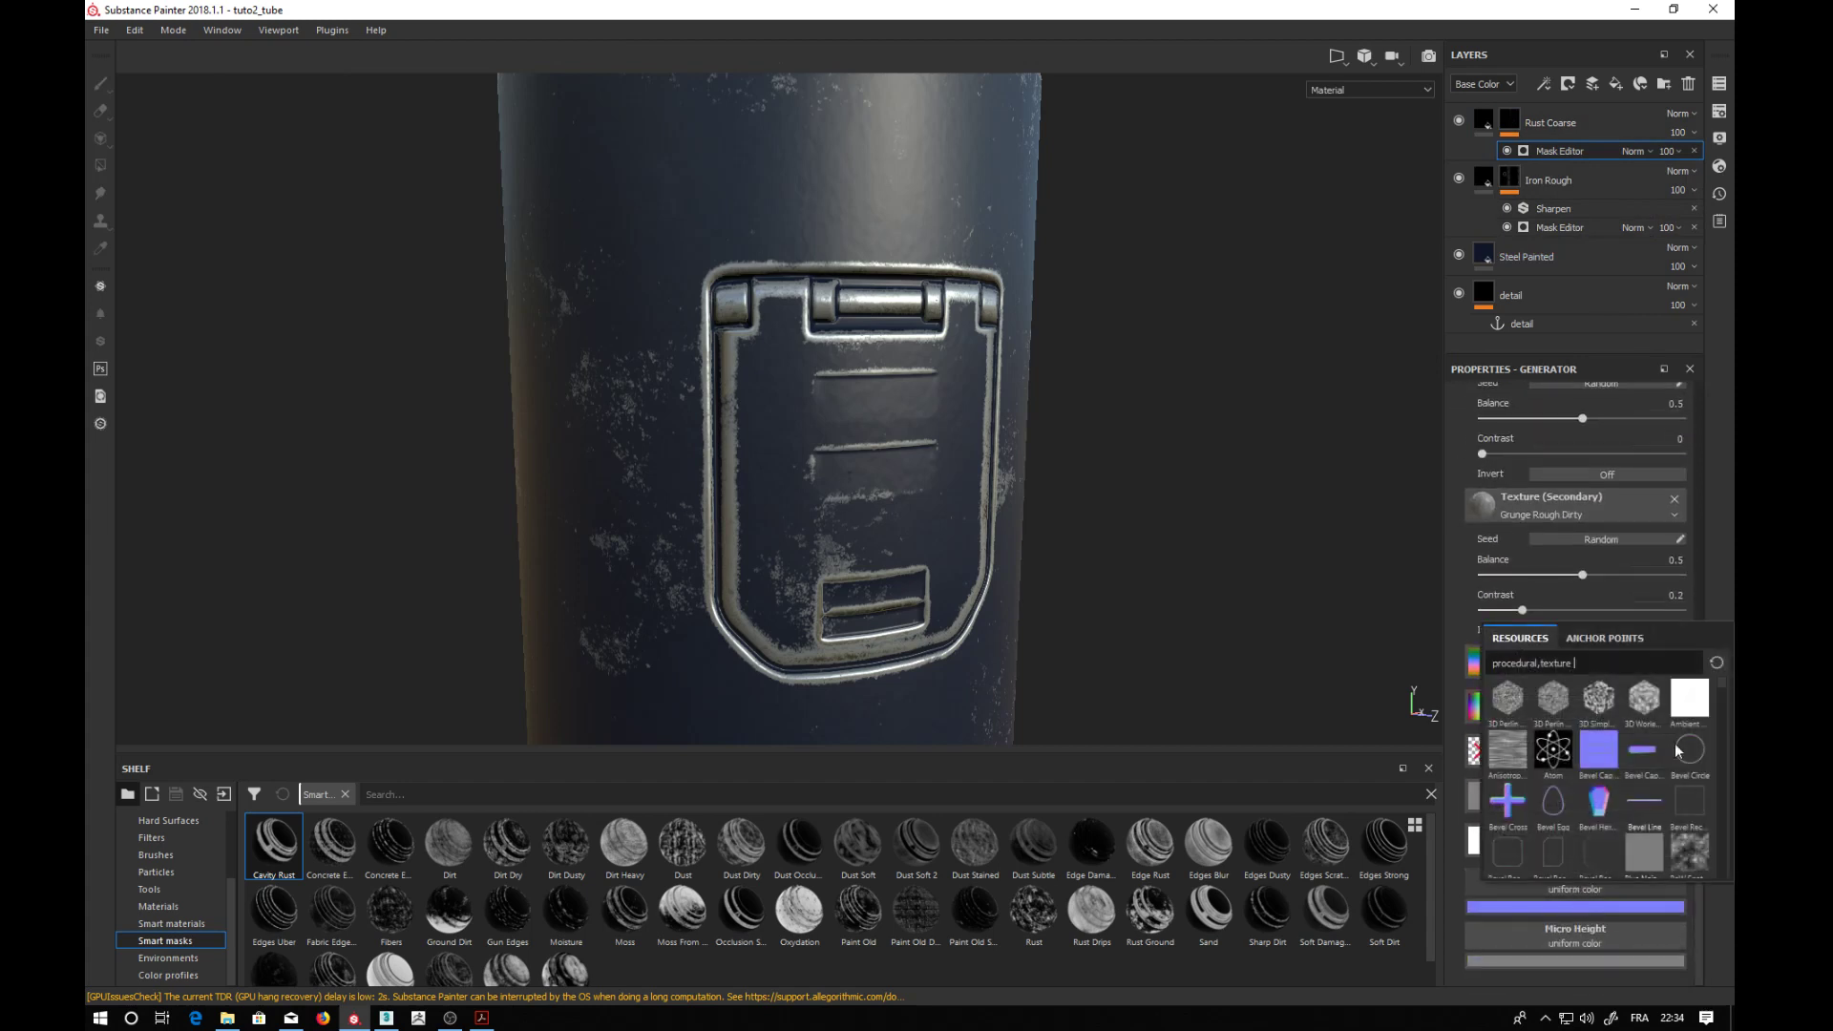
pyautogui.click(1622, 641)
pyautogui.click(1493, 667)
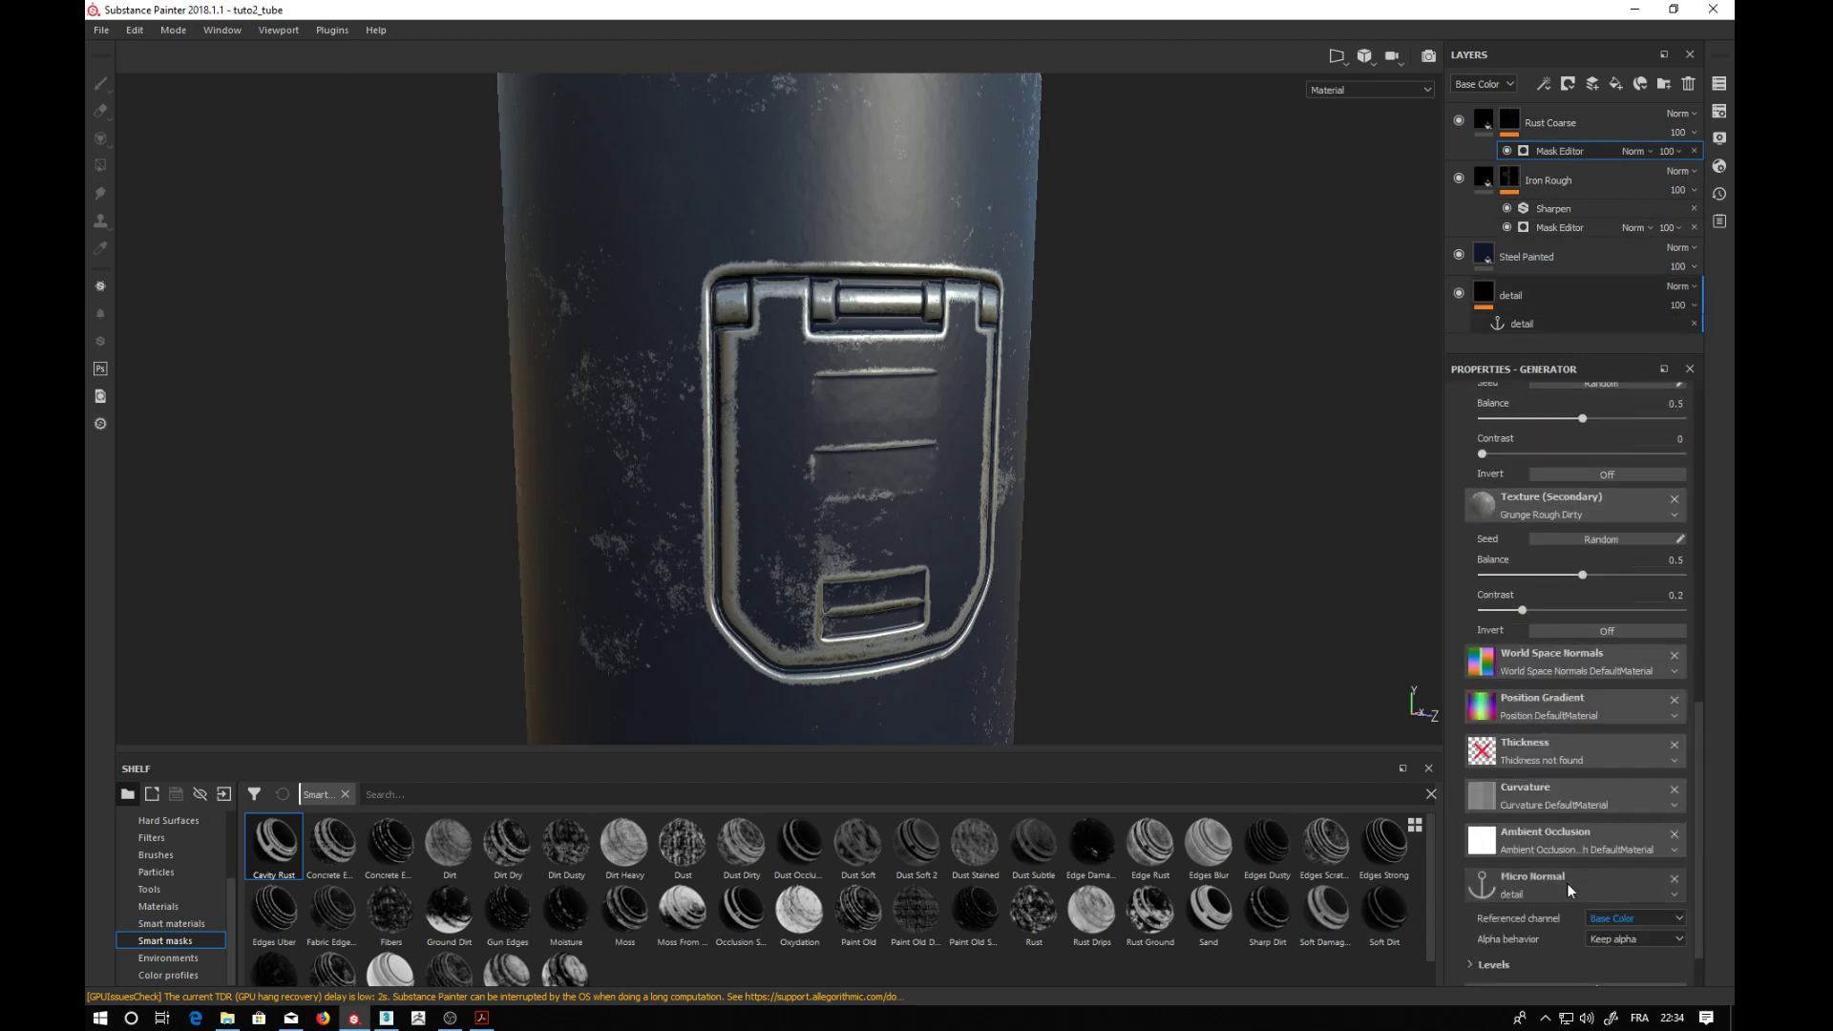
pyautogui.click(1602, 919)
pyautogui.click(1592, 940)
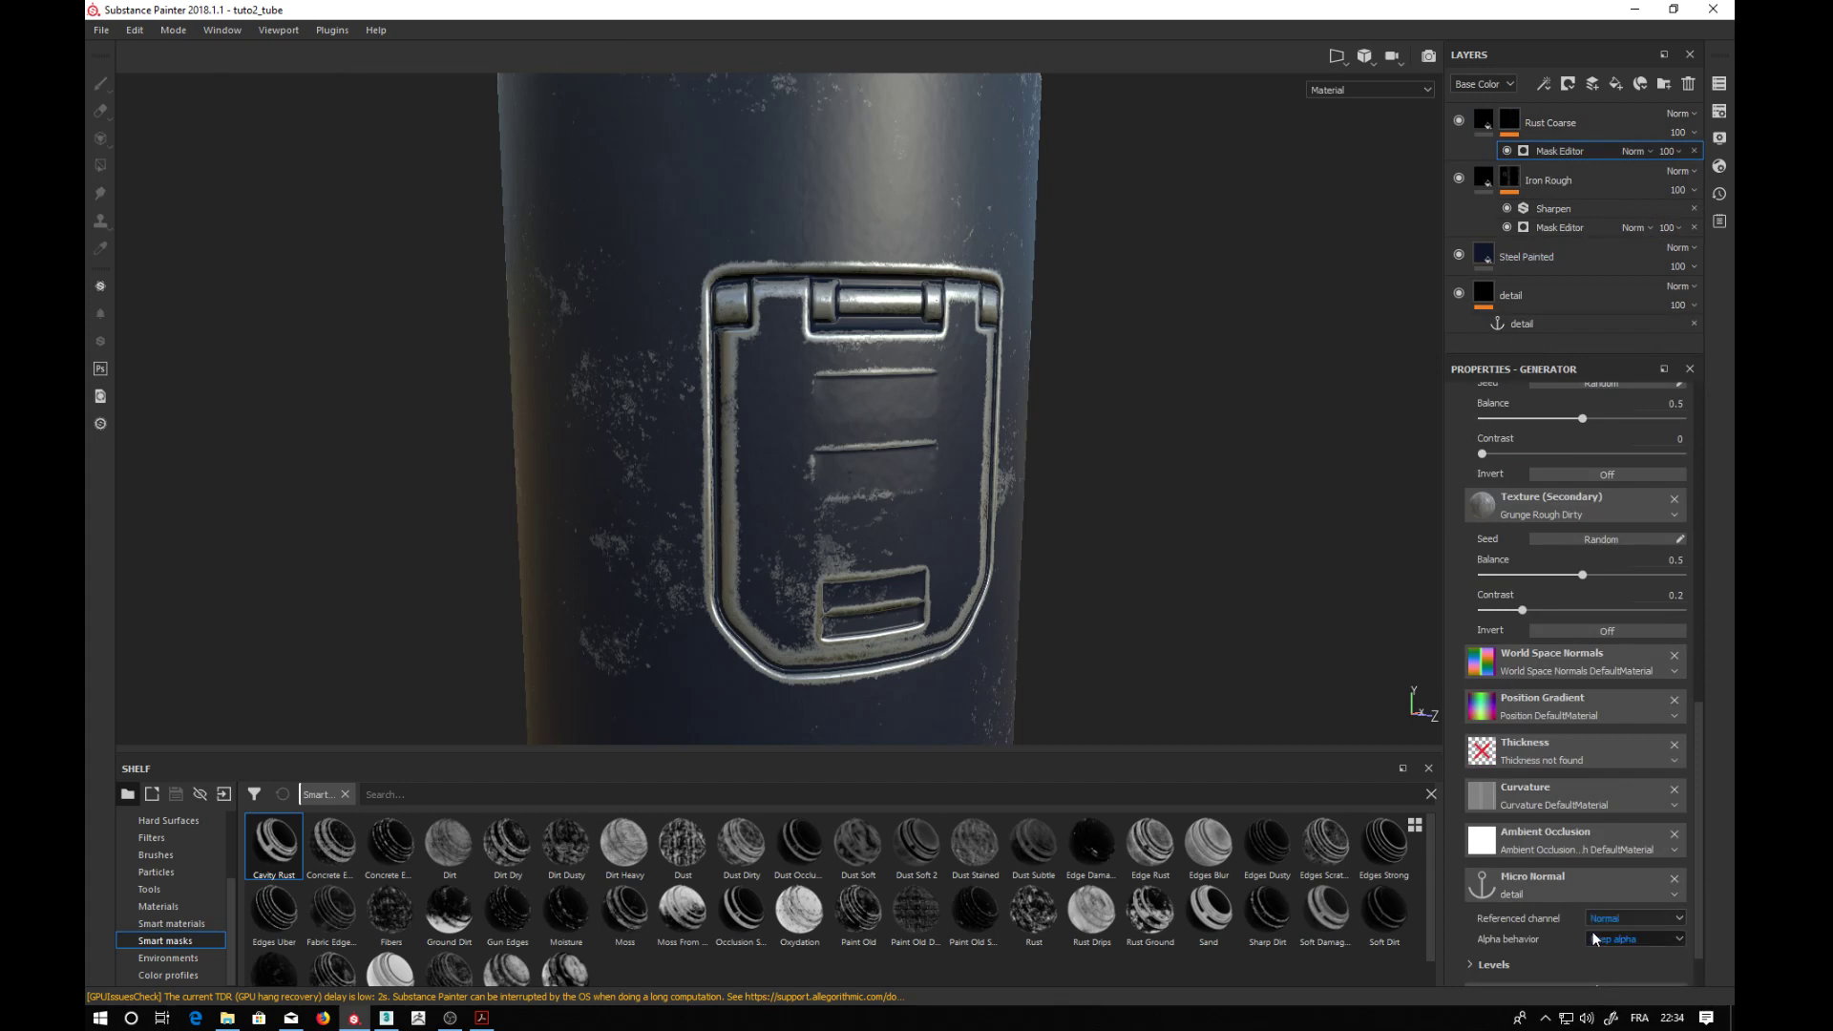
pyautogui.scroll(-2, 1699, 714)
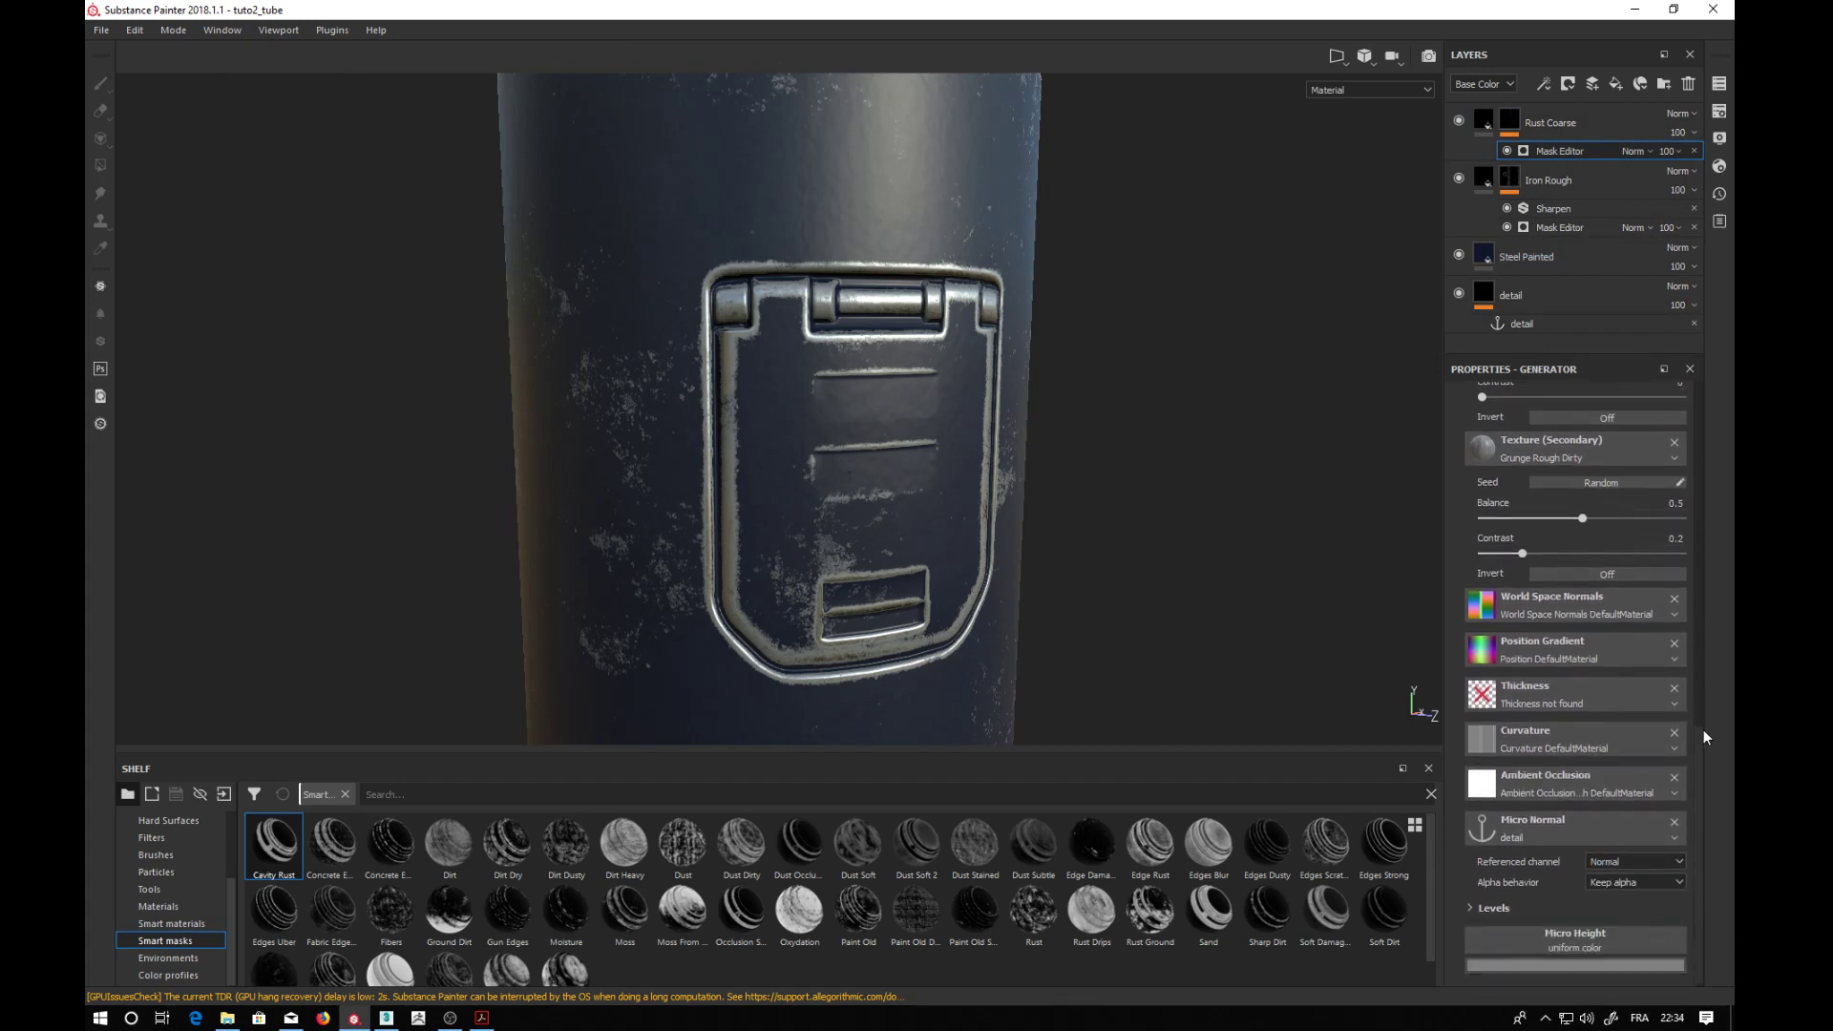
# - Enable Micro Normal in the Micro Details parameters of the Rust Coarse Mask Editor and inspect the rust on the hatch
pyautogui.moveTo(1702, 730); pyautogui.dragTo(1704, 614)
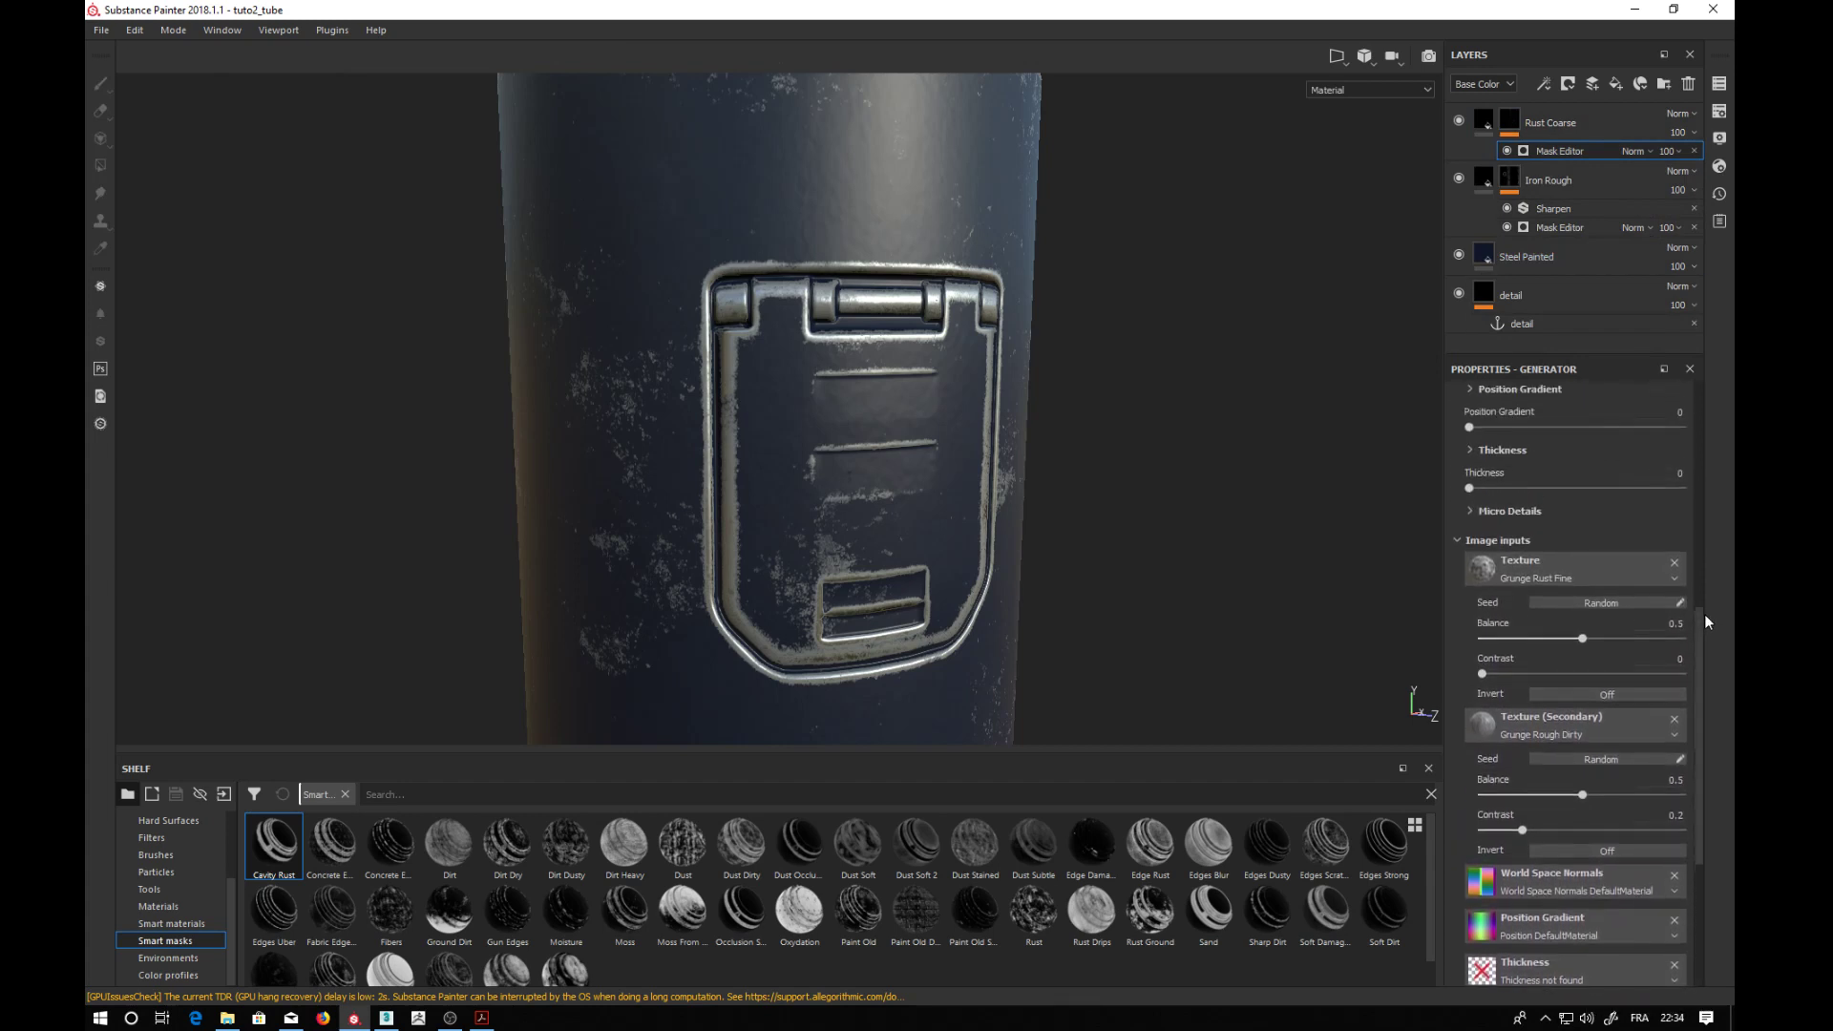
pyautogui.click(1473, 509)
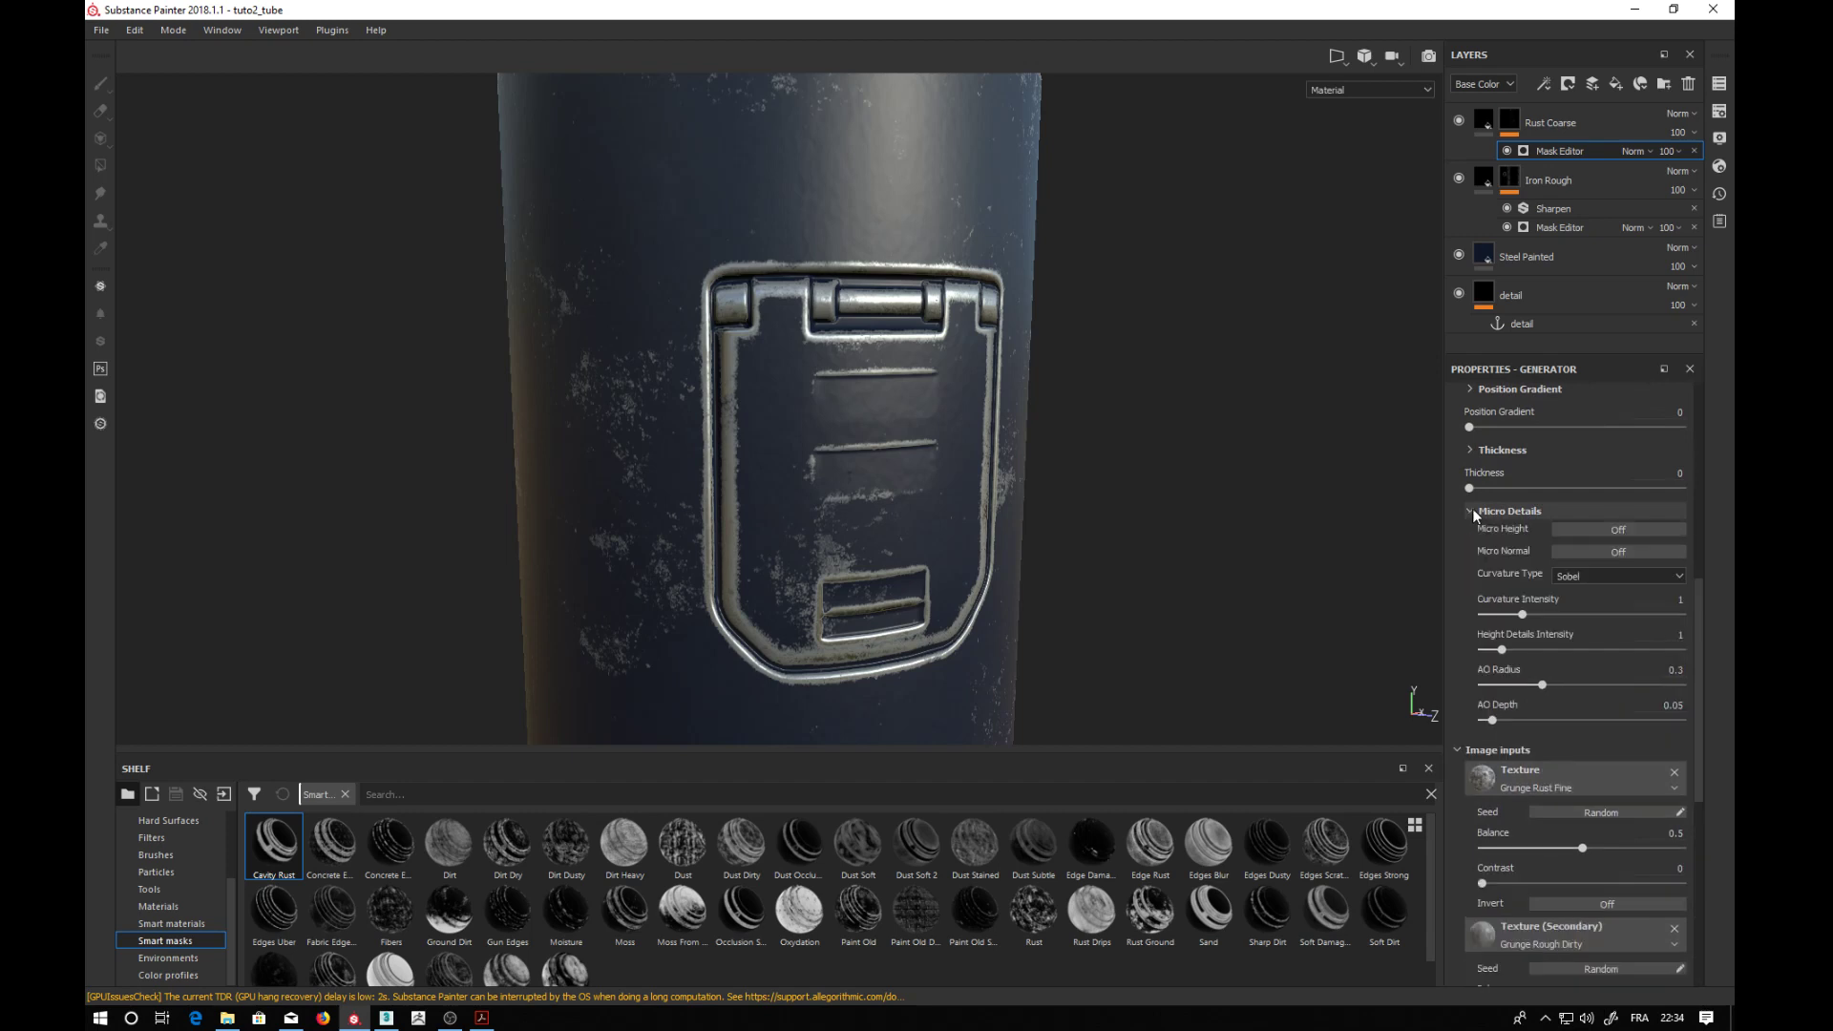
pyautogui.click(1582, 551)
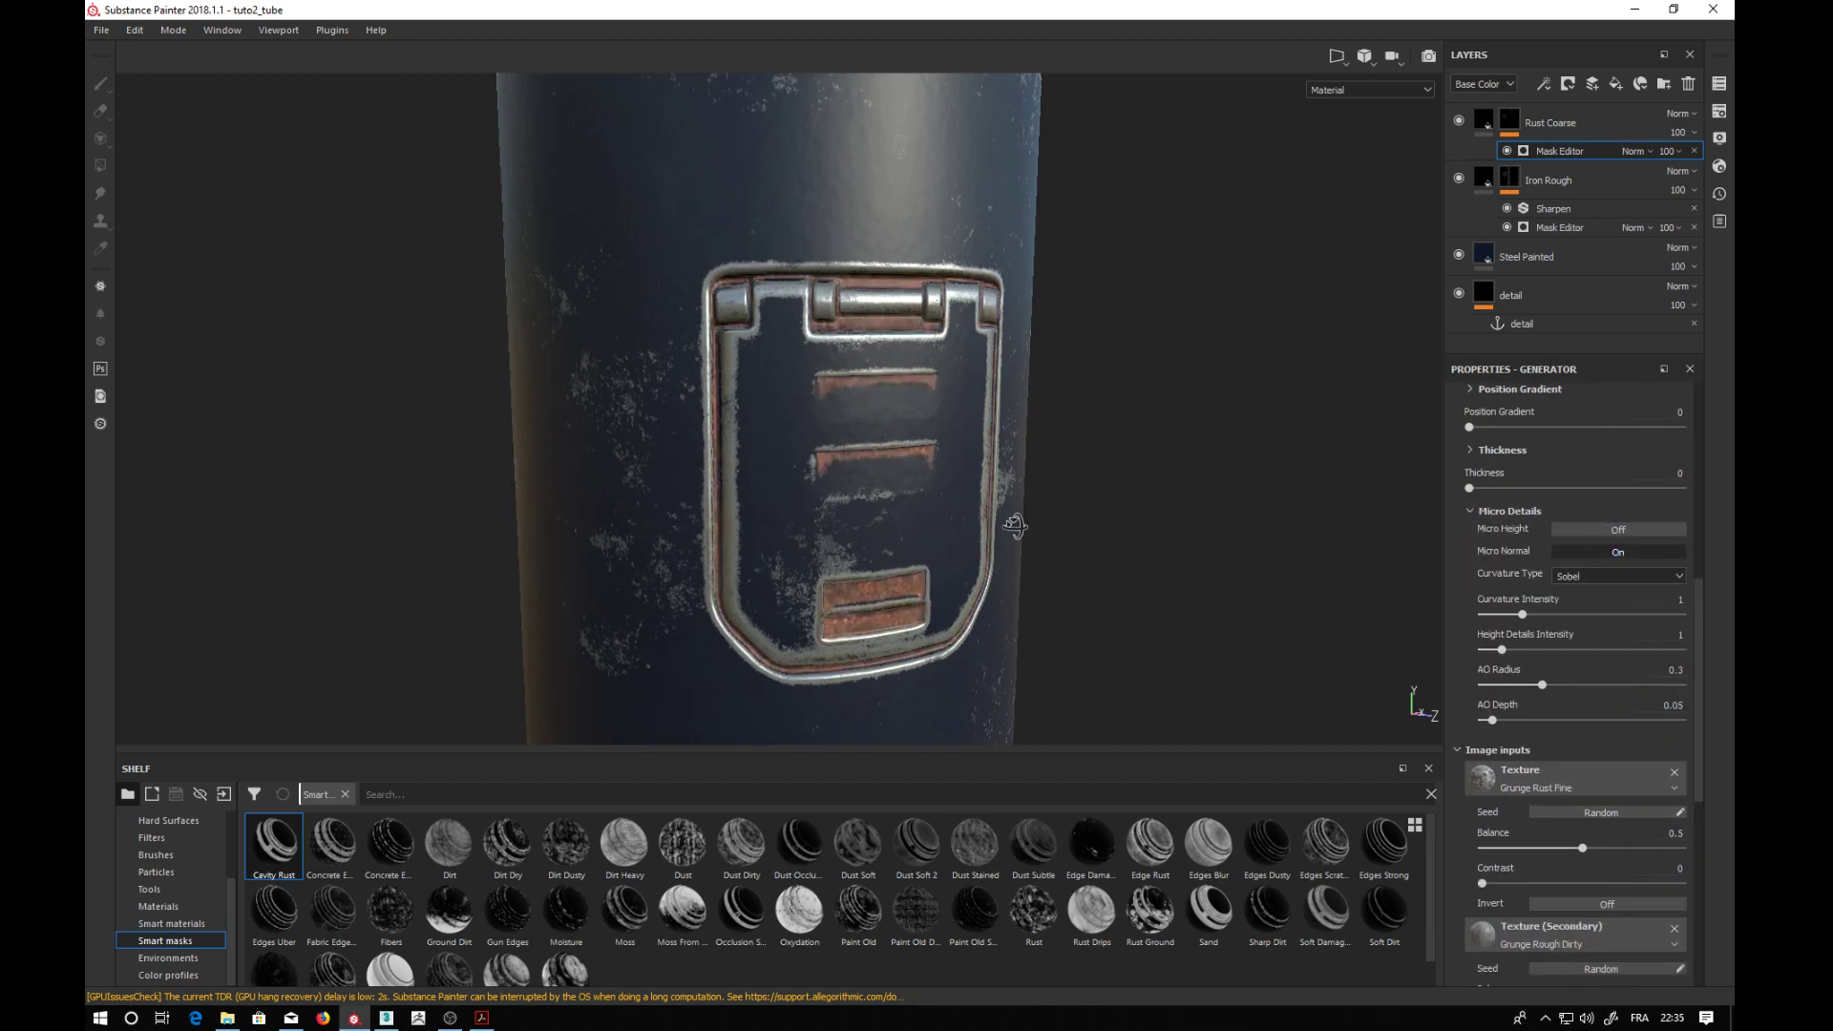
pyautogui.moveTo(1015, 526)
pyautogui.keyDown('alt'); pyautogui.mouseDown()
pyautogui.moveTo(988, 563)
pyautogui.moveTo(849, 563)
pyautogui.moveTo(902, 575)
pyautogui.moveTo(1044, 531)
pyautogui.mouseUp(); pyautogui.keyUp('alt')
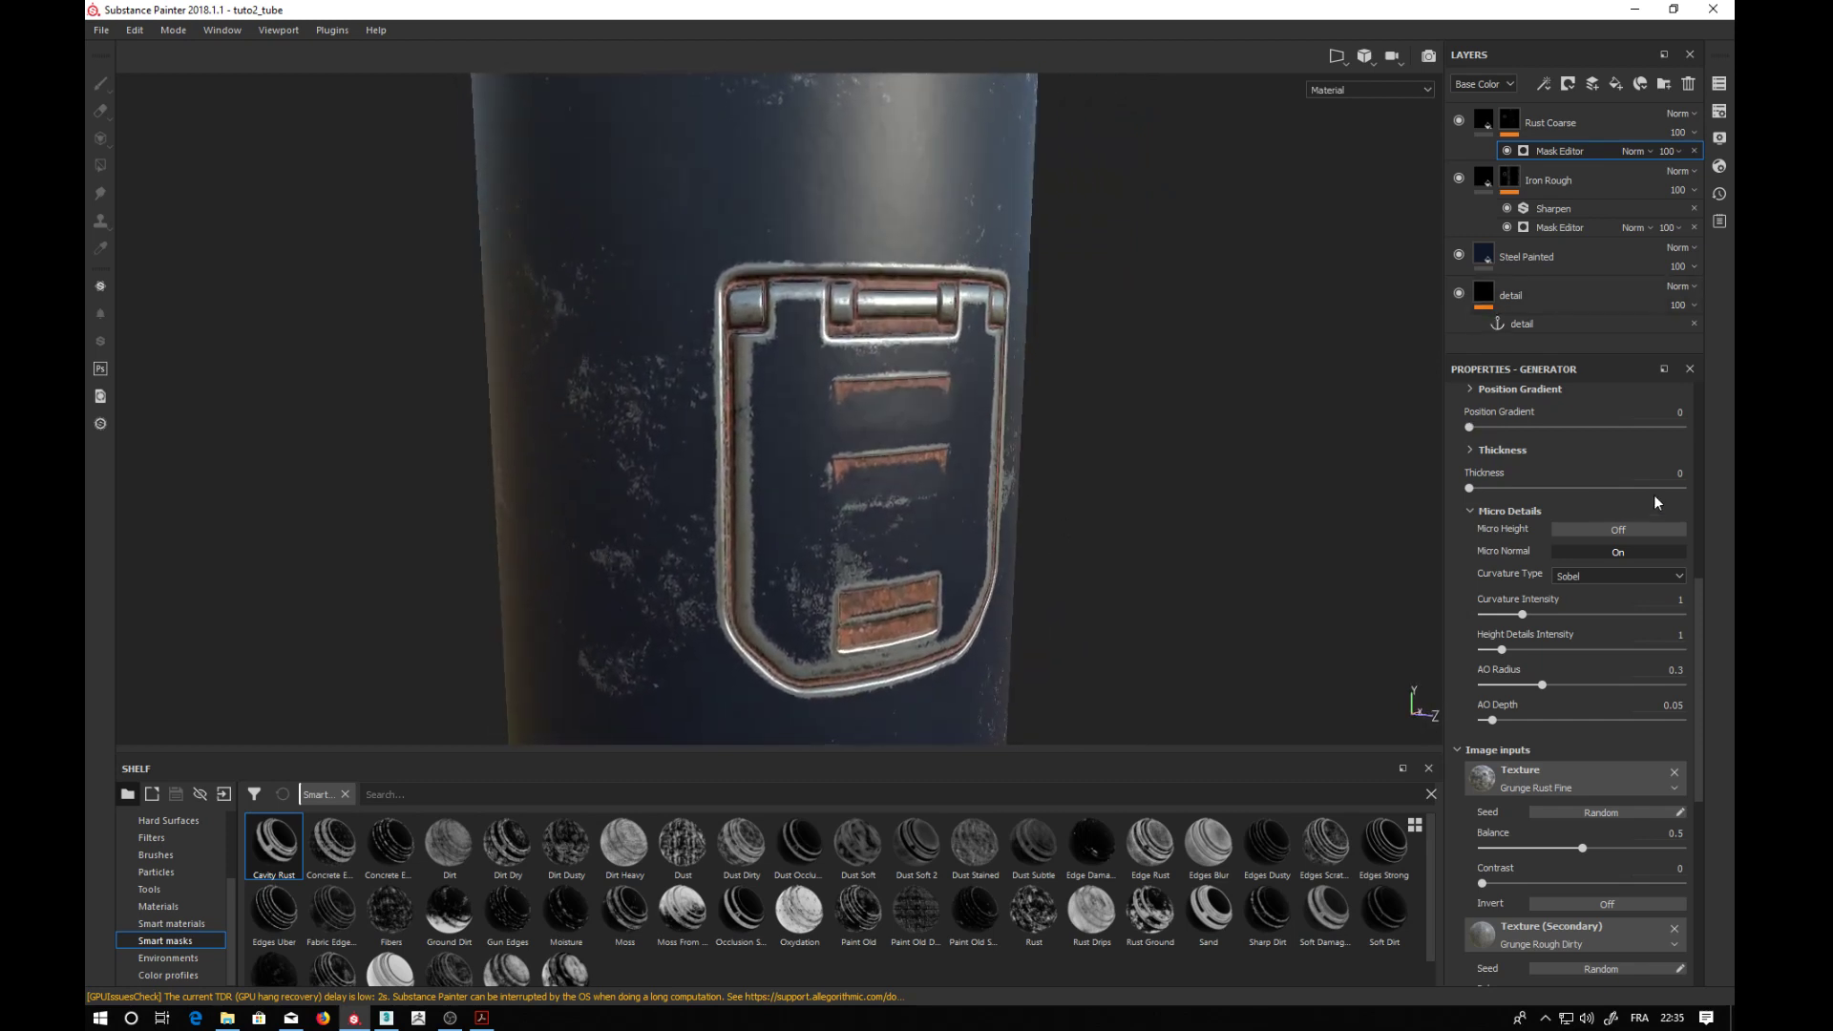
# - Reduce the Rust Coarse layer's opacity to 22 and check the subtler rust on the hatch
pyautogui.moveTo(1698, 552); pyautogui.dragTo(1703, 422)
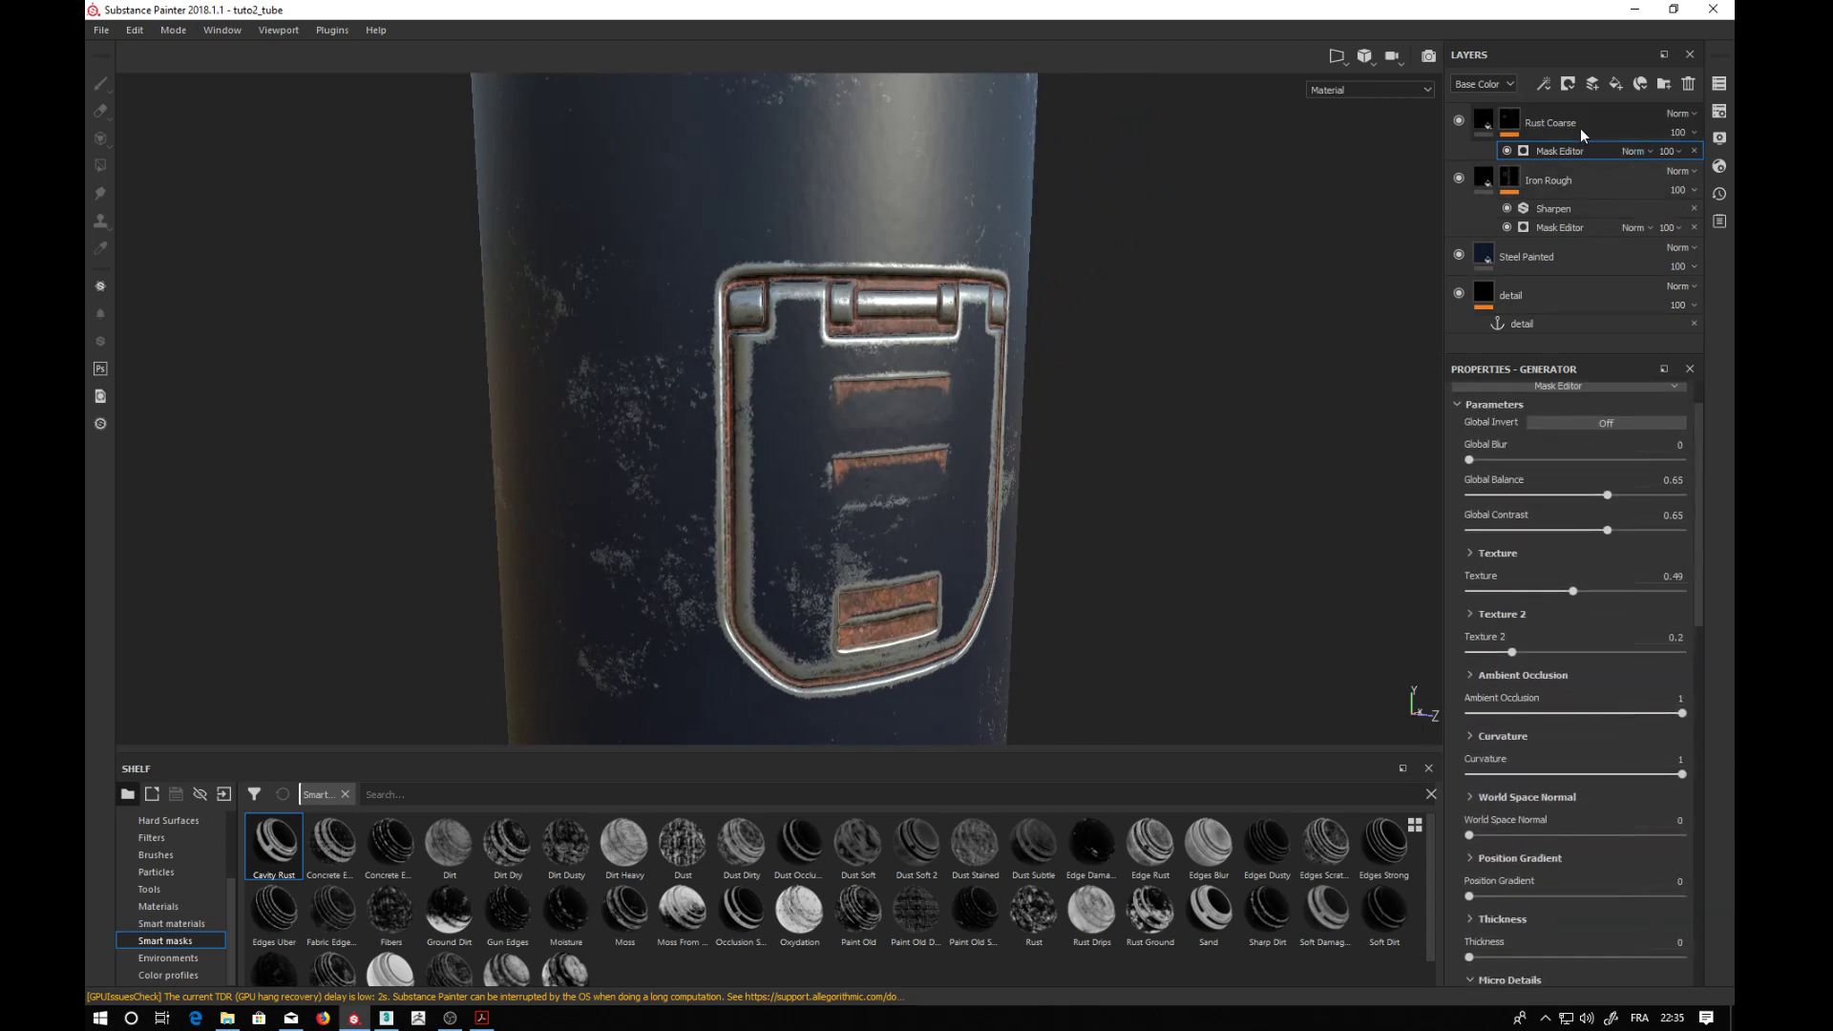
pyautogui.click(1510, 121)
pyautogui.click(1485, 121)
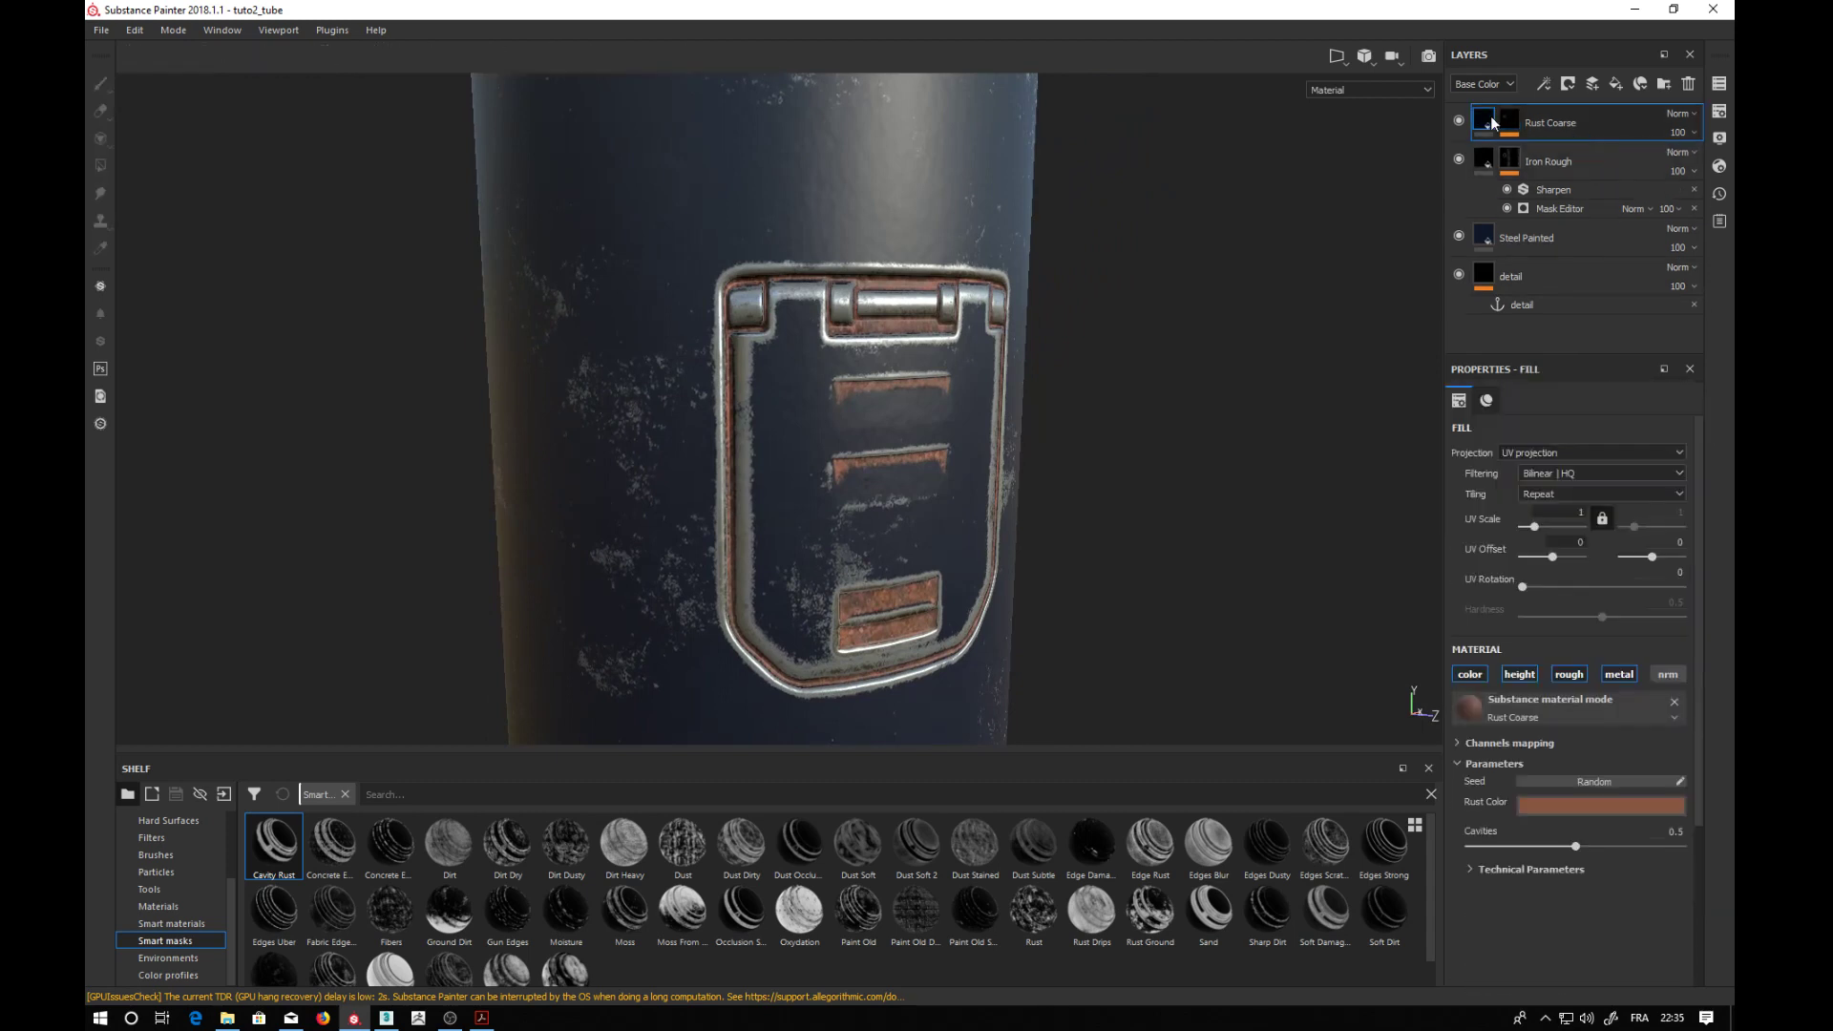
pyautogui.click(1677, 132)
pyautogui.click(1678, 165)
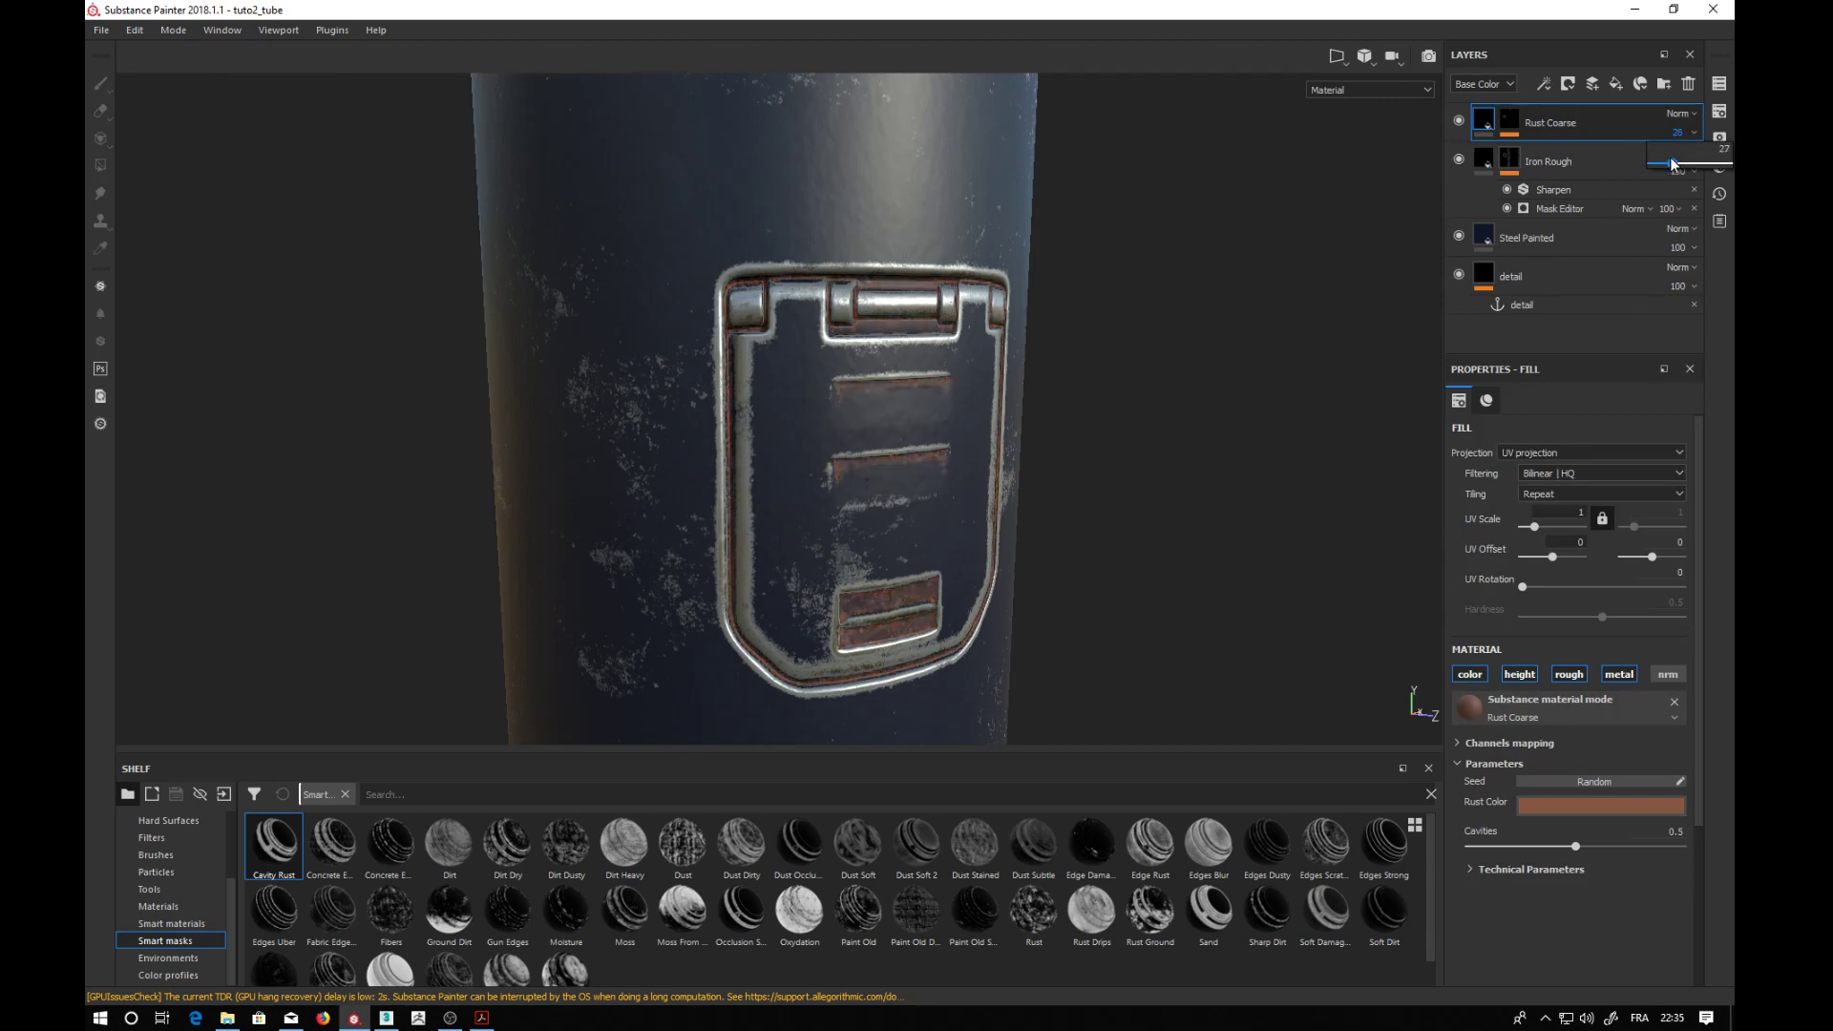
pyautogui.moveTo(1671, 164); pyautogui.dragTo(1669, 164)
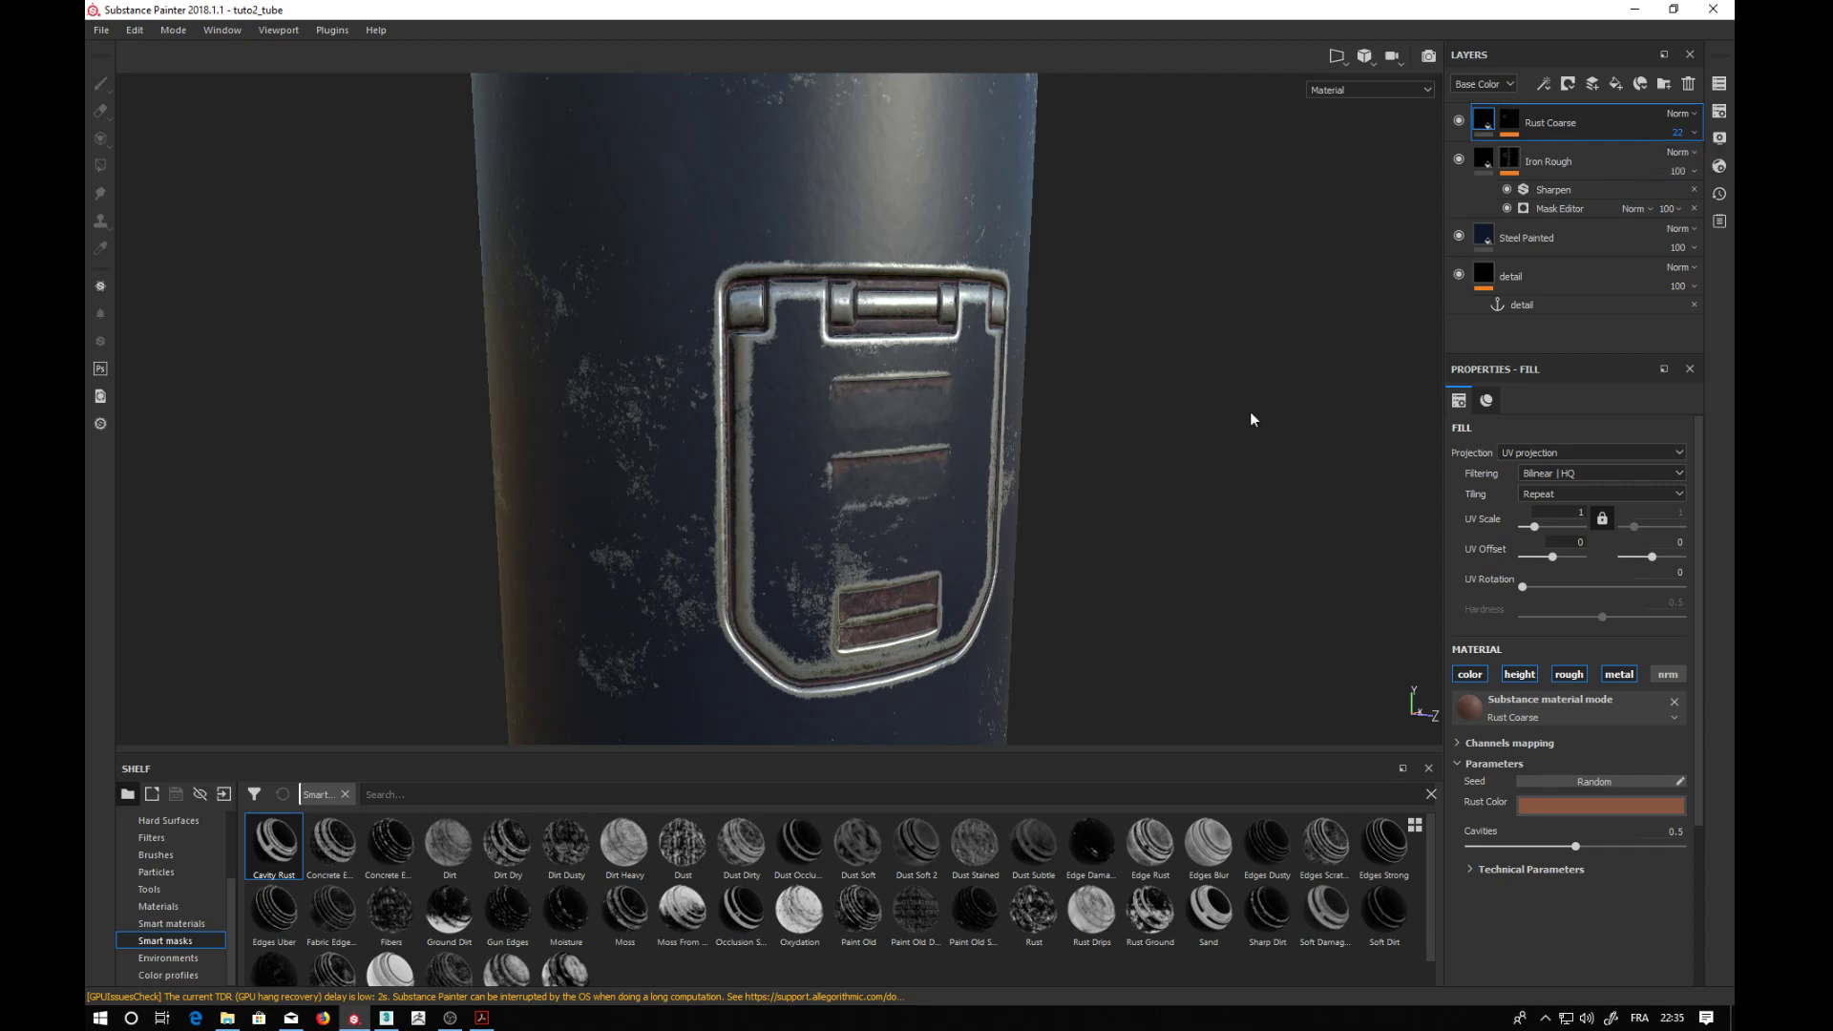
pyautogui.moveTo(1251, 414)
pyautogui.keyDown('alt'); pyautogui.mouseDown()
pyautogui.moveTo(1303, 416)
pyautogui.moveTo(1242, 414)
pyautogui.moveTo(1264, 454)
pyautogui.moveTo(1228, 397)
pyautogui.mouseUp(); pyautogui.keyUp('alt')
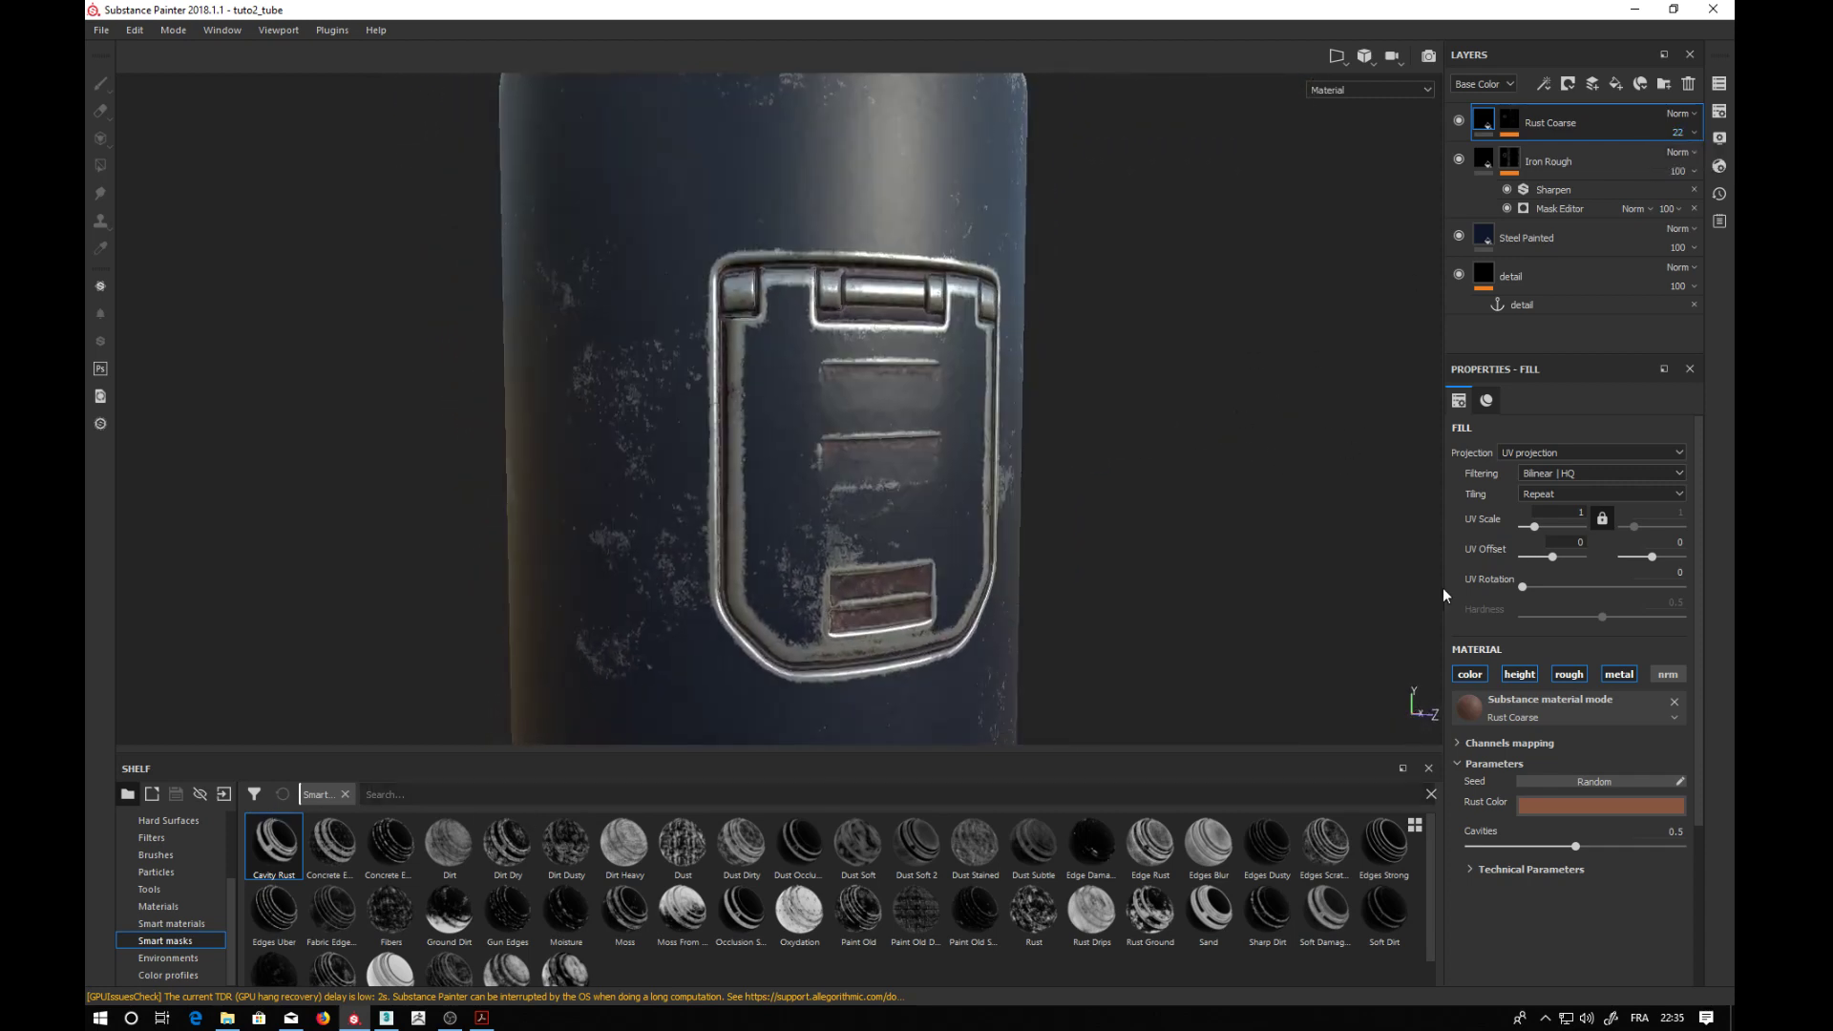
# - Search the shelf for normal resources and load Screw Pozidrive Round as the detail layer brush's Normal input
pyautogui.click(1561, 277)
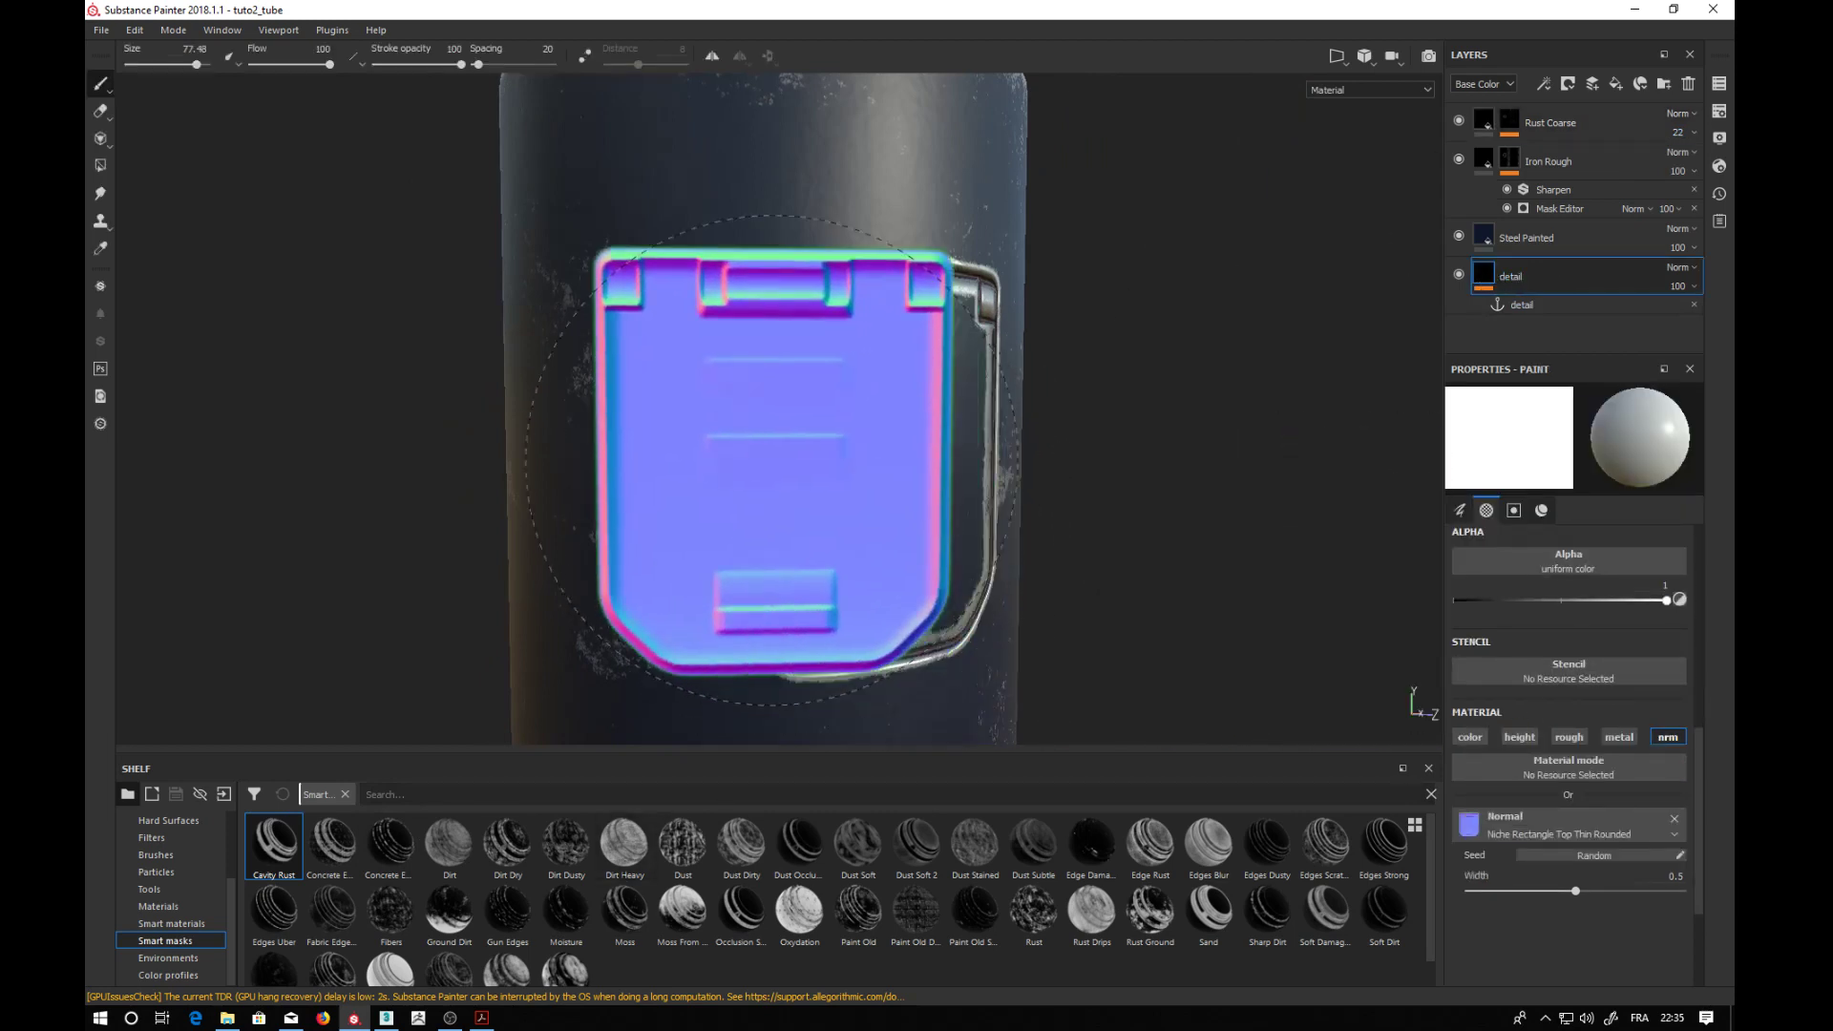
pyautogui.keyDown('alt'); pyautogui.moveTo(811, 535); pyautogui.dragTo(964, 535); pyautogui.keyUp('alt')
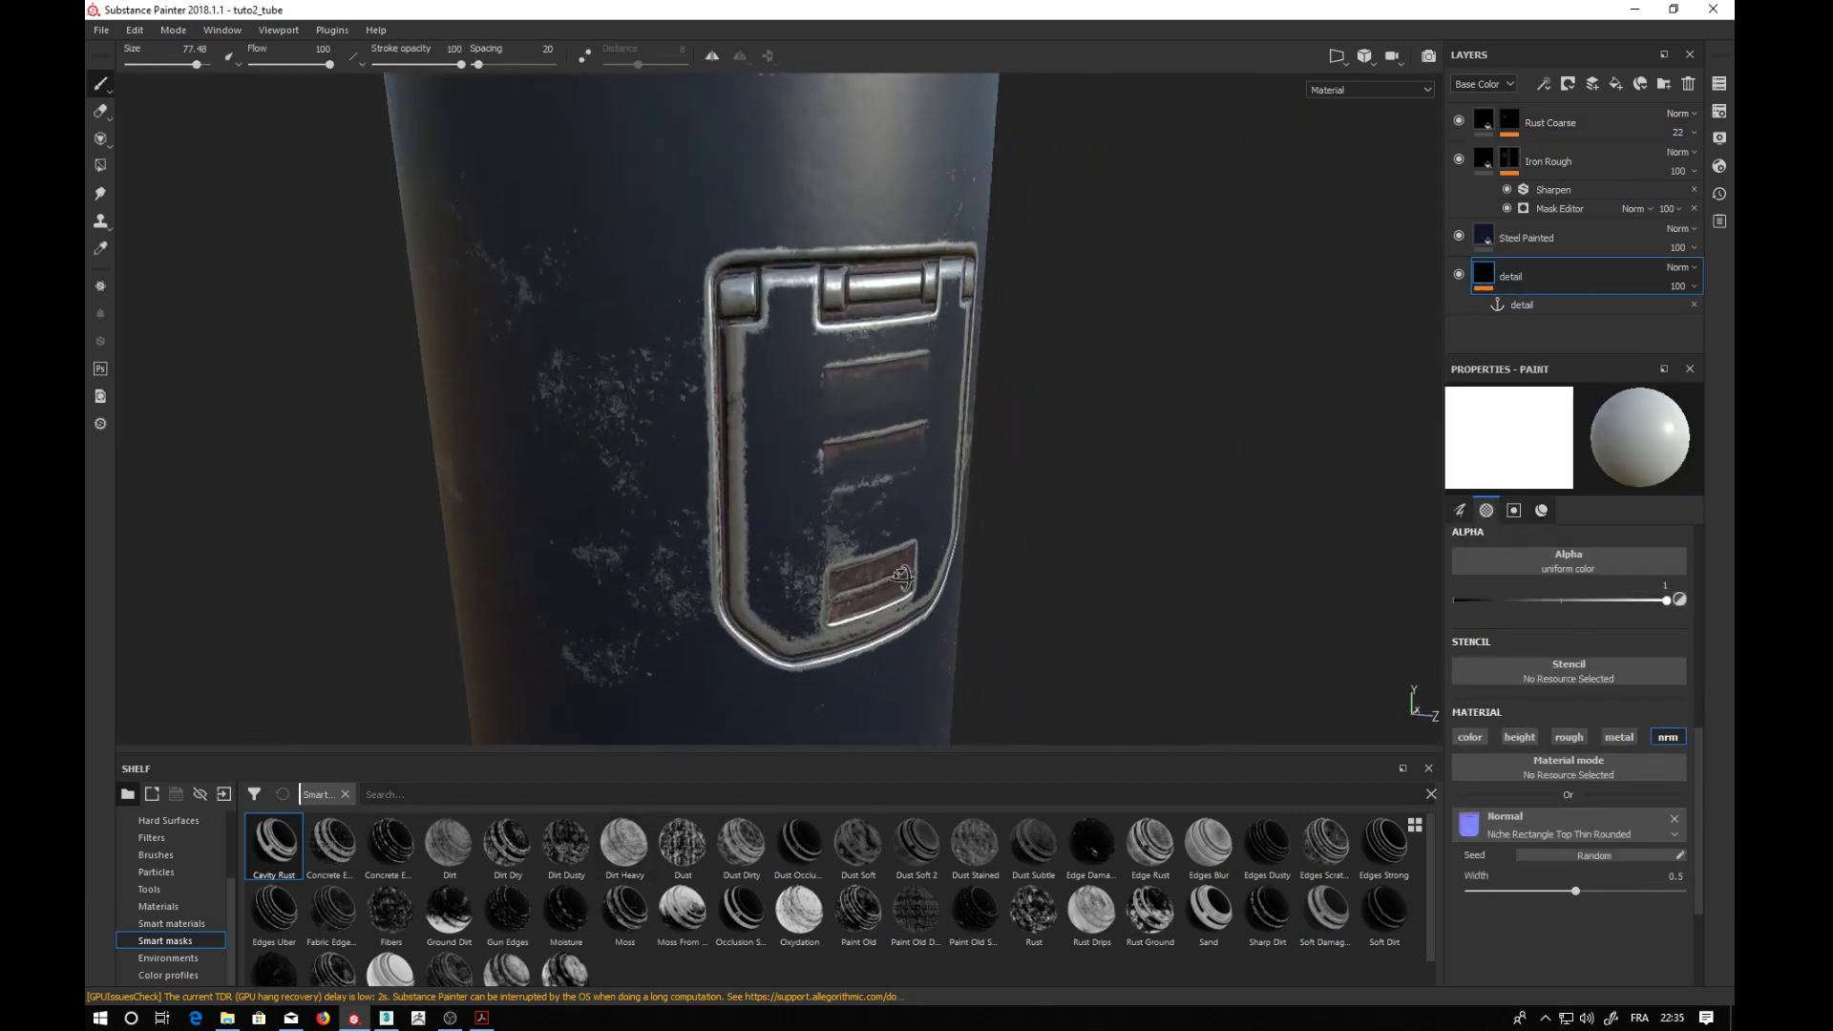
pyautogui.click(344, 794)
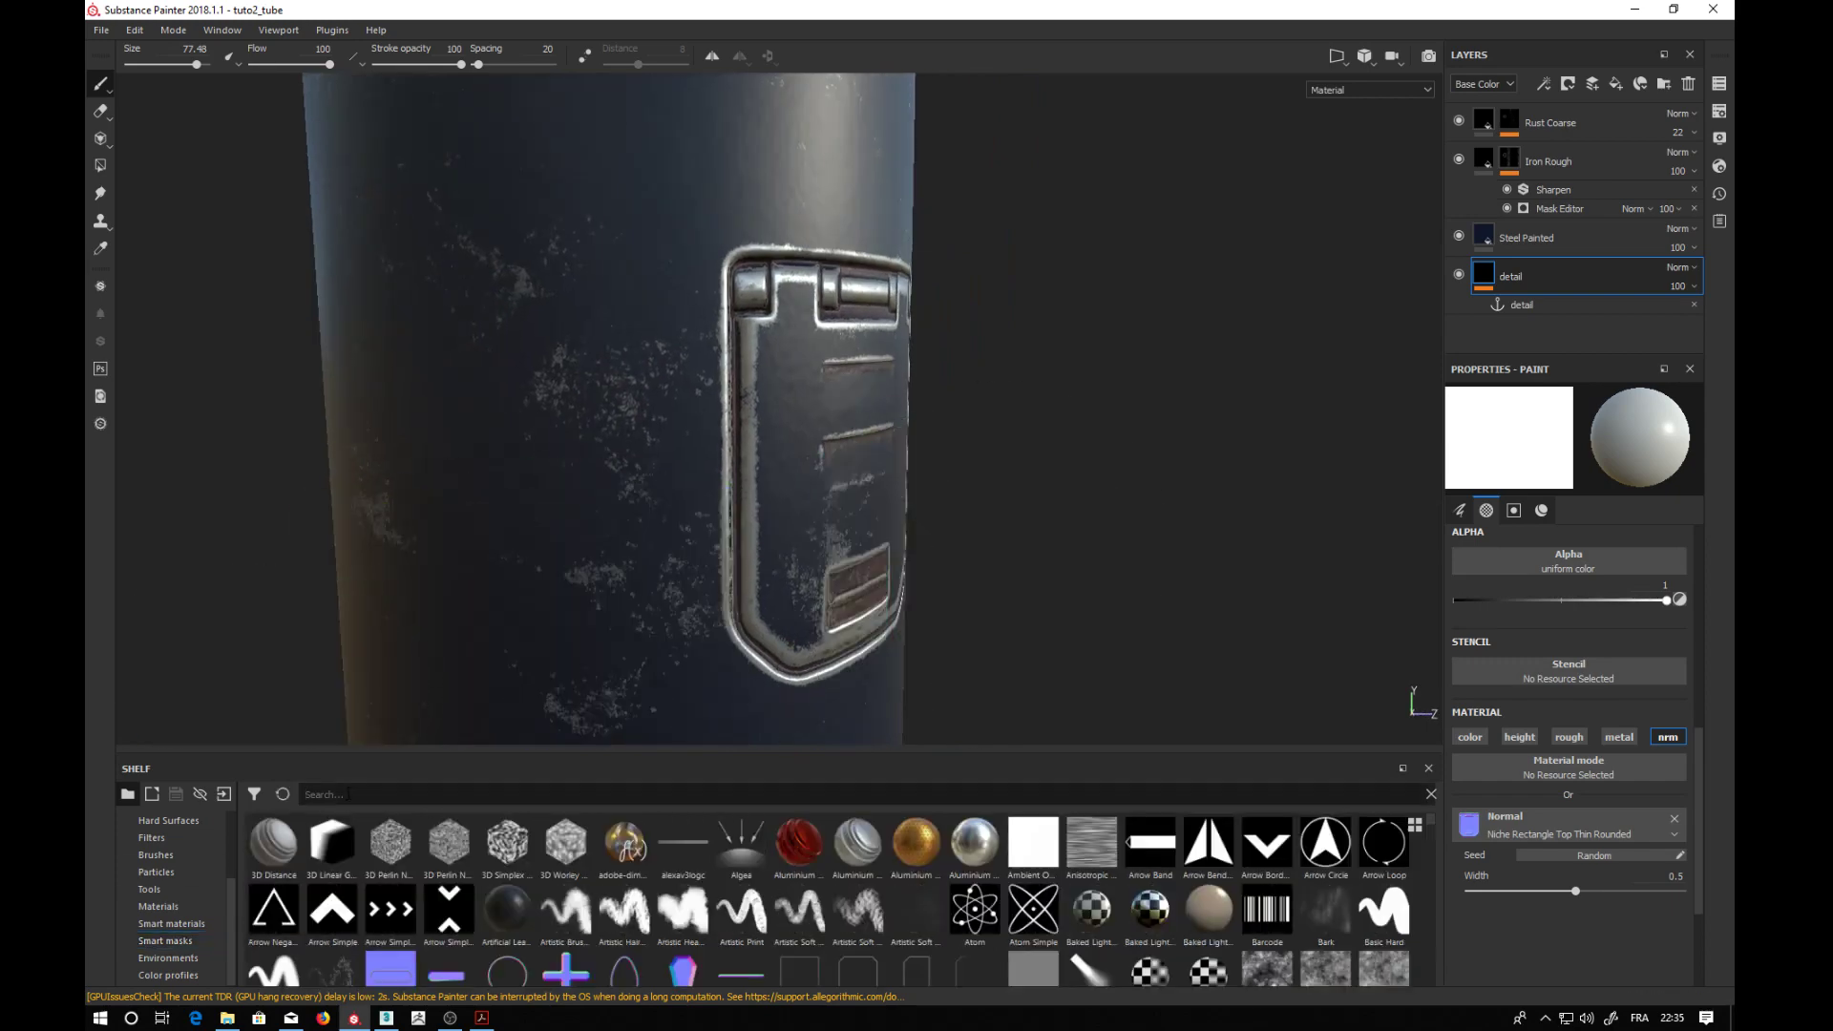
pyautogui.write('normal')
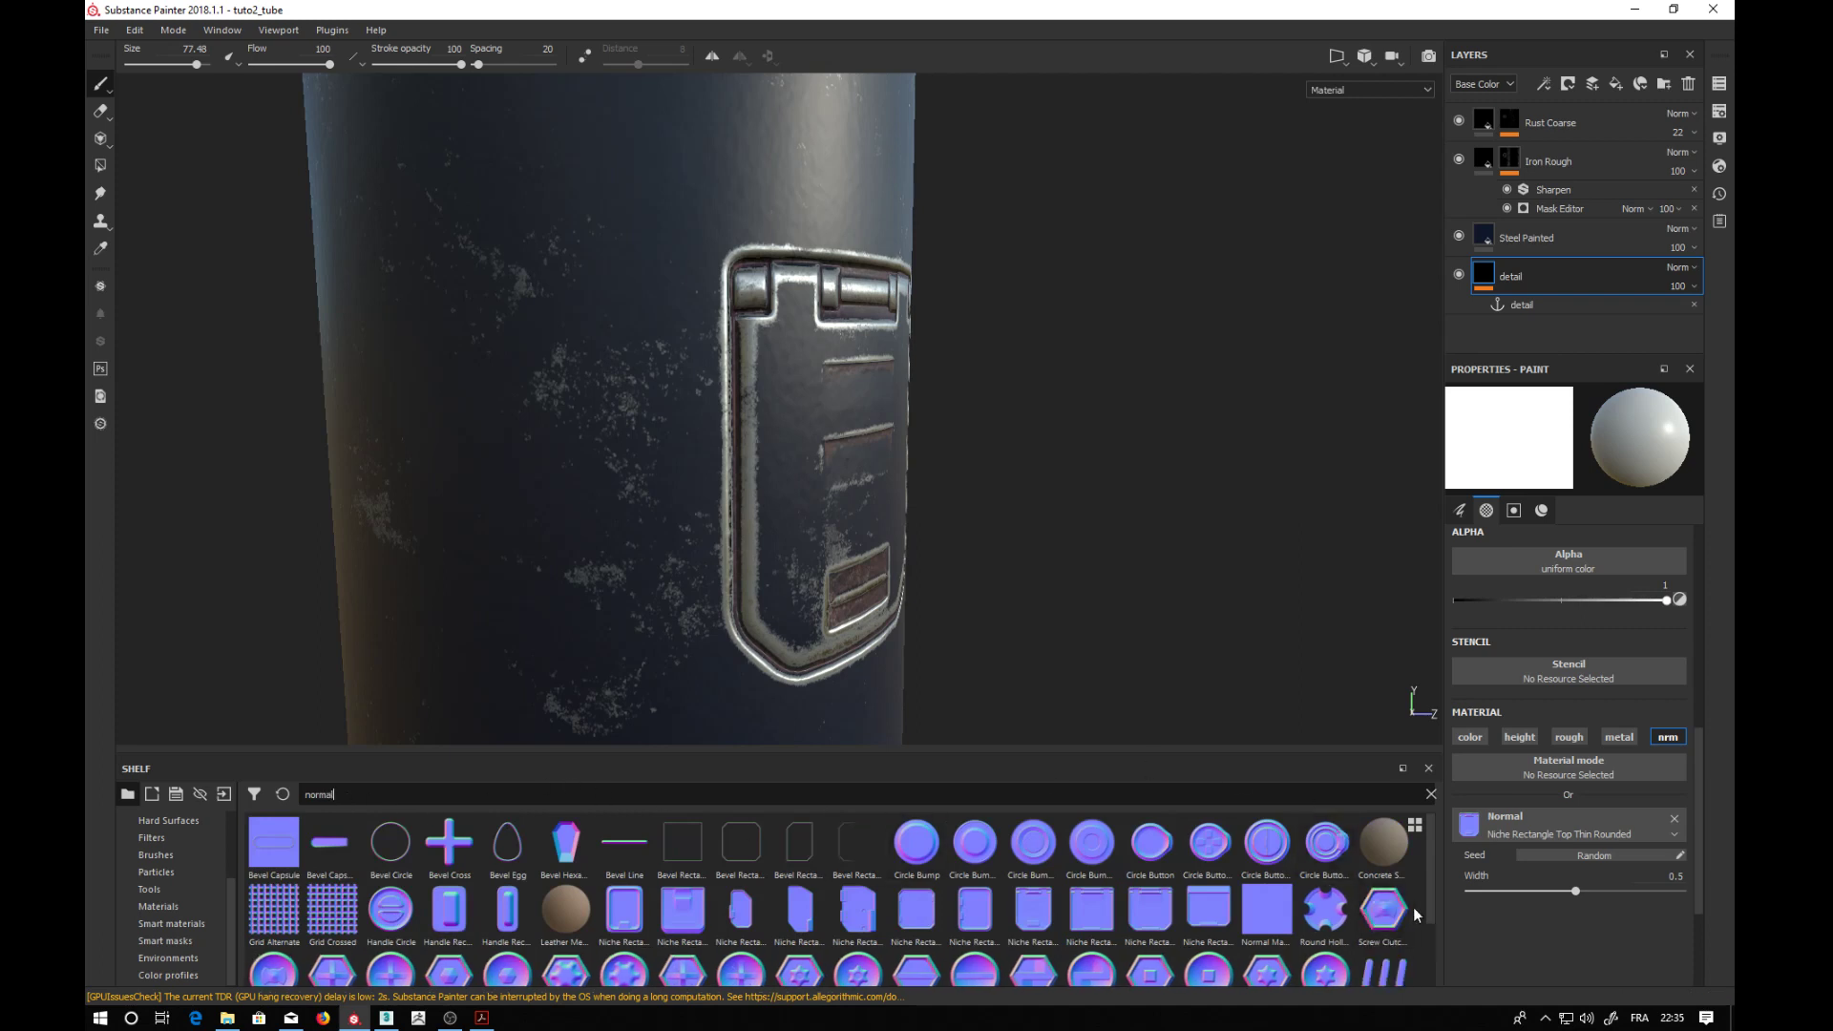
pyautogui.moveTo(1430, 863)
pyautogui.mouseDown()
pyautogui.moveTo(1424, 907)
pyautogui.moveTo(1422, 890)
pyautogui.mouseUp()
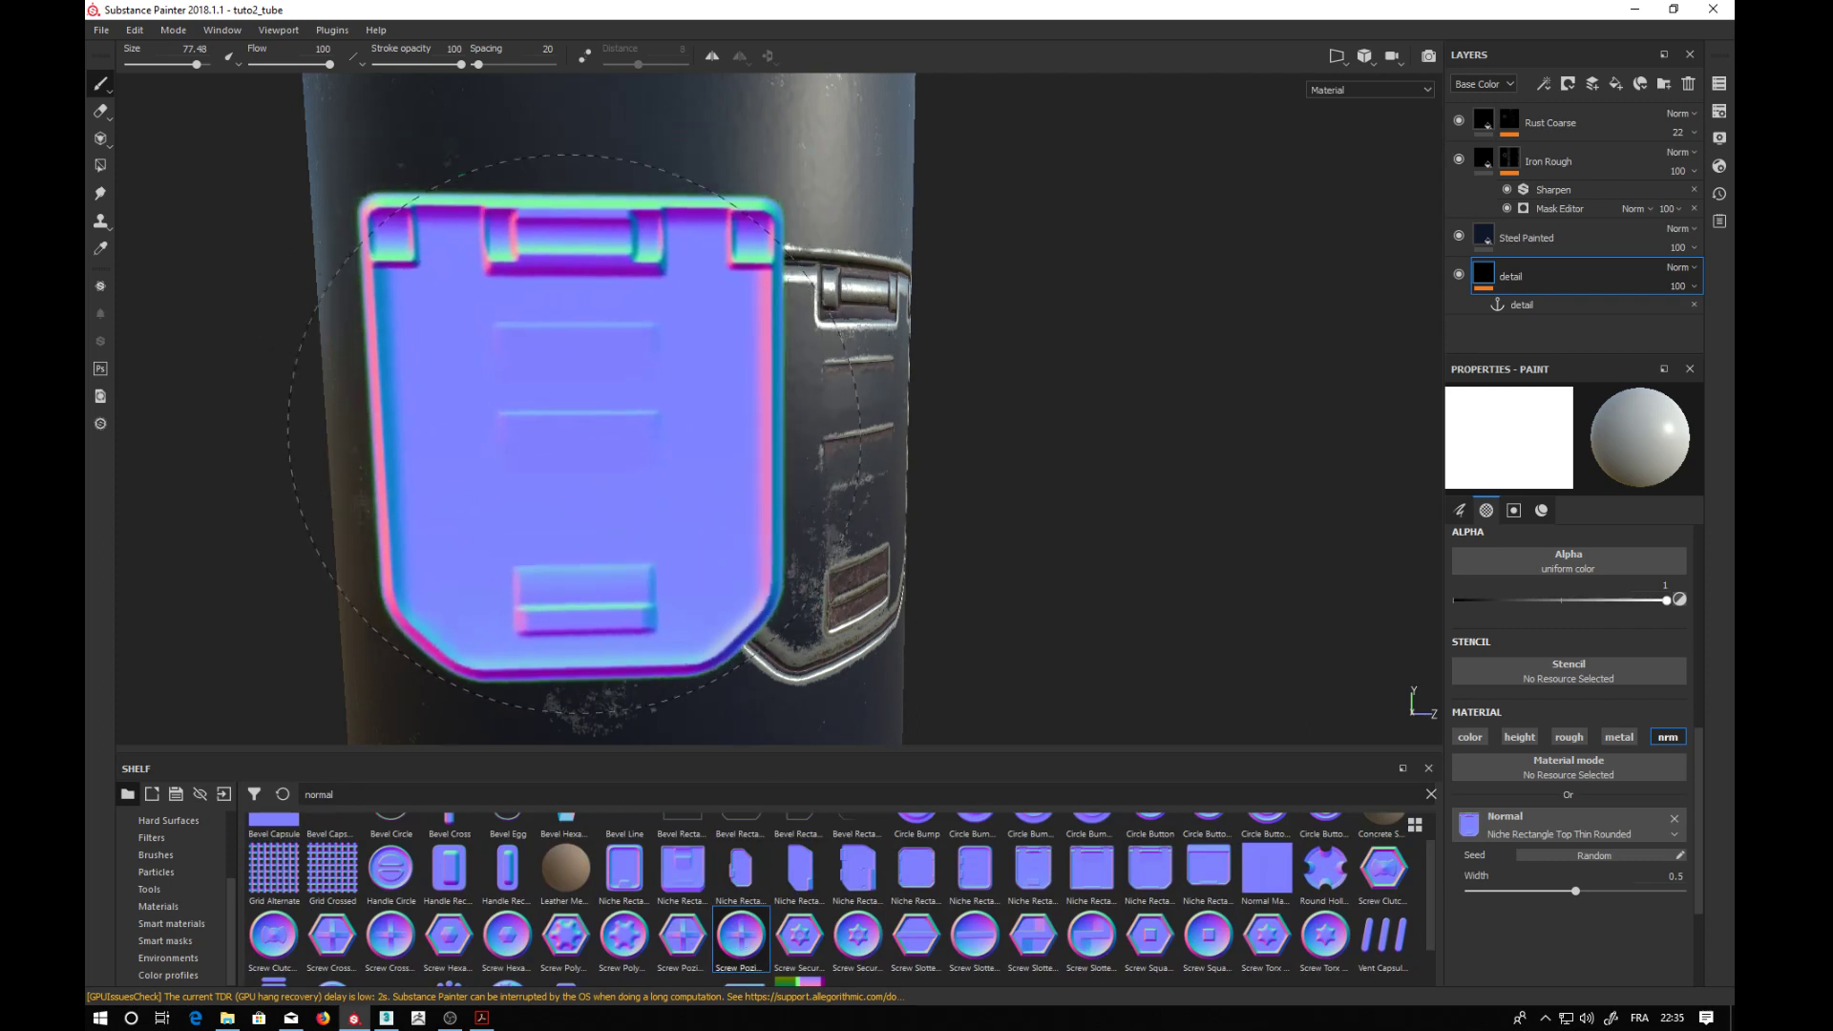
pyautogui.moveTo(735, 923); pyautogui.dragTo(1468, 822)
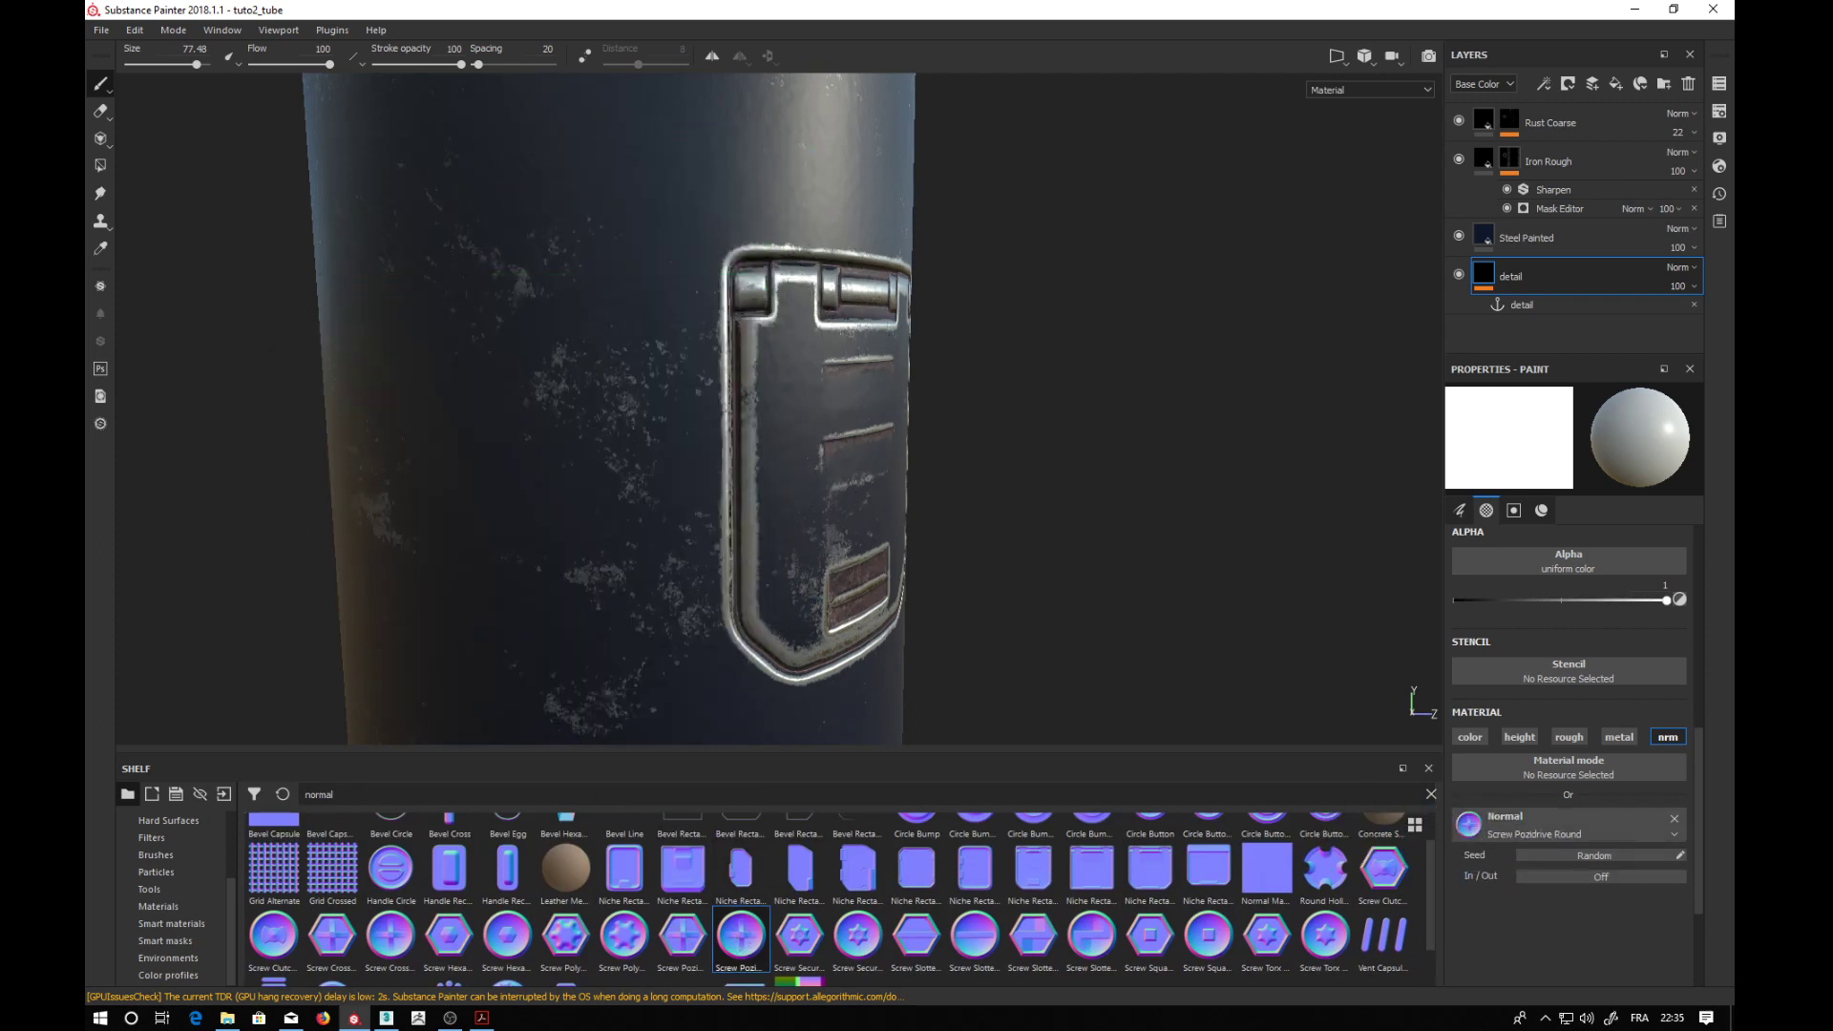
# - Shrink the brush to about 3.47 and stamp a screw in each upper corner of the hatch, just beside the central hinge
pyautogui.keyDown('ctrl'); pyautogui.moveTo(591, 373); pyautogui.dragTo(607, 376, button='right'); pyautogui.keyUp('ctrl')
pyautogui.keyDown('ctrl'); pyautogui.moveTo(714, 300); pyautogui.dragTo(681, 302, button='right'); pyautogui.keyUp('ctrl')
pyautogui.keyDown('alt'); pyautogui.moveTo(1043, 376); pyautogui.dragTo(873, 385); pyautogui.keyUp('alt')
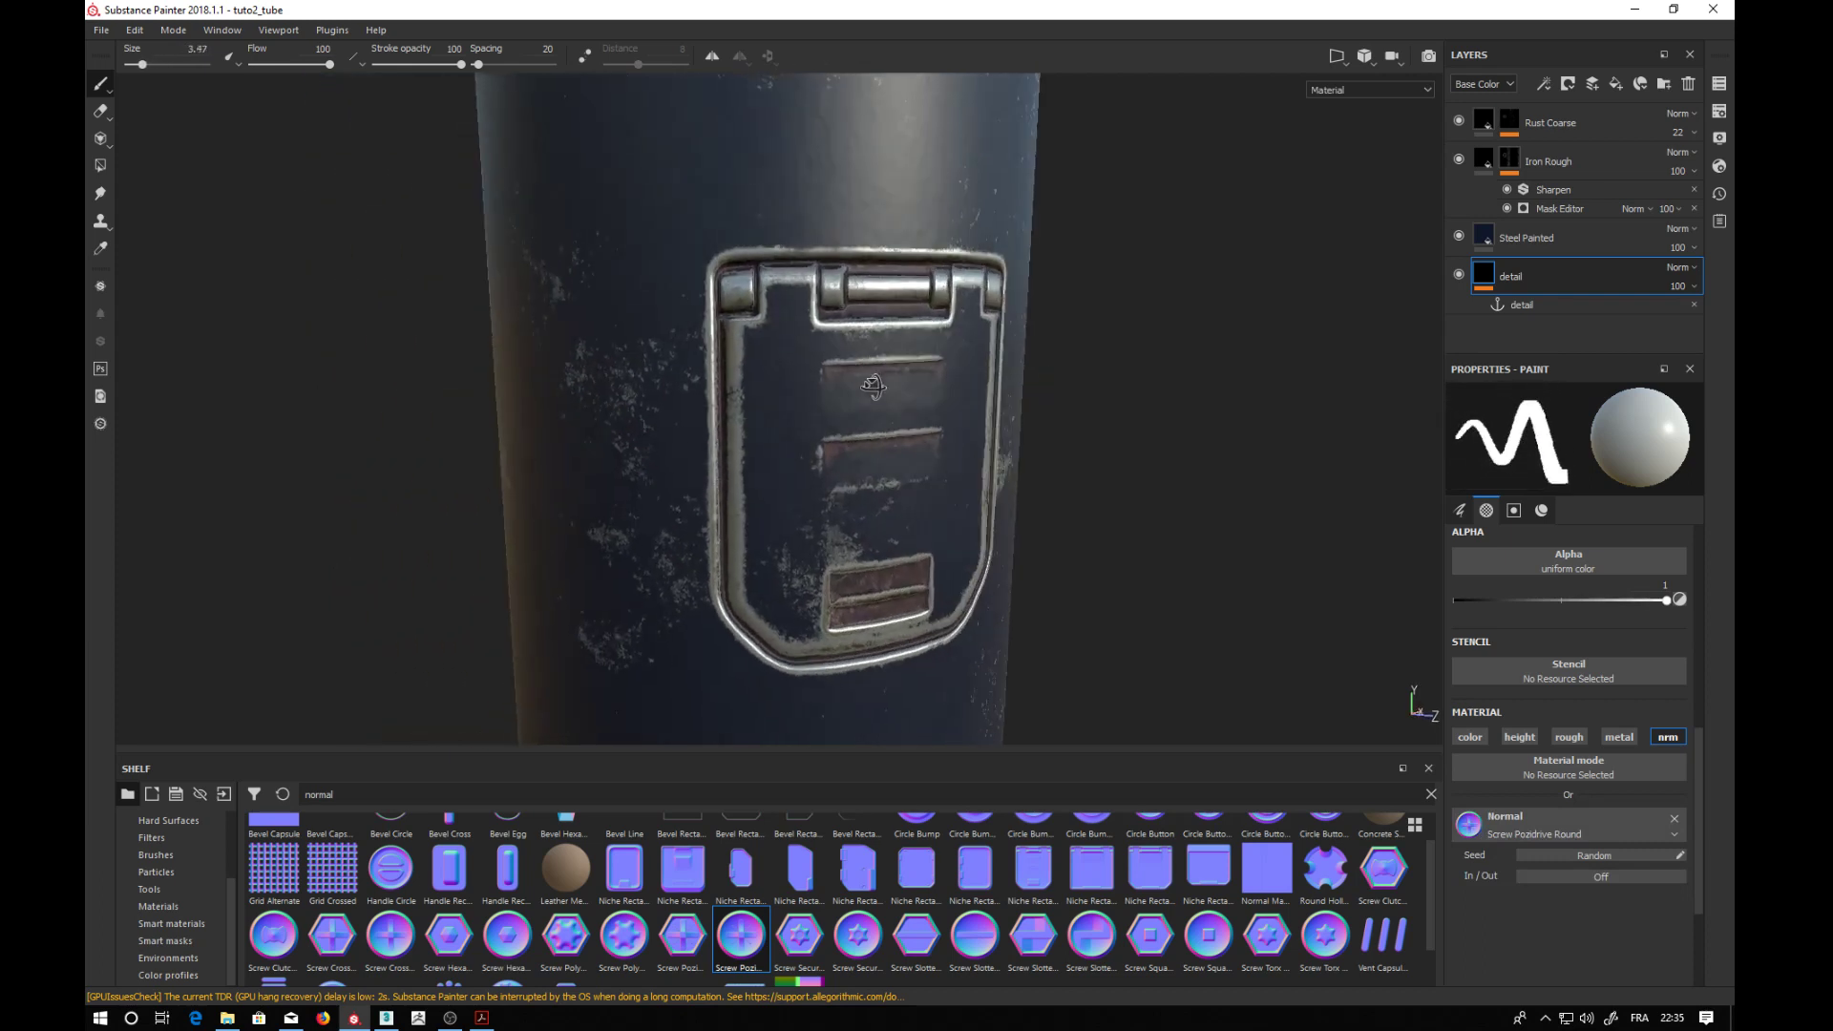
pyautogui.click(786, 304)
pyautogui.keyDown('alt'); pyautogui.moveTo(1134, 363); pyautogui.dragTo(997, 354); pyautogui.keyUp('alt')
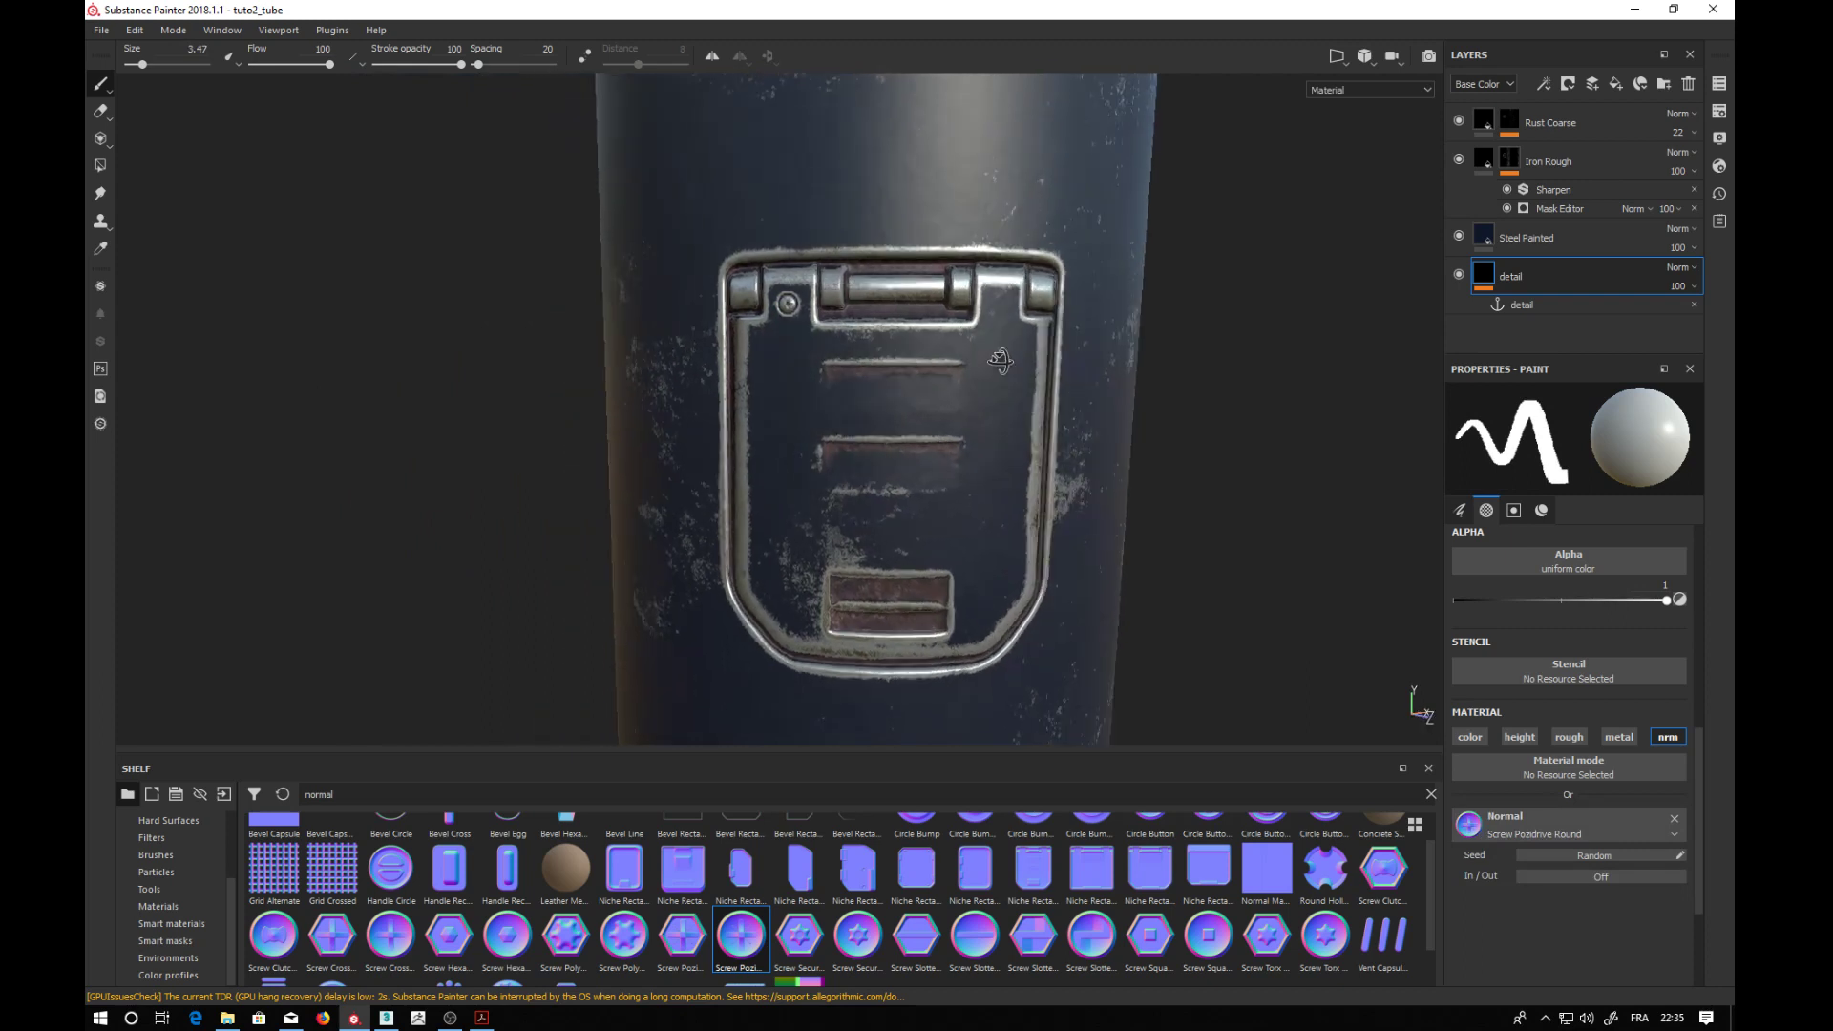
pyautogui.click(999, 301)
pyautogui.keyDown('alt'); pyautogui.moveTo(1244, 401); pyautogui.dragTo(1337, 412); pyautogui.keyUp('alt')
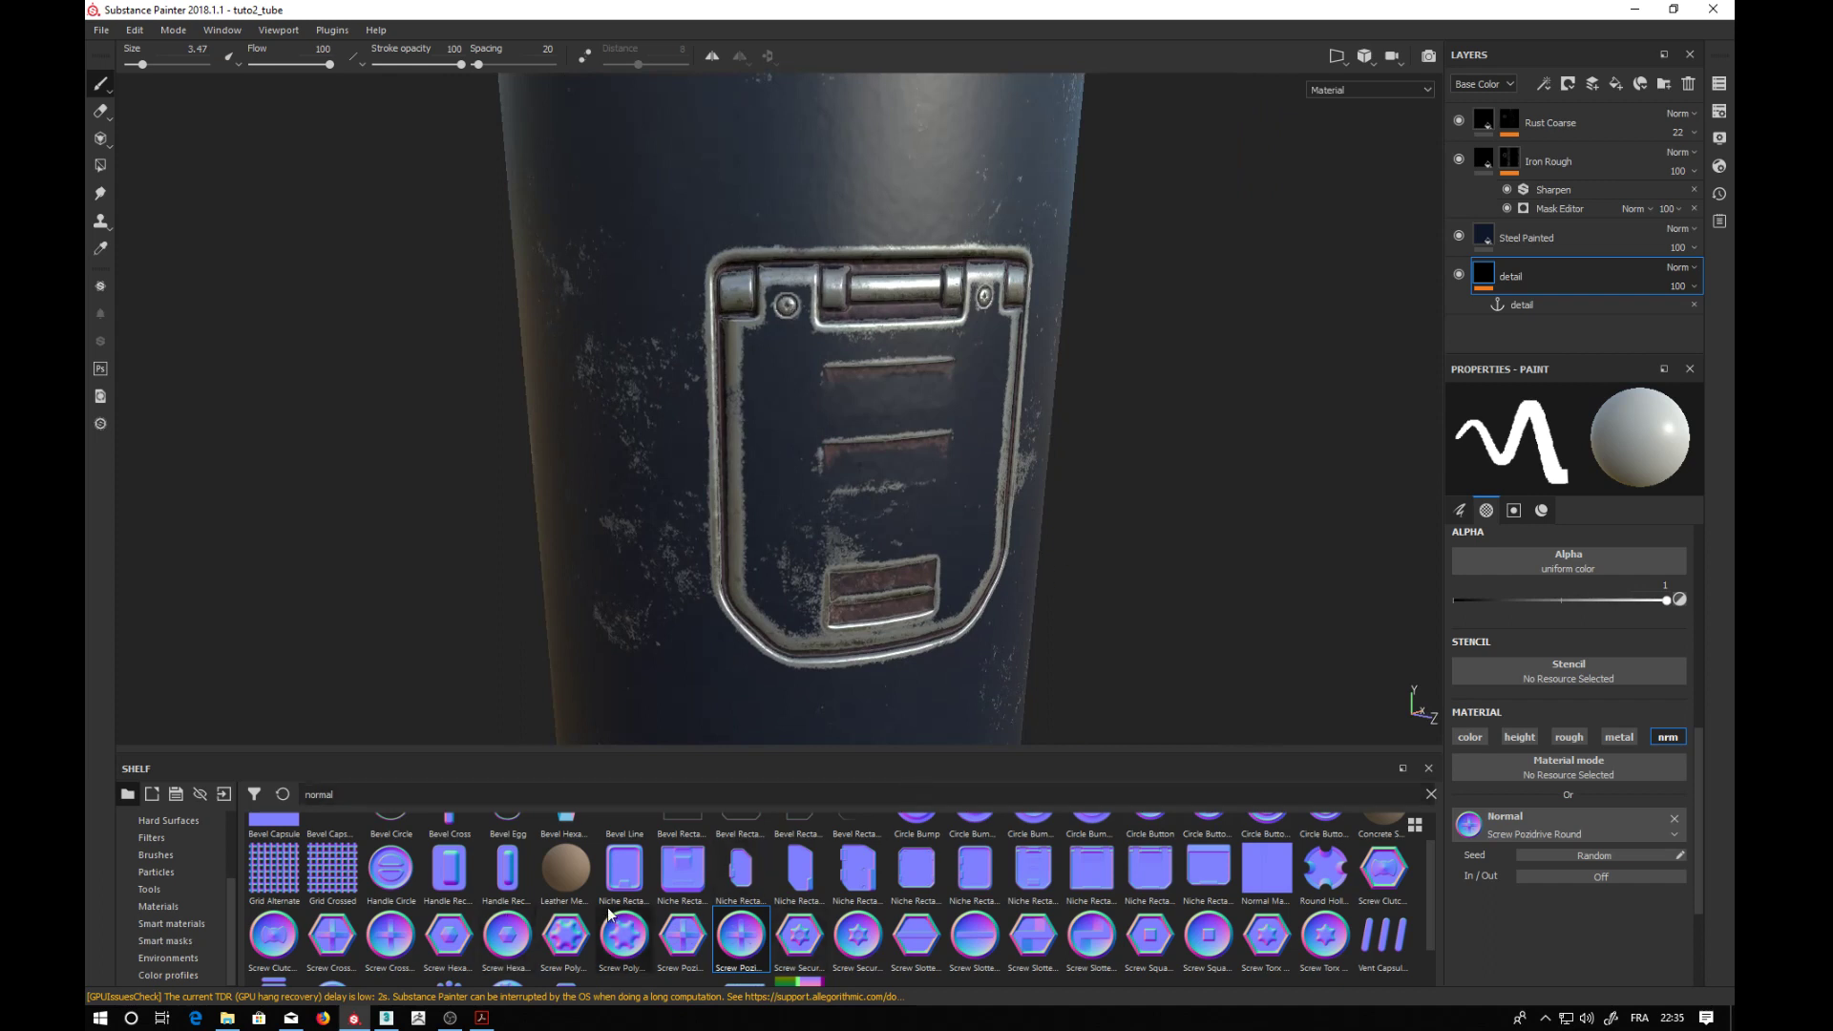
pyautogui.scroll(-2, 870, 909)
pyautogui.scroll(2, 864, 904)
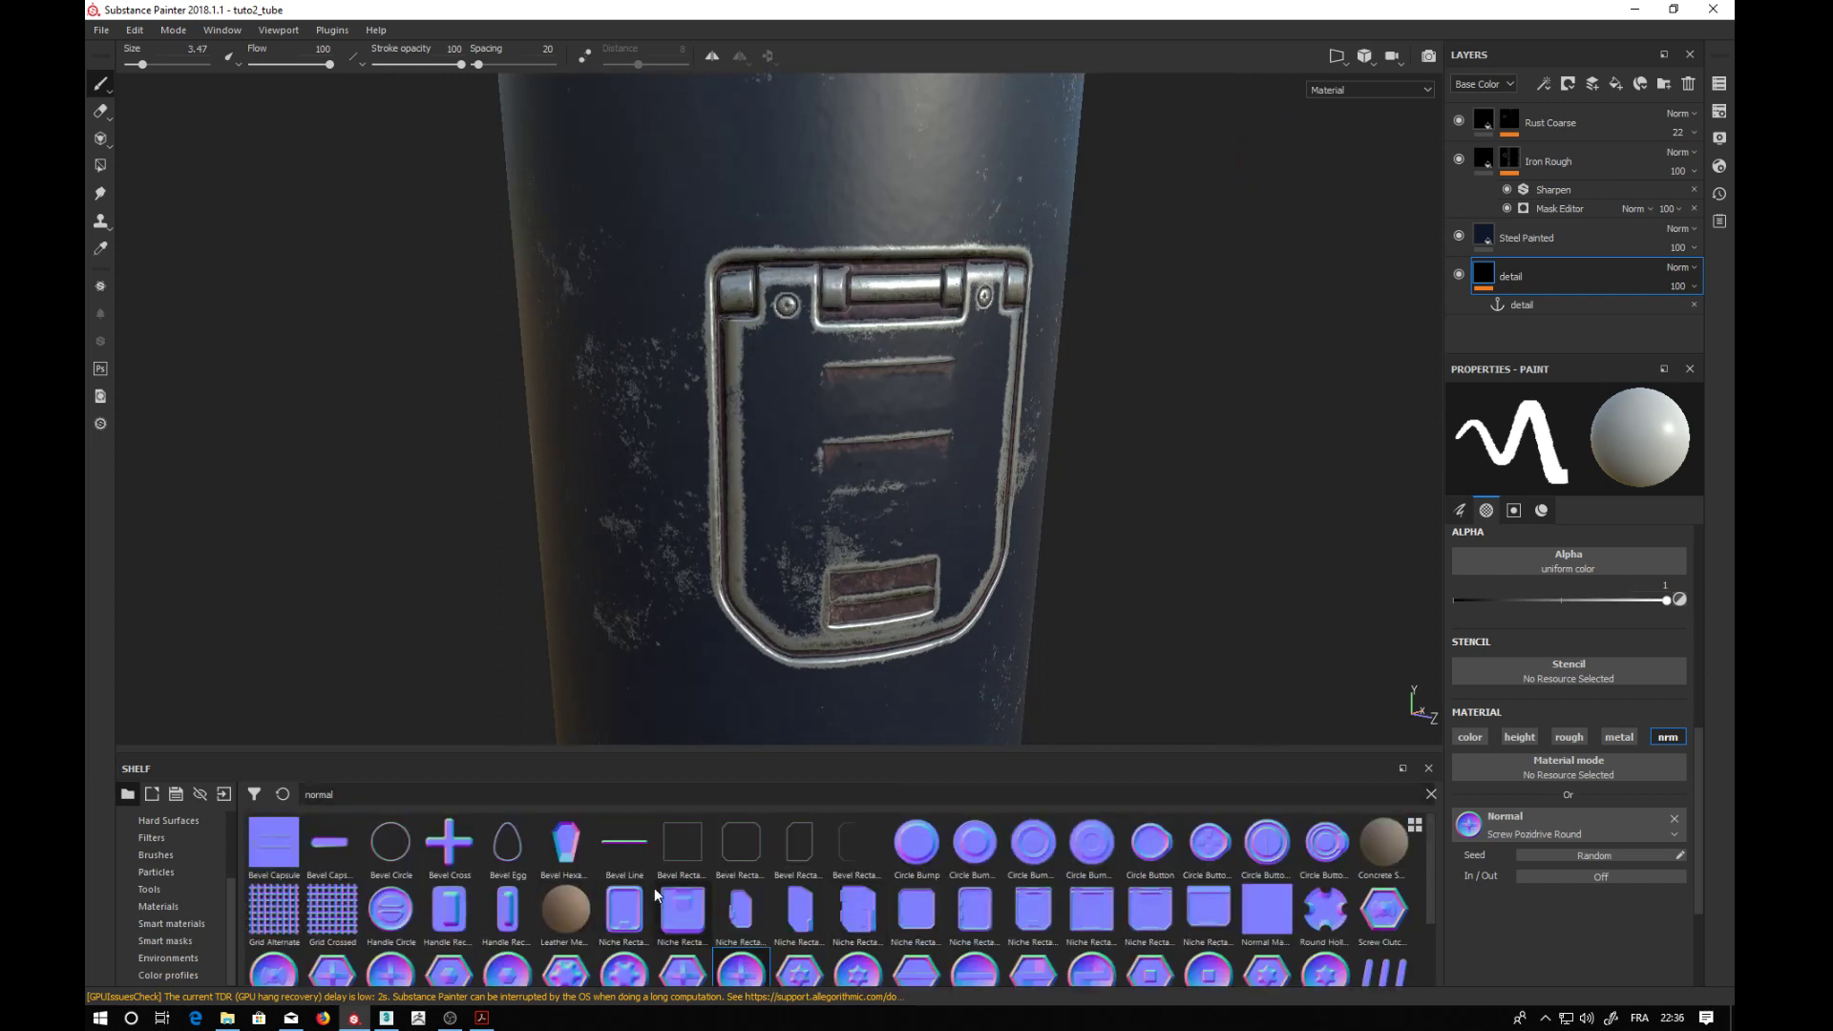
pyautogui.keyDown('alt'); pyautogui.moveTo(1200, 536); pyautogui.dragTo(1113, 496); pyautogui.keyUp('alt')
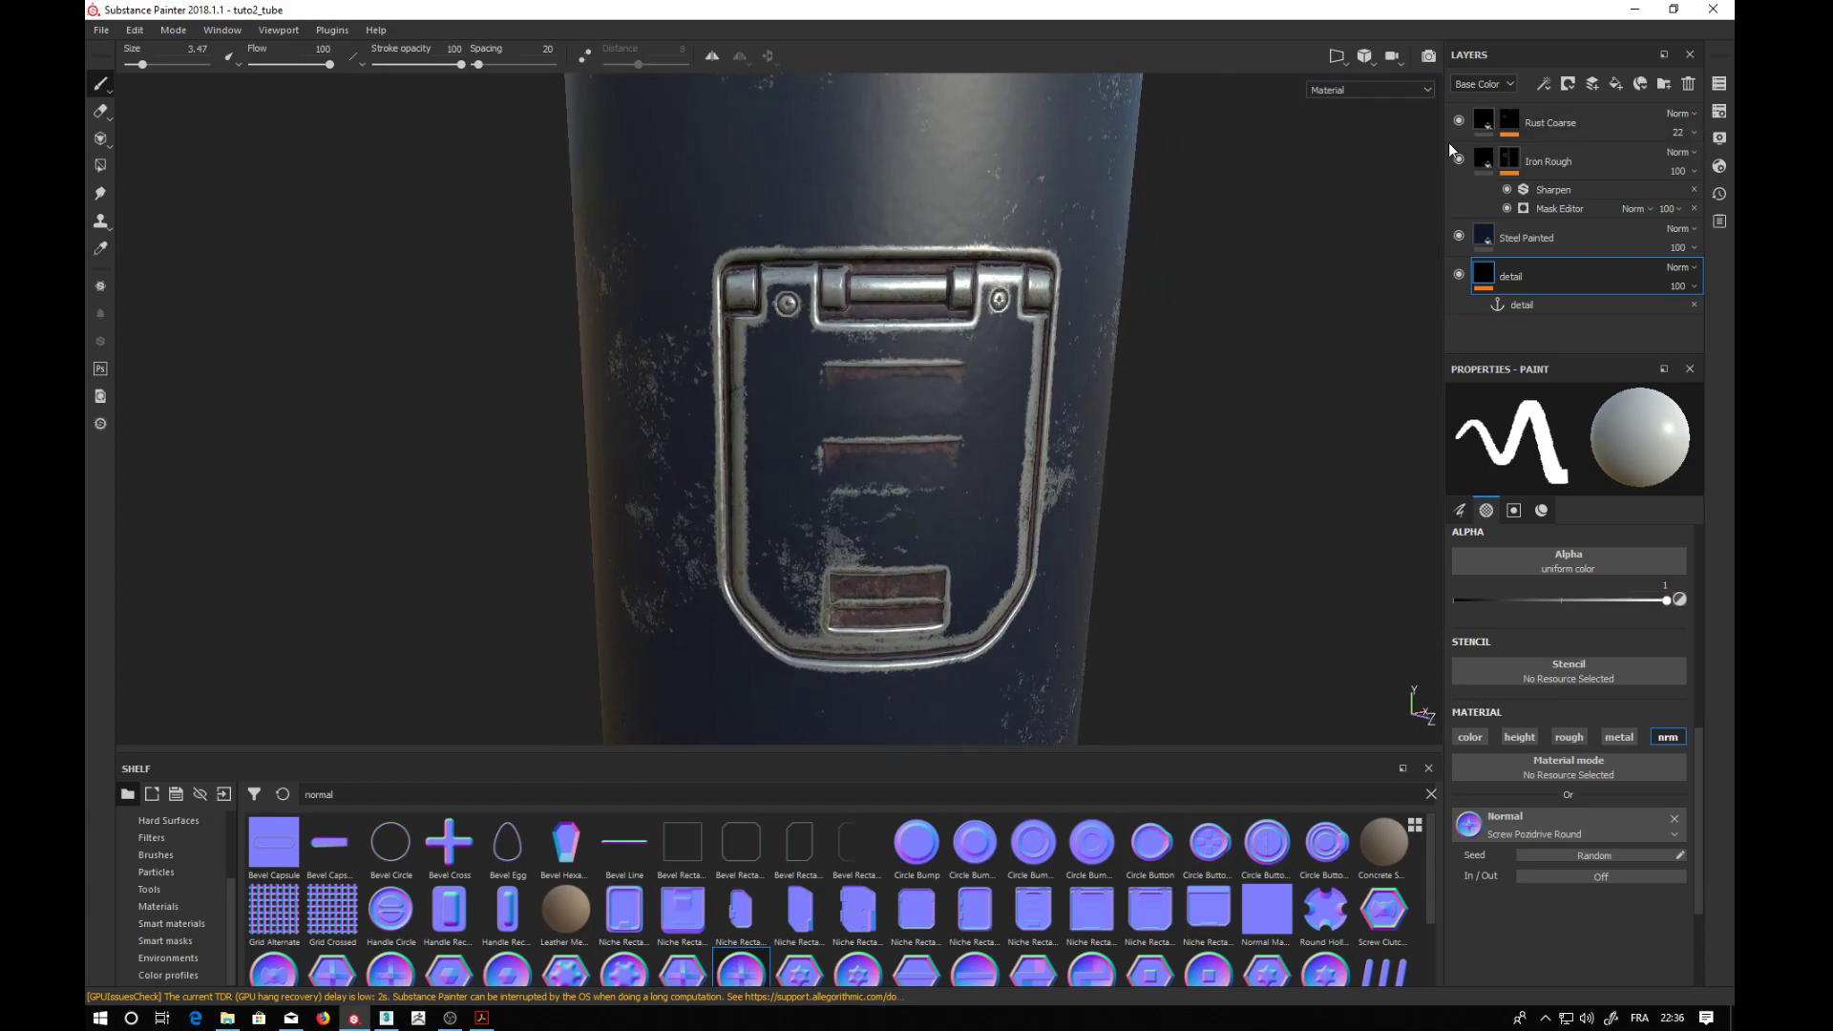
# - Switch to 3ds Max and maximize the perspective viewport
pyautogui.click(1634, 11)
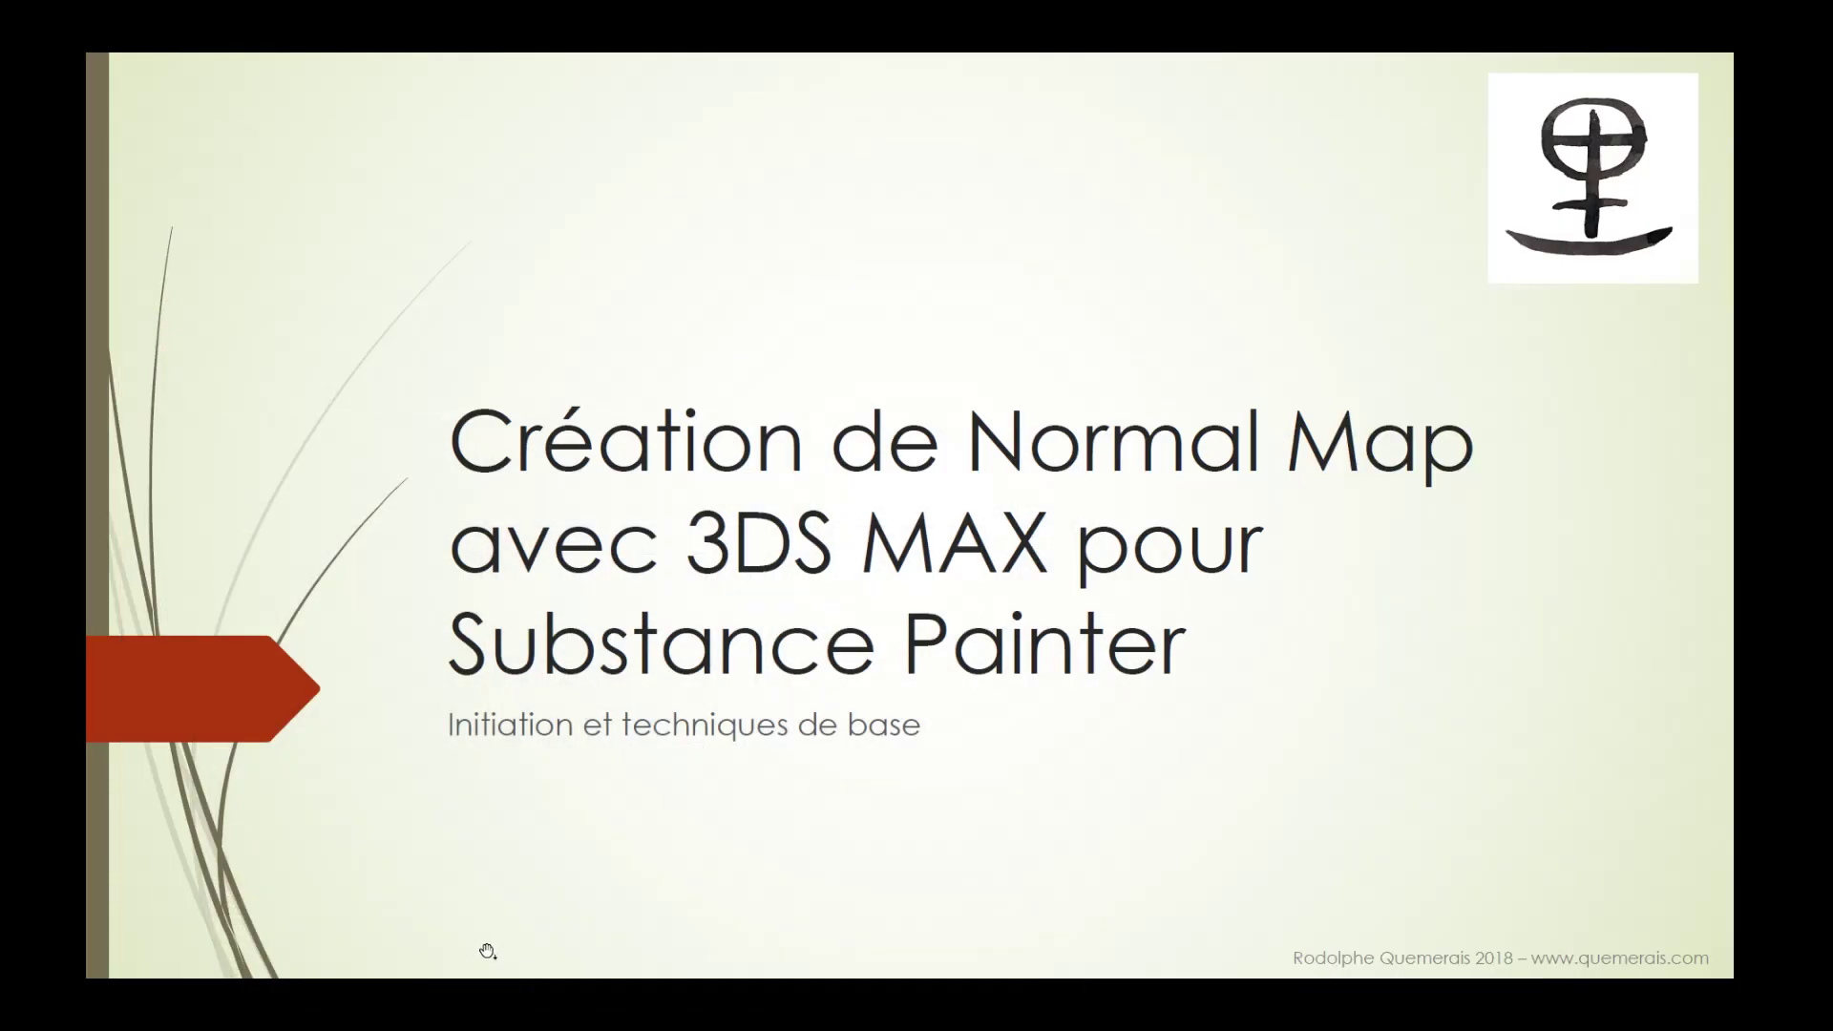
pyautogui.hotkey('alt', 'Tab')
pyautogui.hotkey('alt', 'Tab')
pyautogui.hotkey('alt', 'Tab')
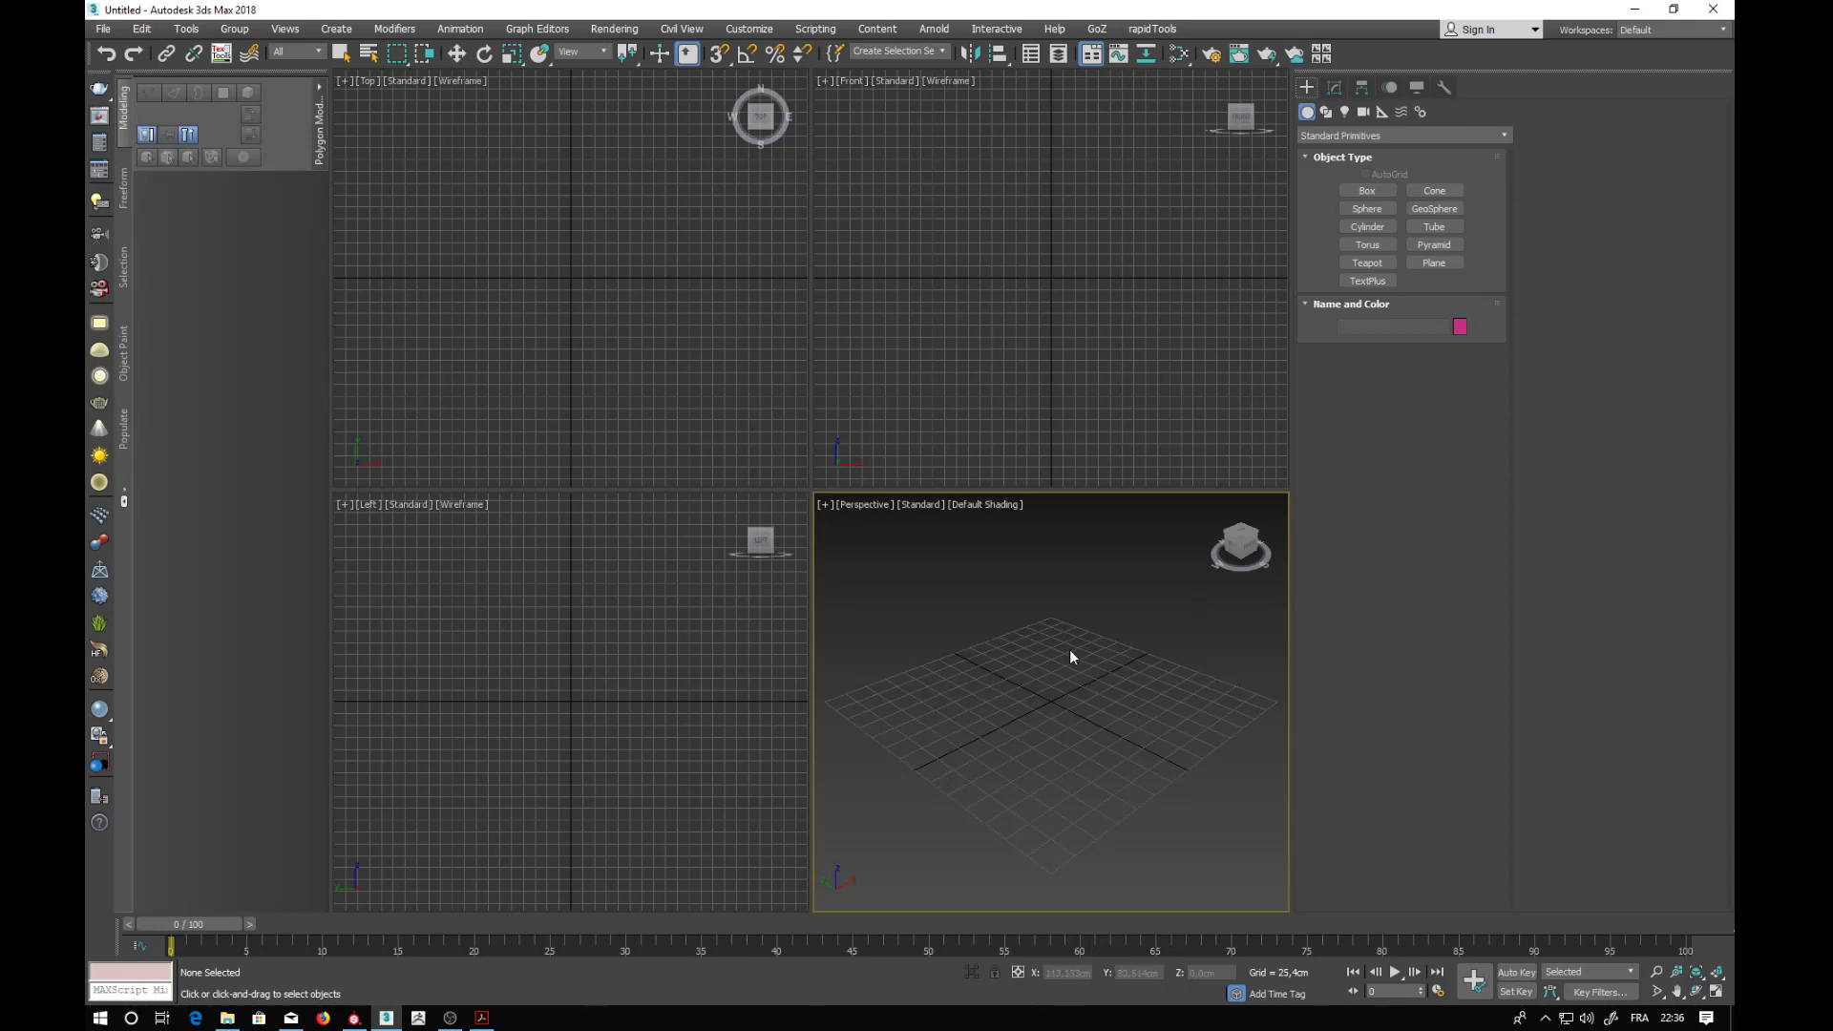
pyautogui.hotkey('alt', 'w')
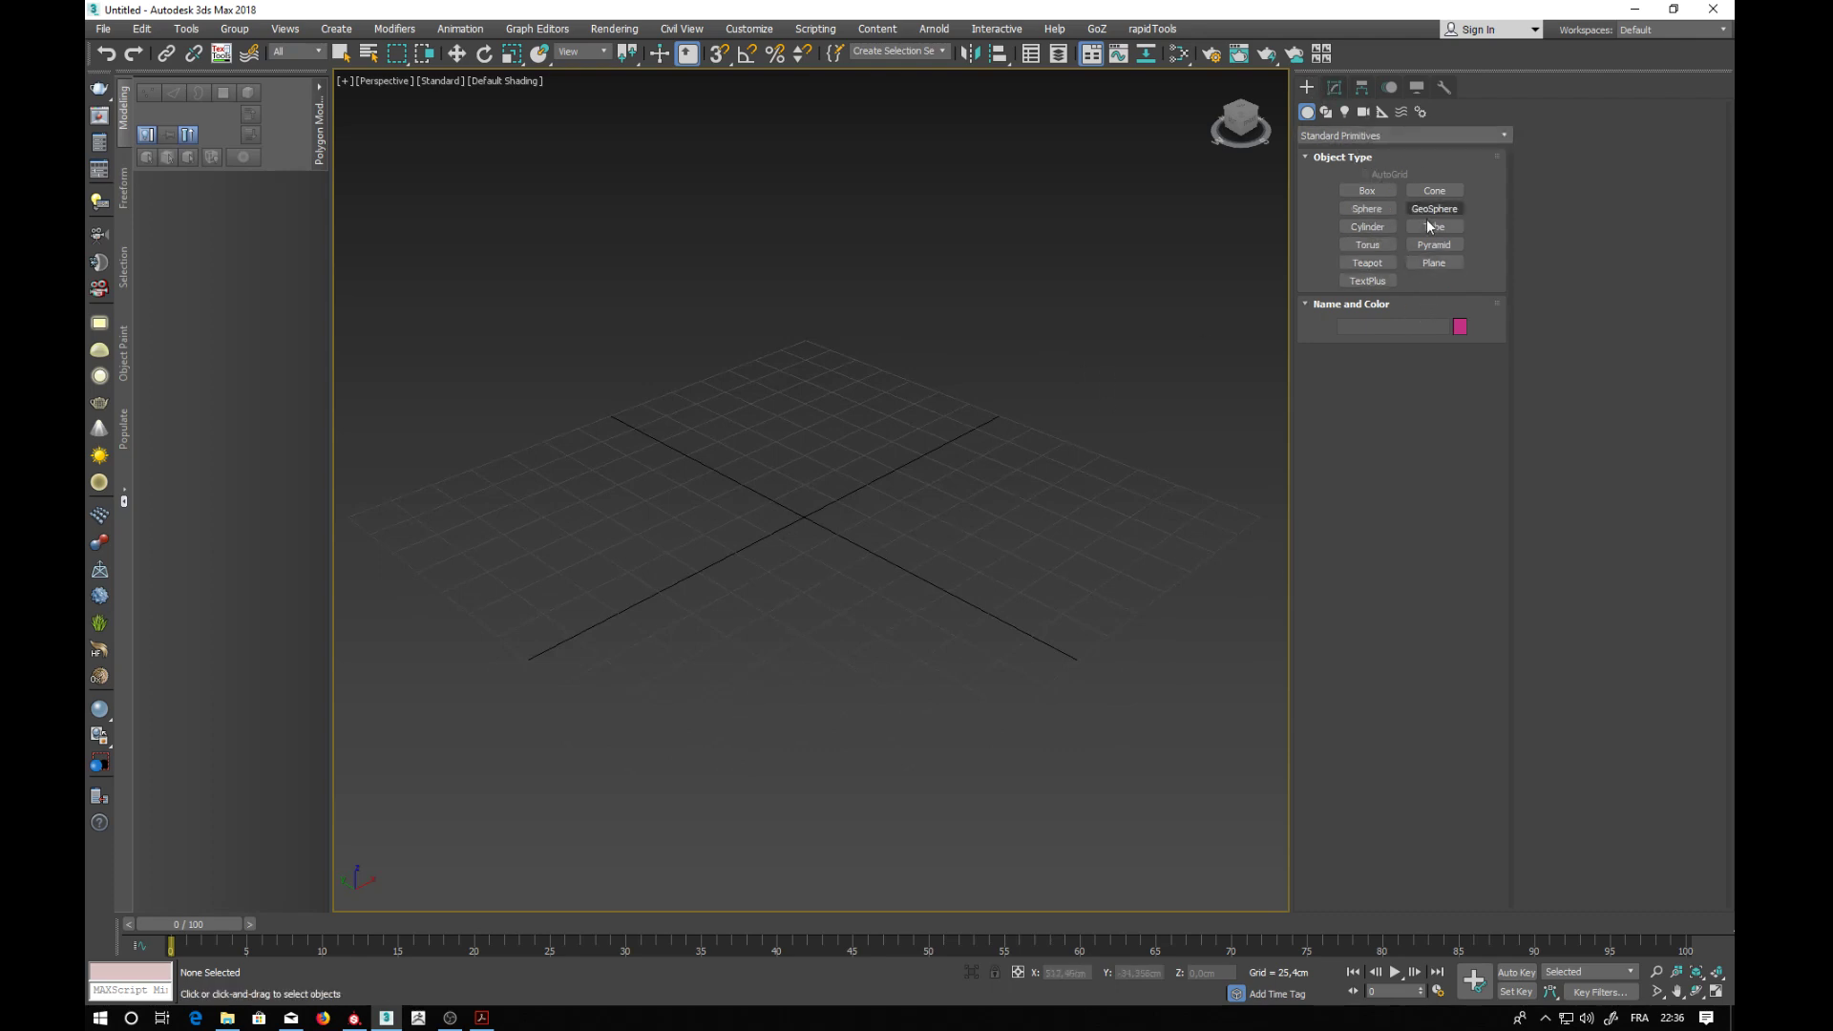
# - Create a plane about 106 cm long and 111 cm wide near the centre of the grid
pyautogui.click(1433, 262)
pyautogui.moveTo(808, 584); pyautogui.dragTo(816, 440)
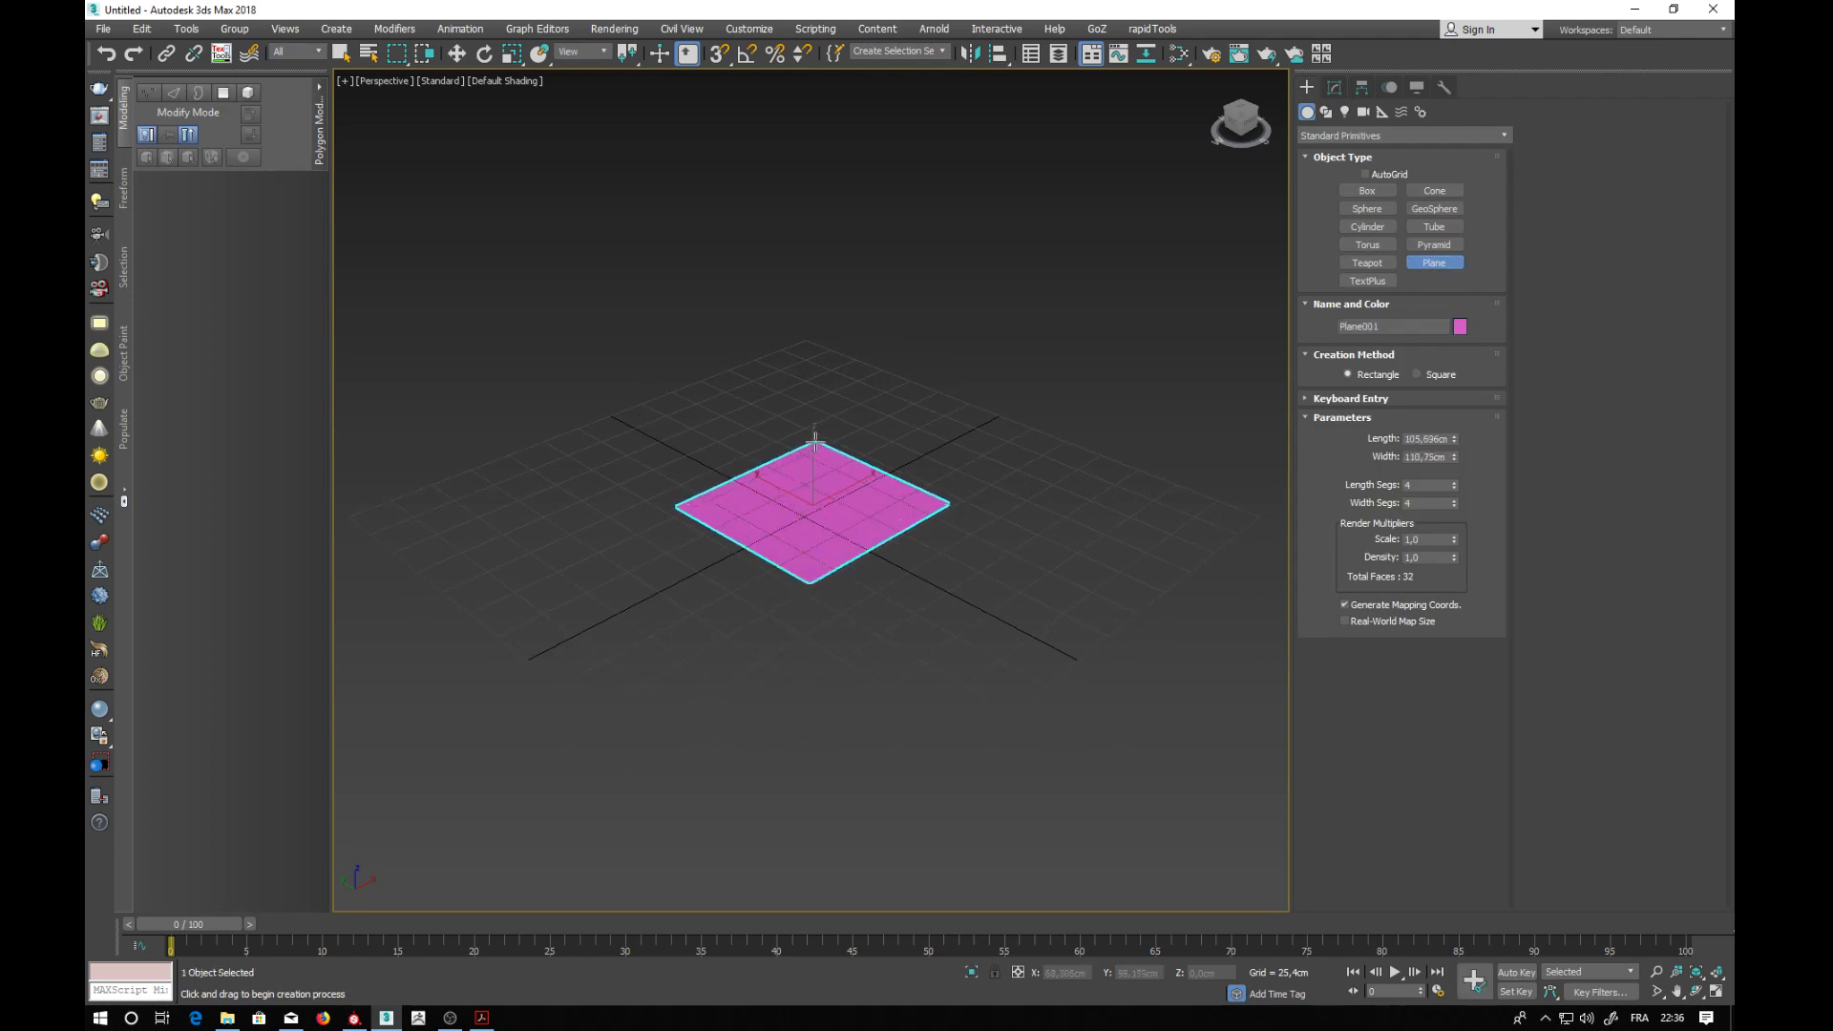
pyautogui.rightClick(832, 363)
# - Set the plane's length and width to 100 cm
pyautogui.click(1335, 87)
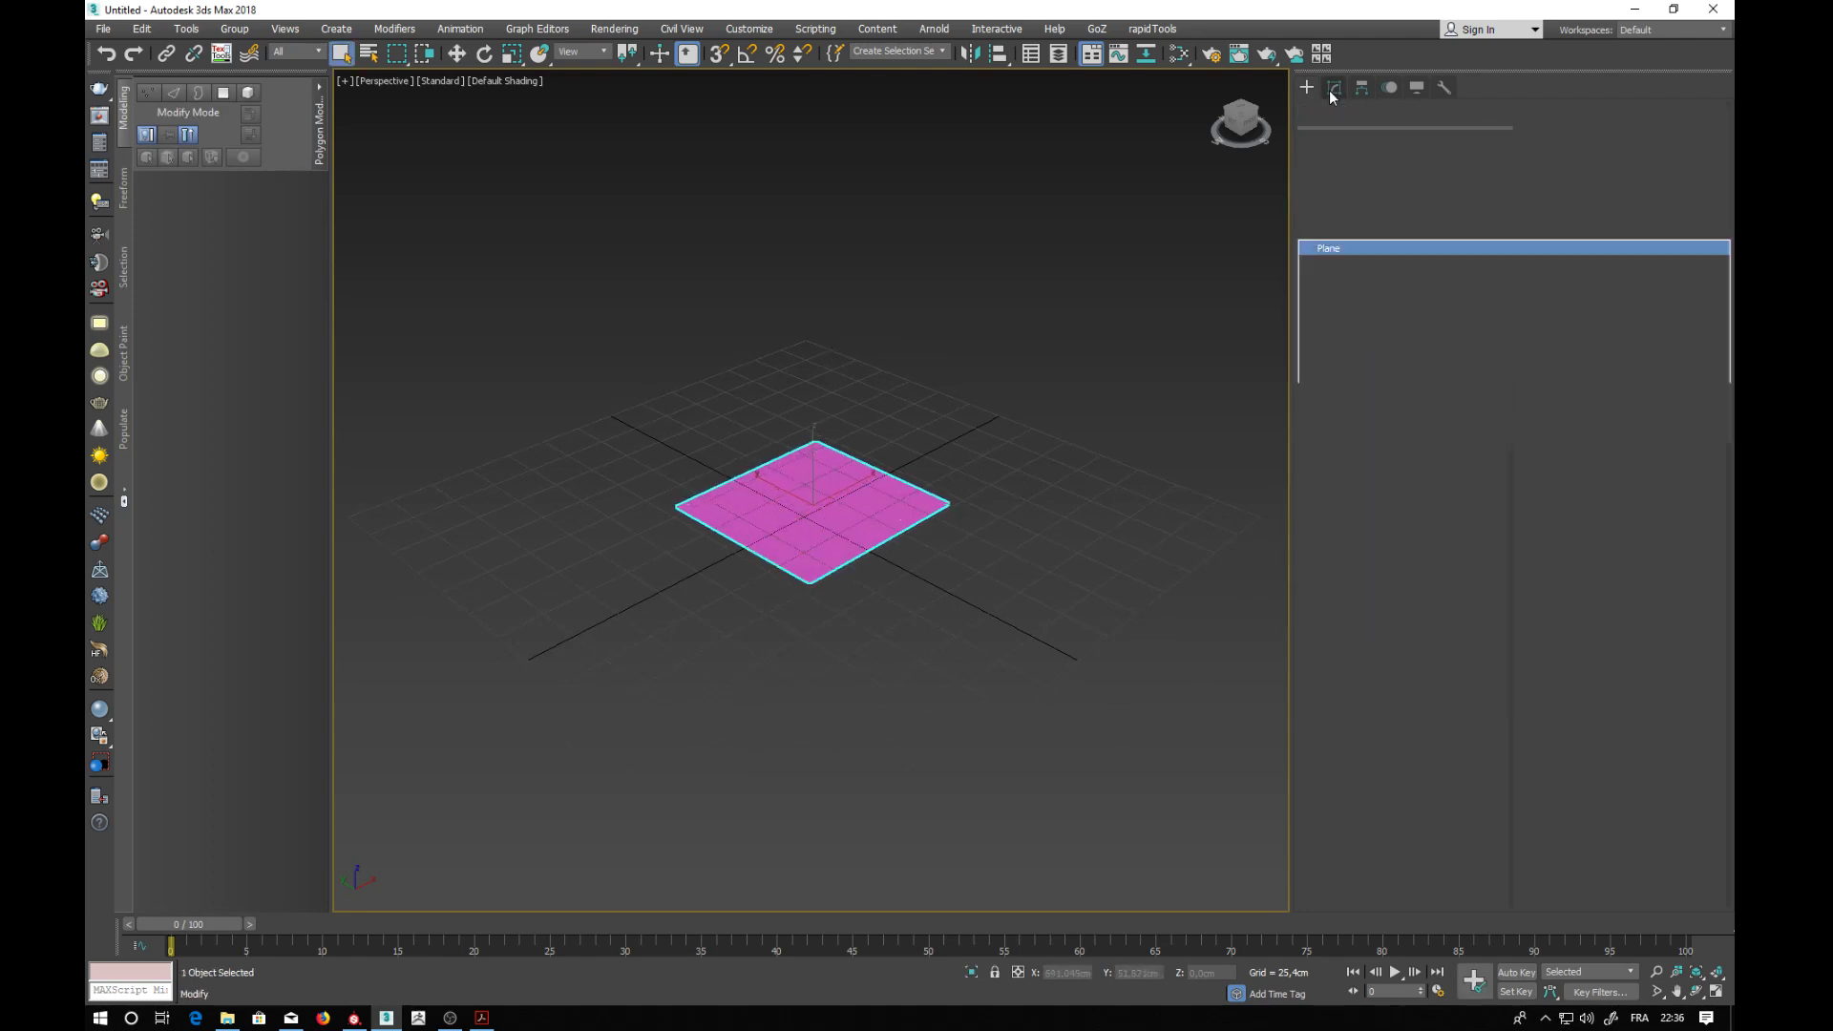
pyautogui.doubleClick(1433, 493)
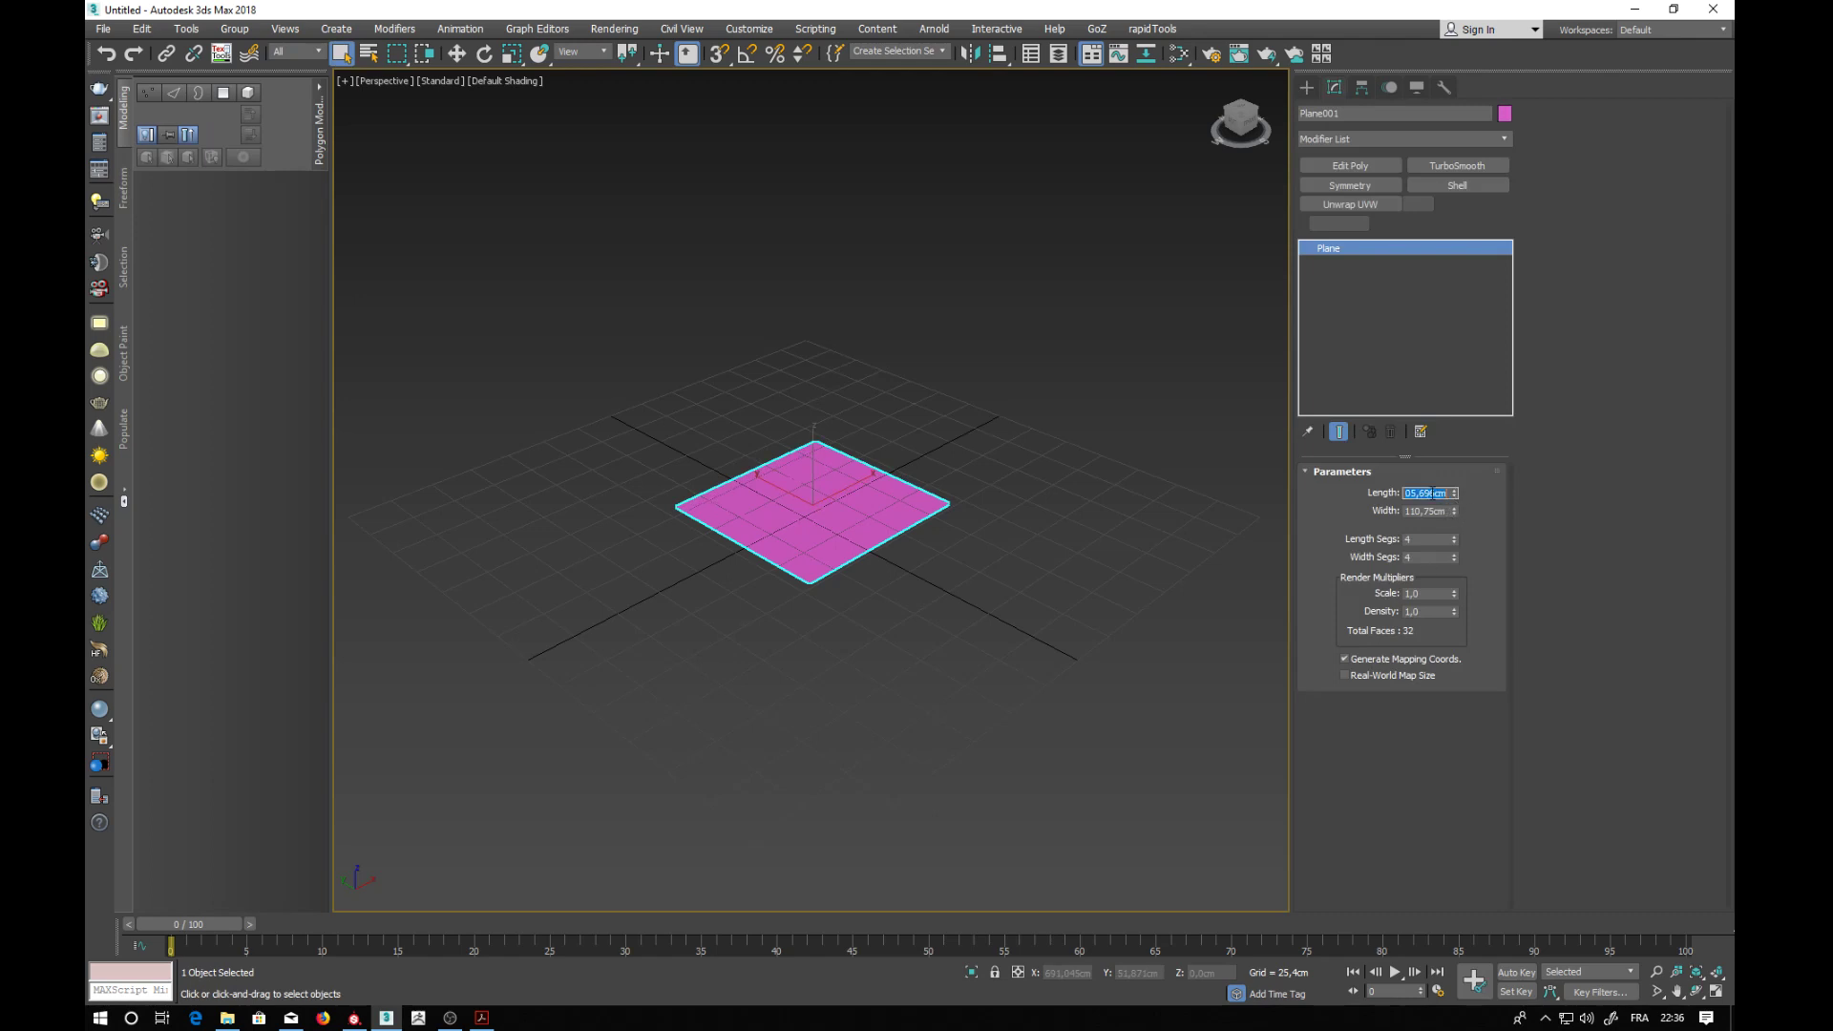
pyautogui.write('100')
pyautogui.press('Return')
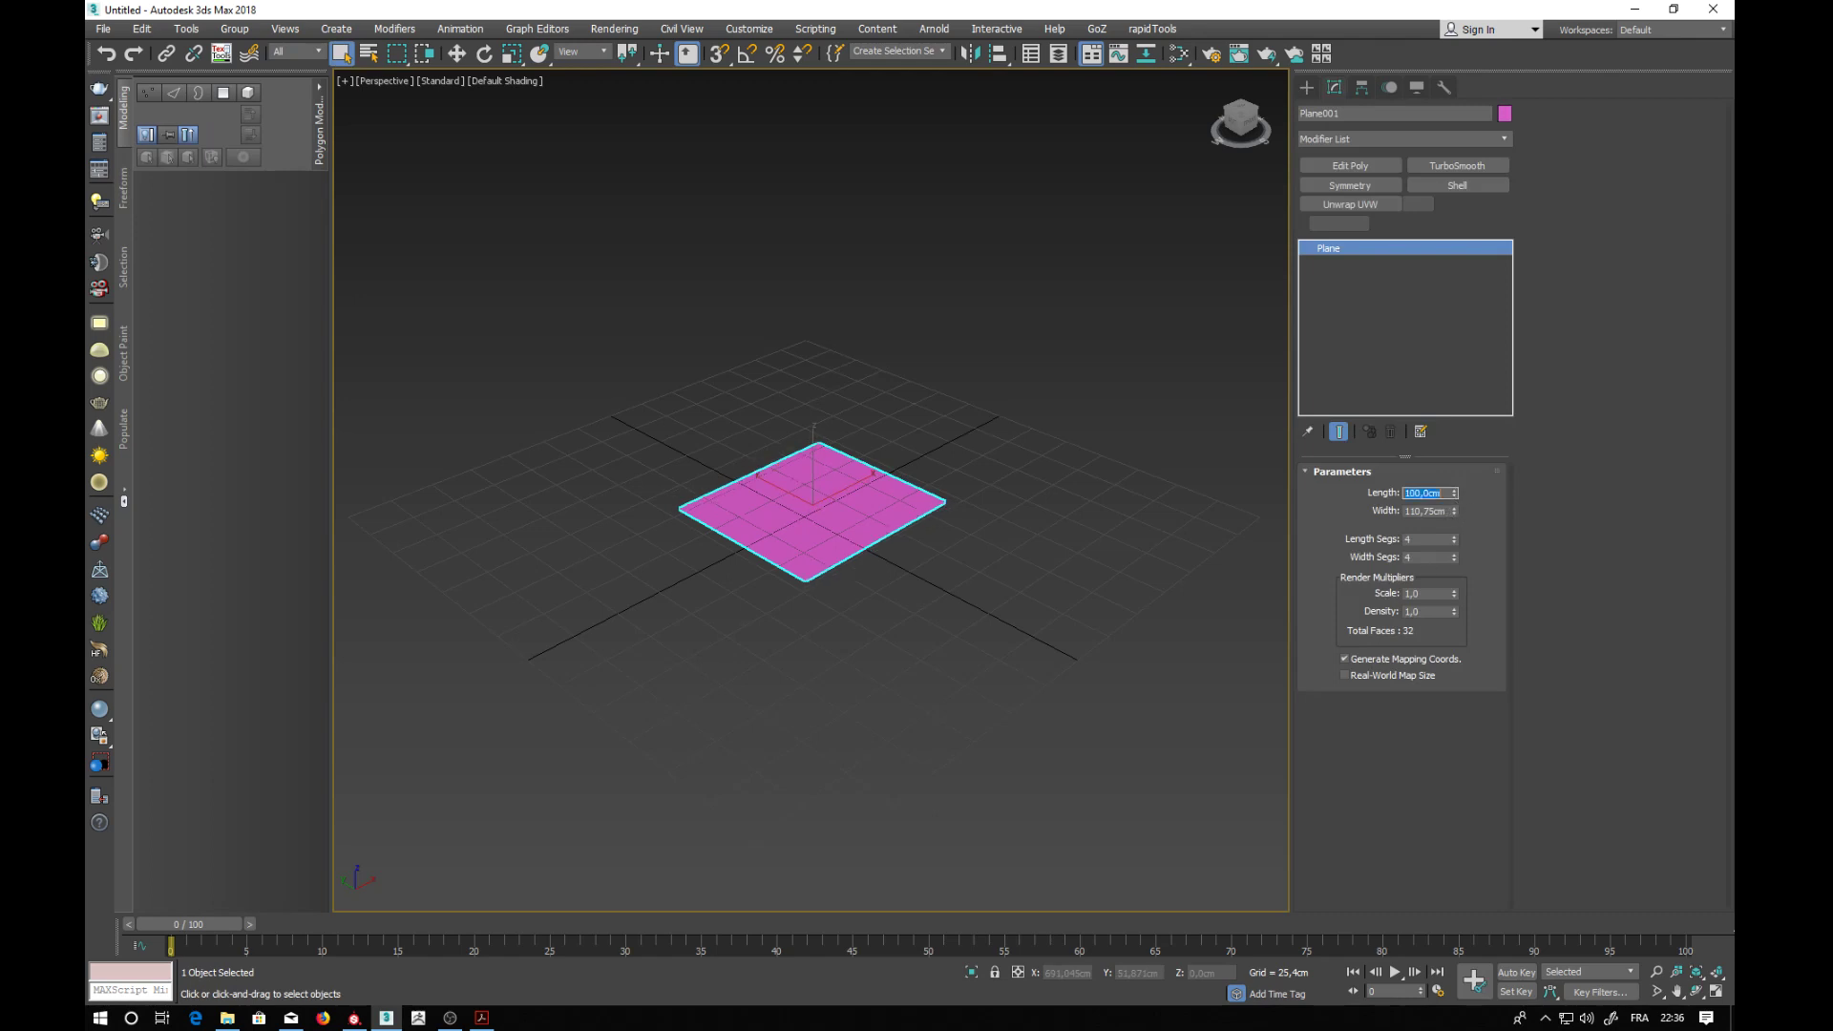
pyautogui.doubleClick(1430, 509)
pyautogui.press('Return')
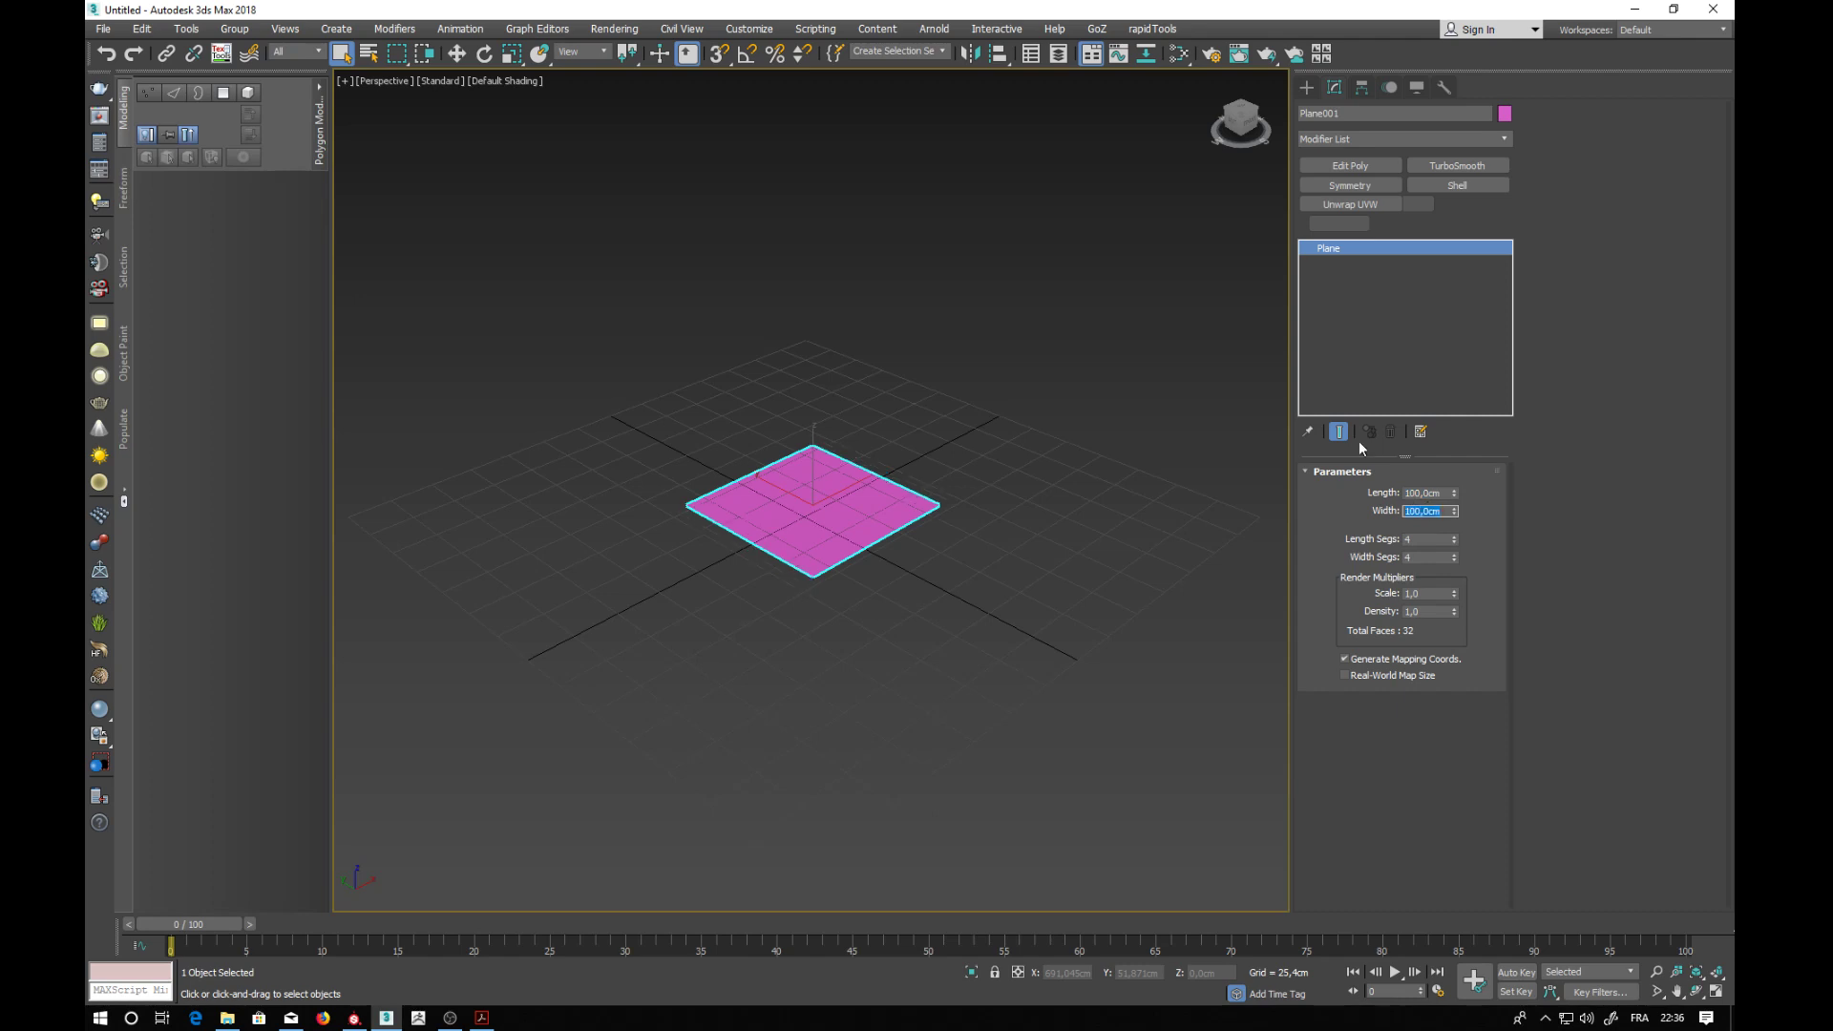
# - Reset the plane's X and Y position to 0 so it sits at the world origin
pyautogui.click(456, 55)
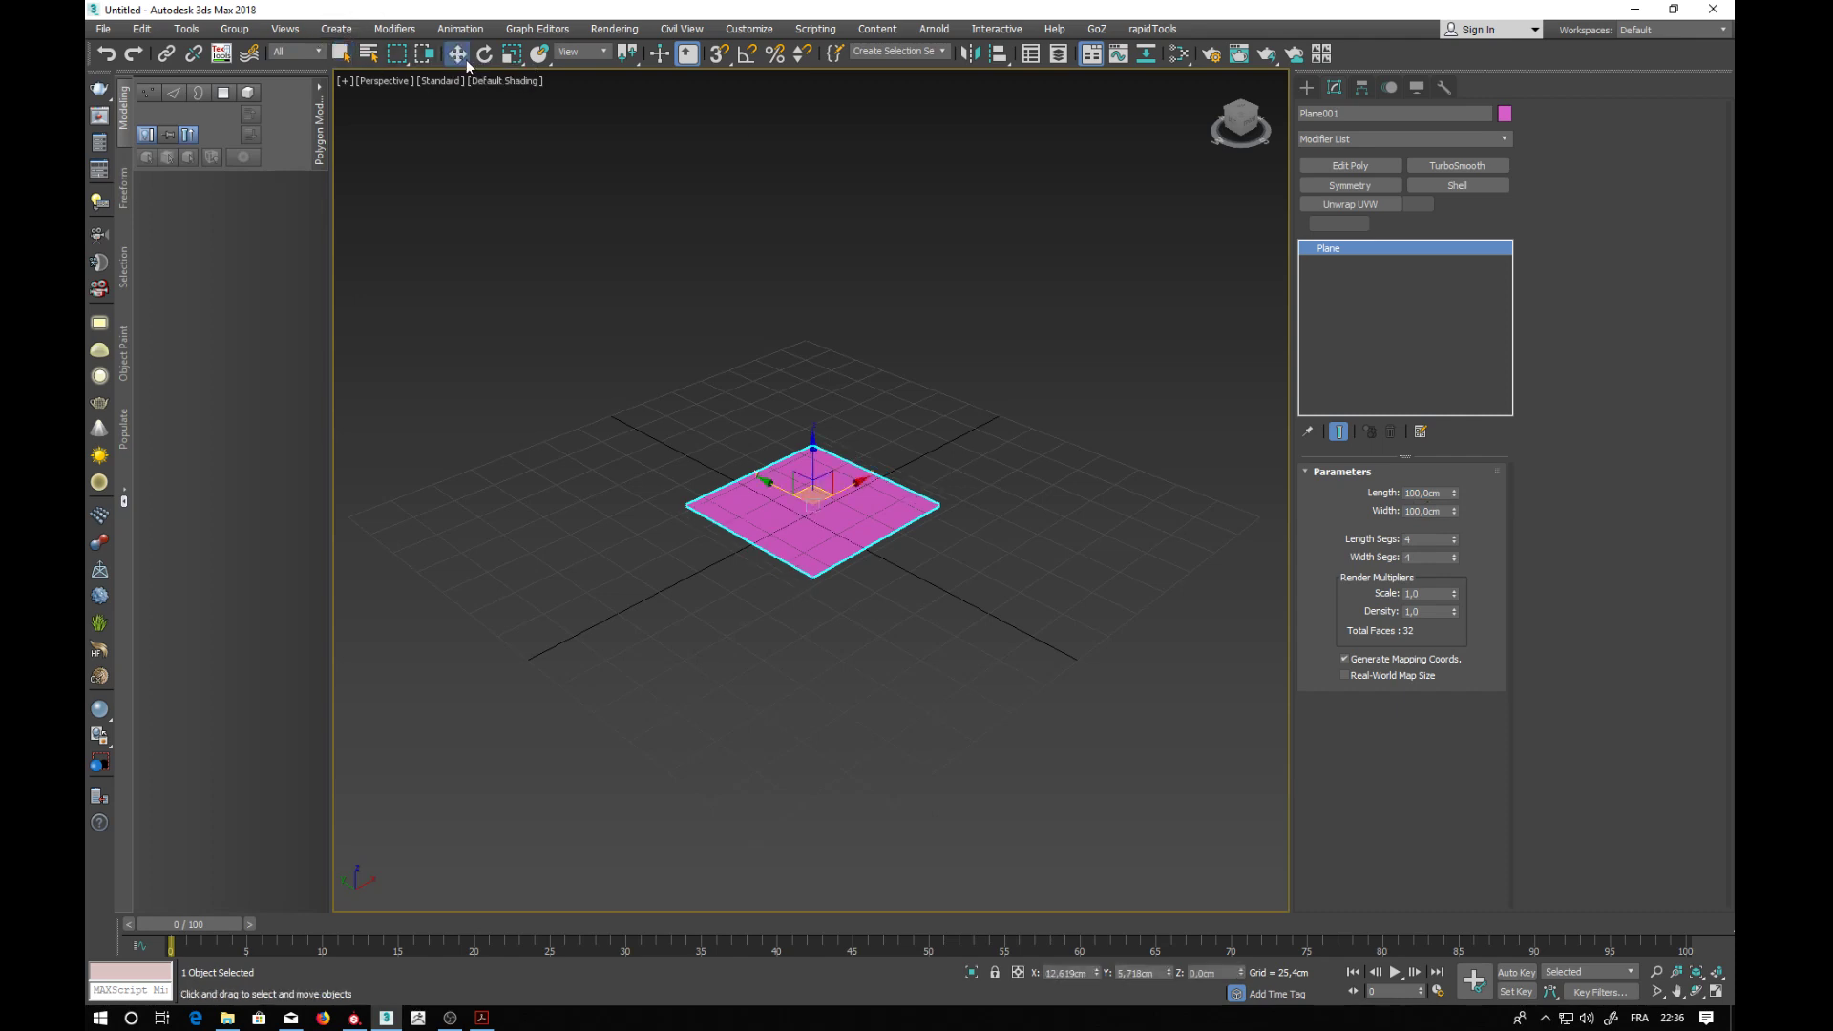
pyautogui.rightClick(1095, 973)
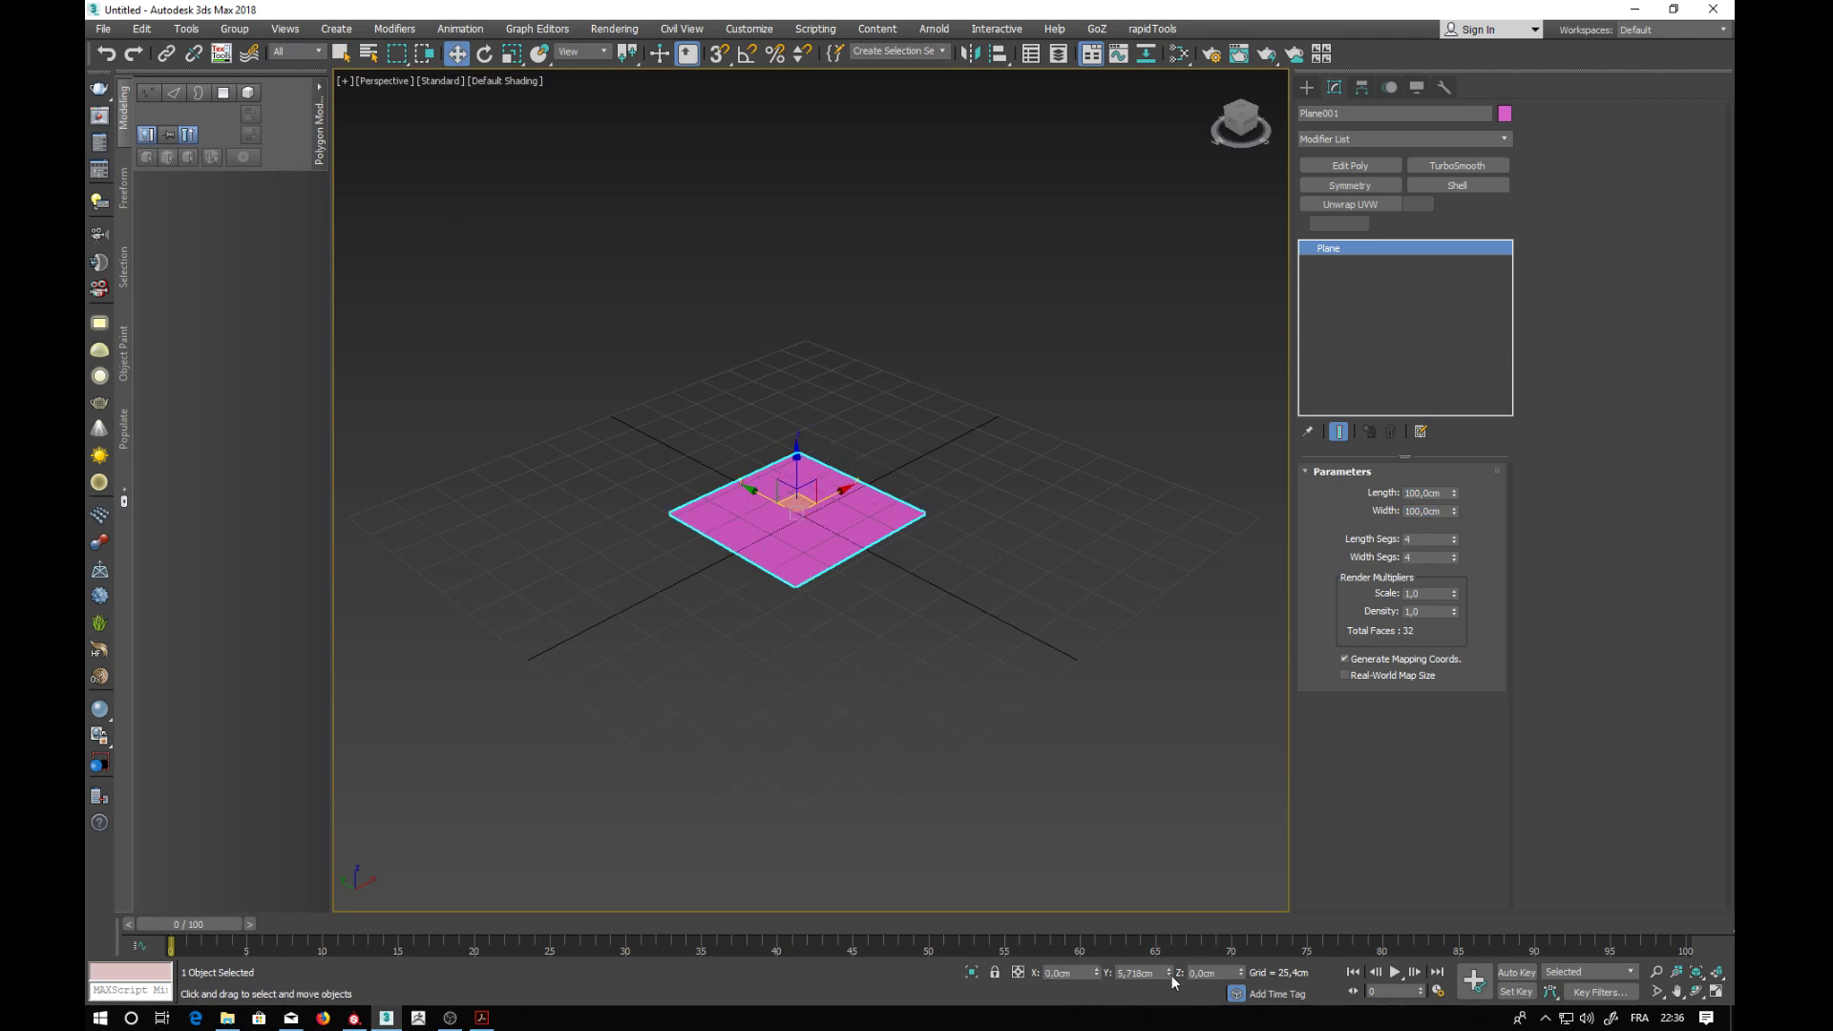
pyautogui.rightClick(1169, 972)
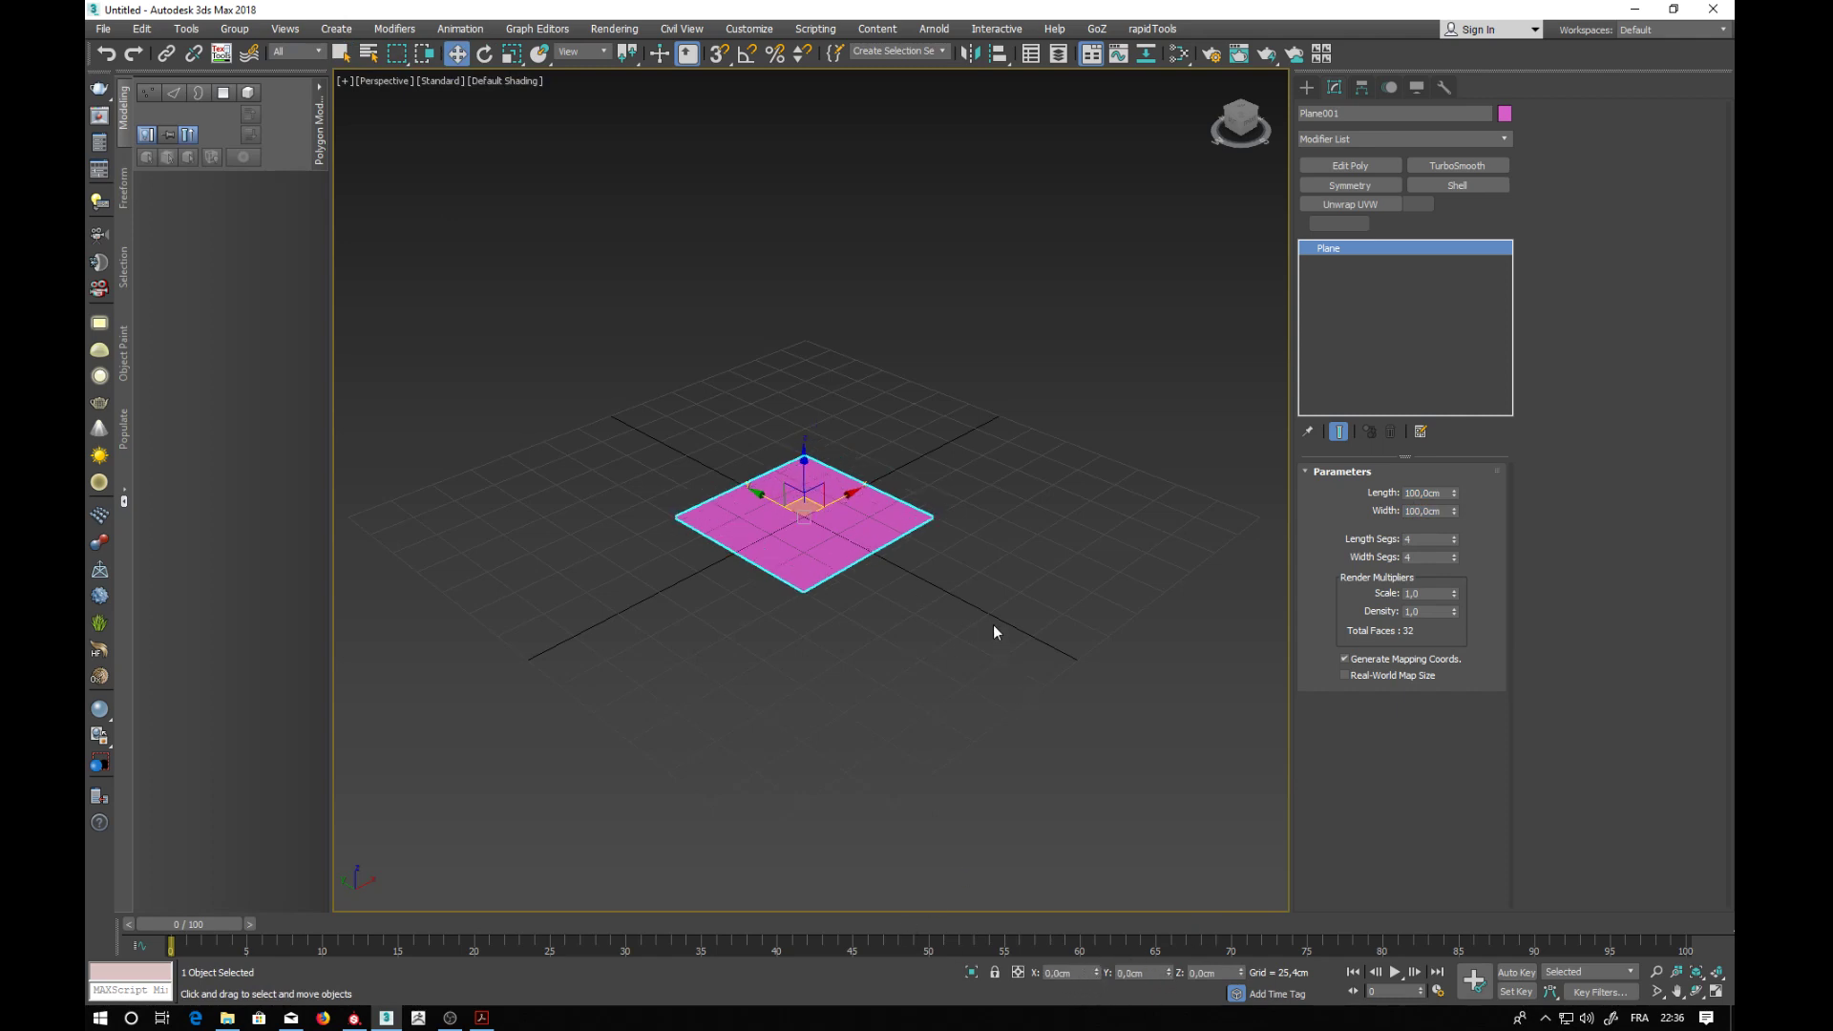
# - Change the plane's object colour to the custom dark grey and display edged faces in the viewport
pyautogui.click(1504, 115)
pyautogui.click(754, 551)
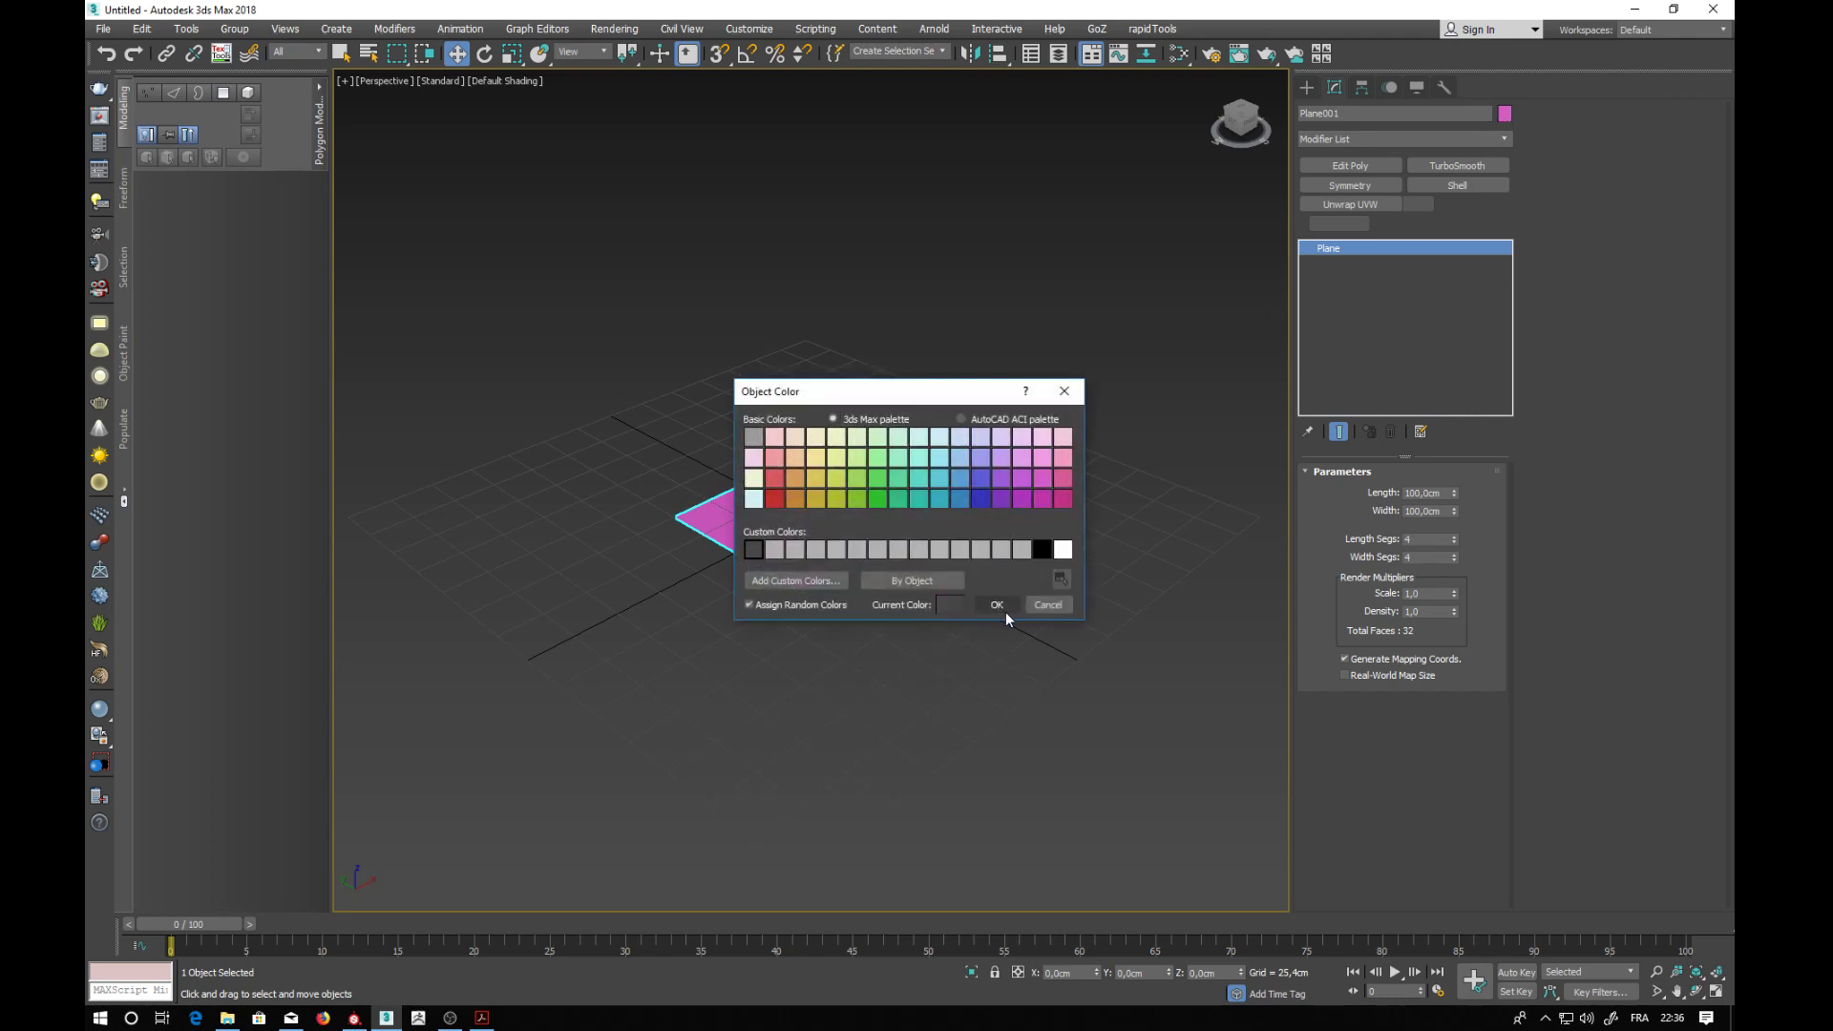
pyautogui.click(997, 604)
pyautogui.keyDown('alt'); pyautogui.moveTo(1066, 450); pyautogui.dragTo(937, 472, button='middle'); pyautogui.keyUp('alt')
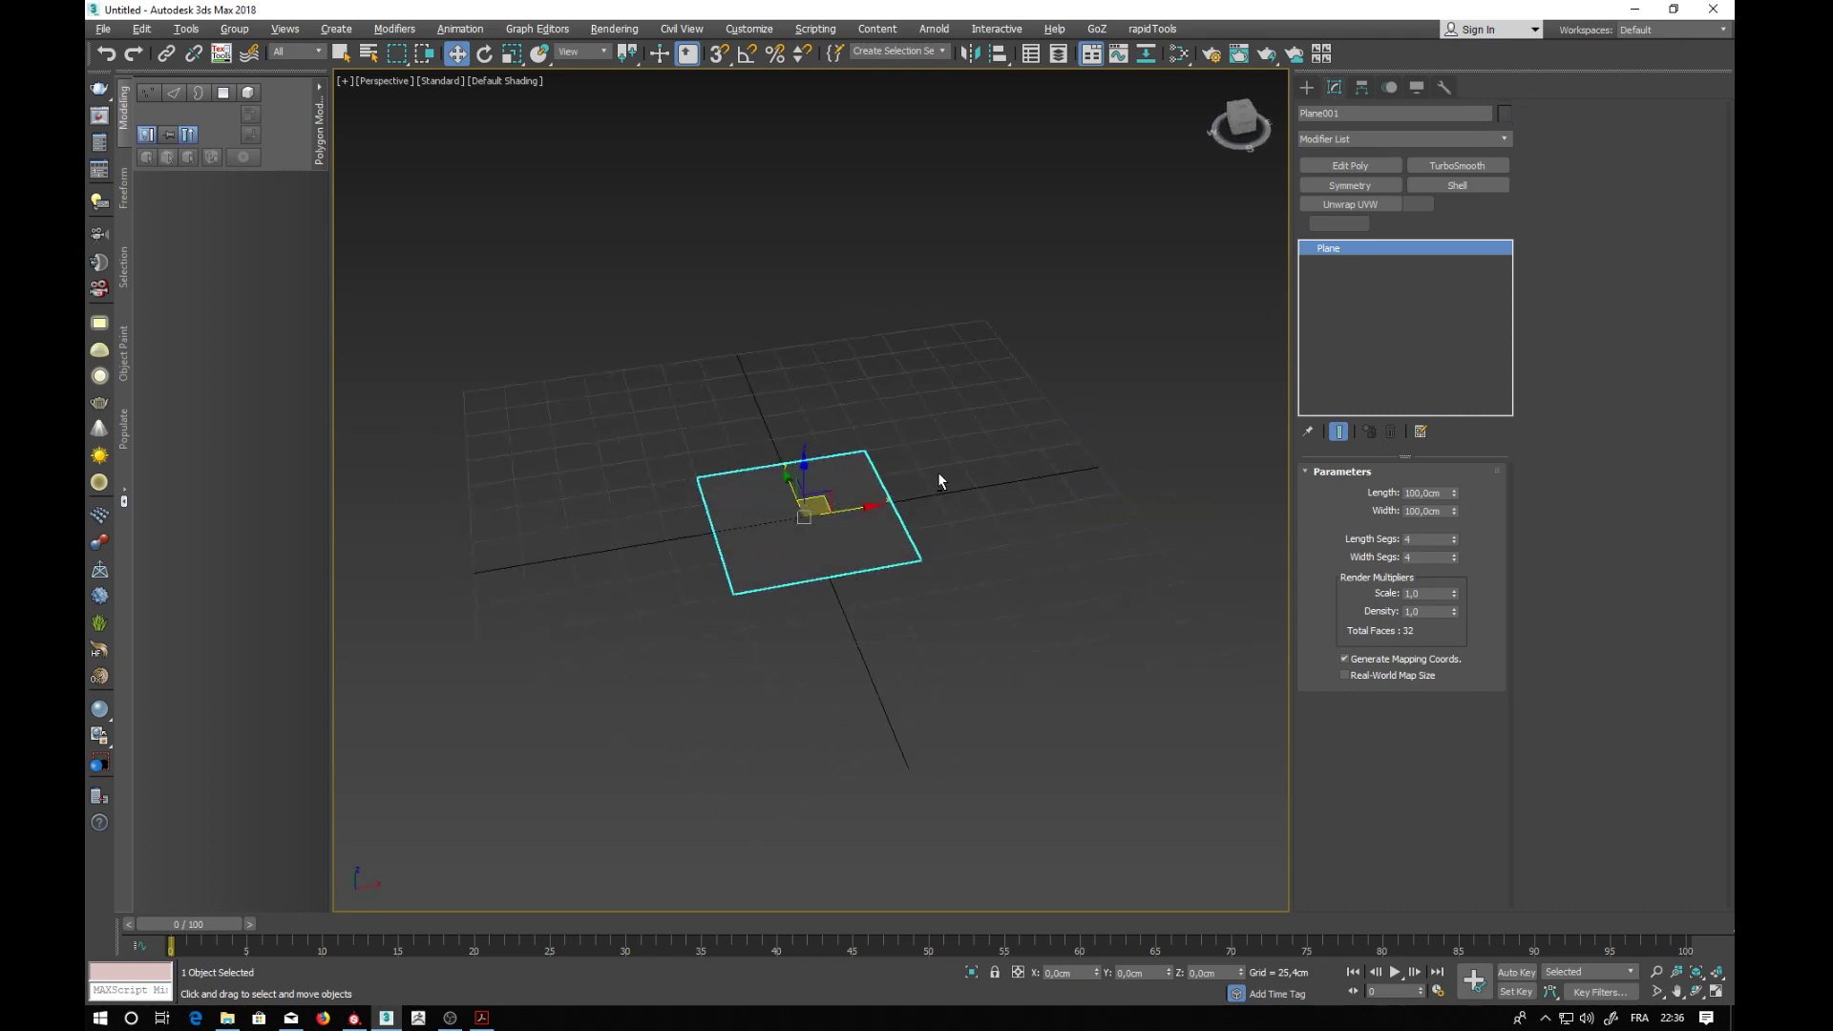
pyautogui.press('F4')
pyautogui.scroll(5, 847, 505)
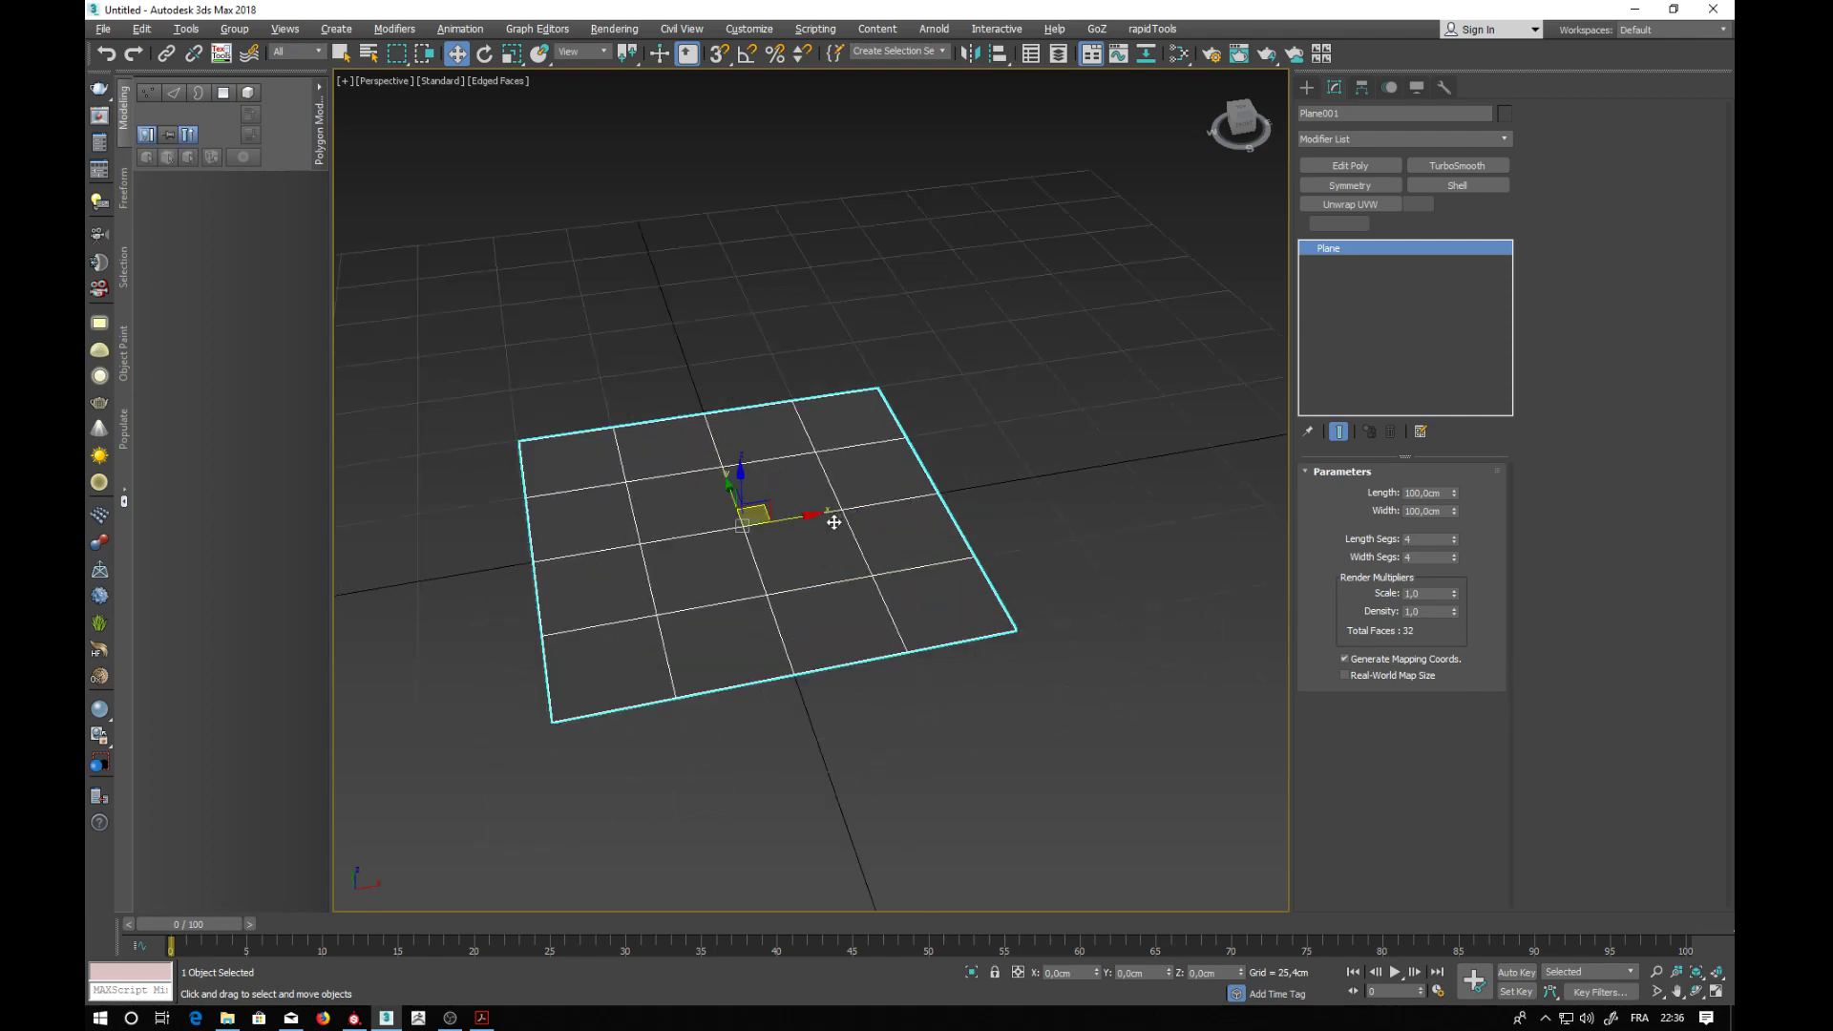
pyautogui.moveTo(833, 522); pyautogui.dragTo(897, 508, button='middle')
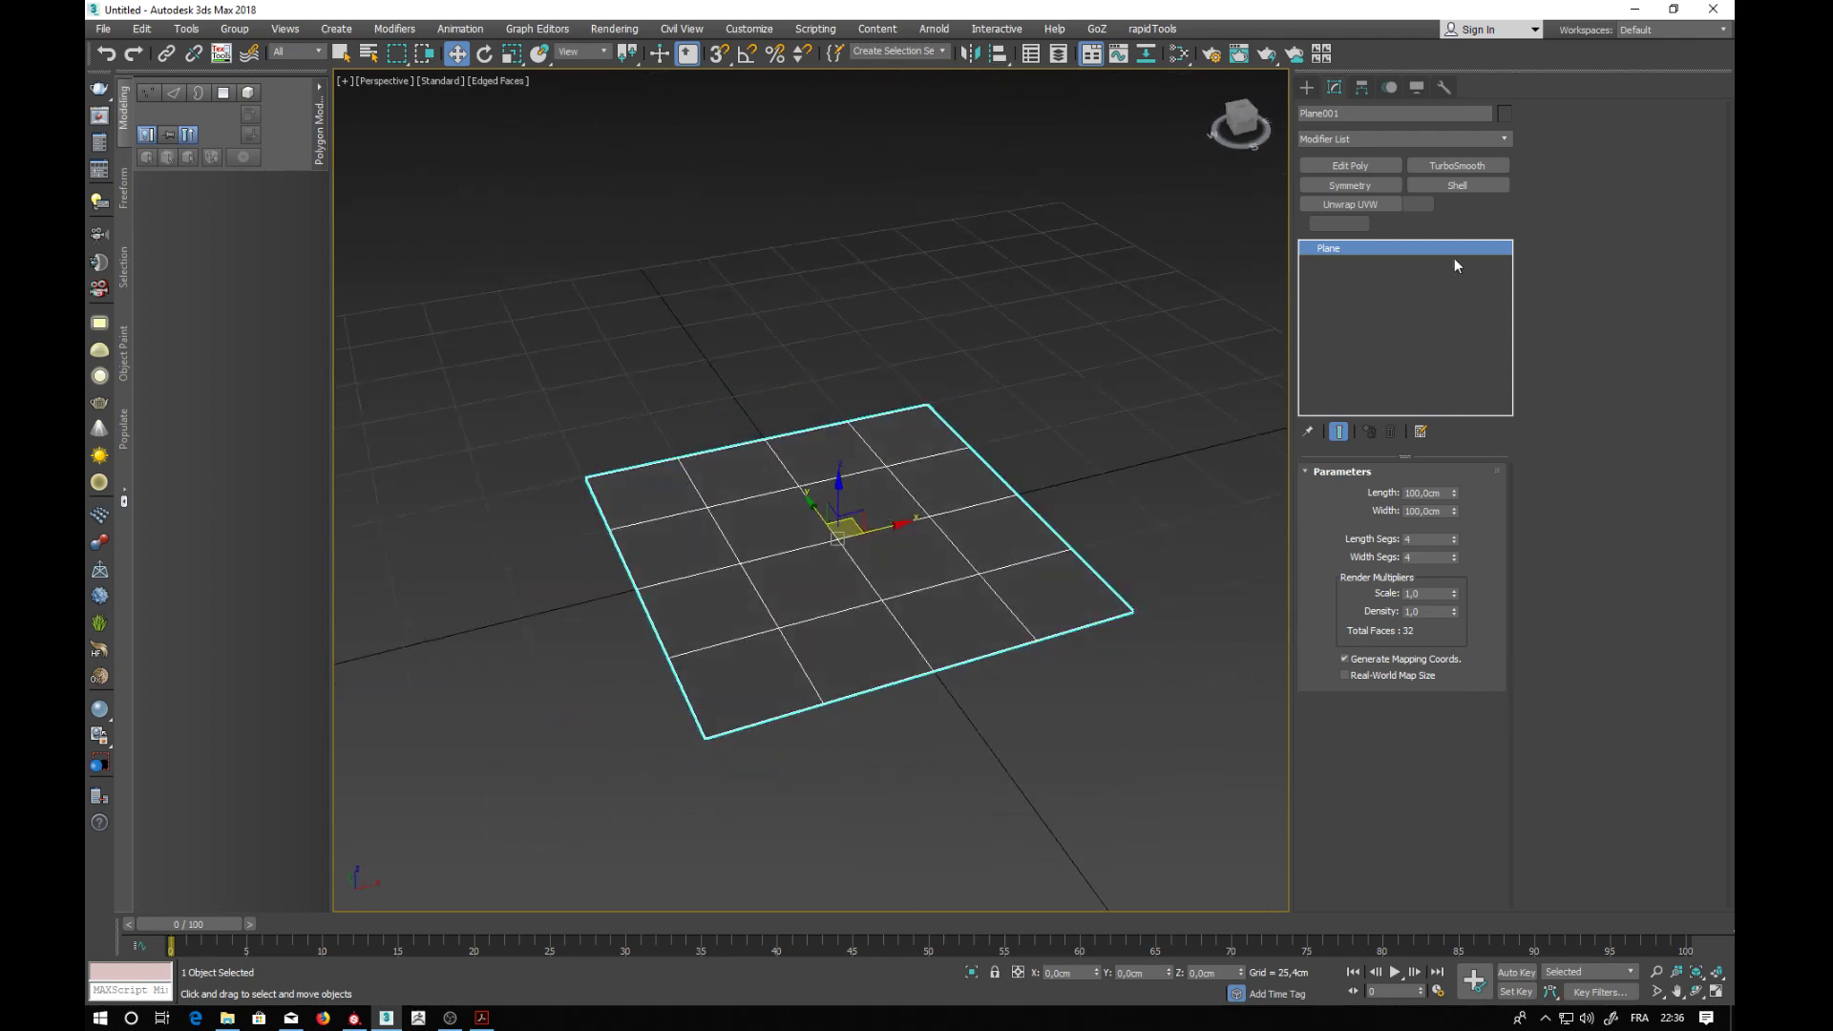
# - Add Edit Poly and Unwrap UVW modifiers to the plane and apply Quick Peel to its UVs
pyautogui.click(1356, 168)
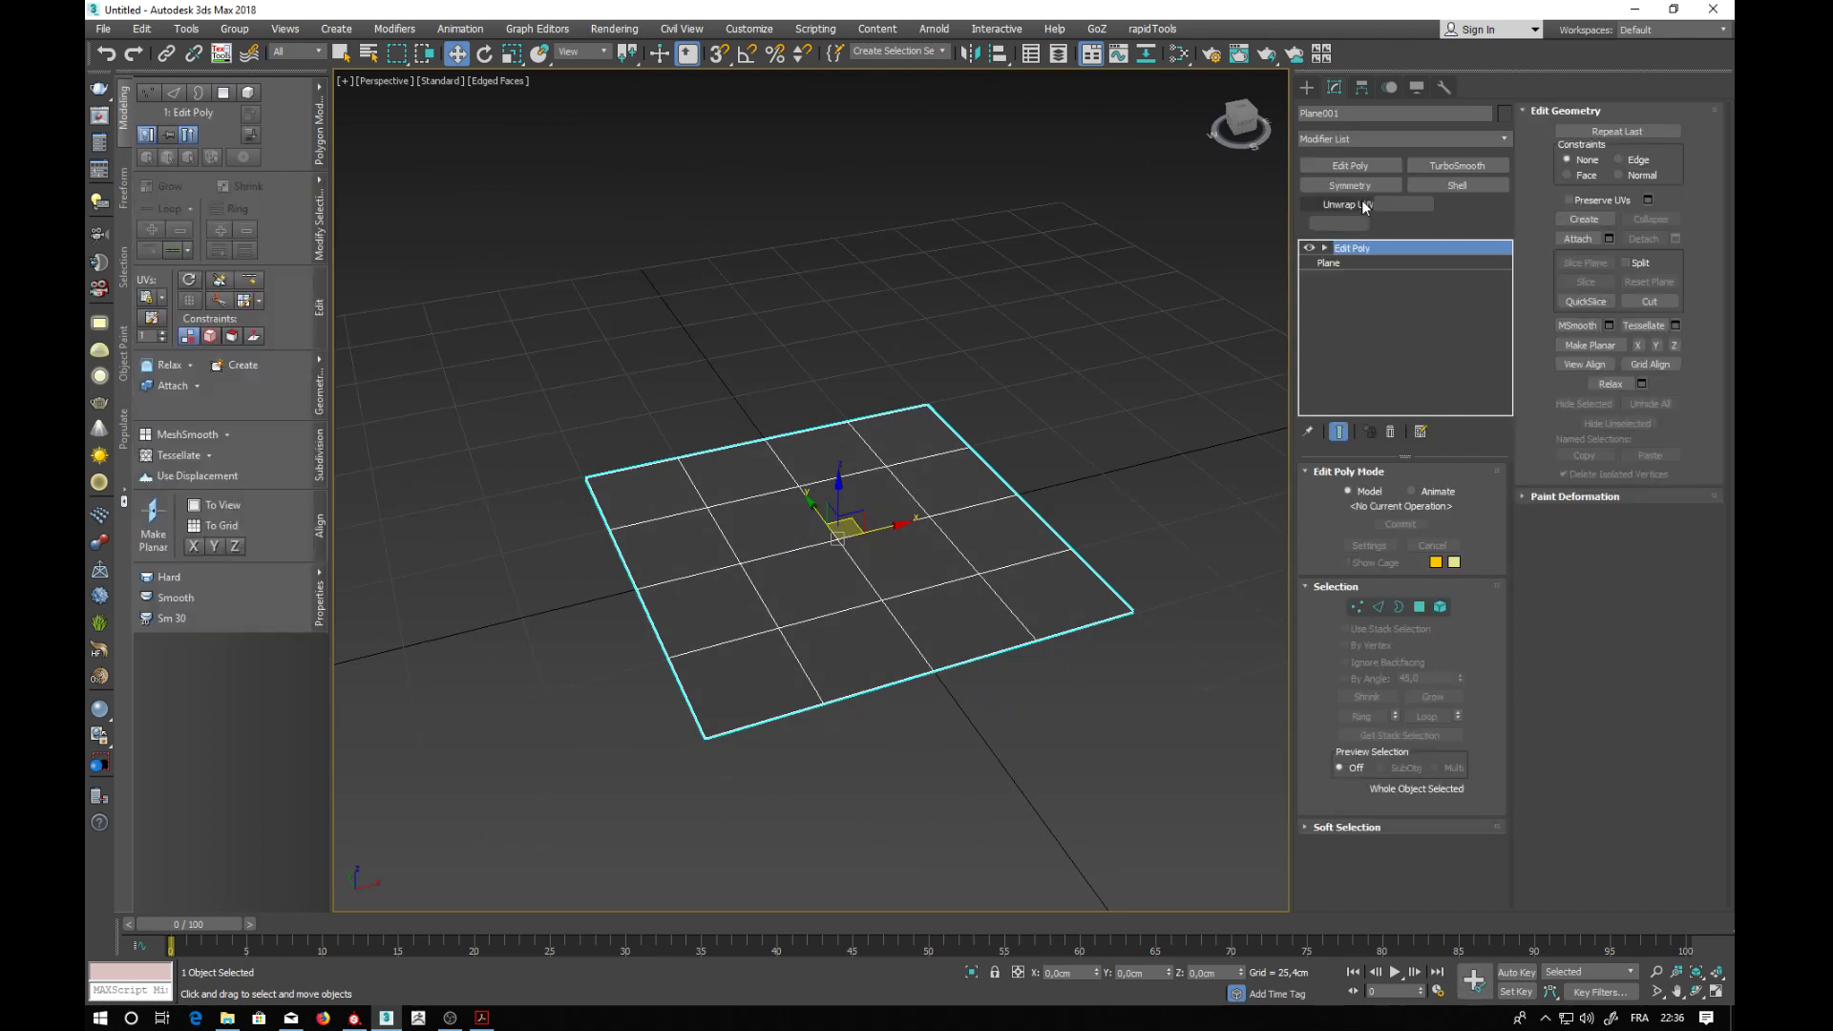
pyautogui.click(1351, 204)
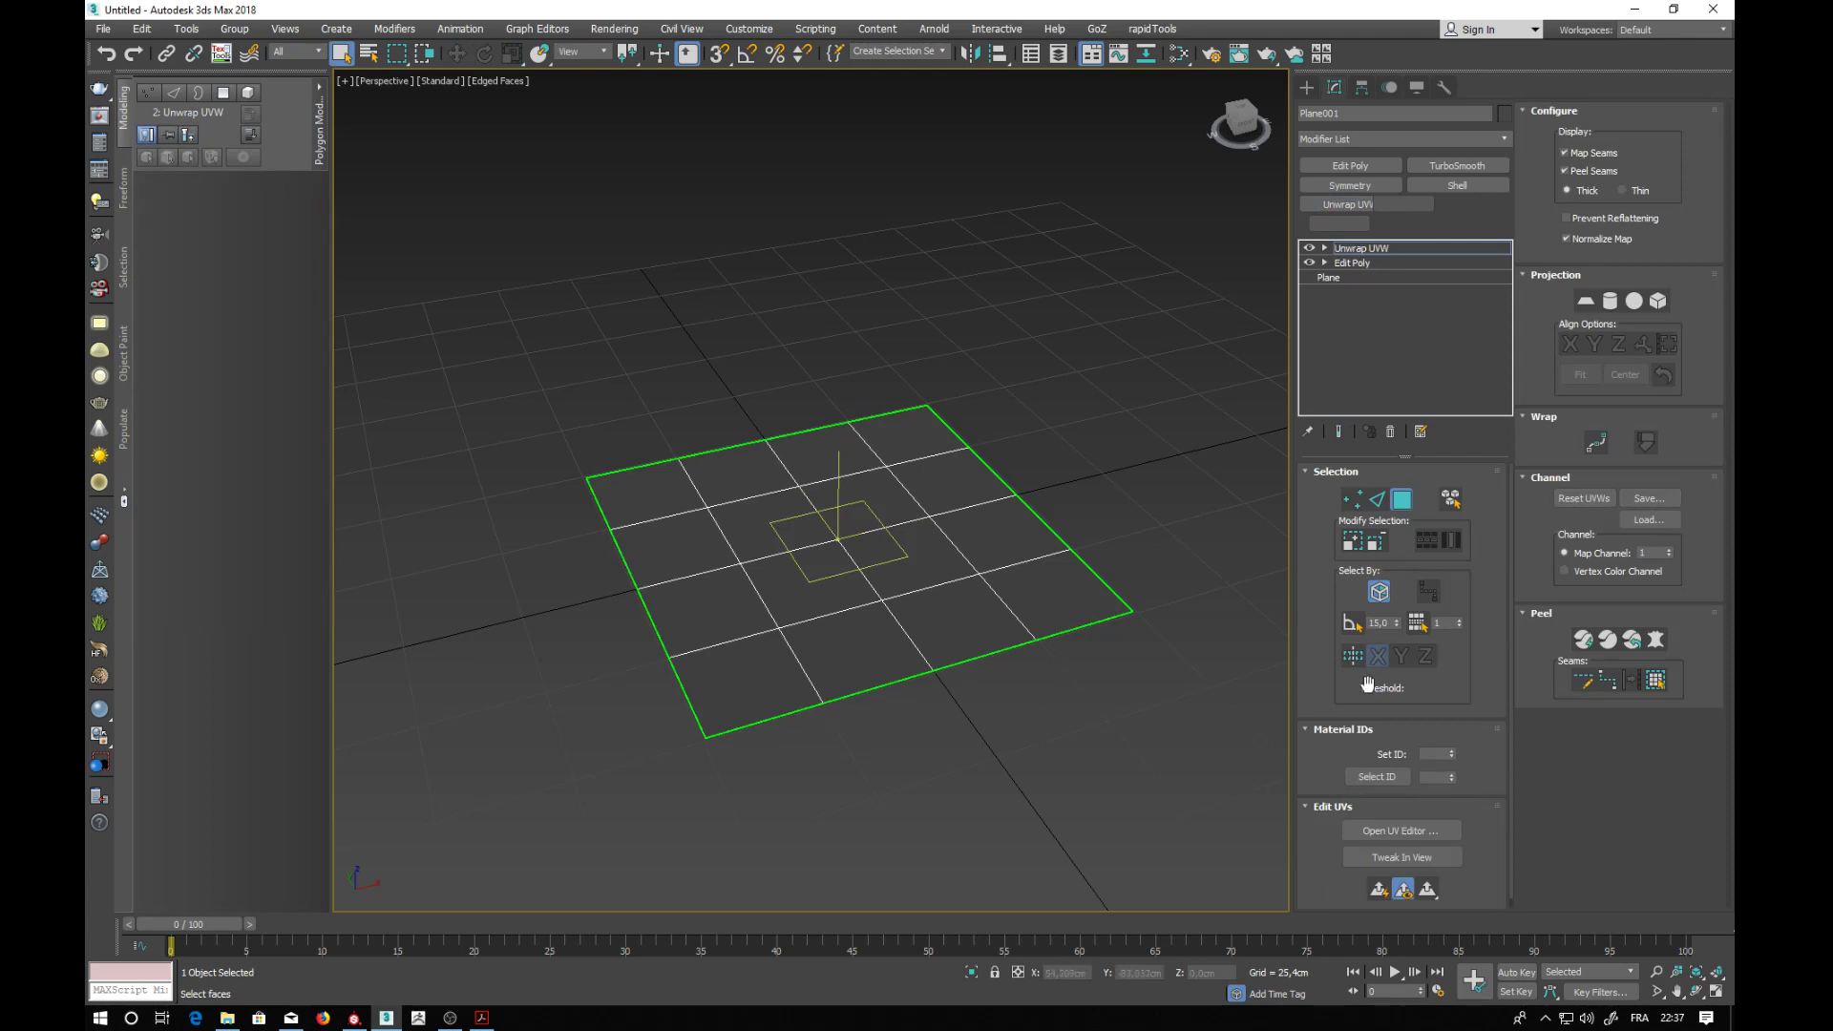
pyautogui.click(1376, 831)
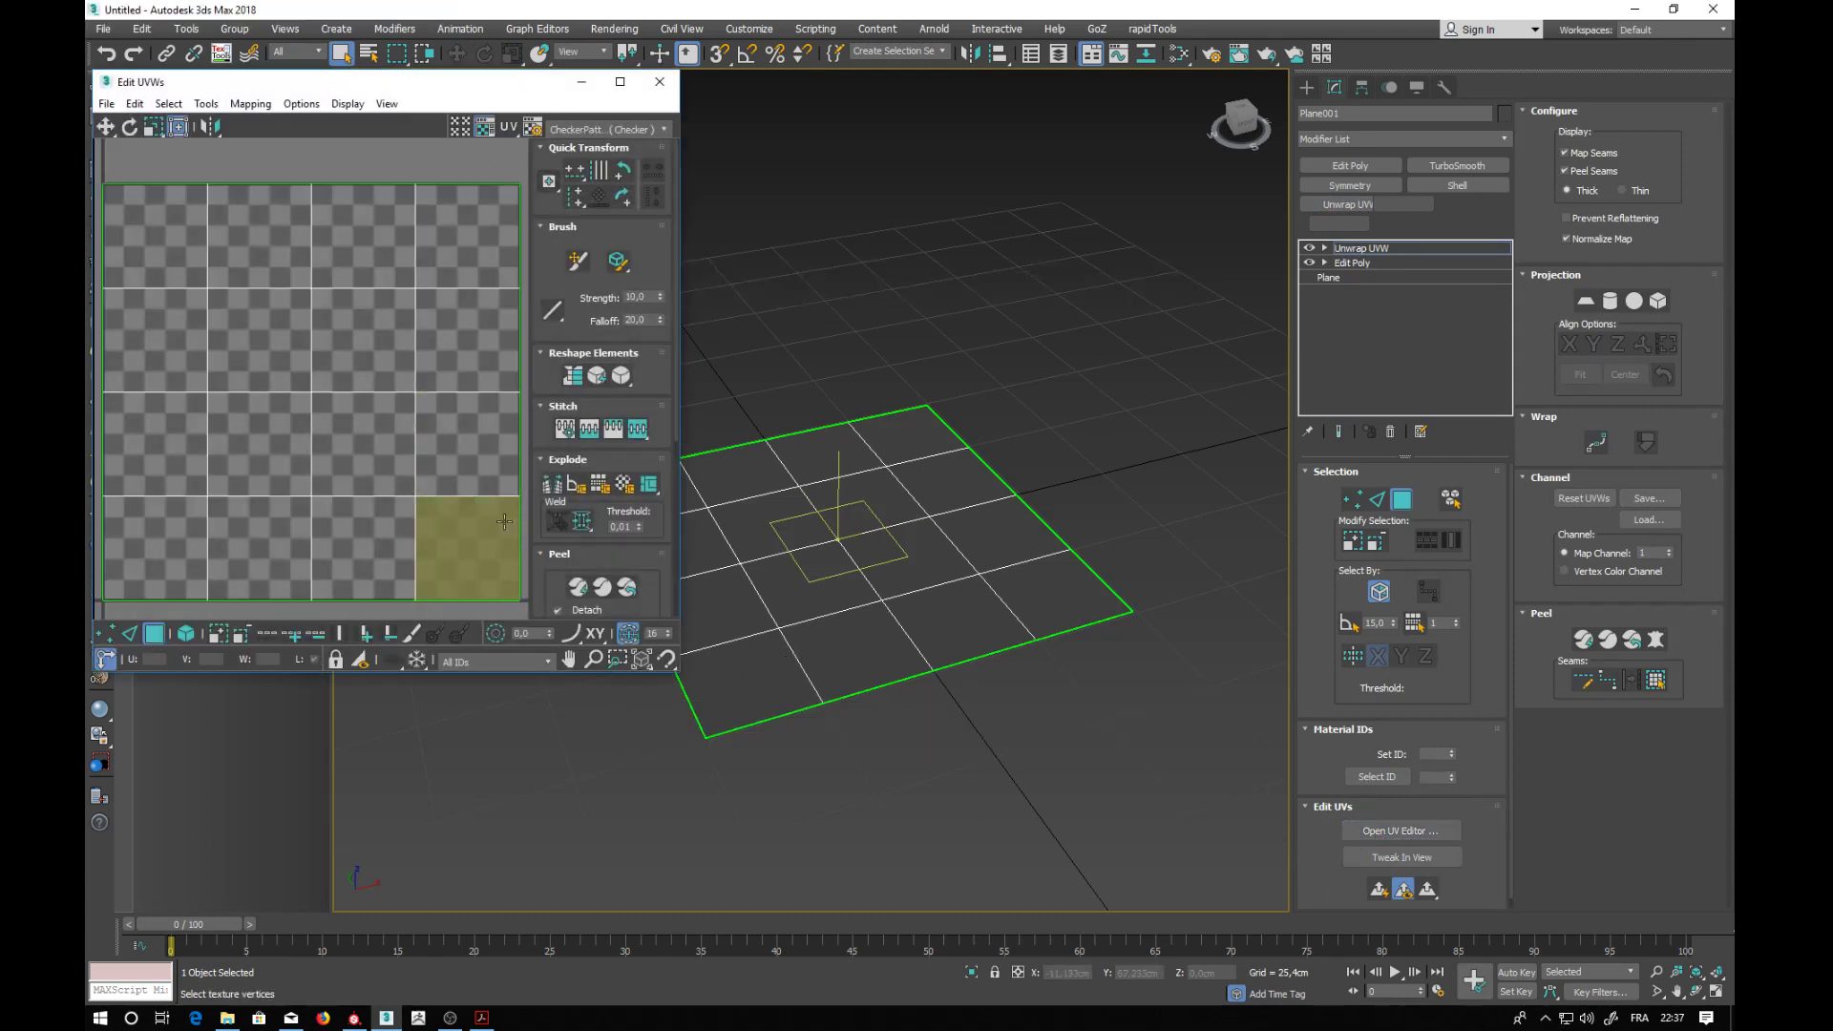
pyautogui.click(577, 588)
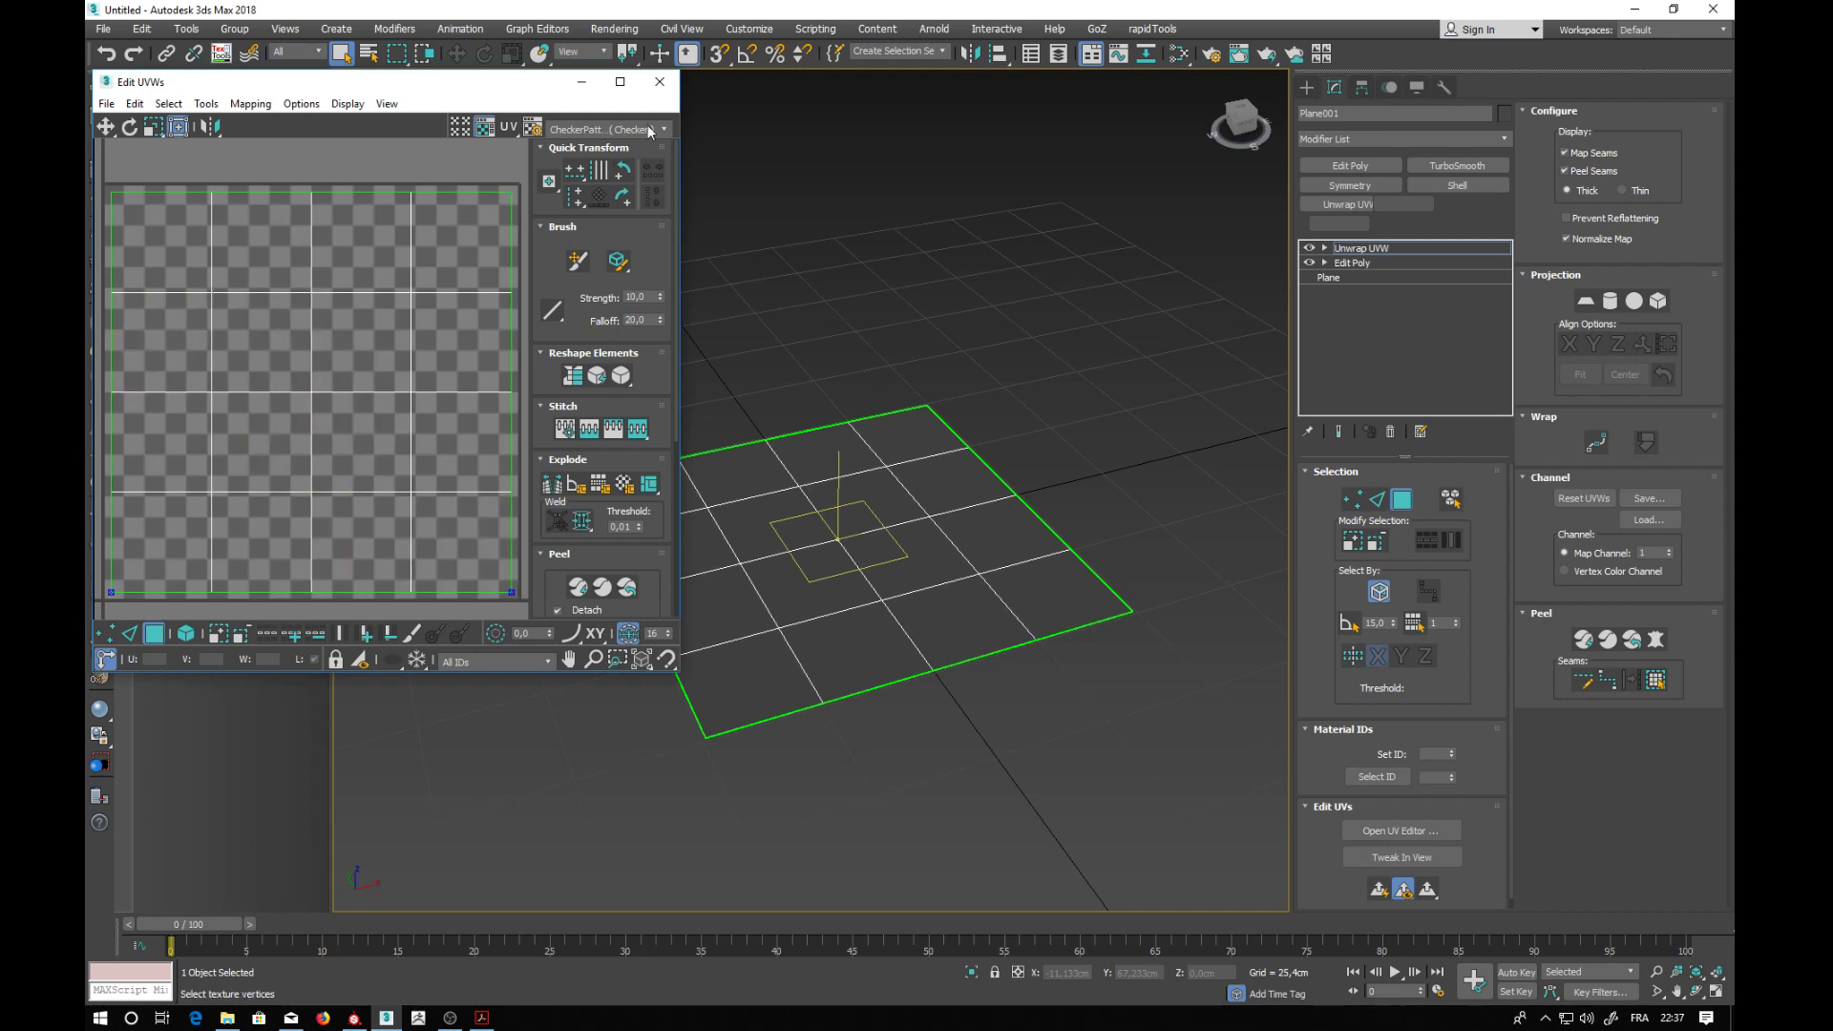
pyautogui.click(659, 82)
pyautogui.click(1357, 249)
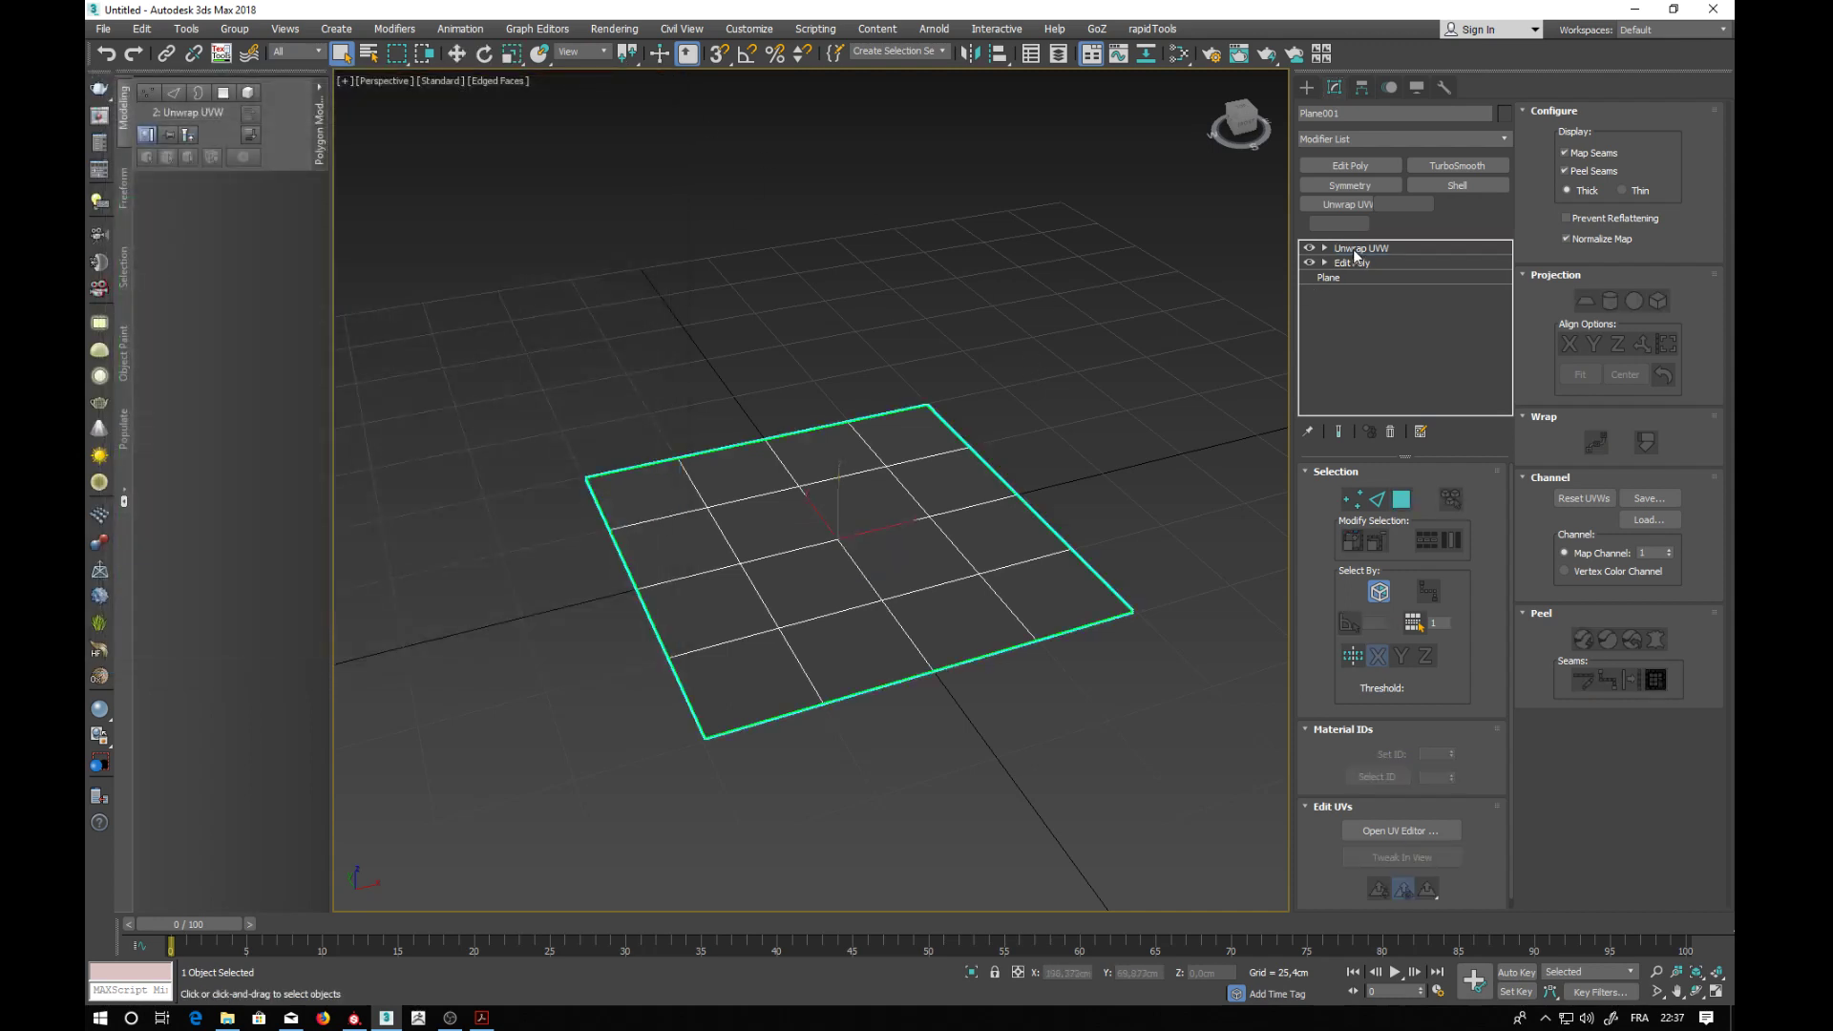
# - Add a second Edit Poly modifier above Unwrap UVW on the plane
pyautogui.click(1351, 168)
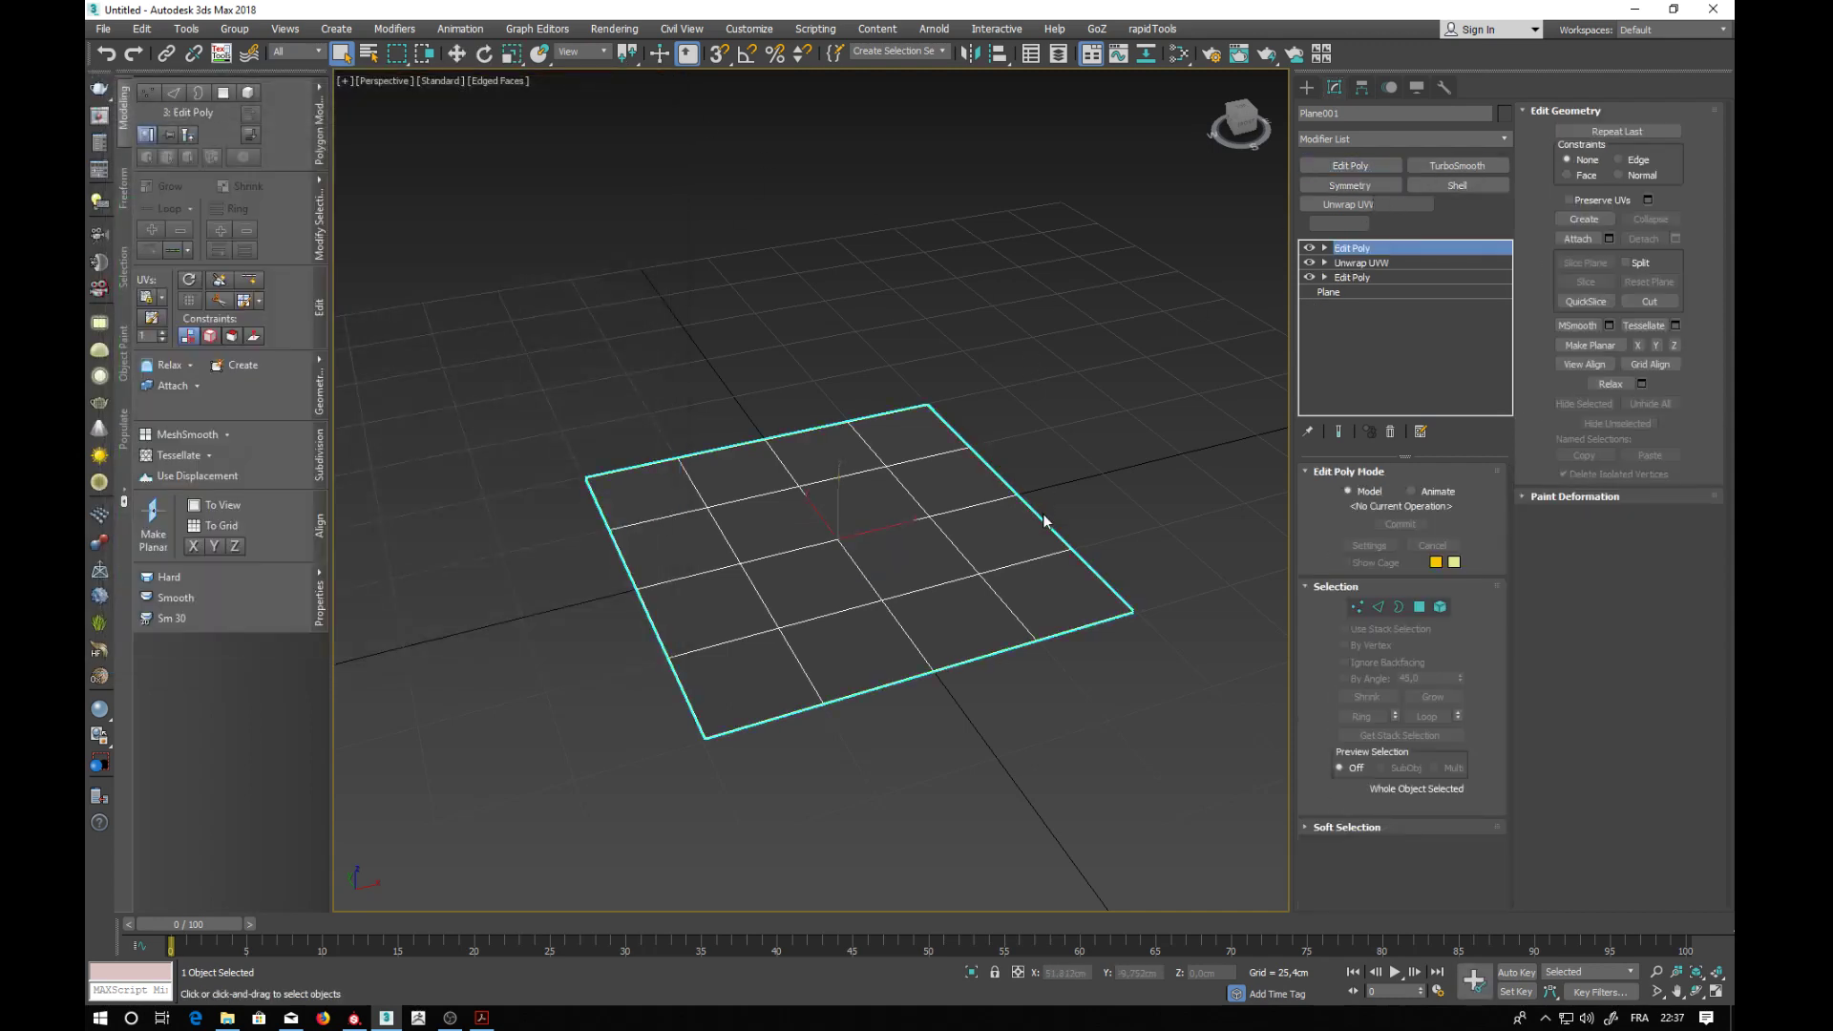
pyautogui.scroll(5, 871, 534)
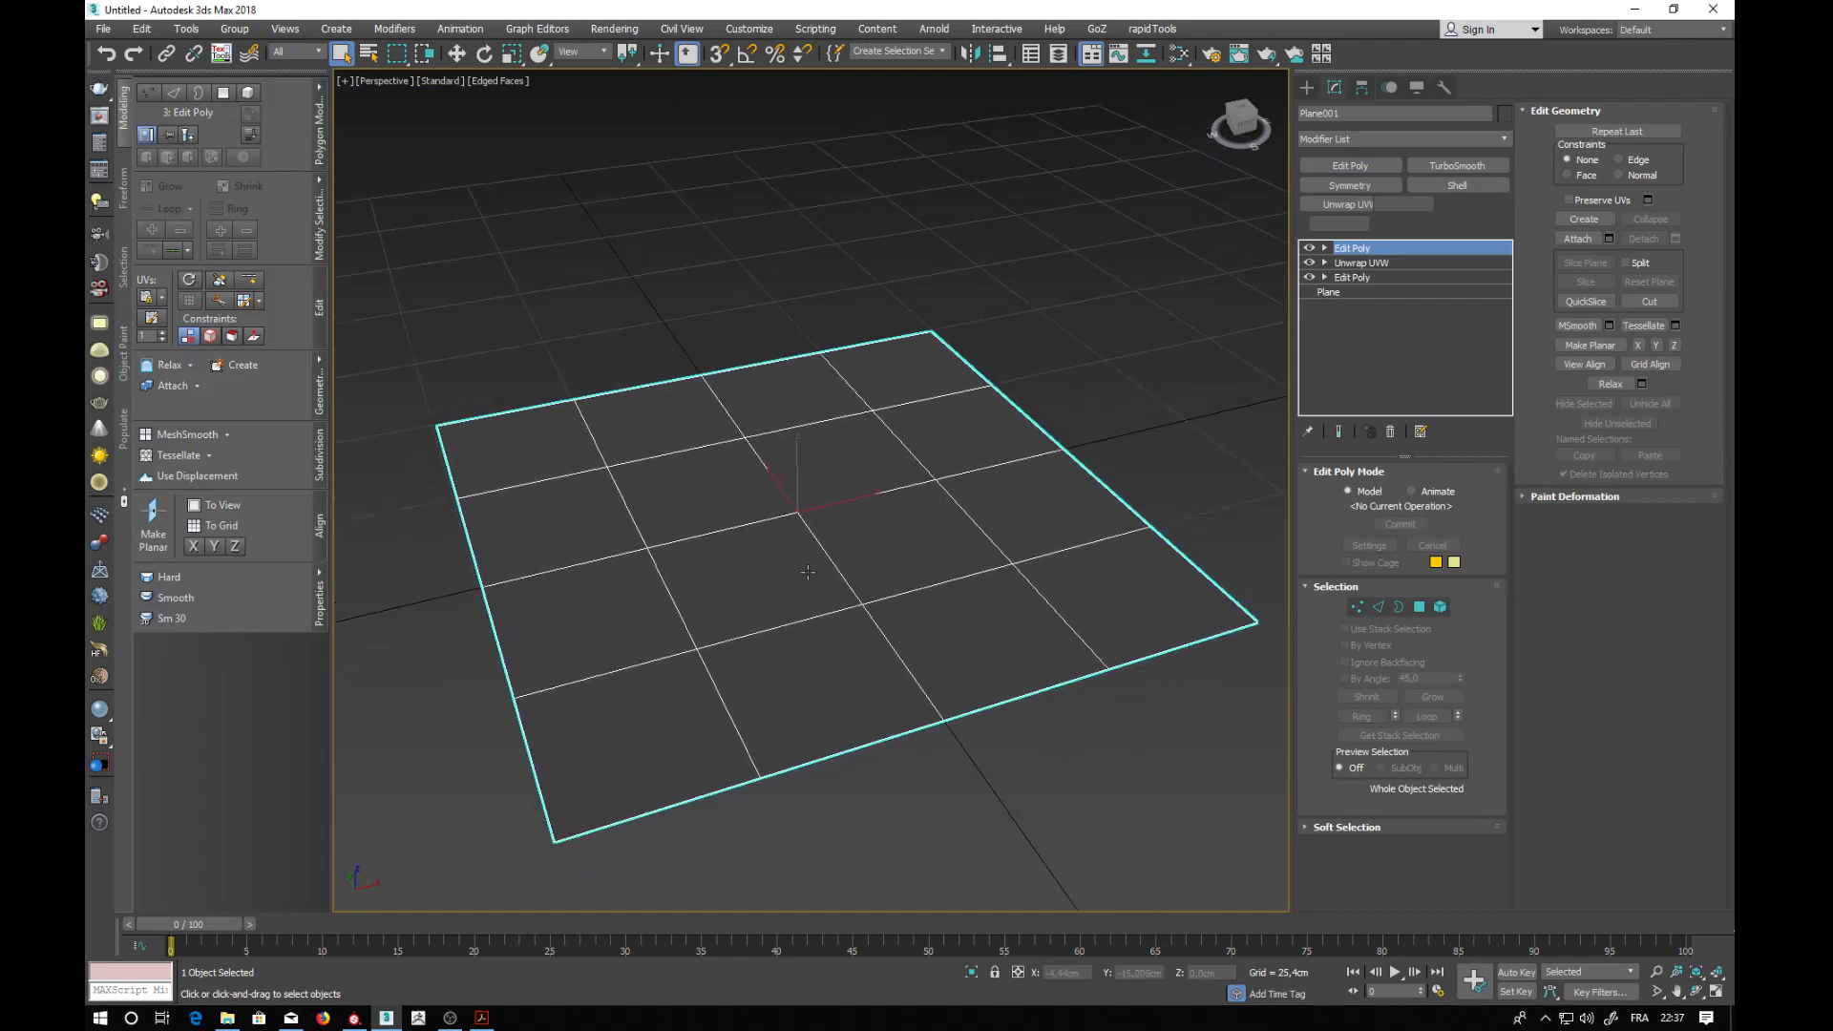
pyautogui.moveTo(808, 572)
pyautogui.keyDown('alt'); pyautogui.mouseDown(button='middle')
pyautogui.moveTo(806, 540)
pyautogui.moveTo(803, 560)
pyautogui.mouseUp(button='middle'); pyautogui.keyUp('alt')
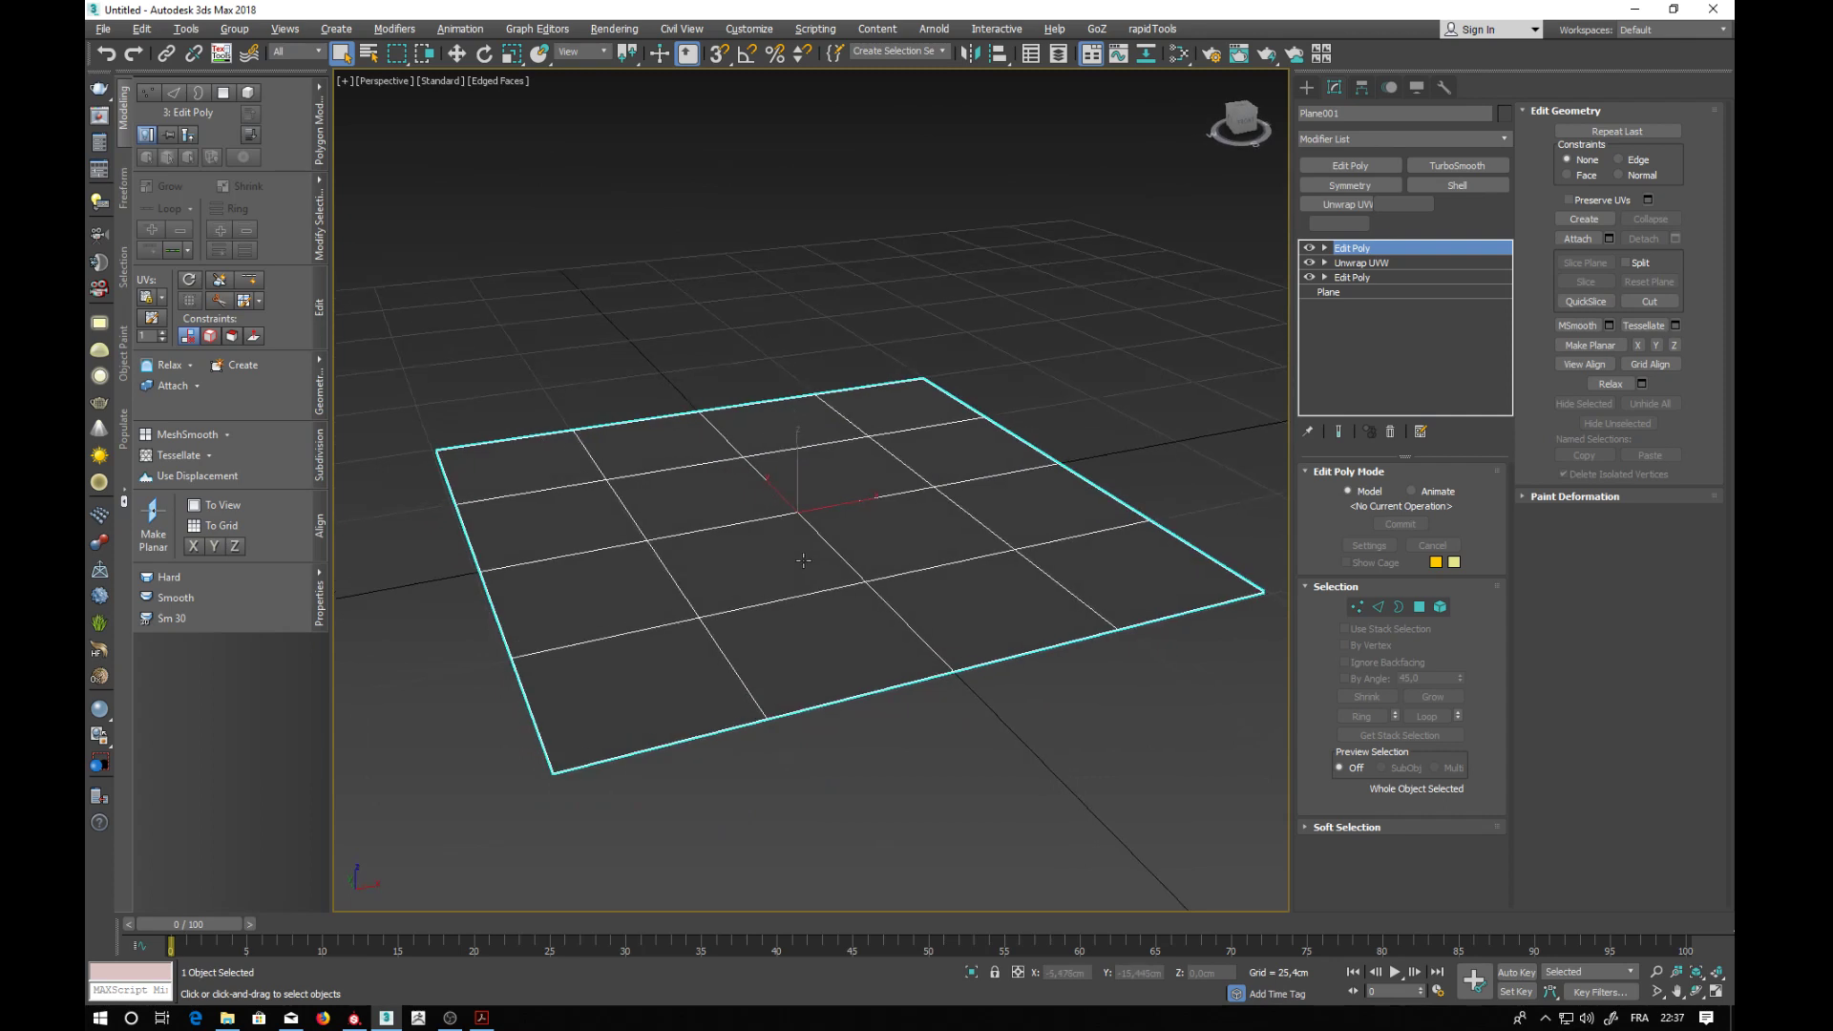
pyautogui.moveTo(871, 614)
pyautogui.keyDown('alt'); pyautogui.mouseDown(button='middle')
pyautogui.moveTo(839, 643)
pyautogui.moveTo(850, 620)
pyautogui.mouseUp(button='middle'); pyautogui.keyUp('alt')
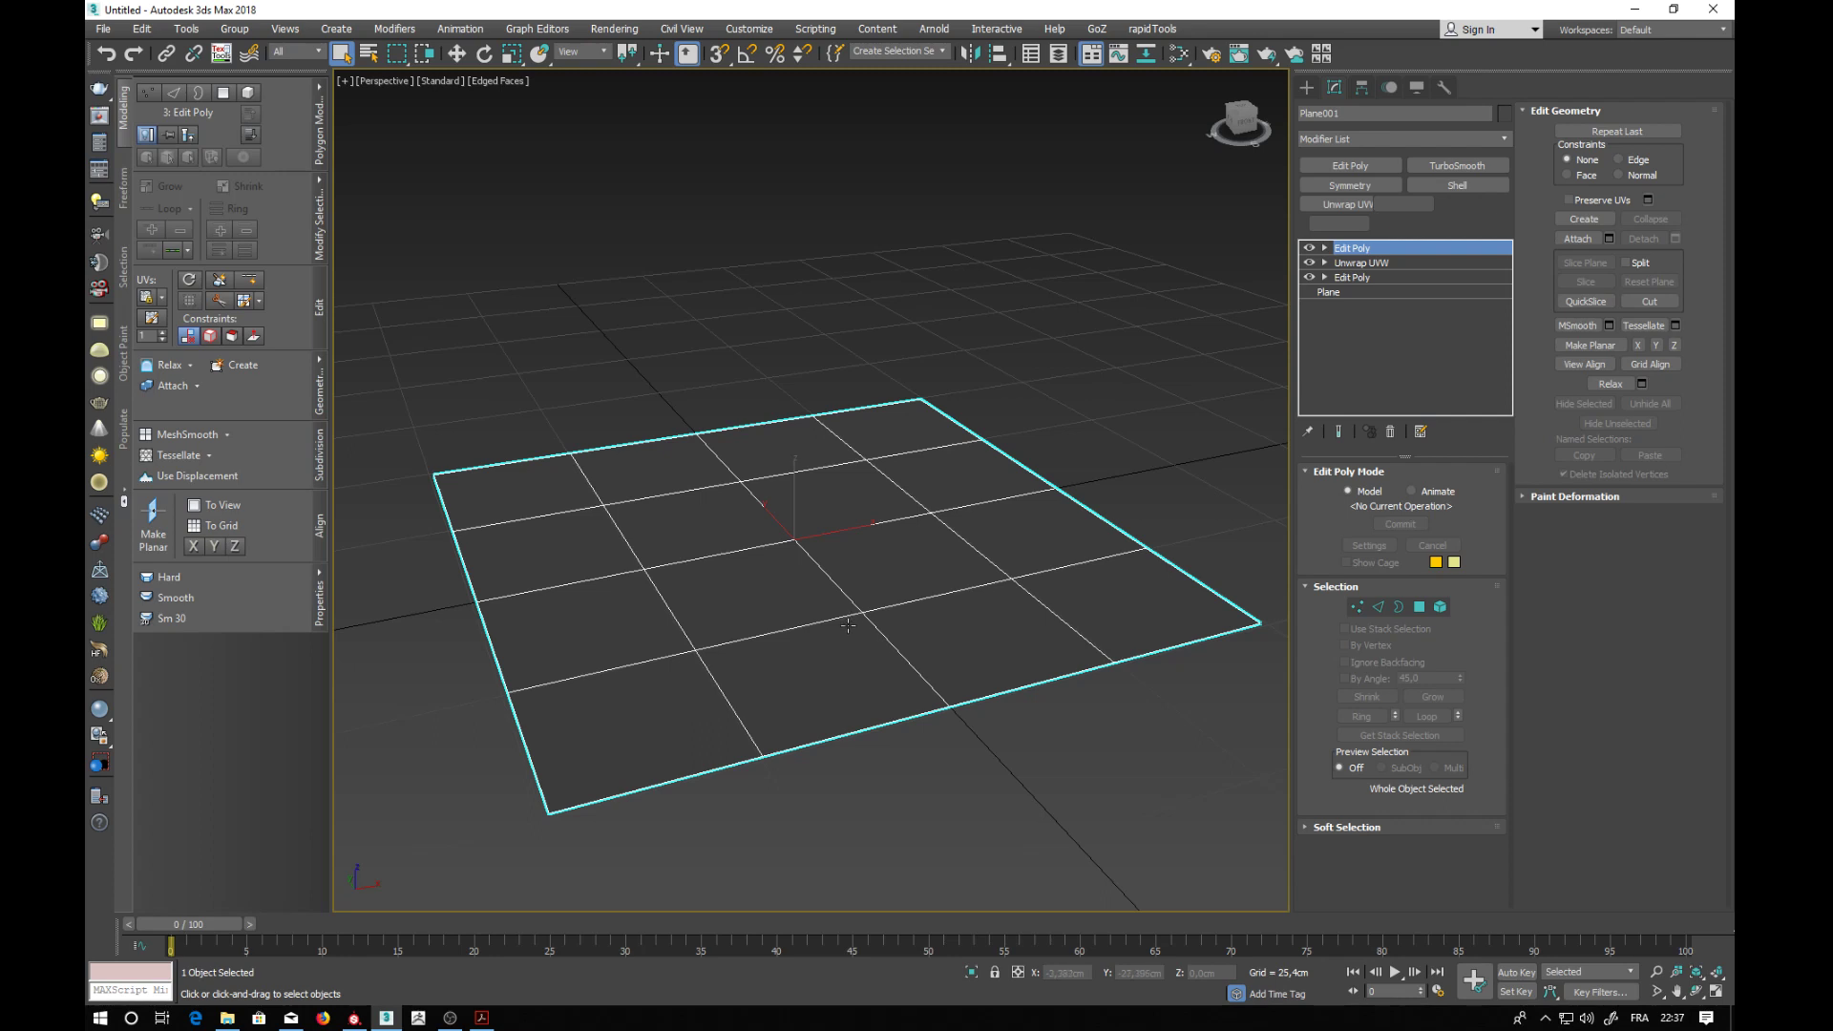
# - Start a cylinder and configure snapping for it, with Grid Points enabled and Pivot disabled
pyautogui.click(1308, 88)
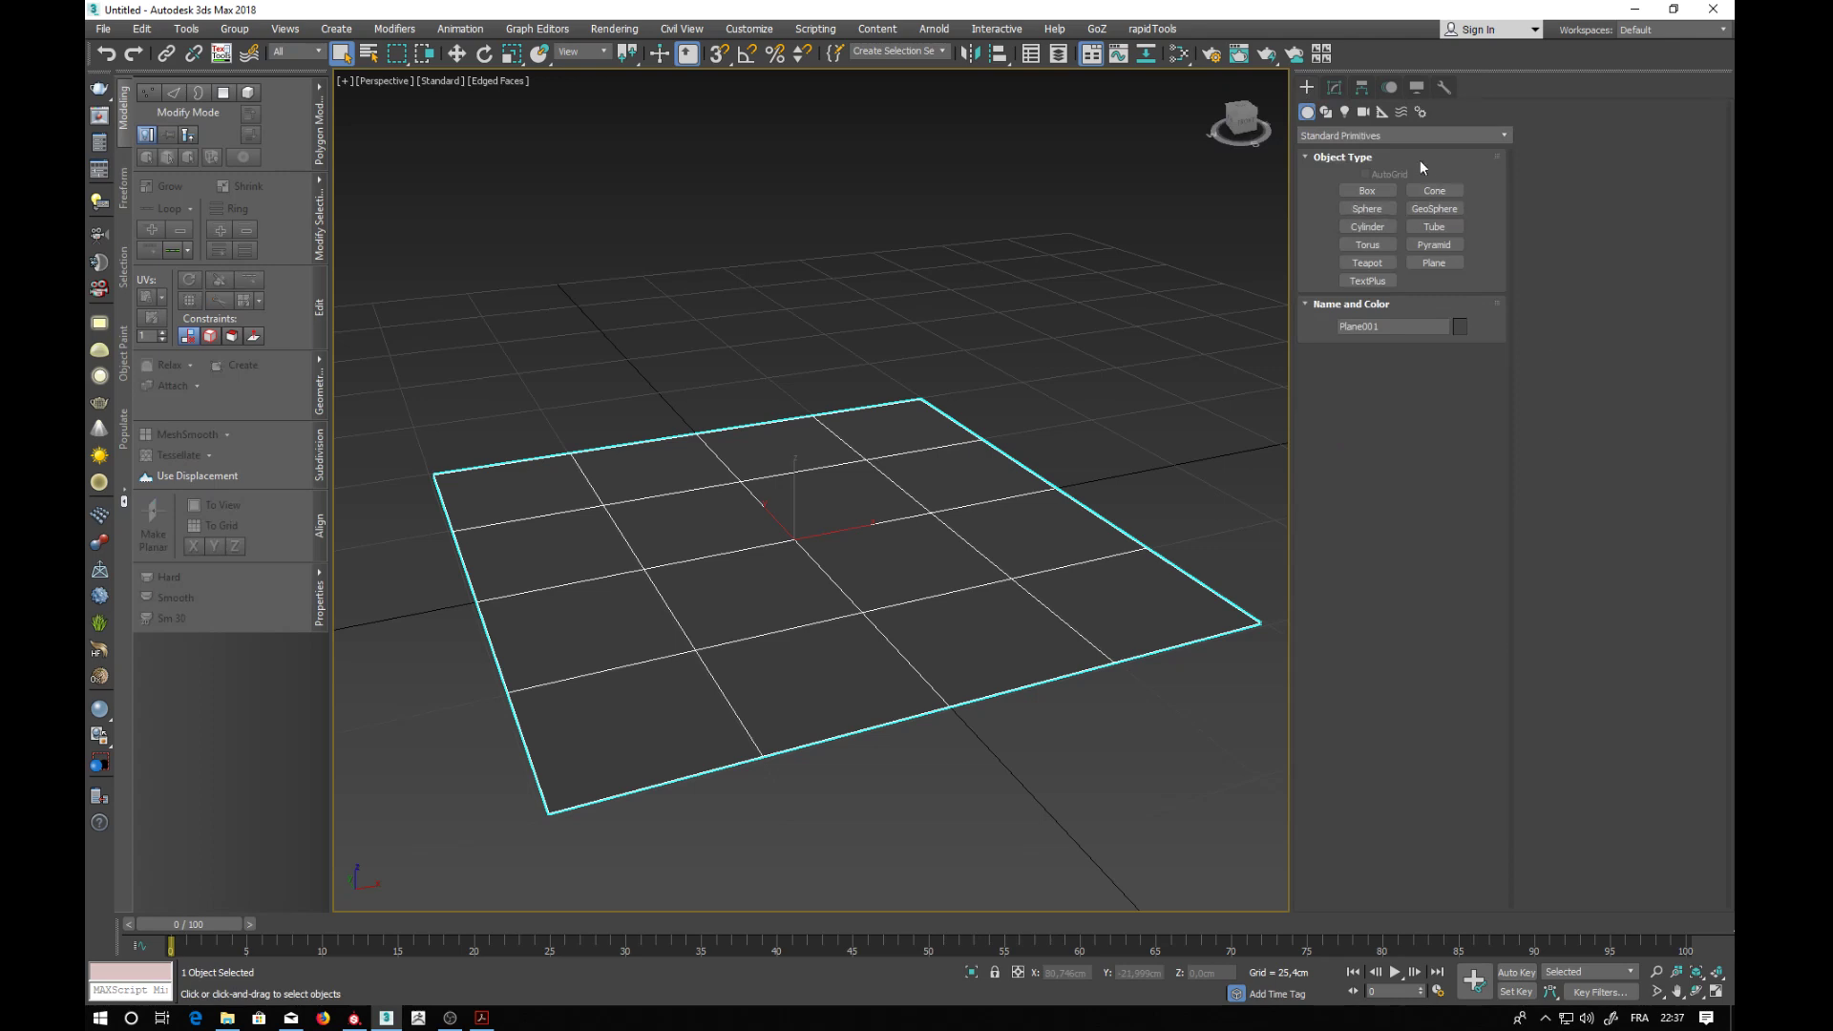
pyautogui.click(1383, 229)
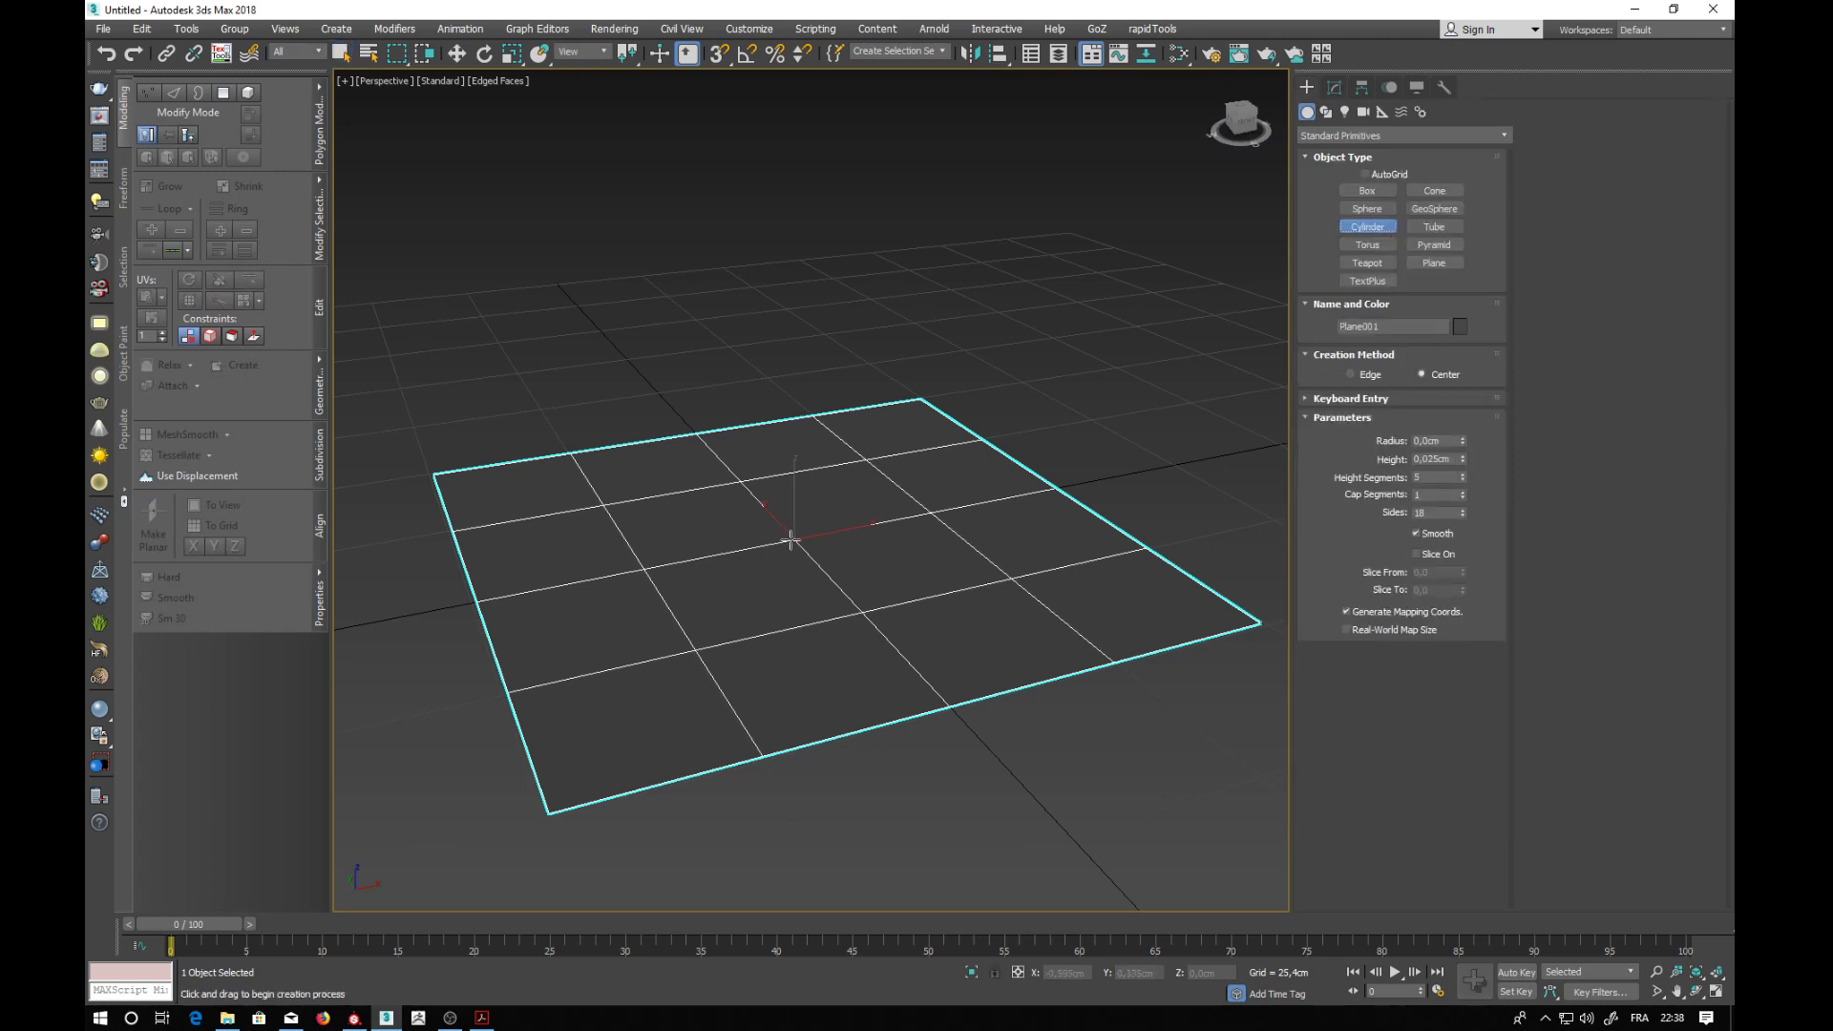
pyautogui.rightClick(720, 53)
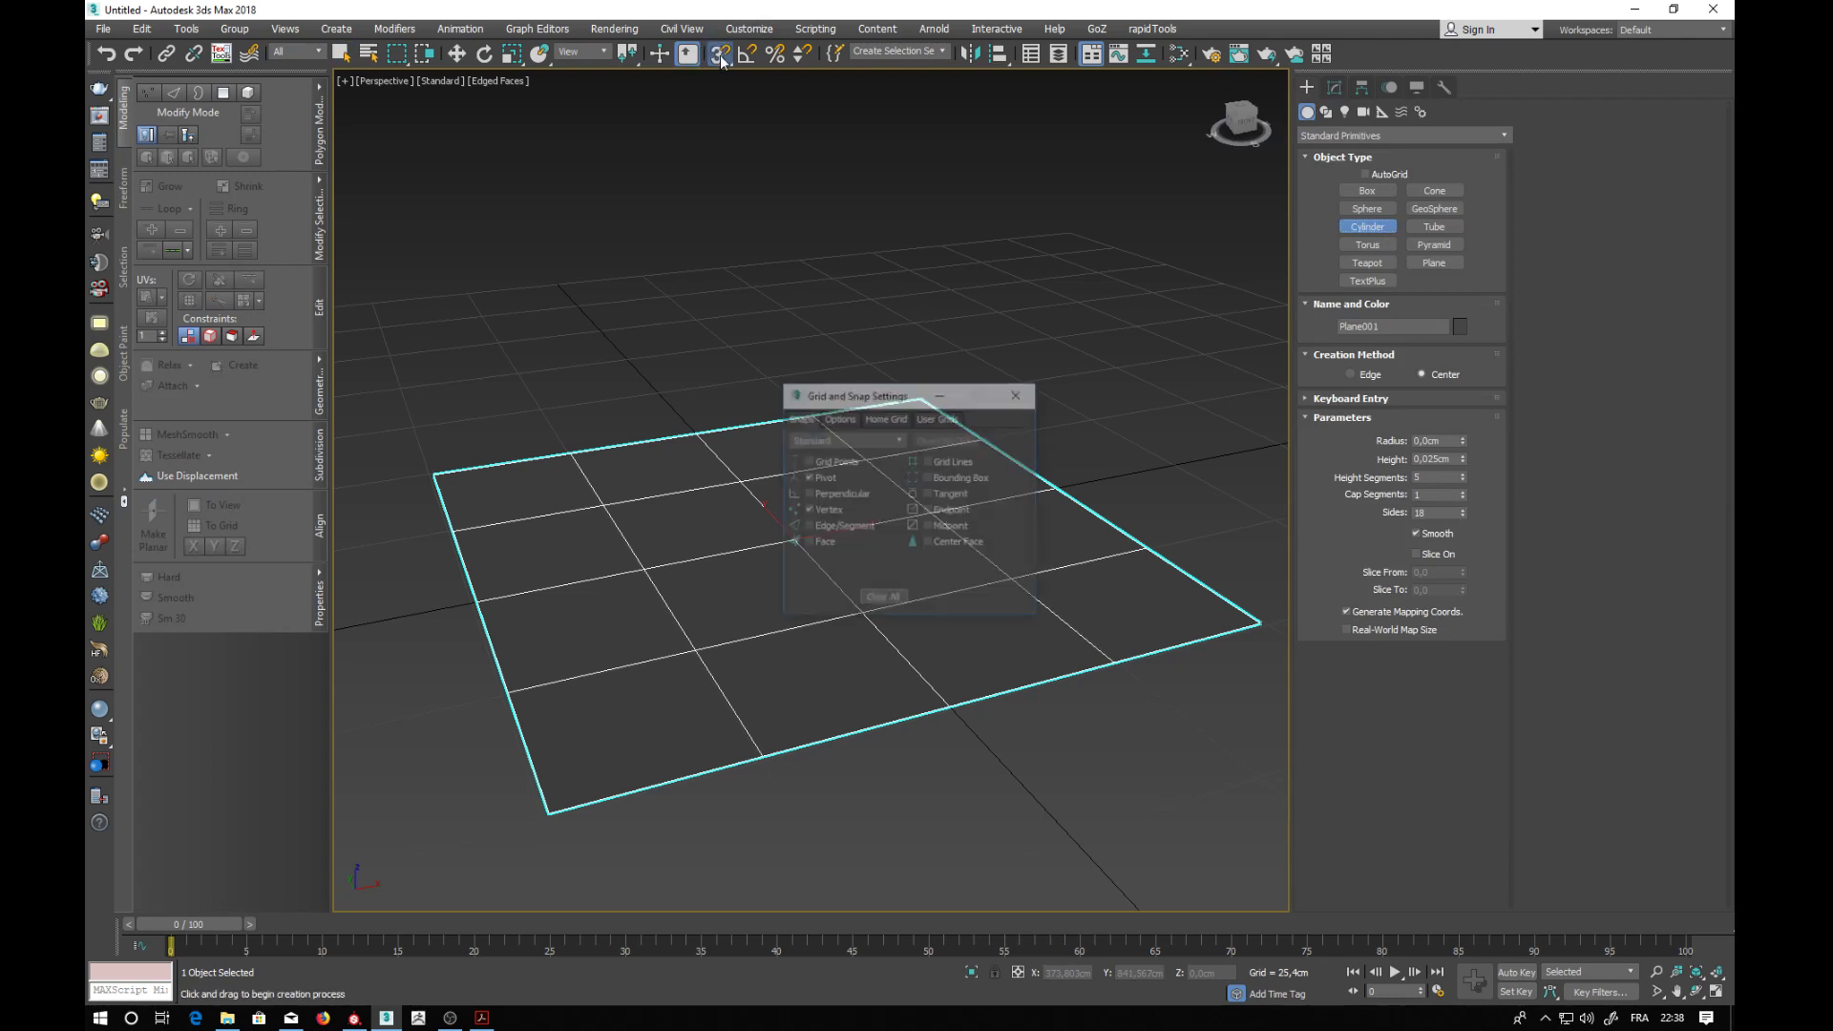
pyautogui.click(808, 461)
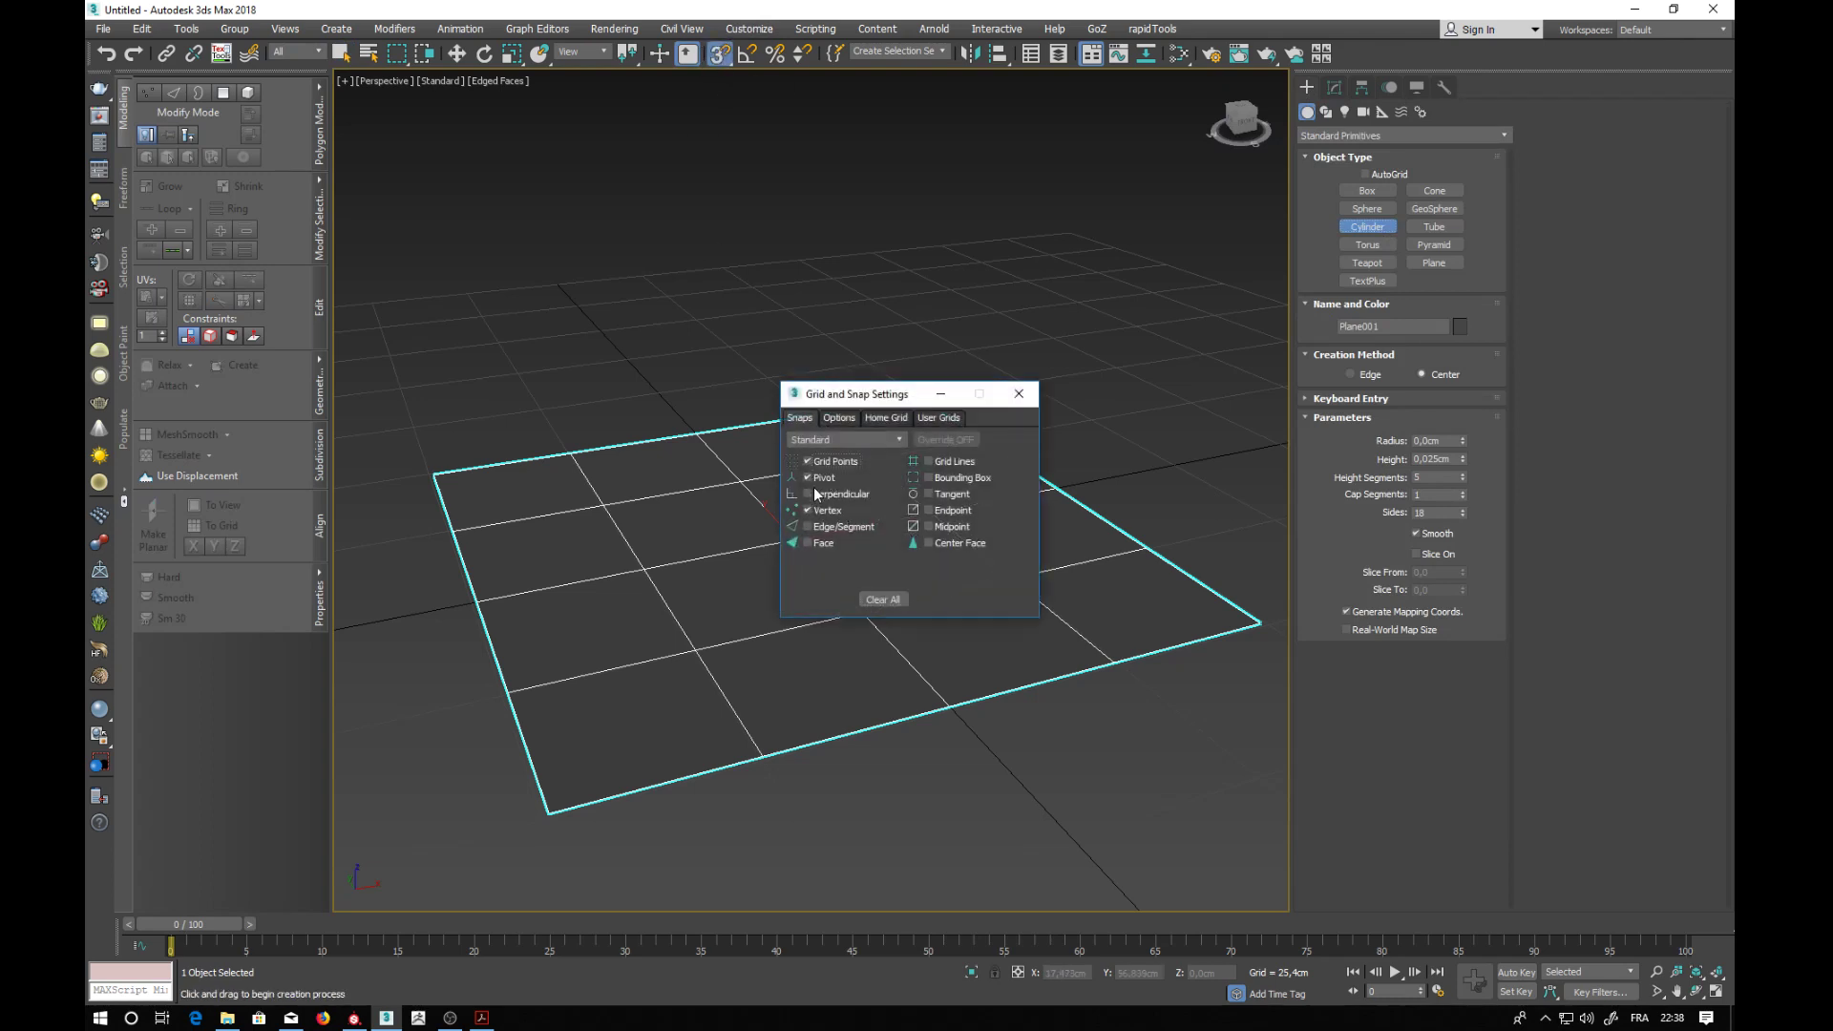
pyautogui.click(807, 477)
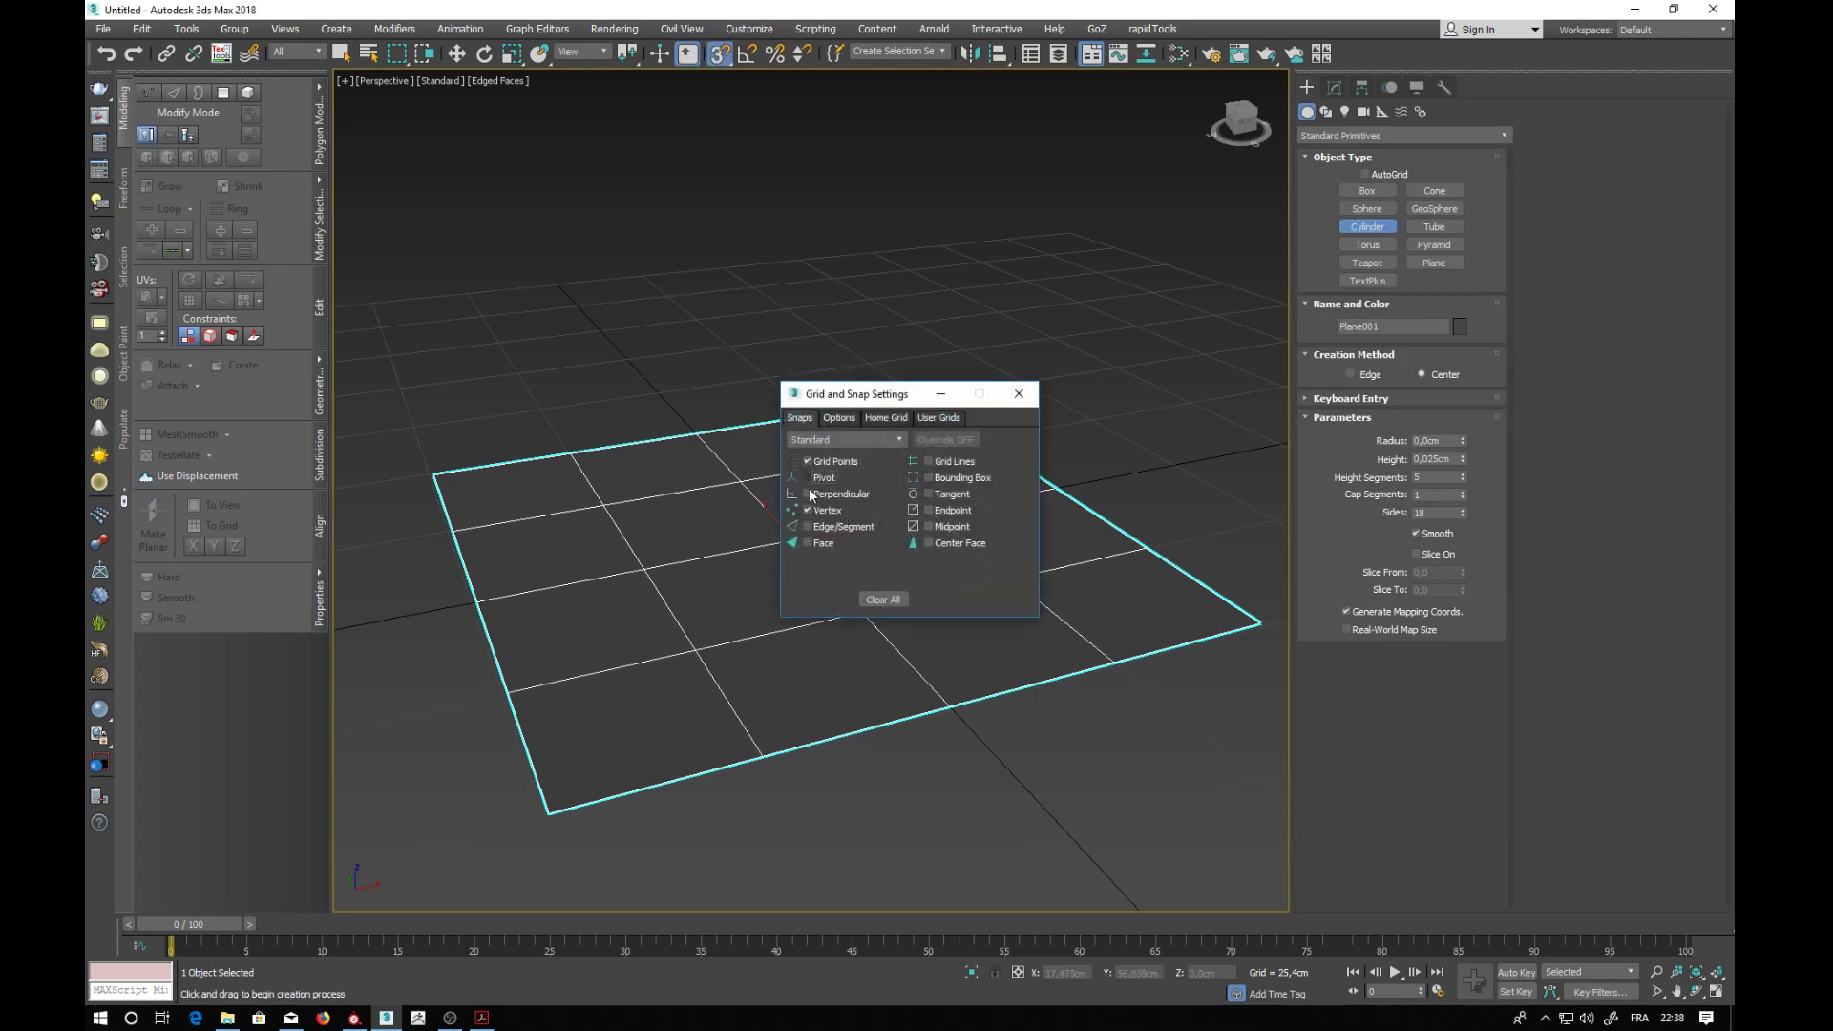
pyautogui.click(1018, 394)
# - Create a cylinder about 38 cm in radius and 25 cm high, centred on the plane, and open its parameters
pyautogui.moveTo(792, 539); pyautogui.dragTo(826, 444)
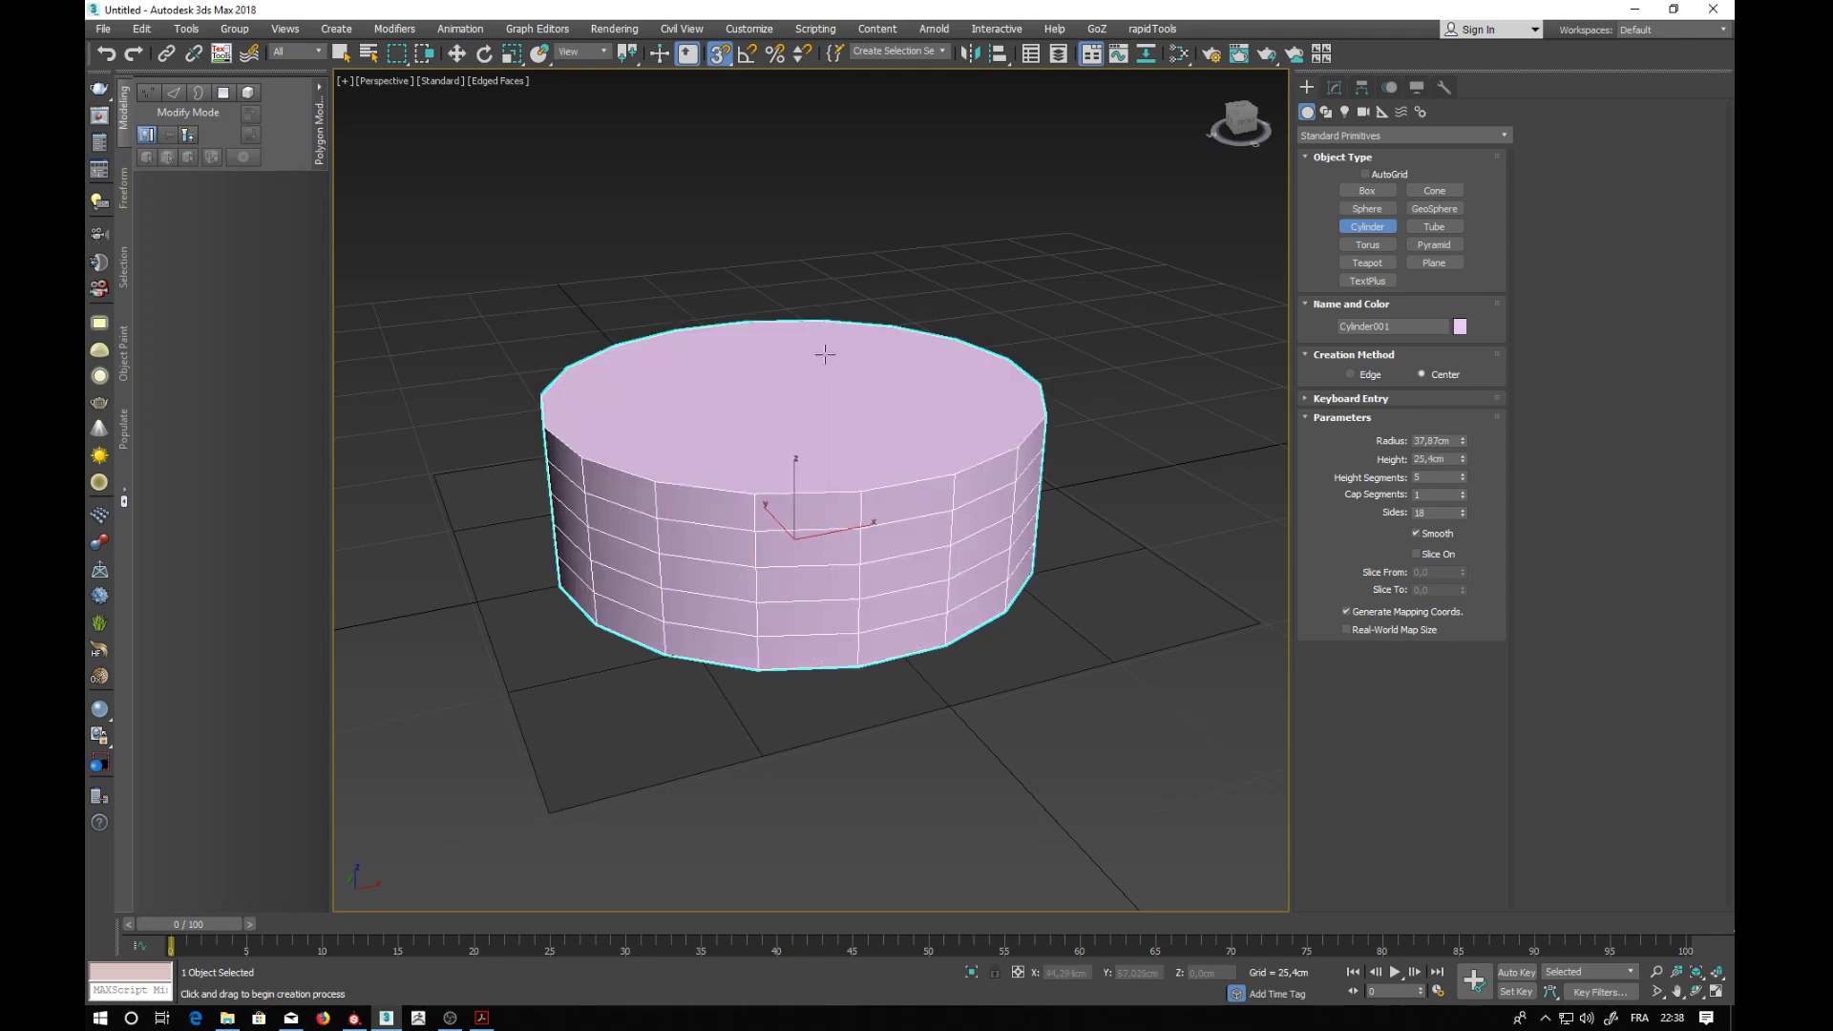
pyautogui.rightClick(825, 355)
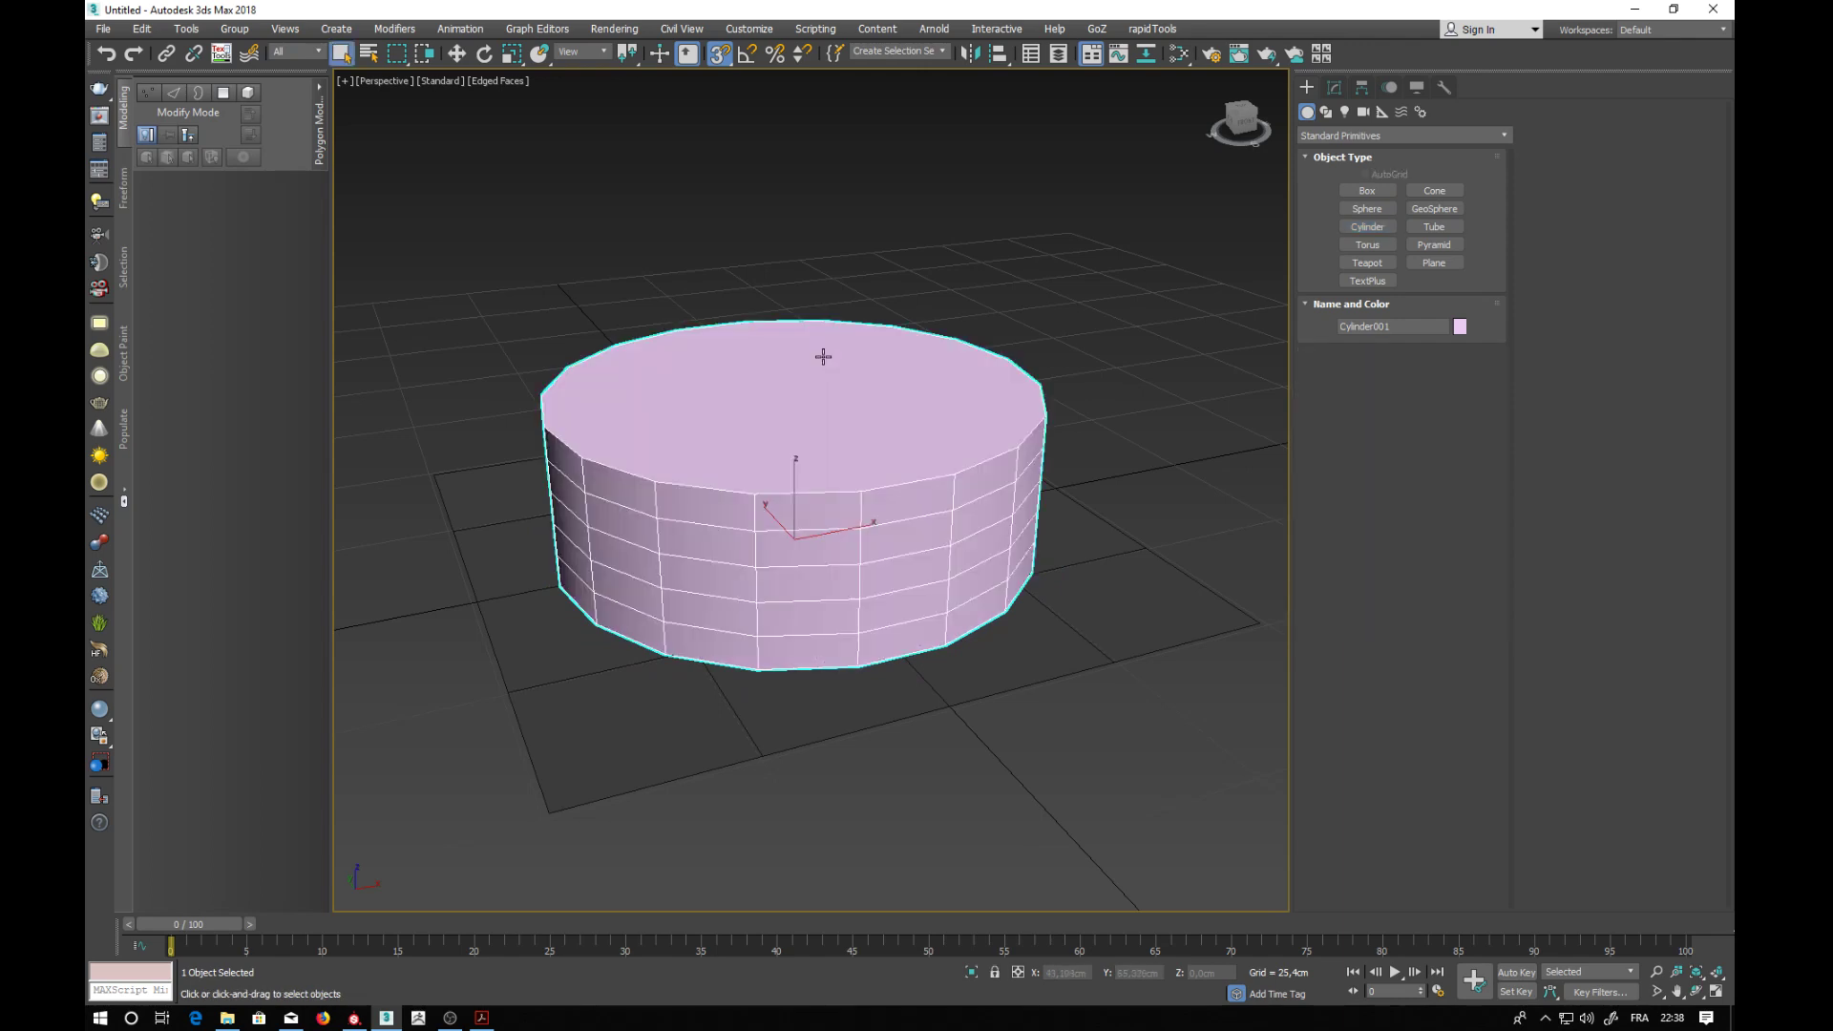
pyautogui.moveTo(823, 356)
pyautogui.keyDown('alt'); pyautogui.mouseDown(button='middle')
pyautogui.moveTo(818, 381)
pyautogui.moveTo(822, 360)
pyautogui.mouseUp(button='middle'); pyautogui.keyUp('alt')
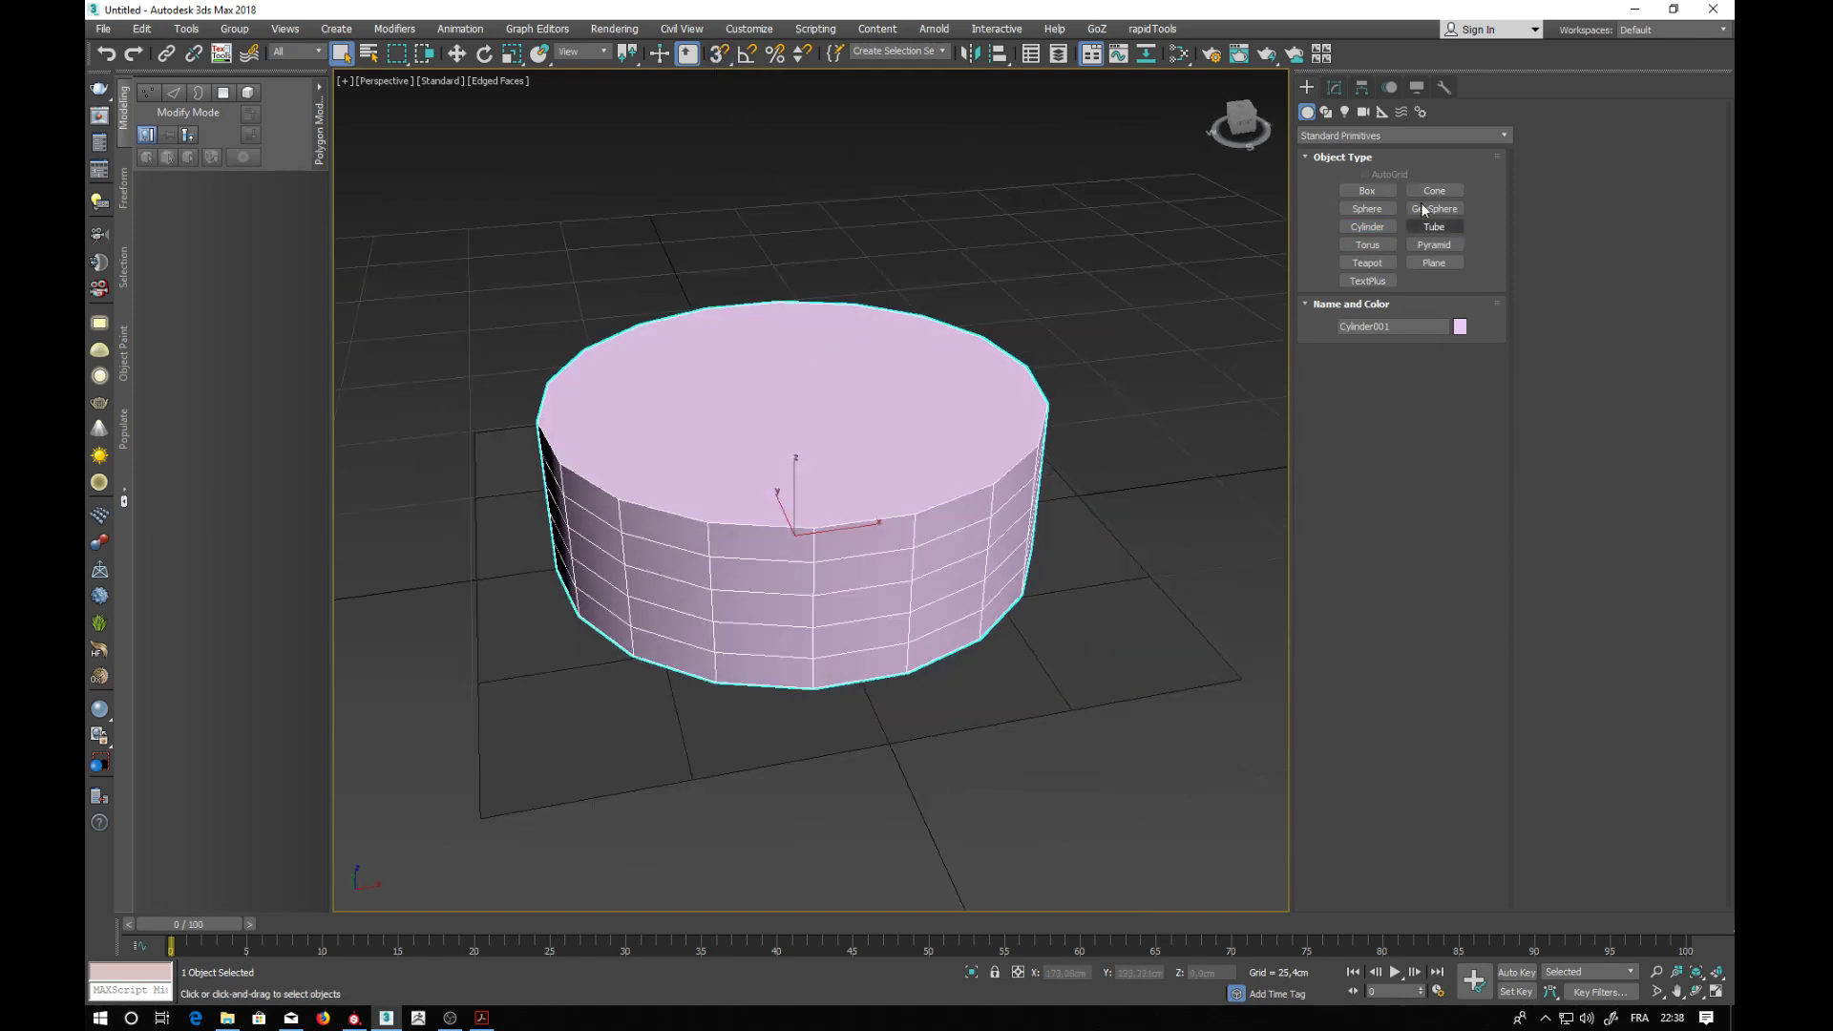
pyautogui.click(1334, 88)
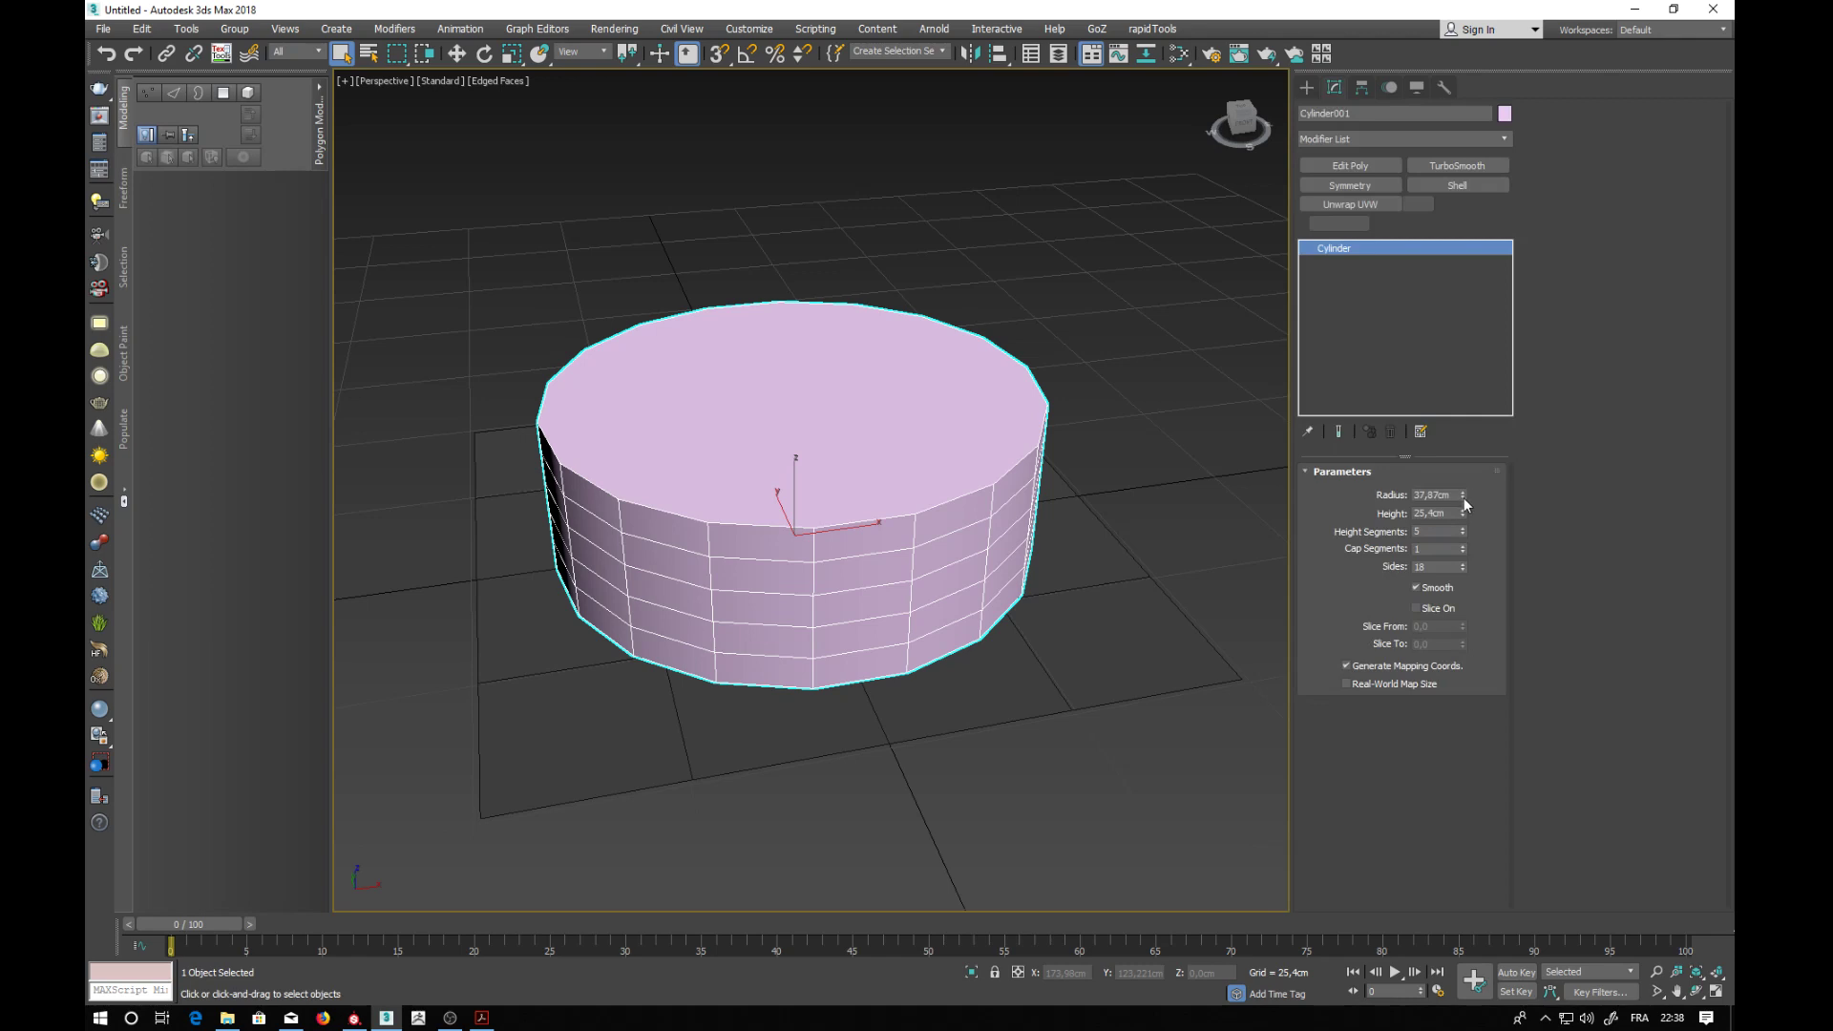
# - Set the cylinder to 24 sides and 1 height segment
pyautogui.moveTo(1463, 567); pyautogui.dragTo(1463, 565)
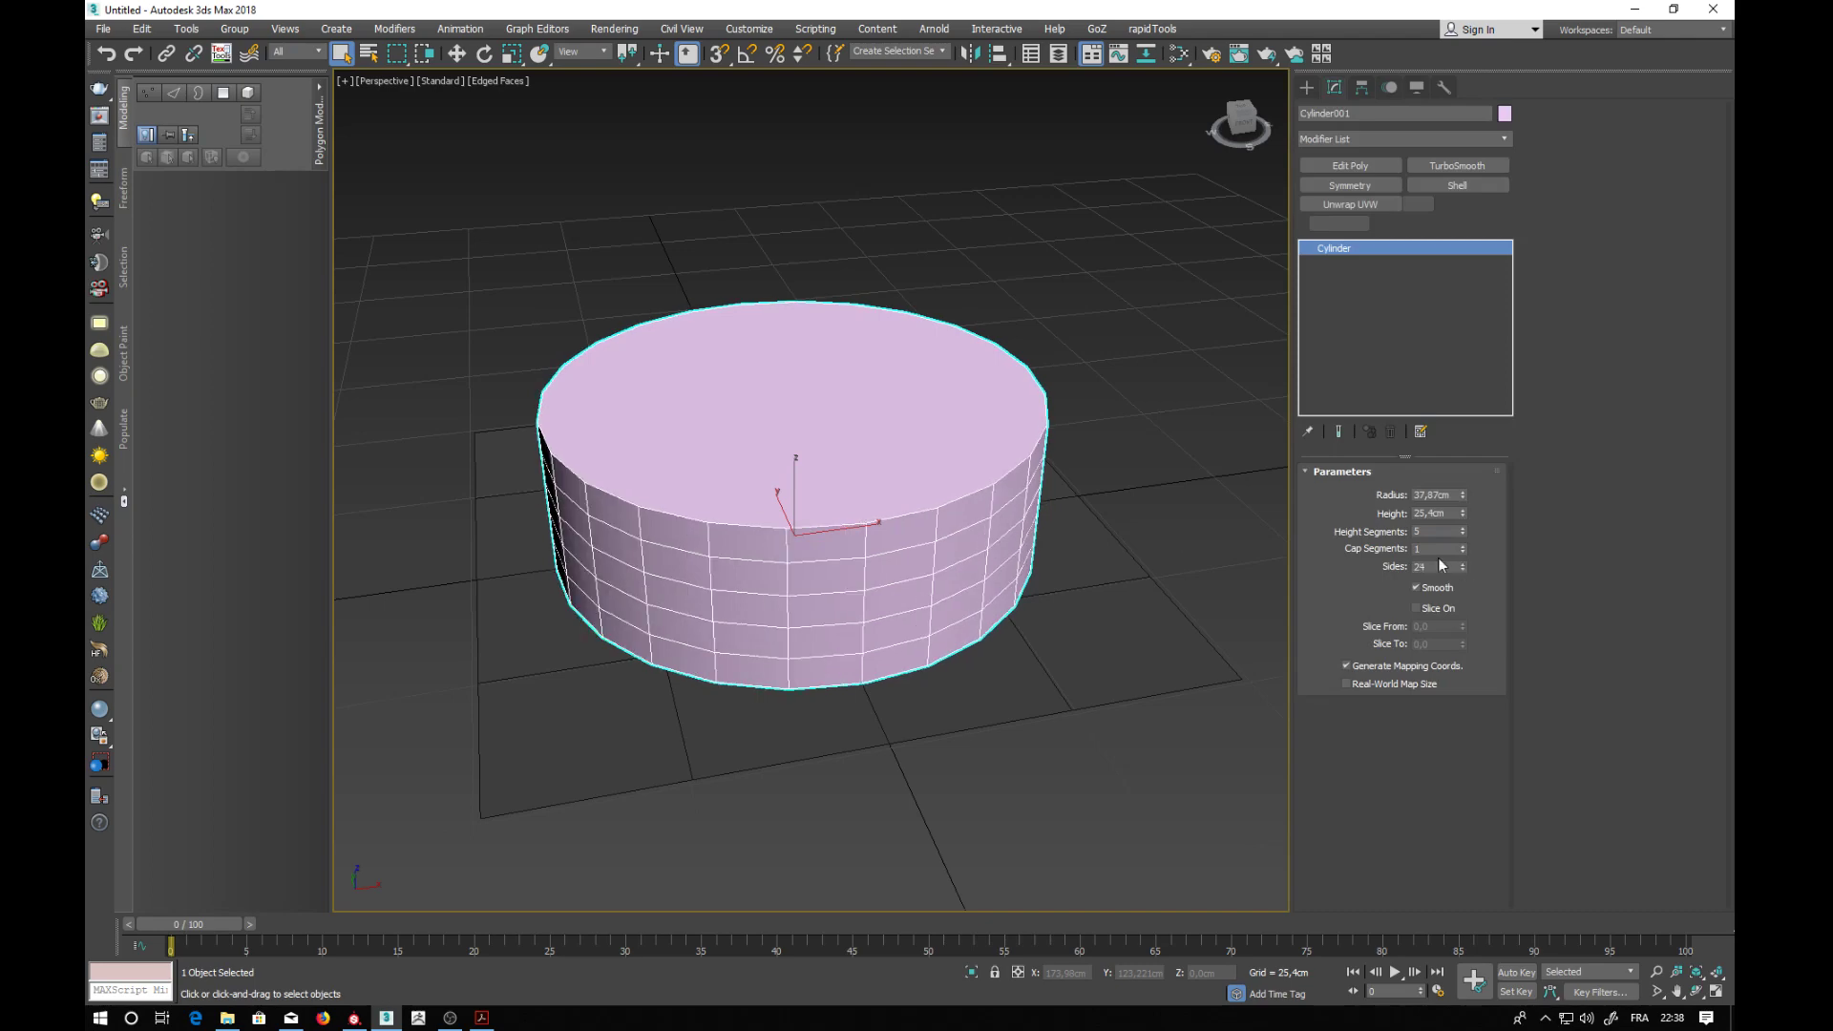
pyautogui.keyDown('alt'); pyautogui.moveTo(1001, 468); pyautogui.dragTo(1073, 399, button='middle'); pyautogui.keyUp('alt')
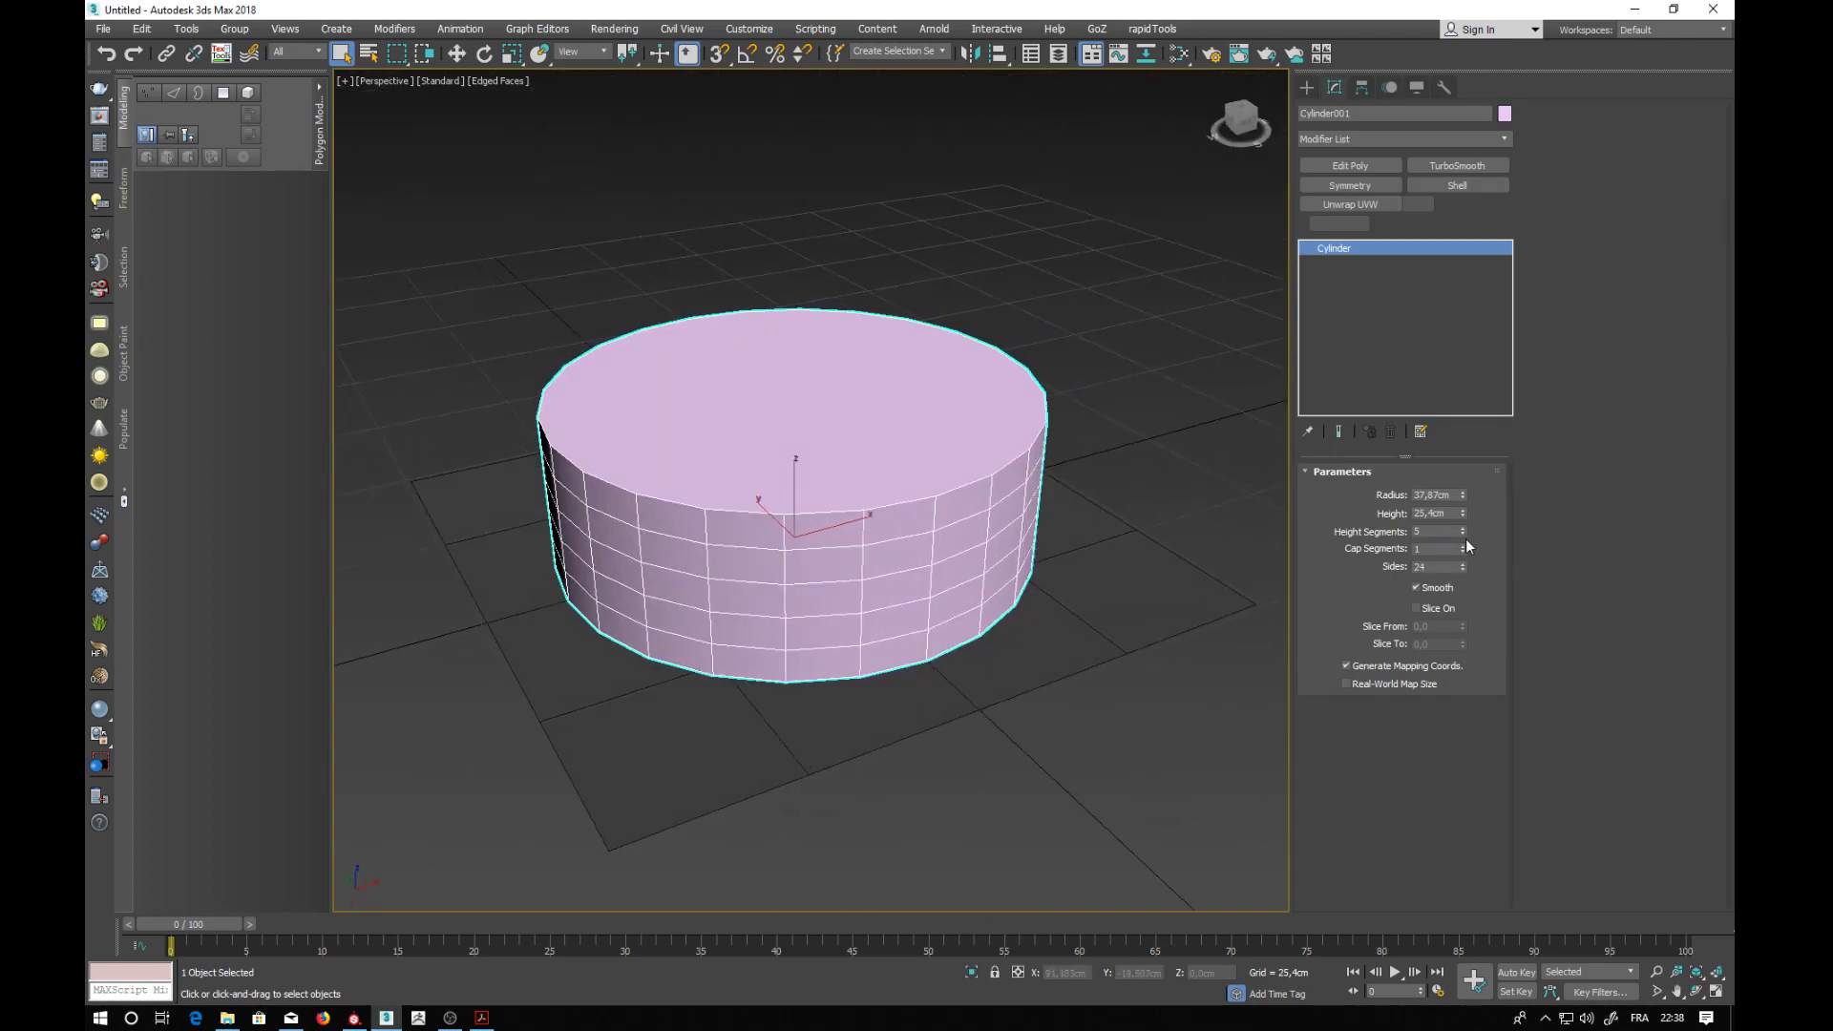
pyautogui.click(1463, 533)
pyautogui.click(1463, 532)
pyautogui.click(1463, 533)
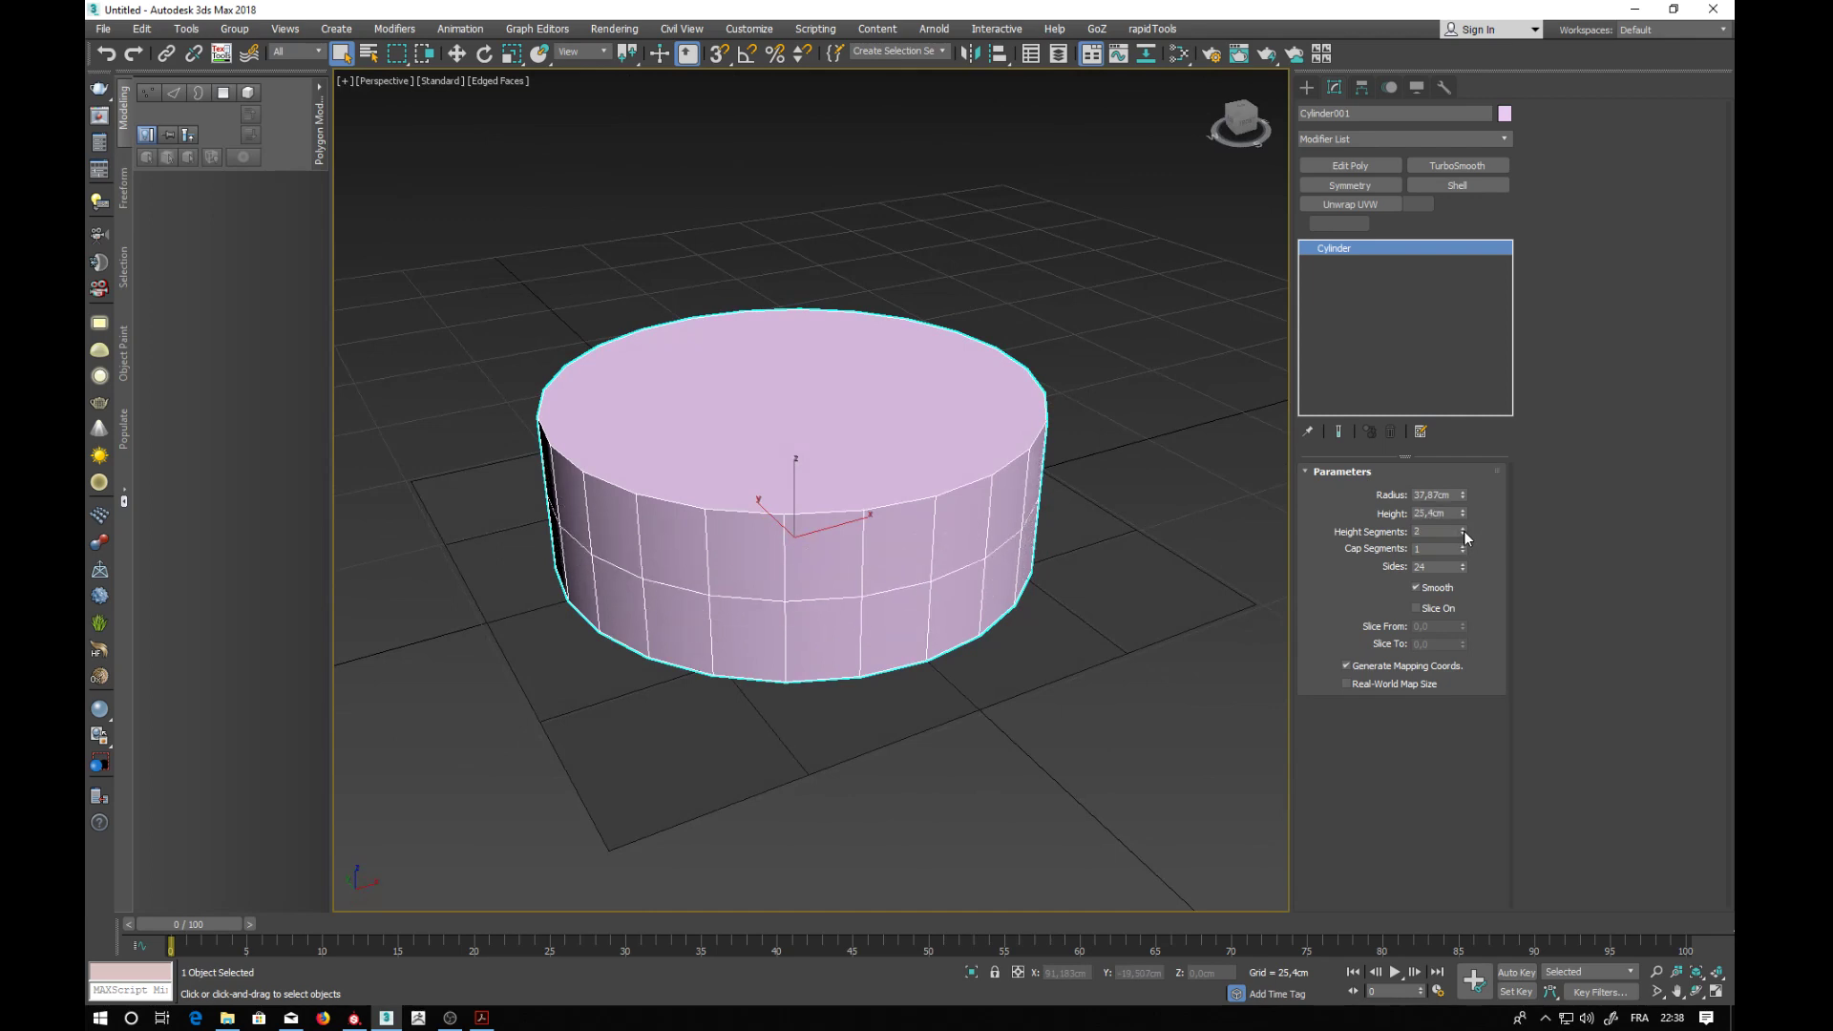
pyautogui.click(1463, 533)
# - Move the cylinder up along Z to about 5 cm above the plane
pyautogui.click(456, 54)
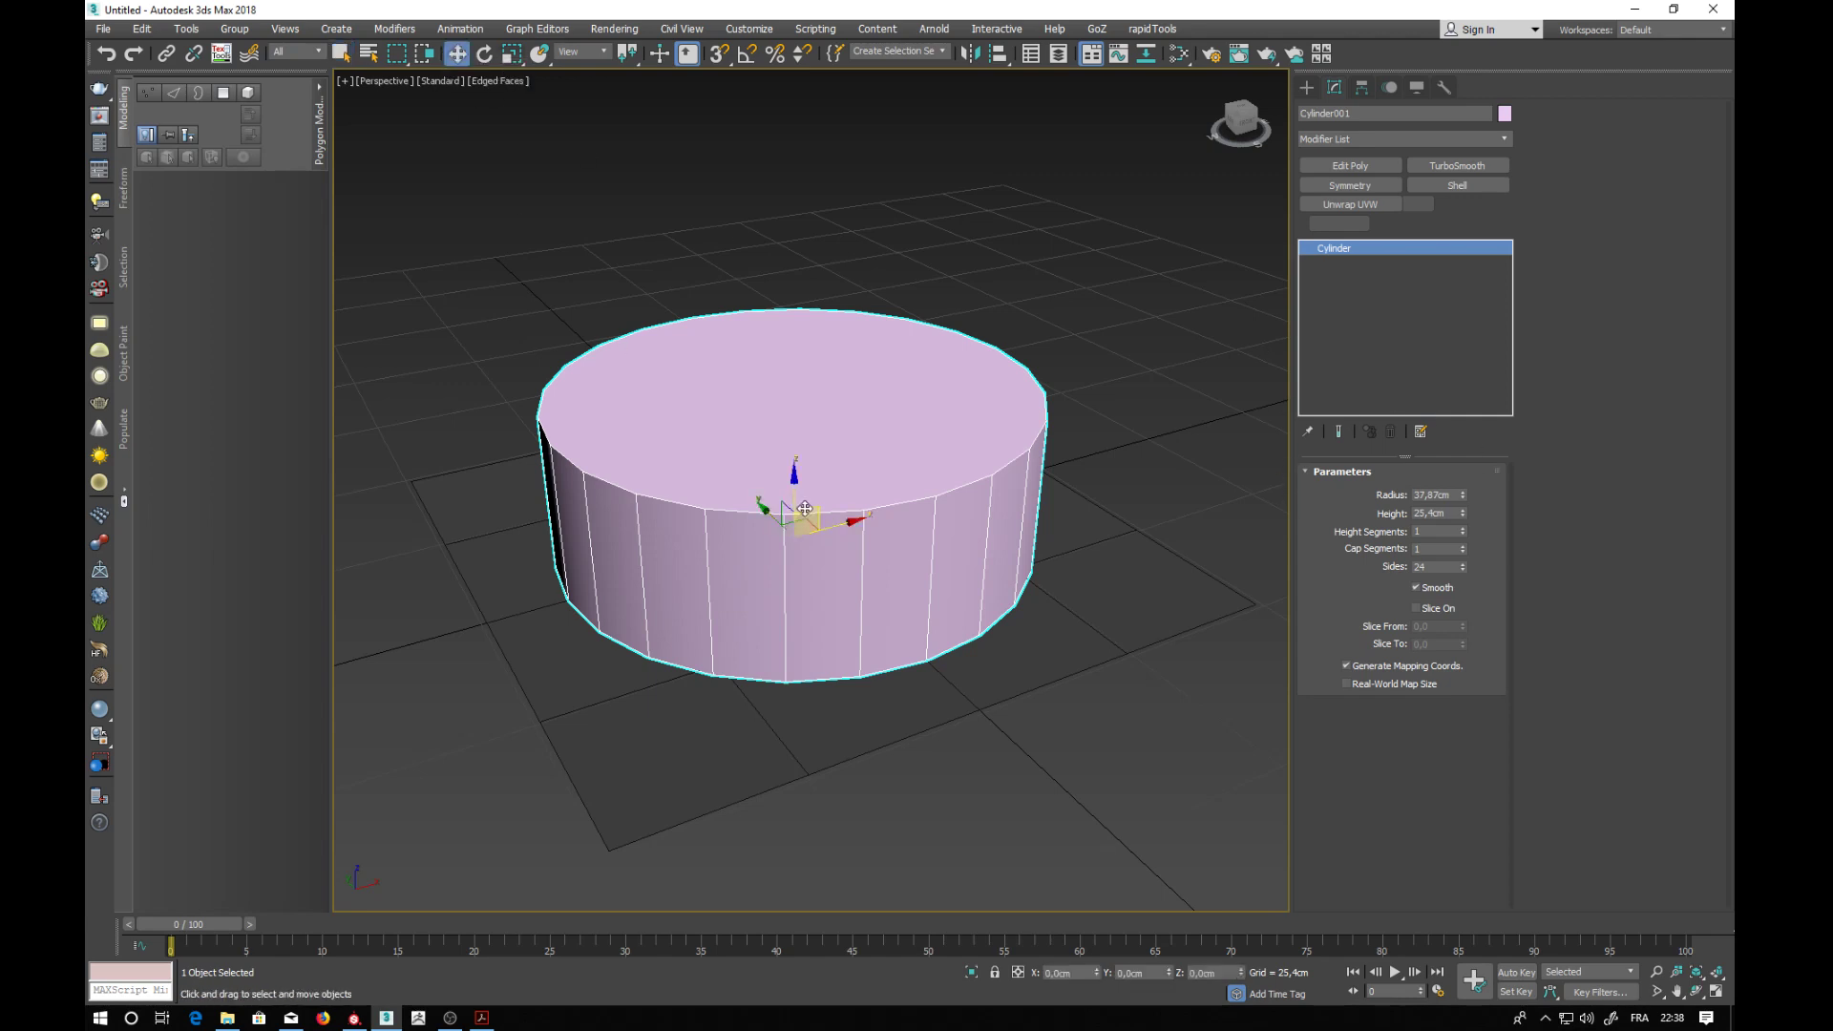
pyautogui.moveTo(792, 491); pyautogui.dragTo(811, 457)
pyautogui.moveTo(859, 431)
pyautogui.keyDown('alt'); pyautogui.mouseDown(button='middle')
pyautogui.moveTo(839, 451)
pyautogui.moveTo(798, 401)
pyautogui.moveTo(844, 392)
pyautogui.moveTo(857, 434)
pyautogui.moveTo(856, 380)
pyautogui.moveTo(844, 426)
pyautogui.mouseUp(button='middle'); pyautogui.keyUp('alt')
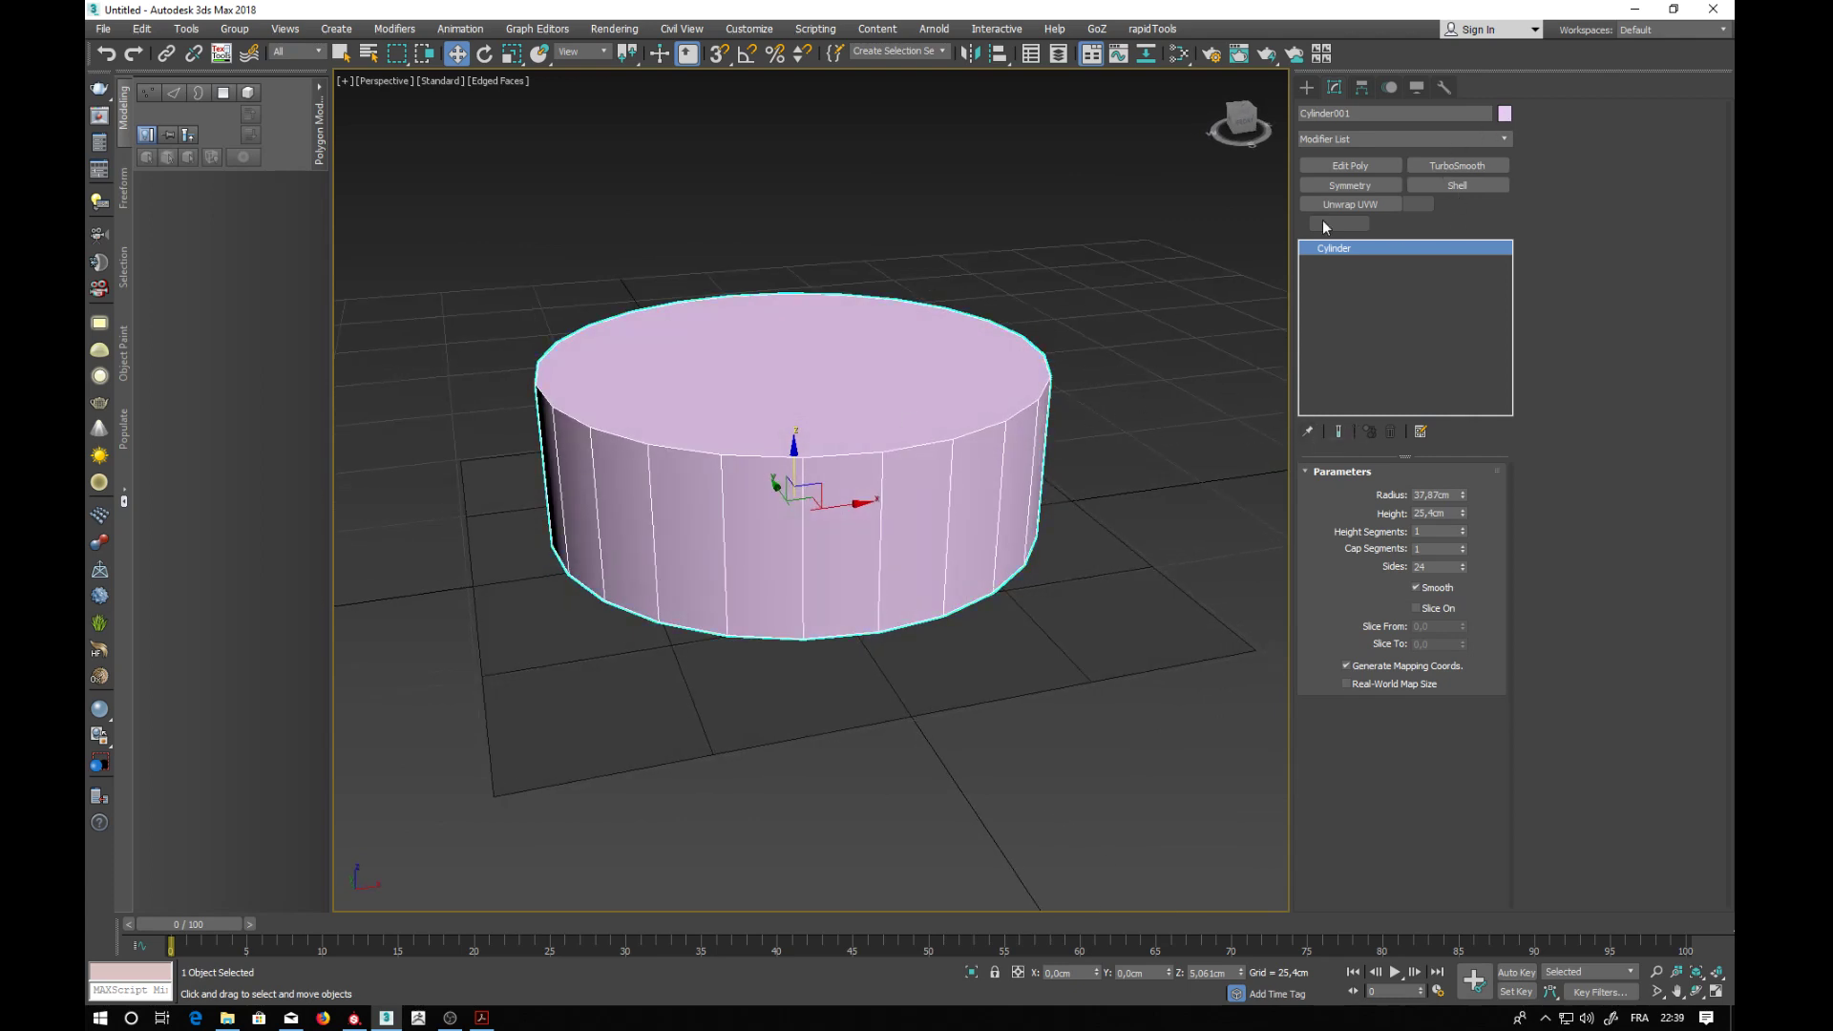
# - Change the cylinder's object colour to a dark shade and reduce its height to about 3.56 cm
pyautogui.click(754, 550)
pyautogui.click(990, 604)
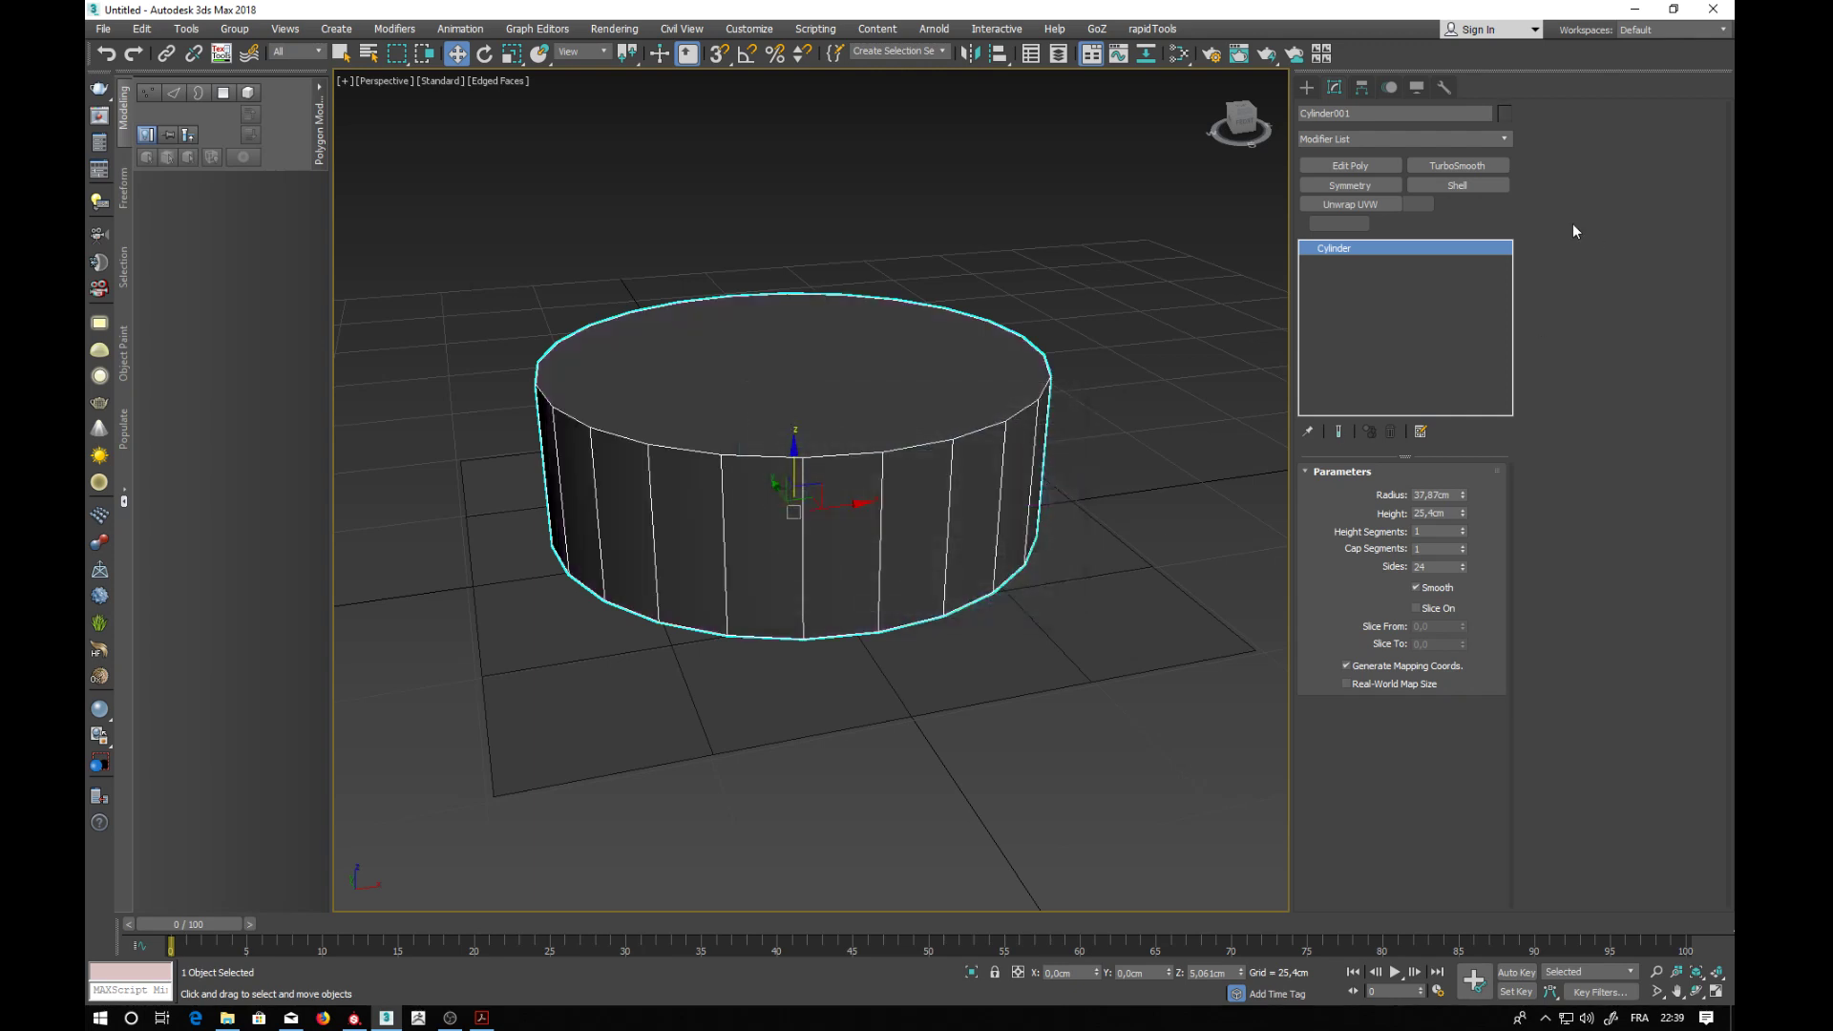
pyautogui.moveTo(1463, 513); pyautogui.dragTo(1442, 586)
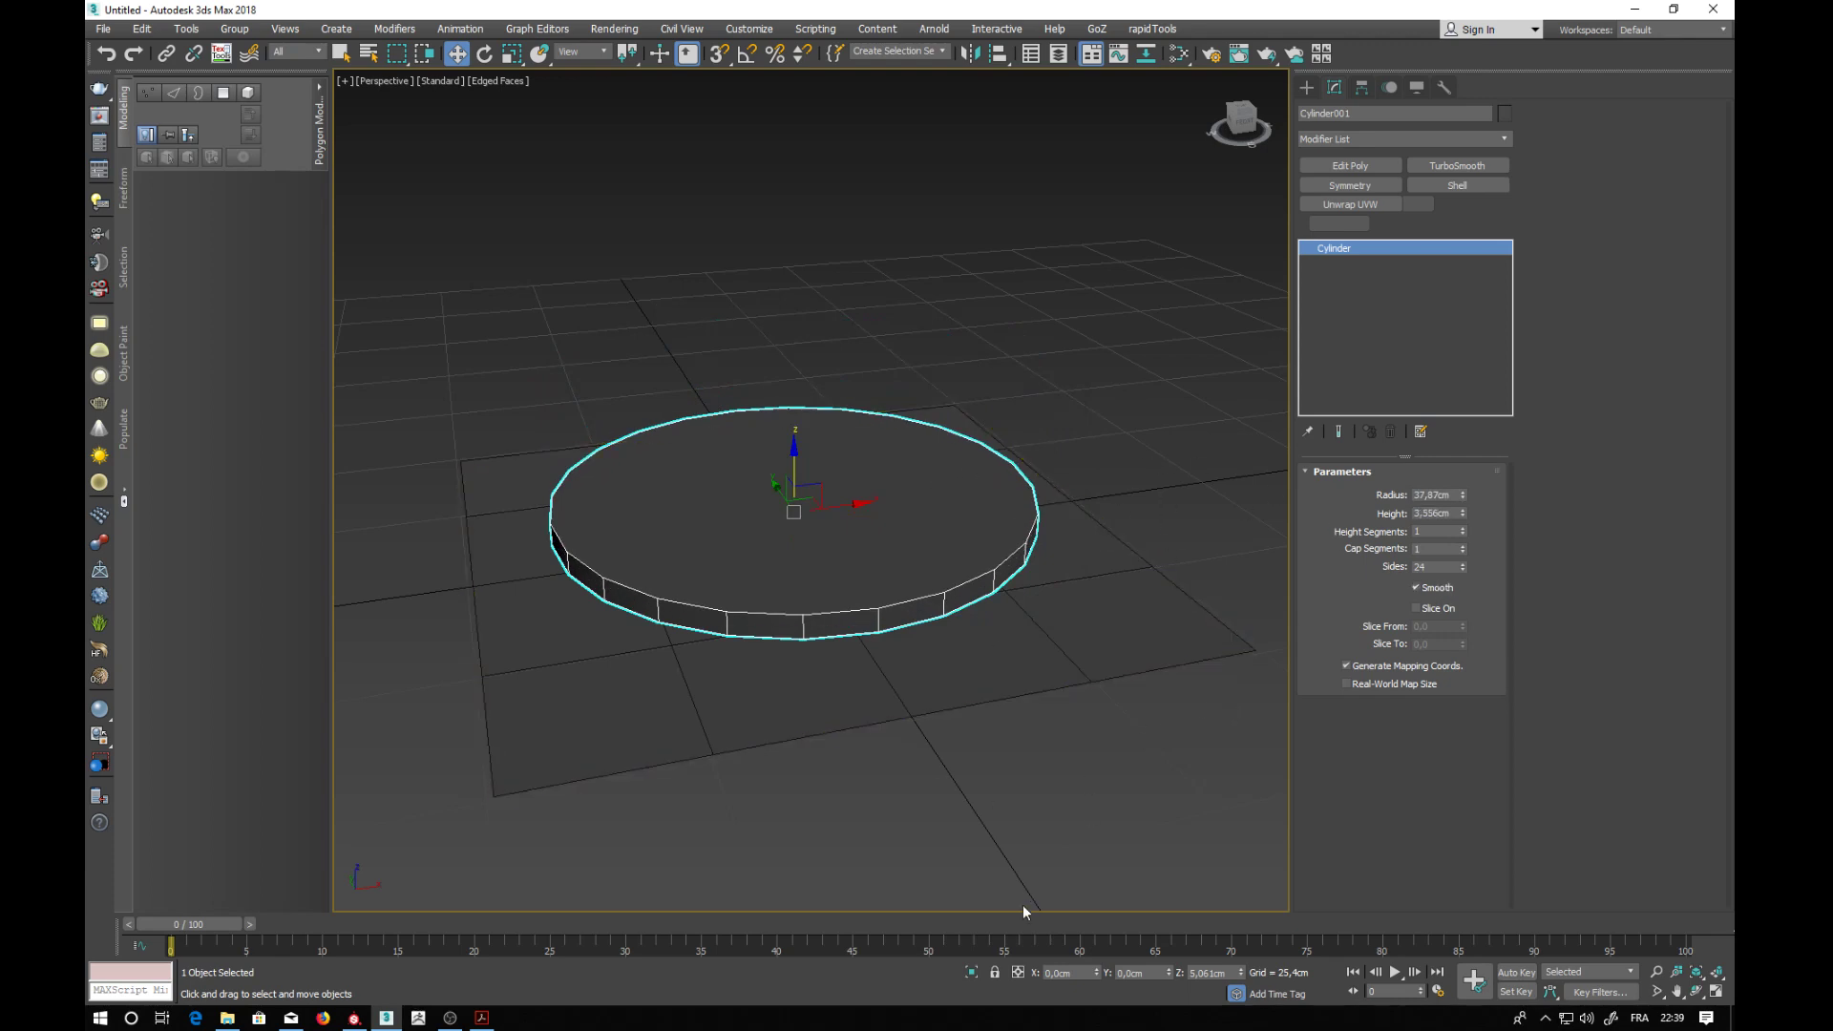
# - Add an Edit Poly modifier to the flattened cylinder and isolate it
pyautogui.click(1334, 168)
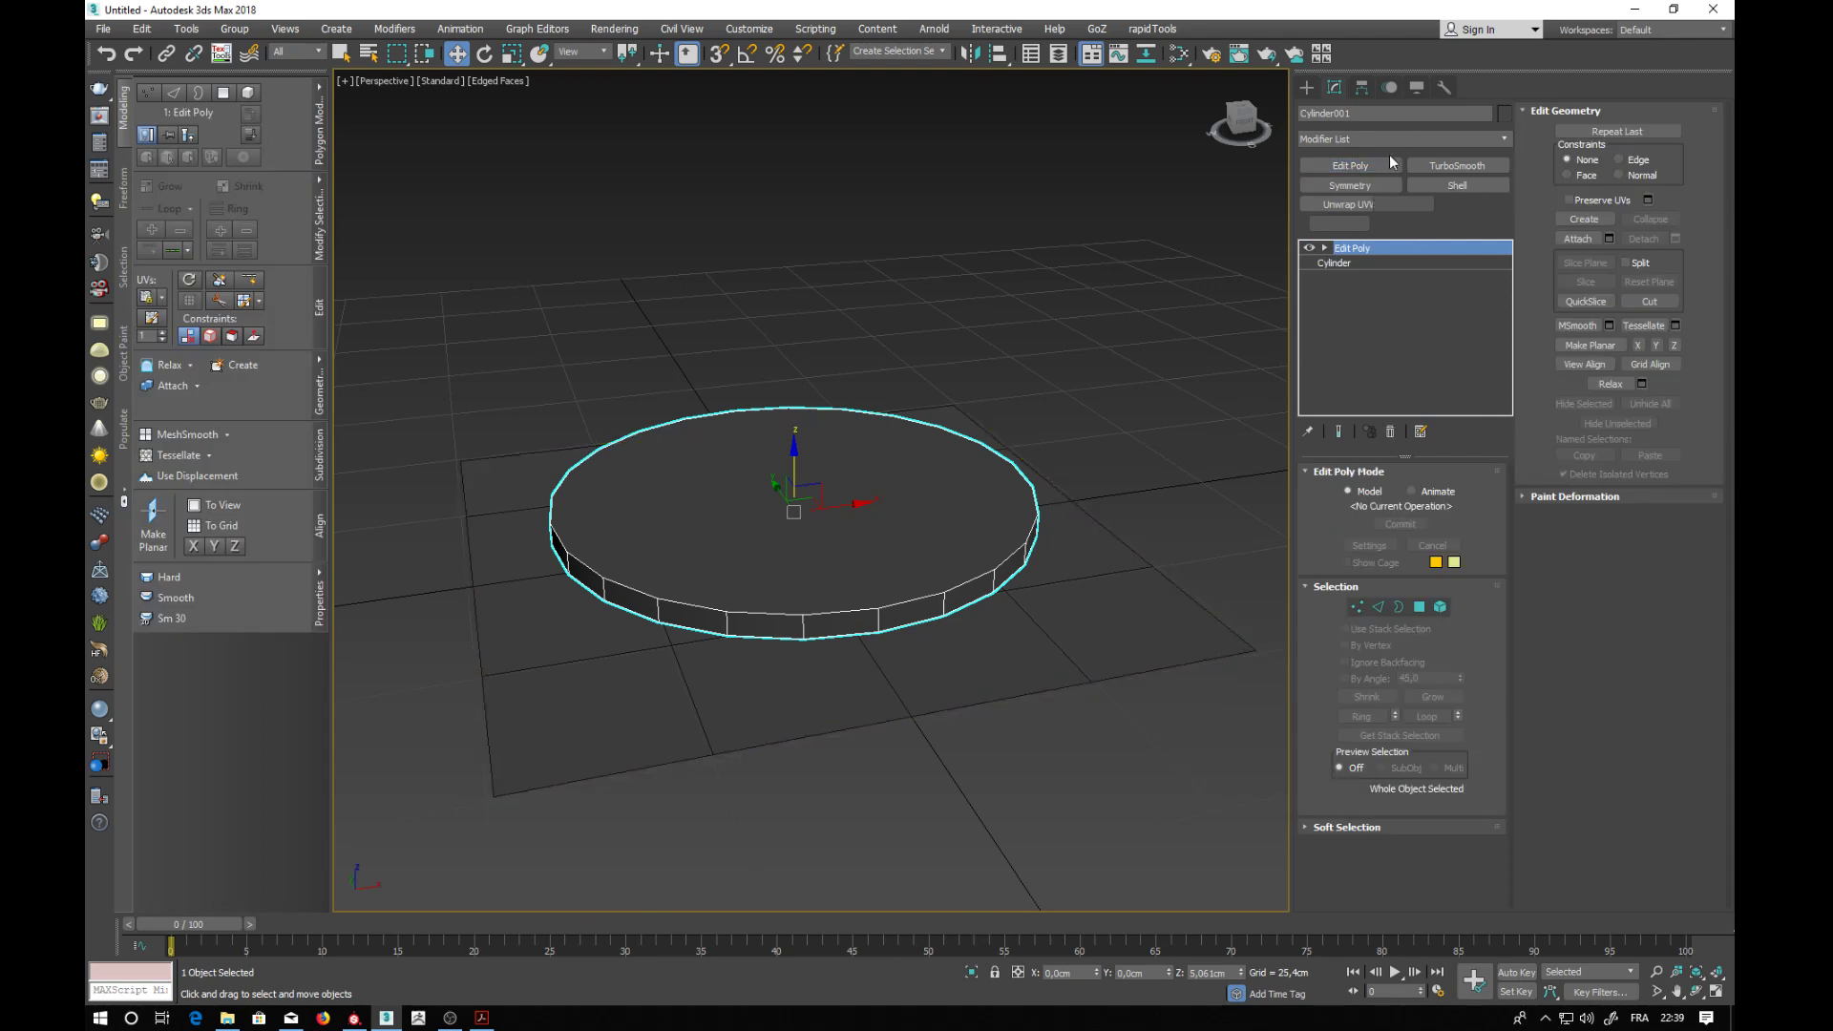
pyautogui.click(1505, 139)
pyautogui.click(1505, 140)
pyautogui.click(971, 973)
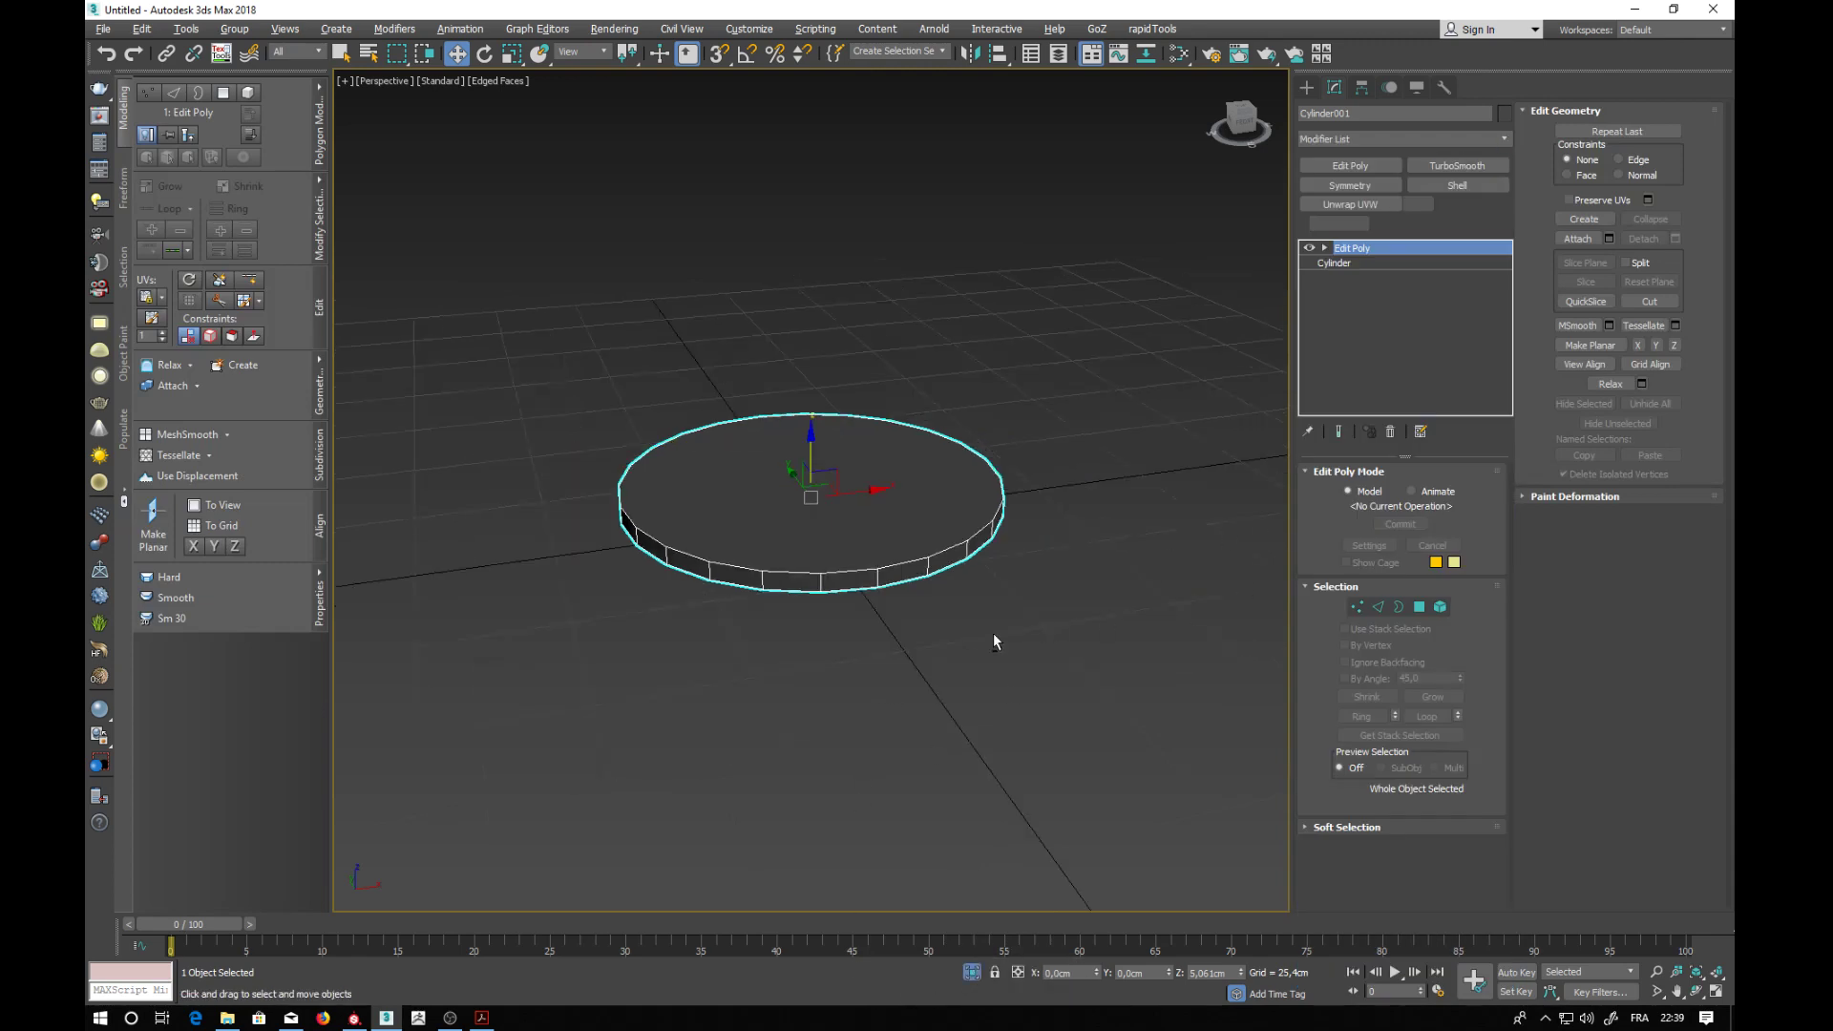
# - Delete the bottom cap polygon of the disc
pyautogui.keyDown('alt'); pyautogui.moveTo(992, 633); pyautogui.dragTo(950, 525, button='middle'); pyautogui.keyUp('alt')
pyautogui.click(1418, 605)
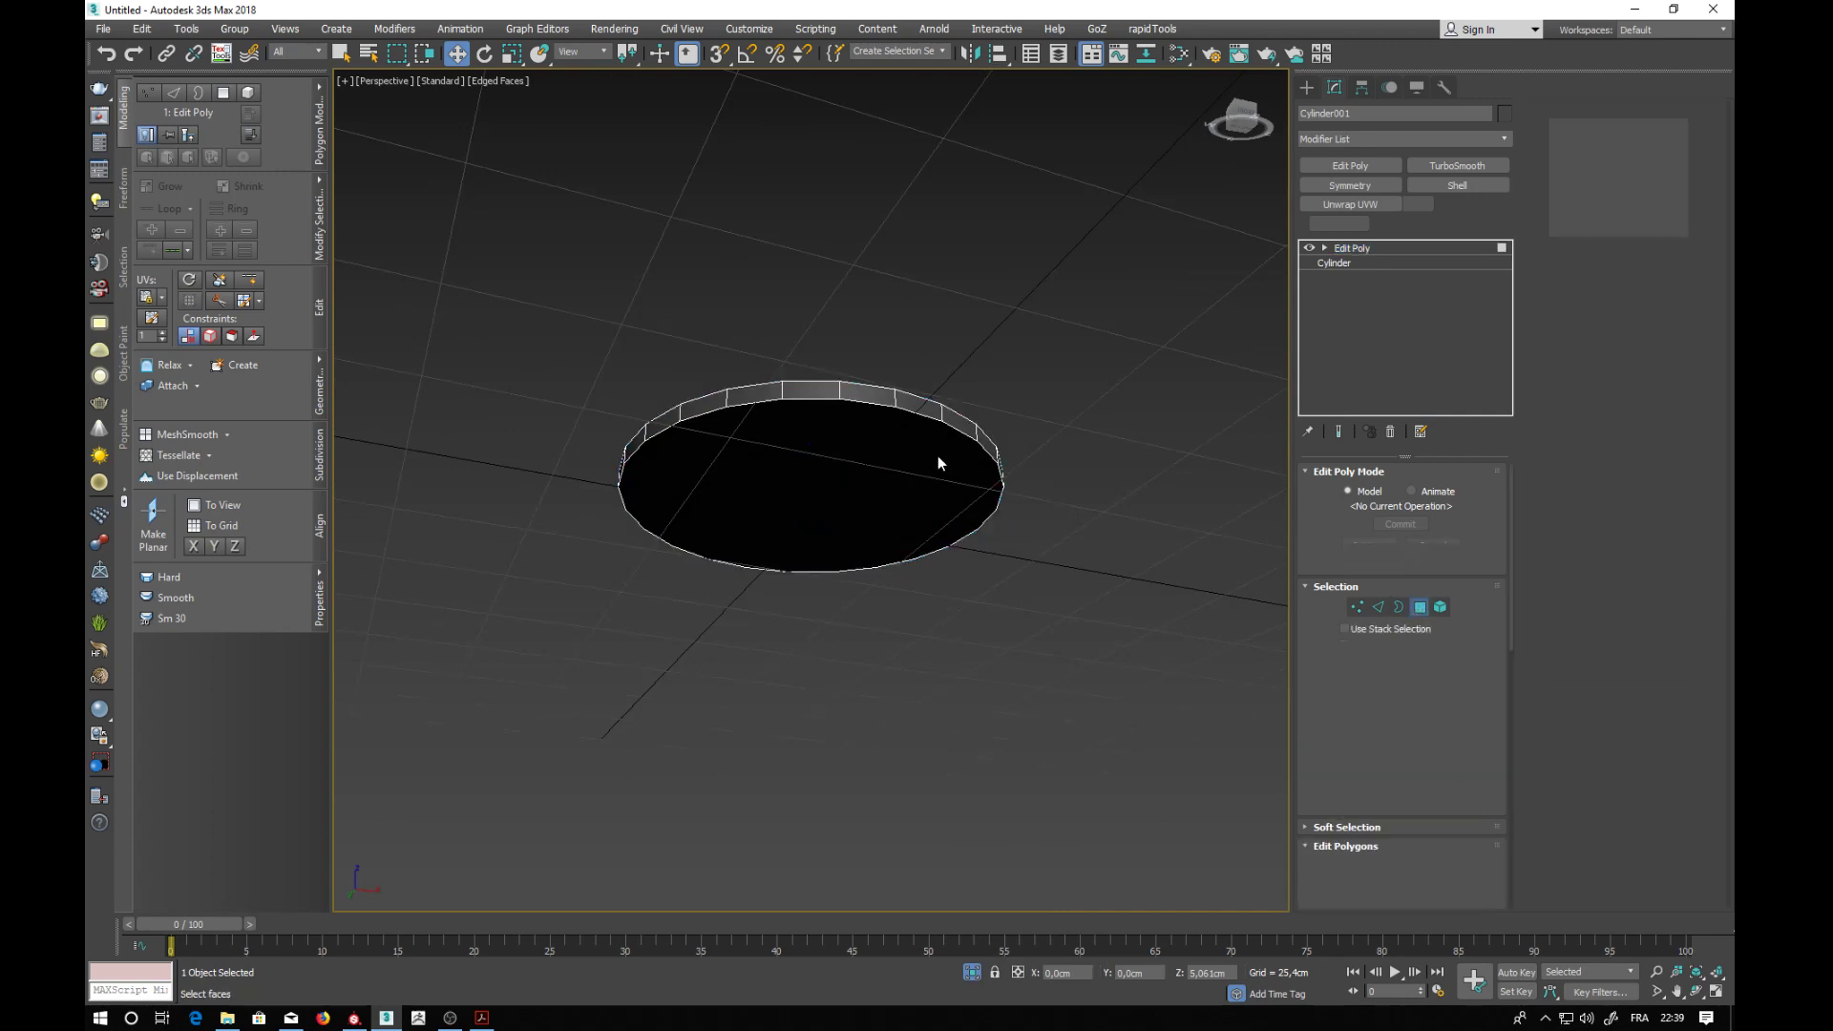
pyautogui.click(933, 452)
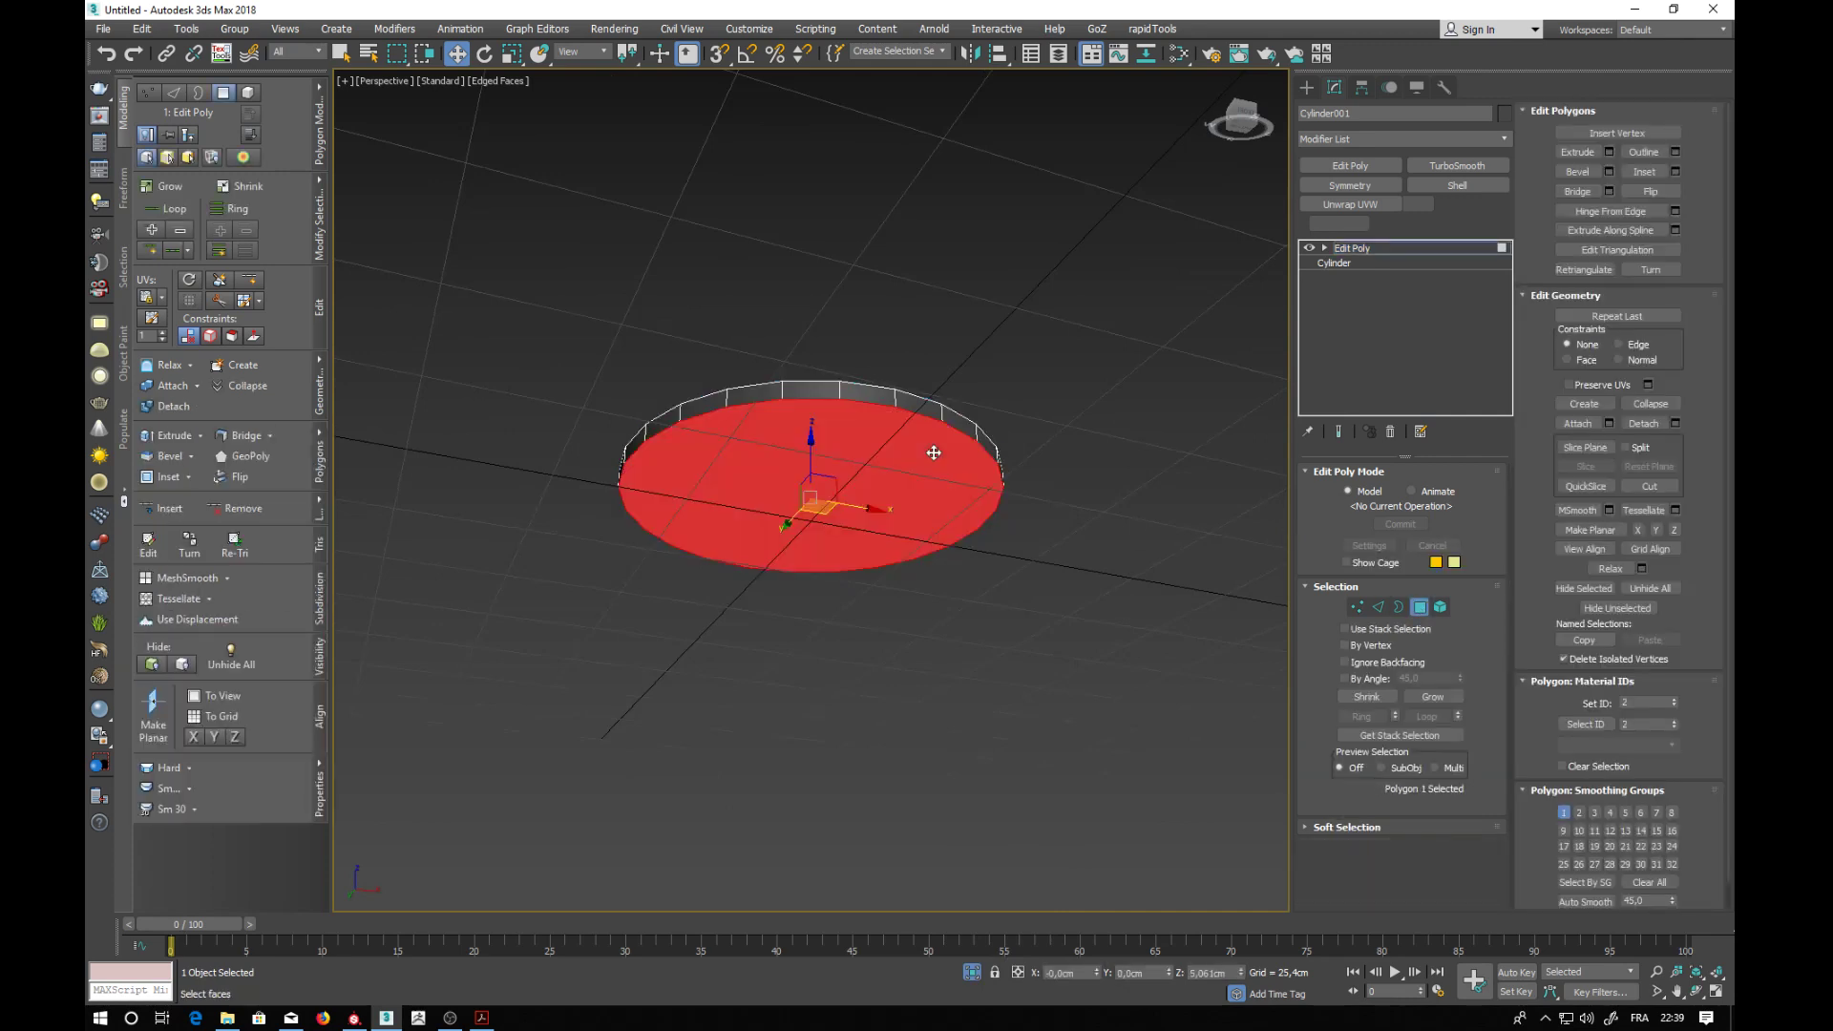
pyautogui.press('Delete')
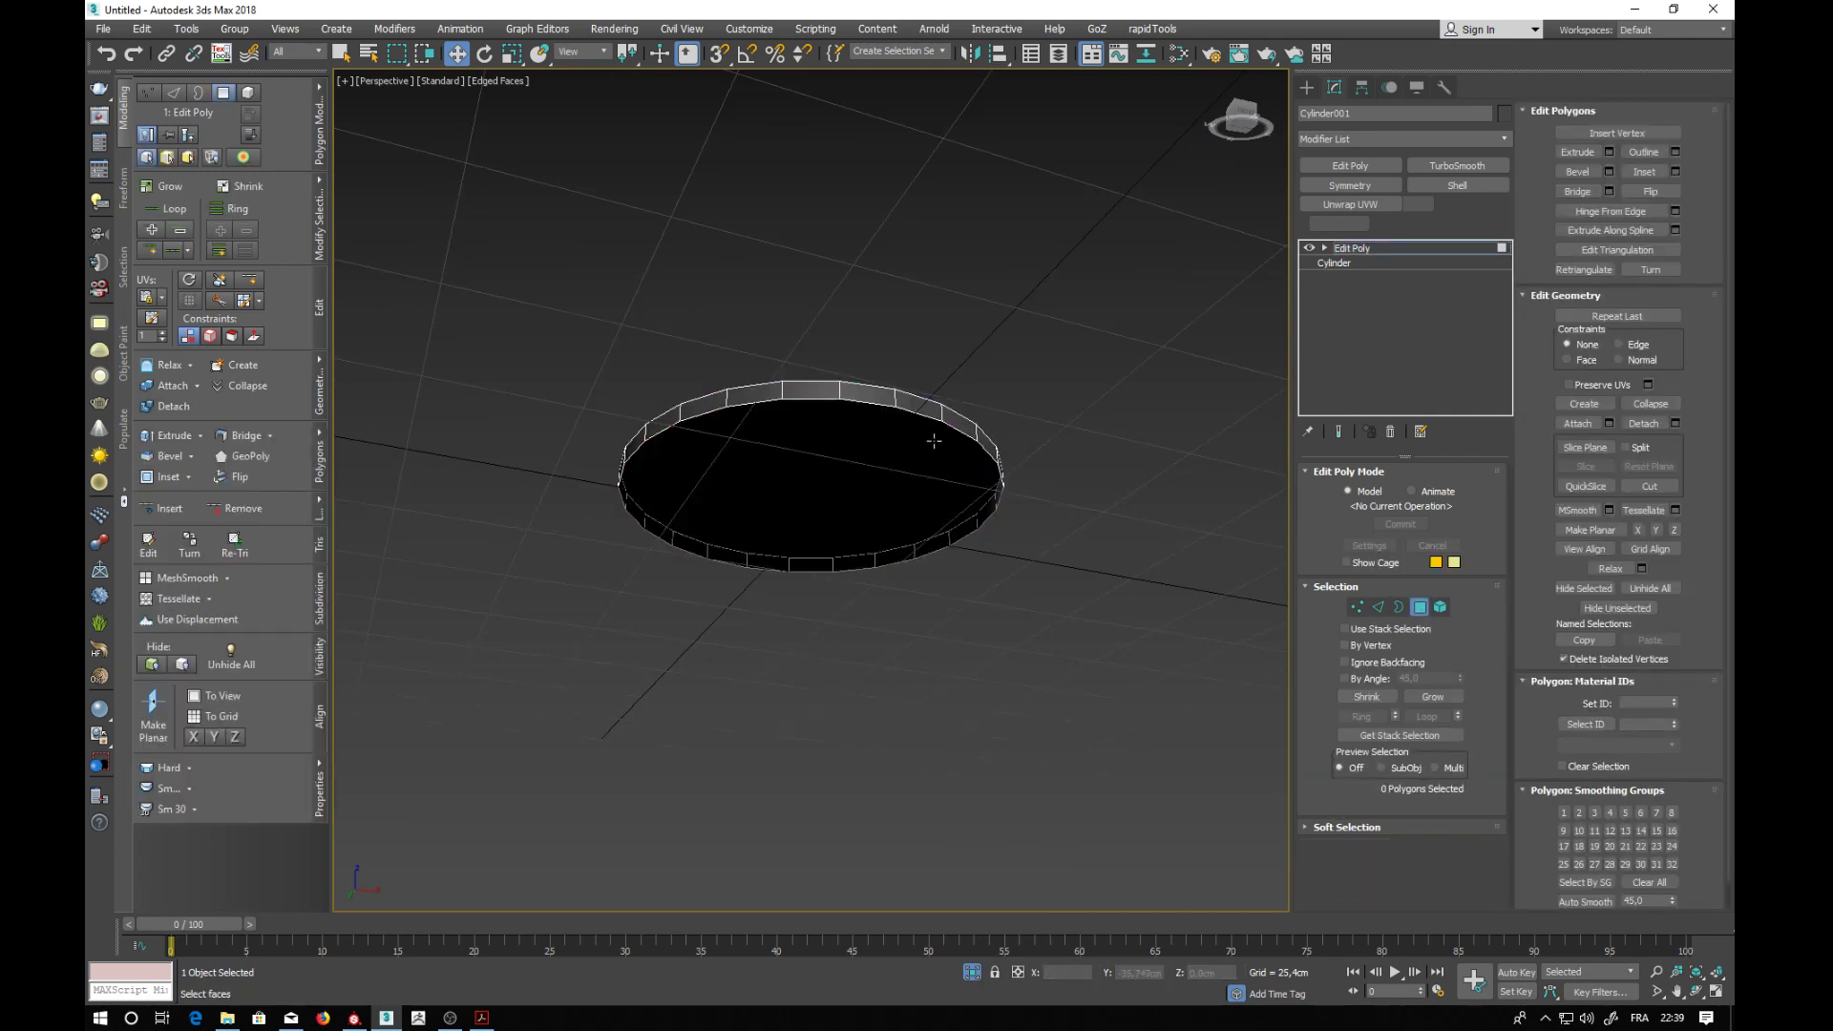
pyautogui.keyDown('alt'); pyautogui.moveTo(931, 435); pyautogui.dragTo(900, 535, button='middle'); pyautogui.keyUp('alt')
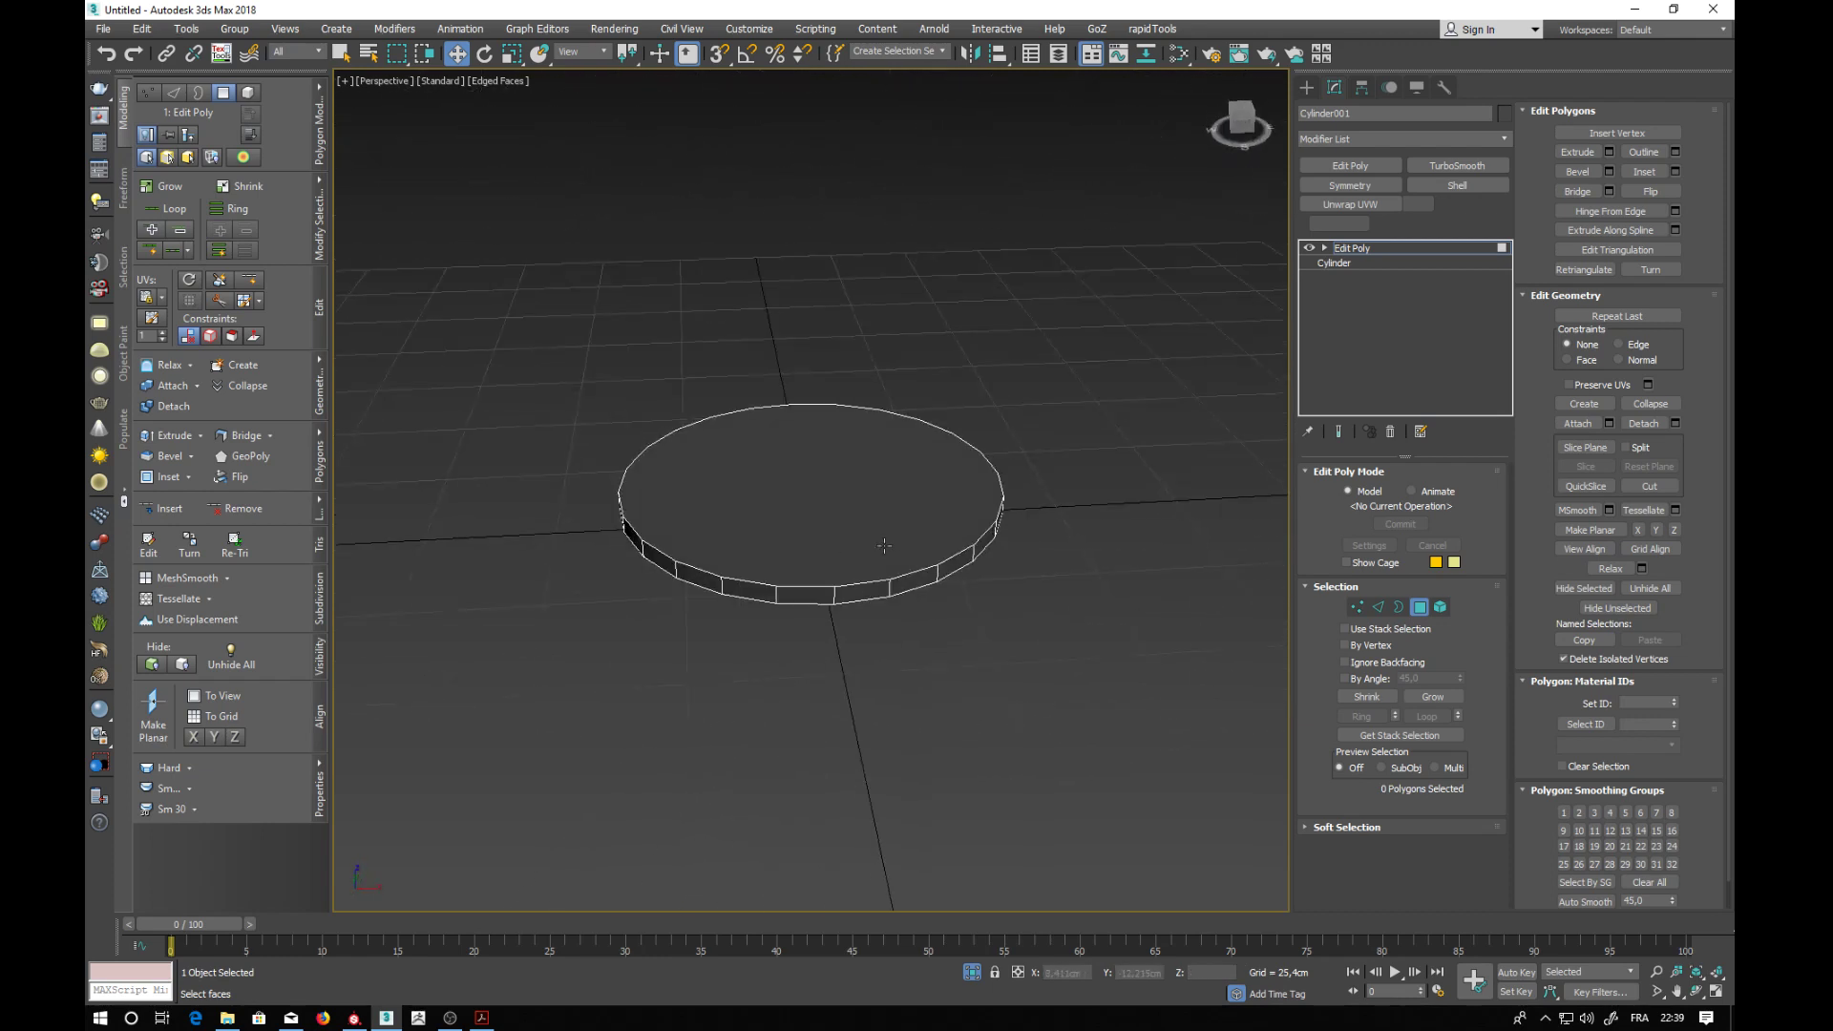
# - Add supporting edge loops near the bottom and top rims of the disc's side wall with SwiftLoop
pyautogui.click(1380, 607)
pyautogui.scroll(5, 777, 569)
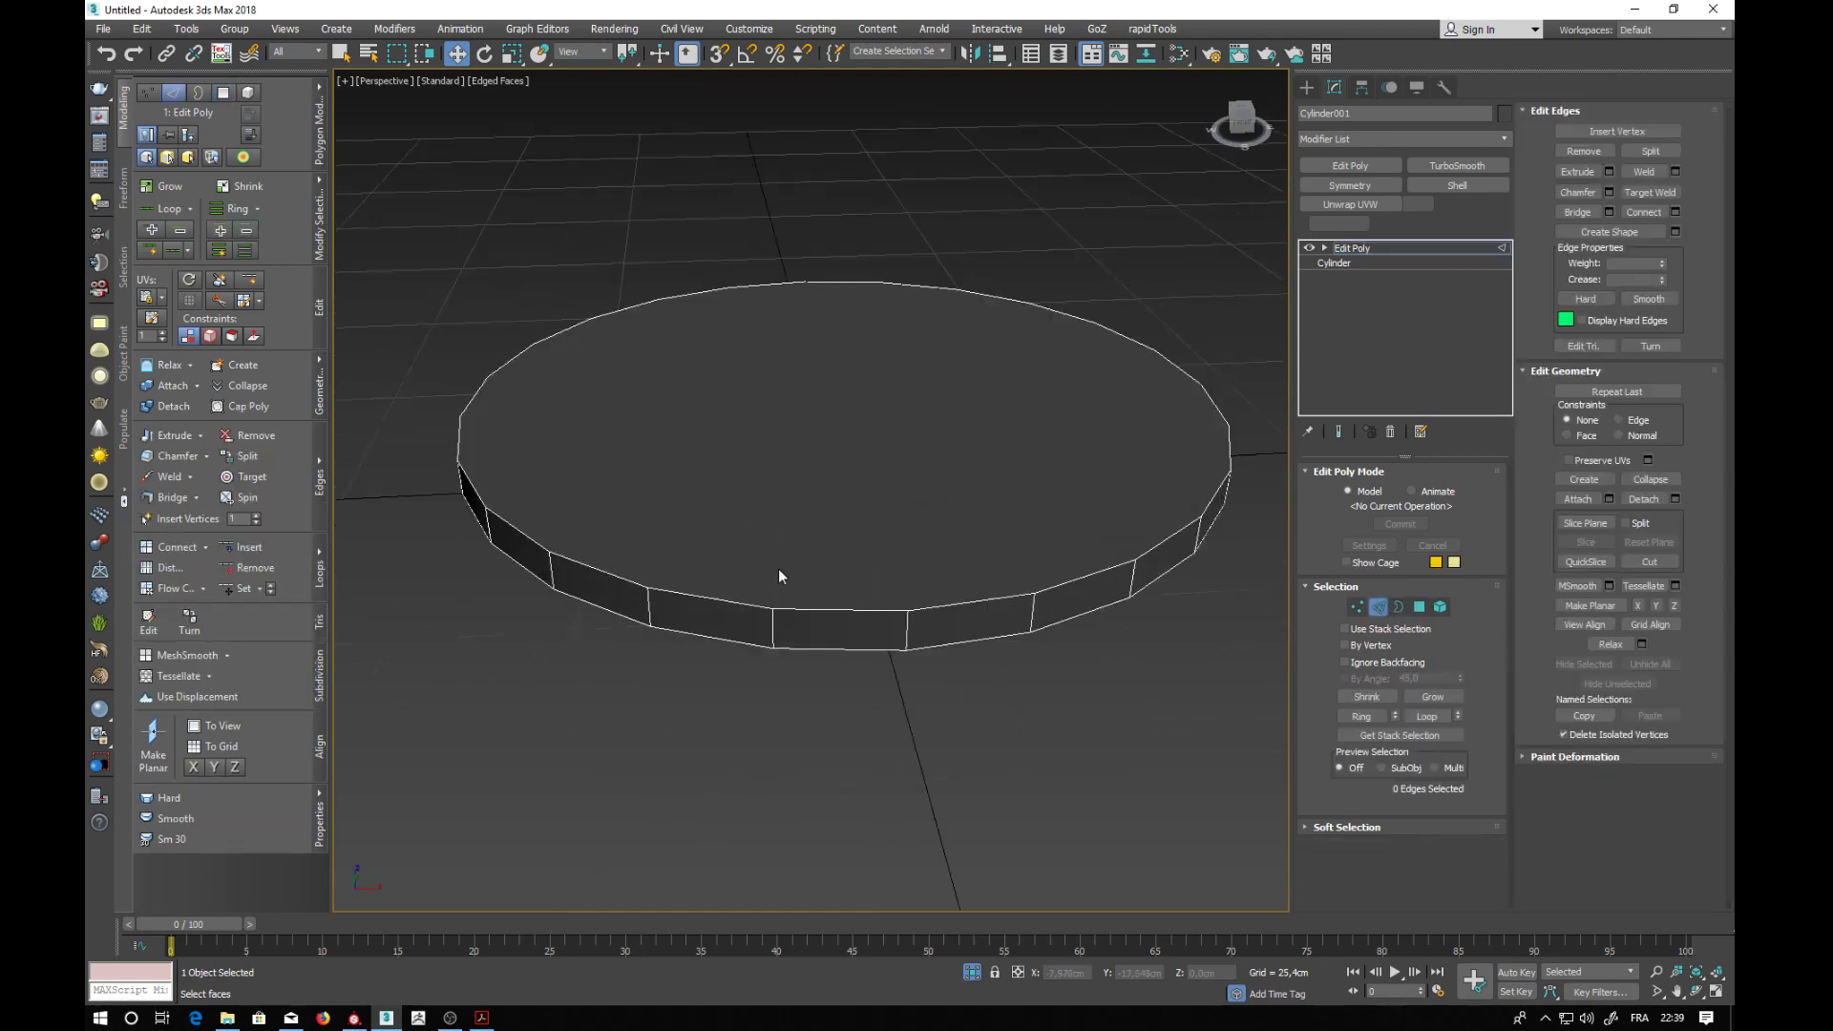
pyautogui.click(248, 279)
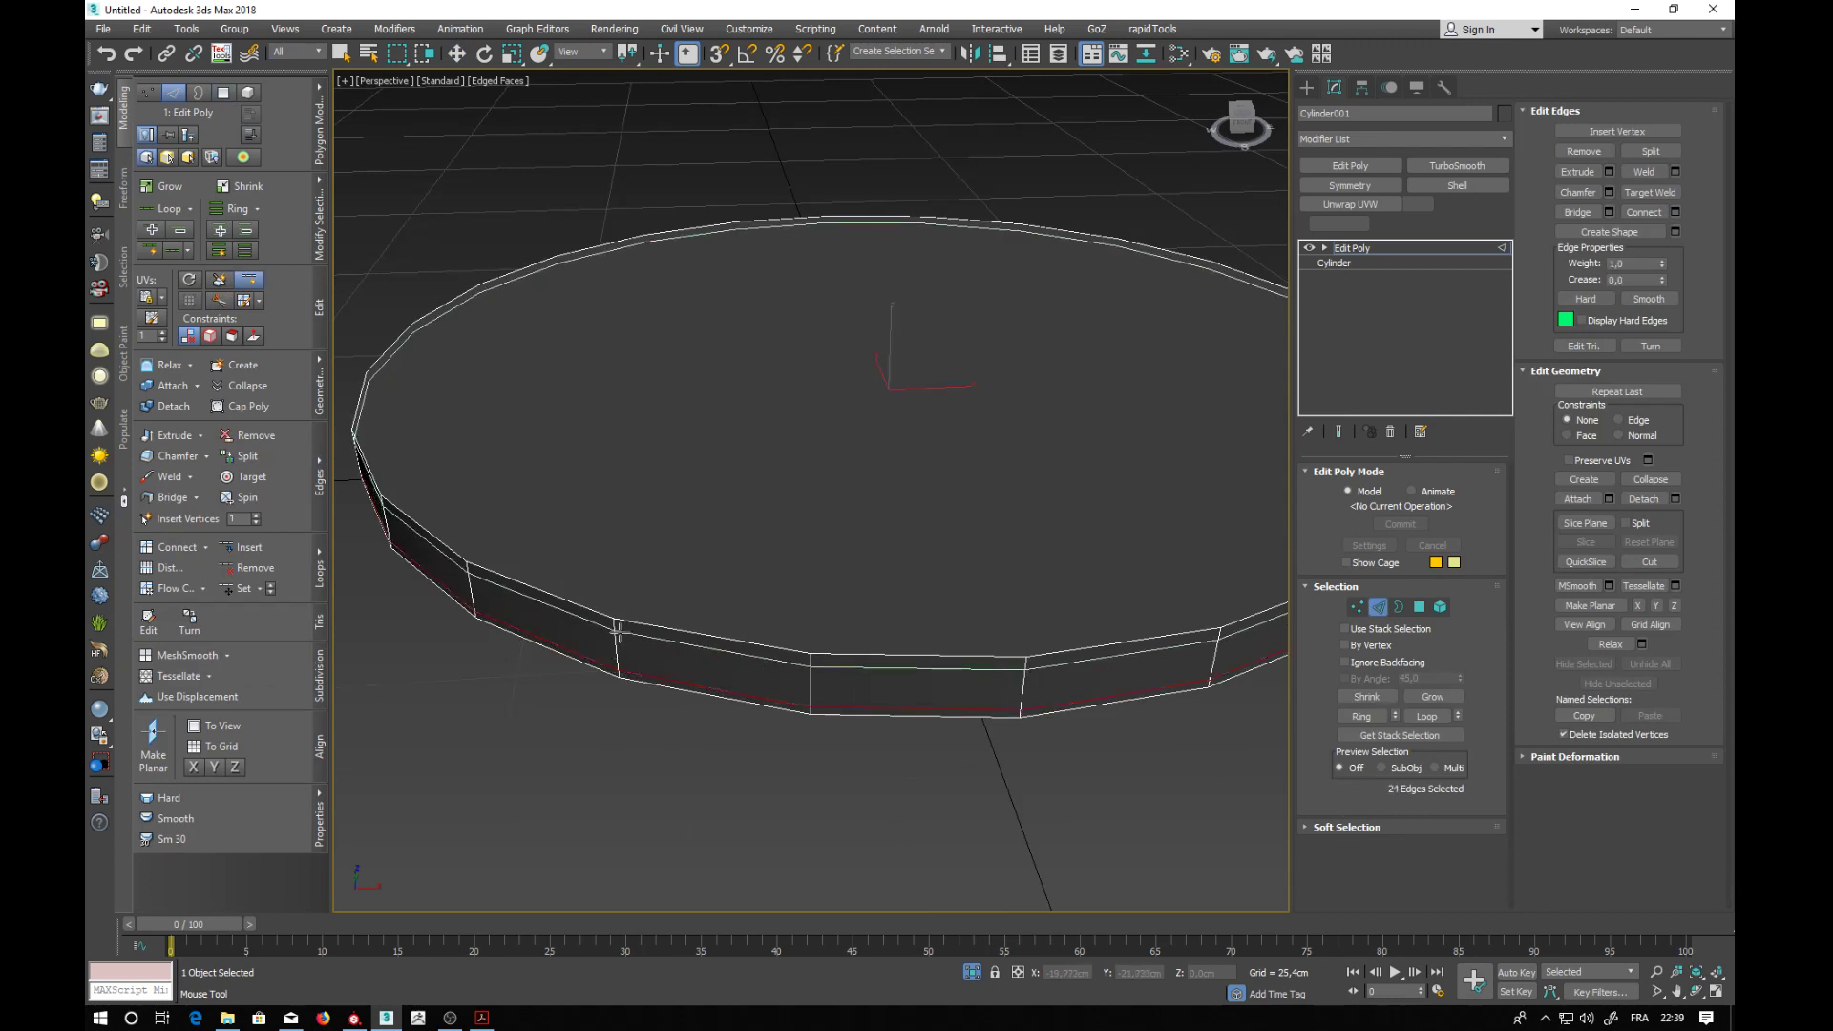
pyautogui.click(633, 635)
# - Inset the disc's top polygon by about 0.76 cm, then inset it again by a larger amount to roughly half its width
pyautogui.click(1419, 607)
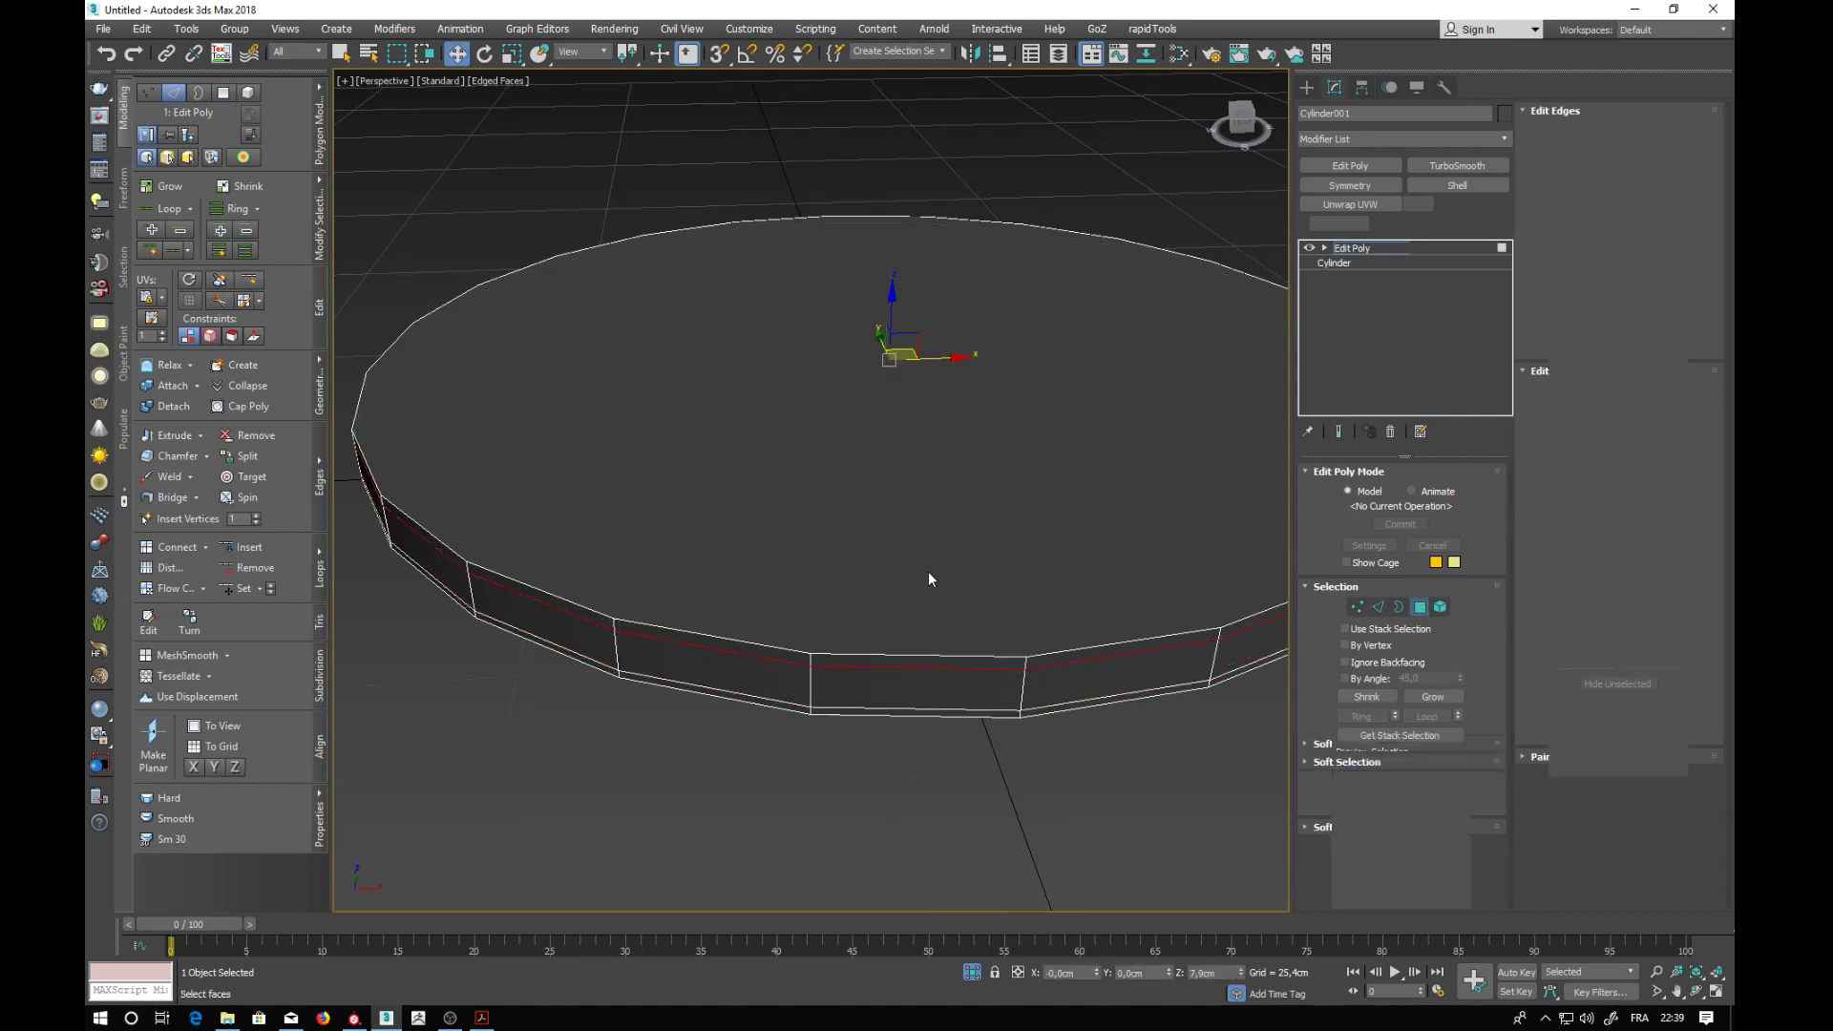
pyautogui.click(928, 571)
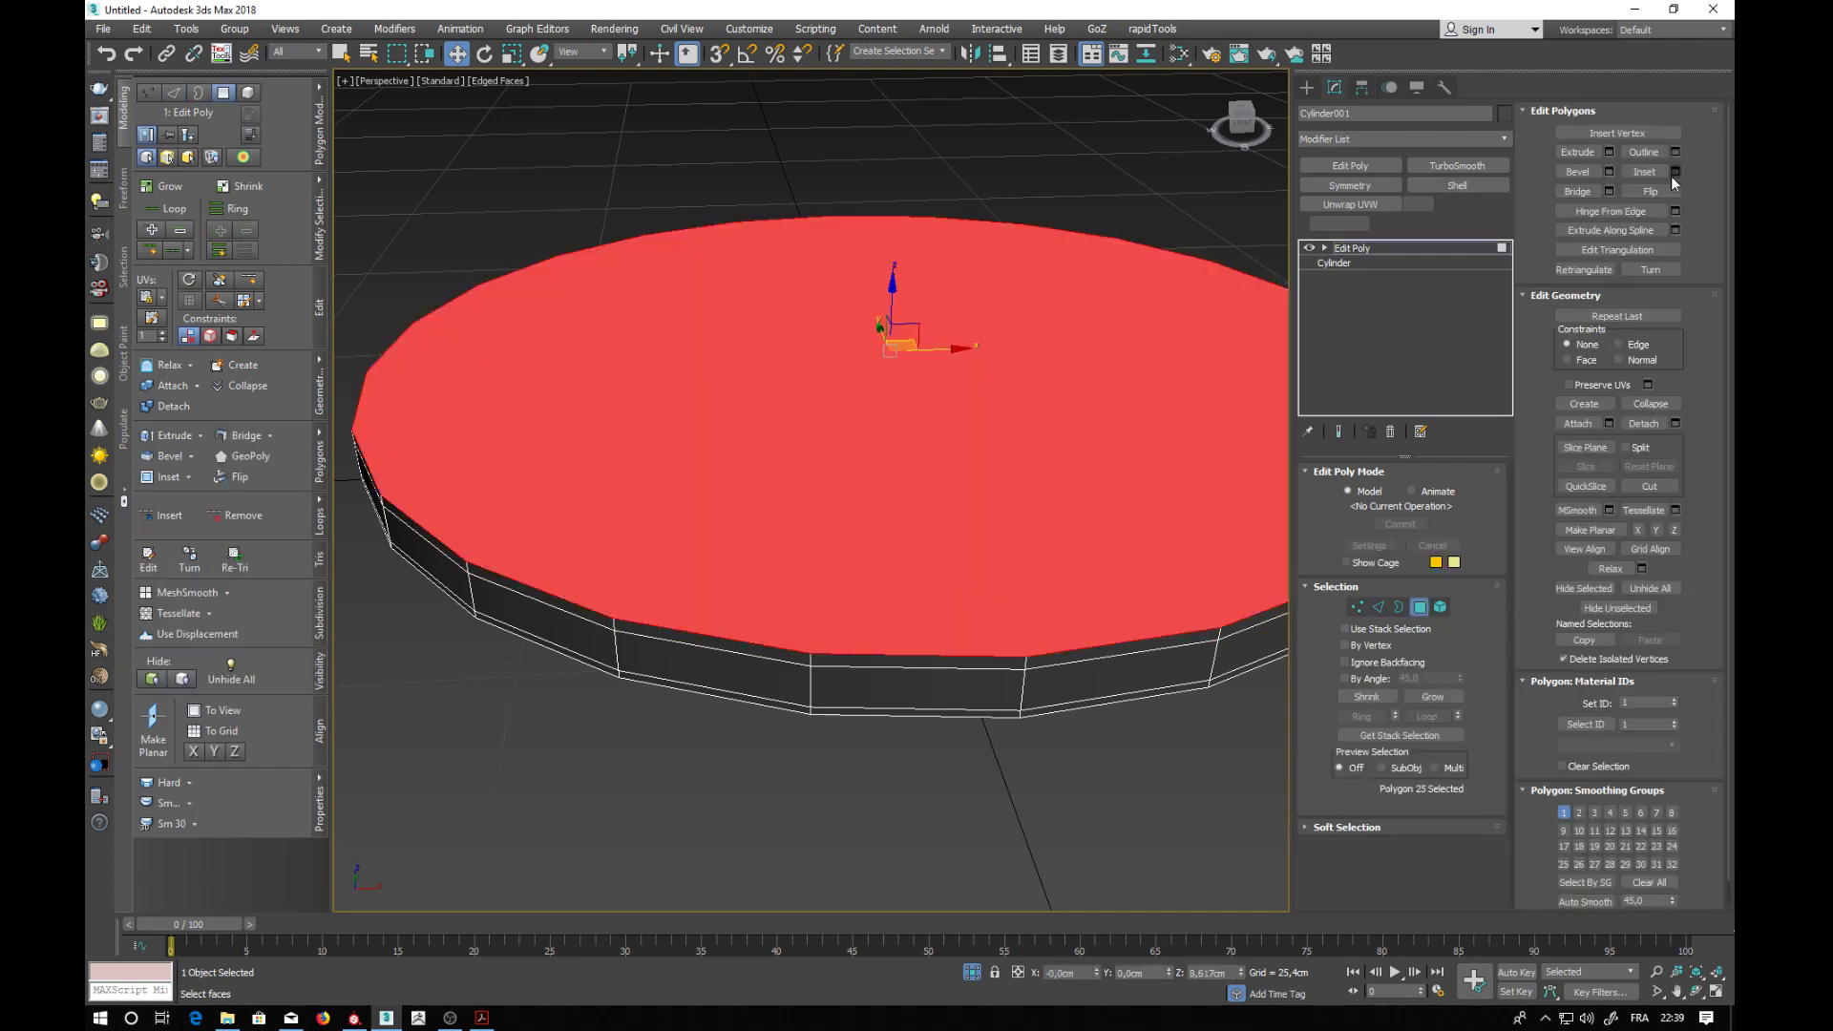
pyautogui.click(1673, 172)
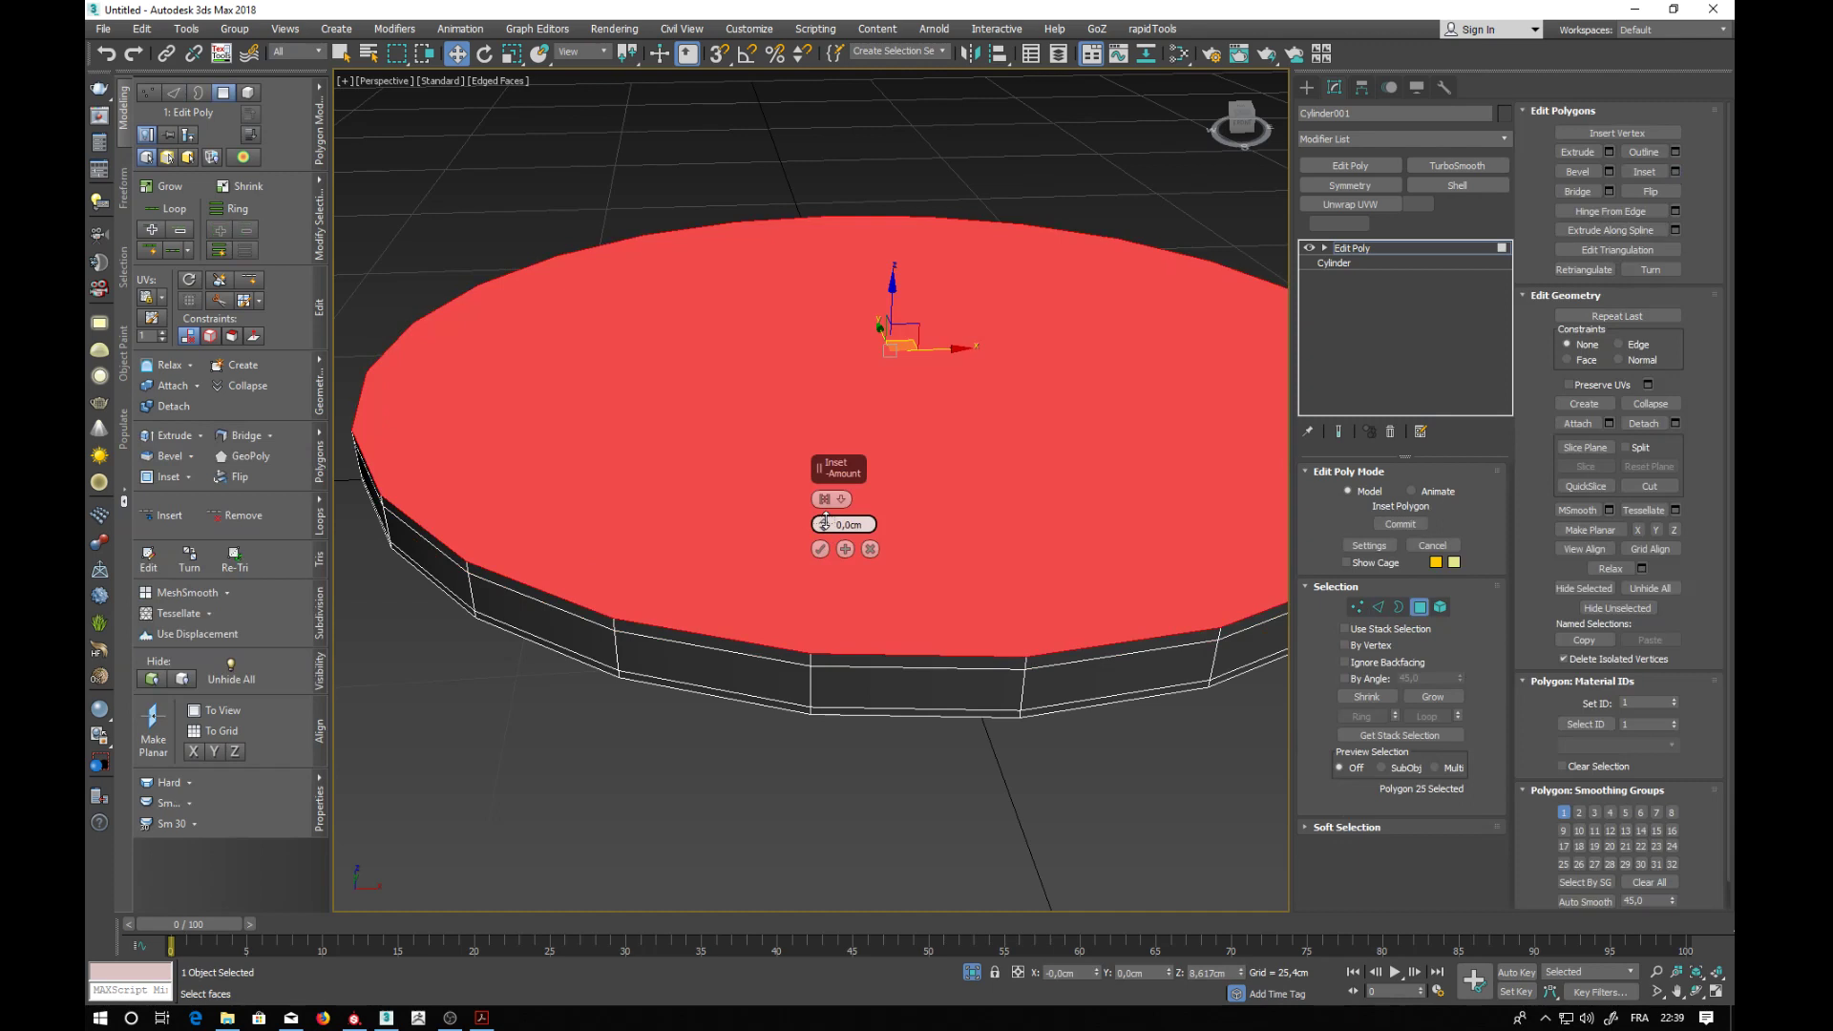
pyautogui.moveTo(825, 521); pyautogui.dragTo(825, 520)
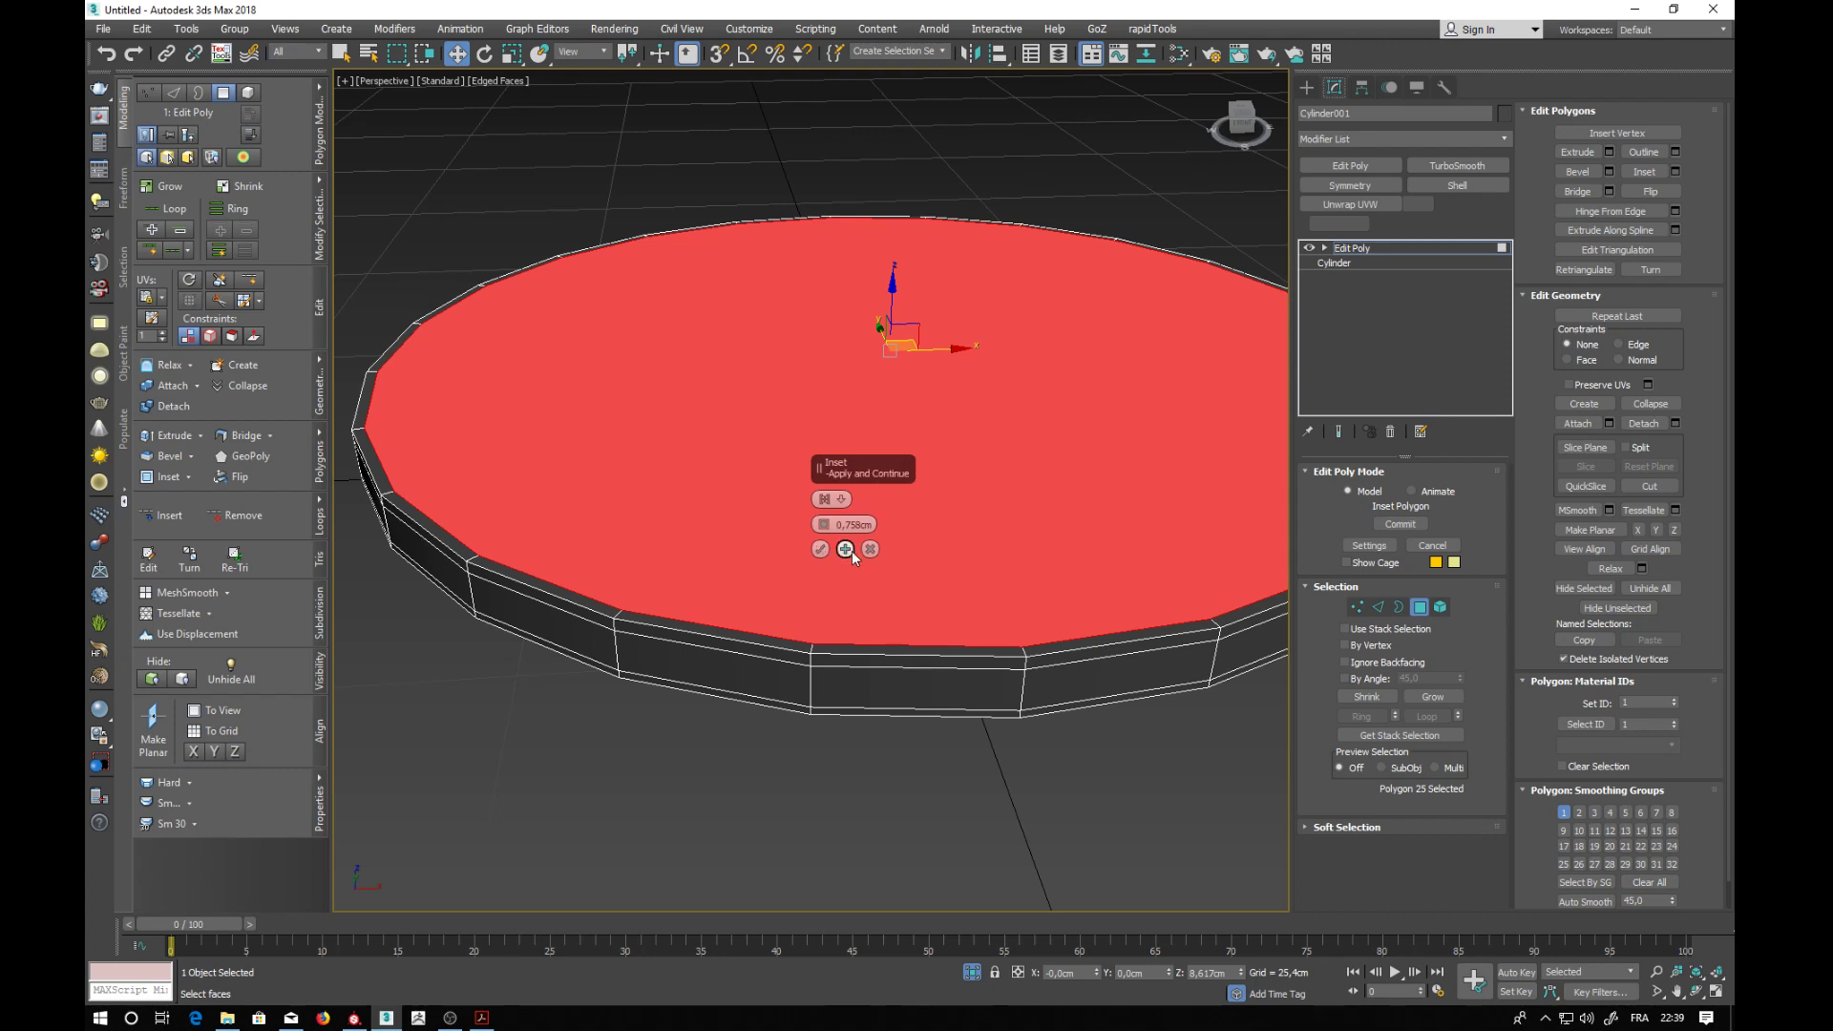
pyautogui.click(845, 550)
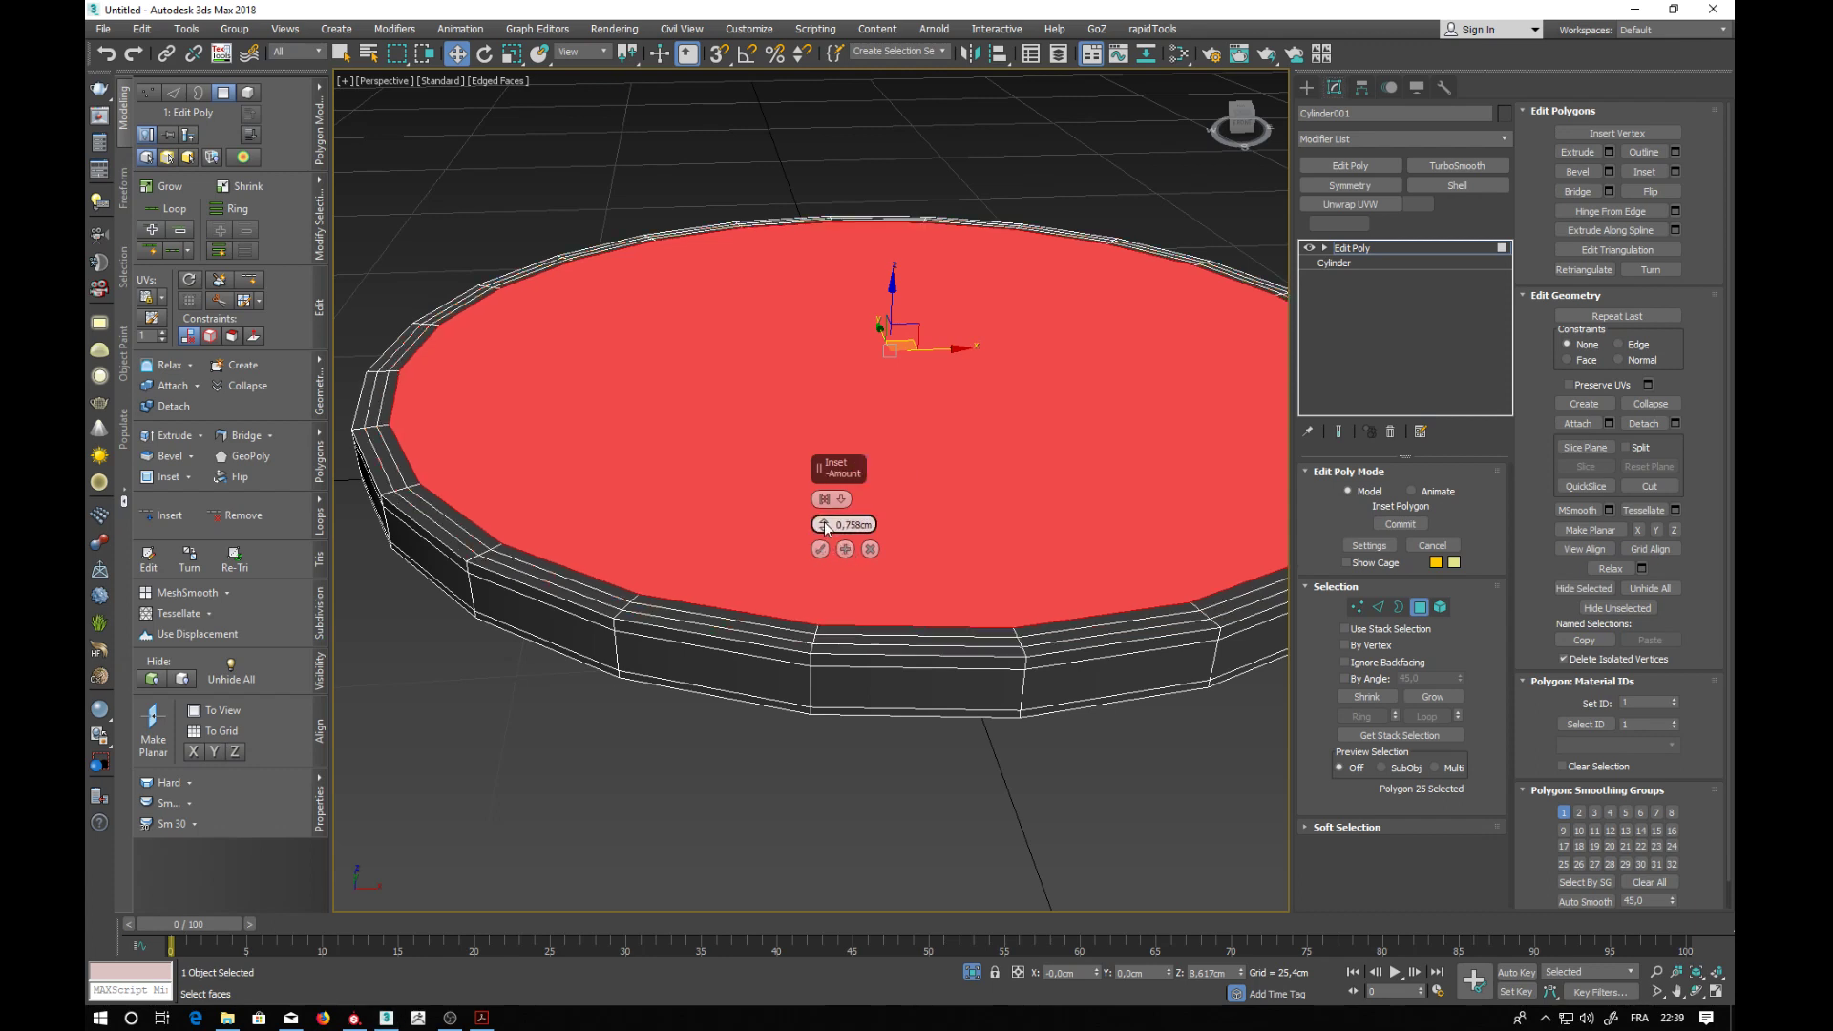
pyautogui.moveTo(825, 528); pyautogui.dragTo(824, 498)
pyautogui.click(820, 549)
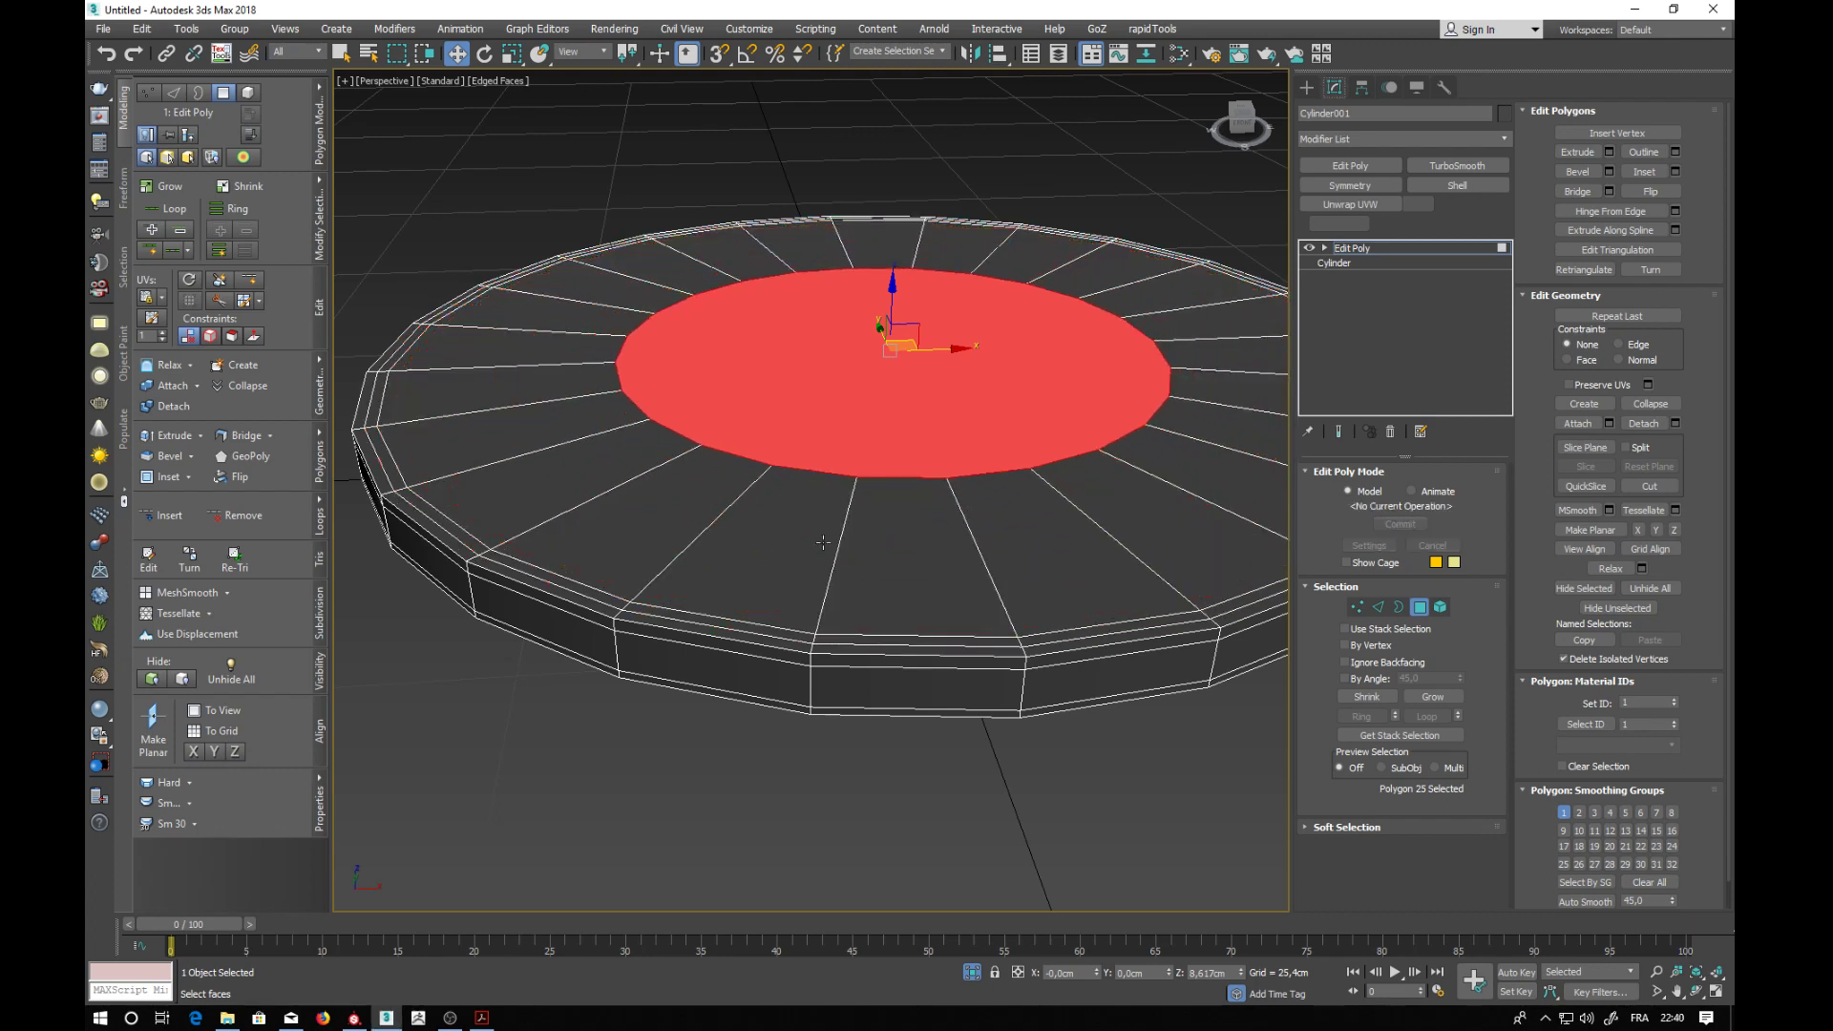
# - Collapse the vertices of the inner inset ring into one point at the disc's centre
pyautogui.keyDown('ctrl'); pyautogui.click(1357, 607); pyautogui.keyUp('ctrl')
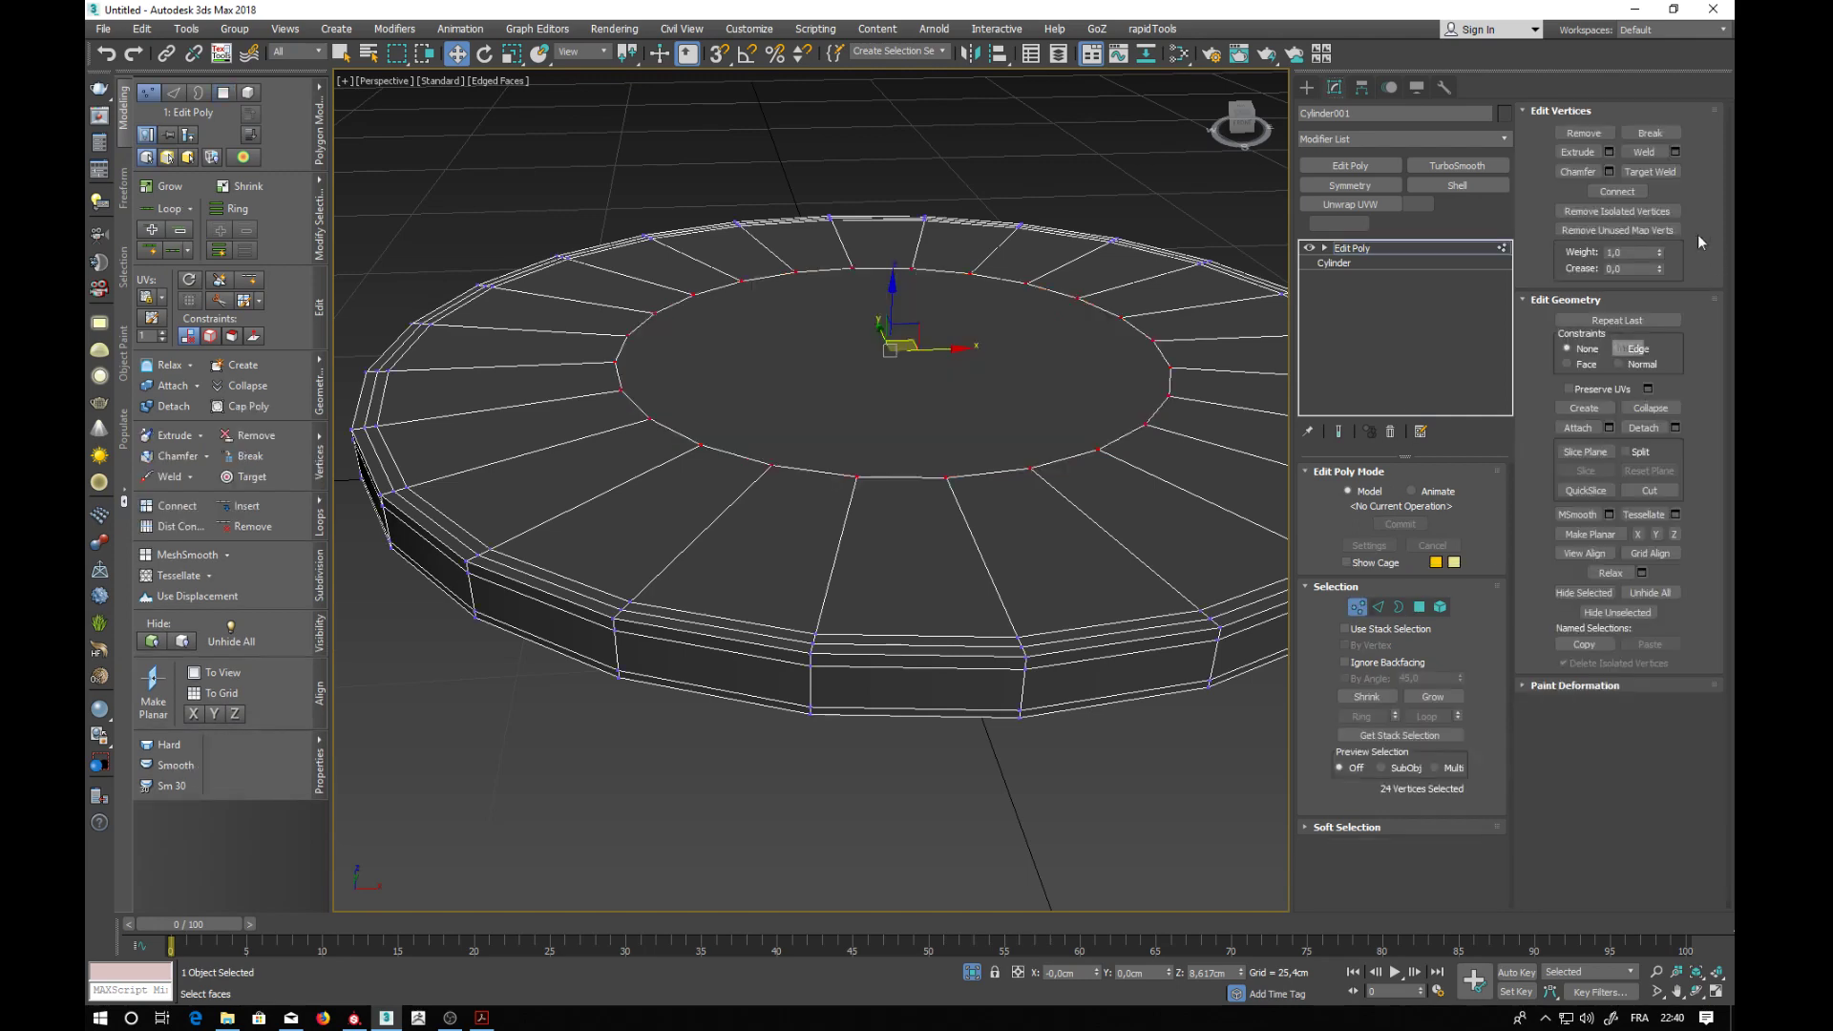
pyautogui.click(1638, 416)
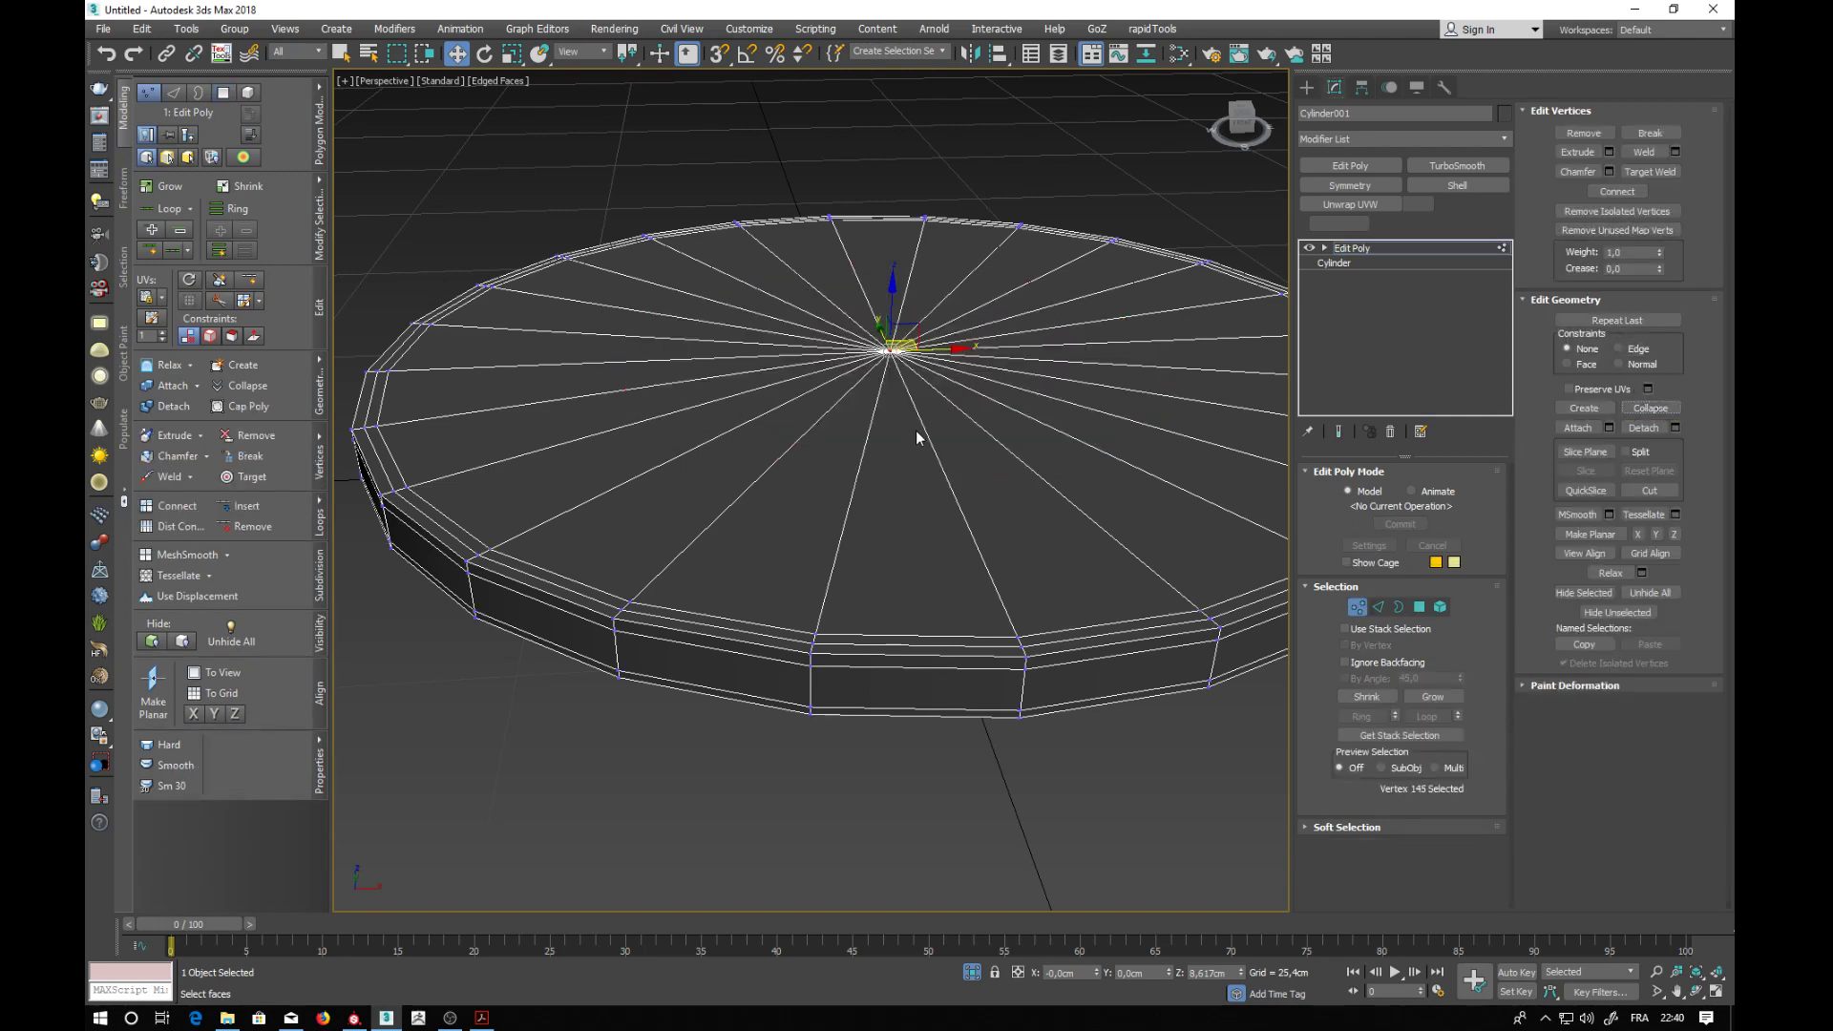
# - Set snapping to Vertex with Grid Points disabled, and exit isolation to show the plane again
pyautogui.keyDown('alt'); pyautogui.moveTo(914, 430); pyautogui.dragTo(879, 456, button='middle'); pyautogui.keyUp('alt')
pyautogui.scroll(-5, 1012, 466)
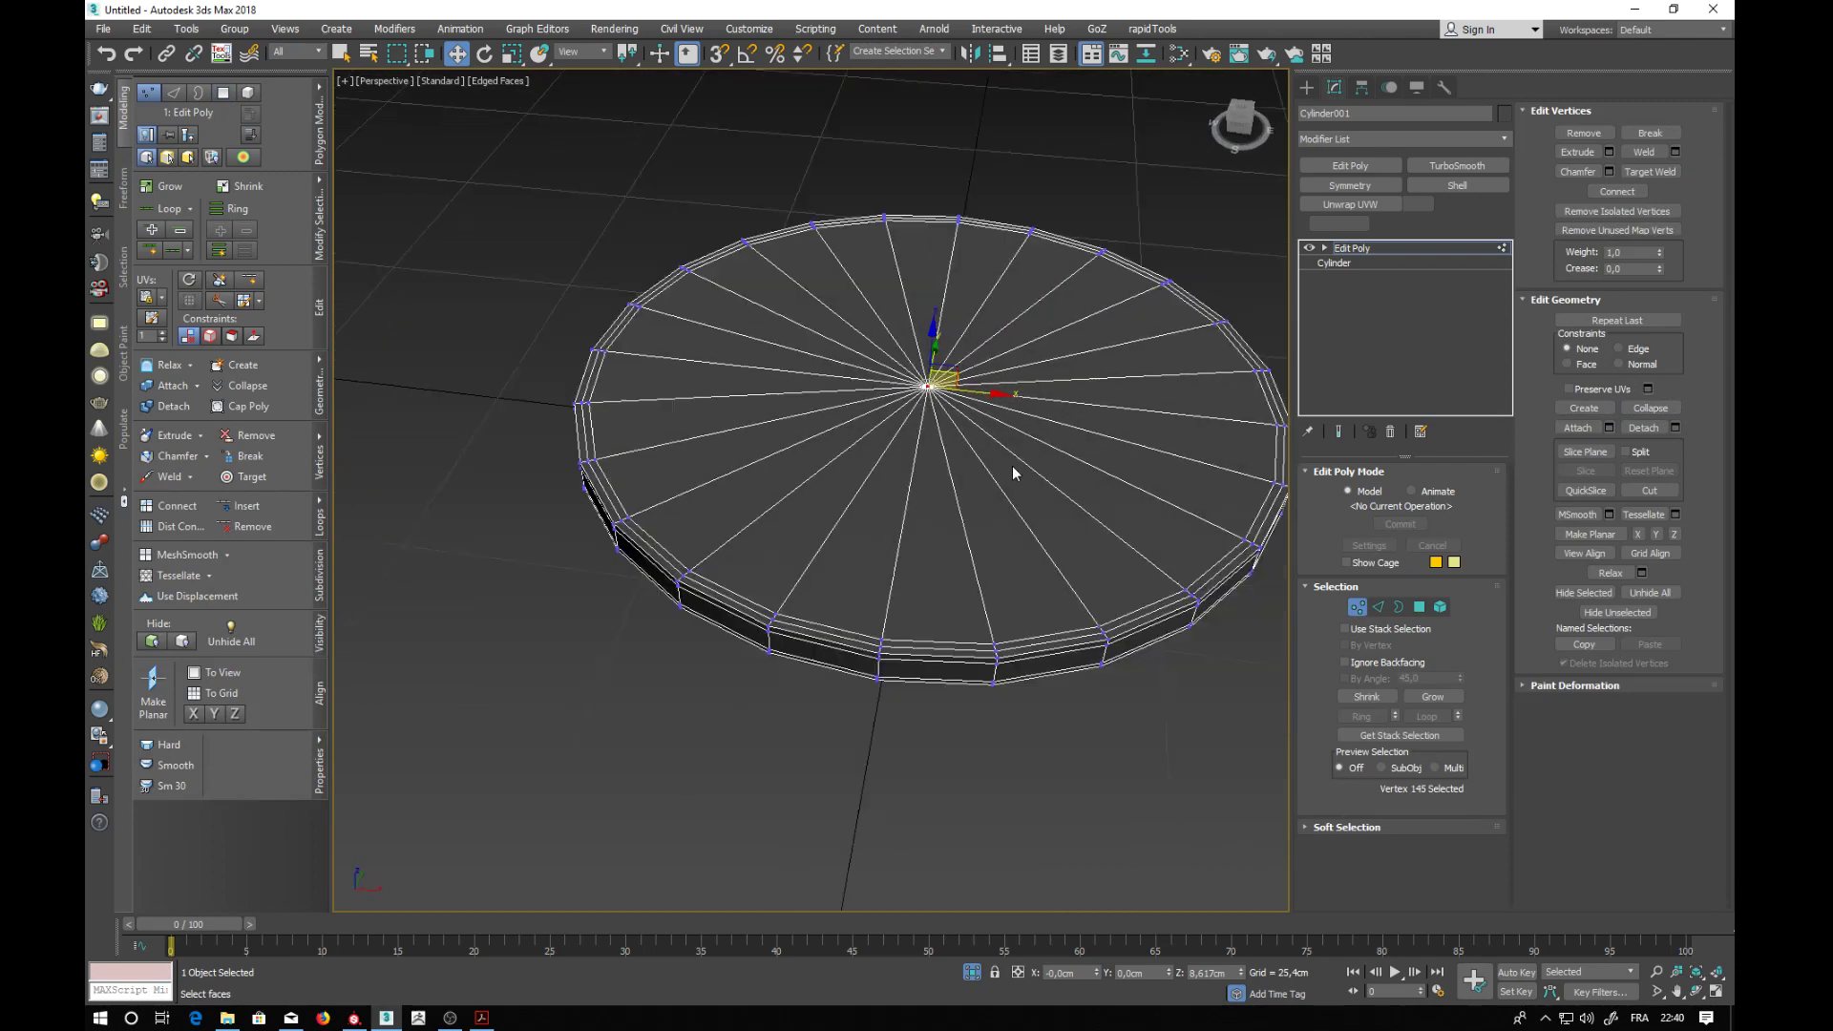
pyautogui.rightClick(720, 53)
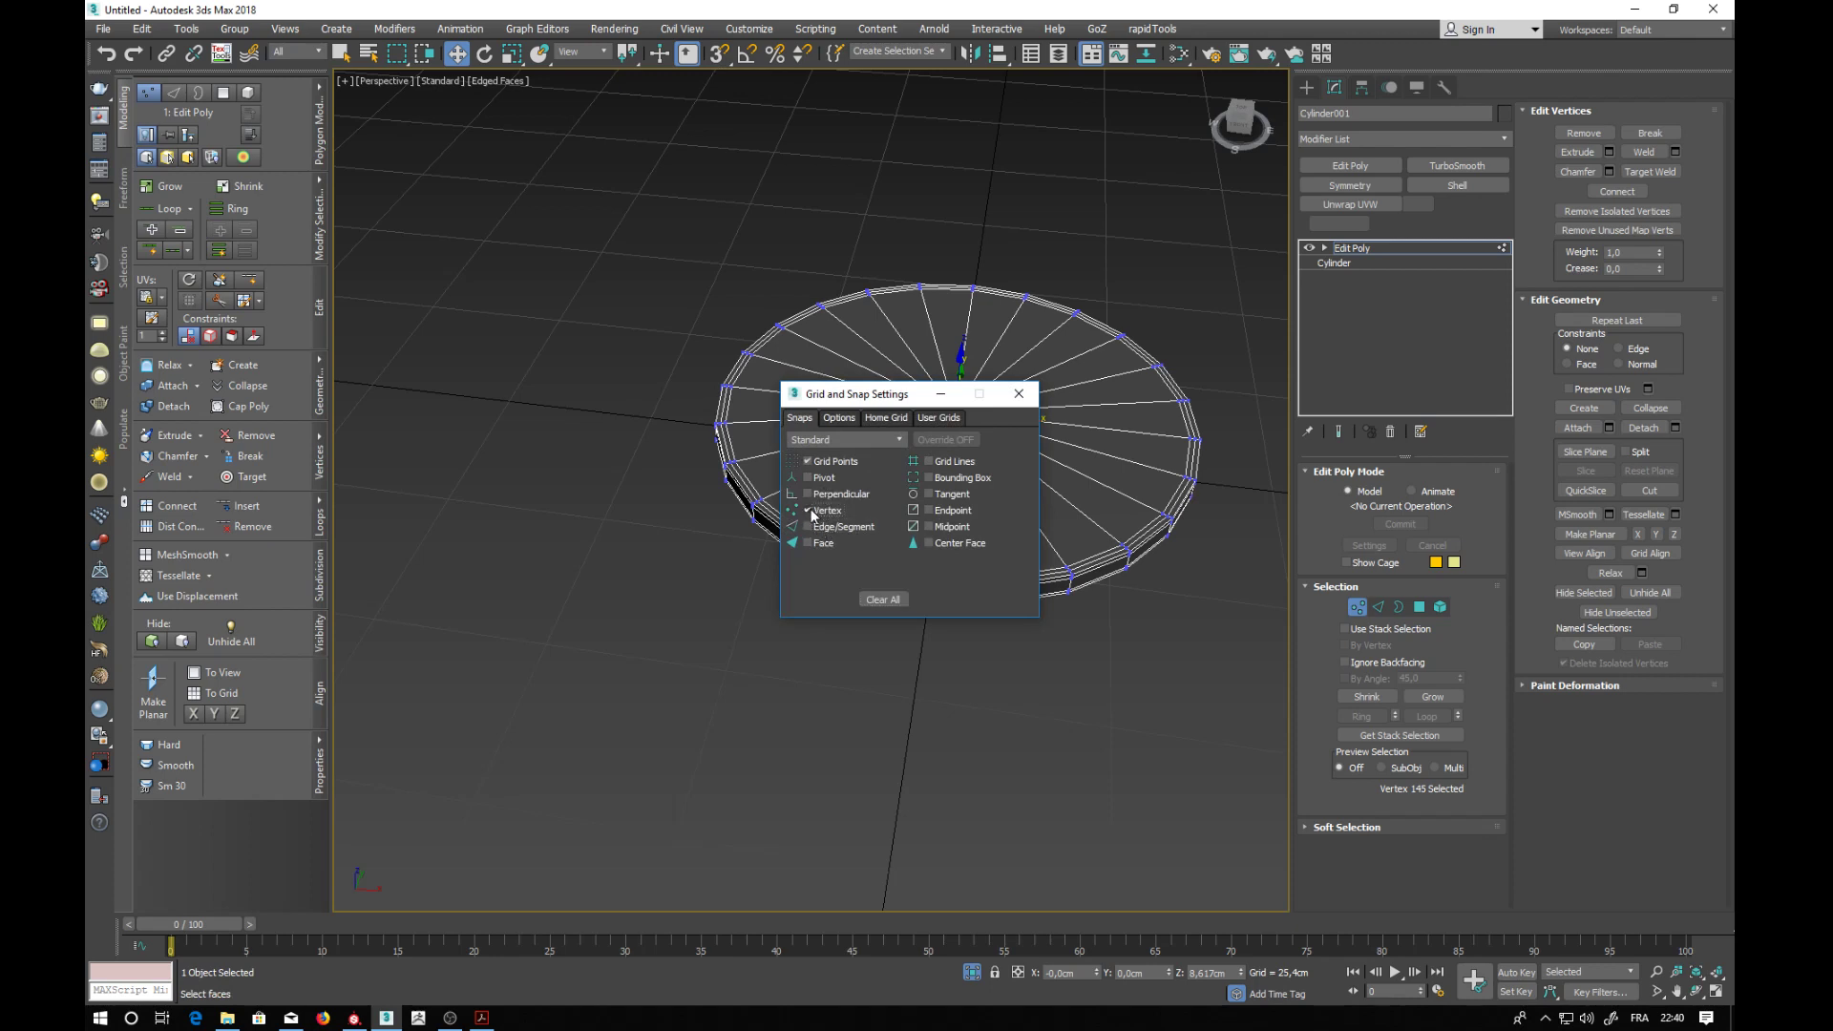
pyautogui.click(819, 464)
pyautogui.click(1018, 394)
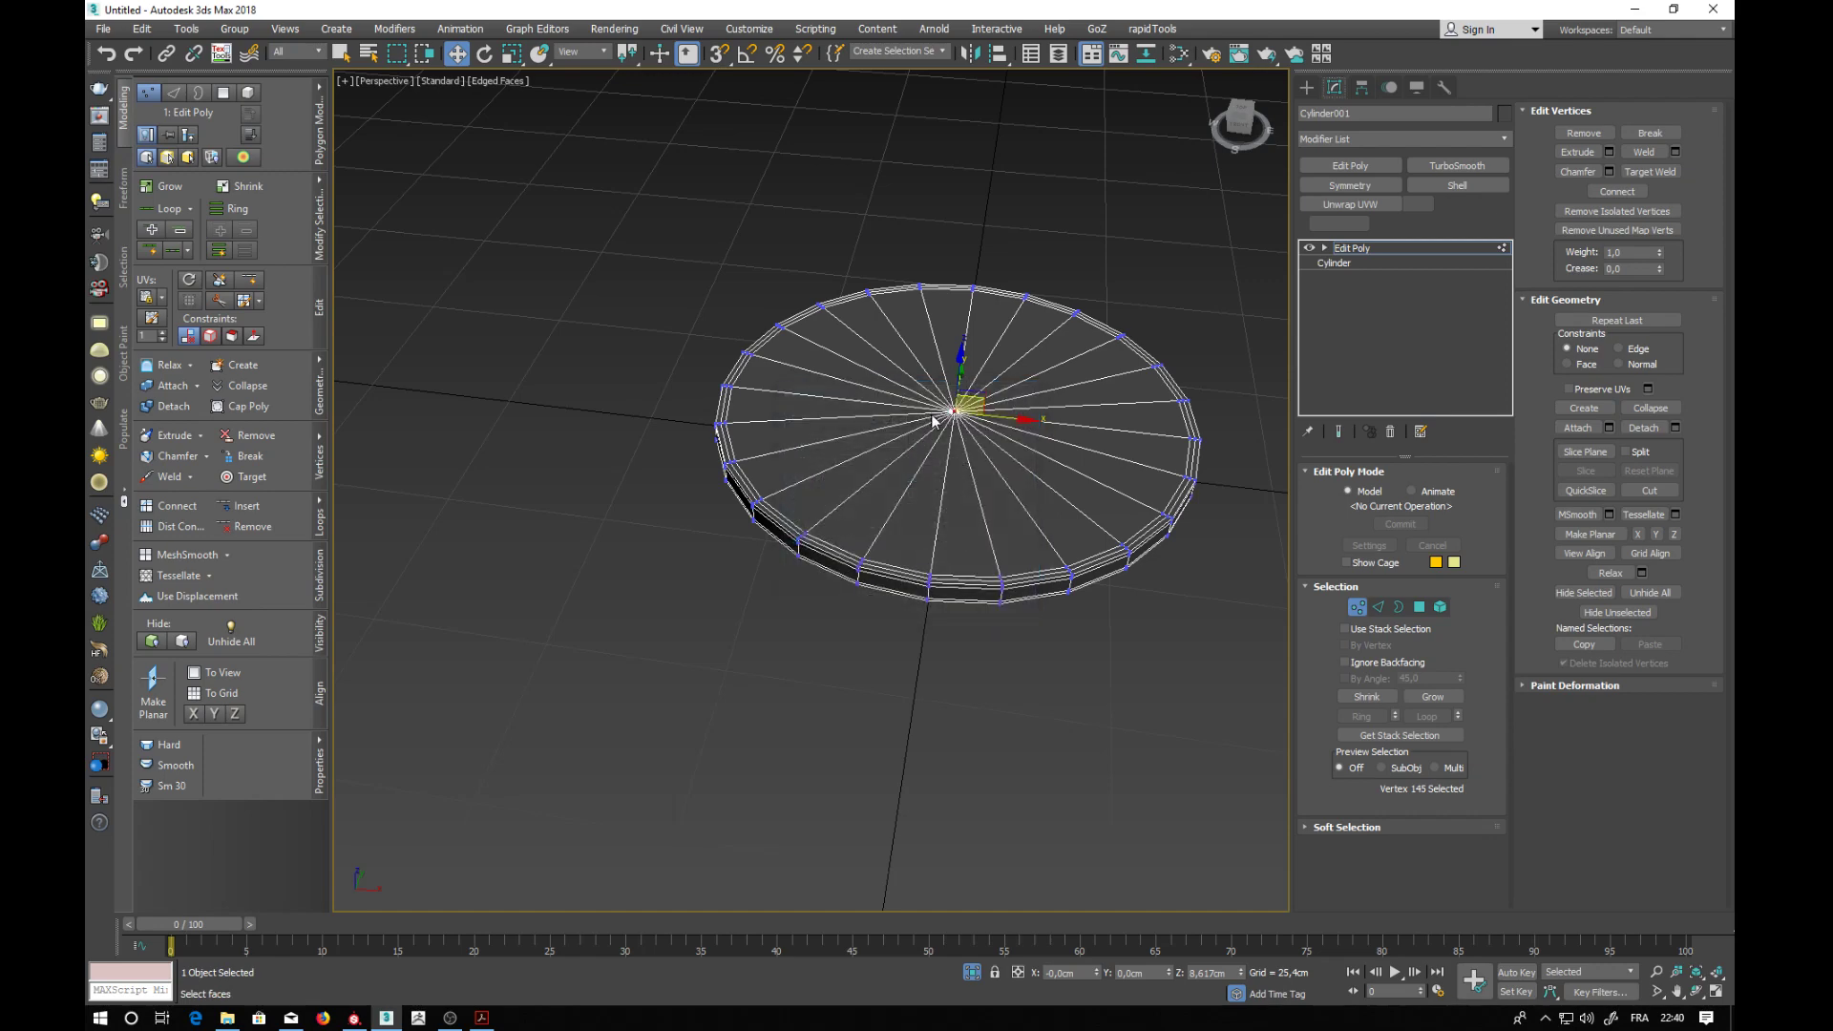
pyautogui.click(972, 972)
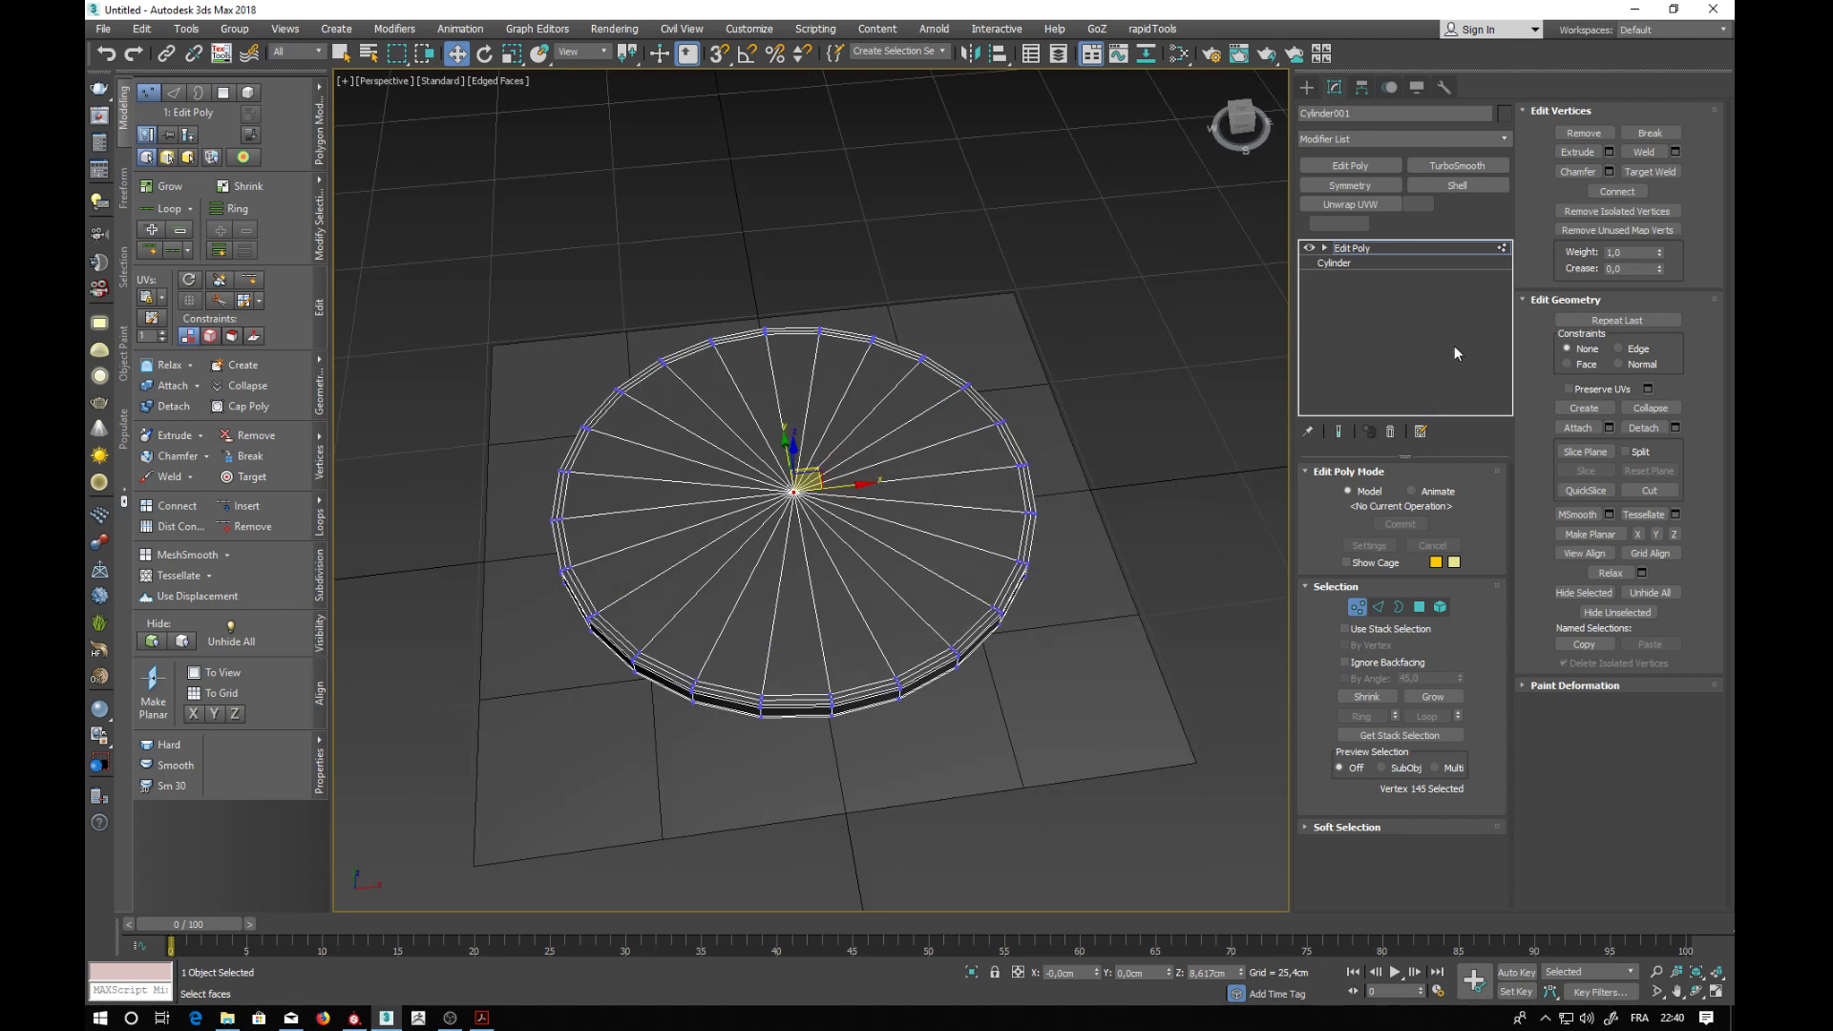
# - Create a cylinder about 28 cm in radius and 8.6 cm high, snapped to the disc's centre vertex
pyautogui.click(1307, 87)
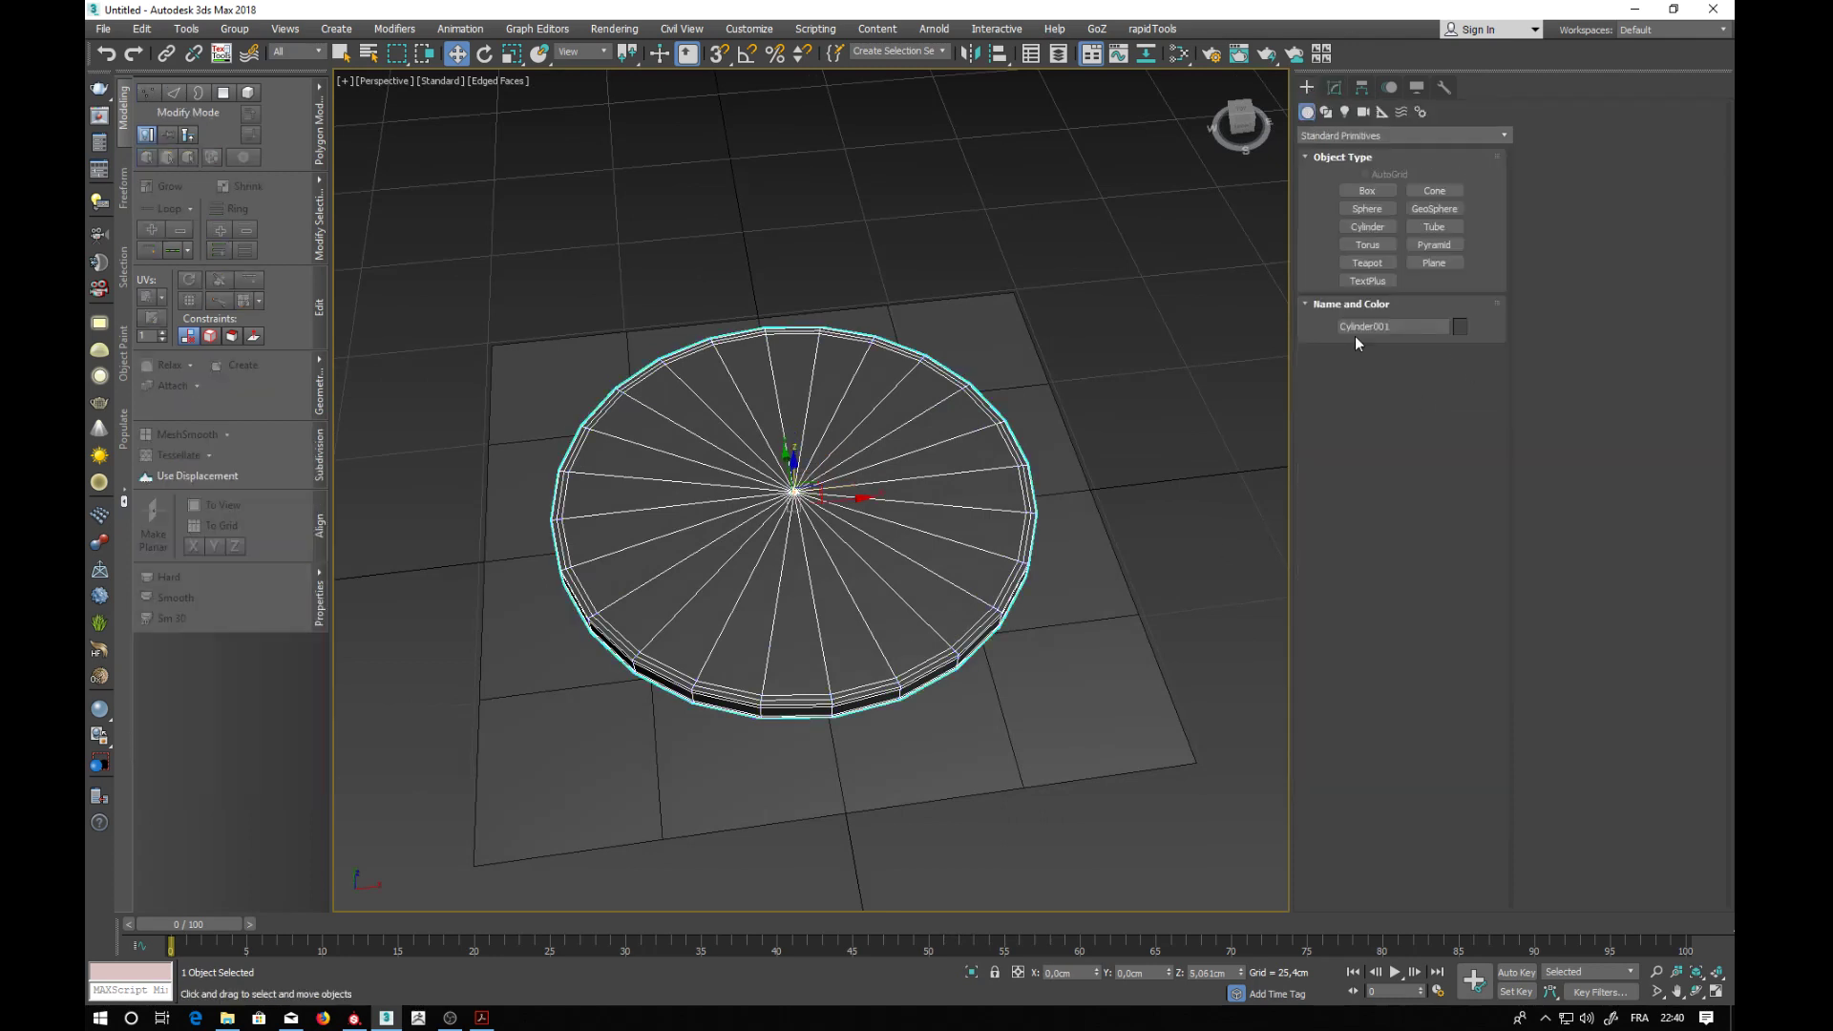
pyautogui.click(1367, 227)
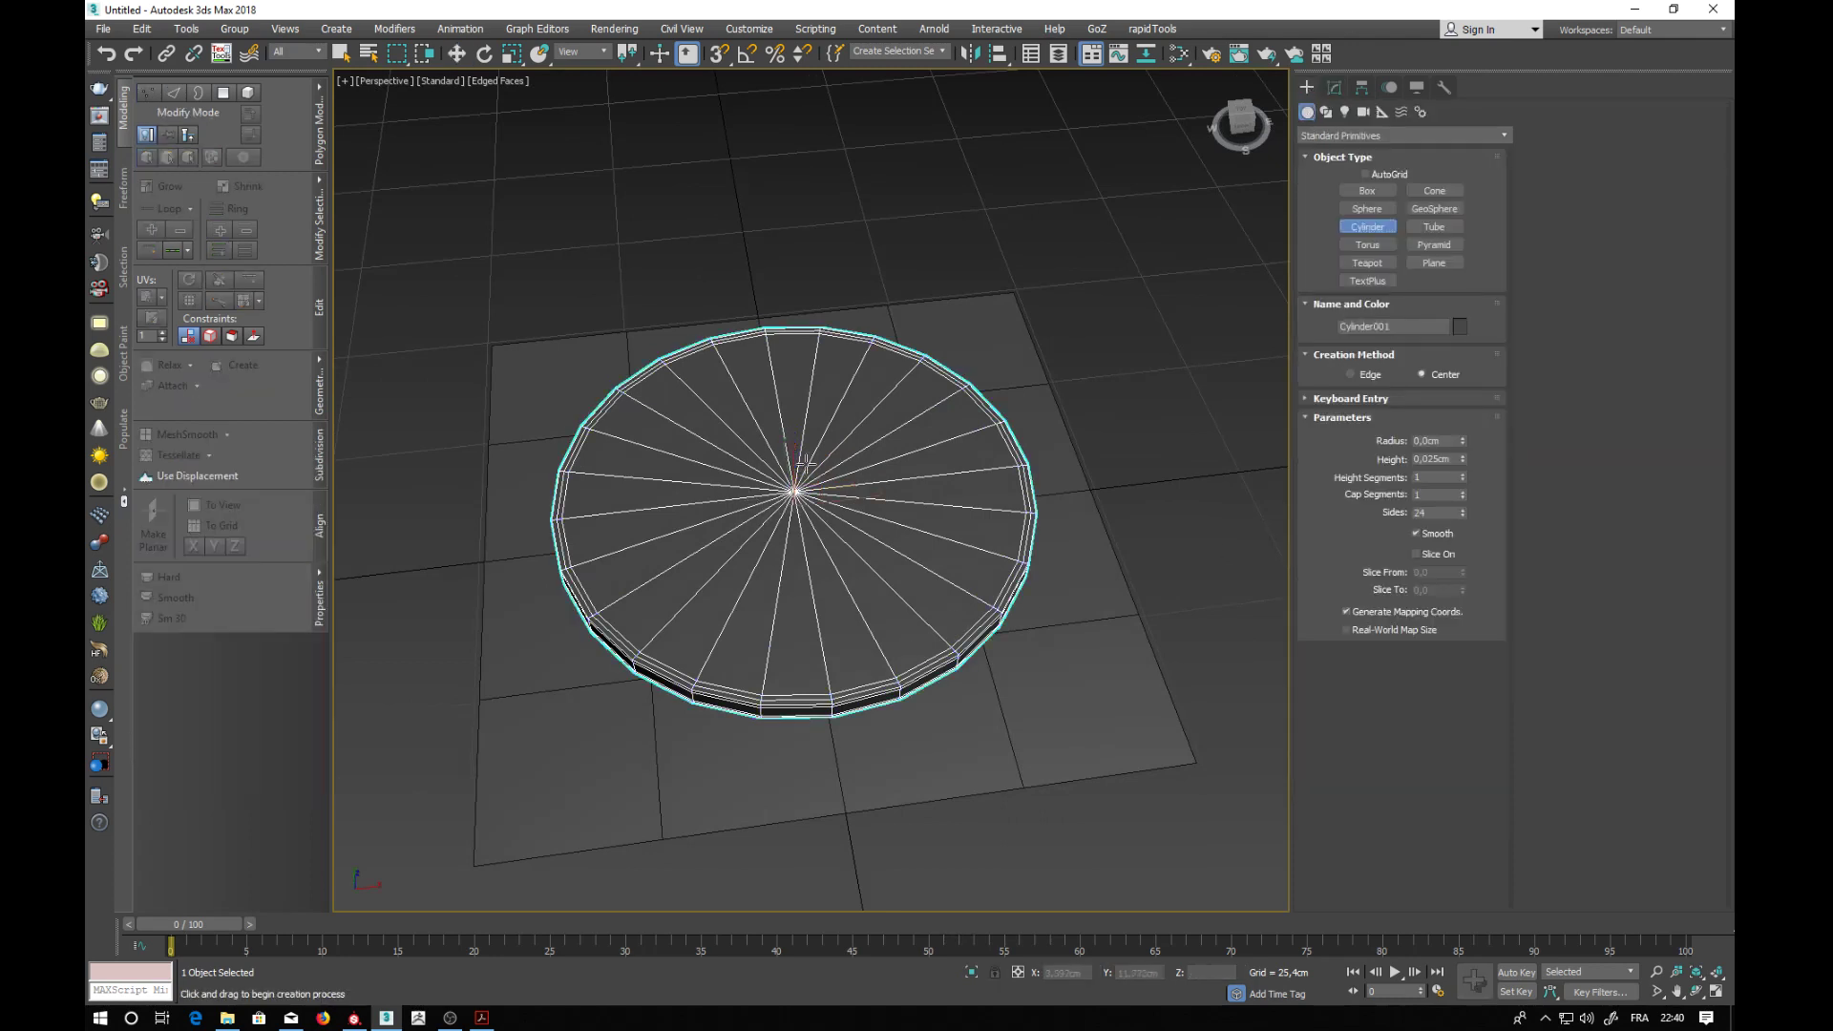
pyautogui.click(719, 53)
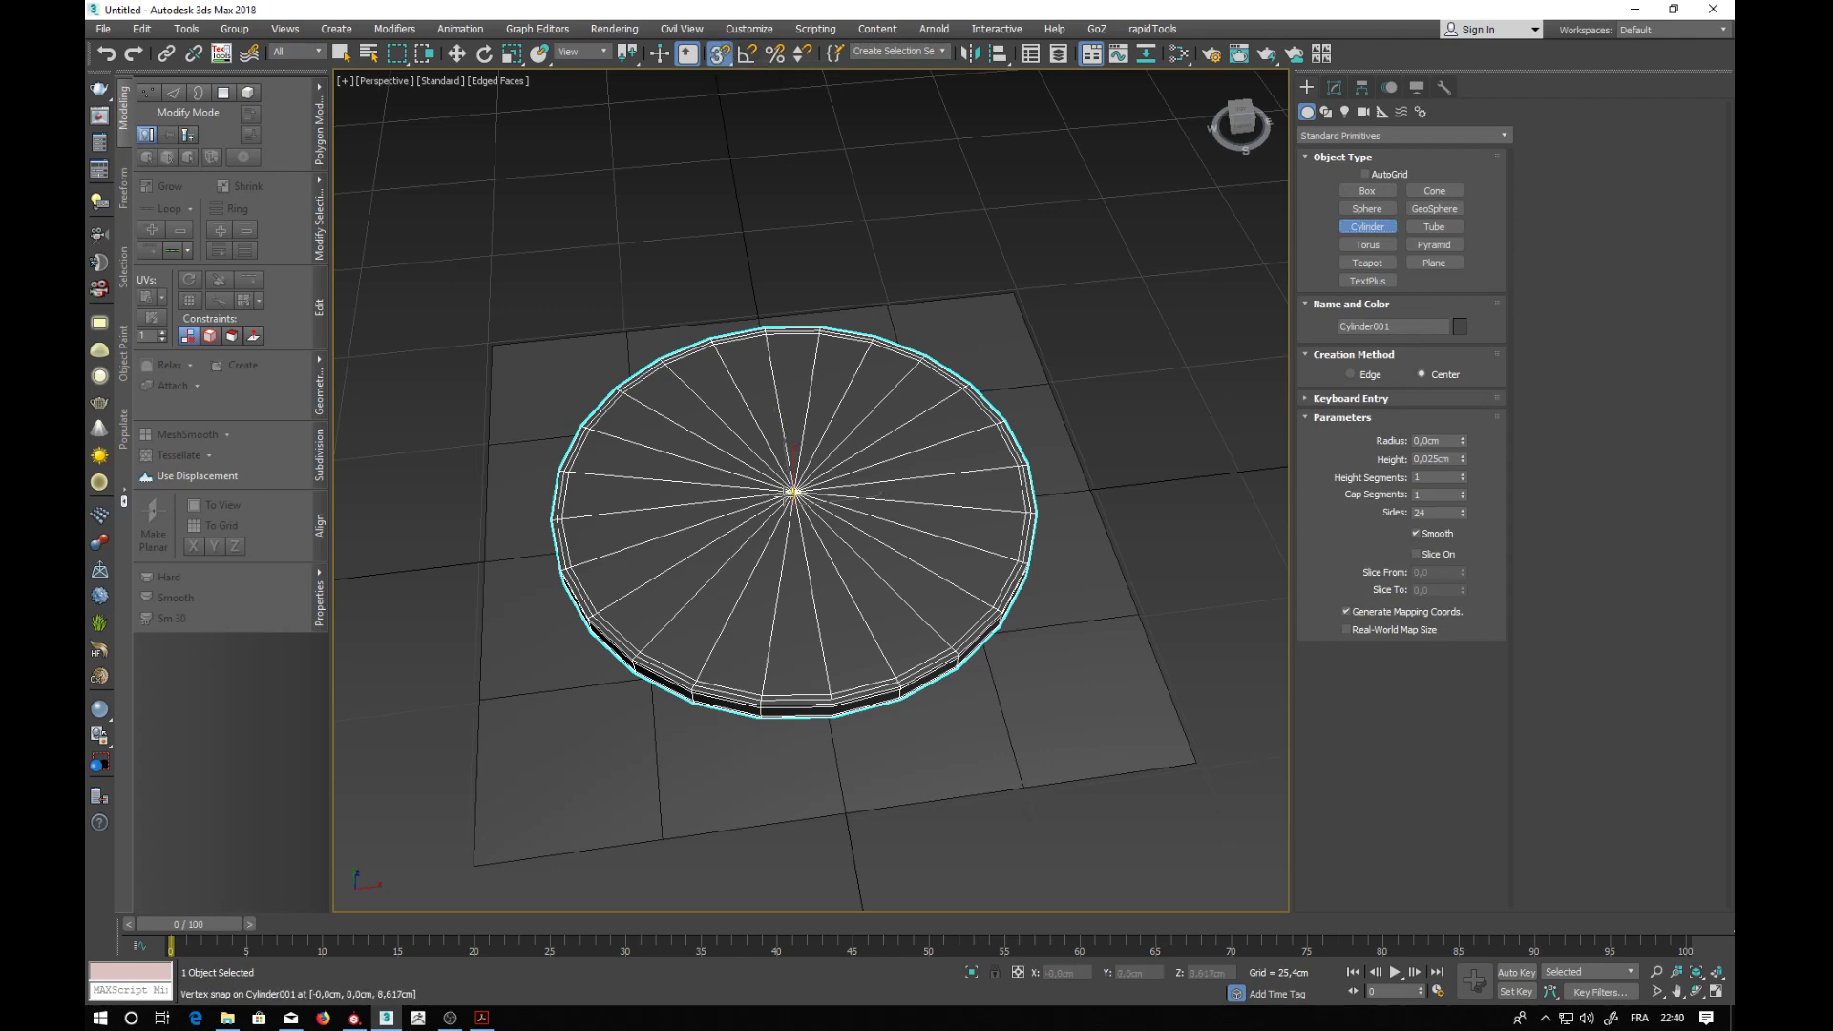
pyautogui.moveTo(829, 449)
pyautogui.keyDown('alt'); pyautogui.mouseDown(button='middle')
pyautogui.moveTo(879, 462)
pyautogui.moveTo(841, 480)
pyautogui.mouseUp(button='middle'); pyautogui.keyUp('alt')
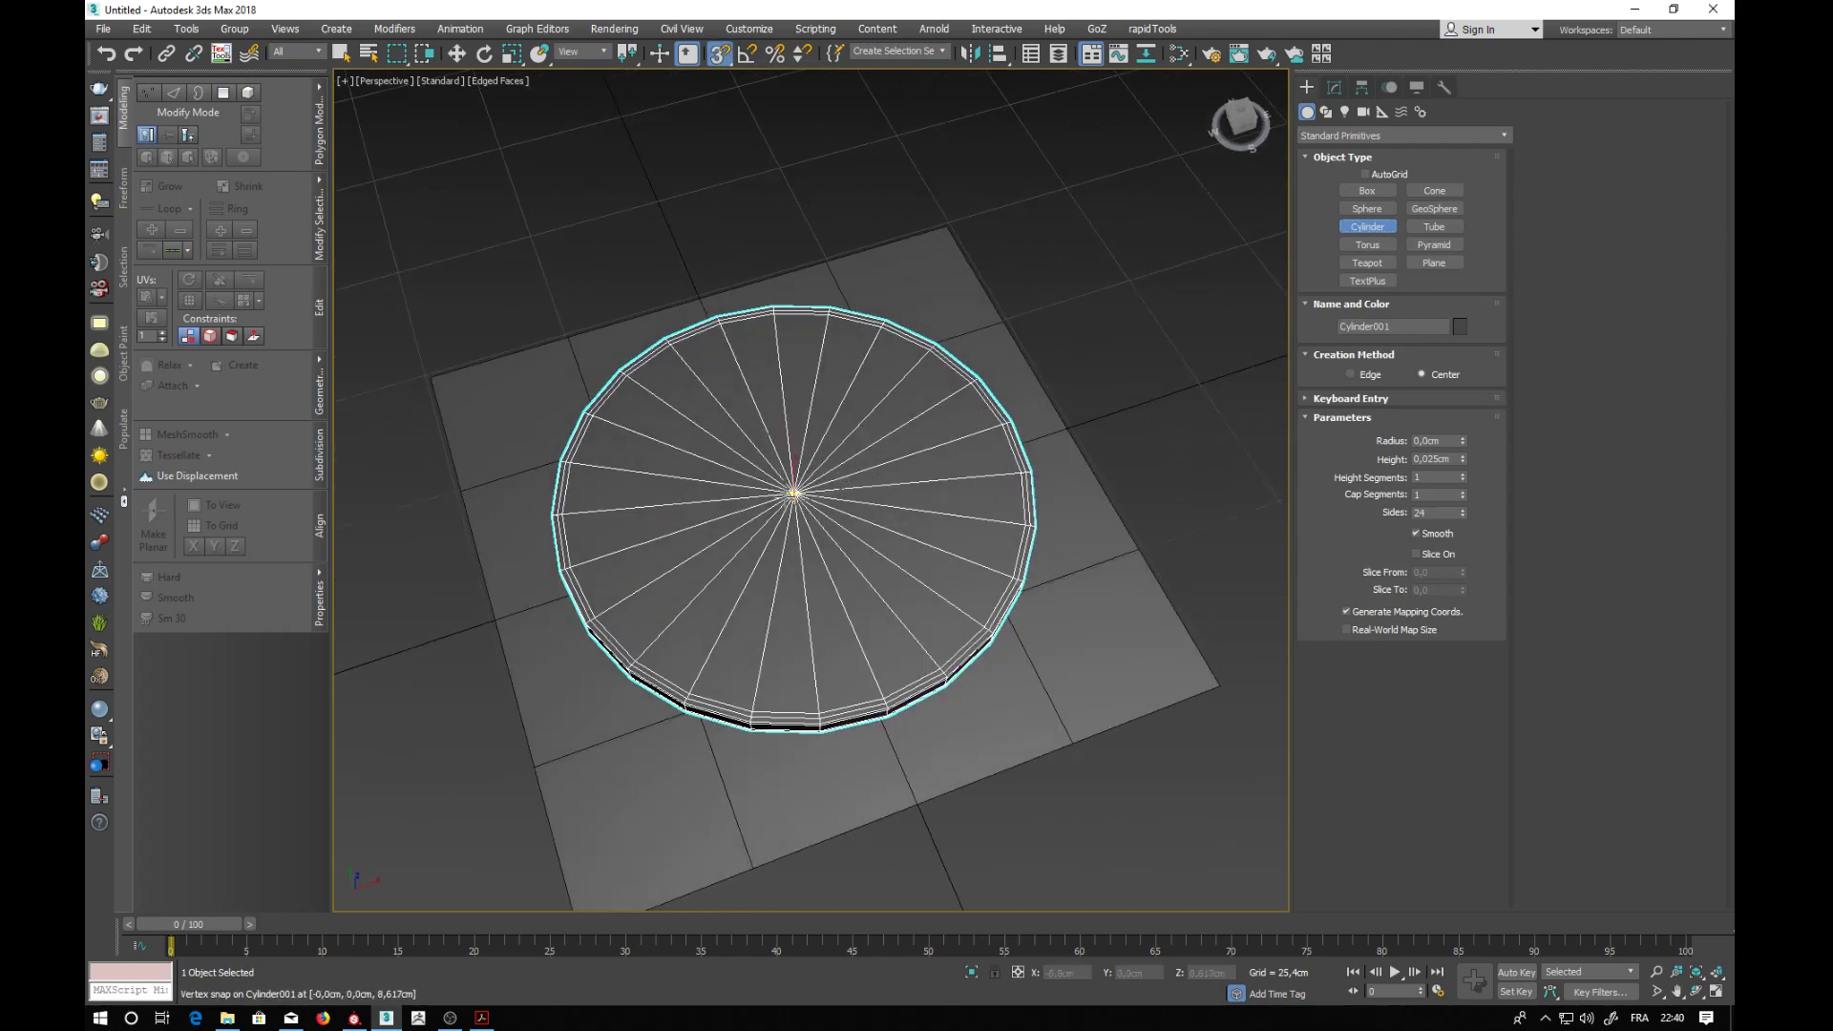
pyautogui.moveTo(793, 493); pyautogui.dragTo(813, 385)
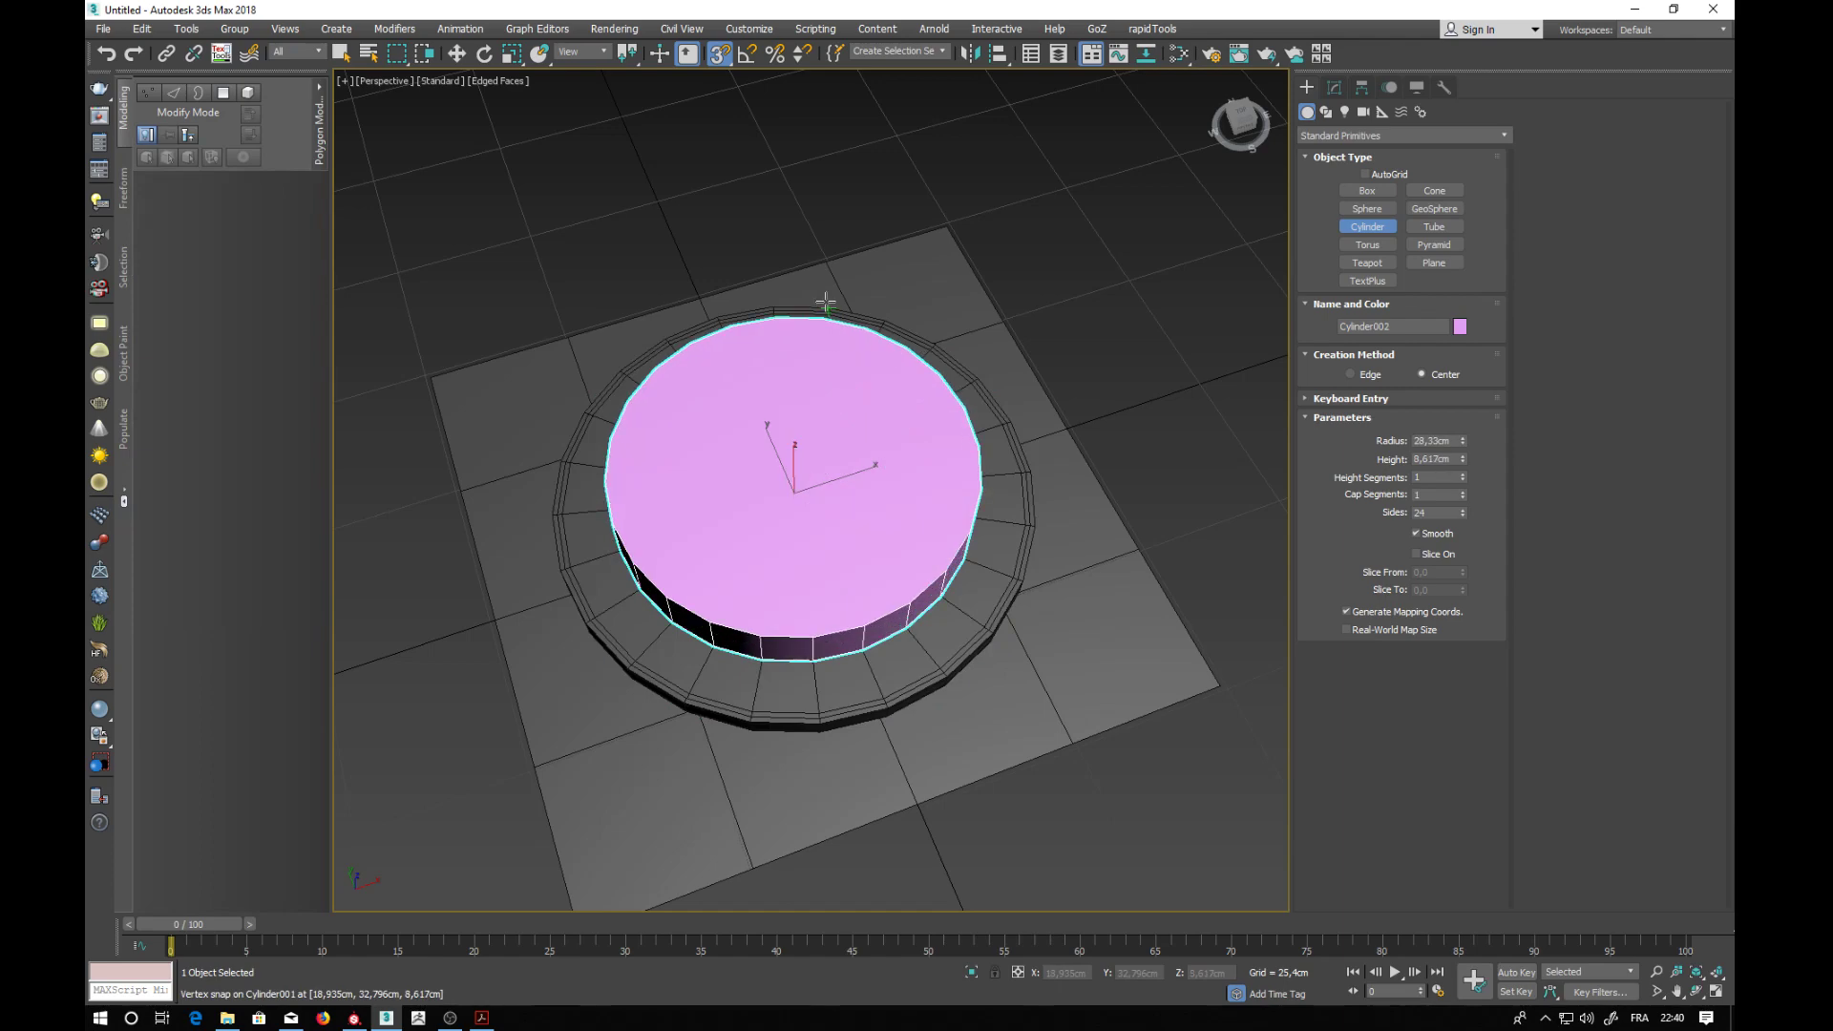
pyautogui.click(864, 300)
# - Give the new cylinder six sides, a radius of about 27.48 cm and a height of about 16.11 cm
pyautogui.press('w')
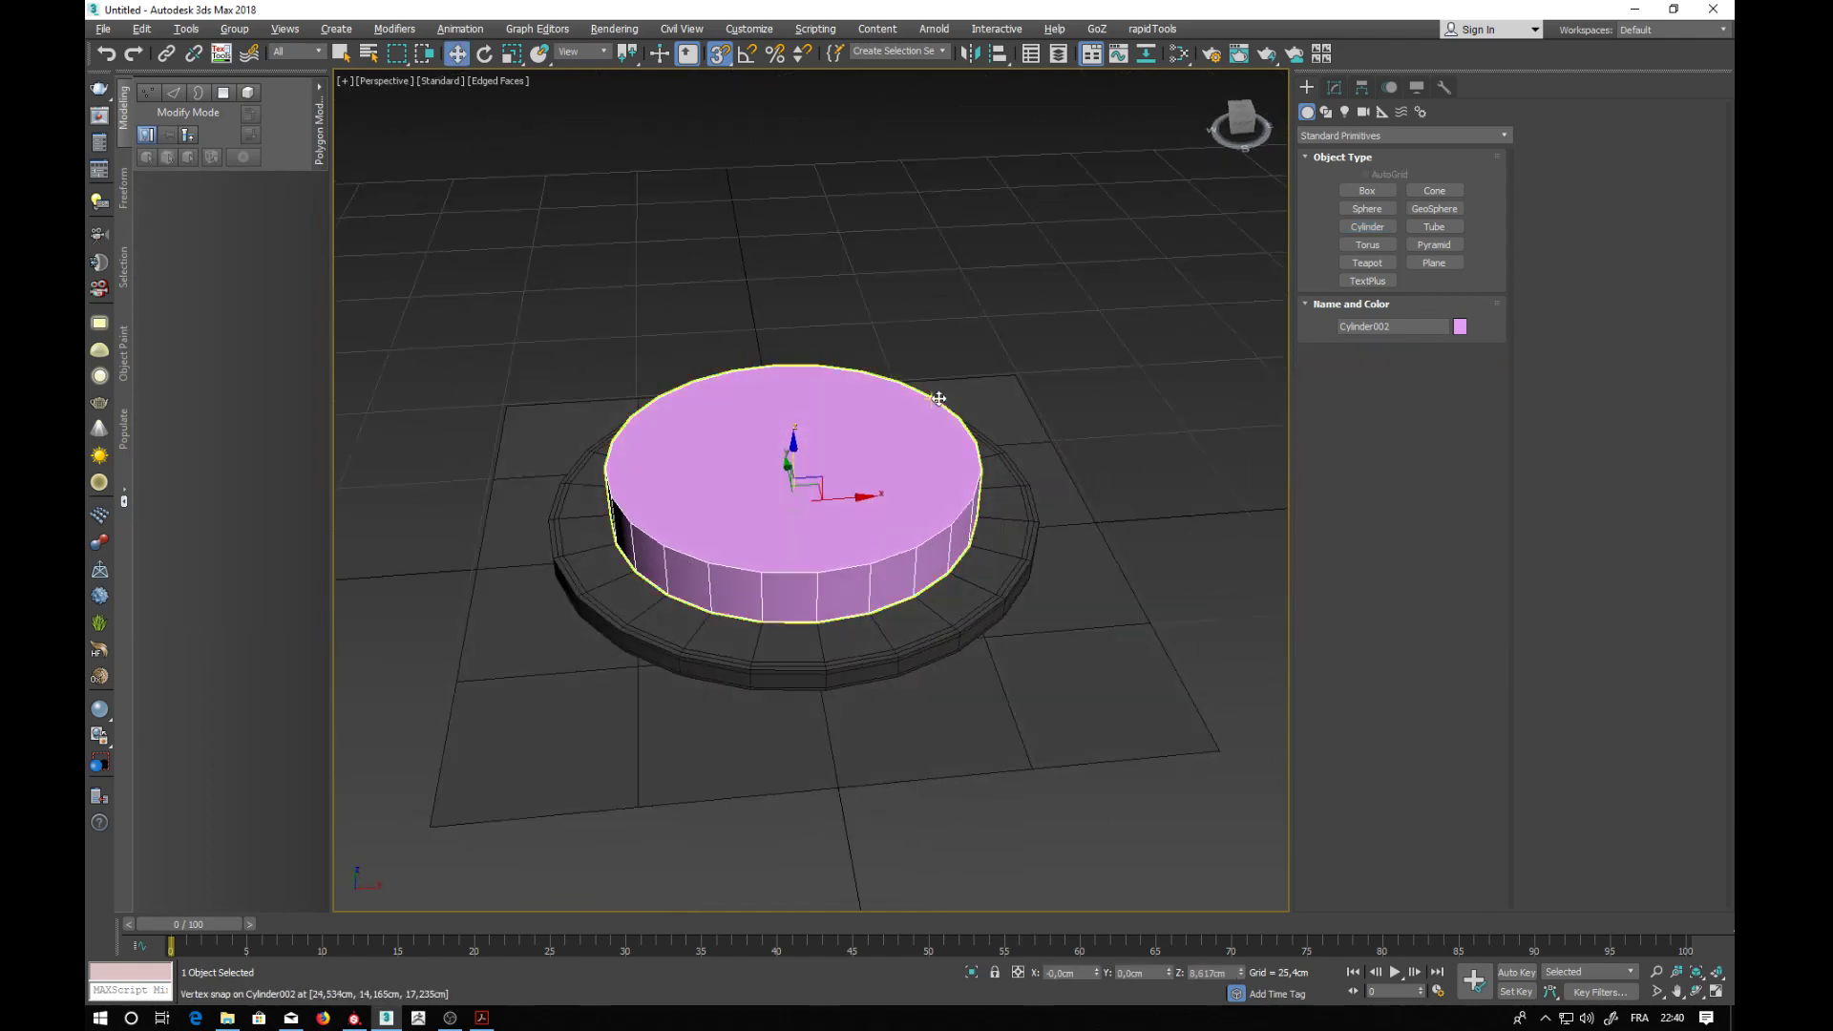
pyautogui.click(1335, 88)
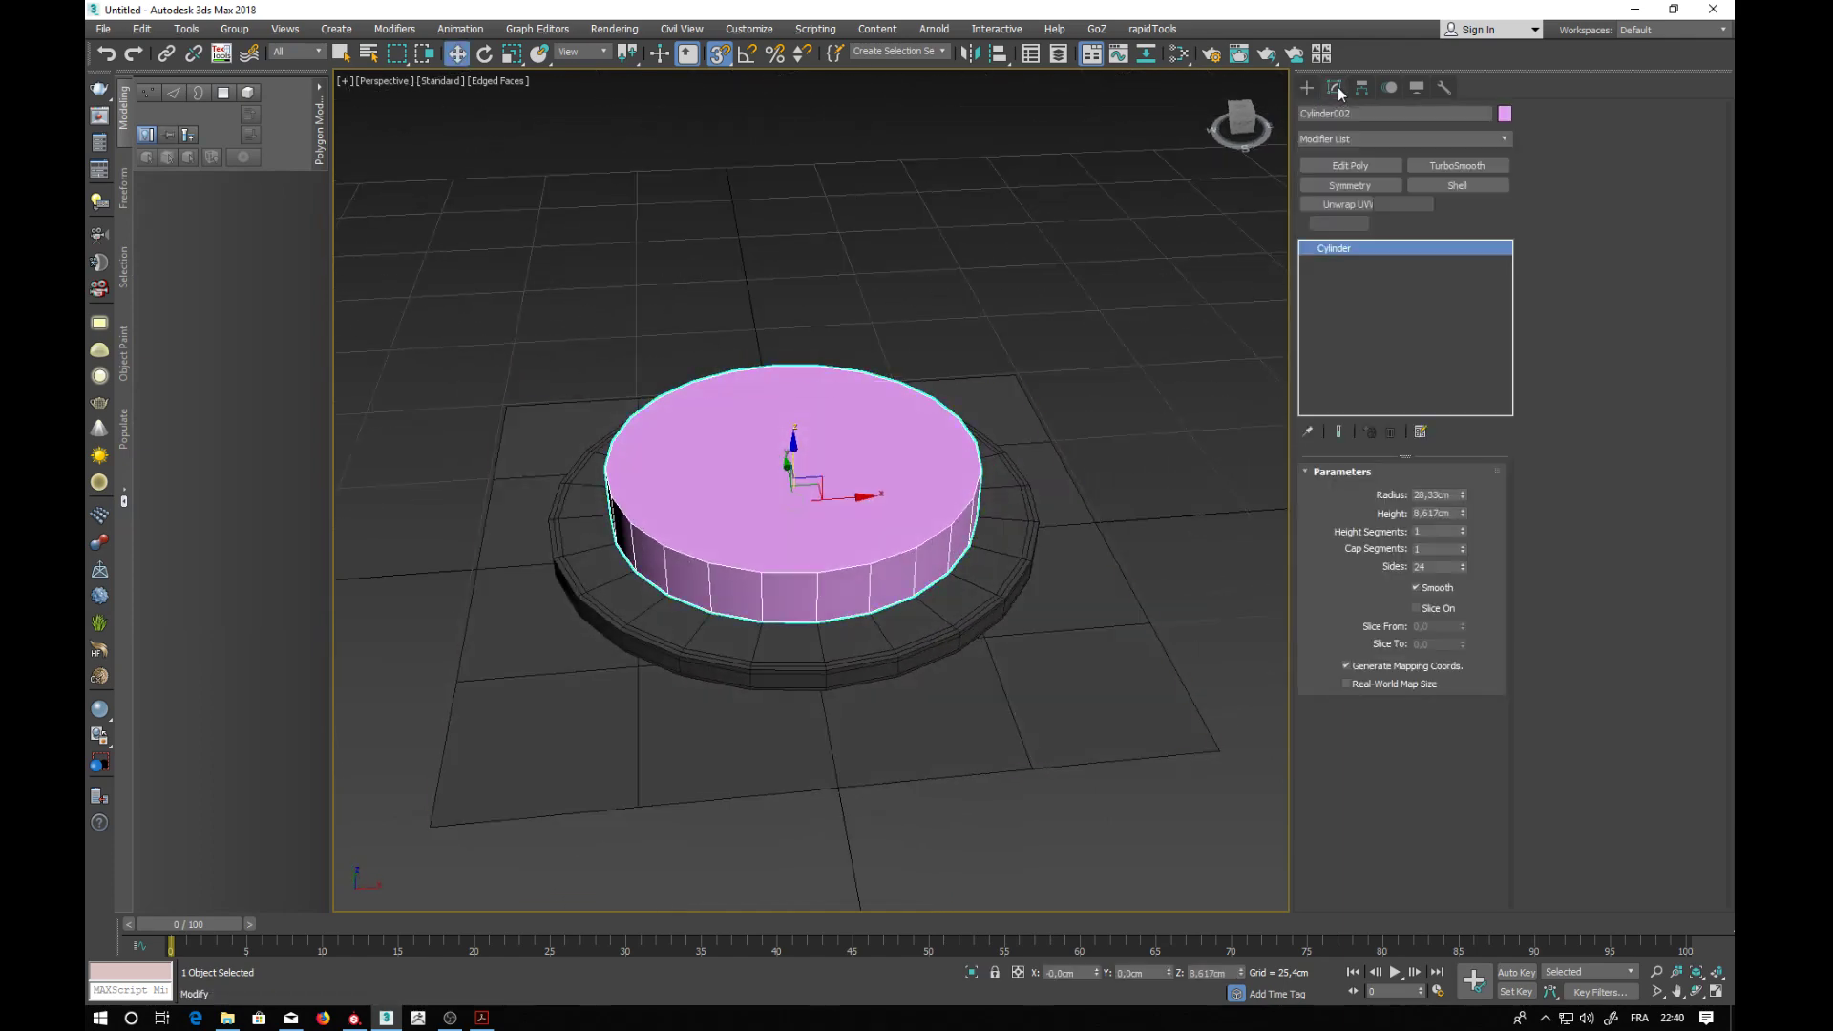
pyautogui.doubleClick(1452, 567)
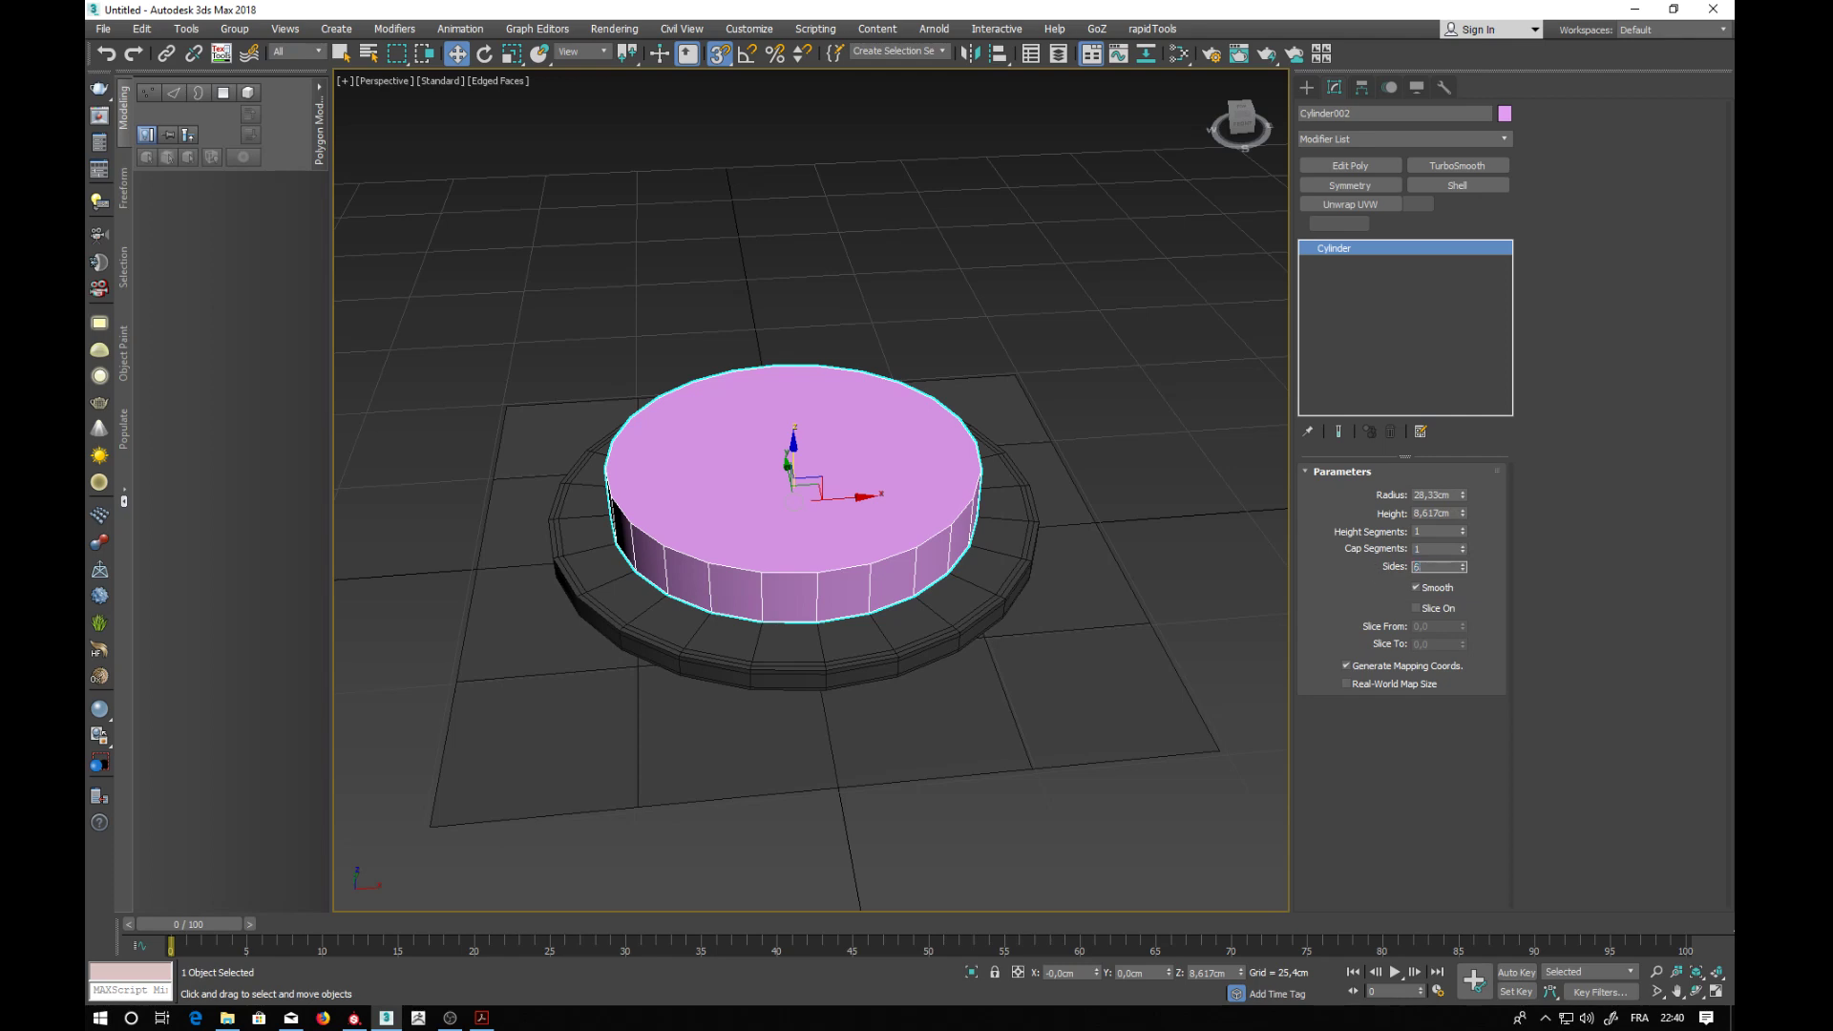
pyautogui.press('Return')
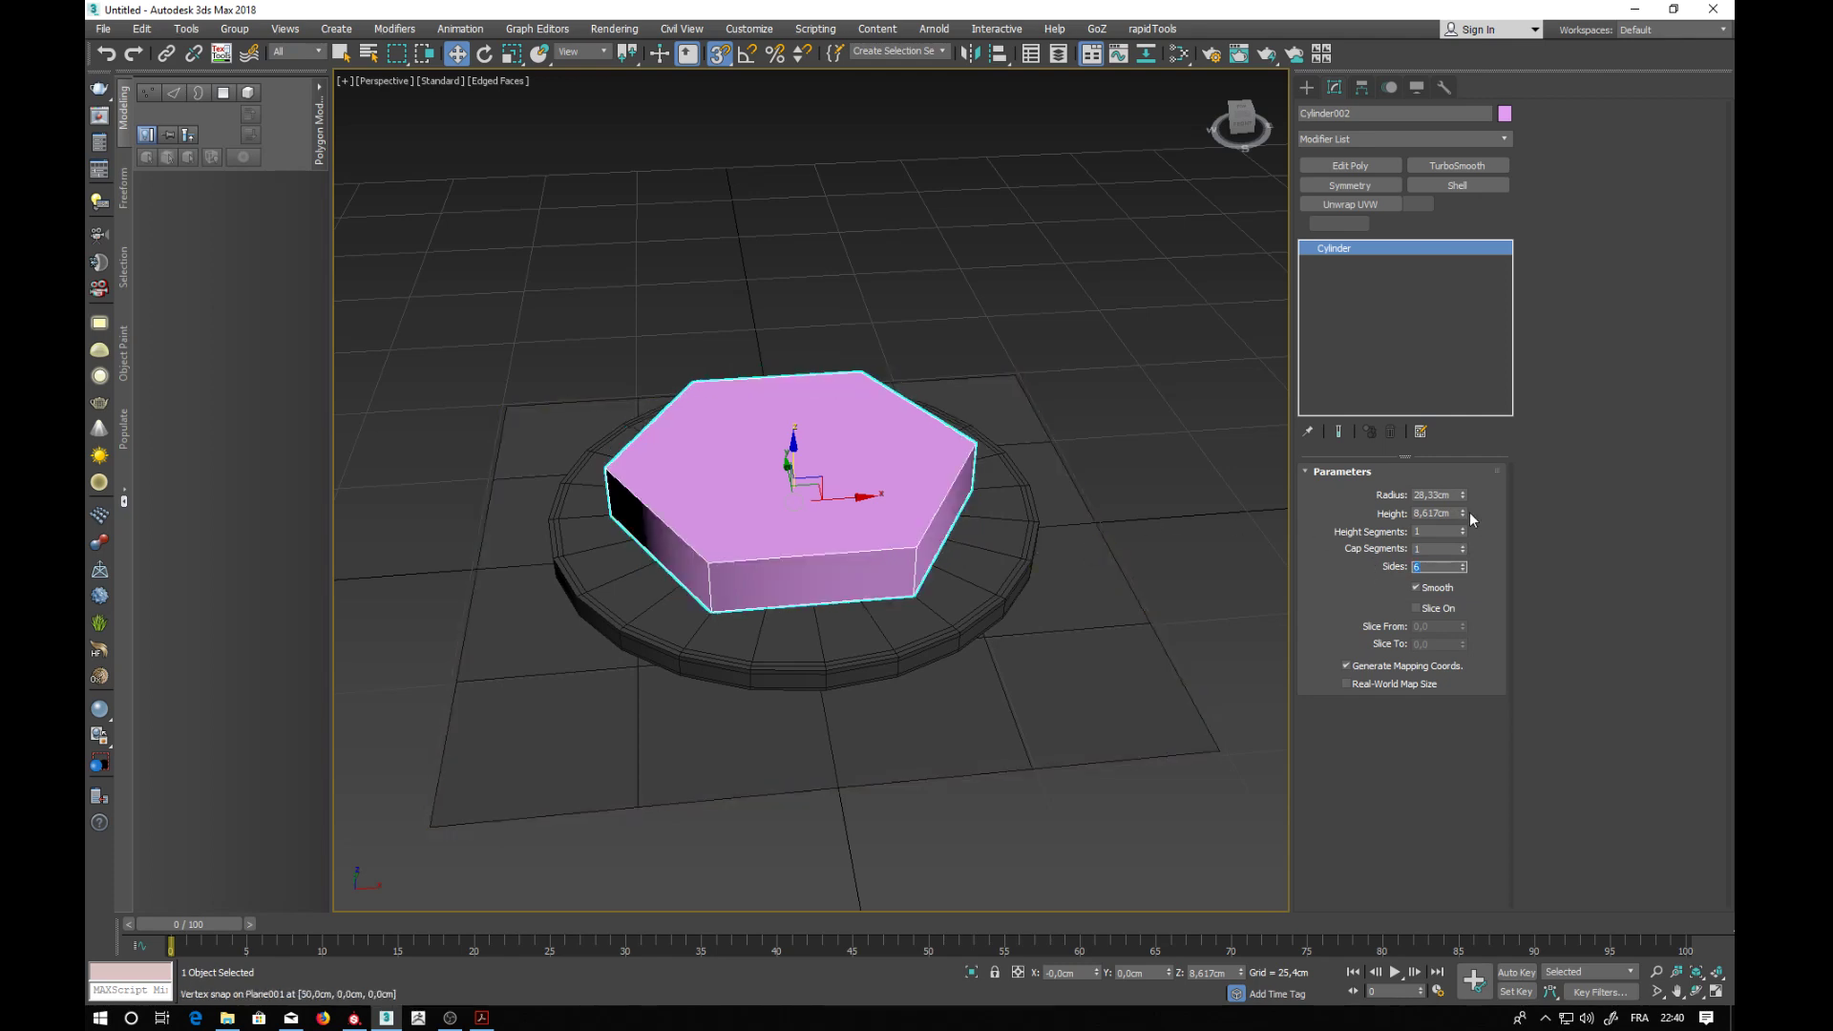
pyautogui.moveTo(1462, 494); pyautogui.dragTo(1466, 434)
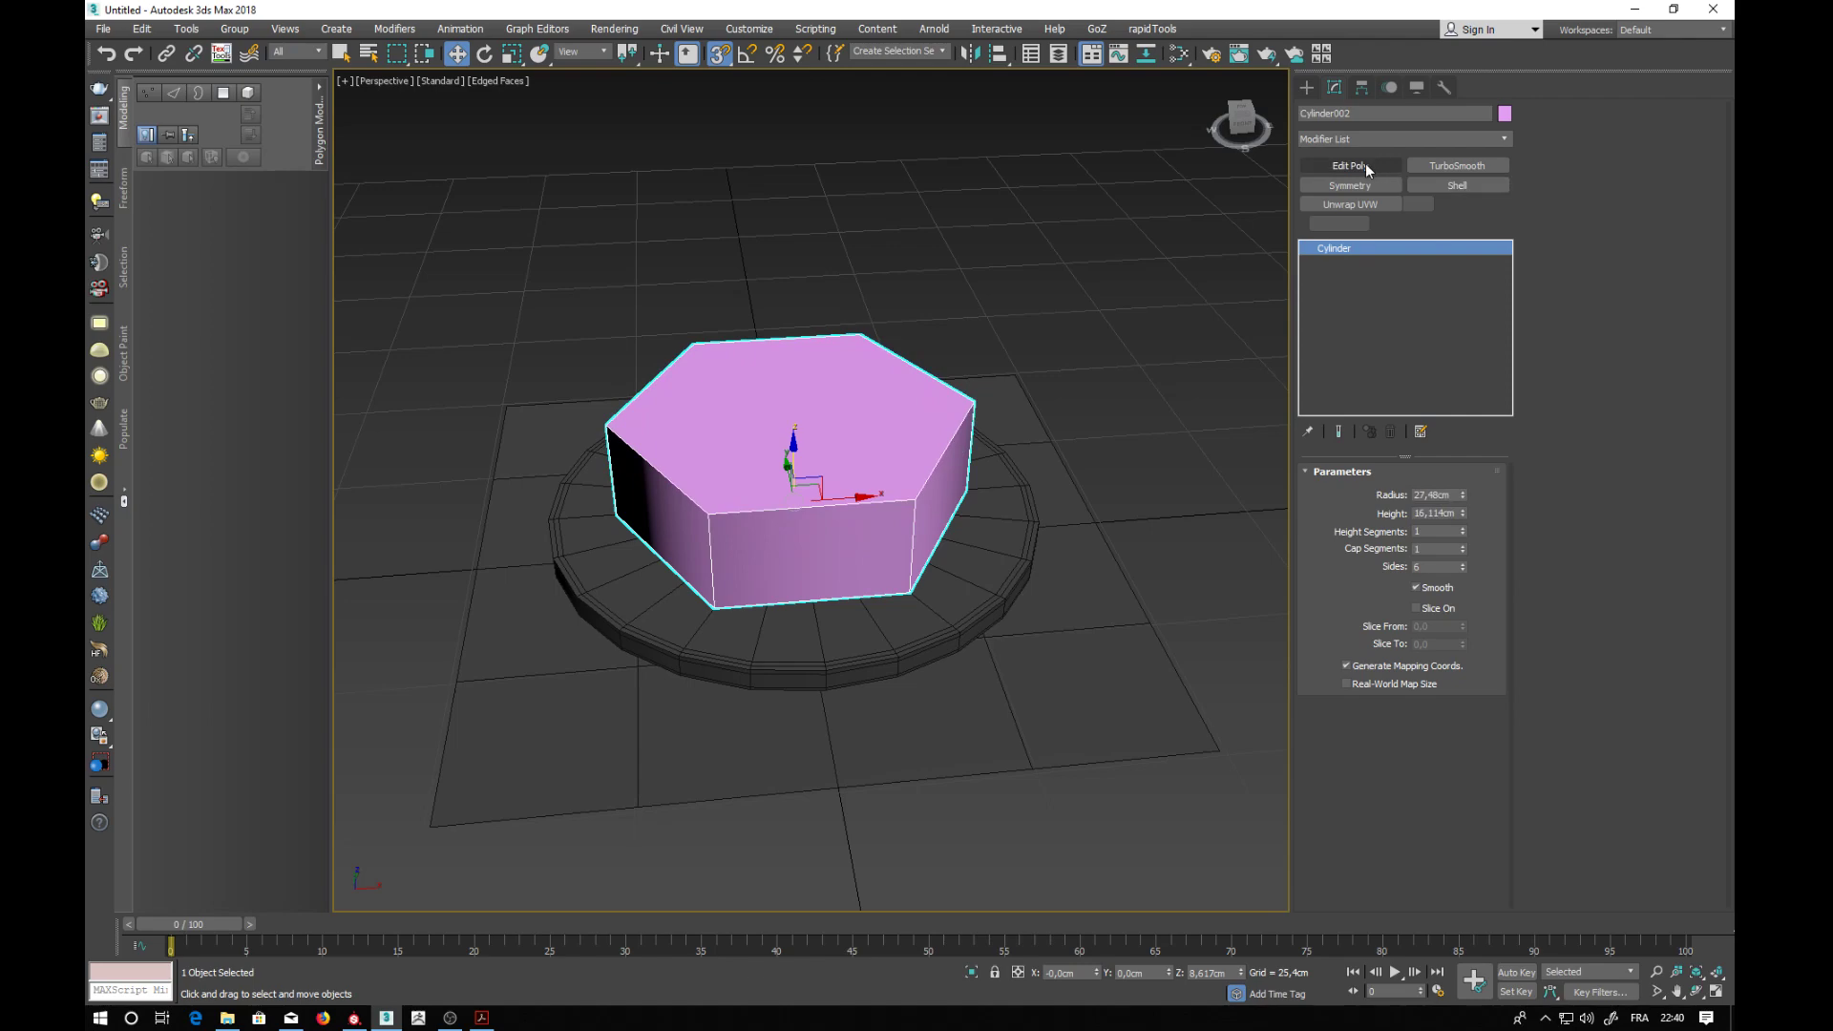
# - Change the hexagonal cylinder's object colour to the dark custom colour
pyautogui.moveTo(806, 456)
pyautogui.keyDown('alt'); pyautogui.mouseDown(button='middle')
pyautogui.moveTo(801, 497)
pyautogui.moveTo(808, 473)
pyautogui.mouseUp(button='middle'); pyautogui.keyUp('alt')
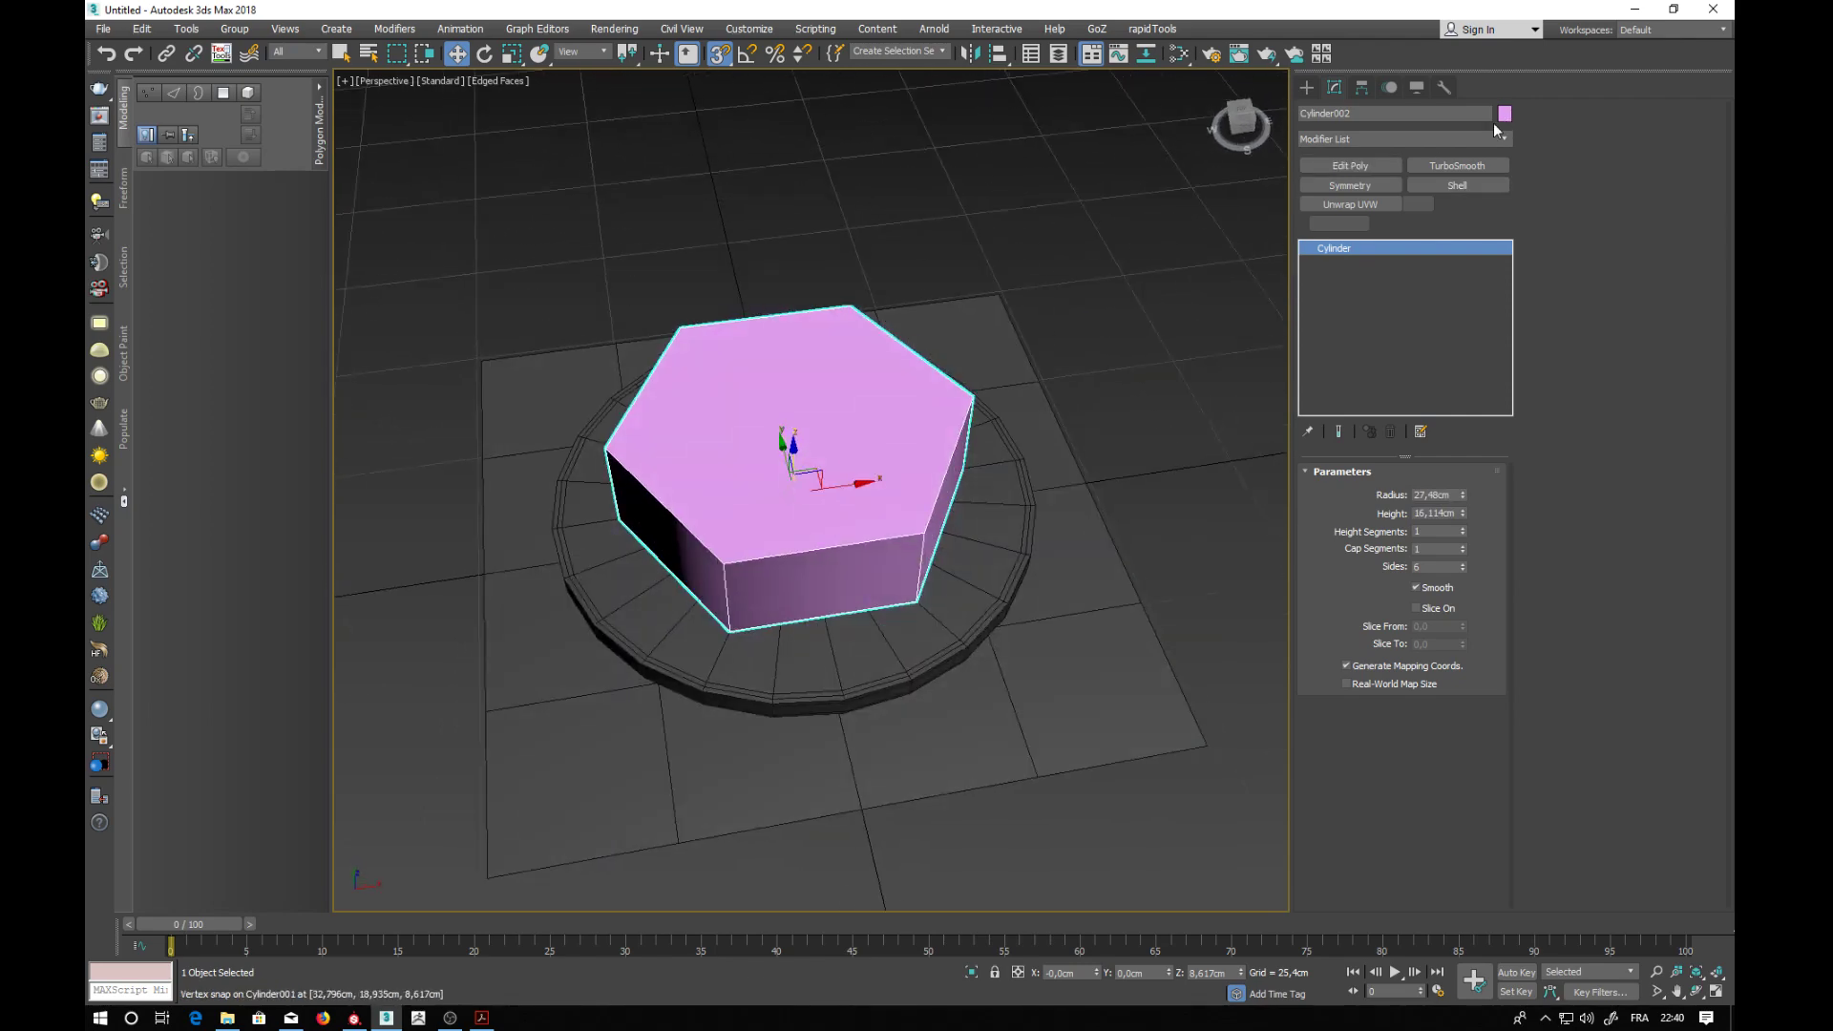
pyautogui.click(1503, 113)
pyautogui.click(753, 550)
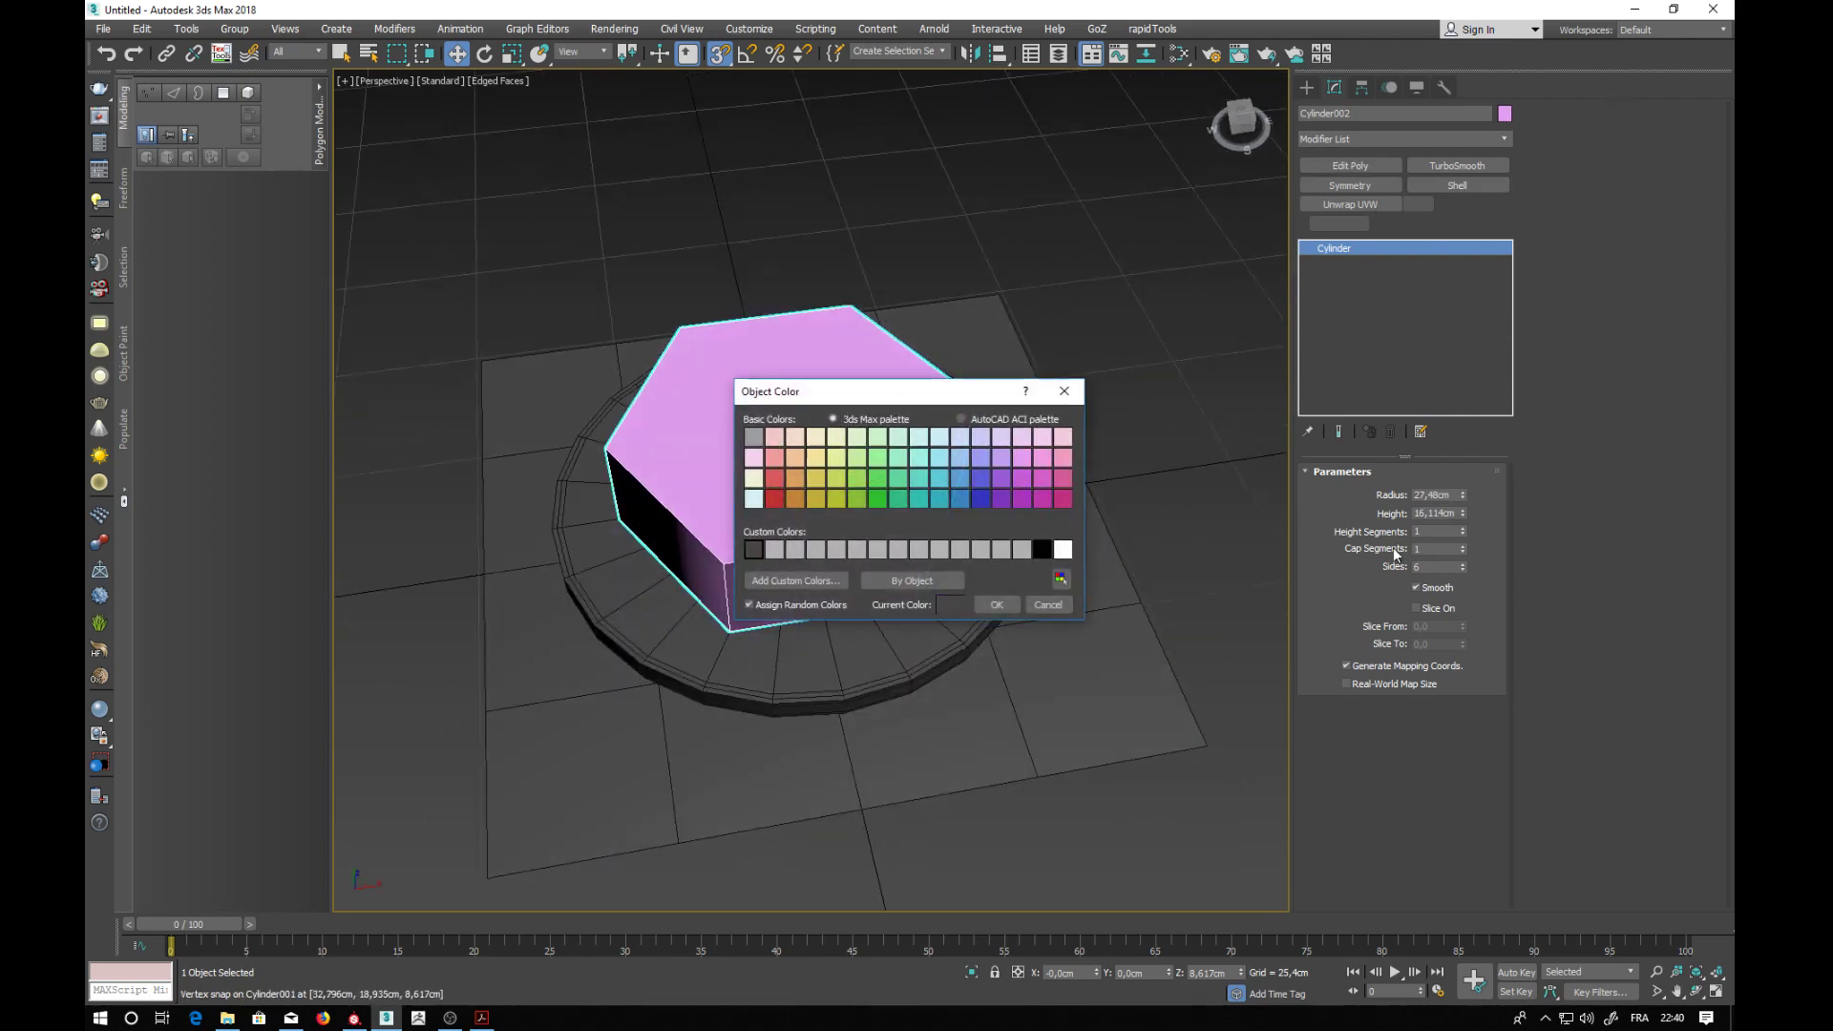
pyautogui.click(997, 604)
pyautogui.click(1357, 170)
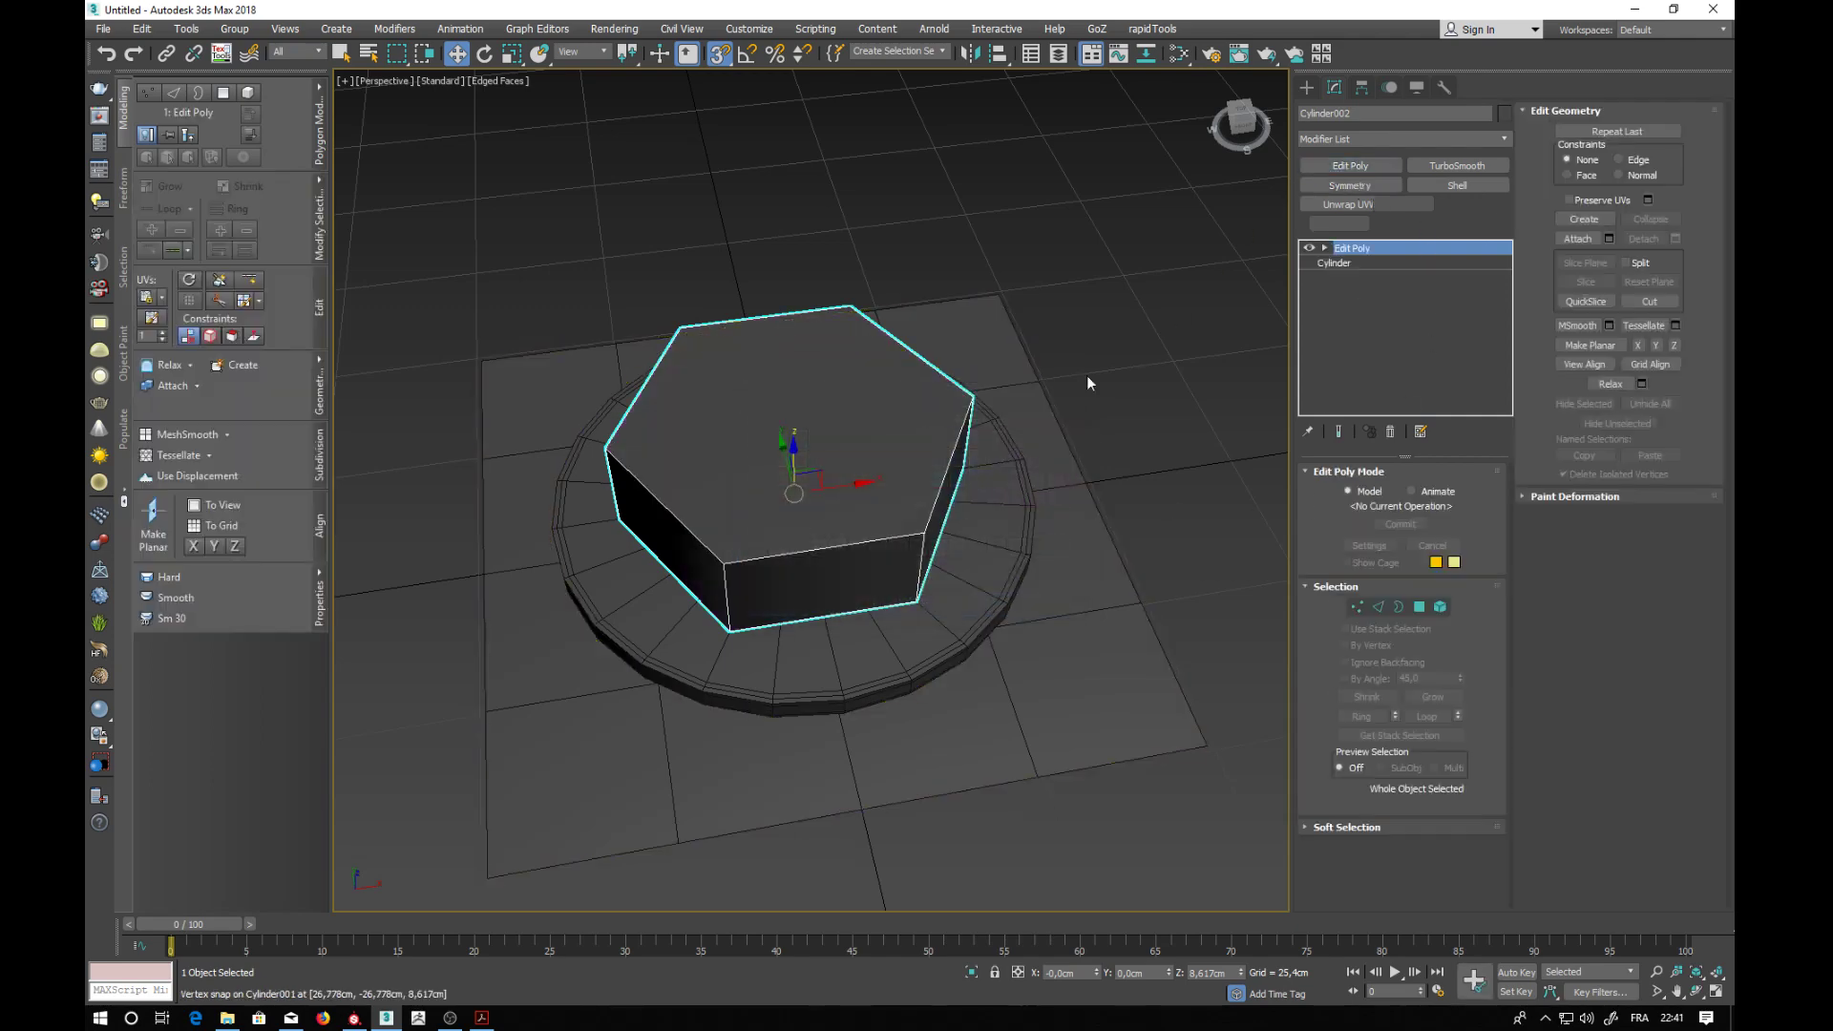
pyautogui.keyDown('alt'); pyautogui.moveTo(818, 401); pyautogui.dragTo(806, 381, button='middle'); pyautogui.keyUp('alt')
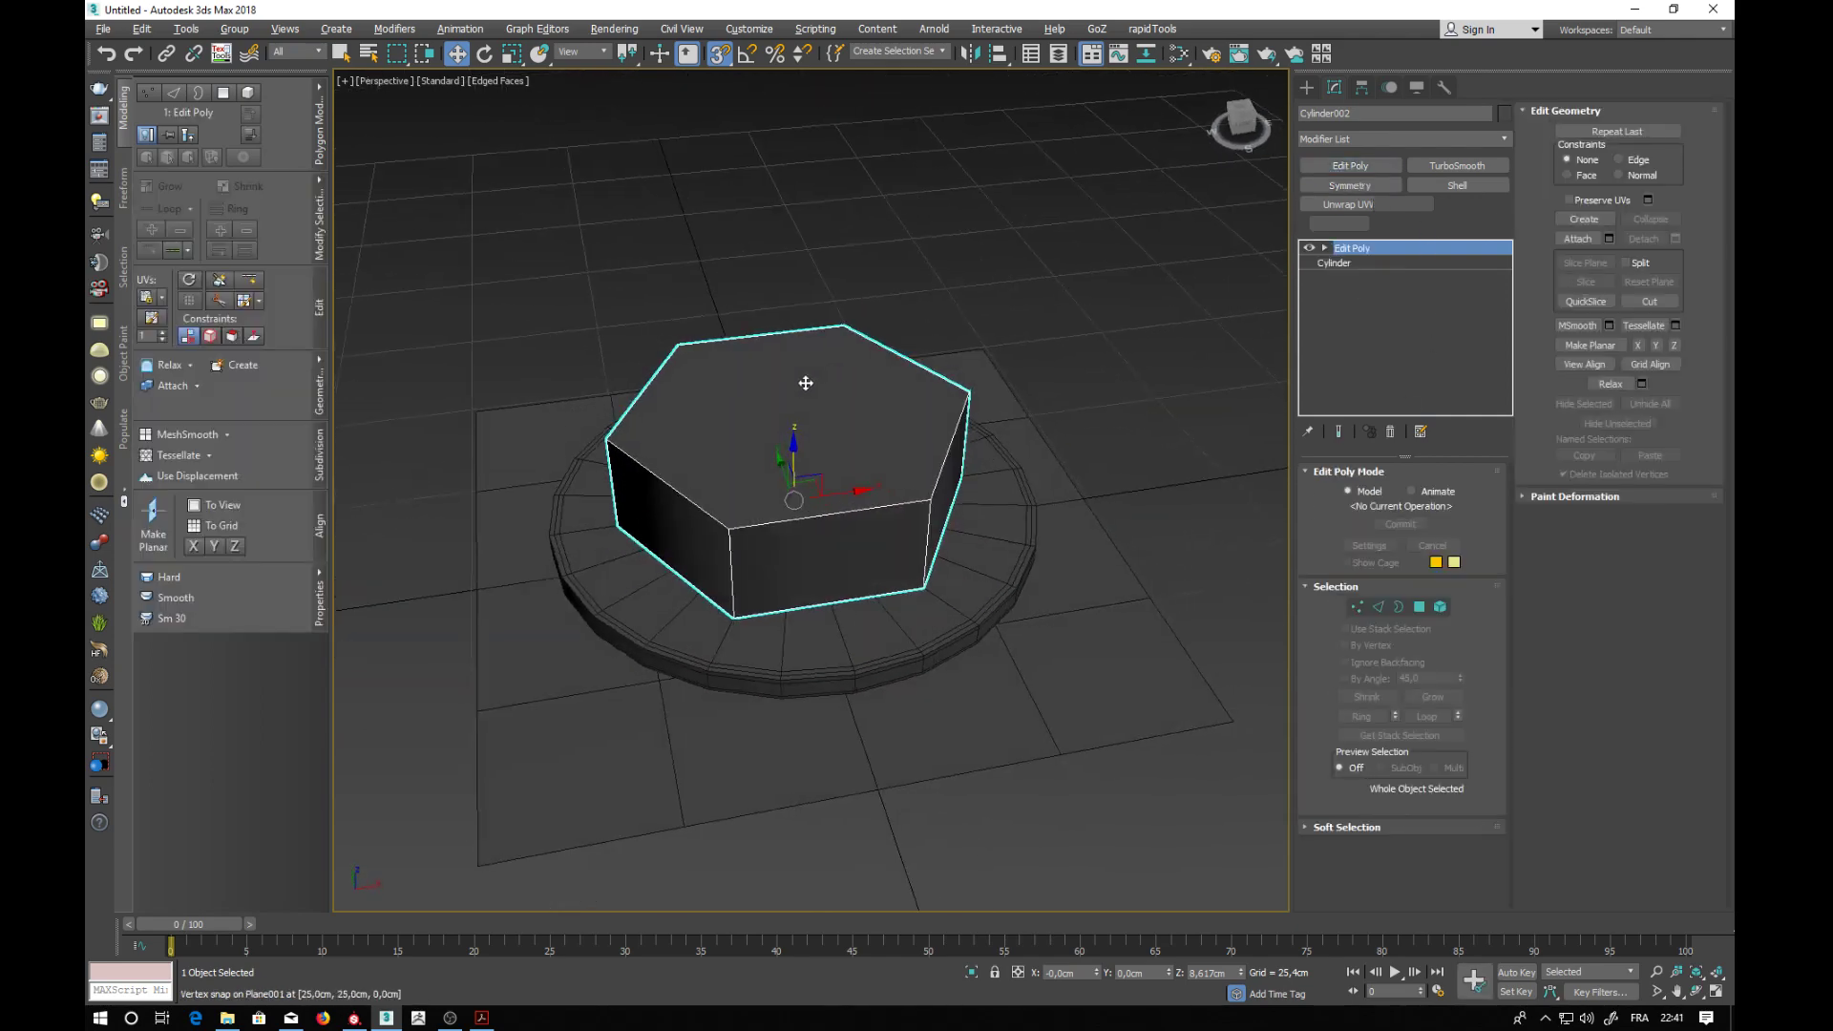
pyautogui.click(1377, 607)
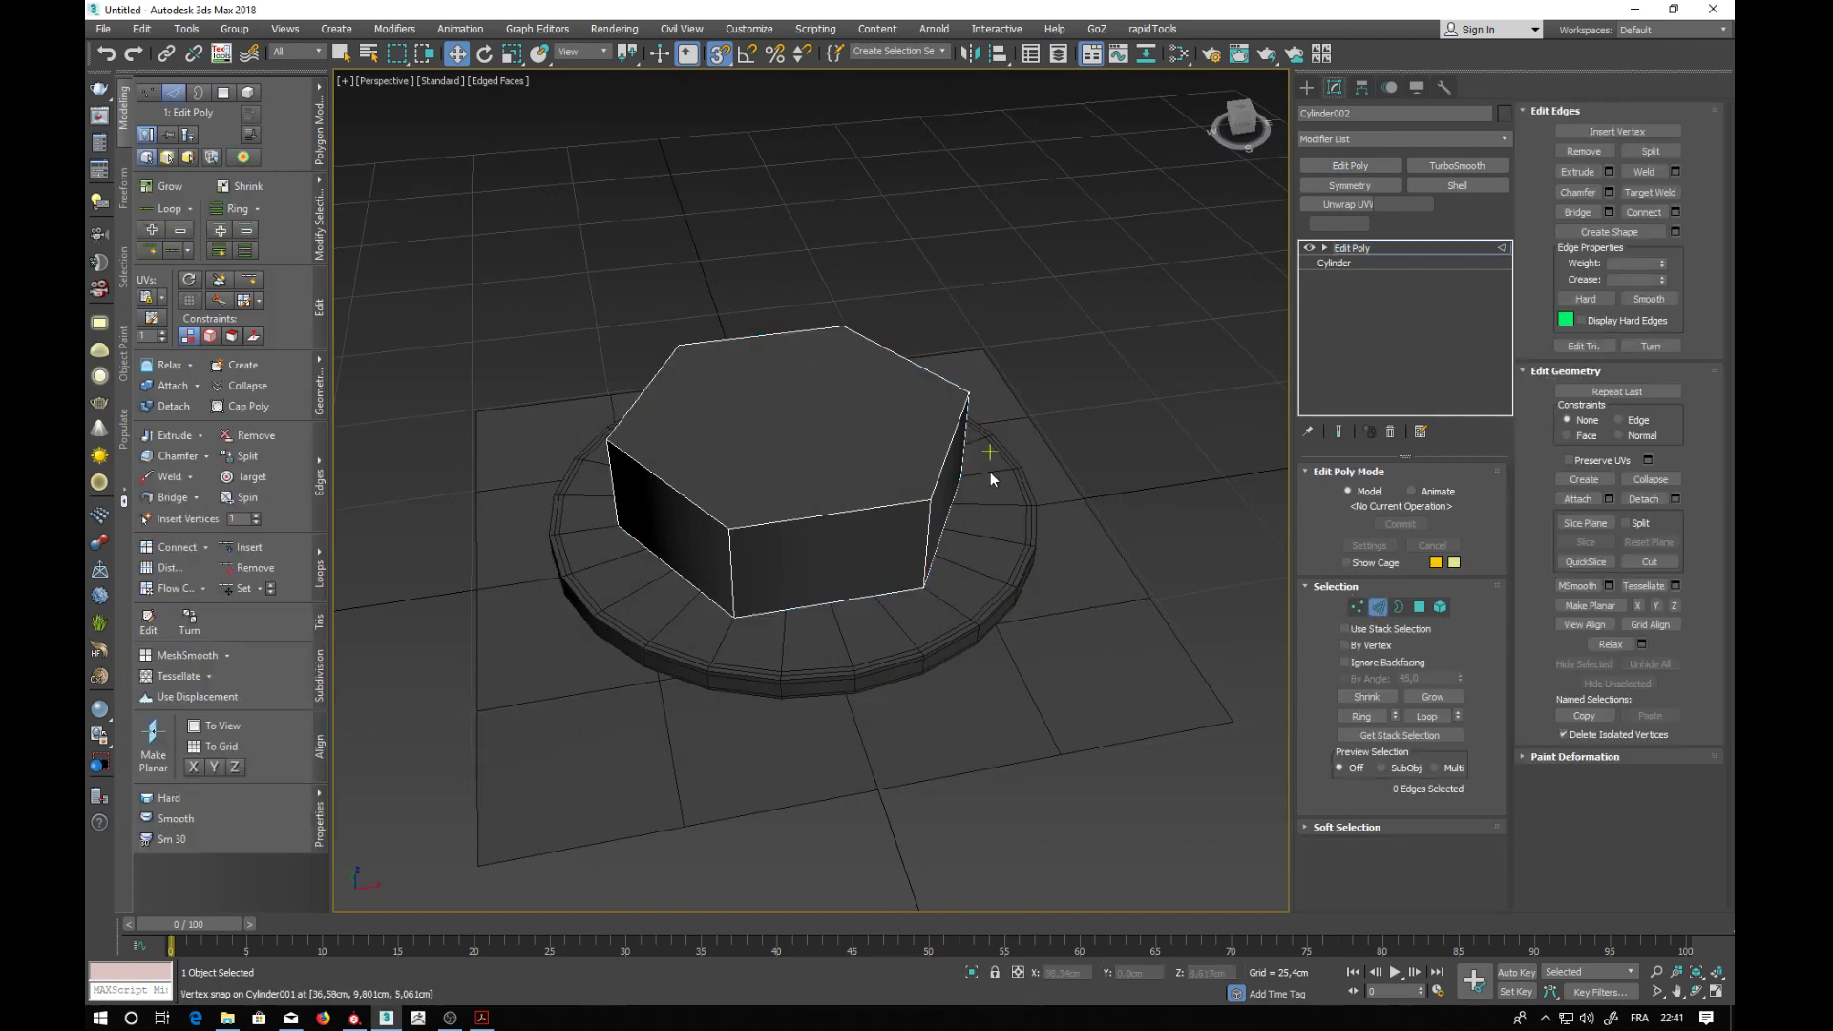
pyautogui.press('super')
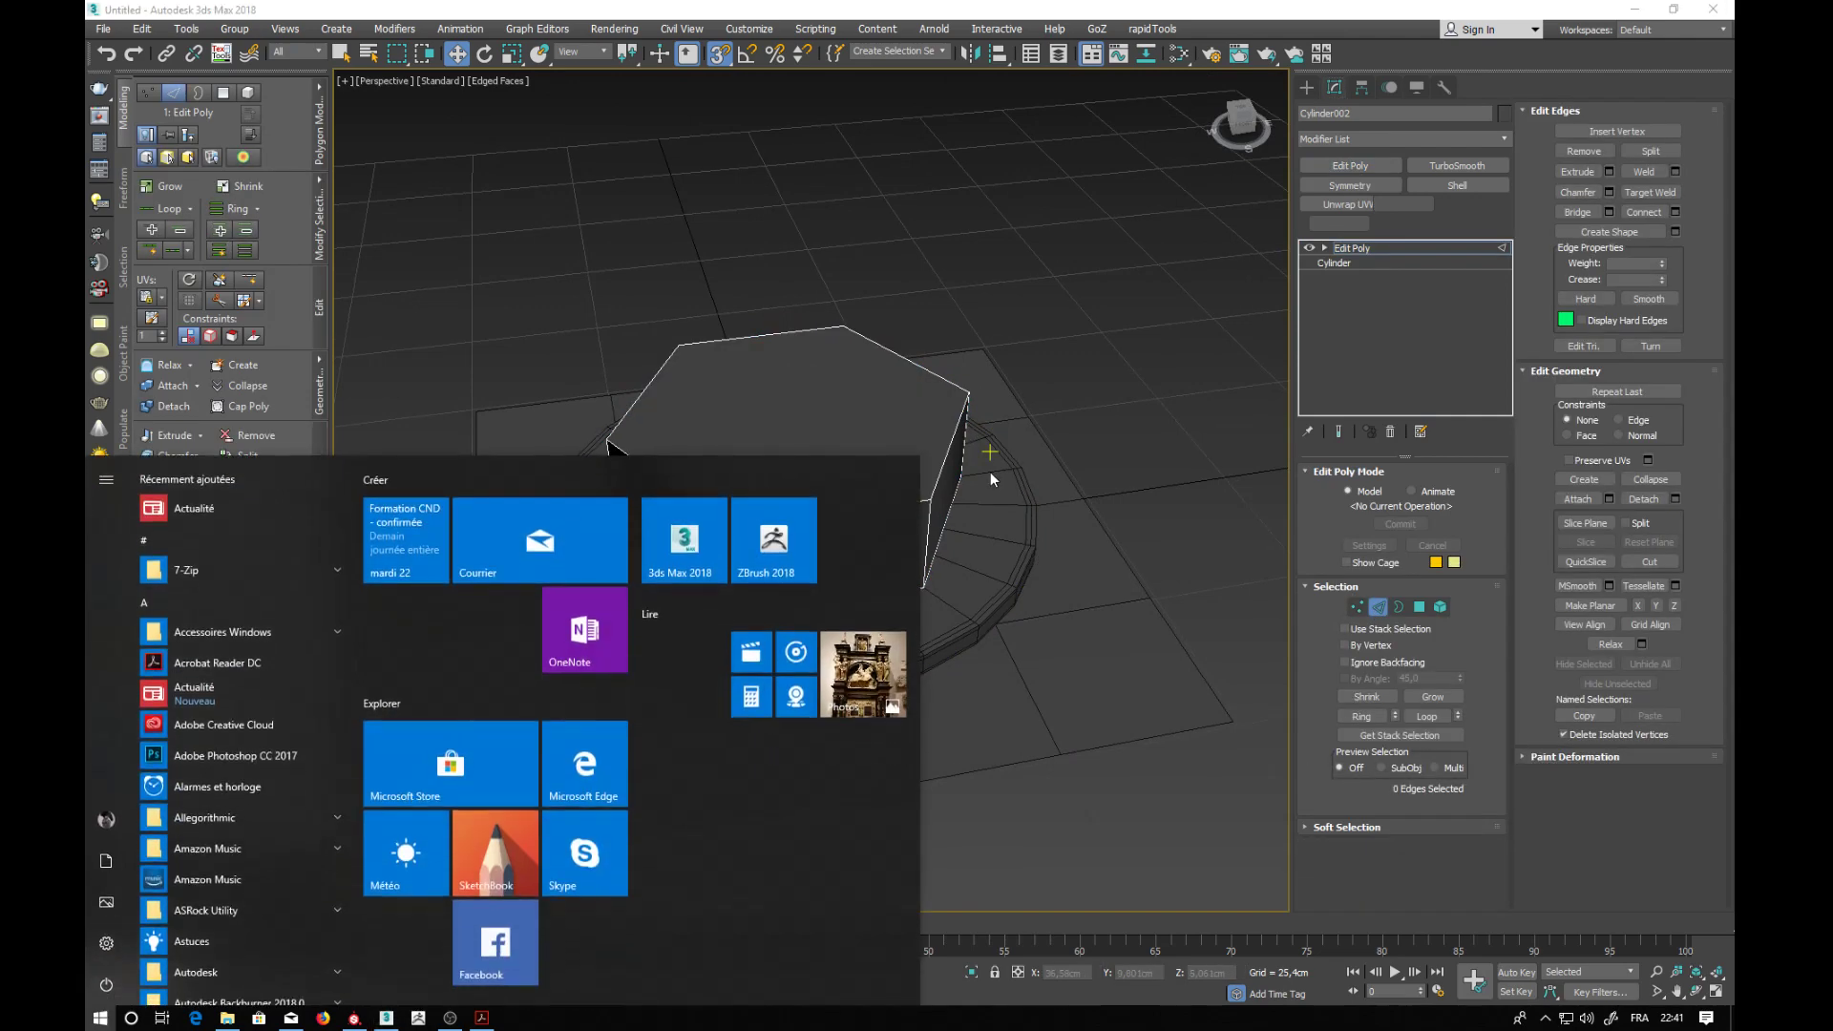
pyautogui.click(1054, 422)
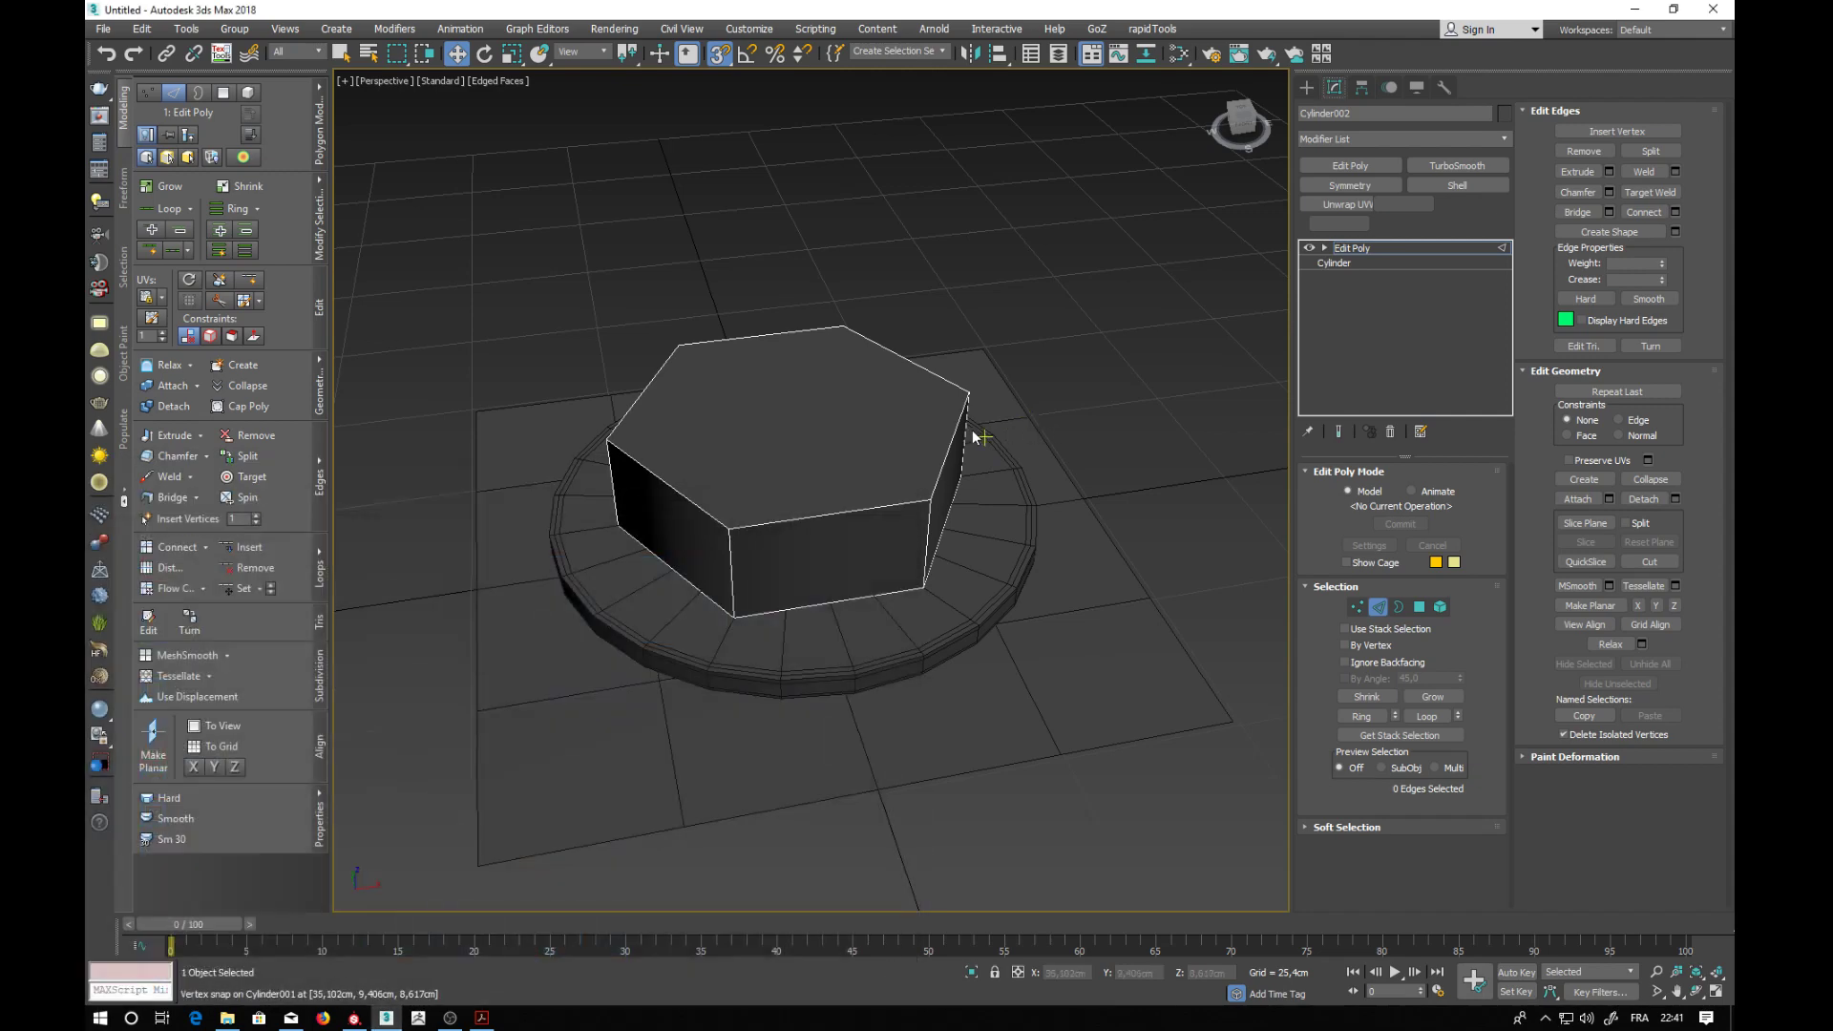
pyautogui.press('r')
pyautogui.hotkey('ctrl', 'z')
pyautogui.hotkey('ctrl', 'z')
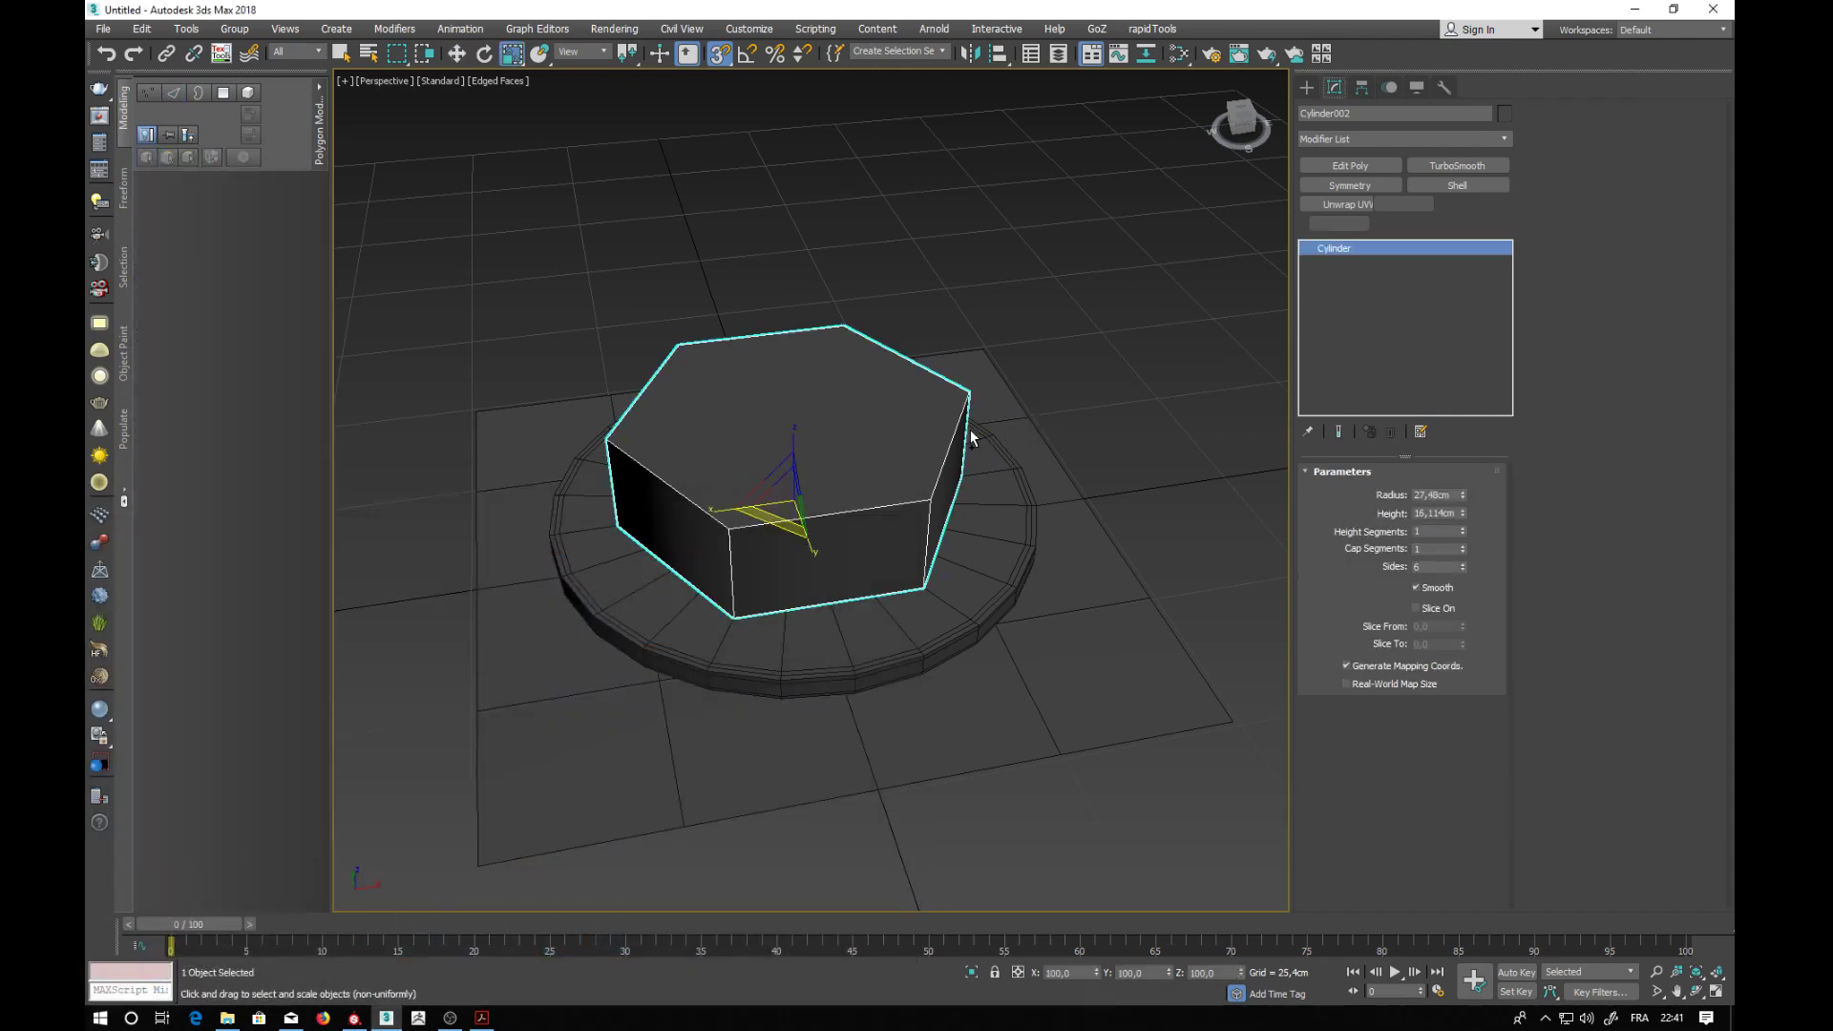
pyautogui.hotkey('ctrl', 'z')
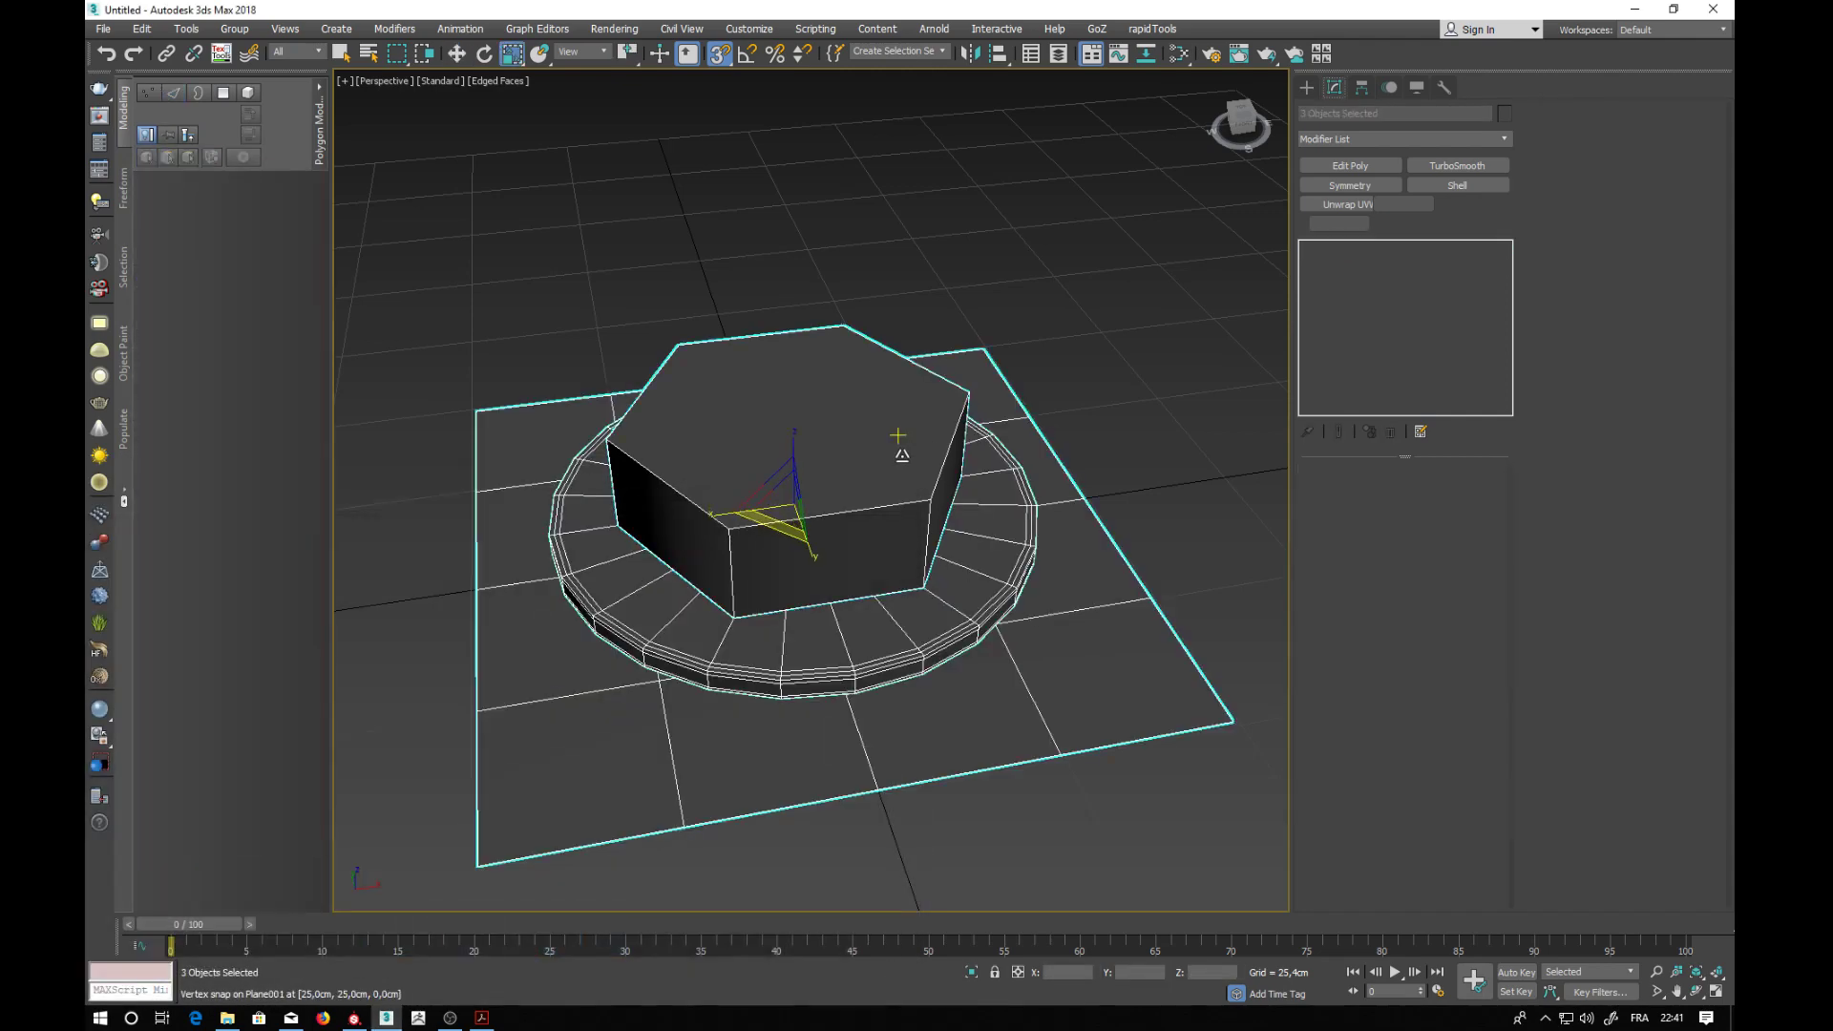
pyautogui.hotkey('ctrl', 'y')
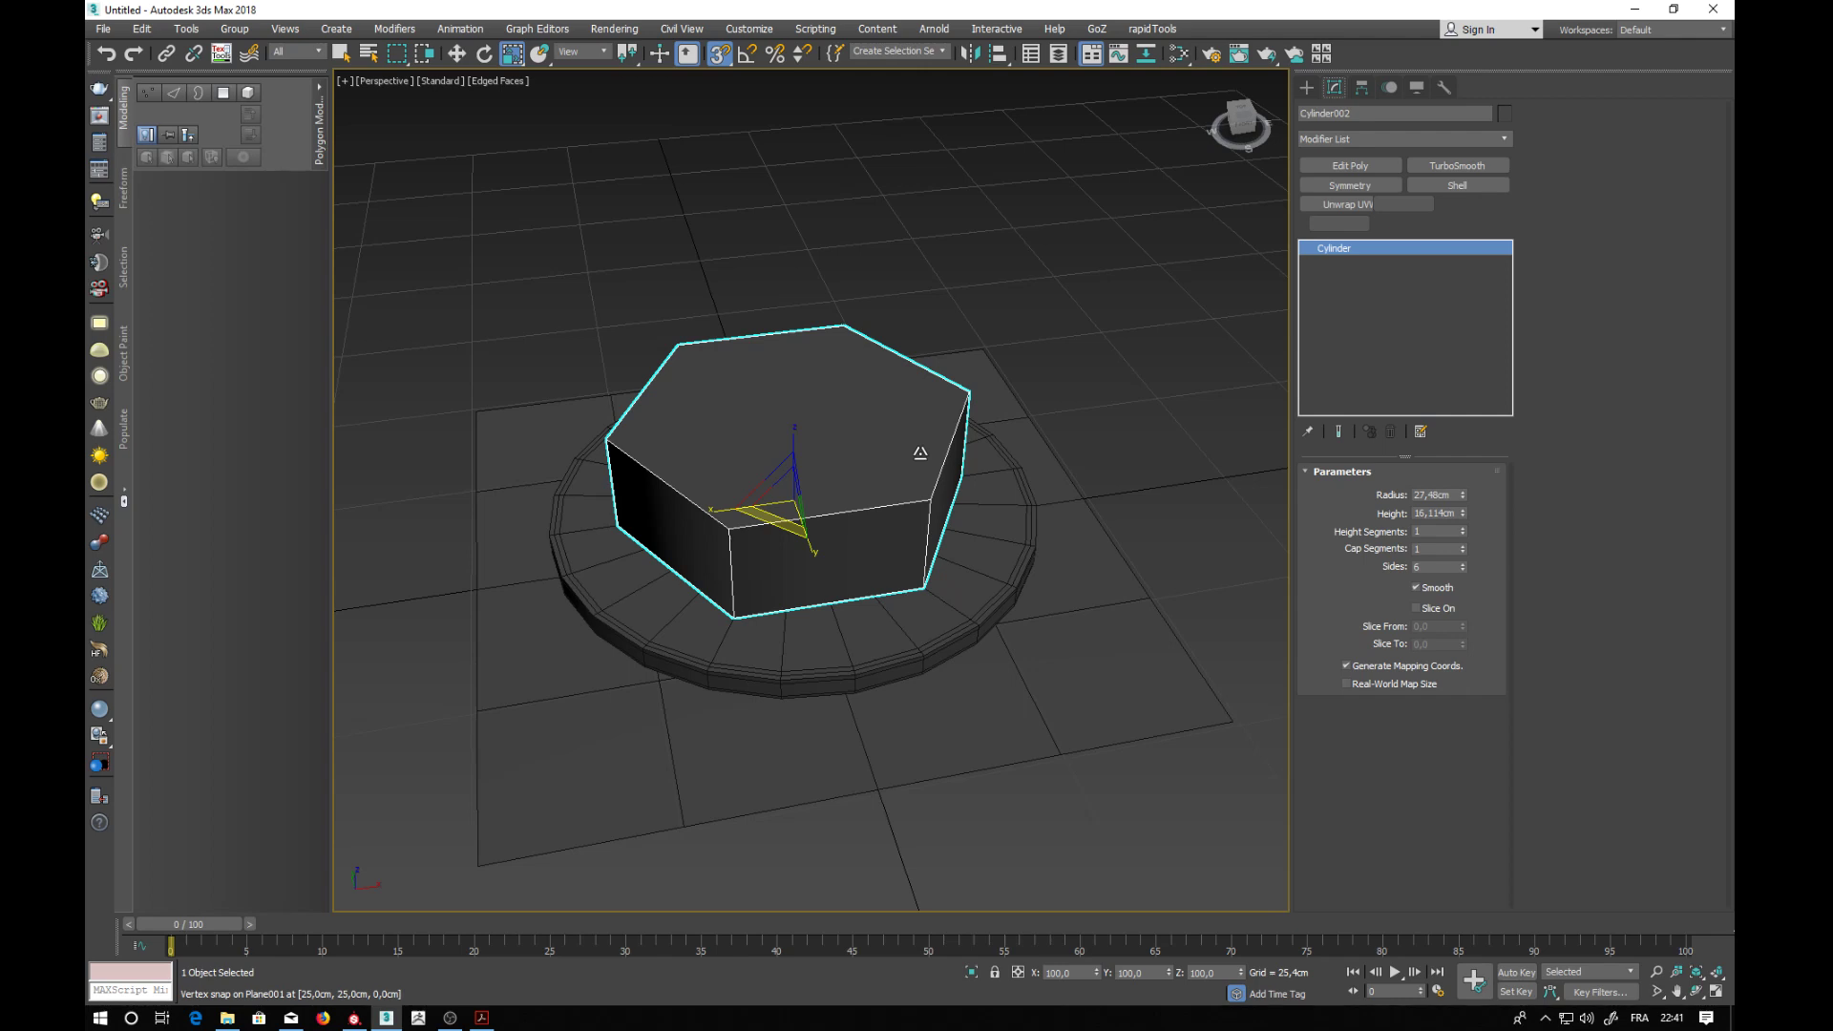
# - Add an Edit Poly modifier to the hexagonal cylinder, increase the crease on all its edges, and leave edge editing
pyautogui.click(1366, 169)
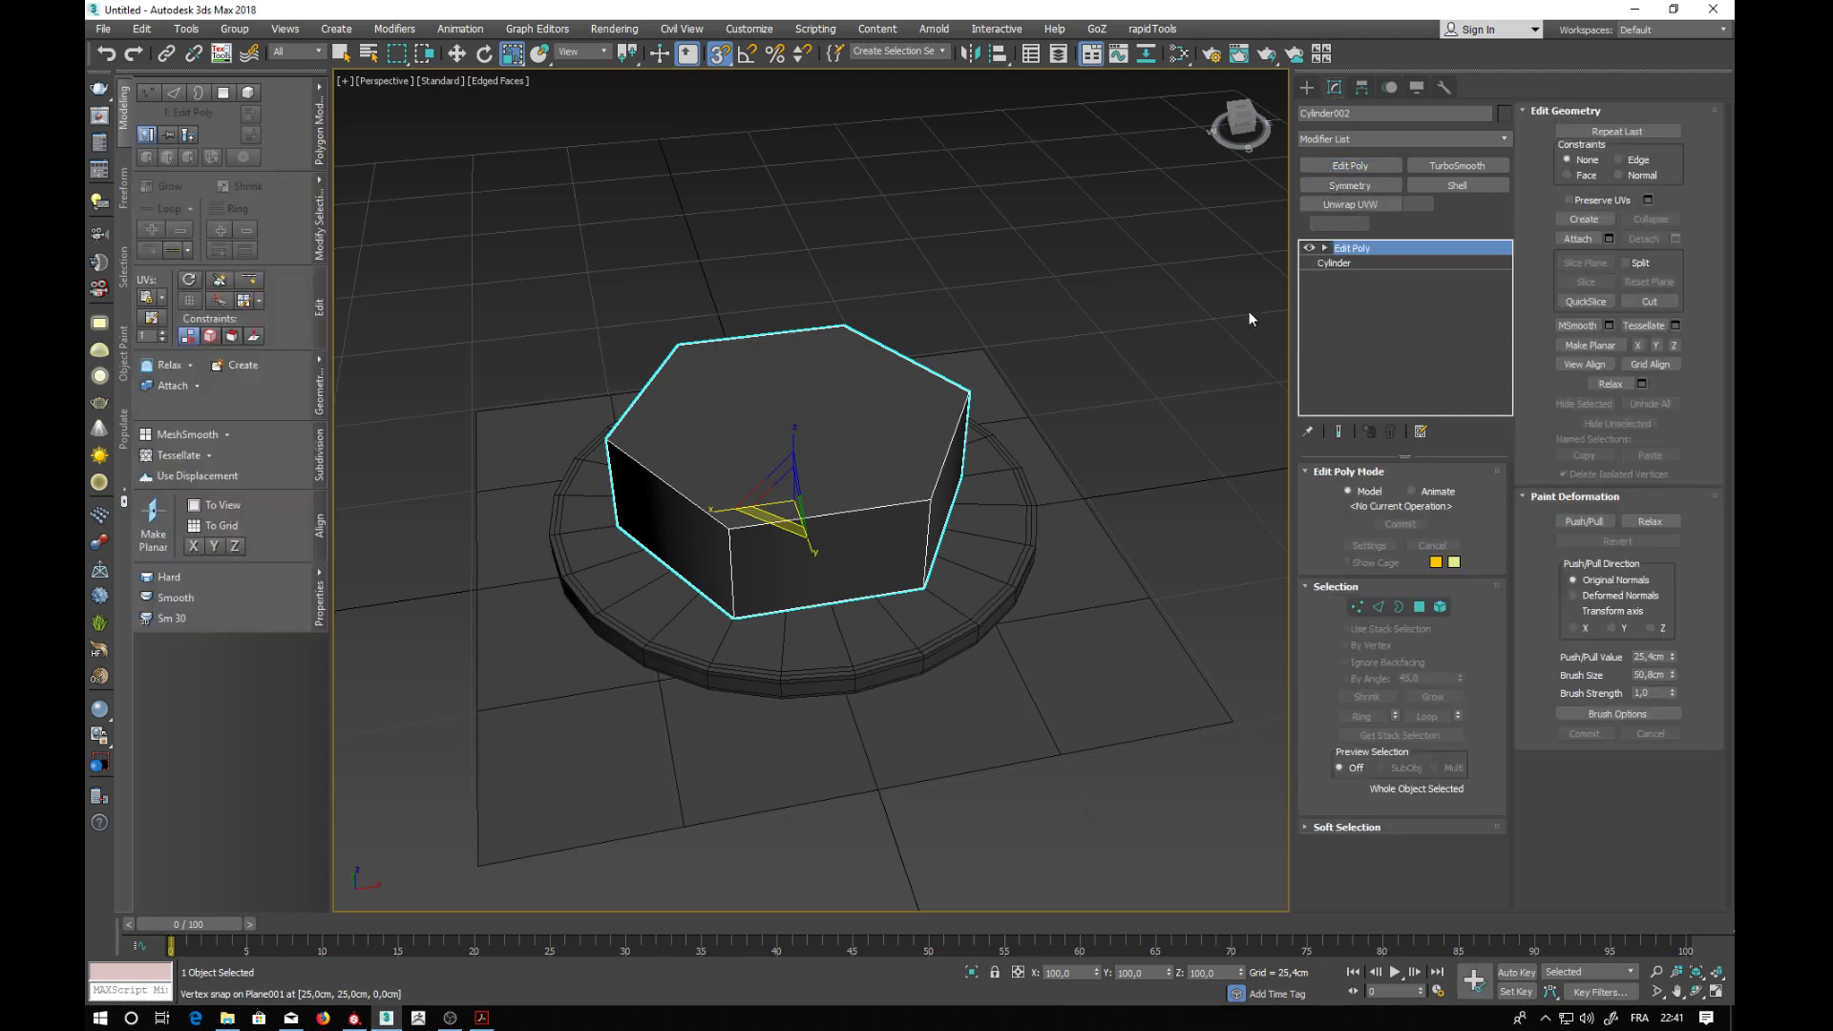
pyautogui.click(1379, 607)
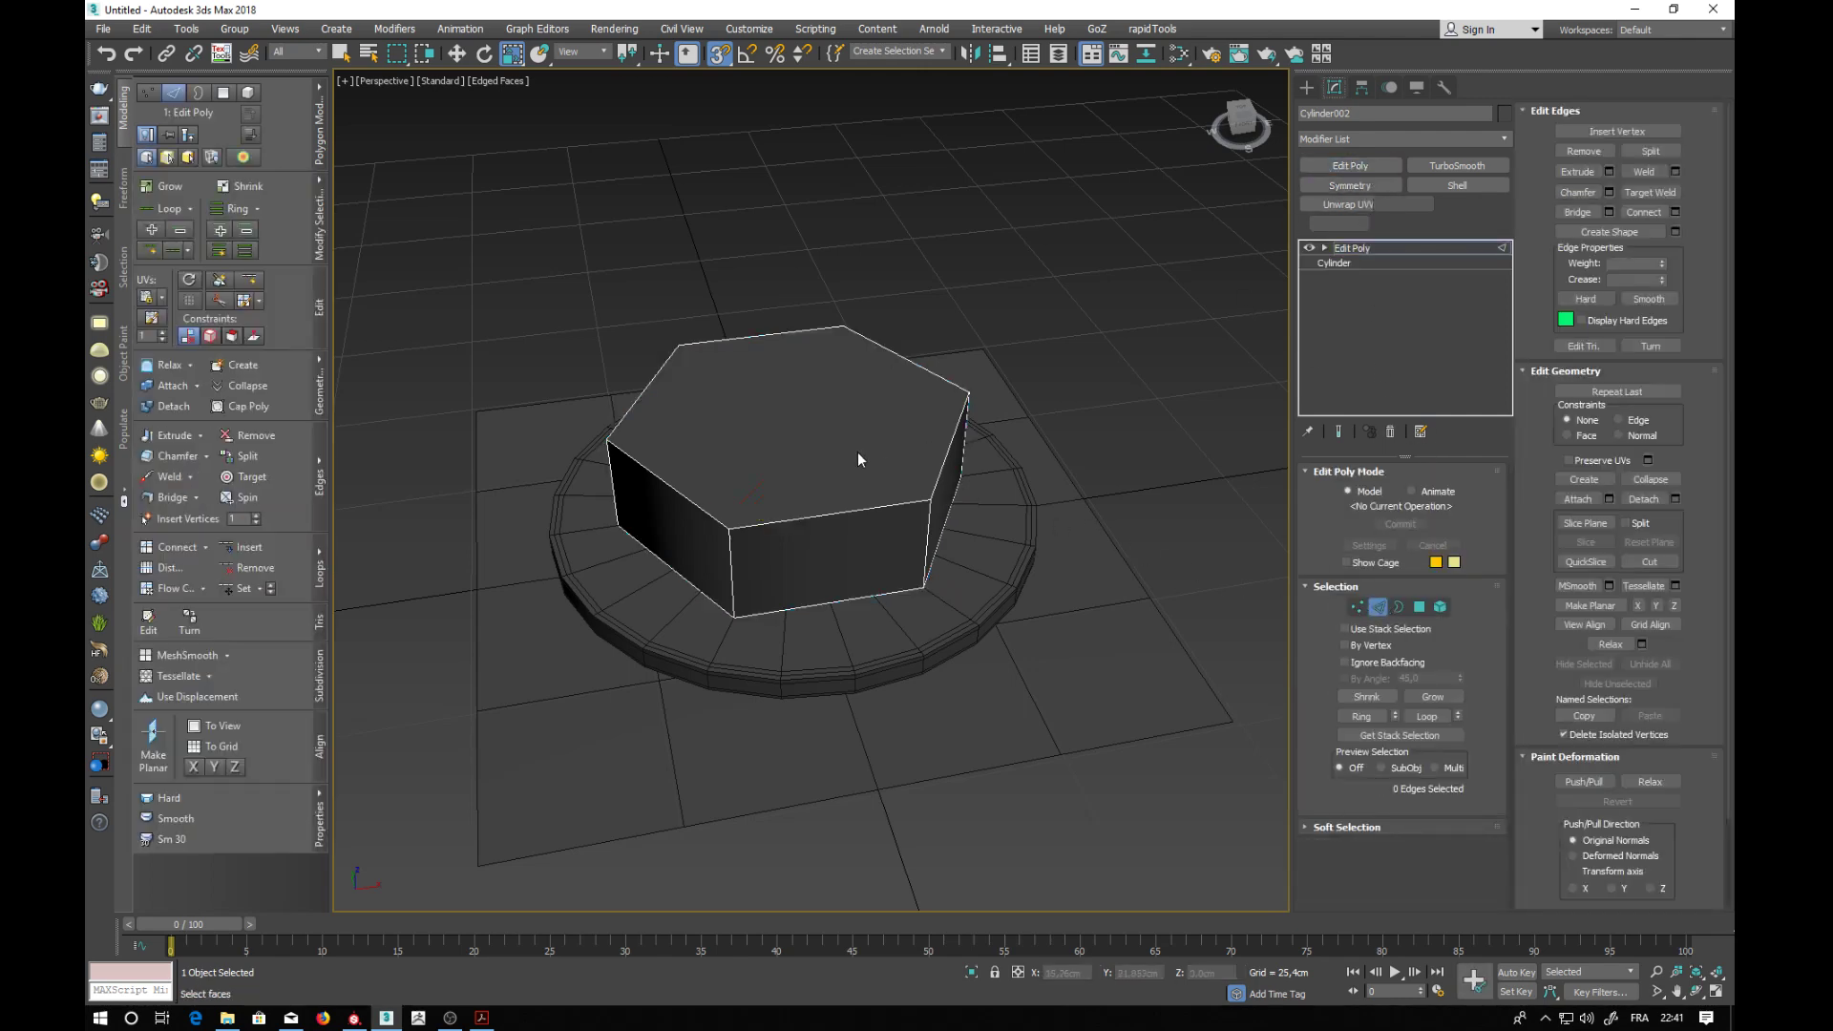
pyautogui.hotkey('ctrl', 'a')
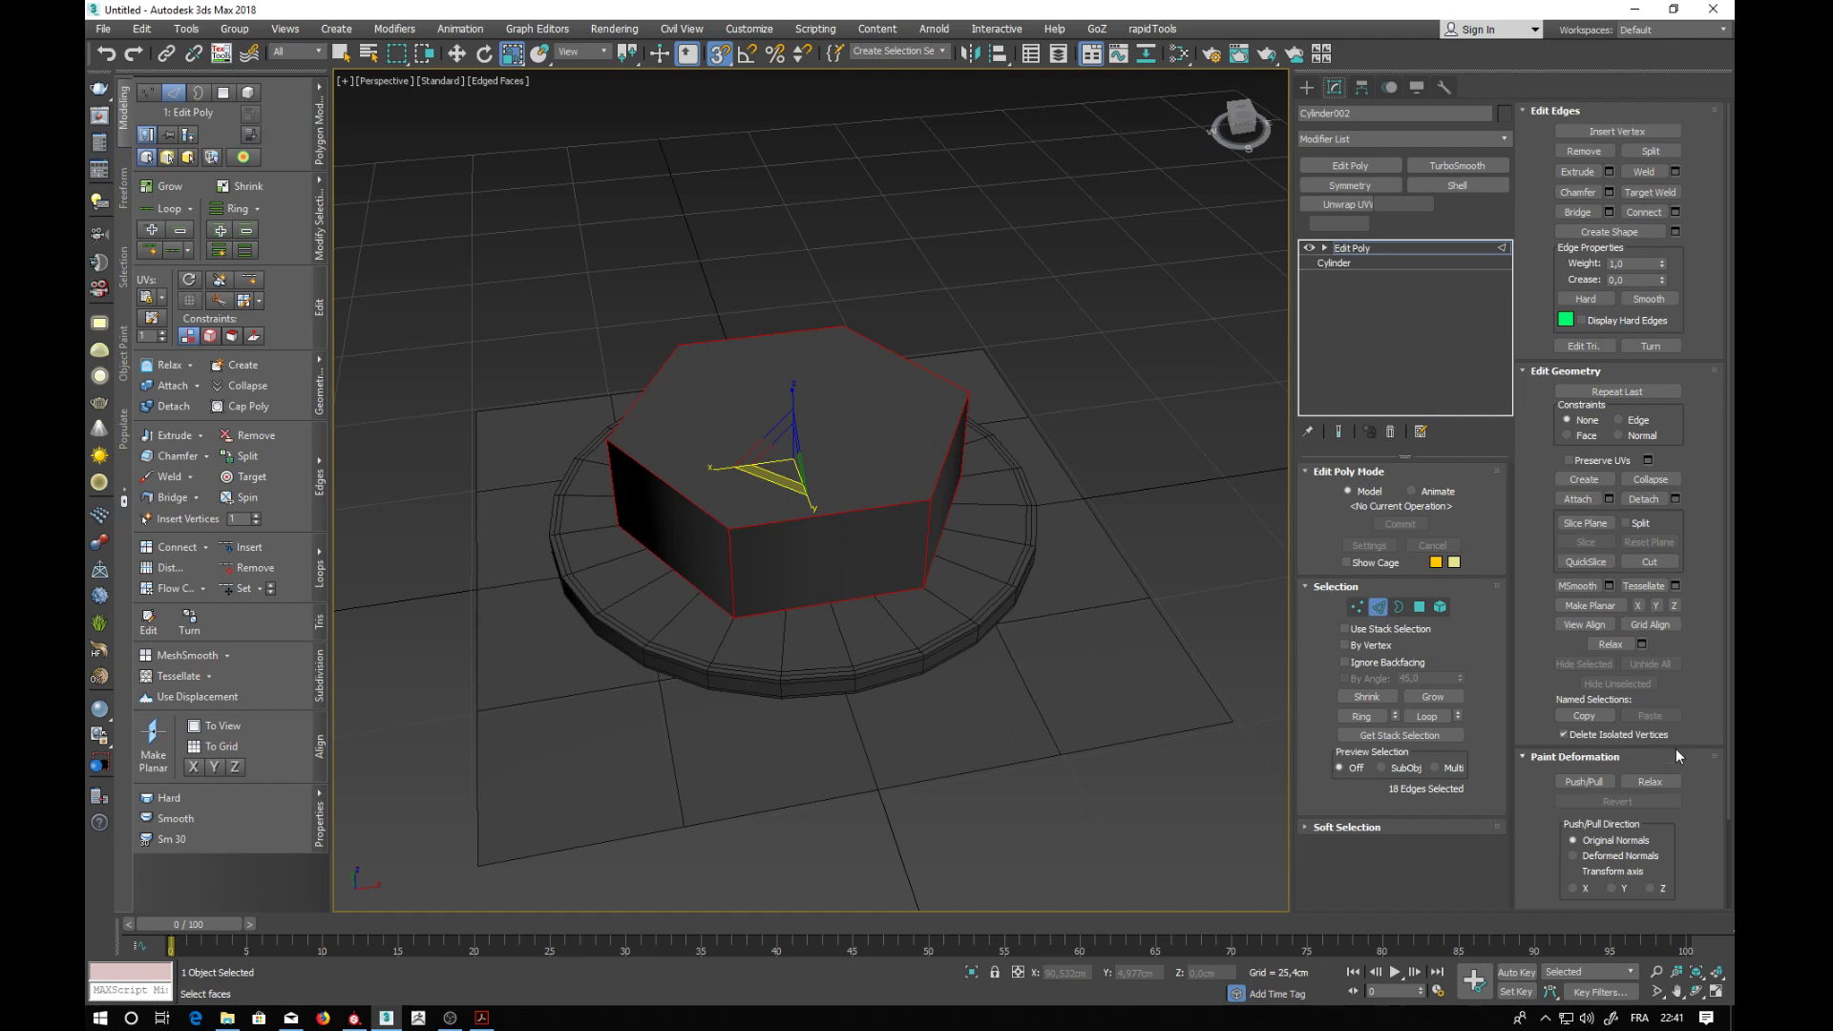
pyautogui.moveTo(1730, 659)
pyautogui.mouseDown()
pyautogui.moveTo(1714, 759)
pyautogui.moveTo(1716, 650)
pyautogui.mouseUp()
pyautogui.moveTo(1662, 279); pyautogui.dragTo(1668, 210)
pyautogui.click(1407, 249)
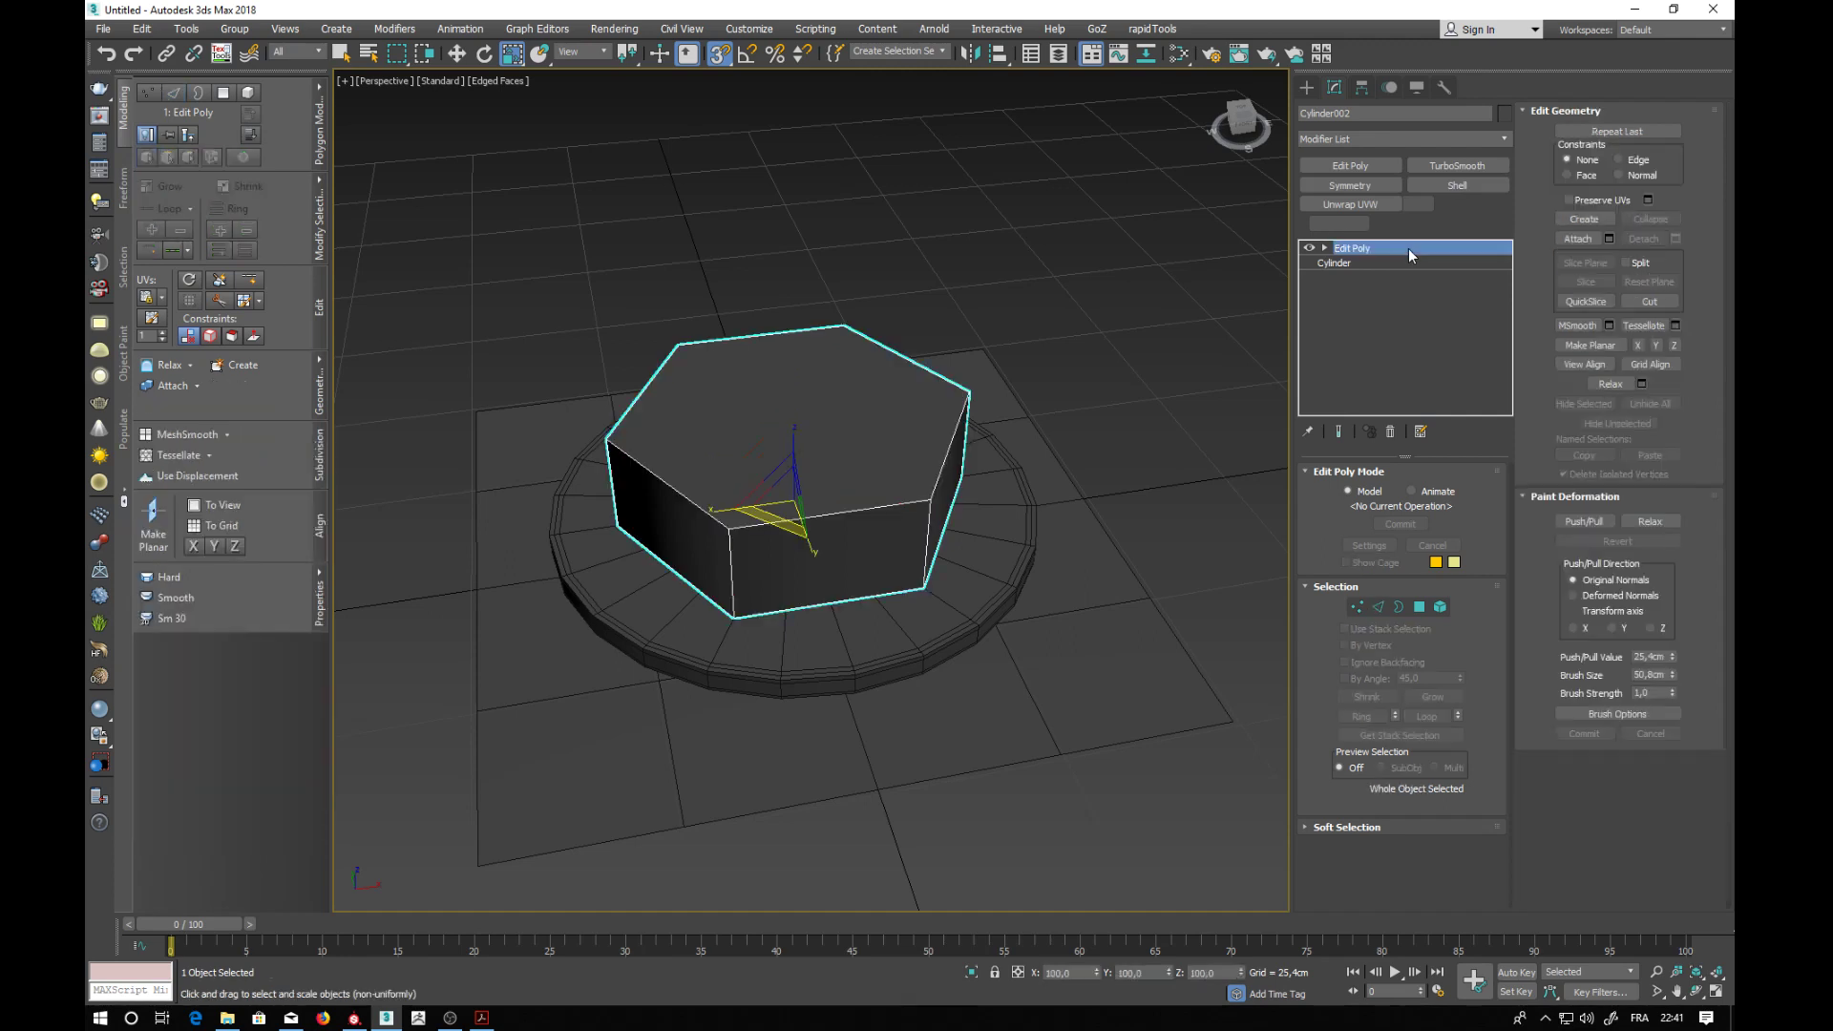
# - Apply an OpenSubdiv modifier to the hexagonal cylinder and set it to 4 iterations
pyautogui.click(1504, 133)
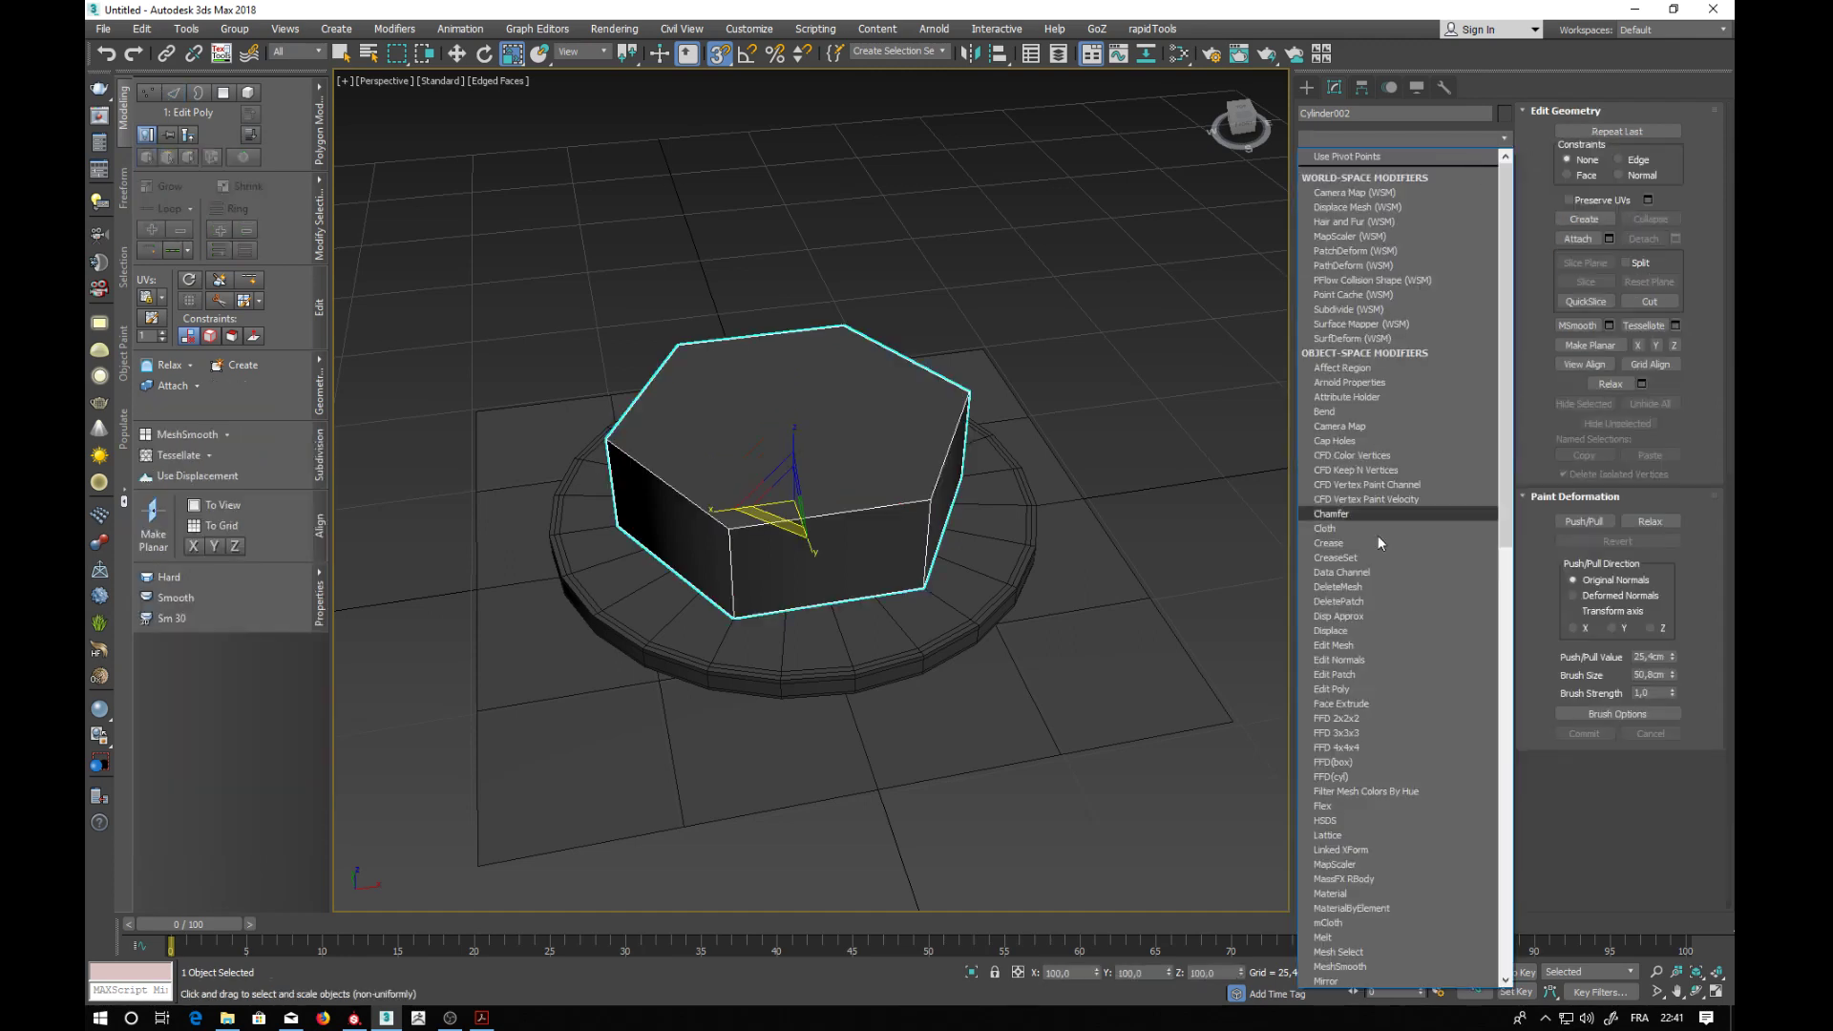
pyautogui.scroll(-10, 1378, 535)
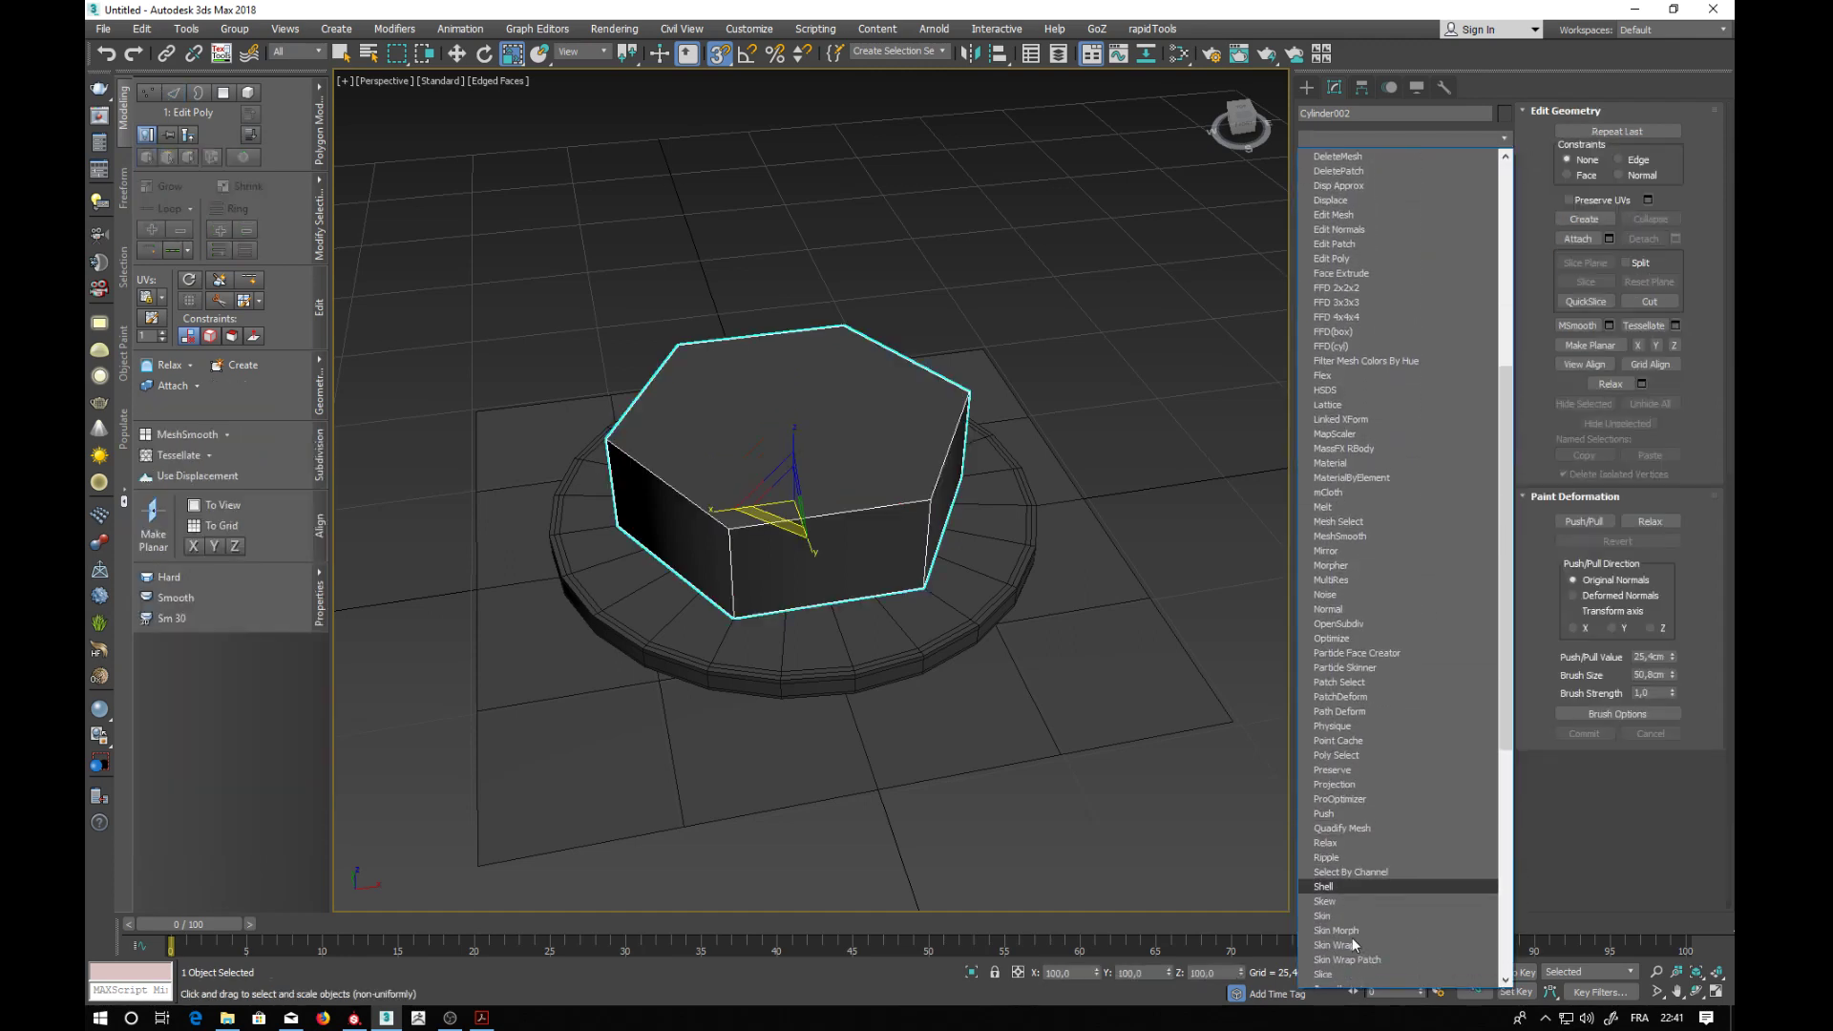
pyautogui.scroll(-5, 1355, 945)
pyautogui.scroll(-5, 1355, 942)
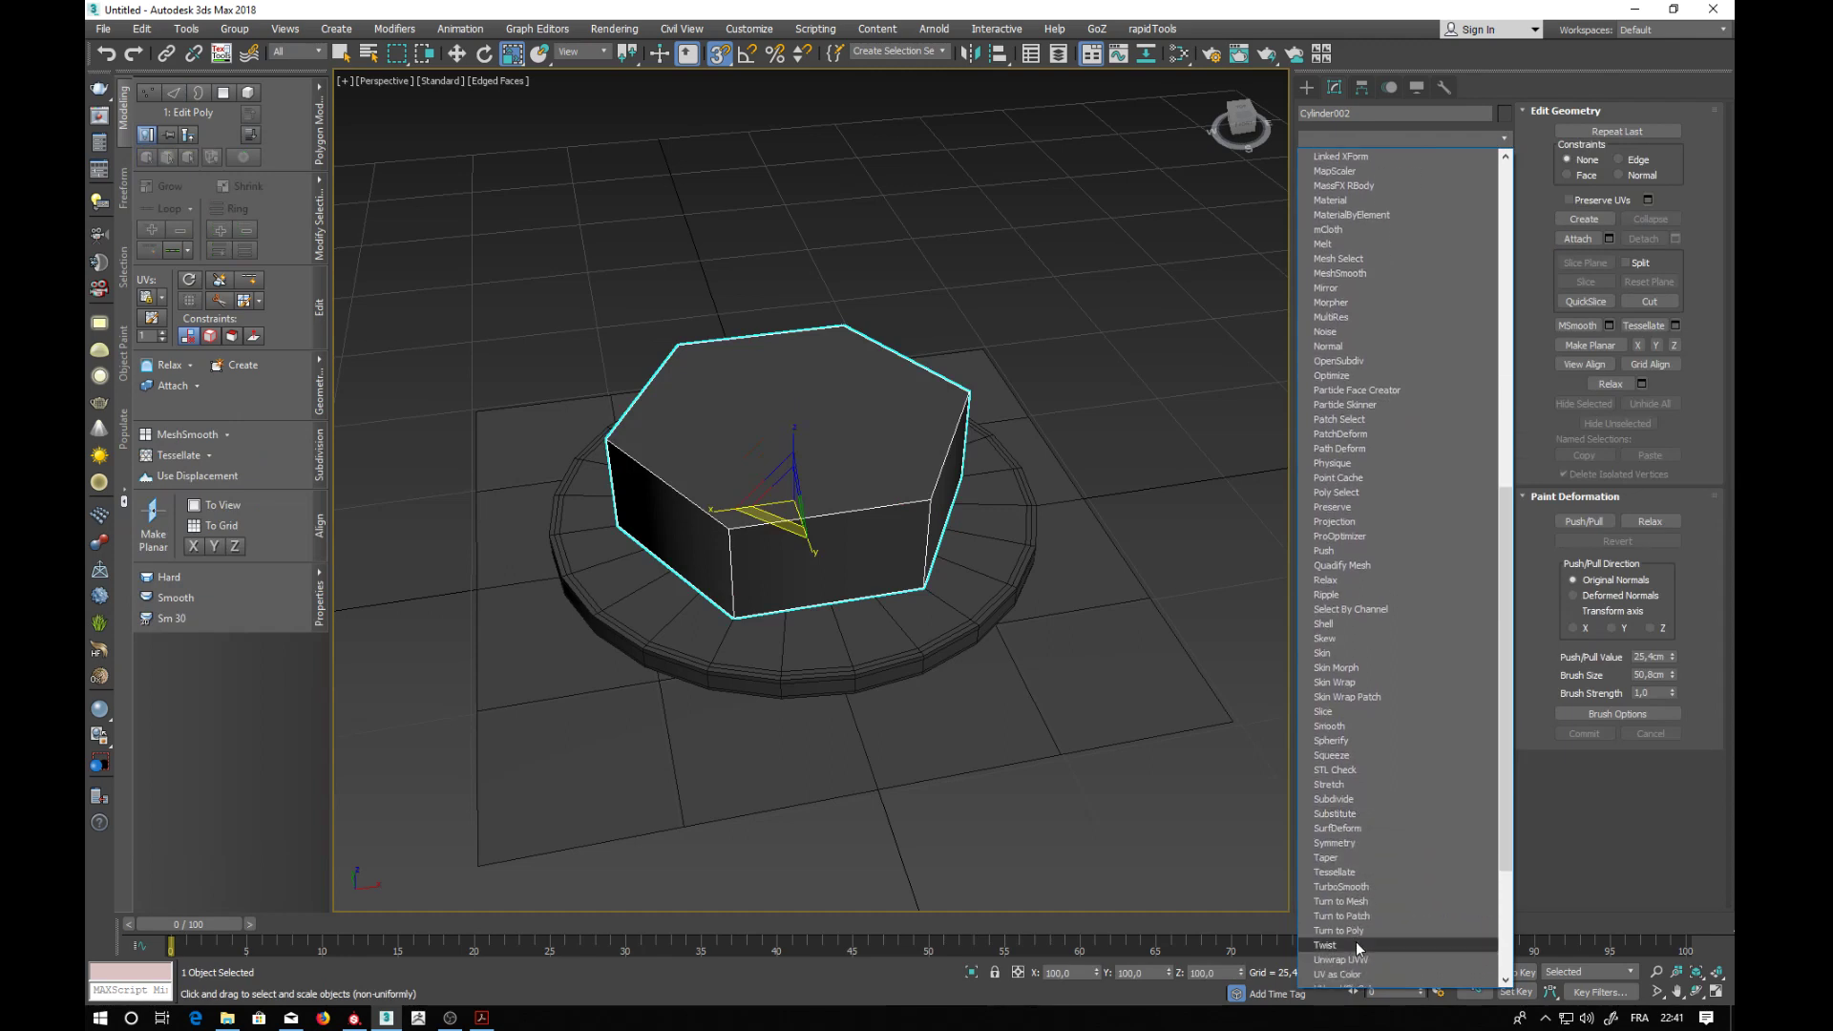
pyautogui.scroll(-3, 1367, 919)
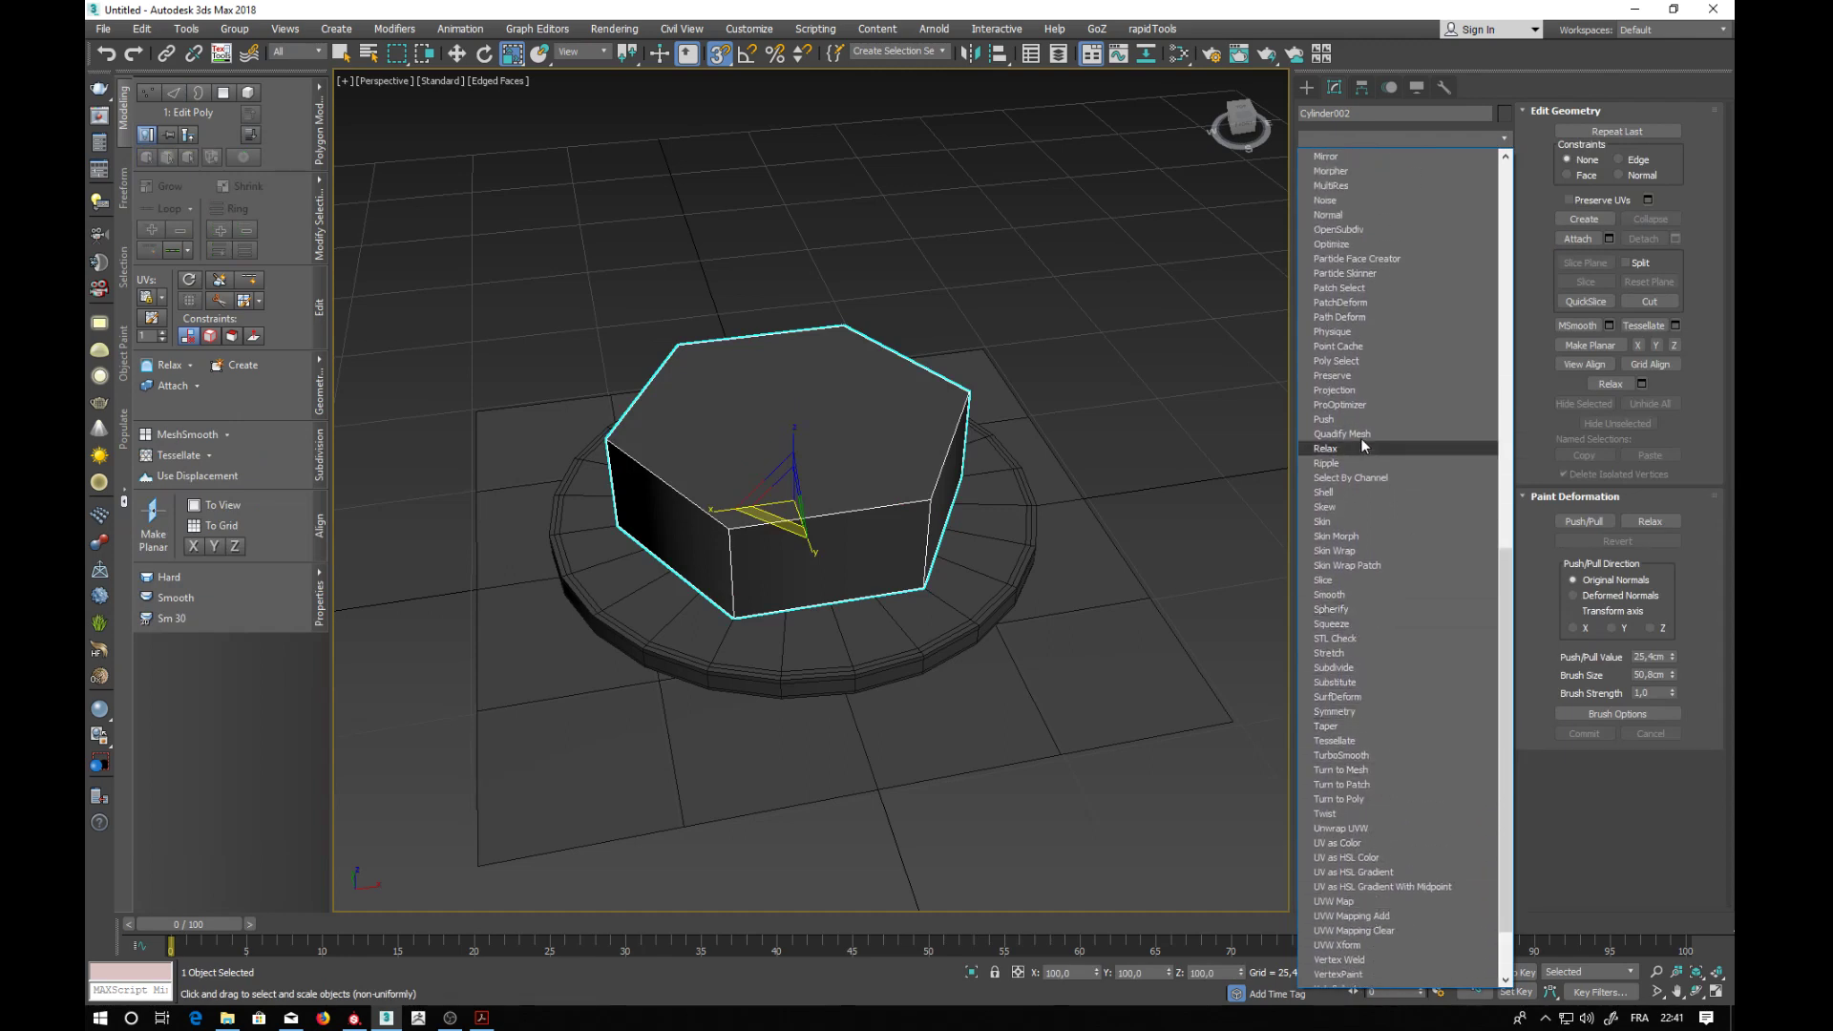
pyautogui.click(1349, 230)
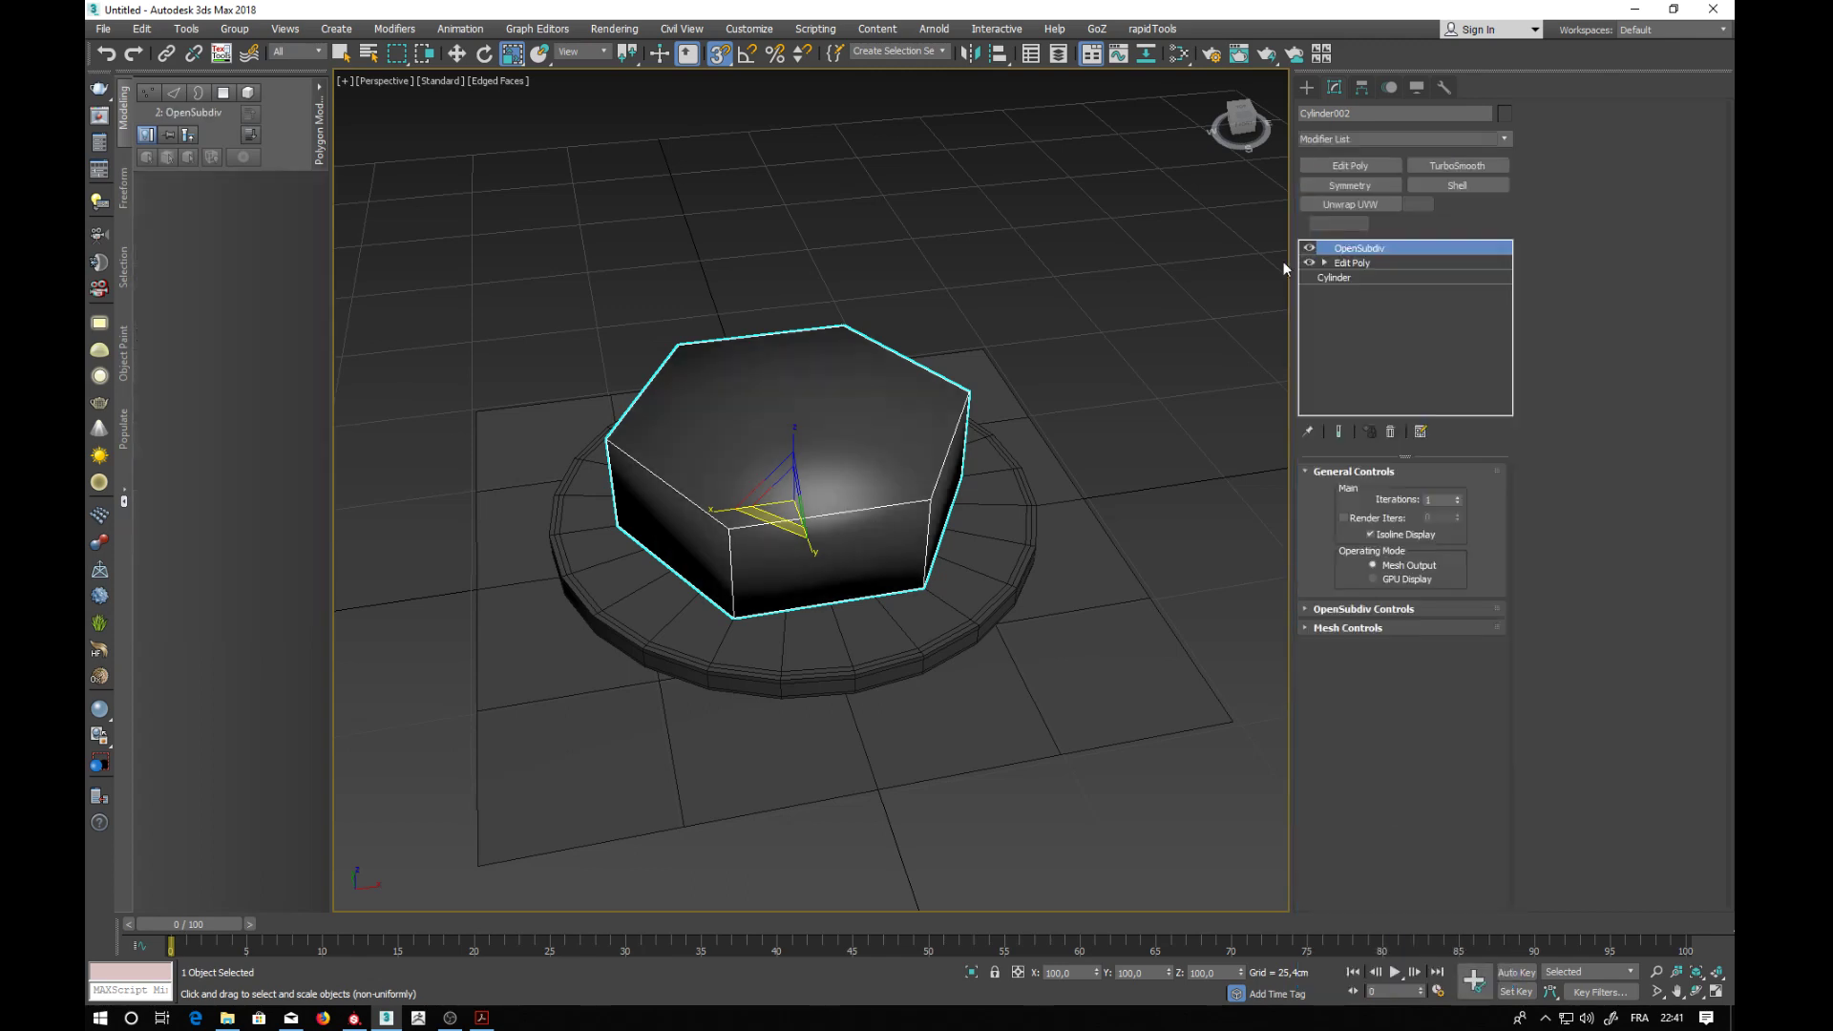
pyautogui.click(1456, 497)
pyautogui.click(1458, 496)
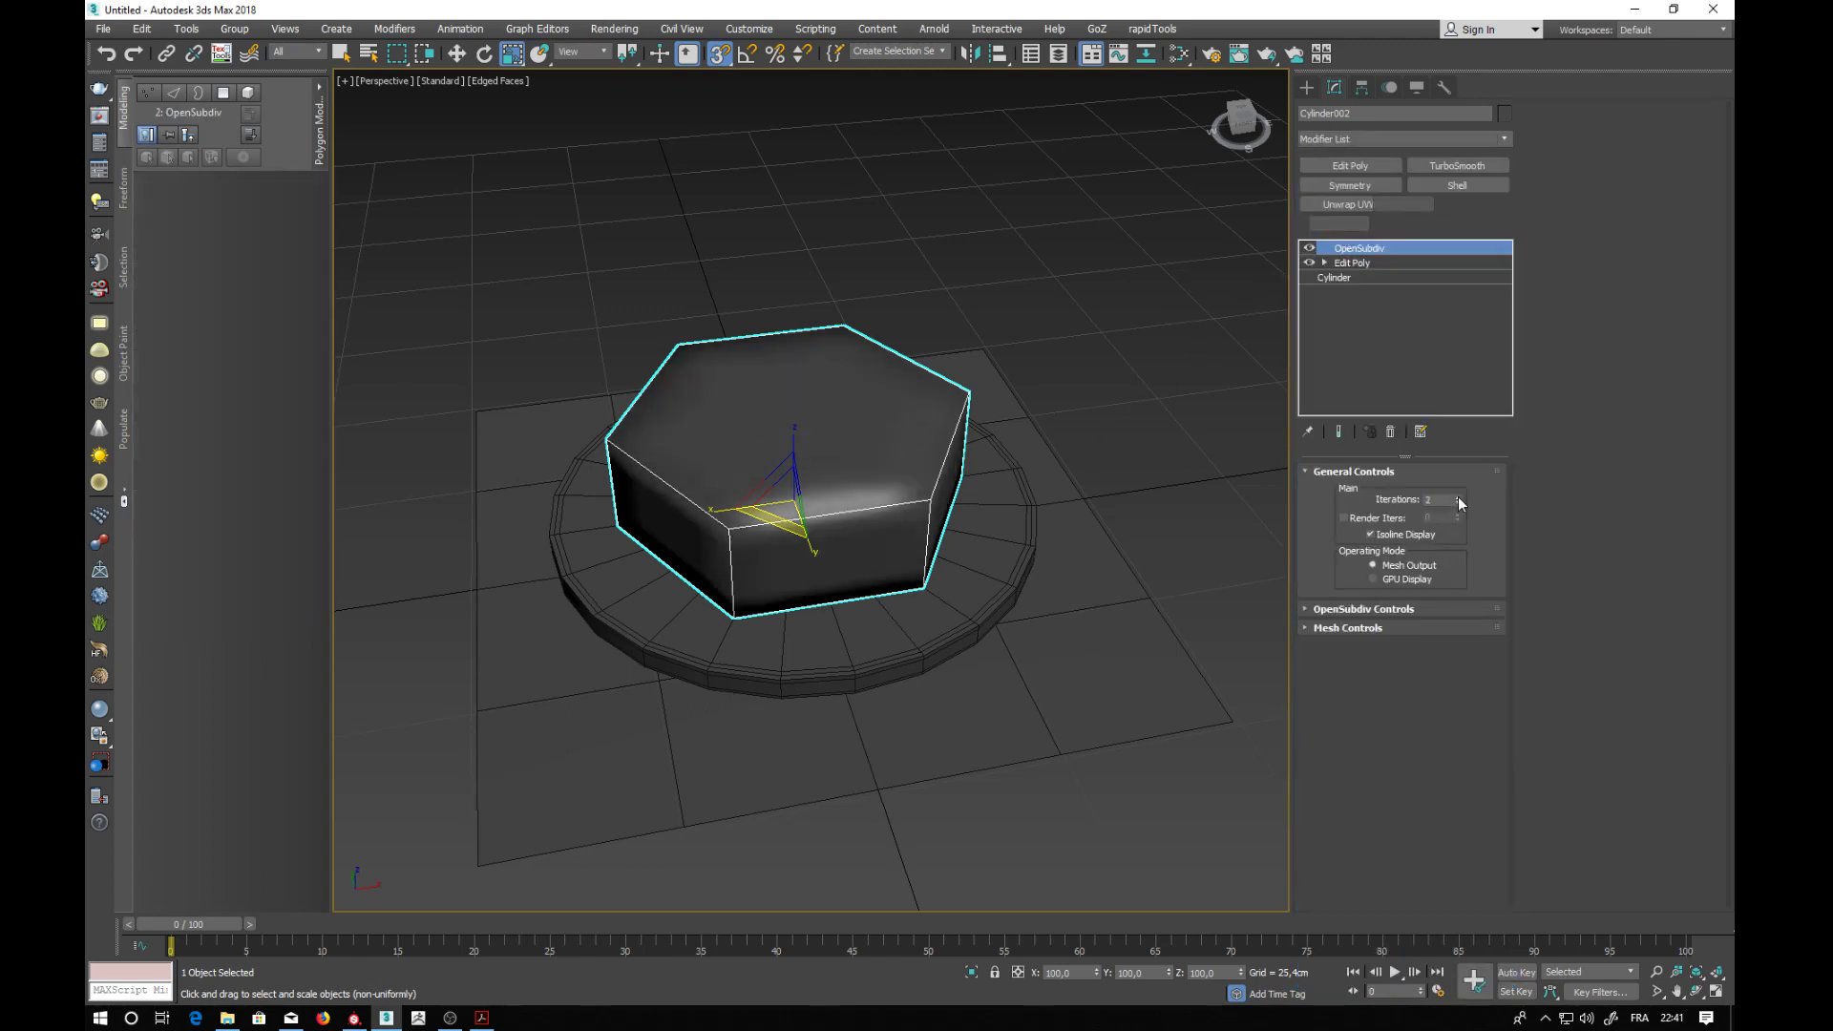
pyautogui.click(1457, 496)
pyautogui.click(1457, 496)
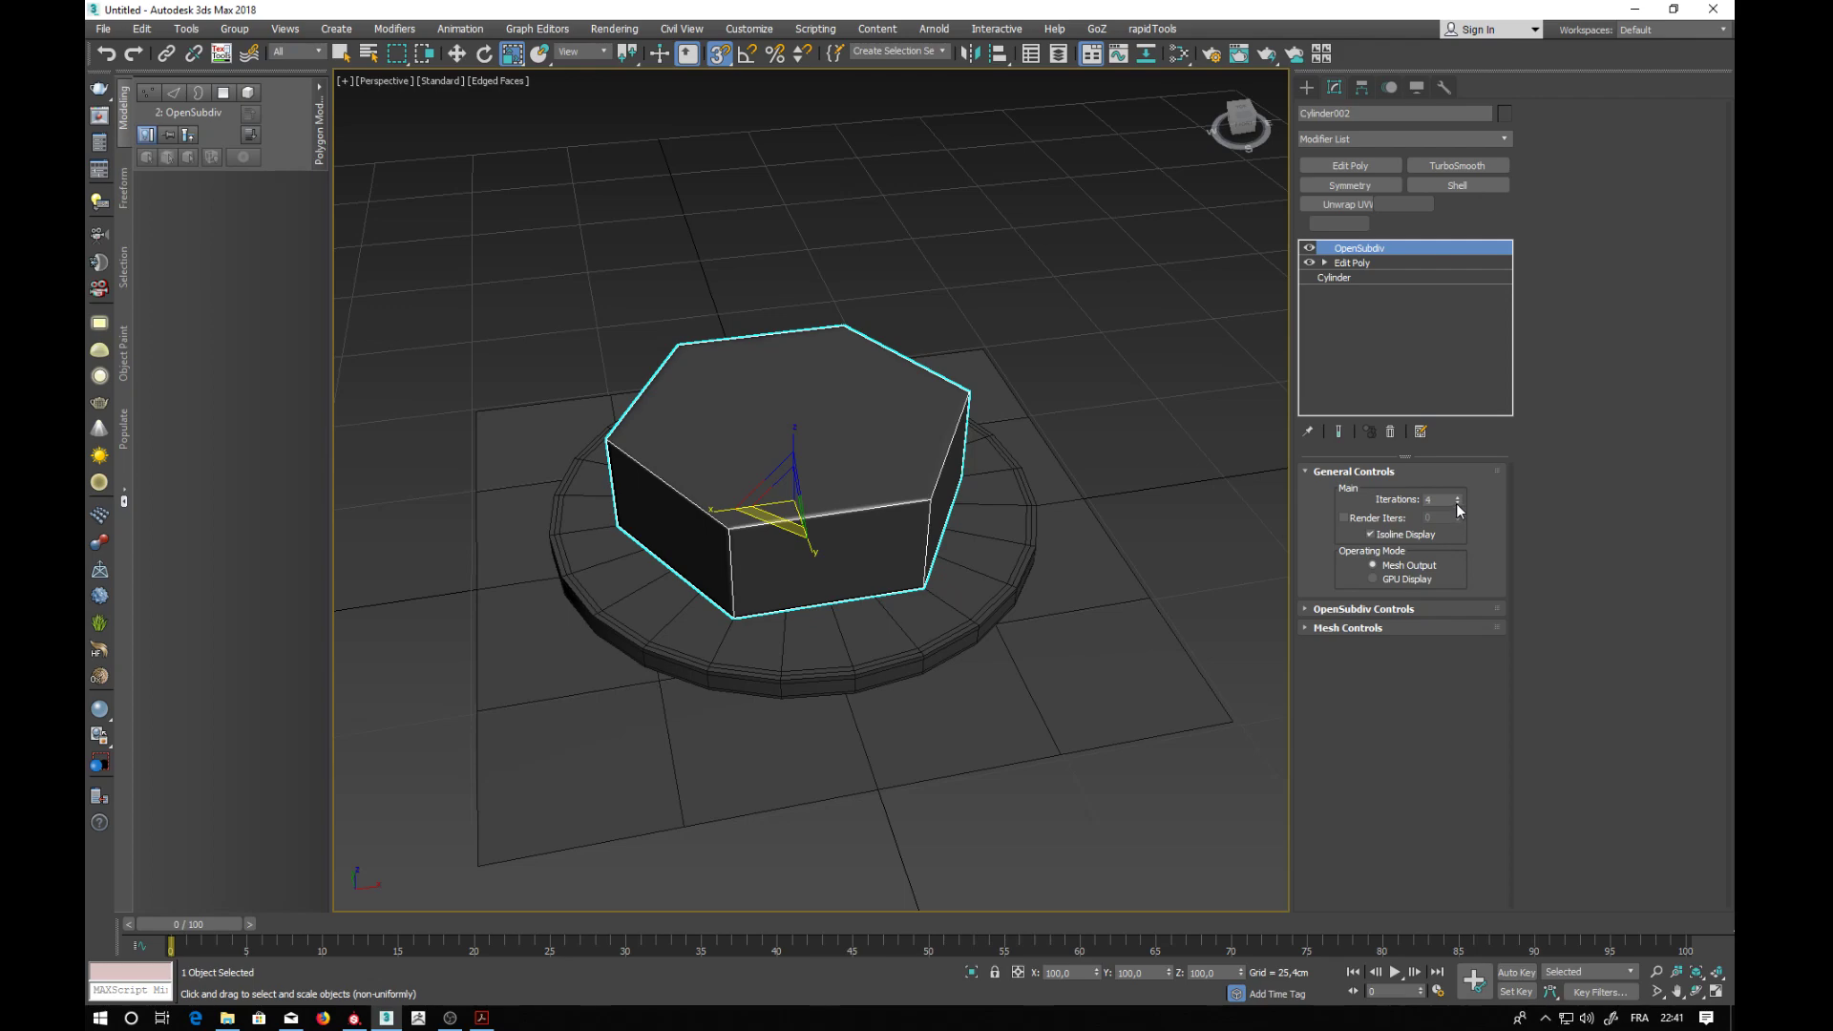
# - Turn Isoline Display off to inspect the hexagonal cylinder's subdivided wireframe, and turn it back on
pyautogui.keyDown('alt'); pyautogui.moveTo(1158, 462); pyautogui.dragTo(1031, 480, button='middle'); pyautogui.keyUp('alt')
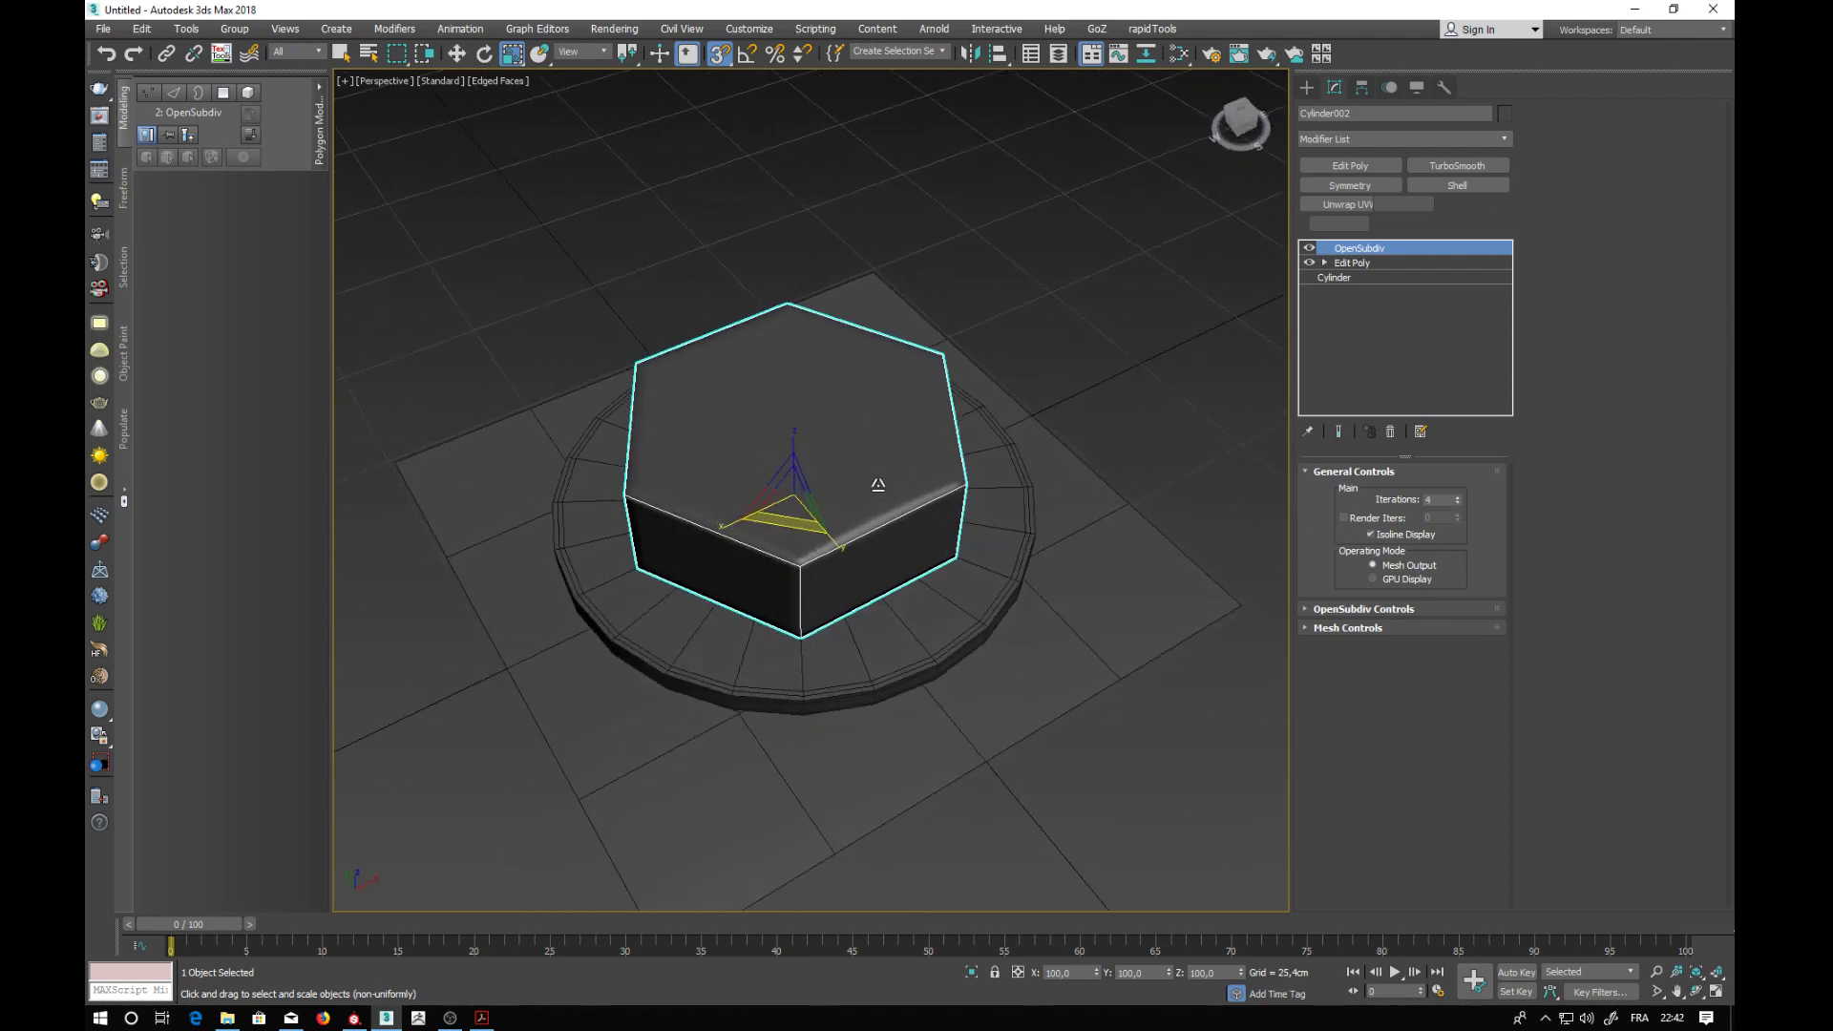
pyautogui.click(1370, 534)
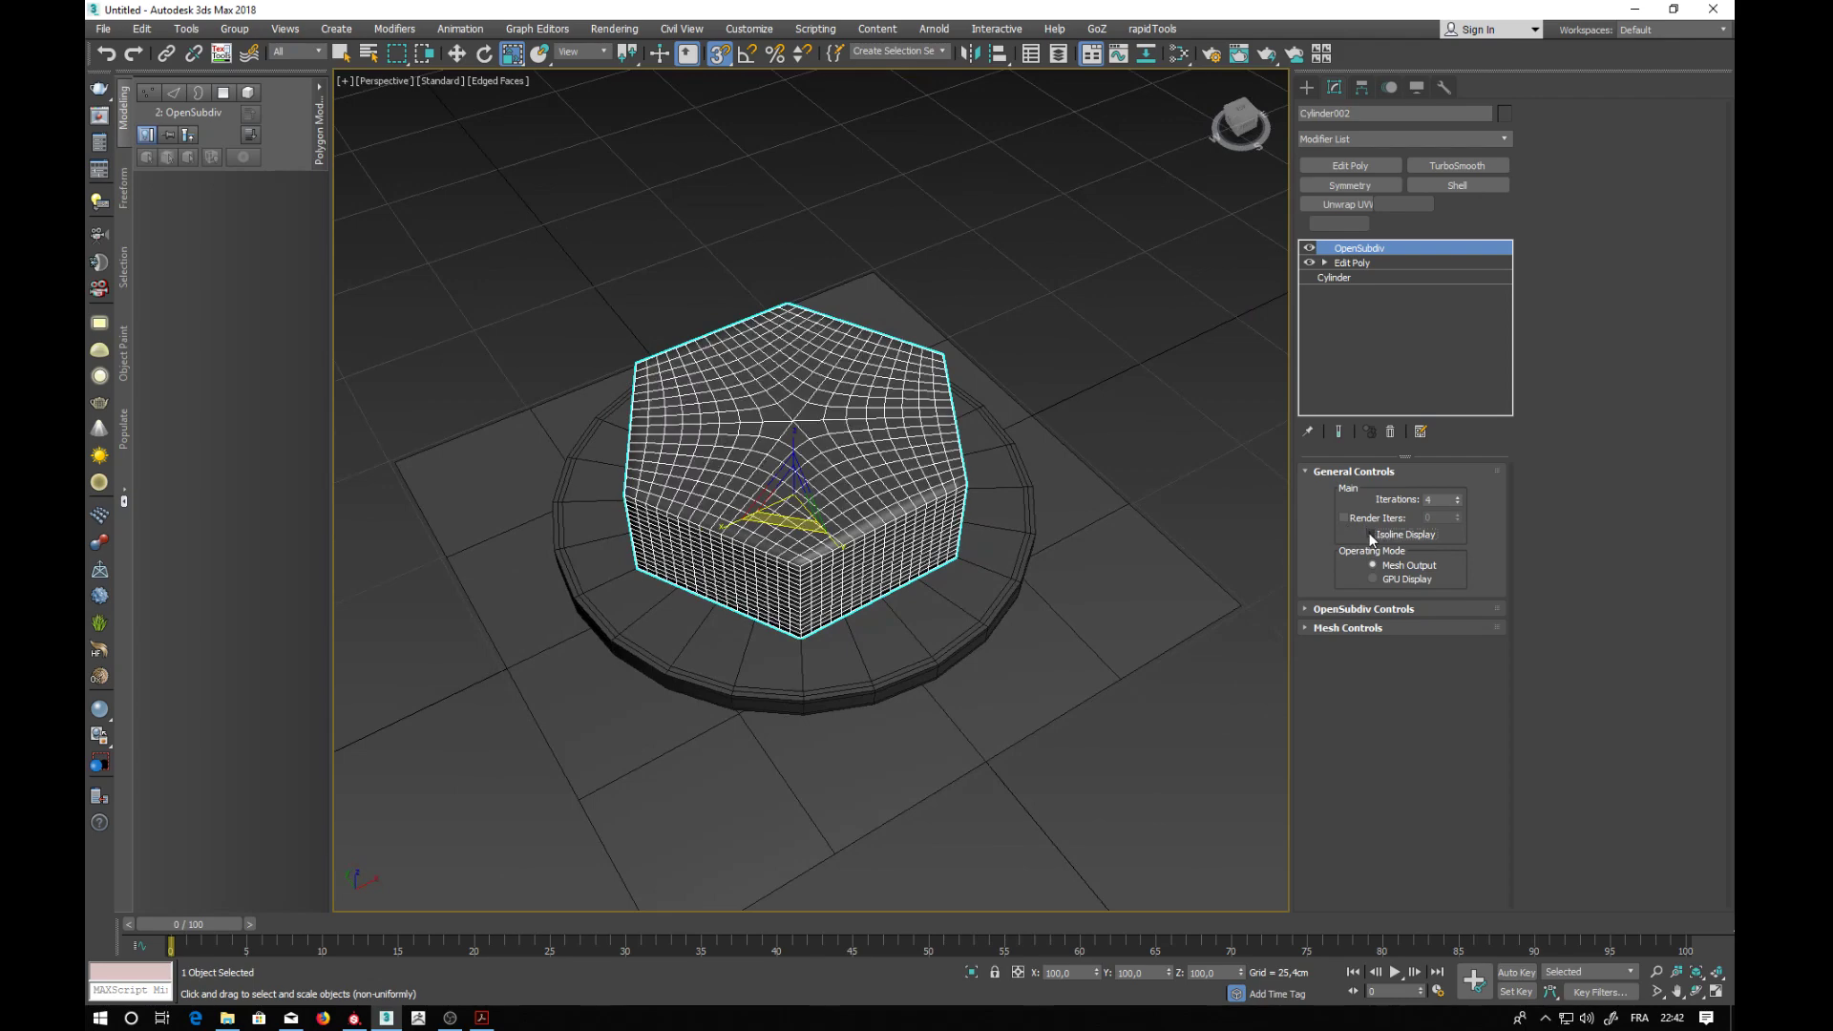
pyautogui.click(1371, 534)
pyautogui.keyDown('alt'); pyautogui.moveTo(873, 439); pyautogui.dragTo(823, 453, button='middle'); pyautogui.keyUp('alt')
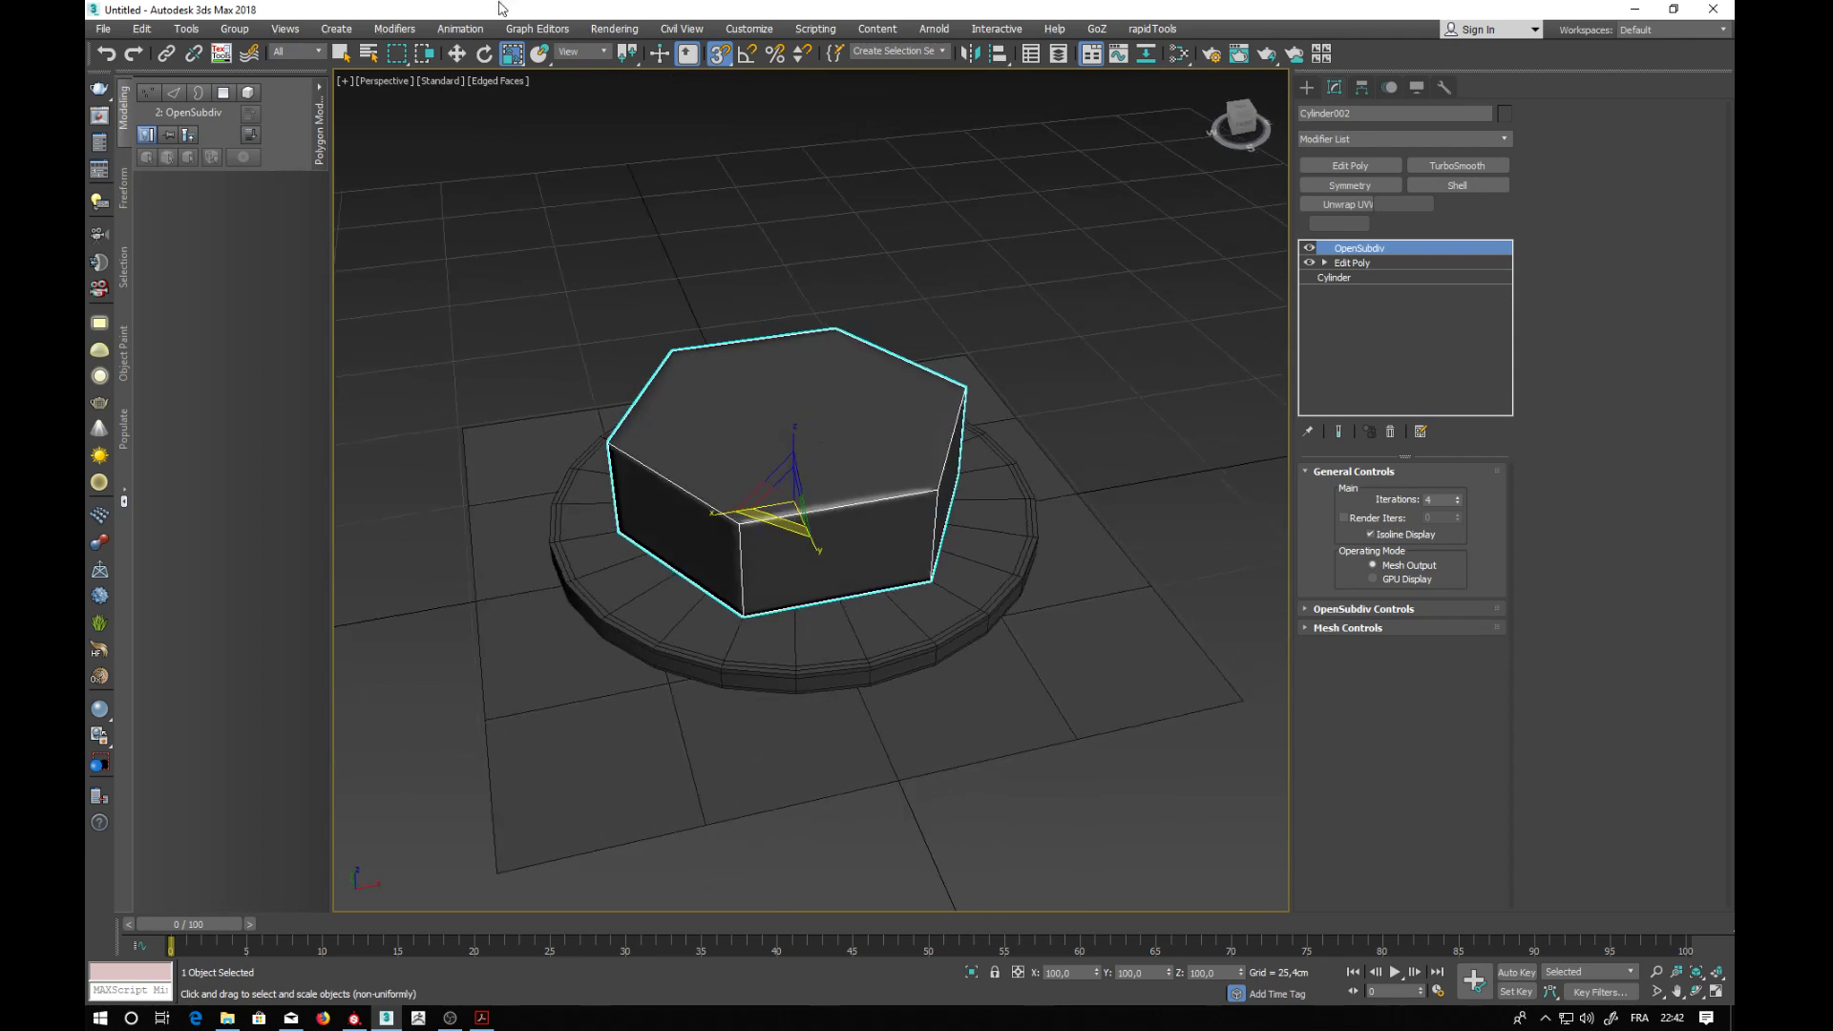
# - Turn snapping off and, in an orthographic front view, move the hexagonal cylinder vertically to about Z 8.74 cm
pyautogui.click(457, 55)
pyautogui.keyDown('alt'); pyautogui.moveTo(802, 462); pyautogui.dragTo(813, 445, button='middle'); pyautogui.keyUp('alt')
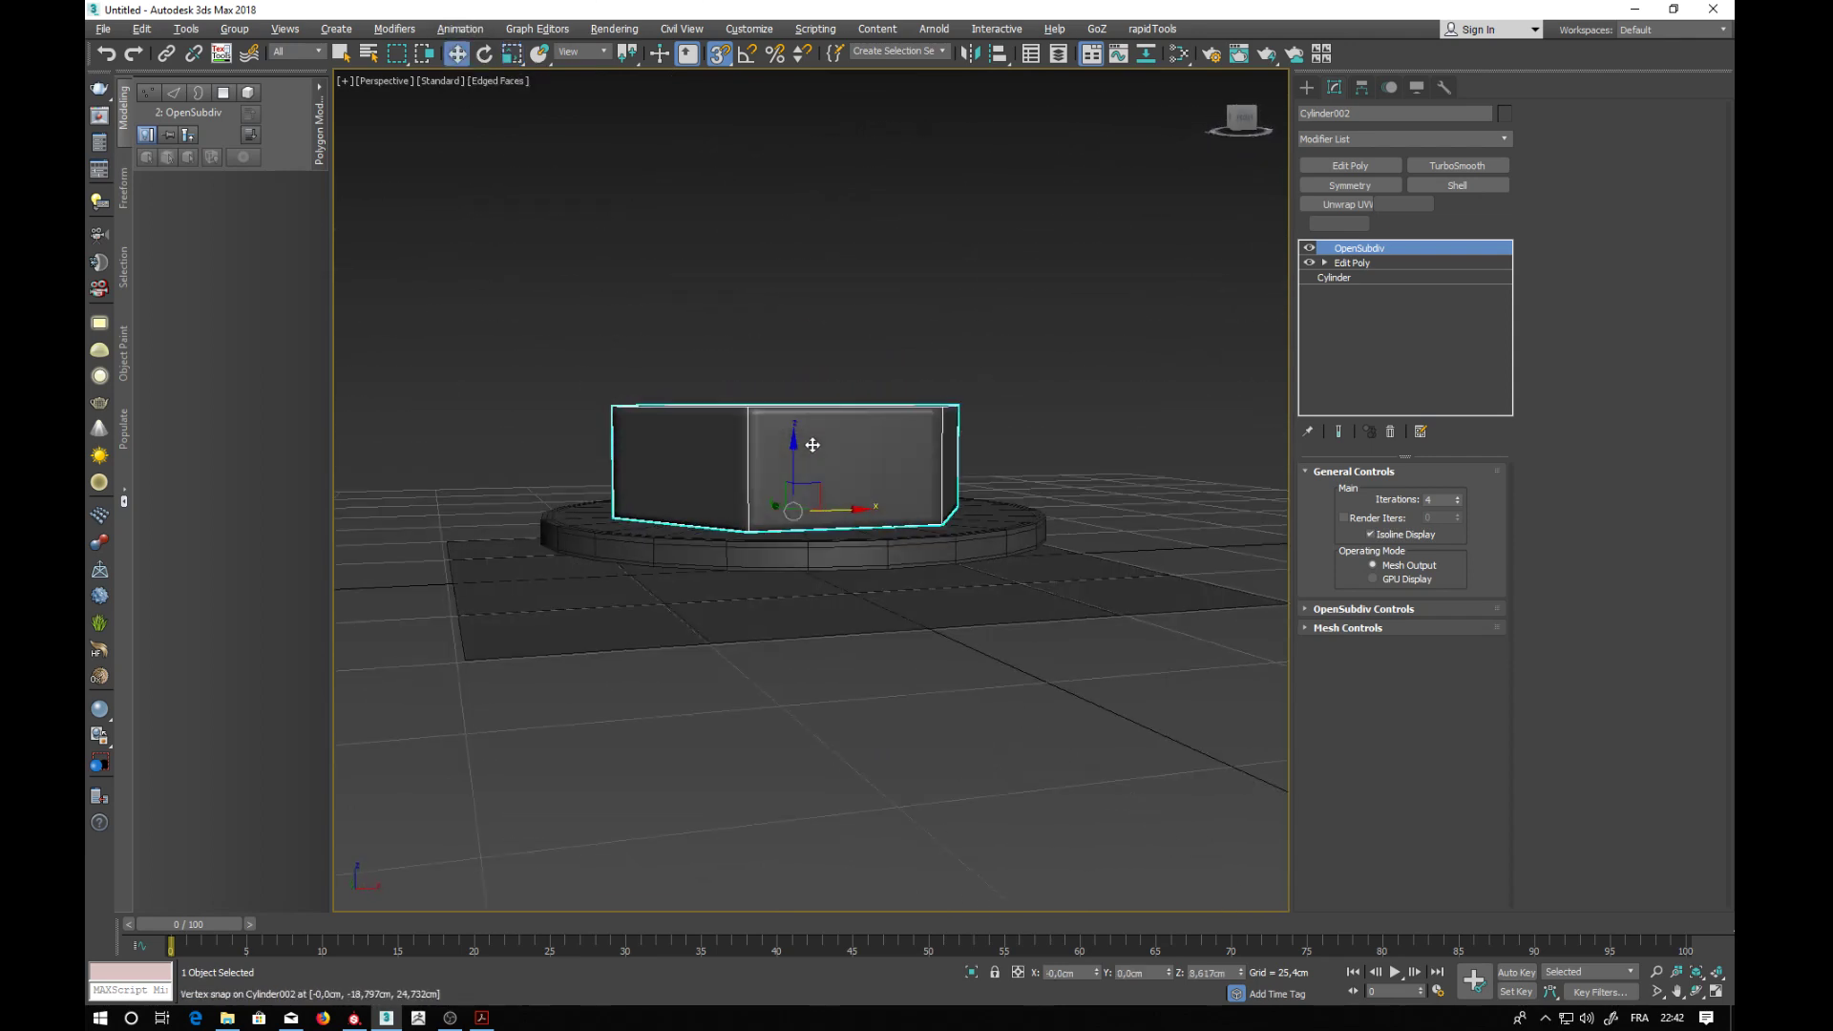
pyautogui.click(1239, 120)
pyautogui.click(387, 82)
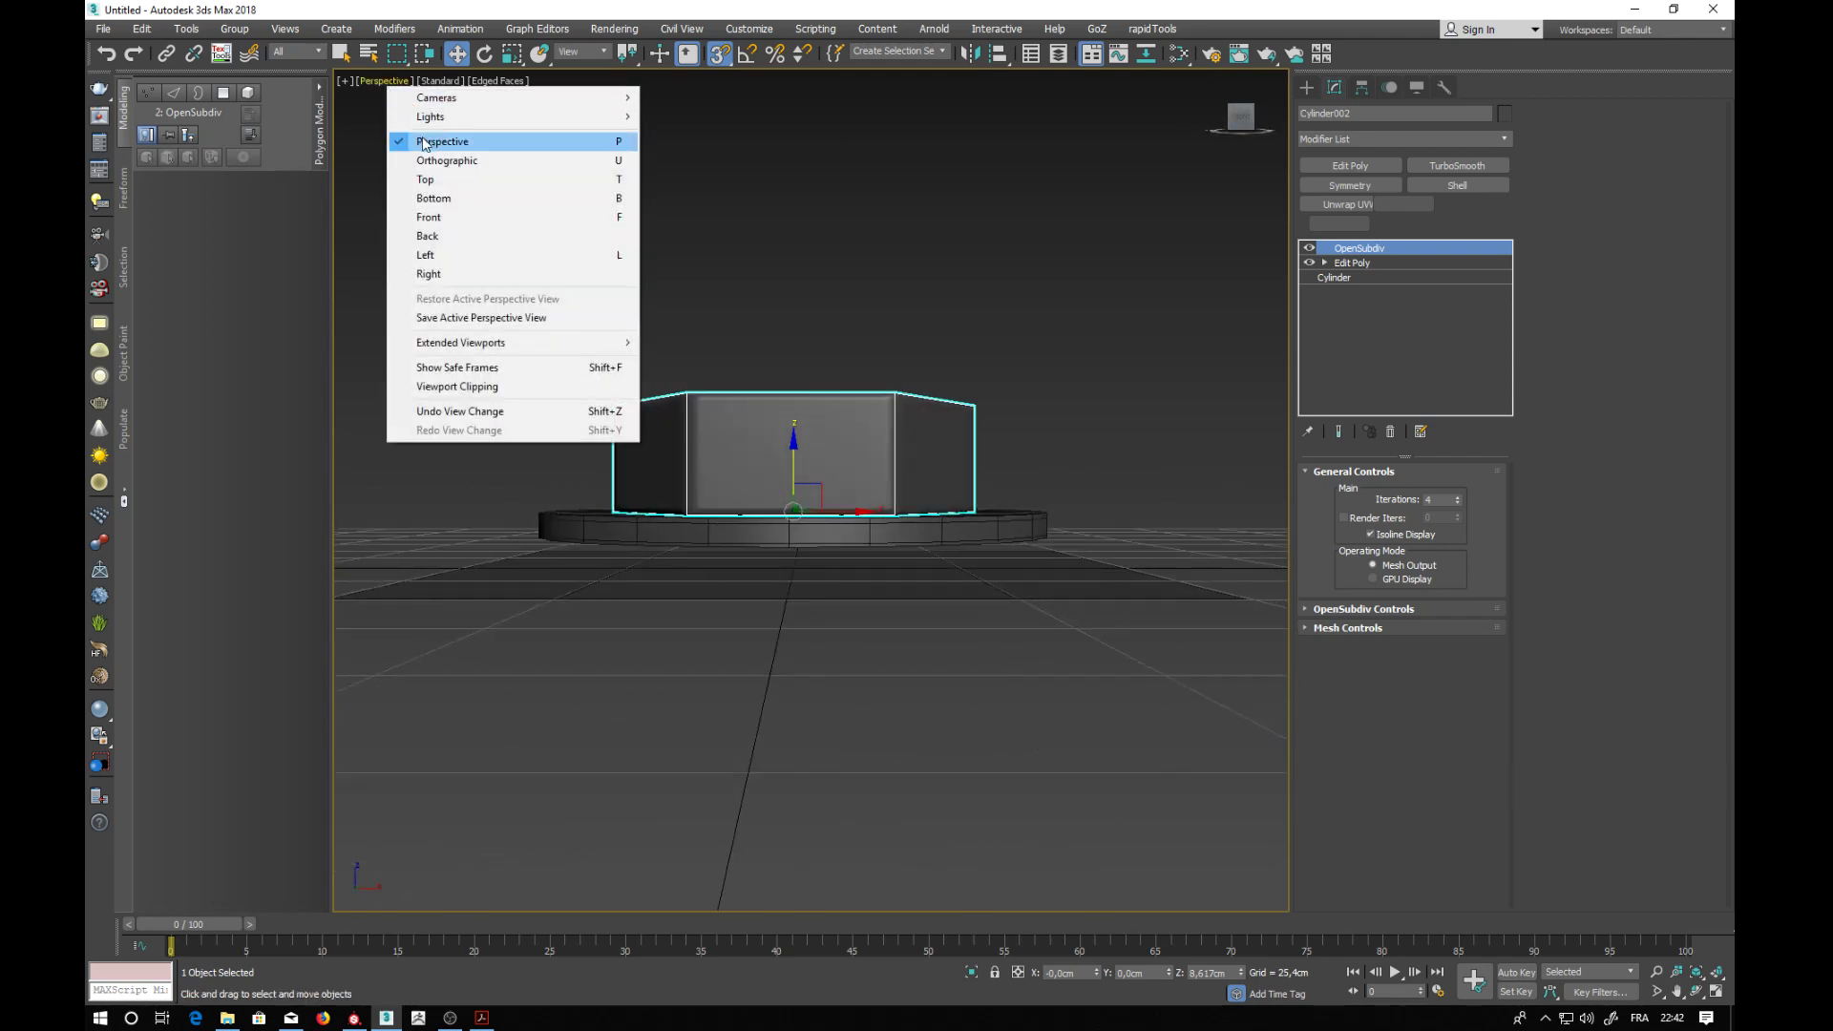
pyautogui.click(424, 161)
pyautogui.scroll(5, 773, 458)
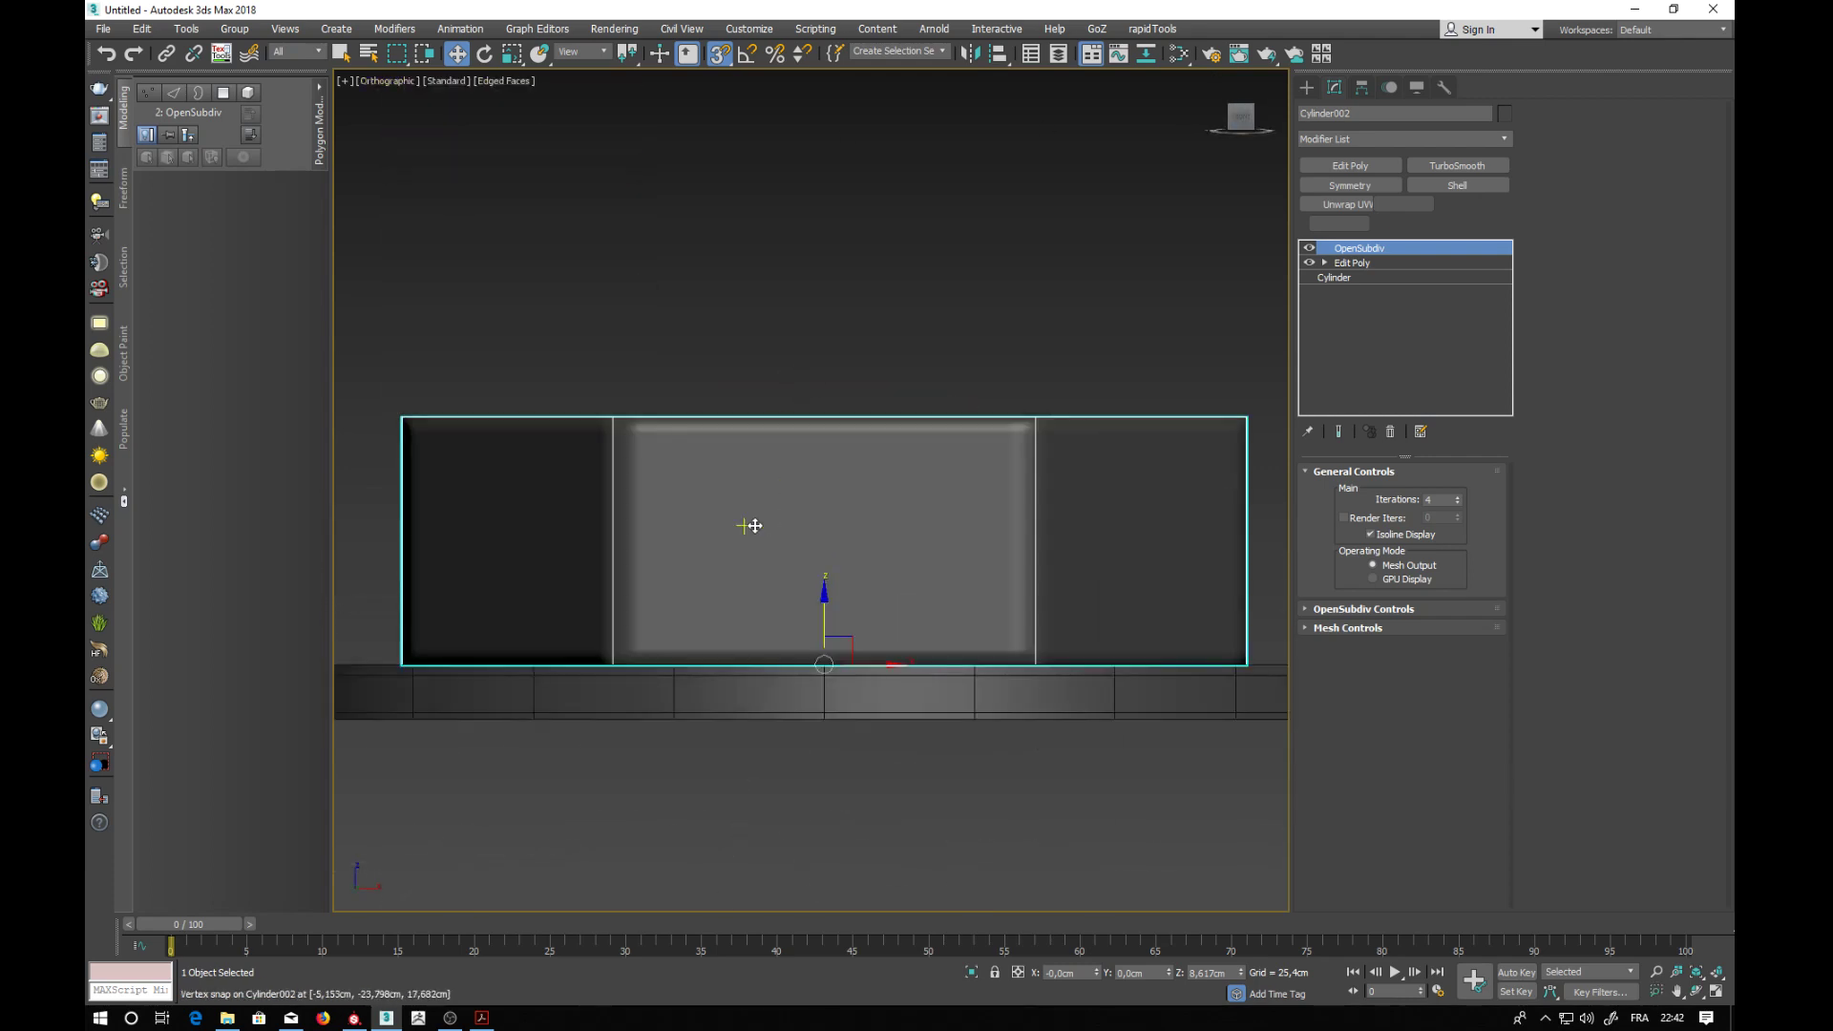
pyautogui.click(718, 53)
pyautogui.moveTo(822, 607); pyautogui.dragTo(829, 614)
# - Rename the hexagonal cylinder as boulon
pyautogui.keyDown('alt'); pyautogui.moveTo(830, 524); pyautogui.dragTo(828, 389, button='middle'); pyautogui.keyUp('alt')
pyautogui.scroll(-5, 831, 375)
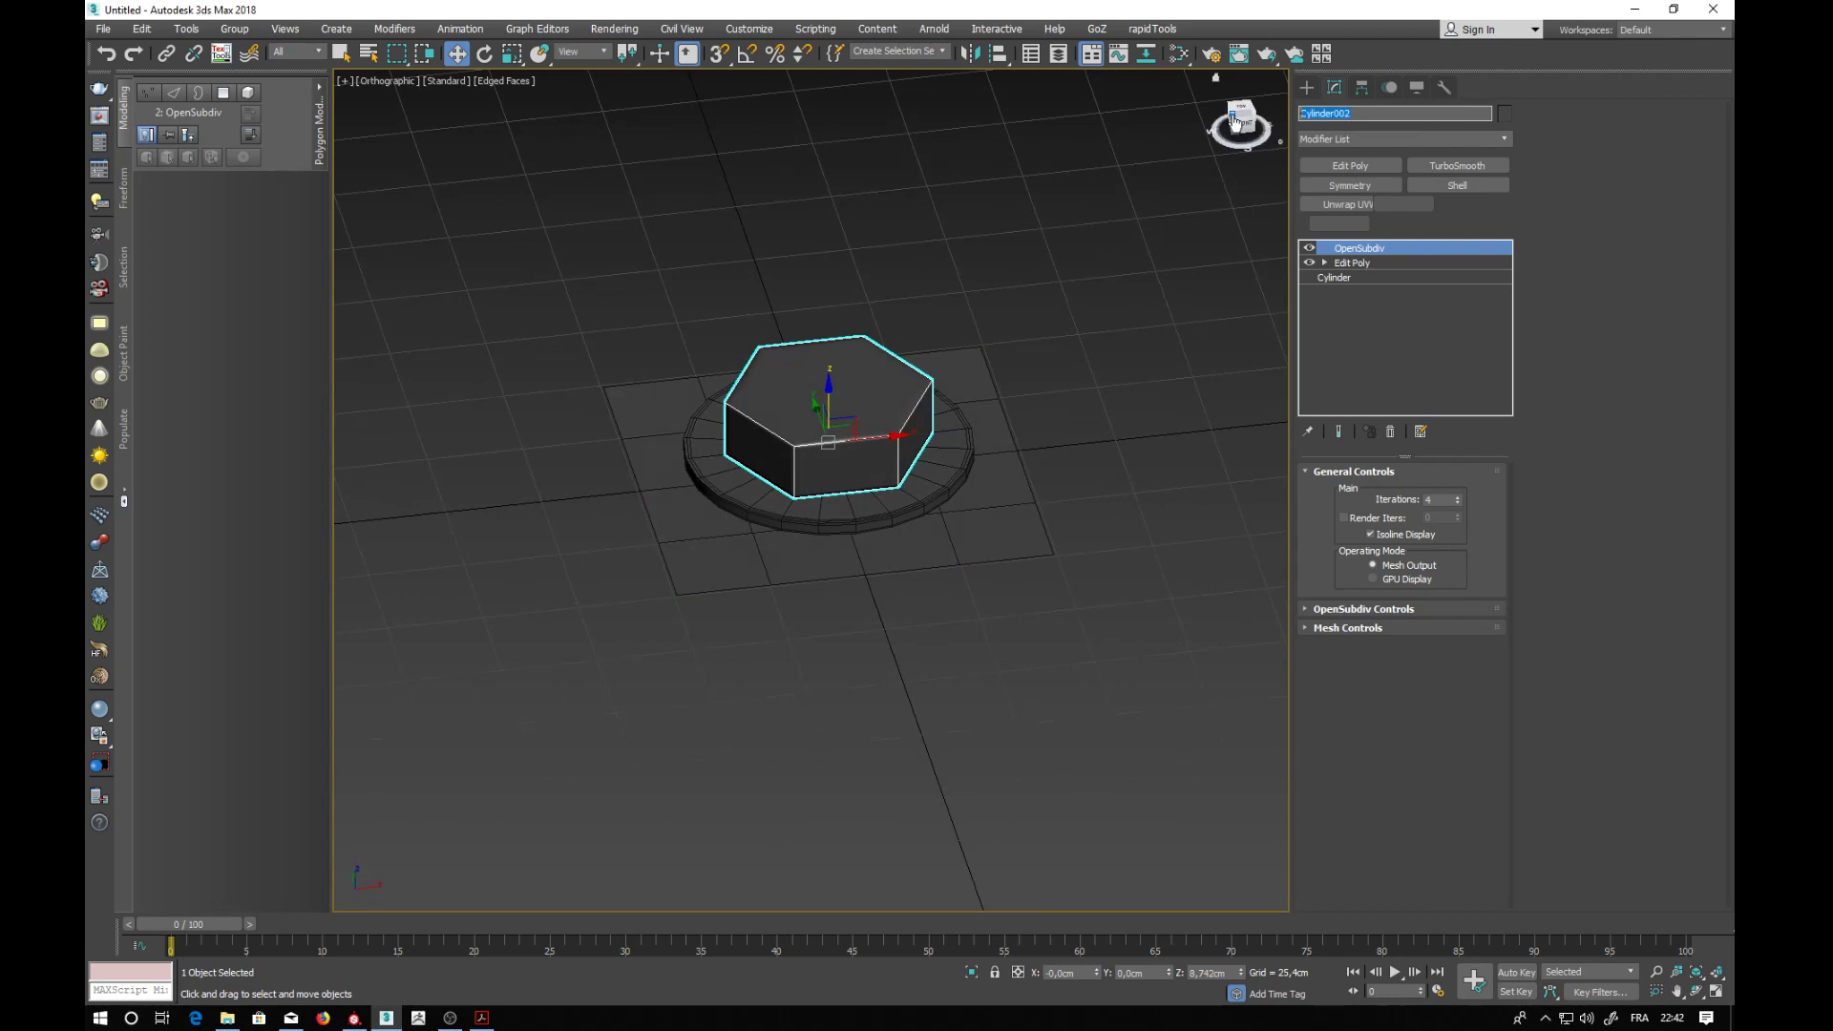
pyautogui.write('boulon')
pyautogui.press('Return')
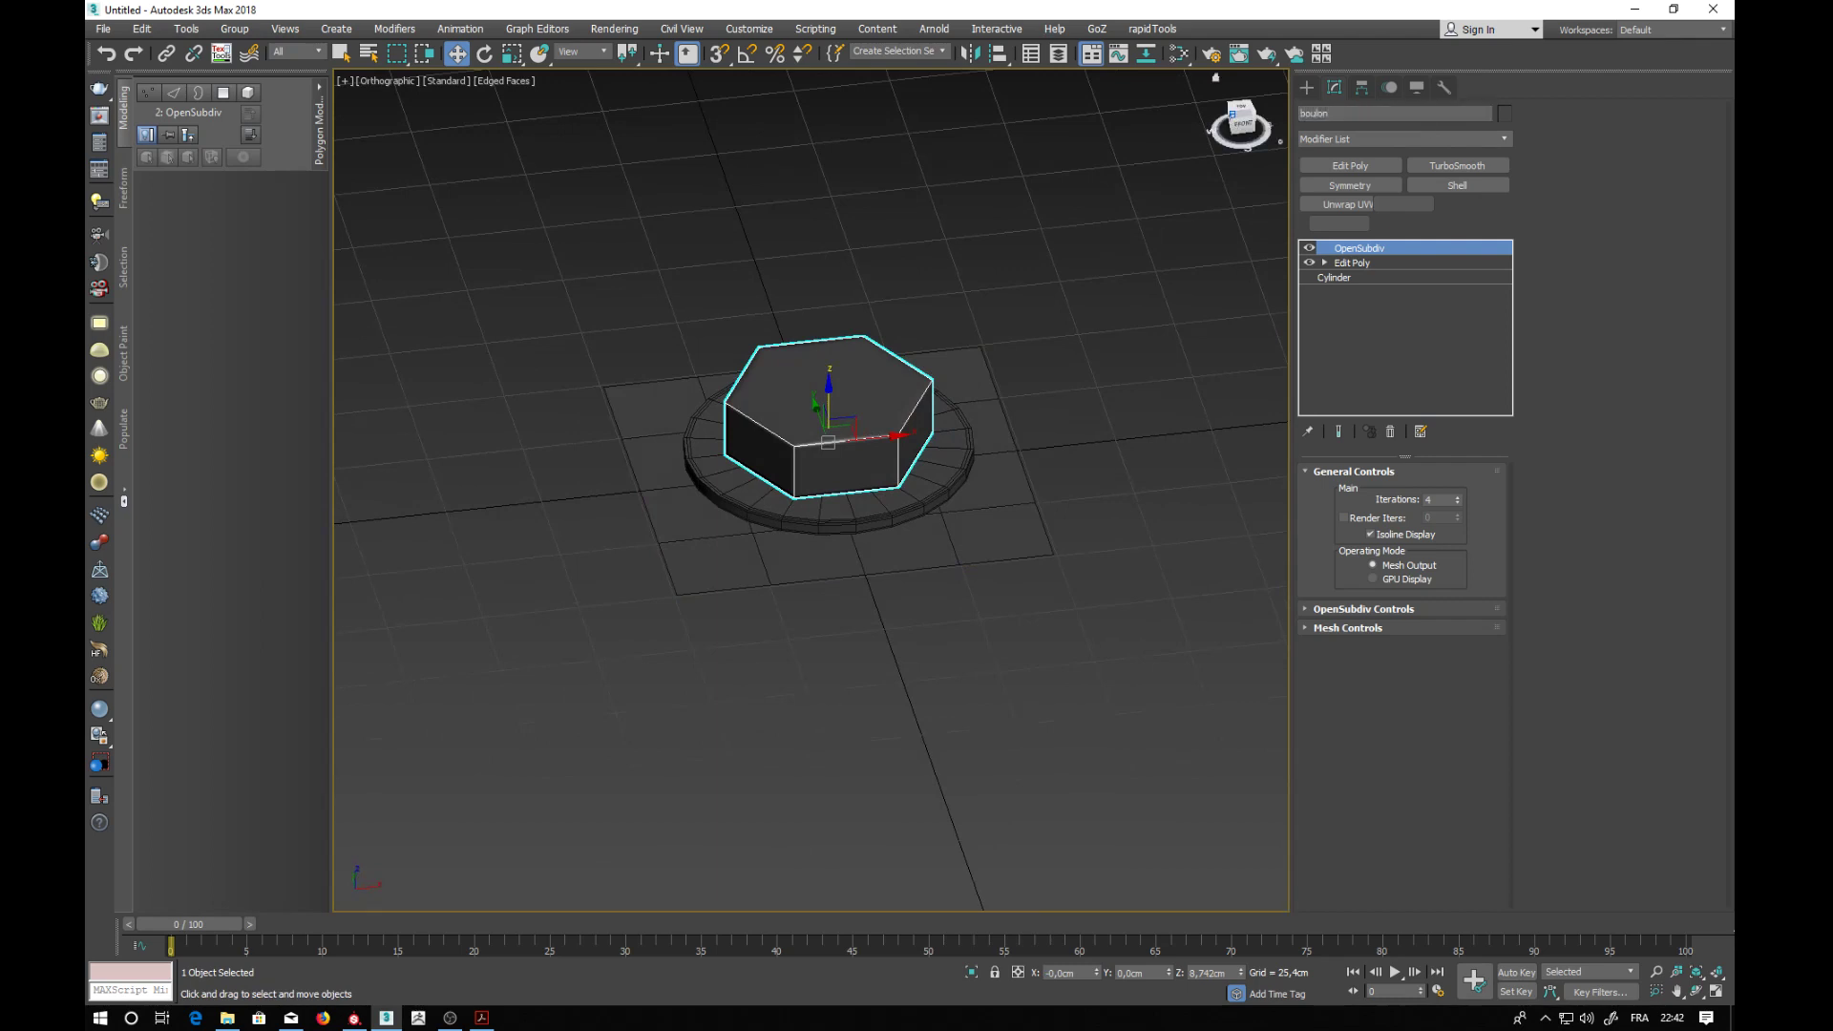
# - Rename the disc under the bolt head as rondelle
pyautogui.click(805, 504)
pyautogui.click(1359, 115)
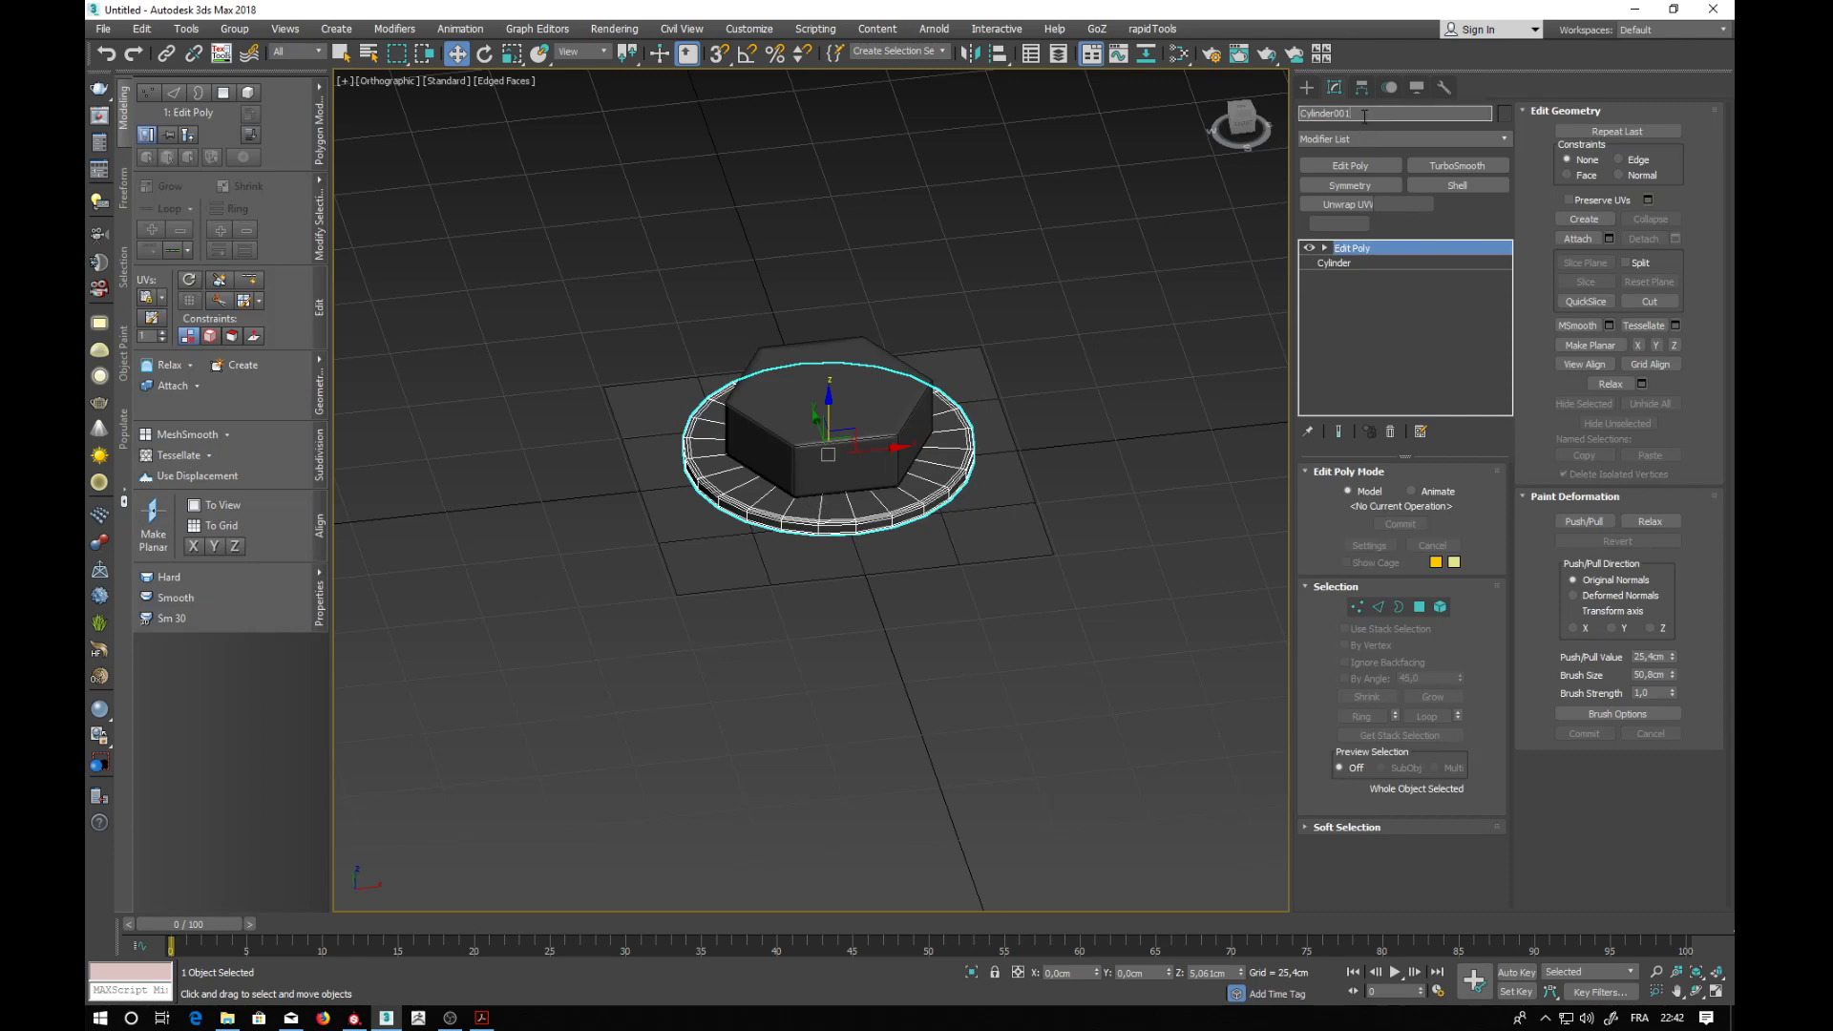
pyautogui.write('rondelle')
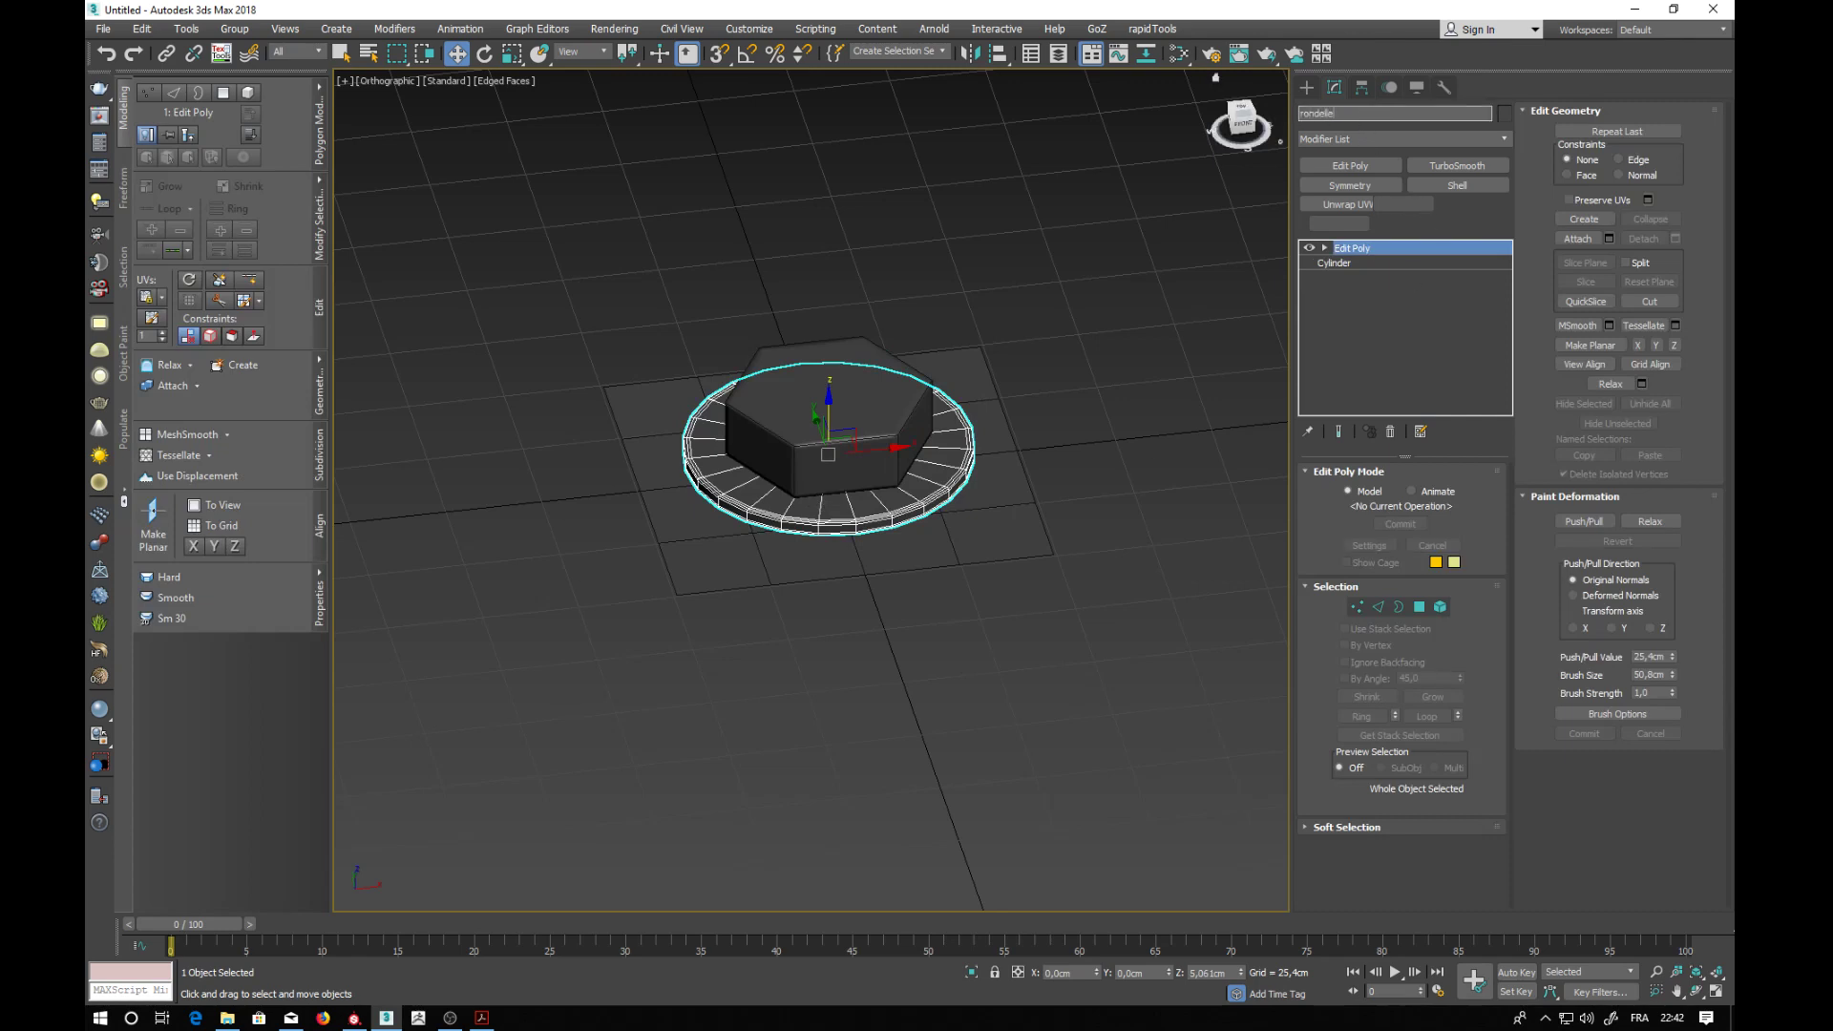
pyautogui.press('Return')
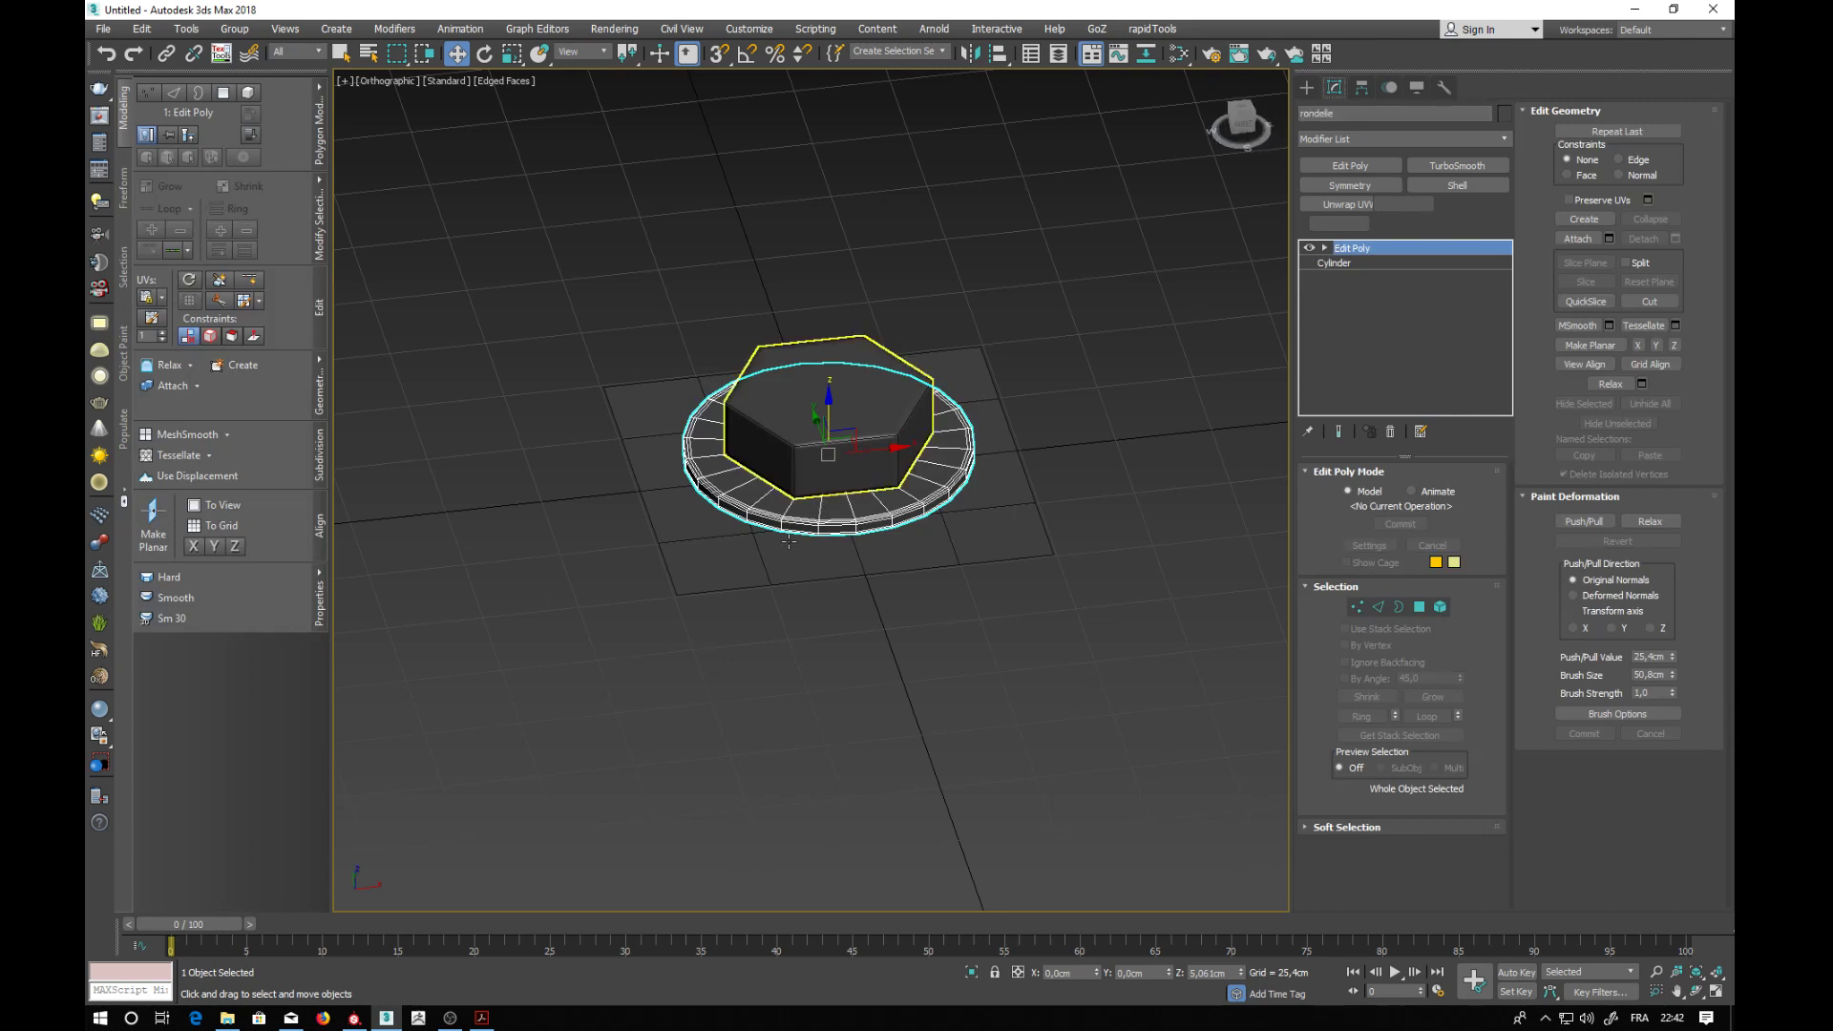
# - Extend the disc's bottom border outward by scaling out a new ring of flat faces that stays within the plane's edges
pyautogui.click(961, 377)
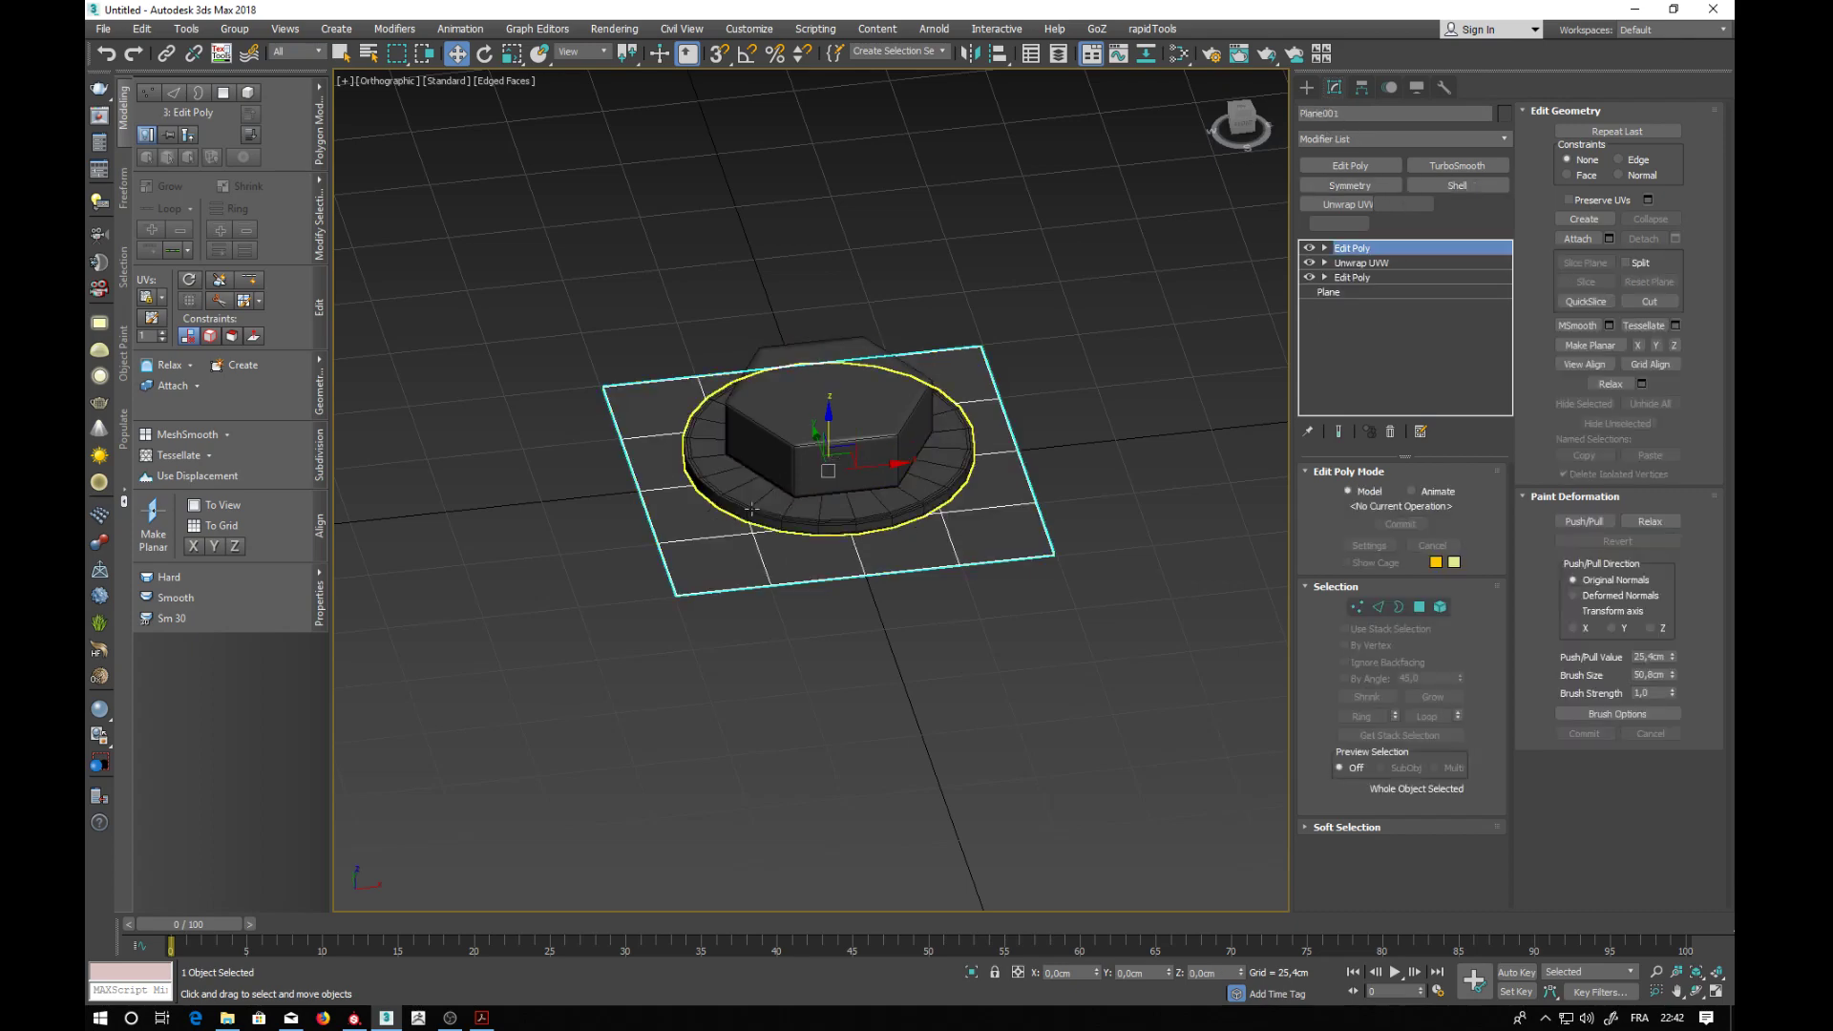
pyautogui.click(1171, 451)
pyautogui.click(823, 503)
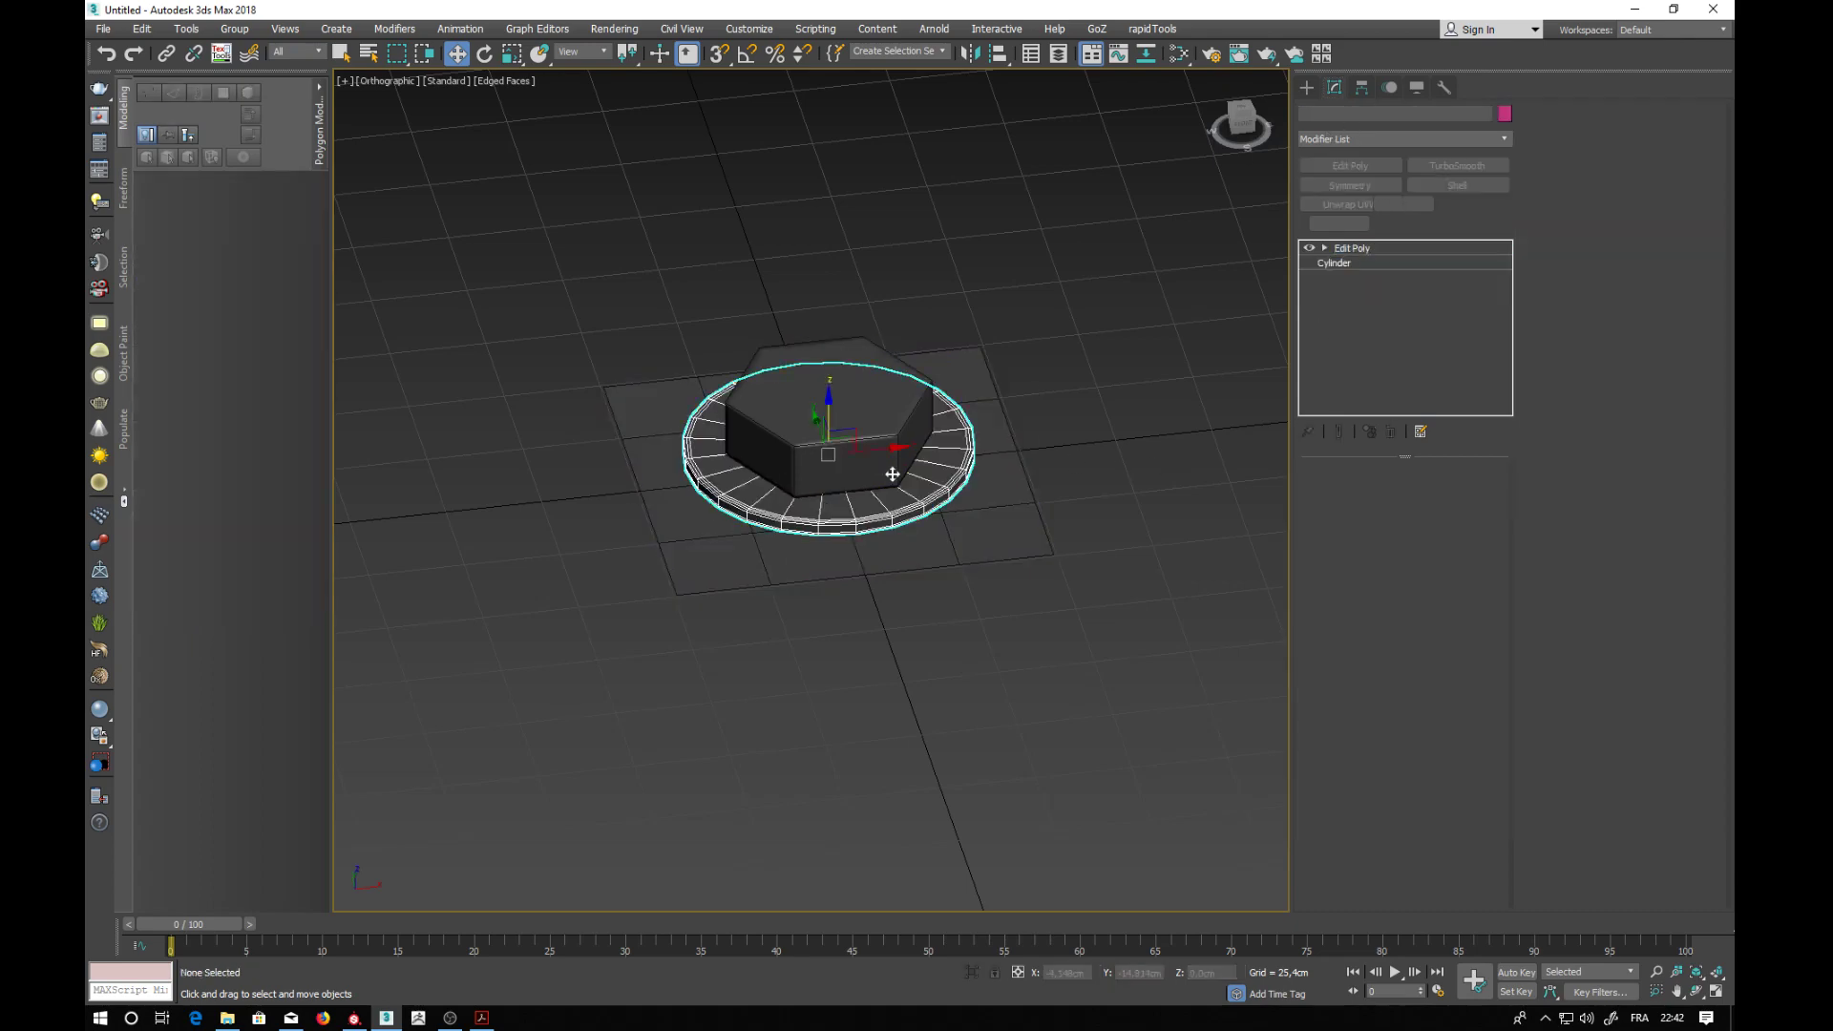
pyautogui.keyDown('alt'); pyautogui.moveTo(1056, 270); pyautogui.dragTo(948, 342, button='middle'); pyautogui.keyUp('alt')
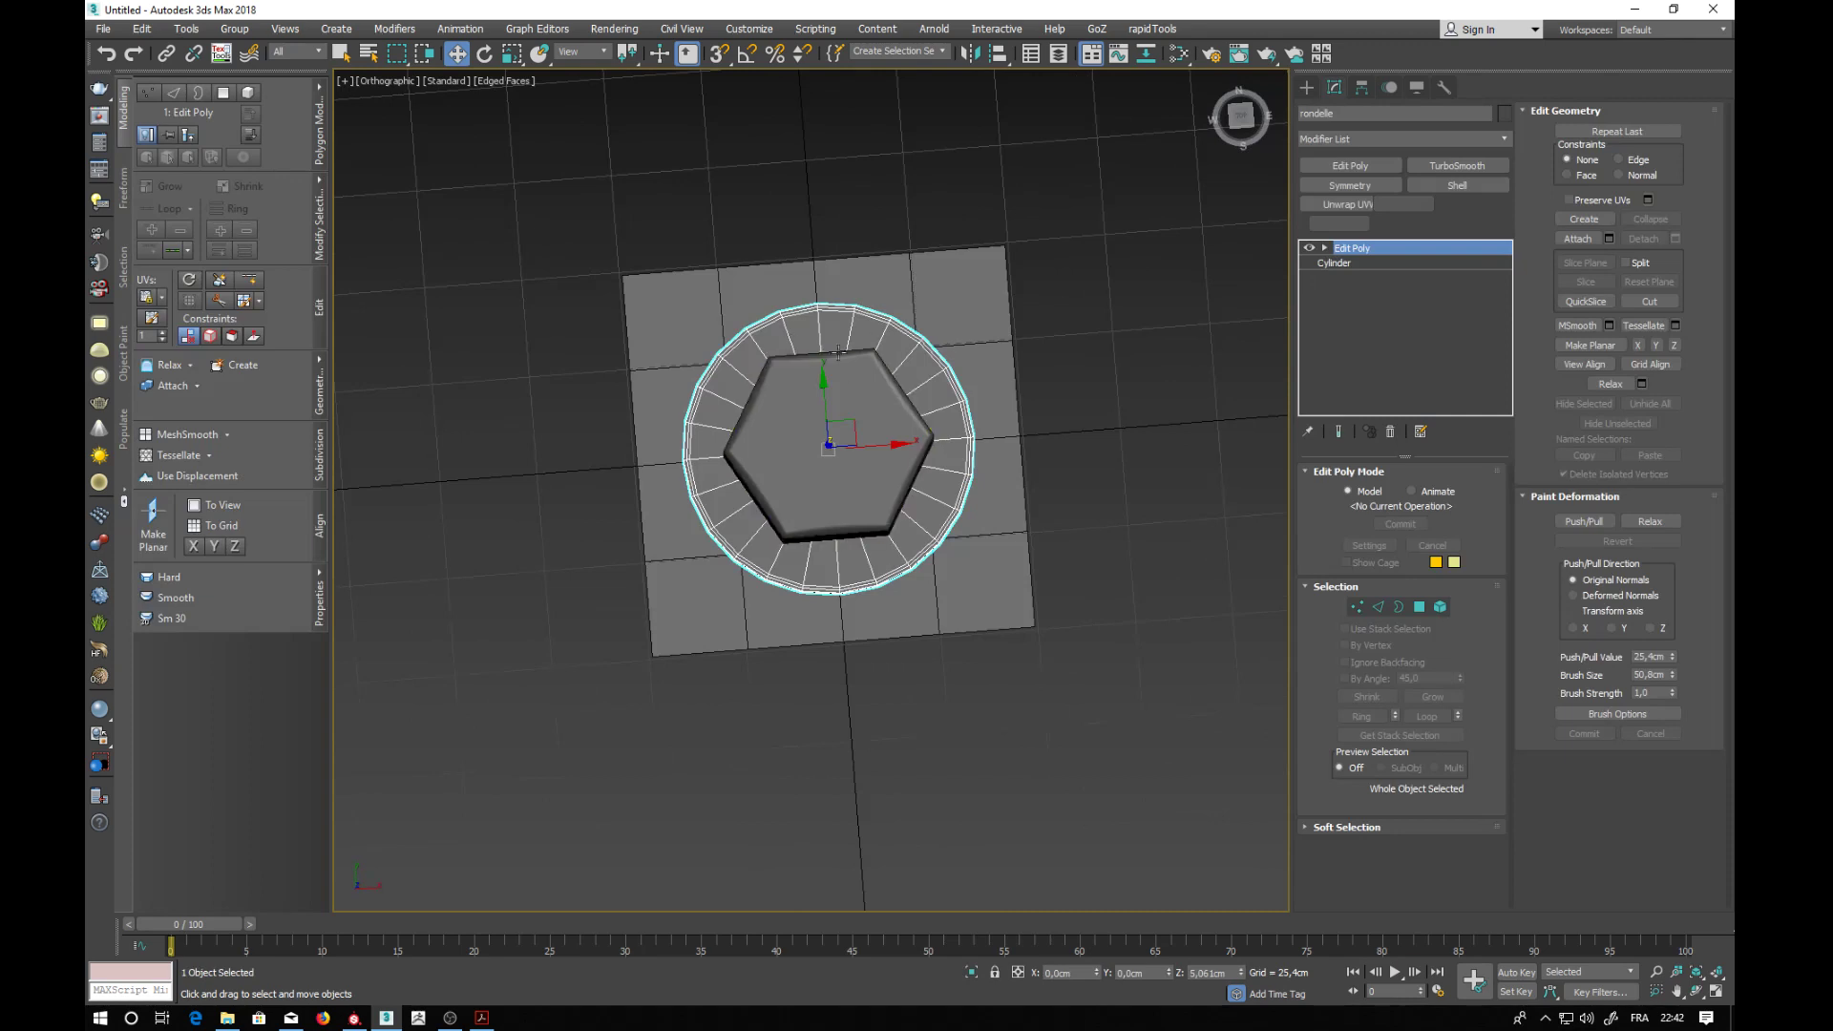
pyautogui.click(1240, 116)
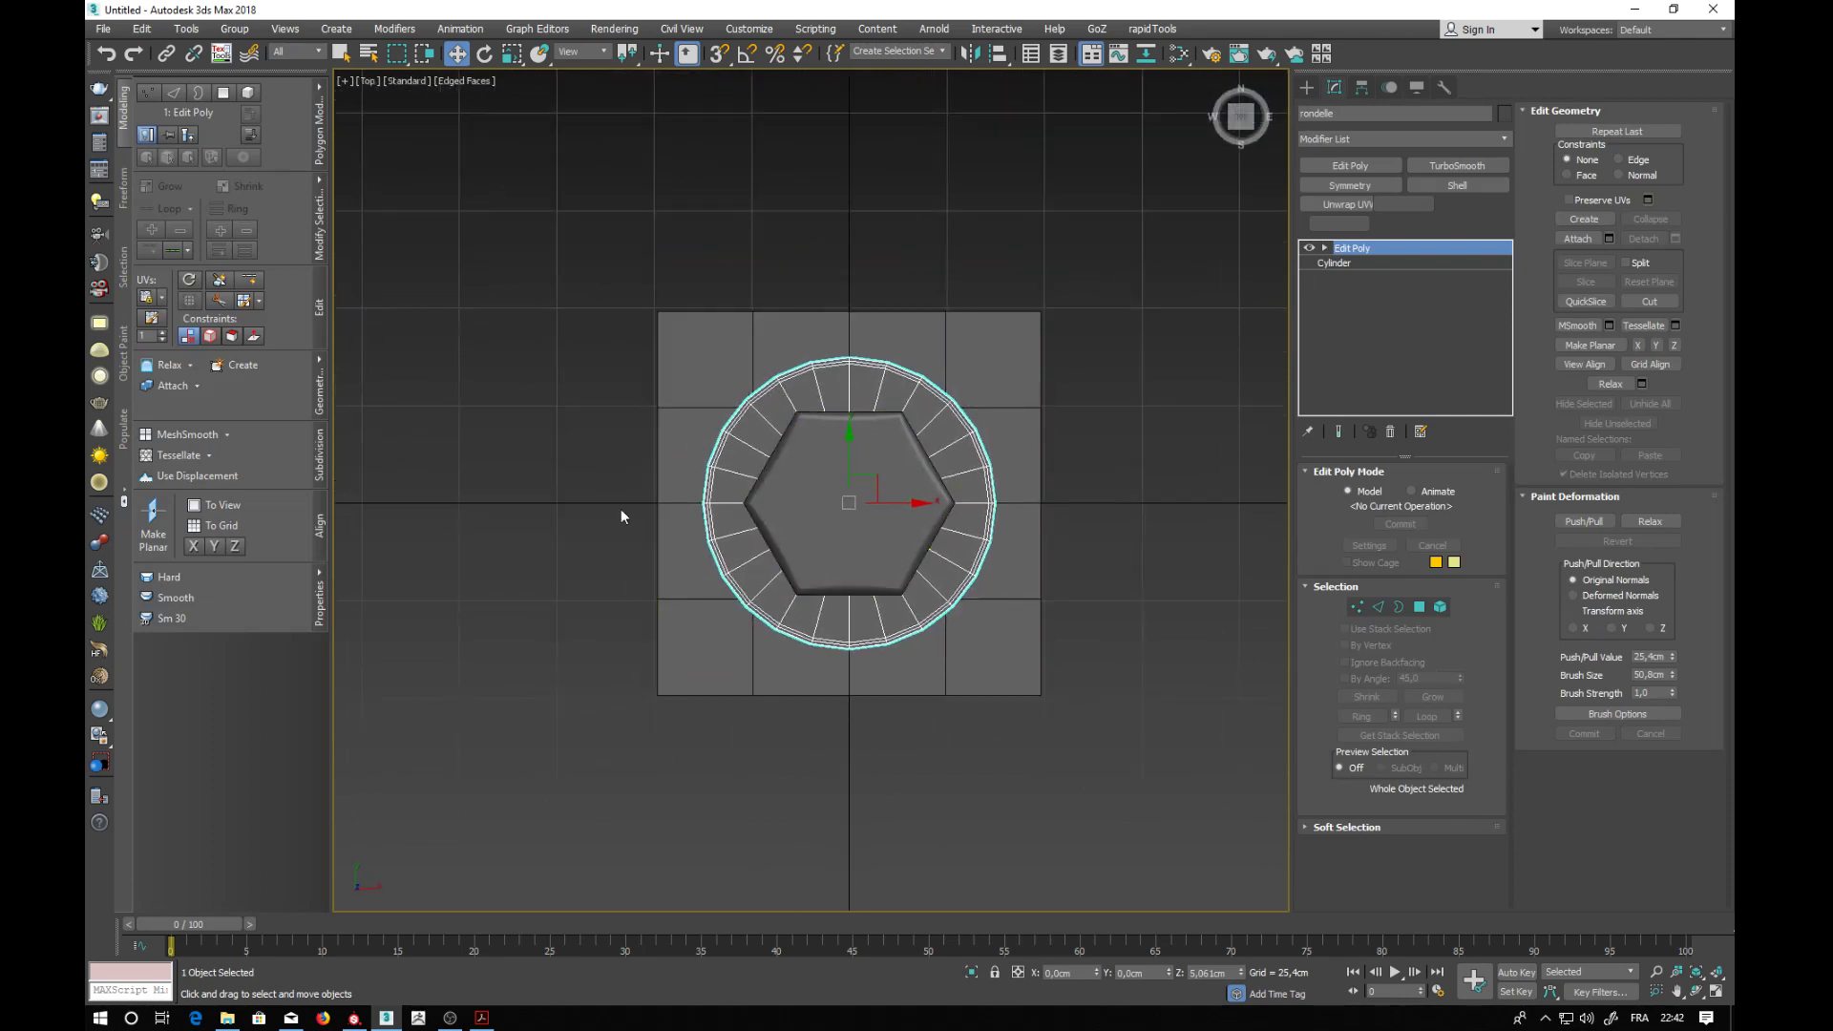
pyautogui.scroll(2, 770, 469)
pyautogui.keyDown('alt'); pyautogui.moveTo(771, 468); pyautogui.dragTo(809, 355, button='middle'); pyautogui.keyUp('alt')
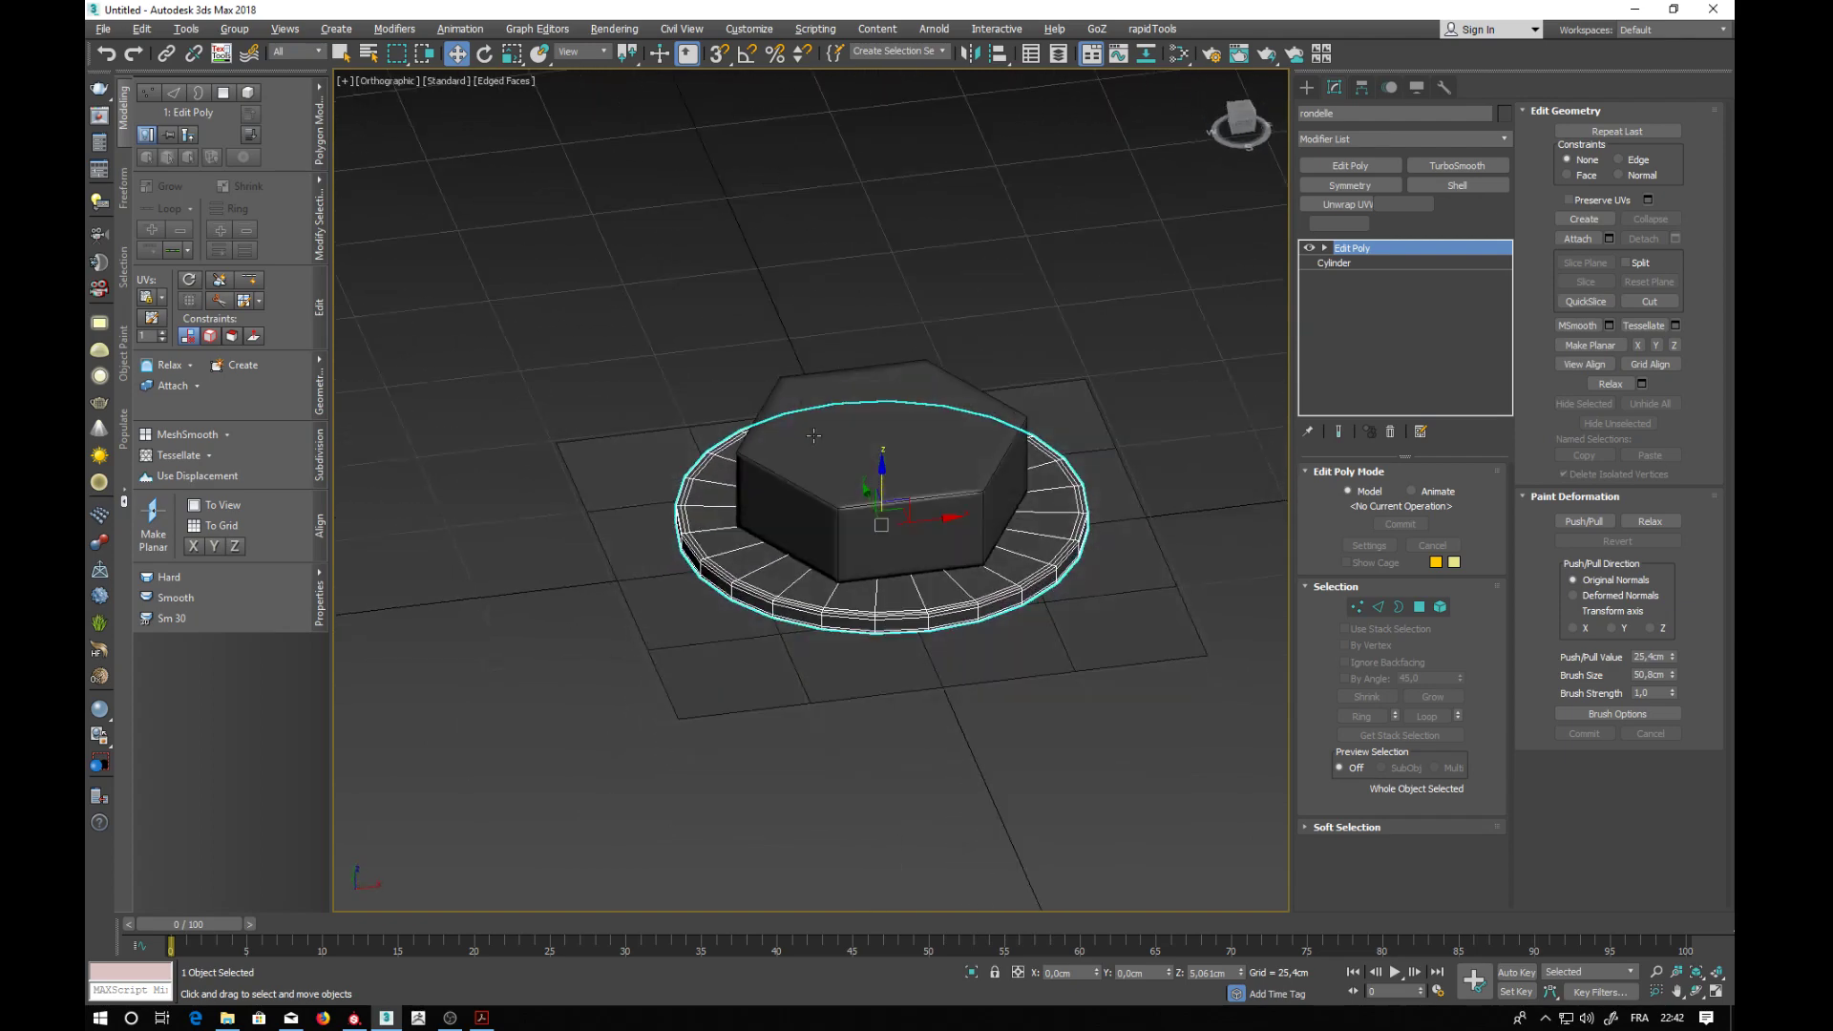
pyautogui.click(1398, 606)
pyautogui.click(844, 624)
pyautogui.scroll(3, 843, 624)
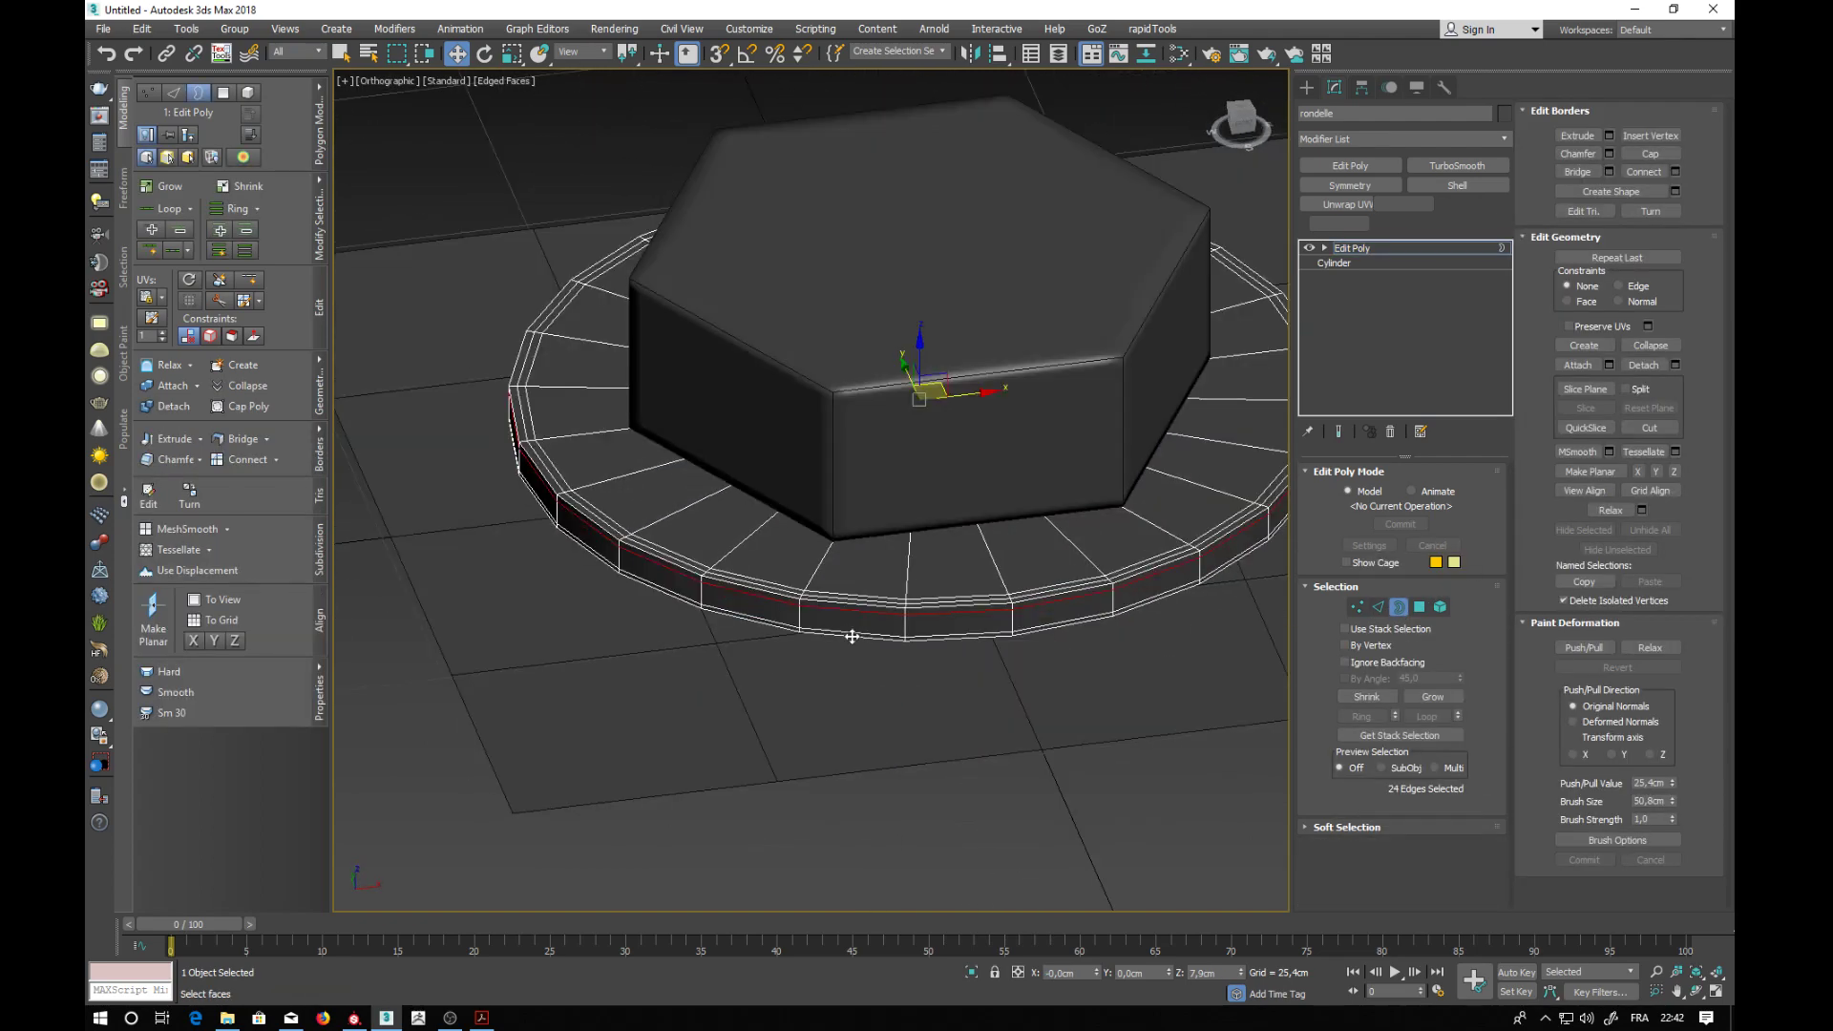
pyautogui.click(851, 636)
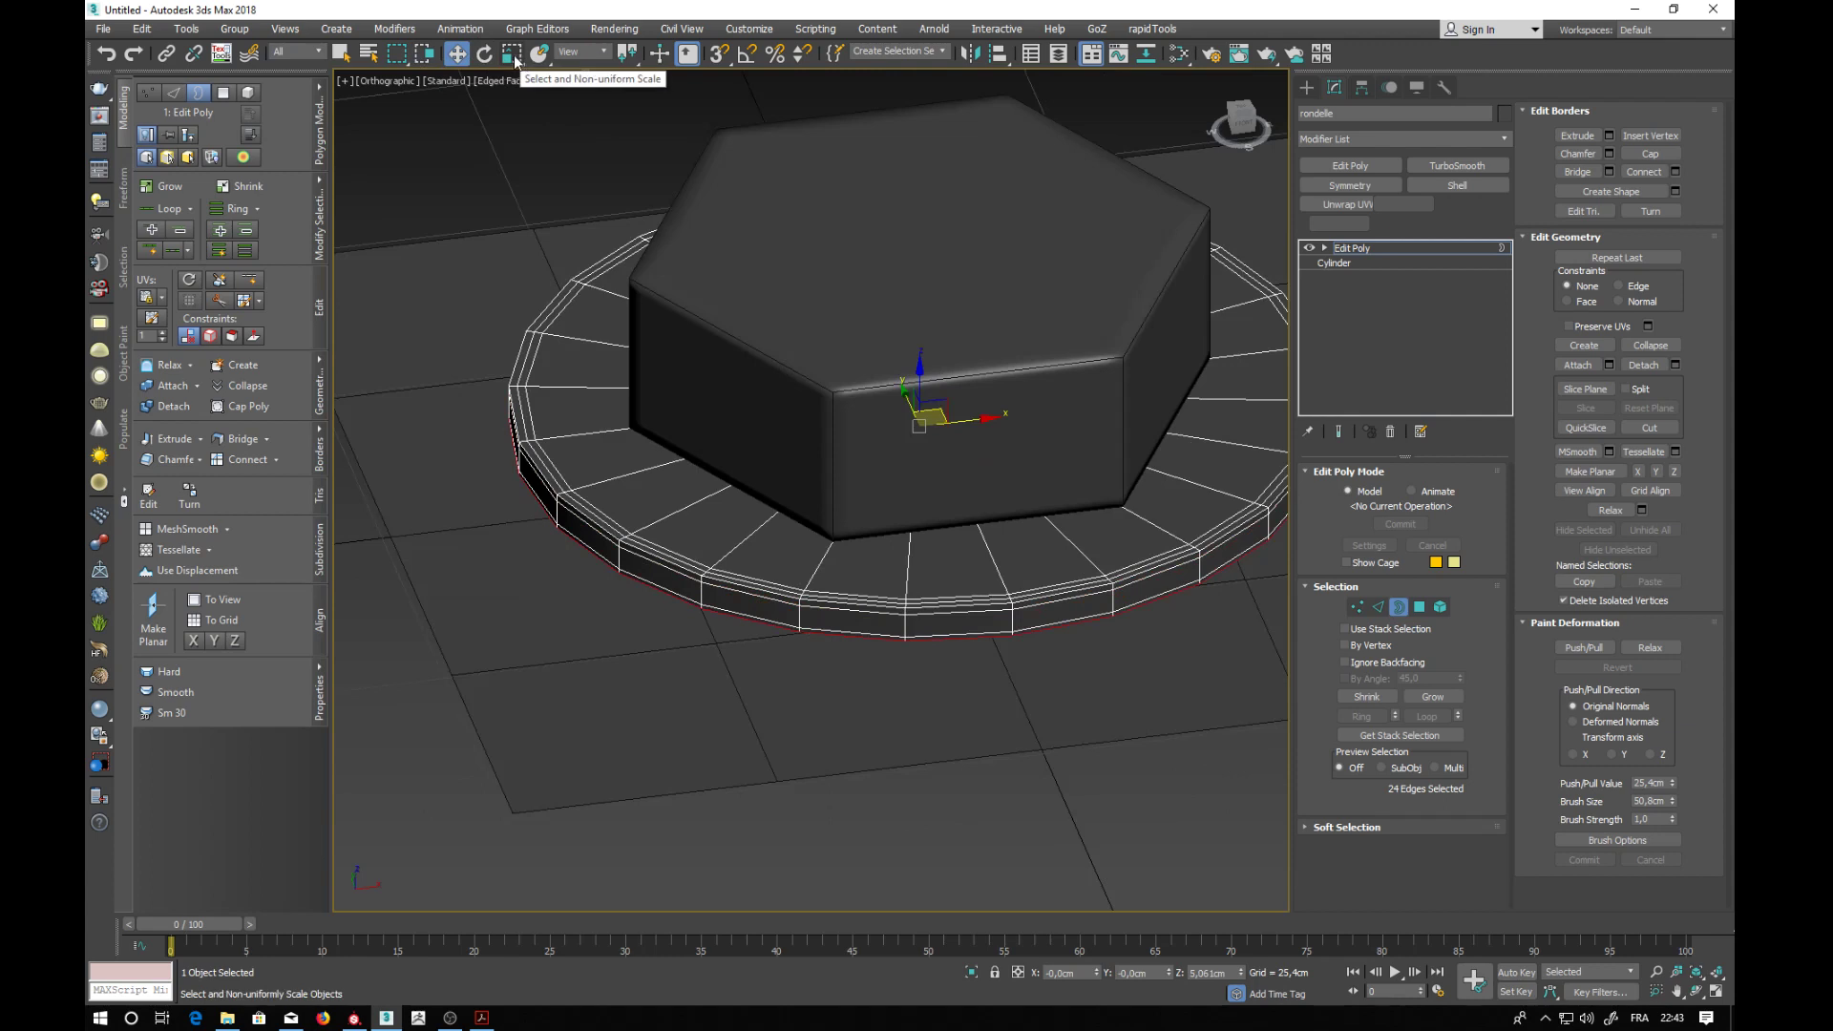
pyautogui.moveTo(516, 61); pyautogui.dragTo(522, 82)
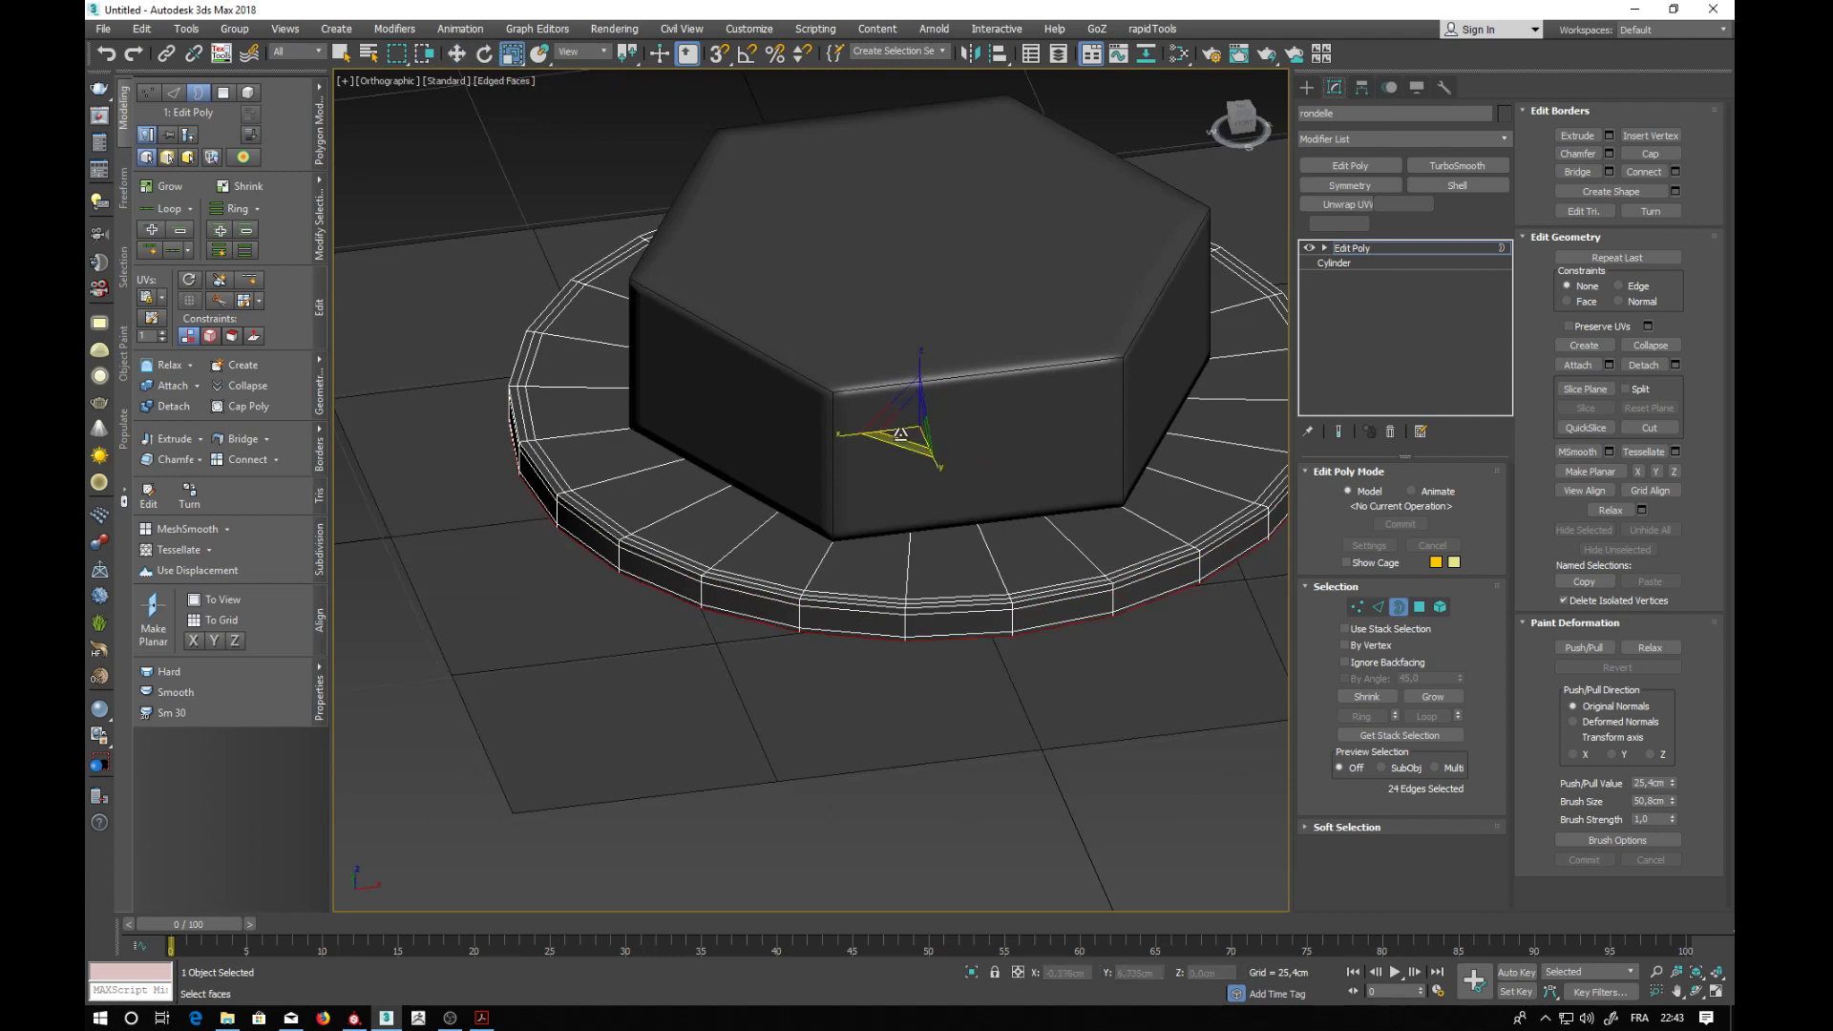
pyautogui.moveTo(899, 435)
pyautogui.mouseDown()
pyautogui.moveTo(914, 406)
pyautogui.moveTo(880, 454)
pyautogui.mouseUp()
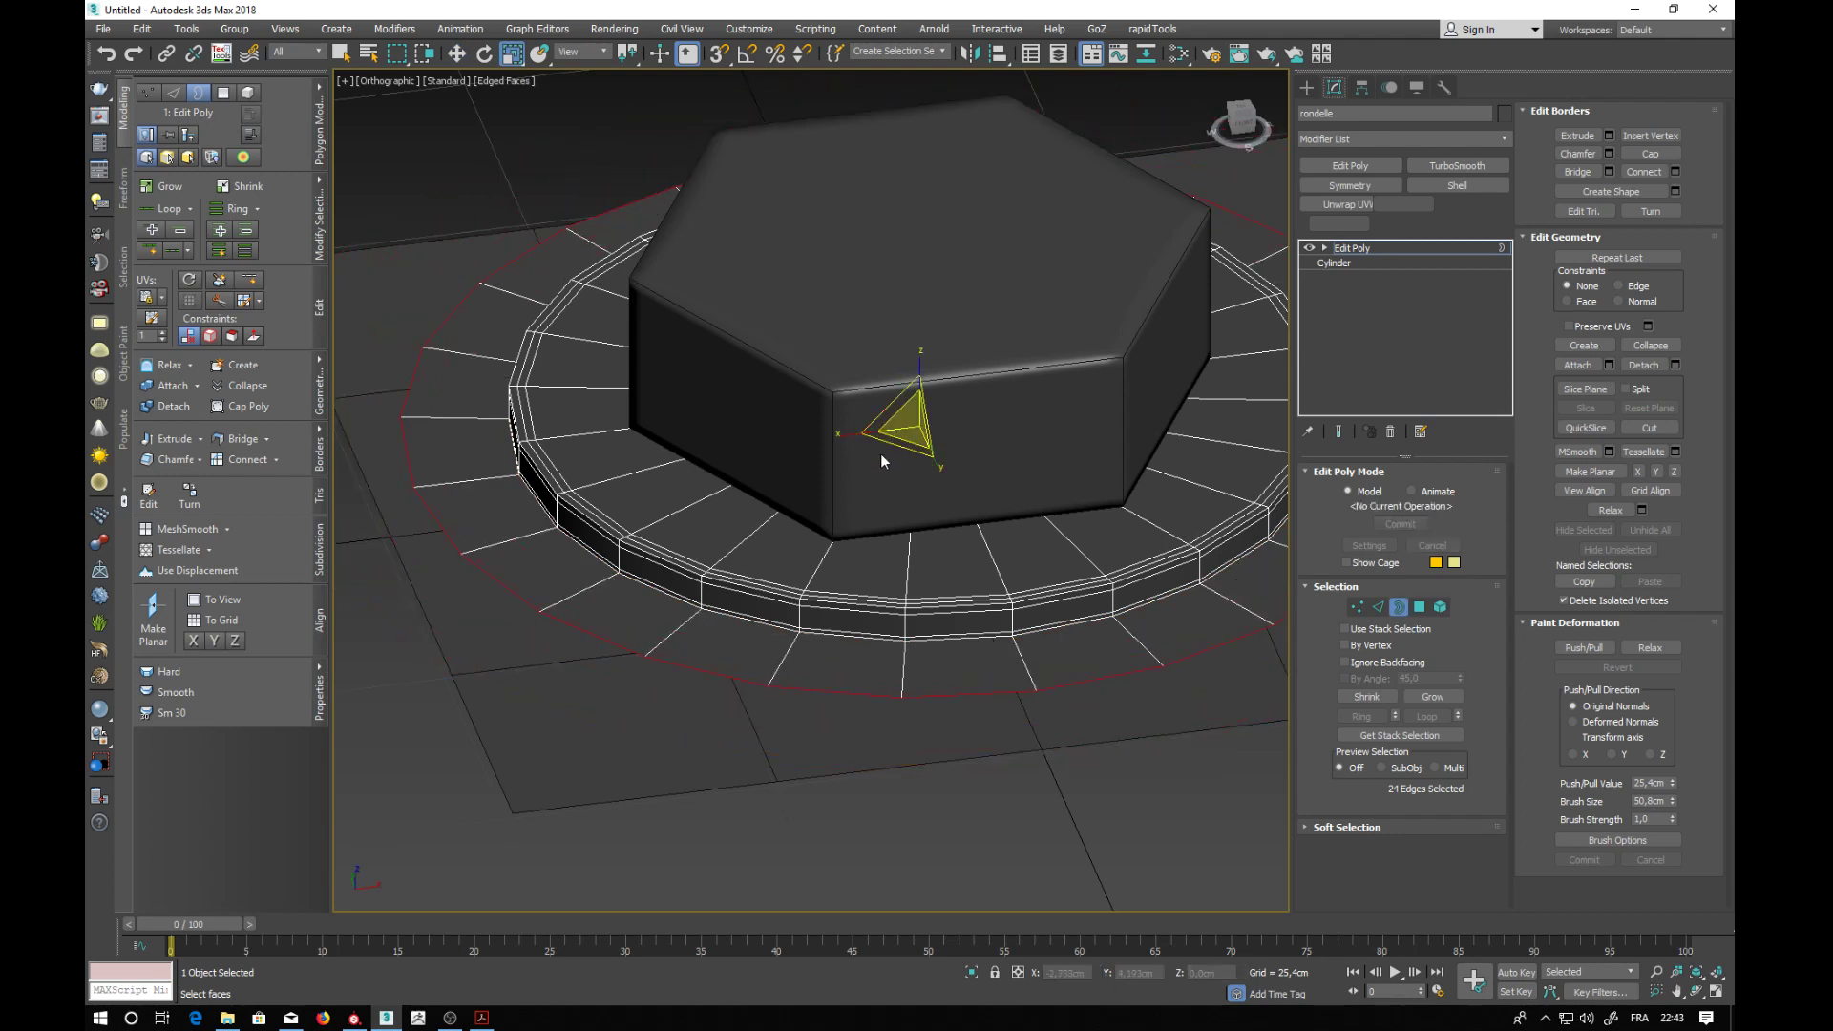
# - Insert an edge loop with SwiftLoop on the disc's new outer ring, close to the base of its vertical wall
pyautogui.scroll(2, 1020, 601)
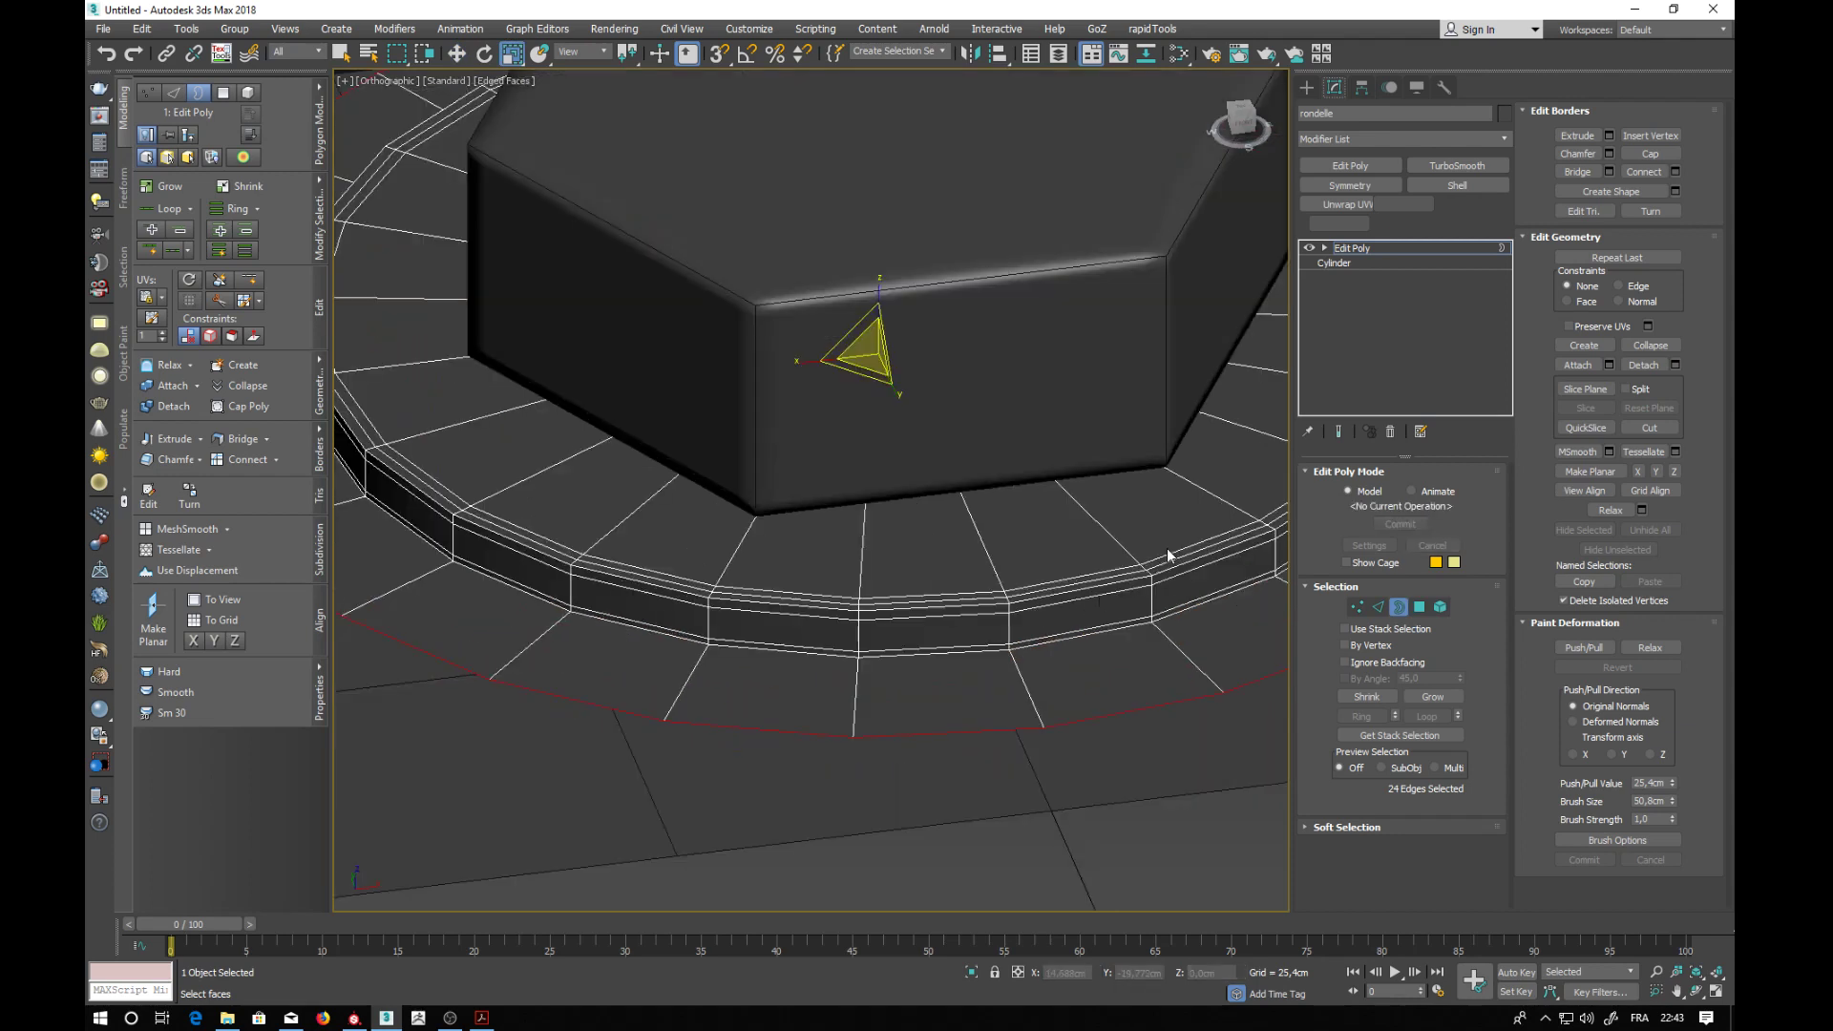
pyautogui.keyDown('alt'); pyautogui.moveTo(1033, 532); pyautogui.dragTo(1190, 541, button='middle'); pyautogui.keyUp('alt')
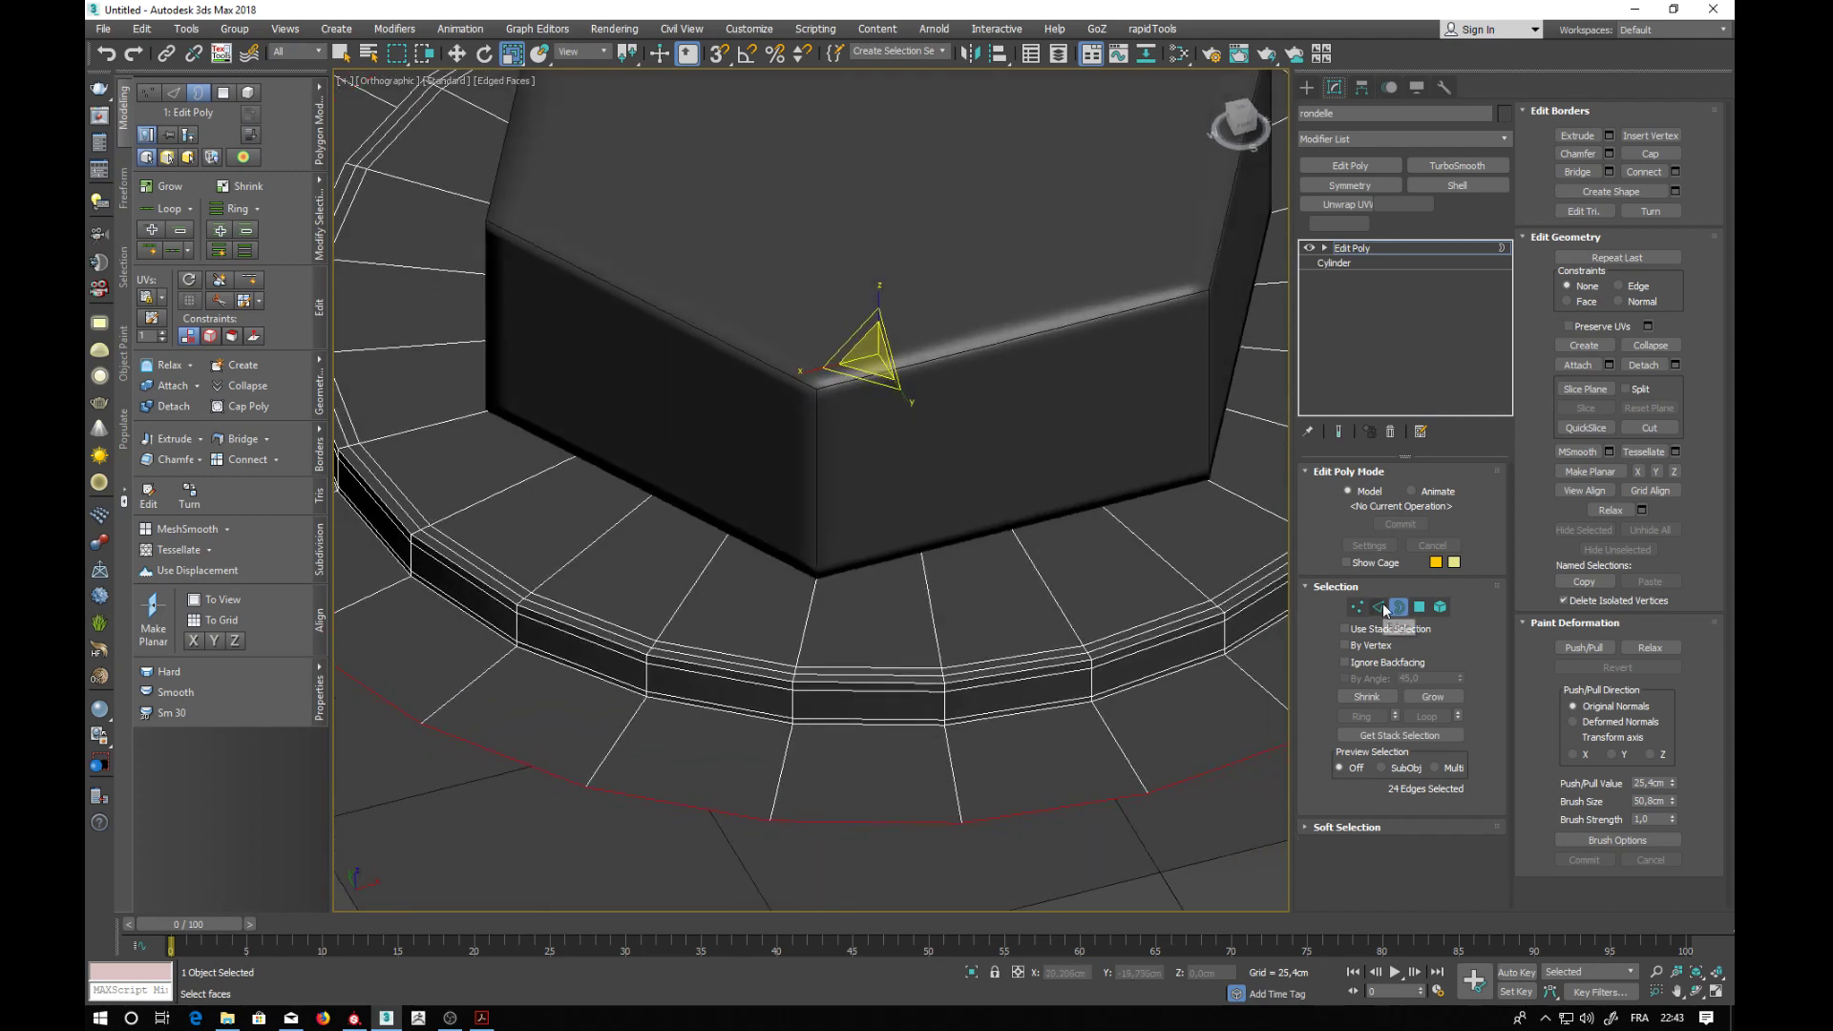
pyautogui.click(457, 53)
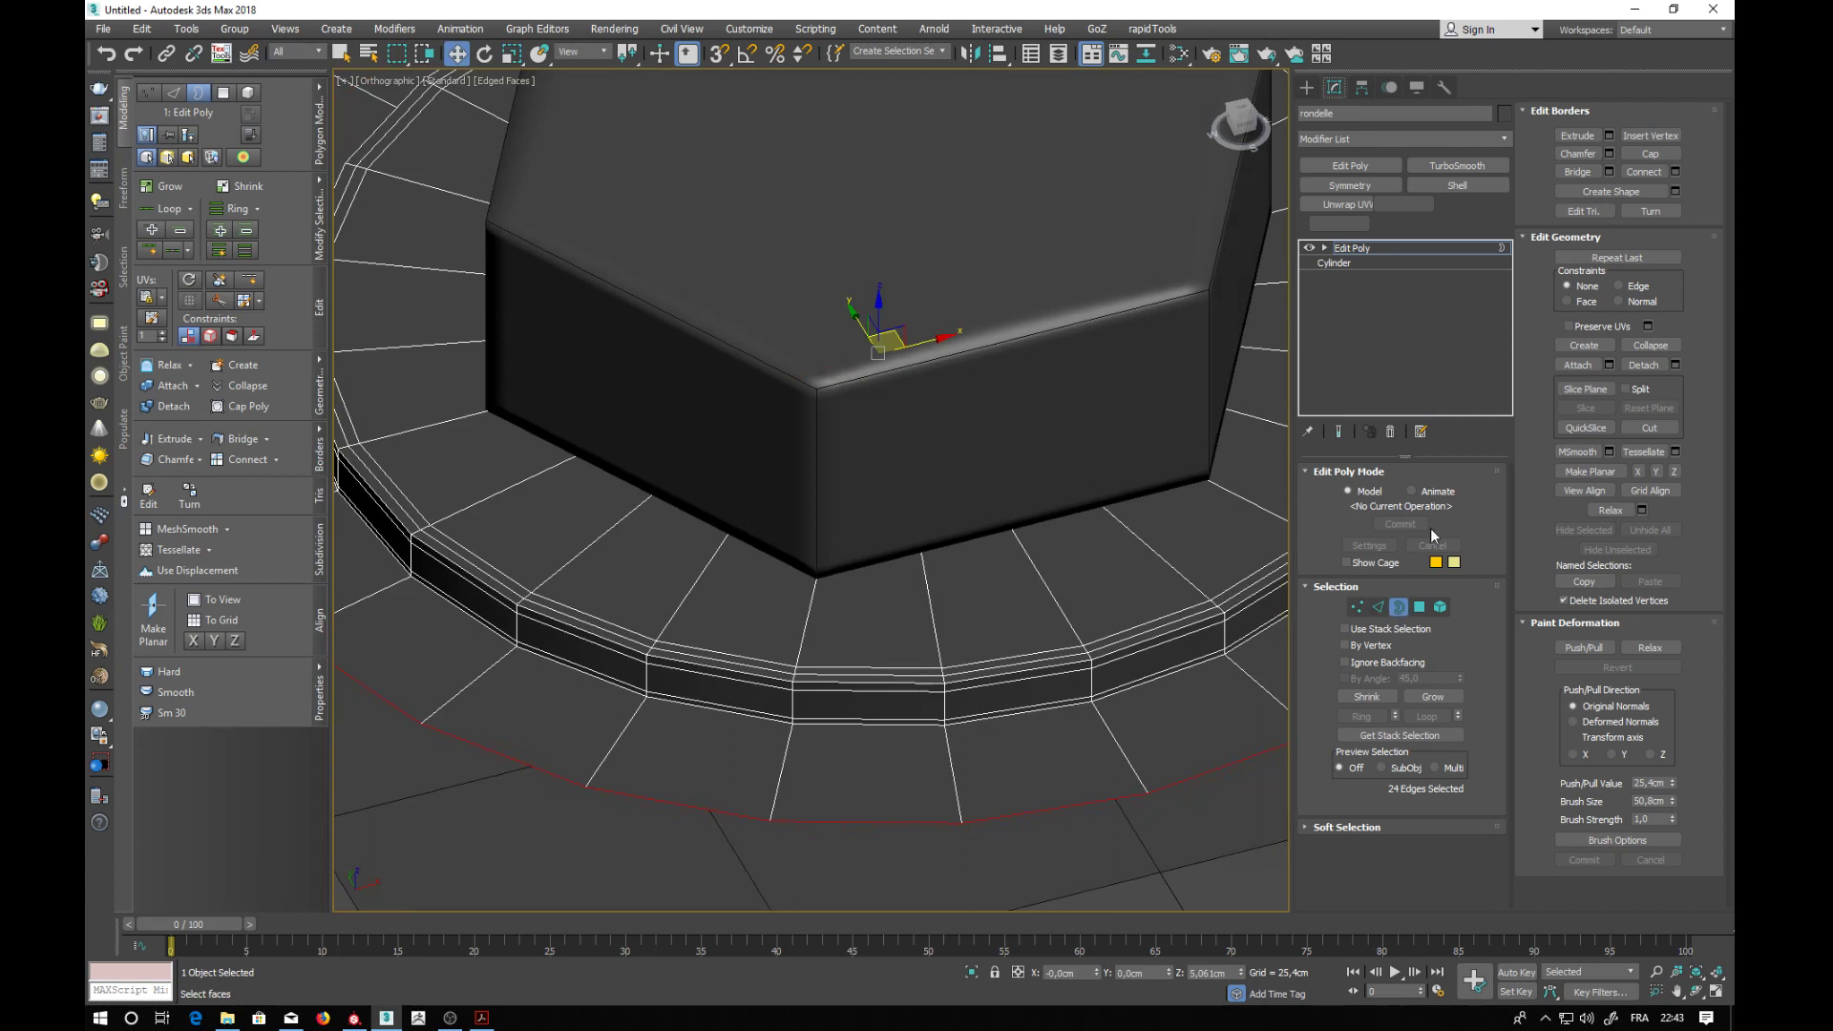
pyautogui.click(251, 283)
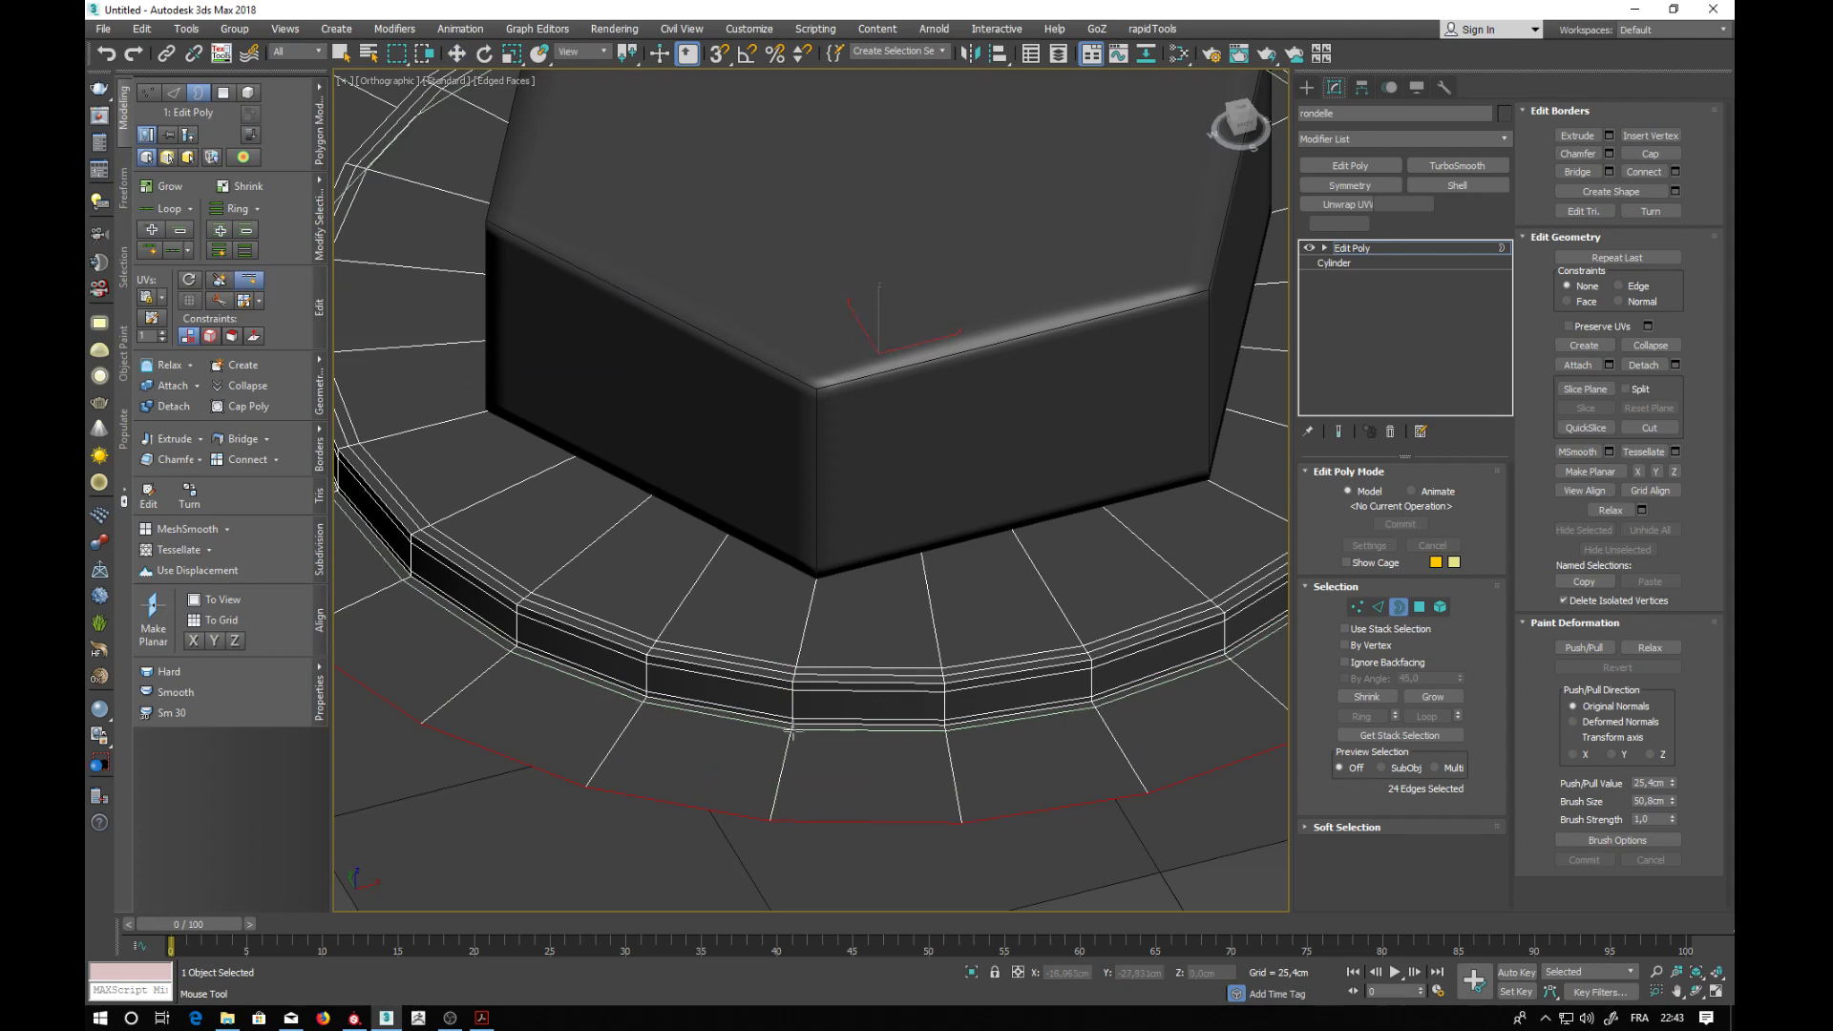
pyautogui.click(791, 731)
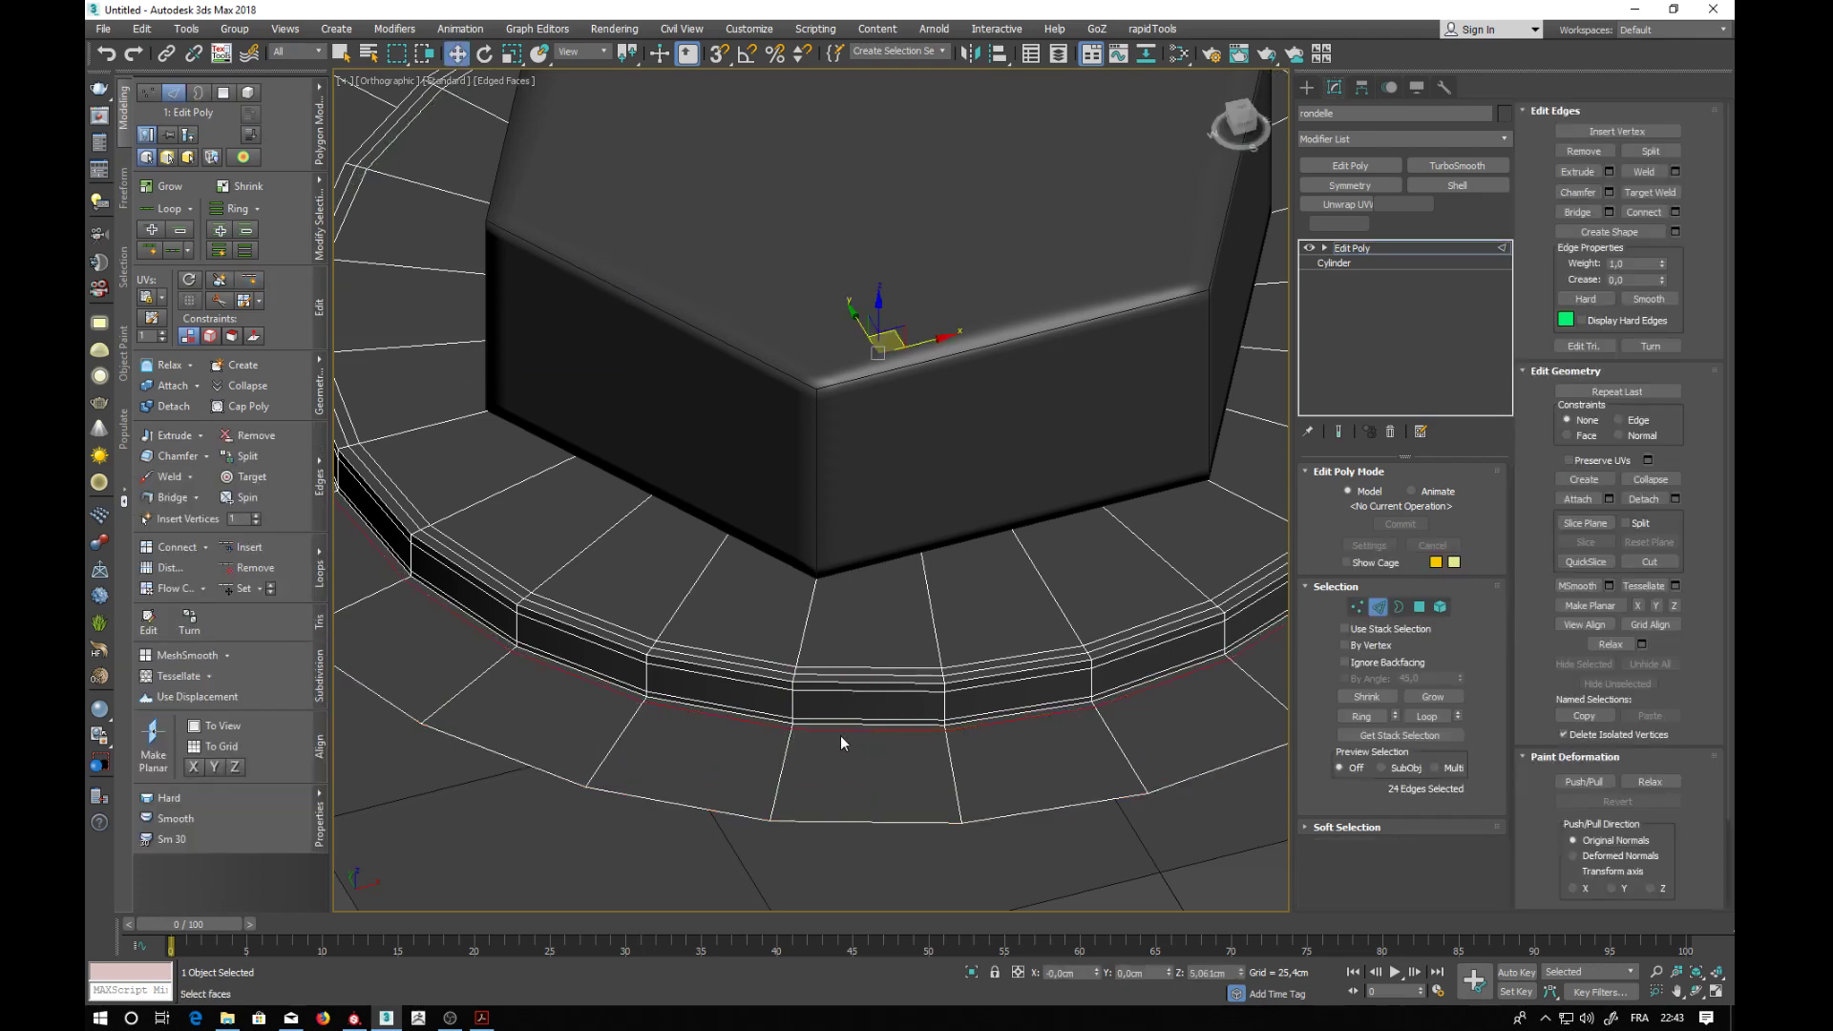
# - Apply a TurboSmooth modifier to the disc with 2 iterations and Isoline Display on
pyautogui.keyDown('alt'); pyautogui.moveTo(839, 735); pyautogui.dragTo(754, 628, button='middle'); pyautogui.keyUp('alt')
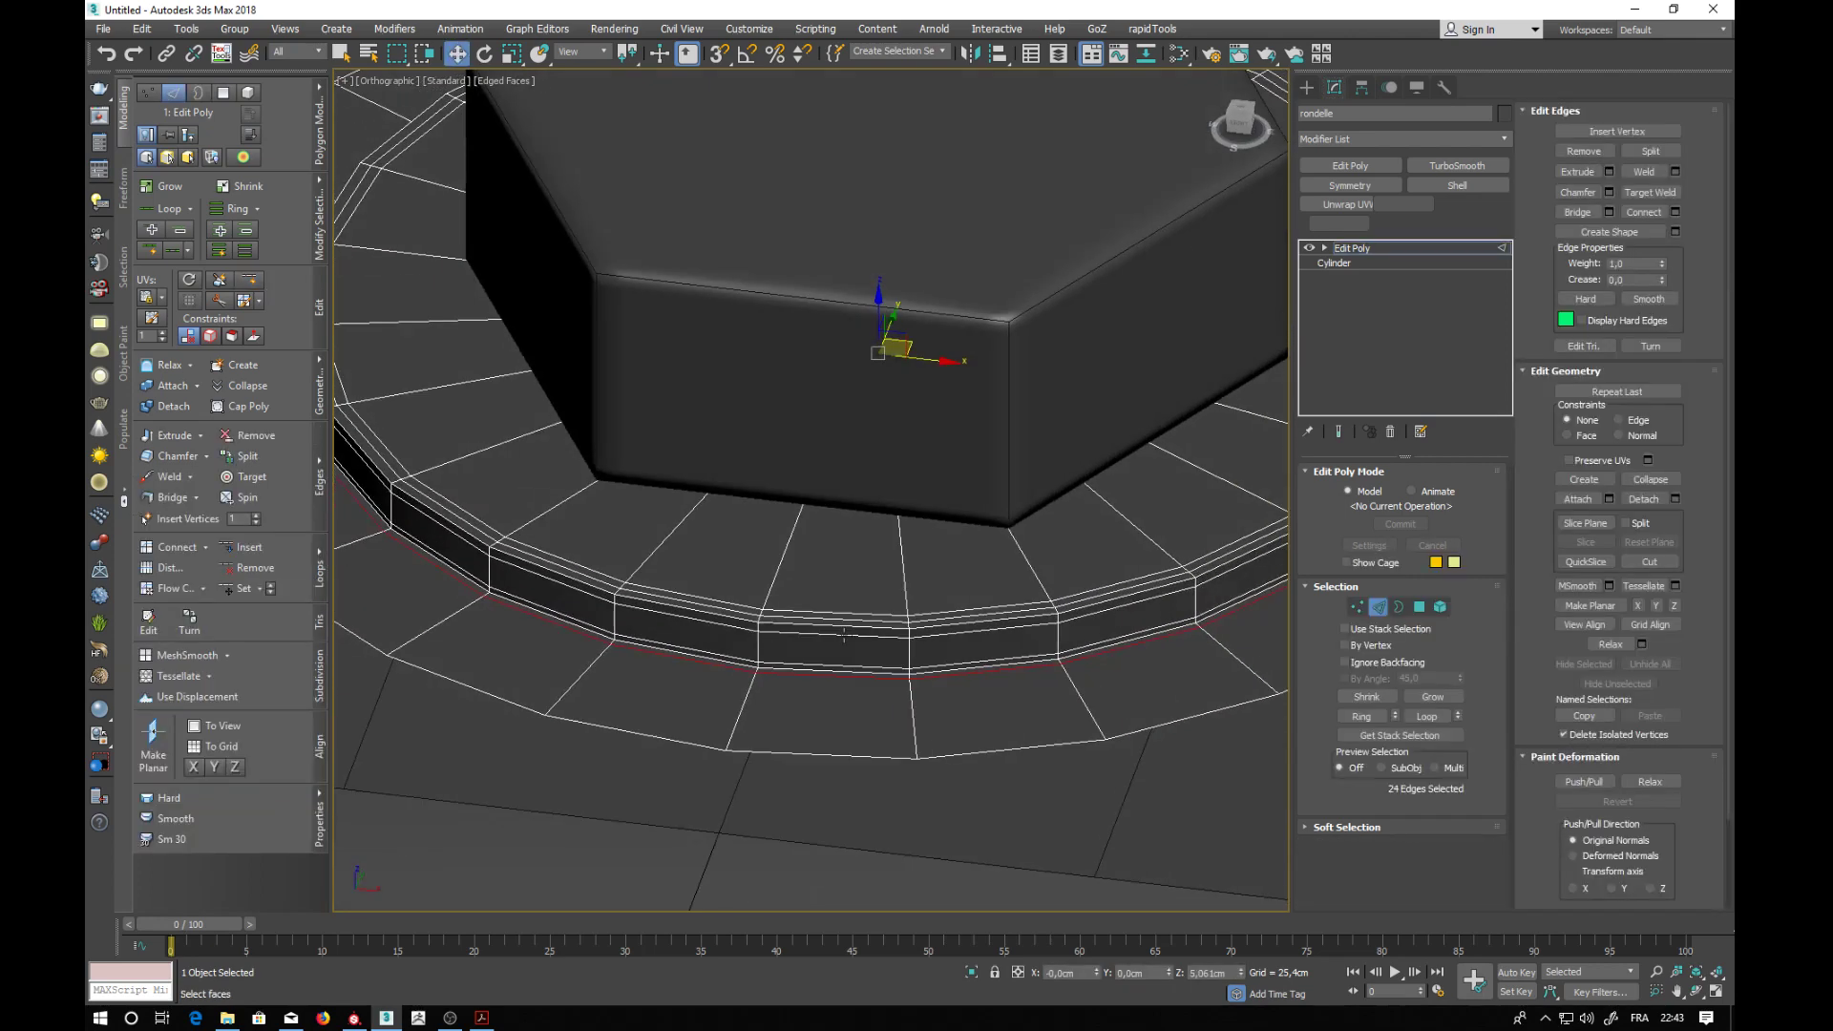
pyautogui.scroll(-5, 844, 635)
pyautogui.keyDown('alt'); pyautogui.moveTo(873, 604); pyautogui.dragTo(915, 677, button='middle'); pyautogui.keyUp('alt')
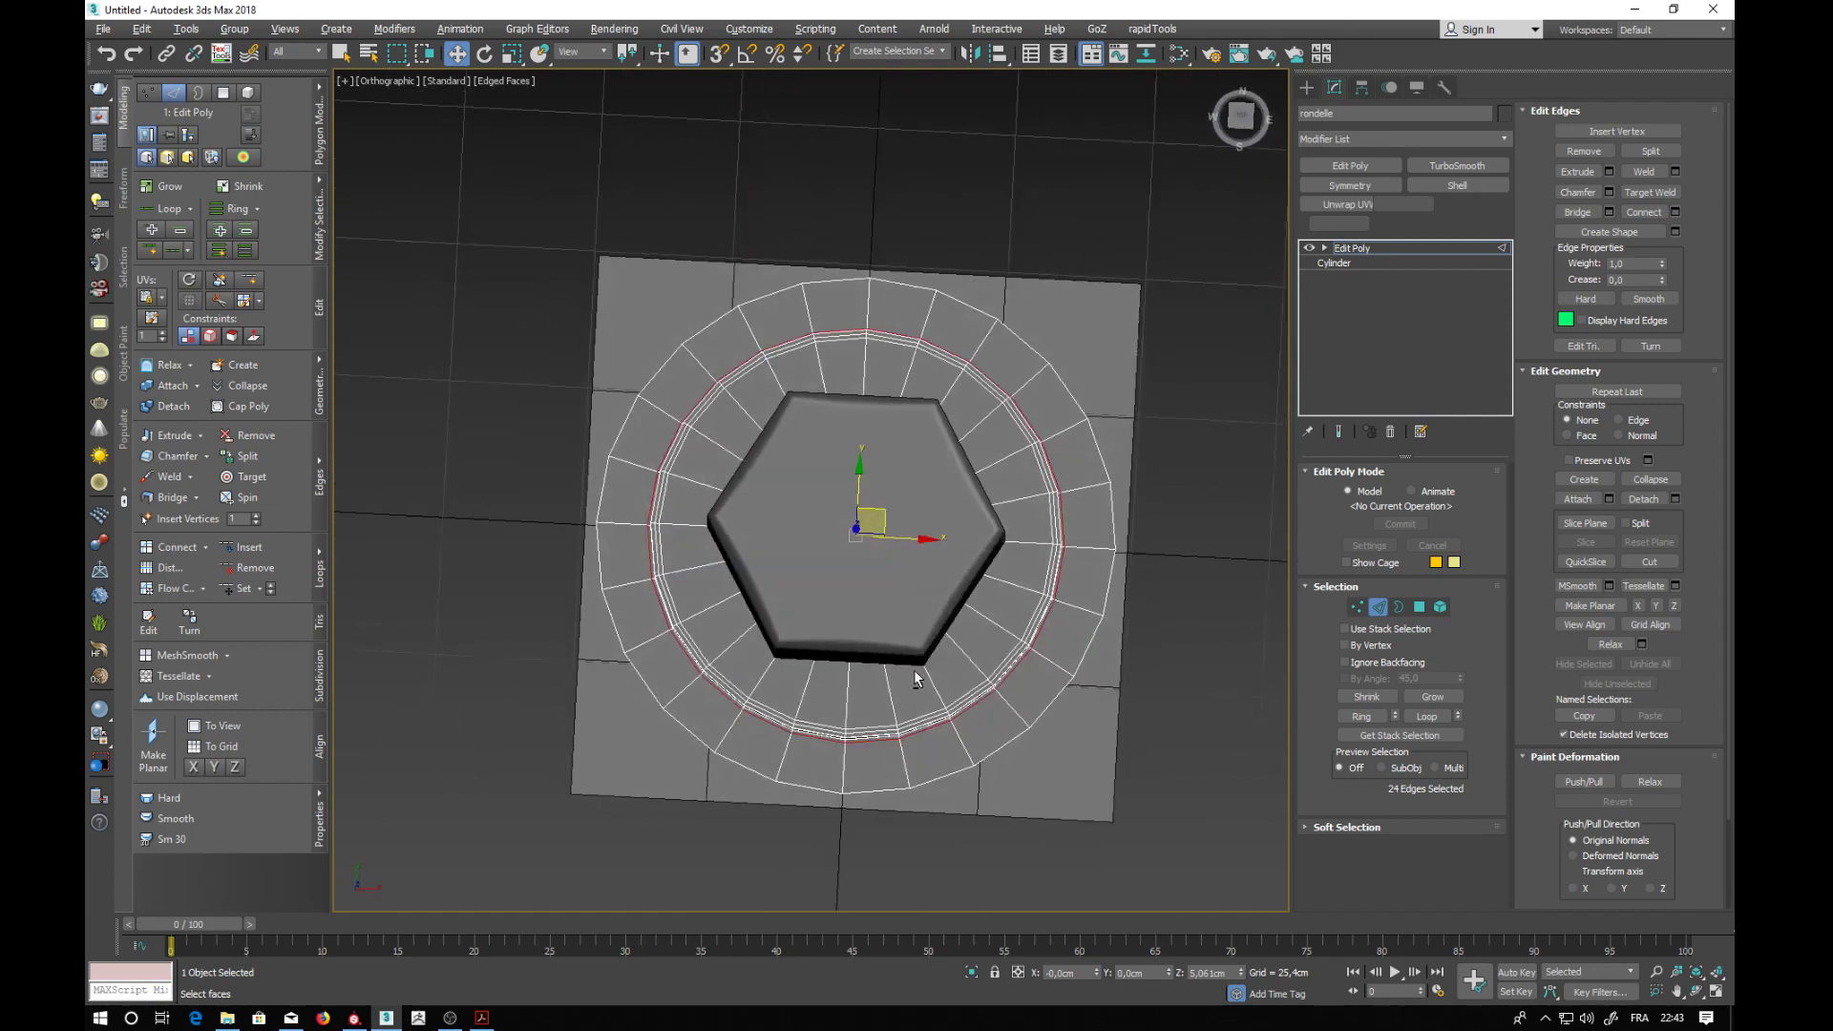
pyautogui.click(1240, 115)
pyautogui.moveTo(1171, 379); pyautogui.dragTo(1152, 410, button='middle')
pyautogui.keyDown('alt'); pyautogui.moveTo(1049, 466); pyautogui.dragTo(1047, 462, button='middle'); pyautogui.keyUp('alt')
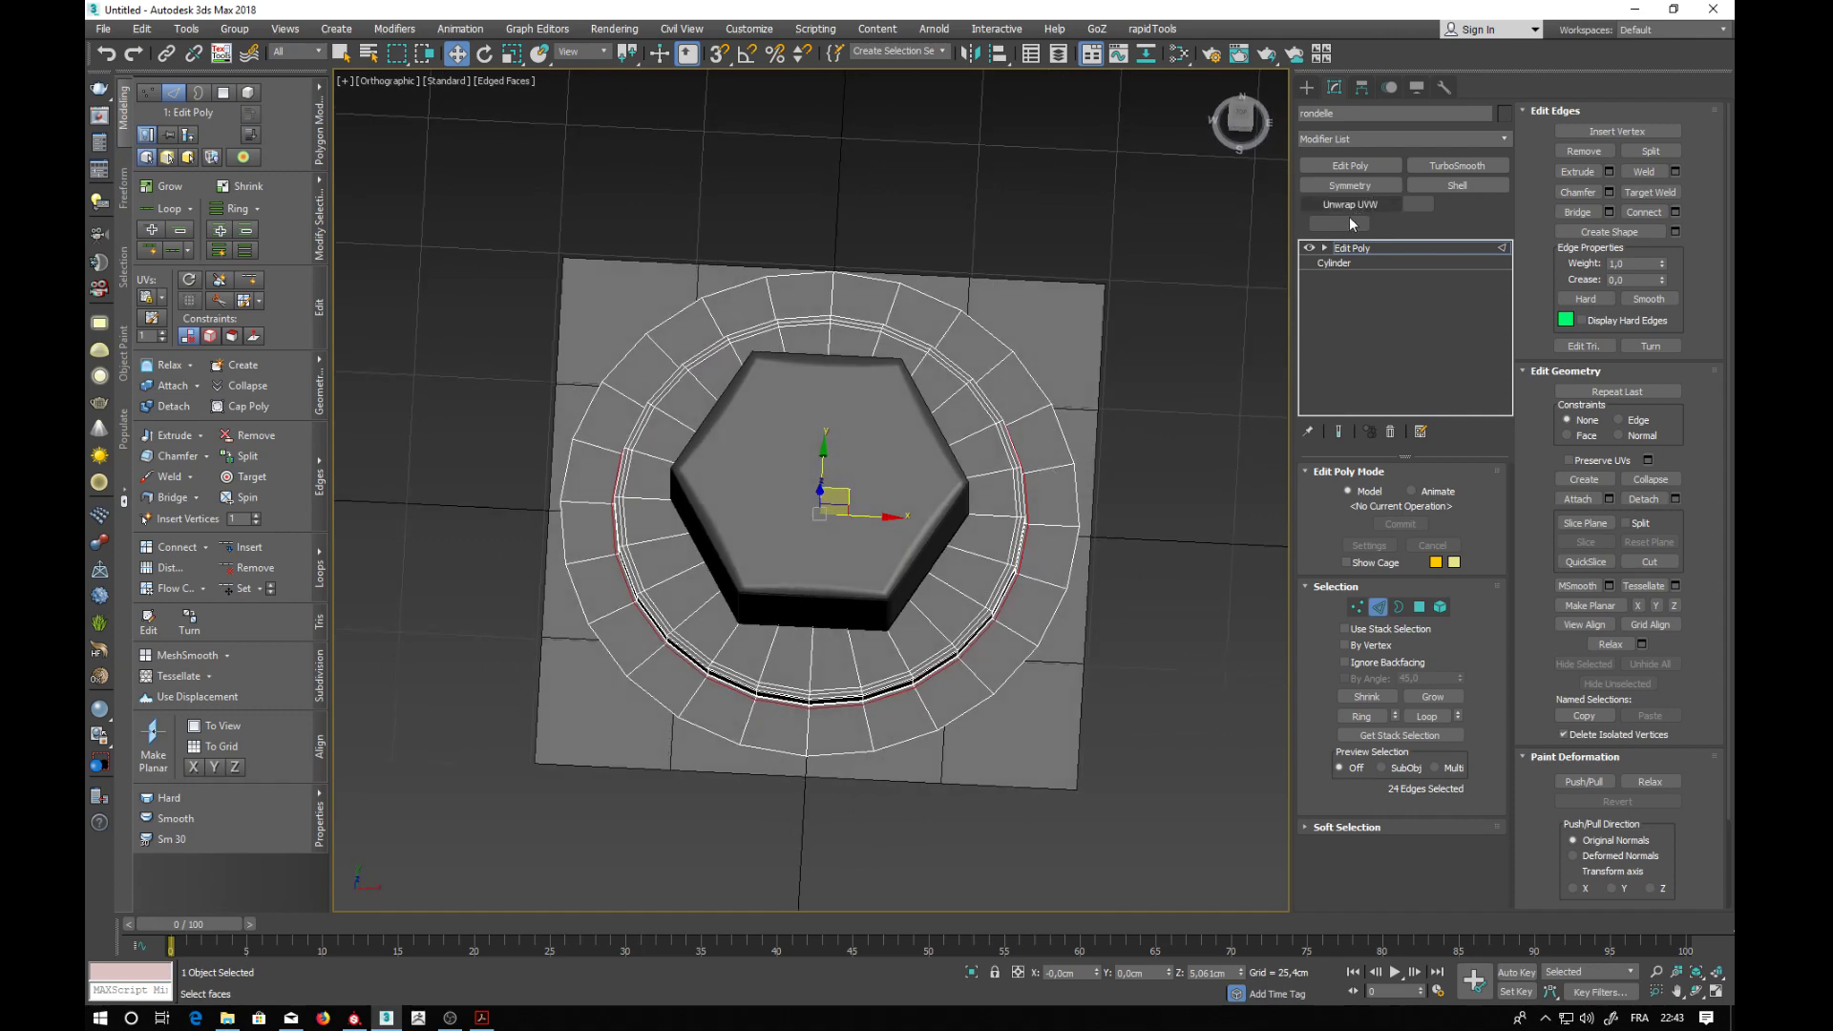
pyautogui.click(1342, 248)
pyautogui.click(1457, 166)
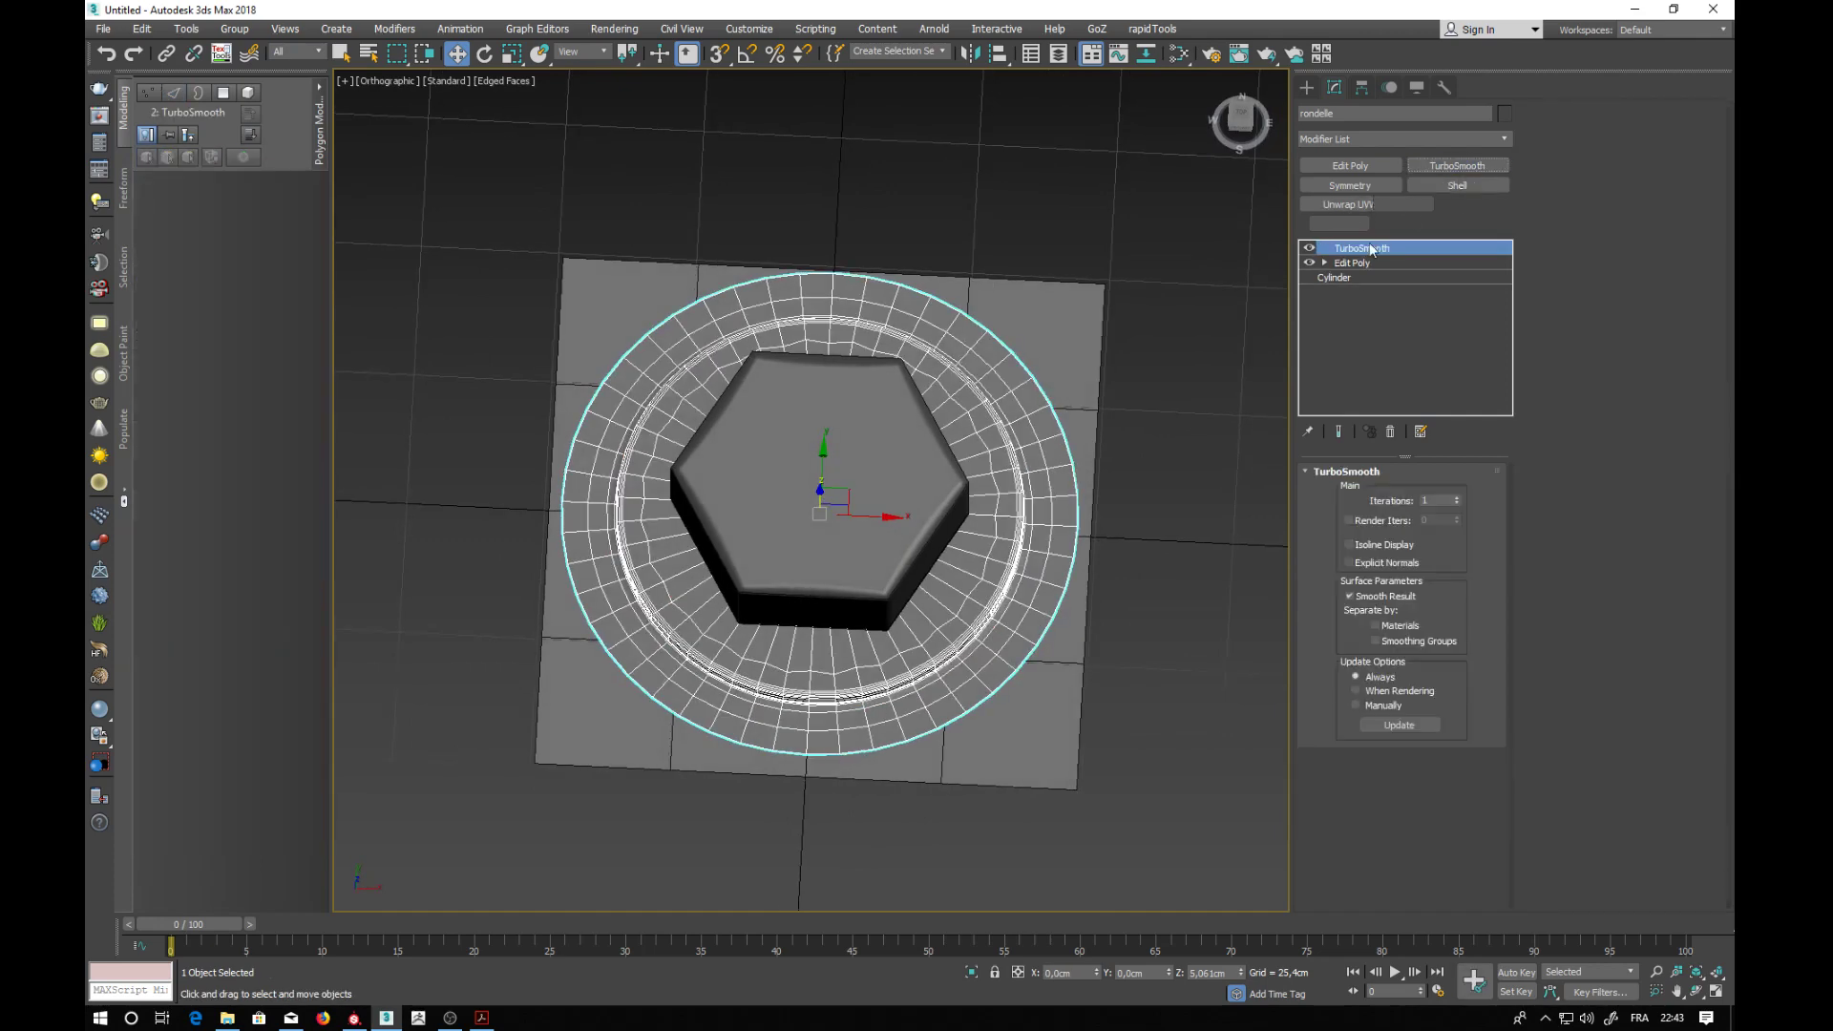
pyautogui.click(1456, 498)
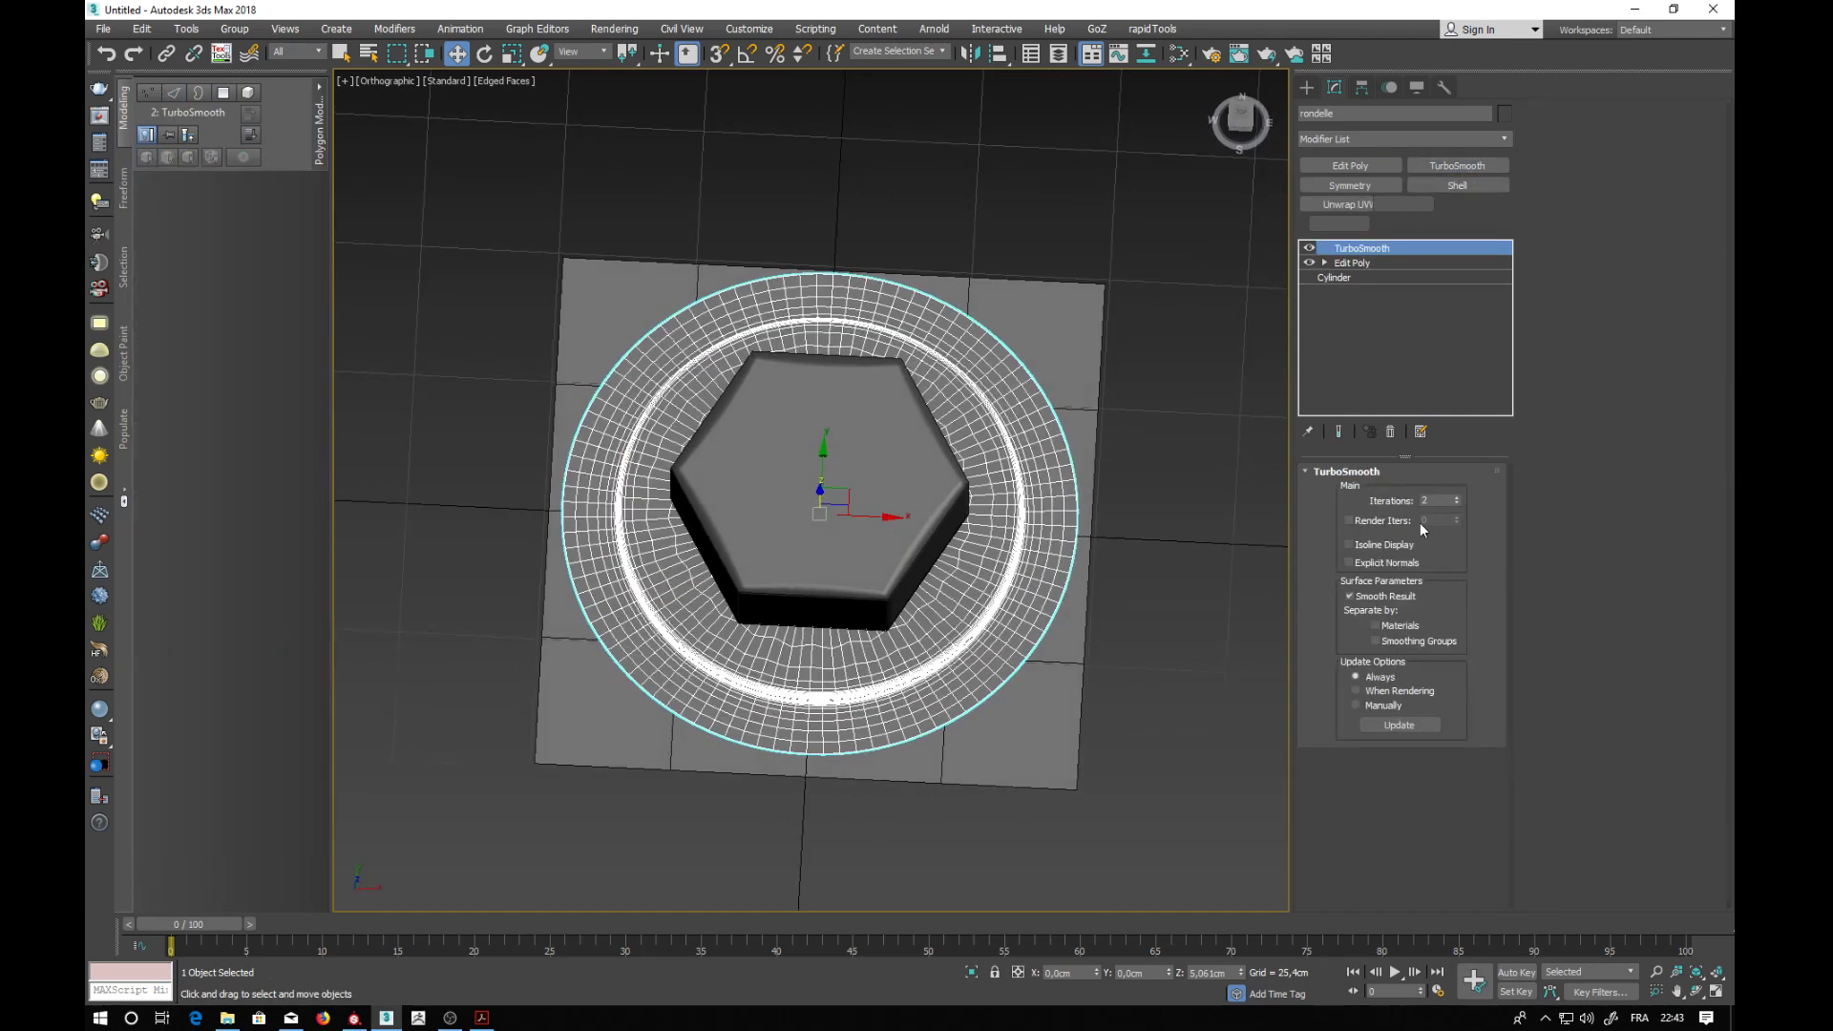
pyautogui.click(1349, 544)
# - Hide the edged faces and inspect the smoothed bolt head, disc and plane from above and at an angle
pyautogui.keyDown('alt'); pyautogui.moveTo(1031, 456); pyautogui.dragTo(1205, 218, button='middle'); pyautogui.keyUp('alt')
pyautogui.click(1239, 116)
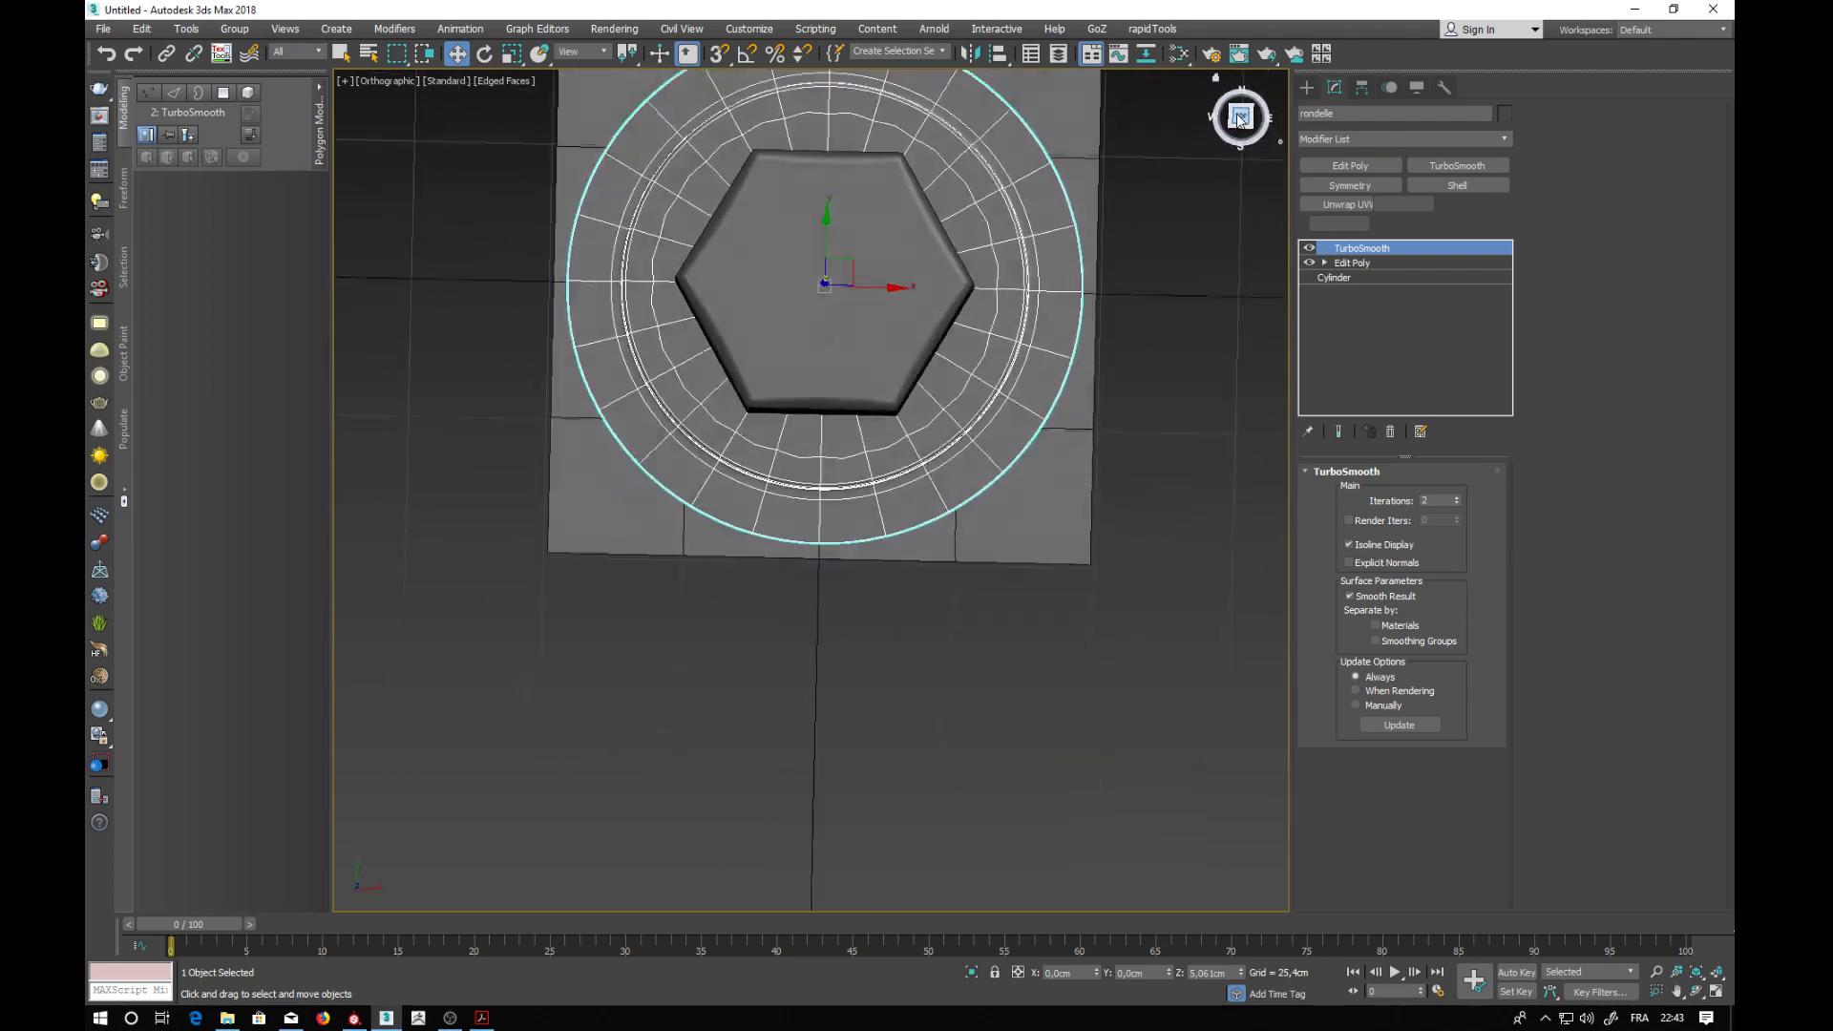
pyautogui.moveTo(942, 499); pyautogui.dragTo(945, 609, button='middle')
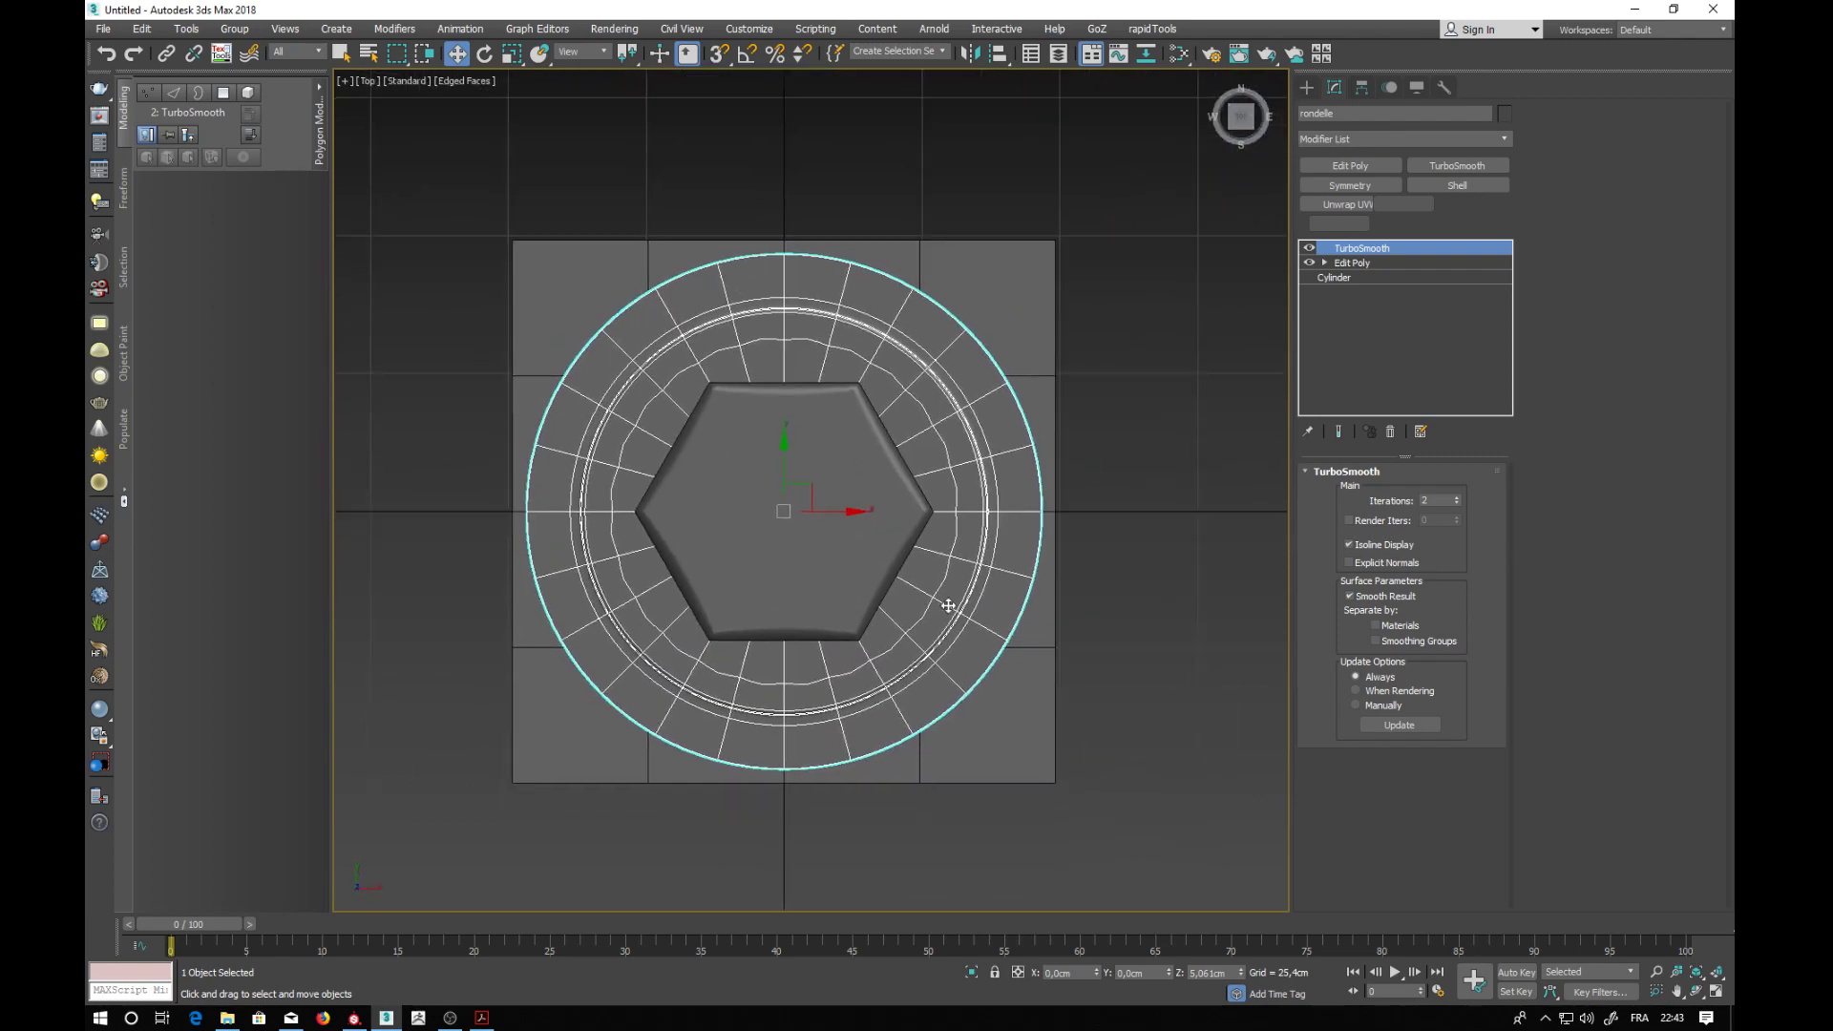
pyautogui.press('F4')
pyautogui.click(1111, 513)
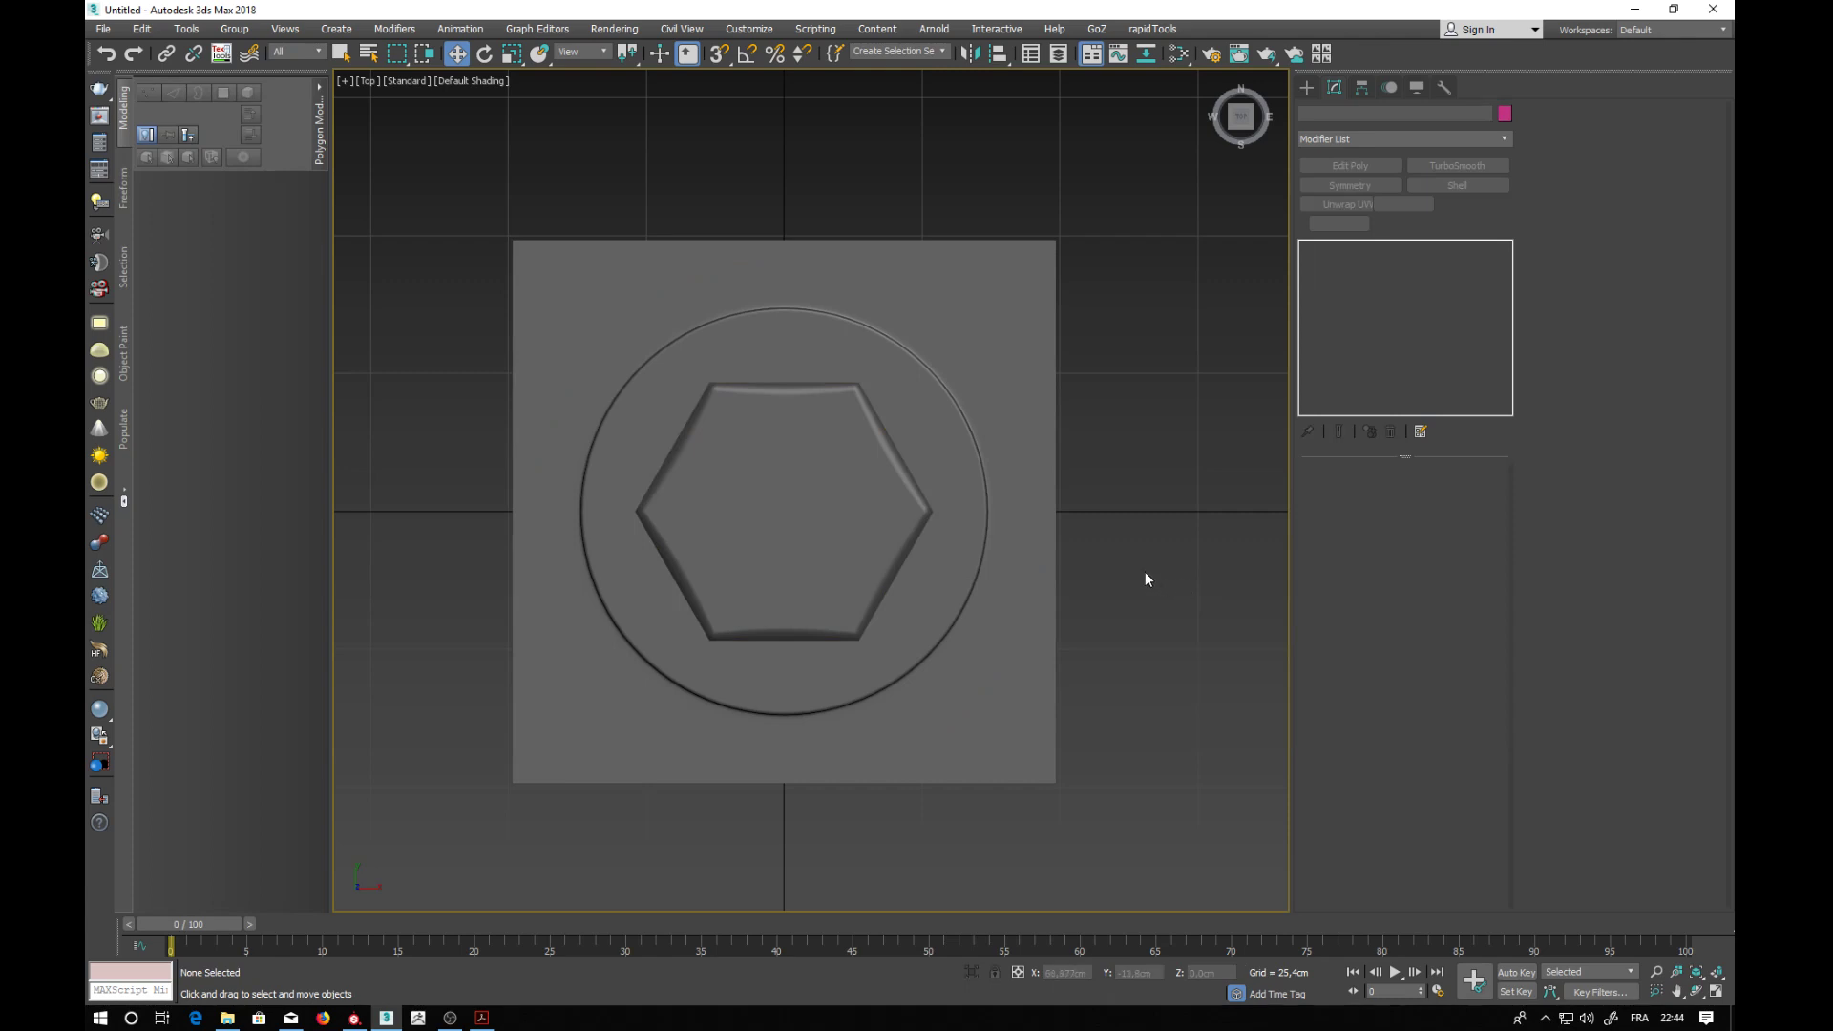
pyautogui.keyDown('alt'); pyautogui.moveTo(1144, 571); pyautogui.dragTo(1105, 471, button='middle'); pyautogui.keyUp('alt')
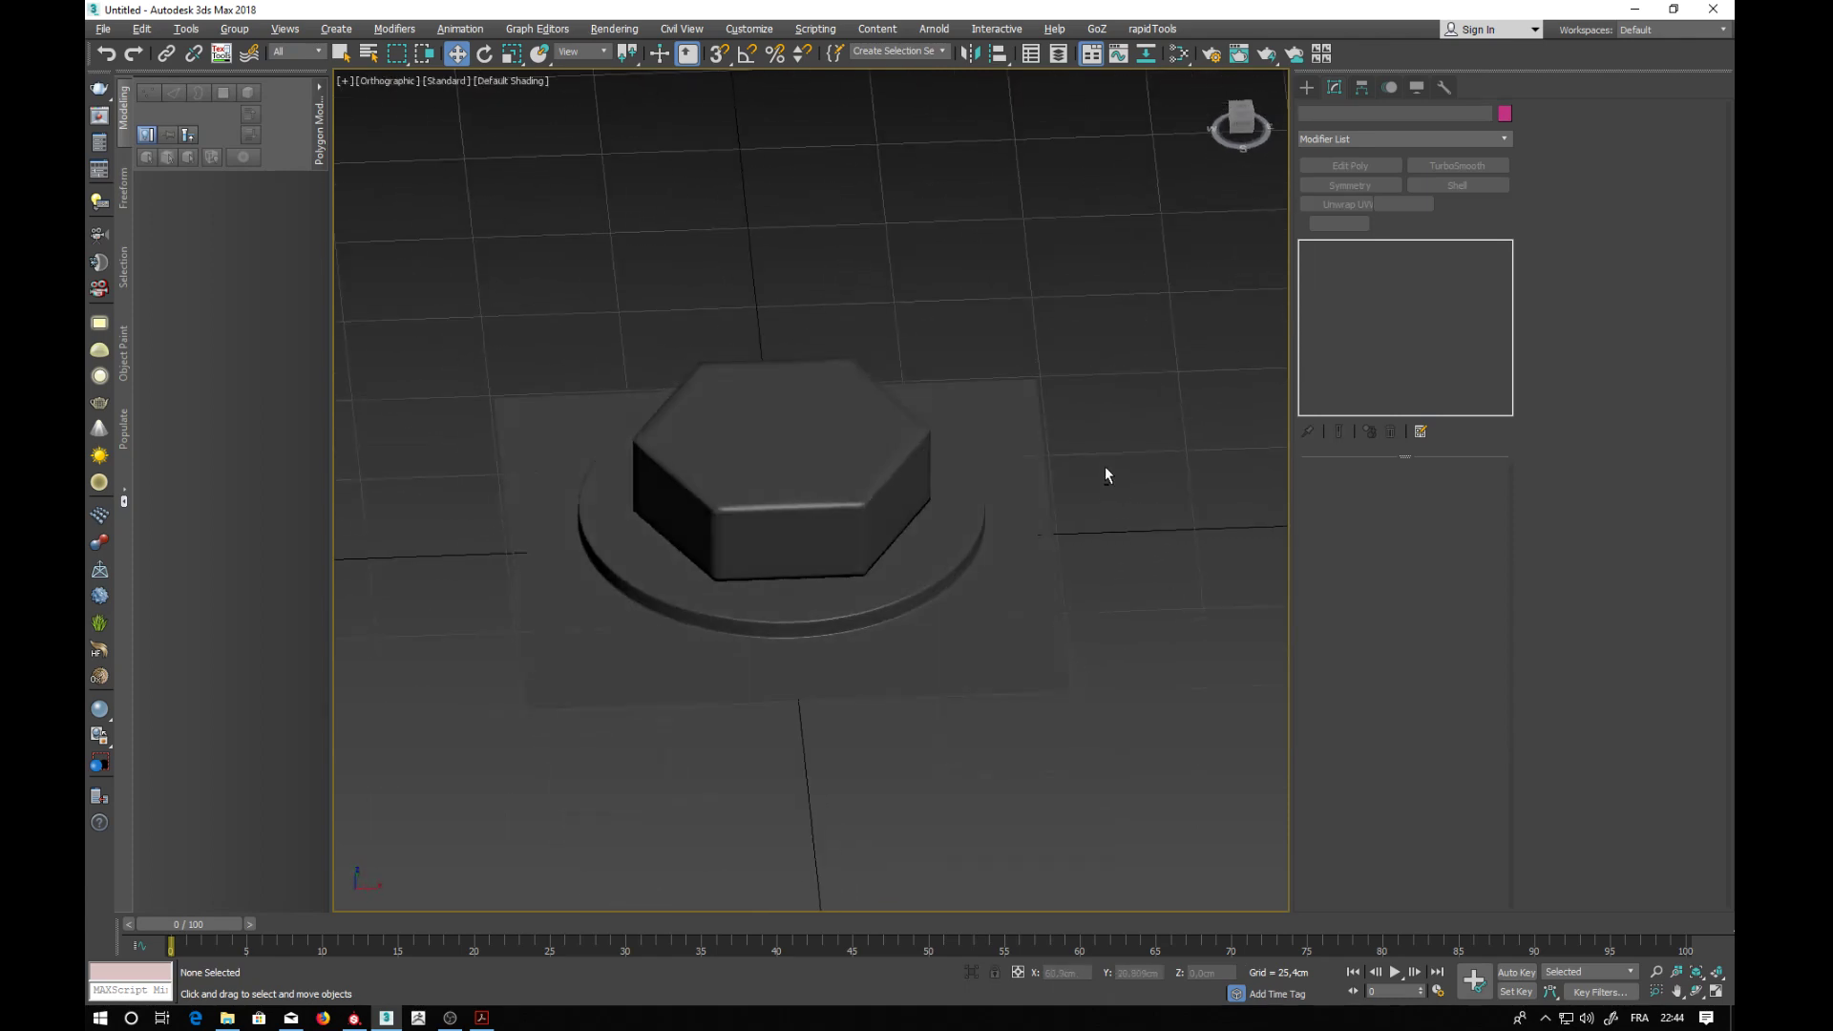
# - Show the edged faces again and apply a Projection modifier to the base plane
pyautogui.click(994, 673)
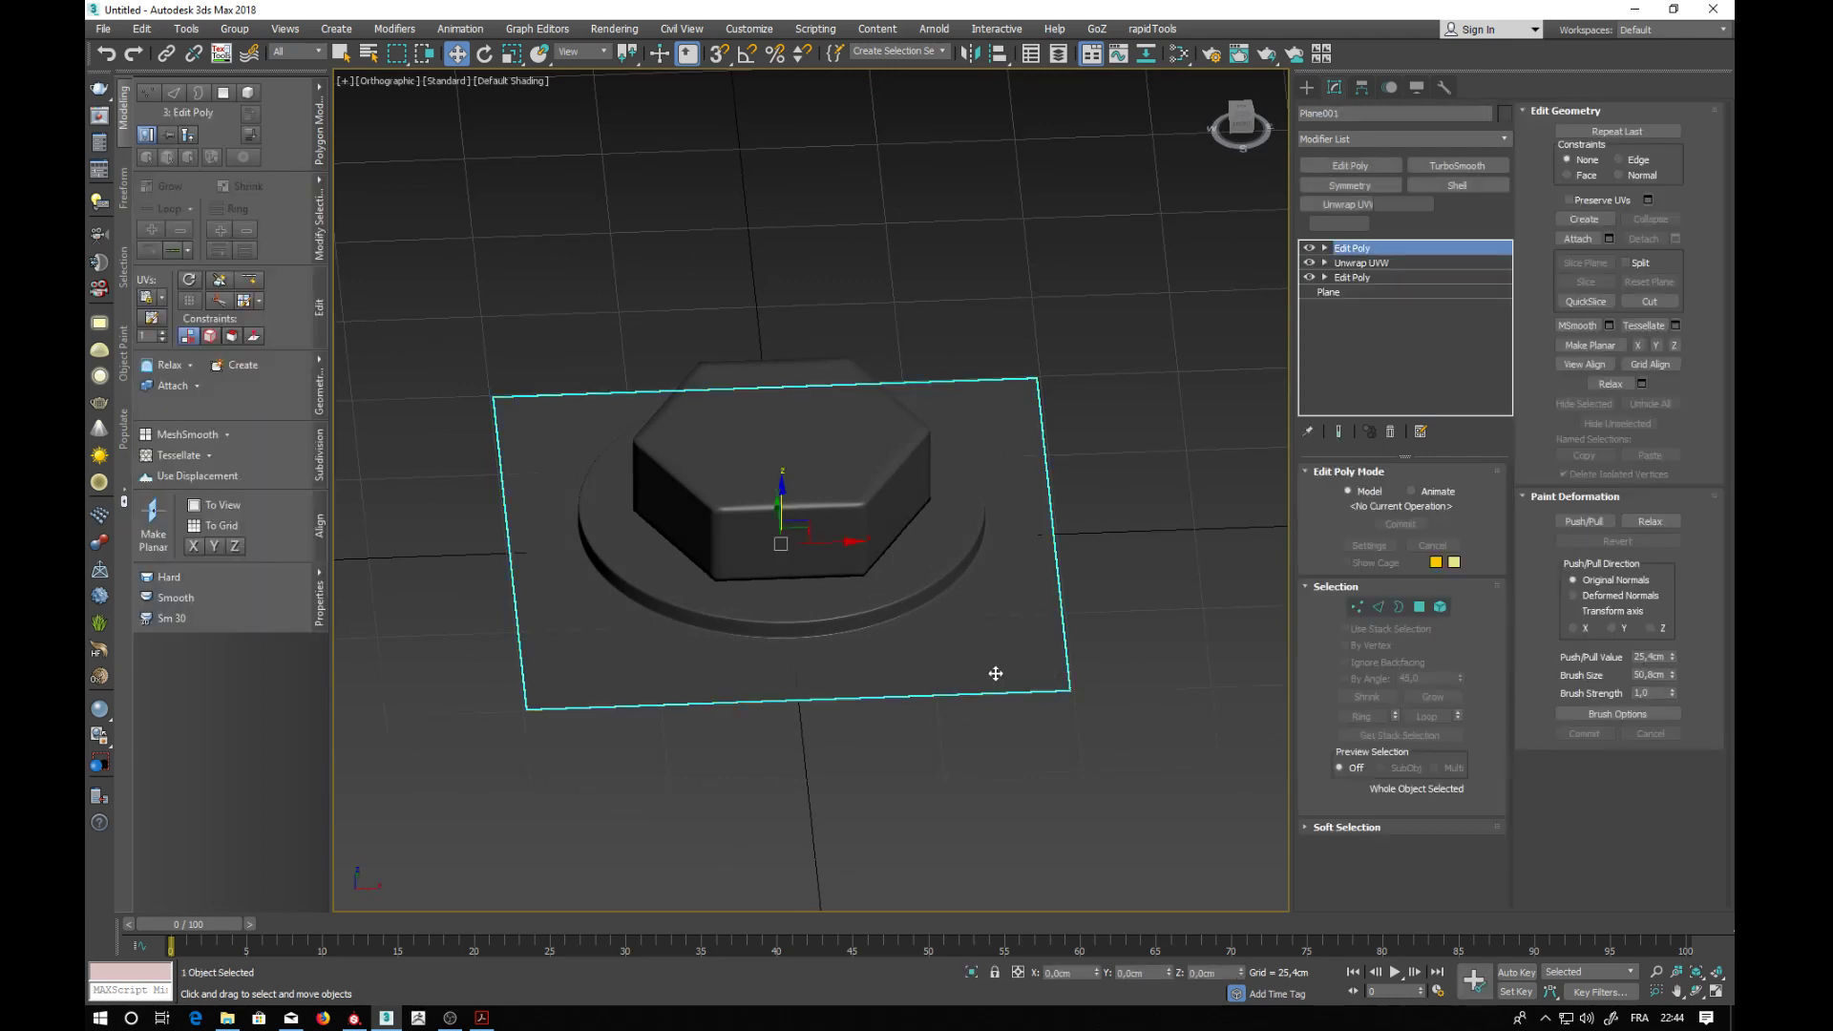
pyautogui.press('F4')
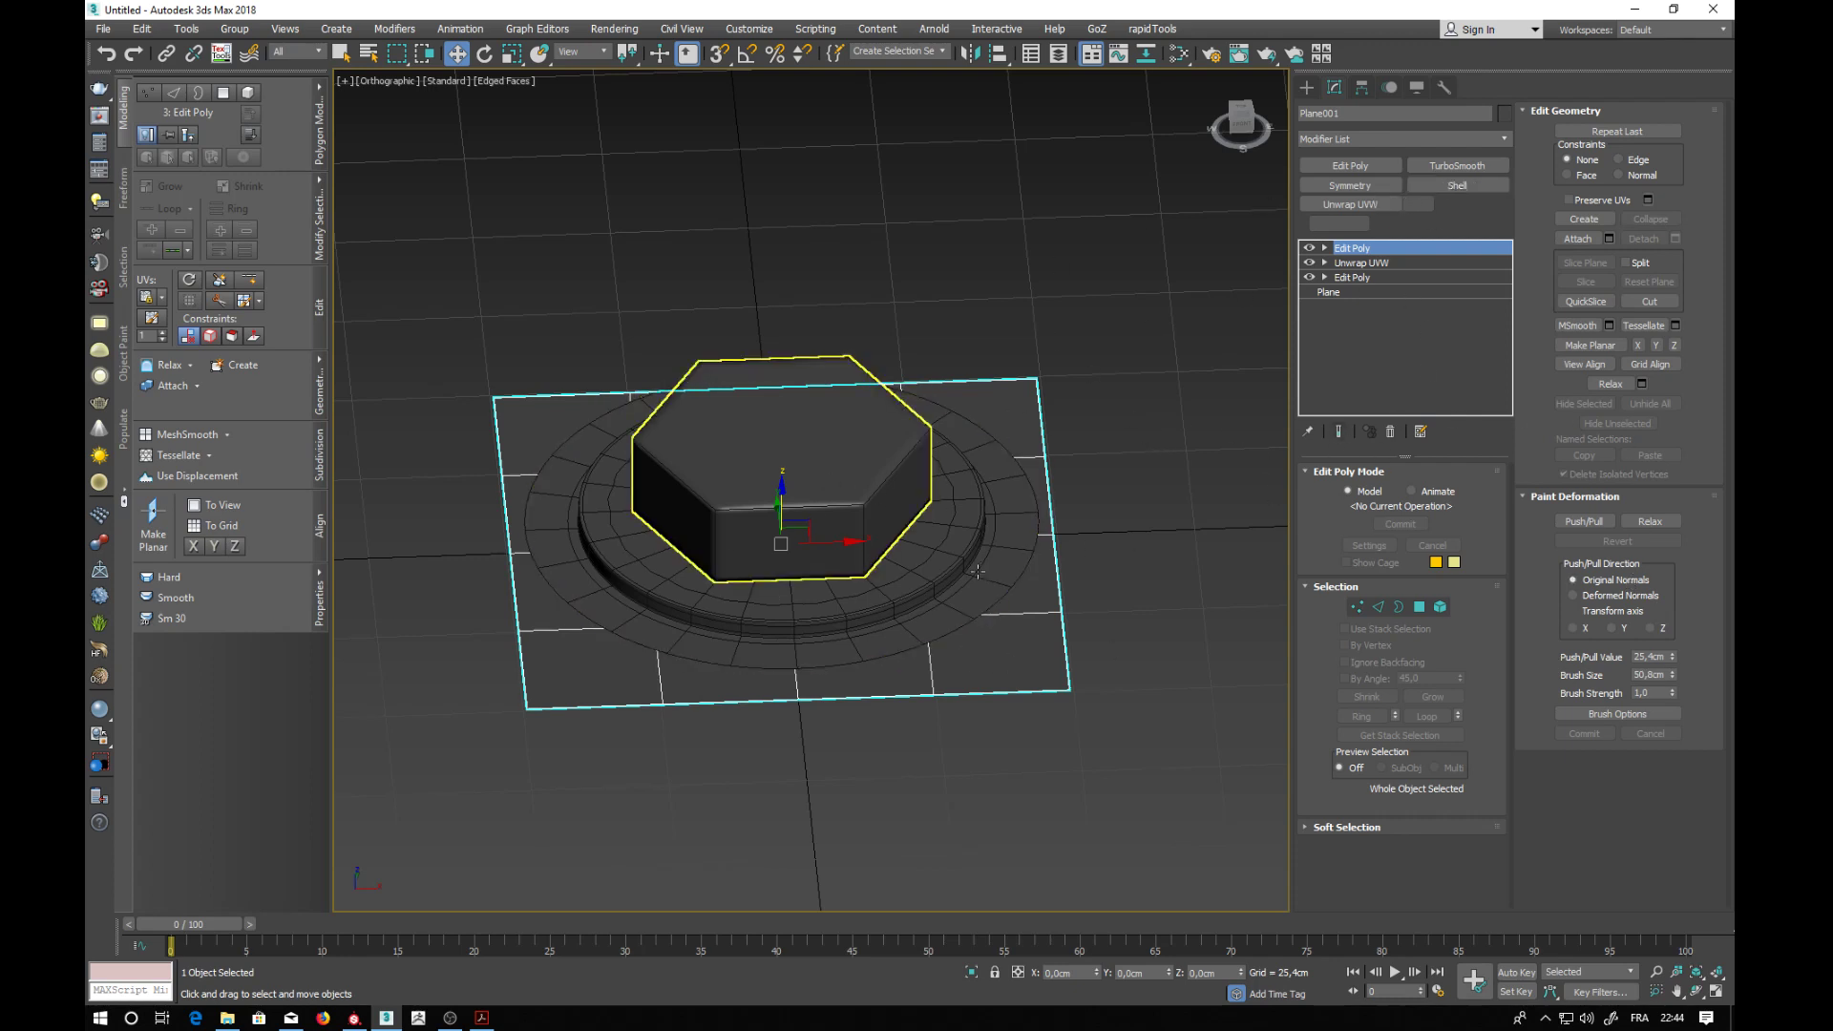
pyautogui.click(1506, 138)
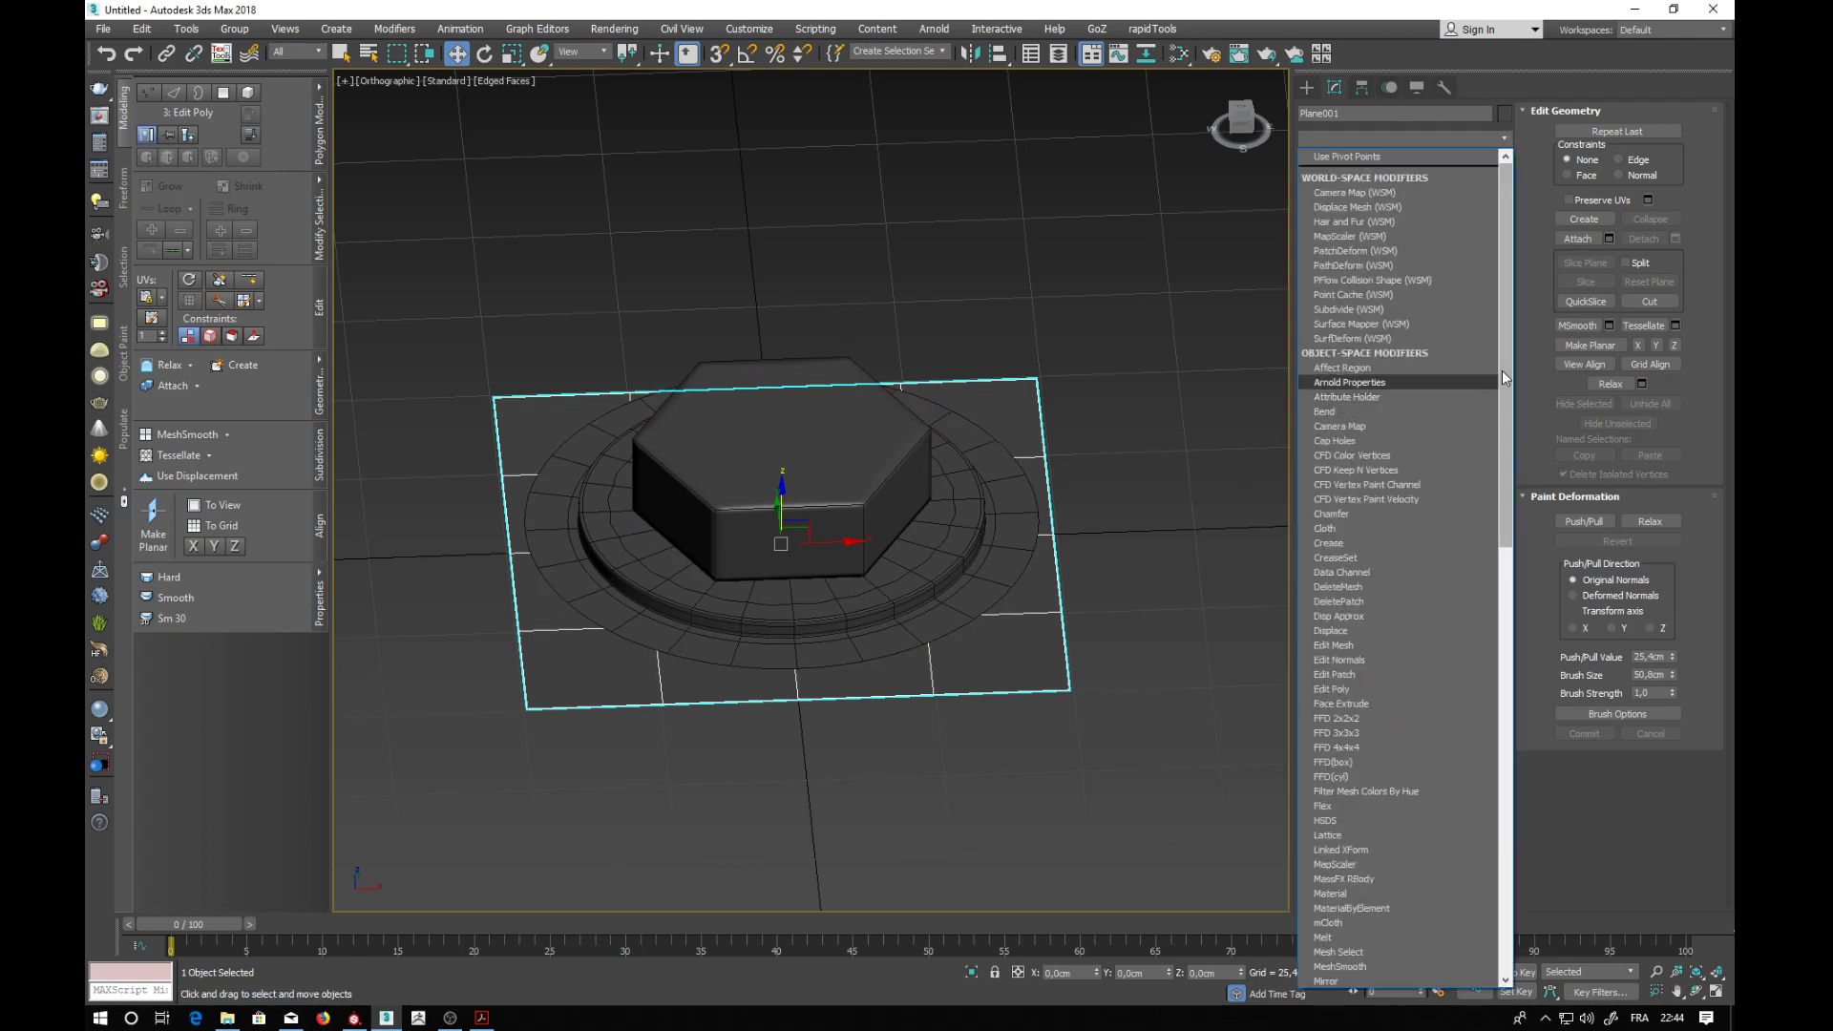
pyautogui.moveTo(1502, 371); pyautogui.dragTo(1485, 580)
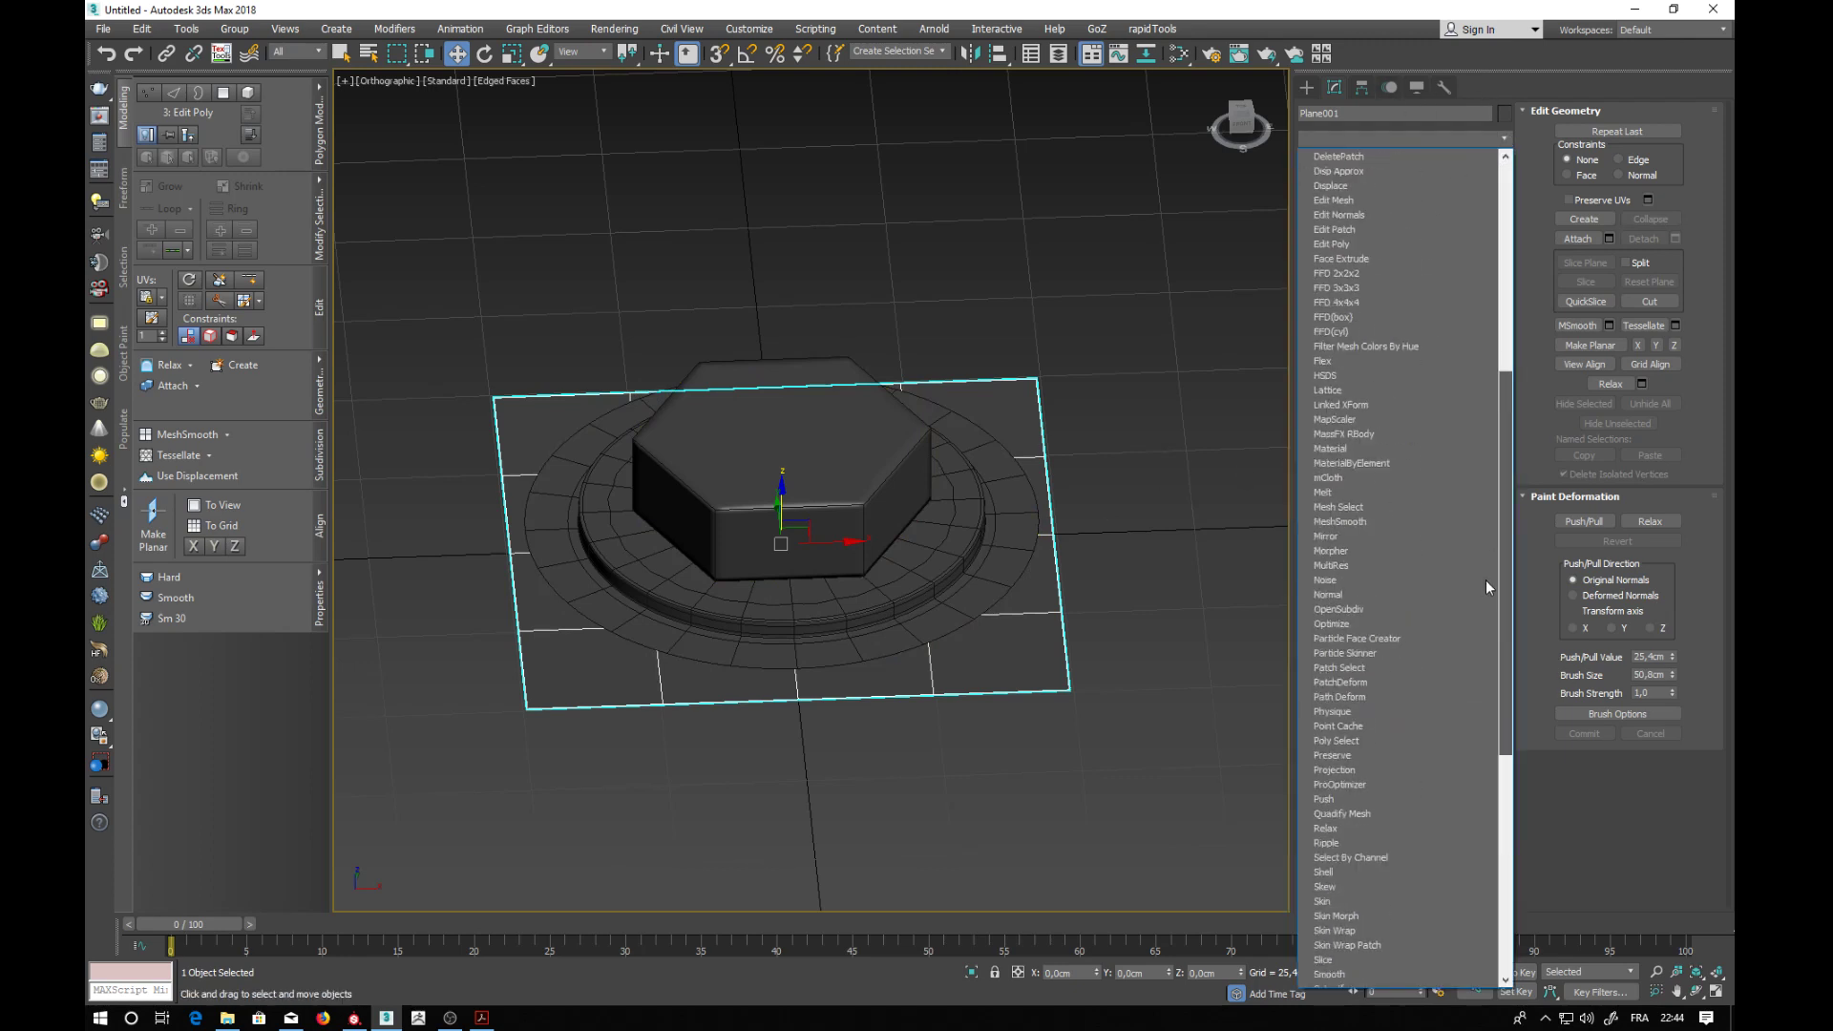
pyautogui.click(1343, 759)
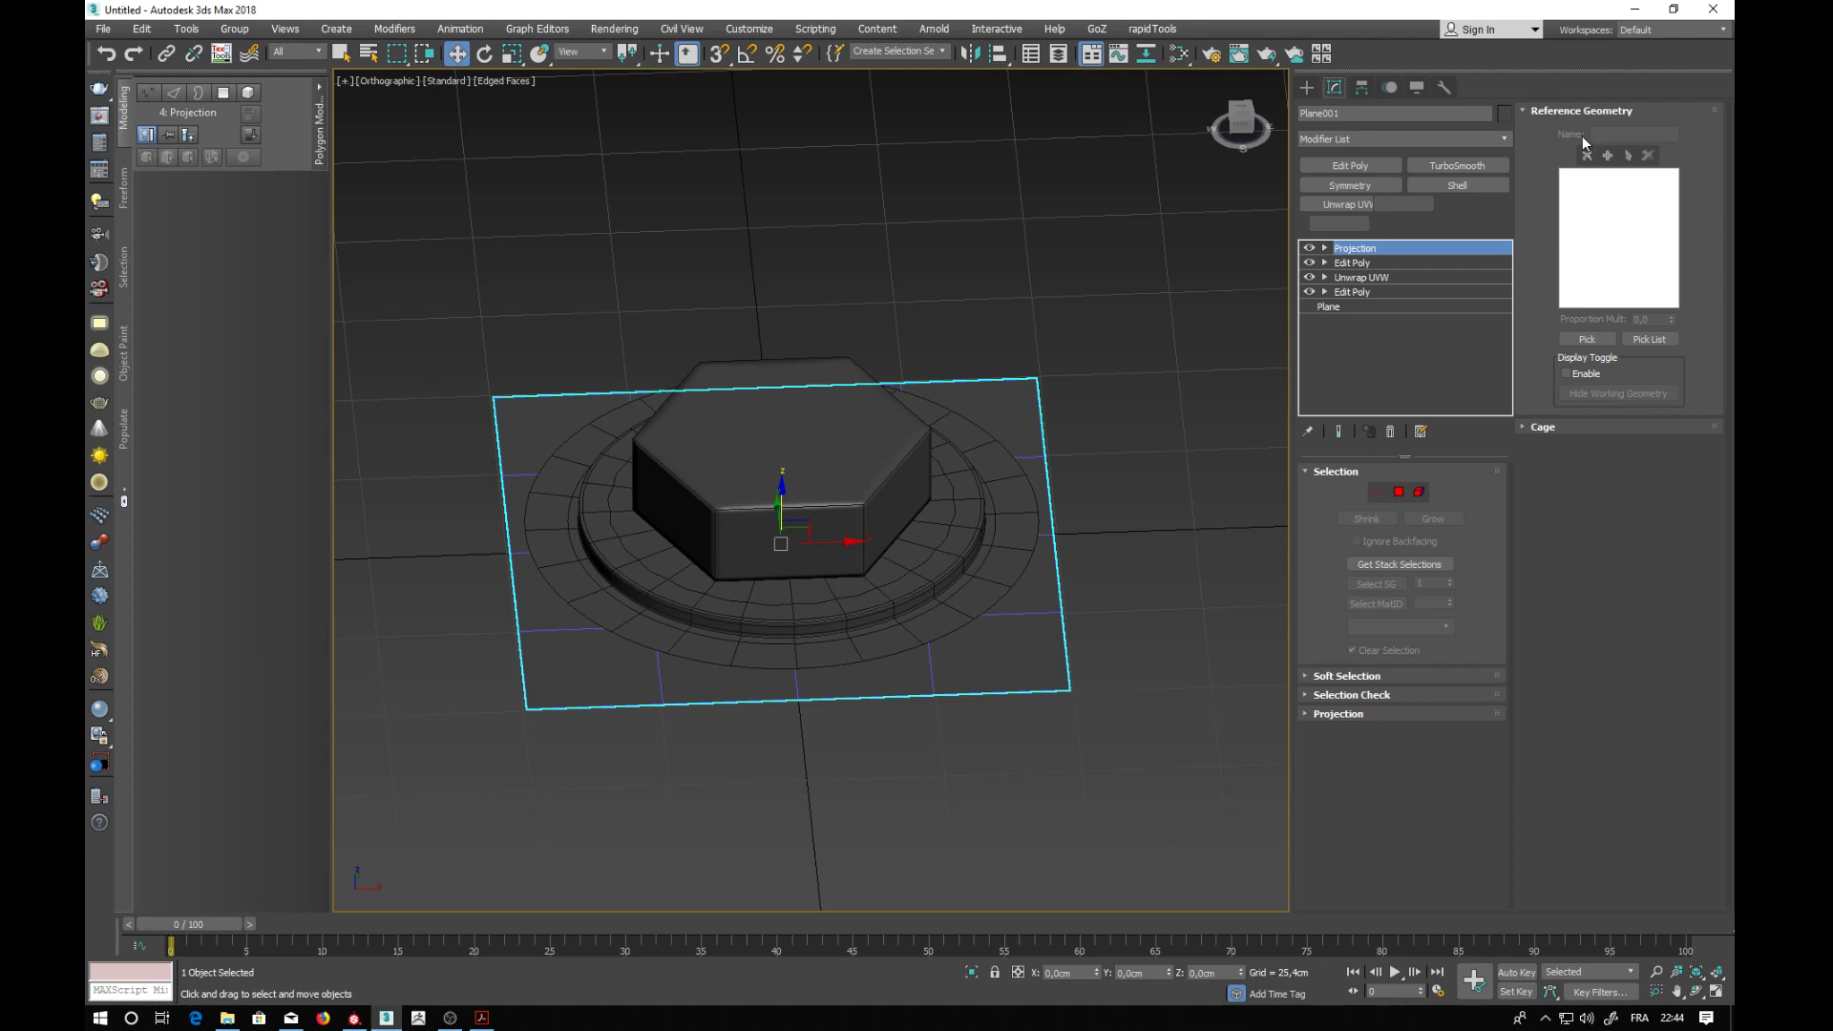
# - Add the hexagonal bolt head to the Projection modifier's reference geometry, leaving the base plane selected
pyautogui.click(1587, 338)
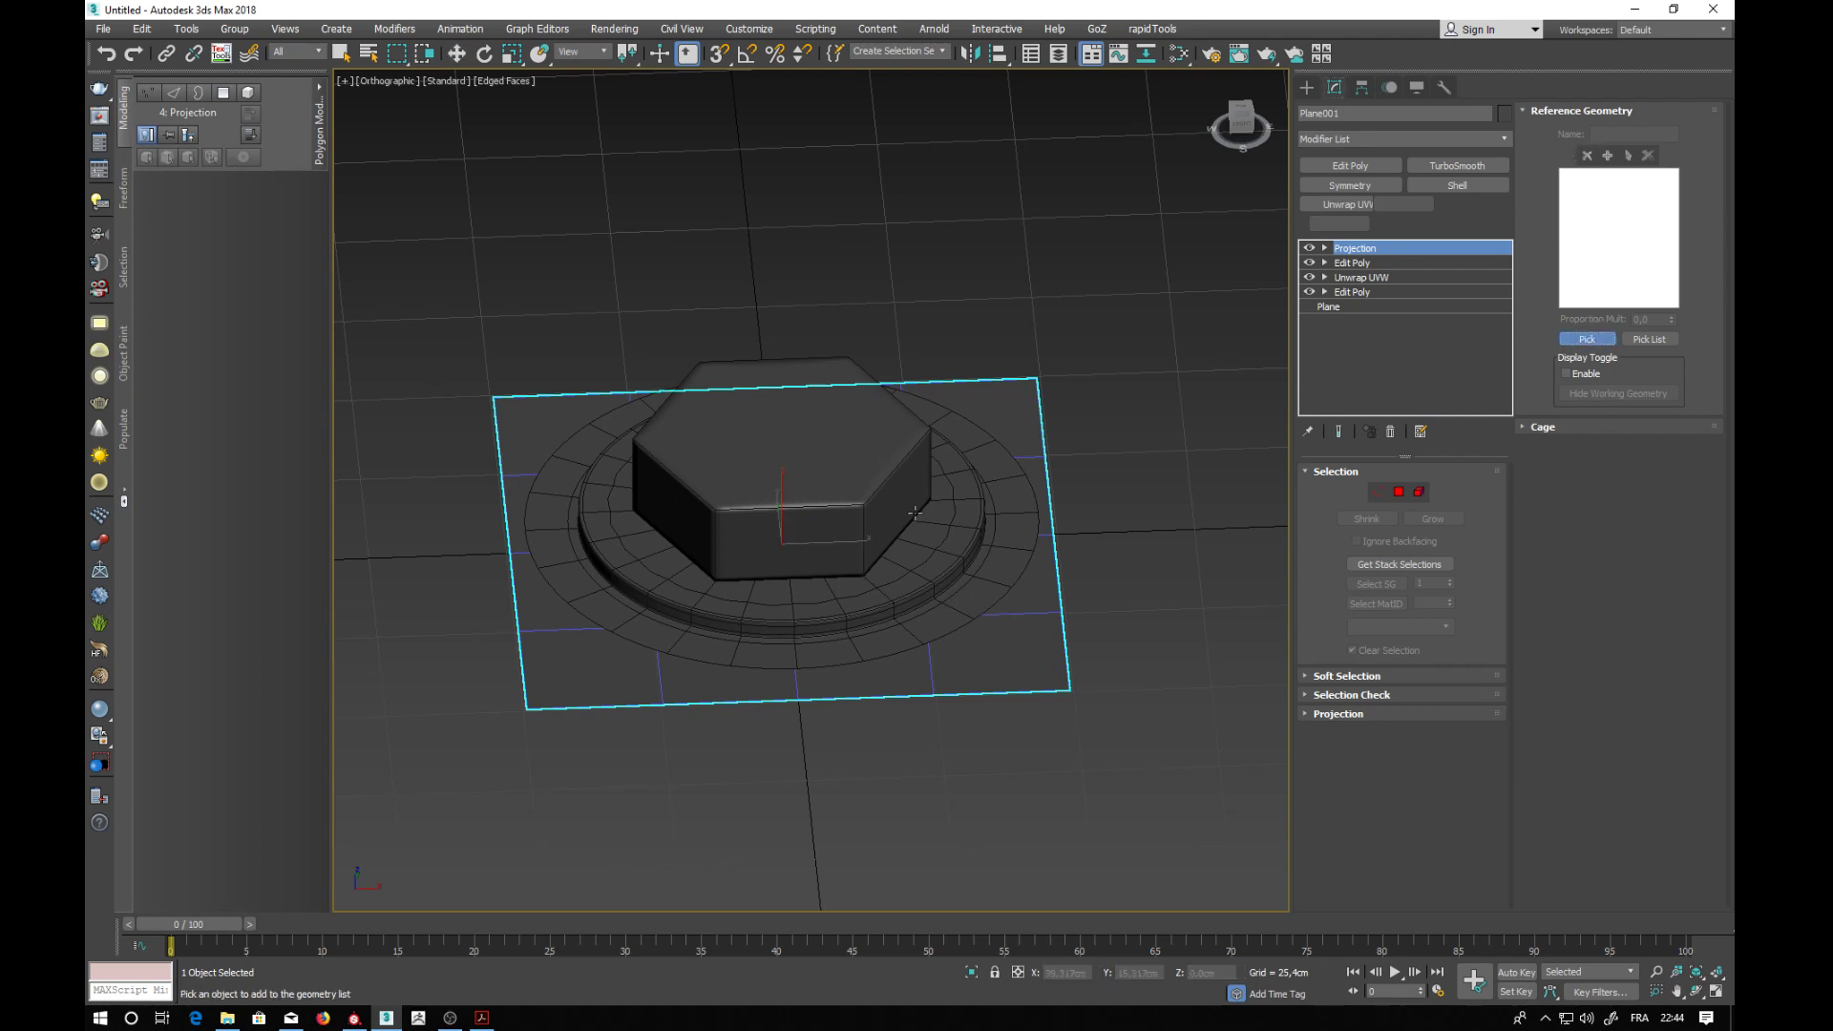
pyautogui.click(831, 504)
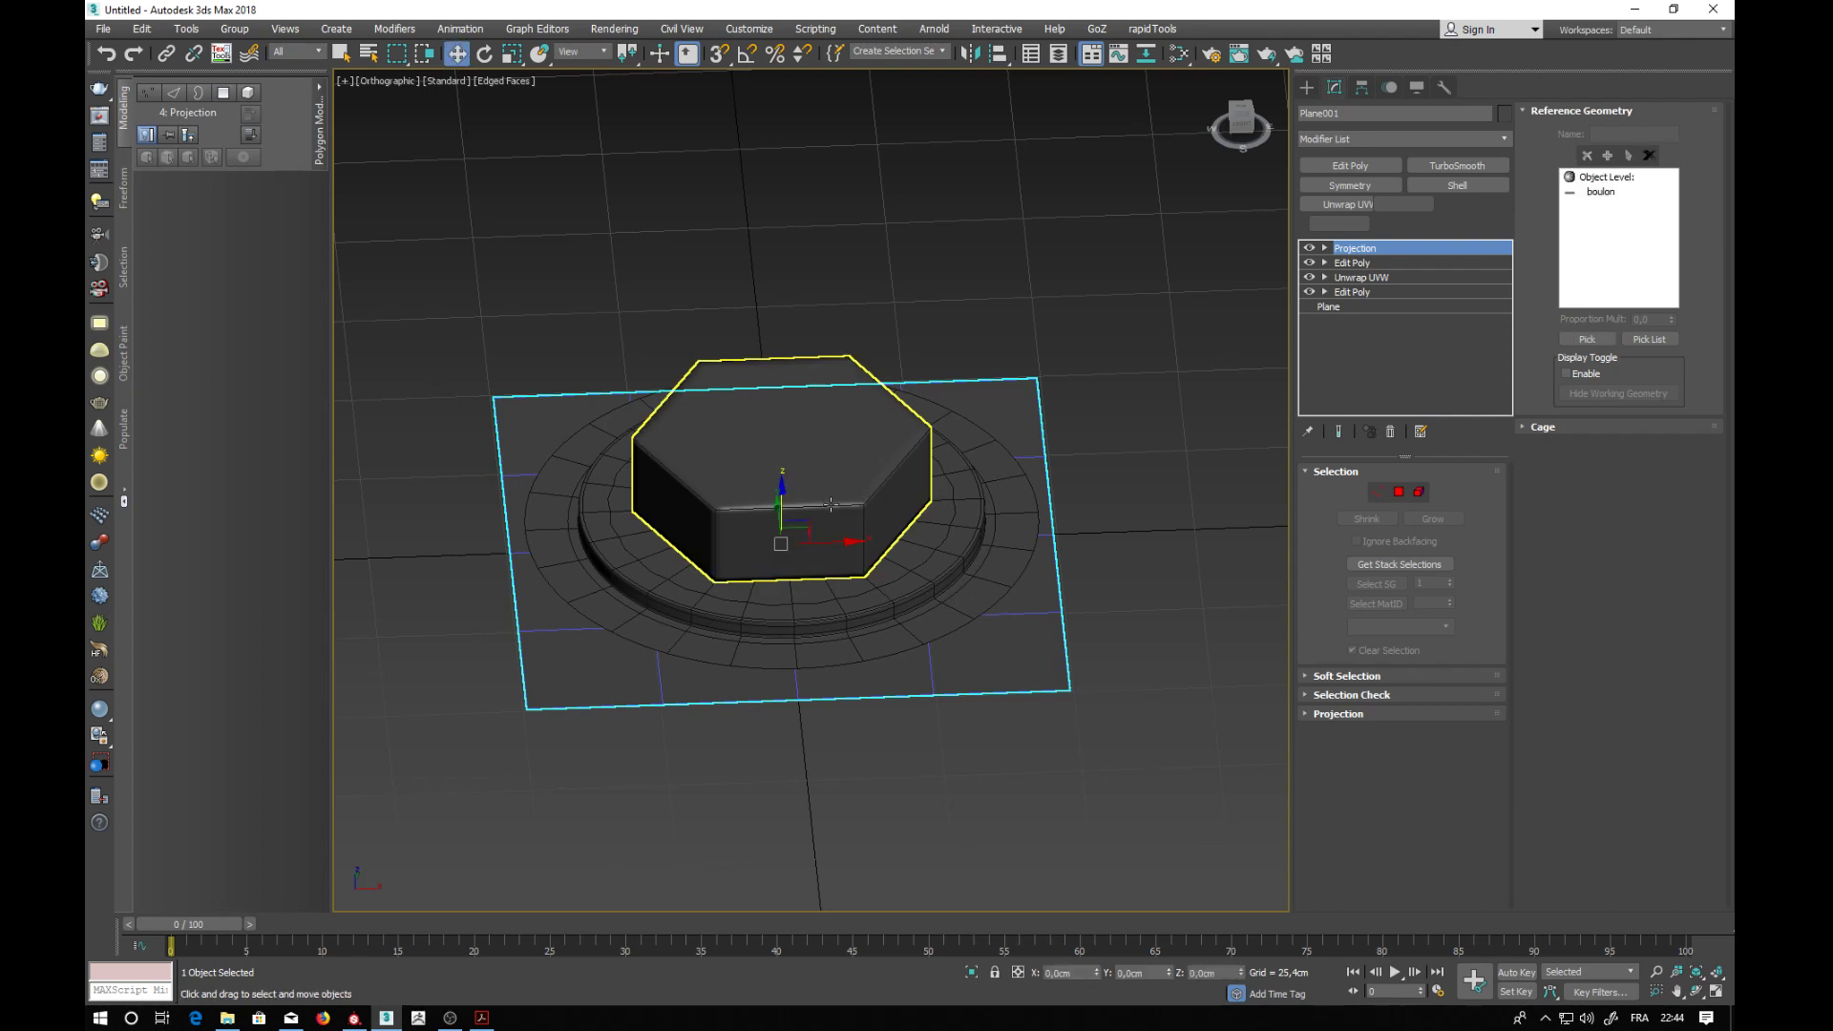
pyautogui.click(832, 597)
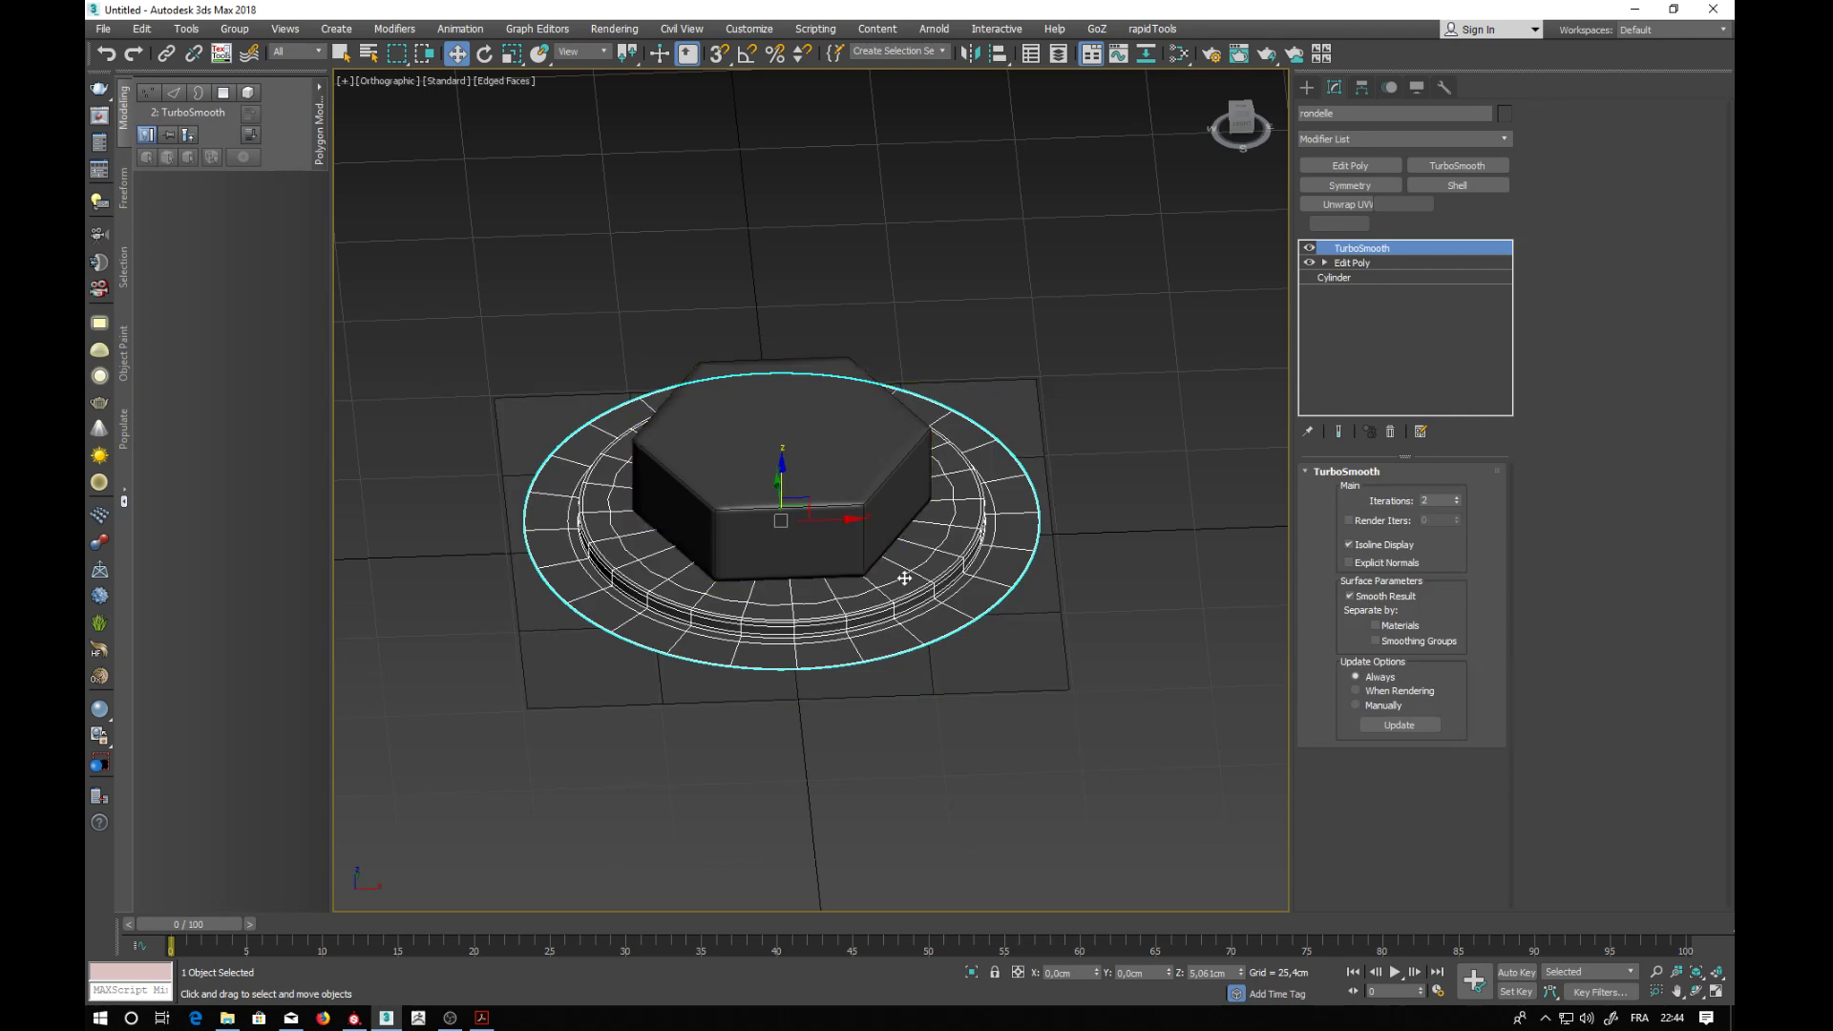
pyautogui.click(1088, 553)
pyautogui.click(1028, 596)
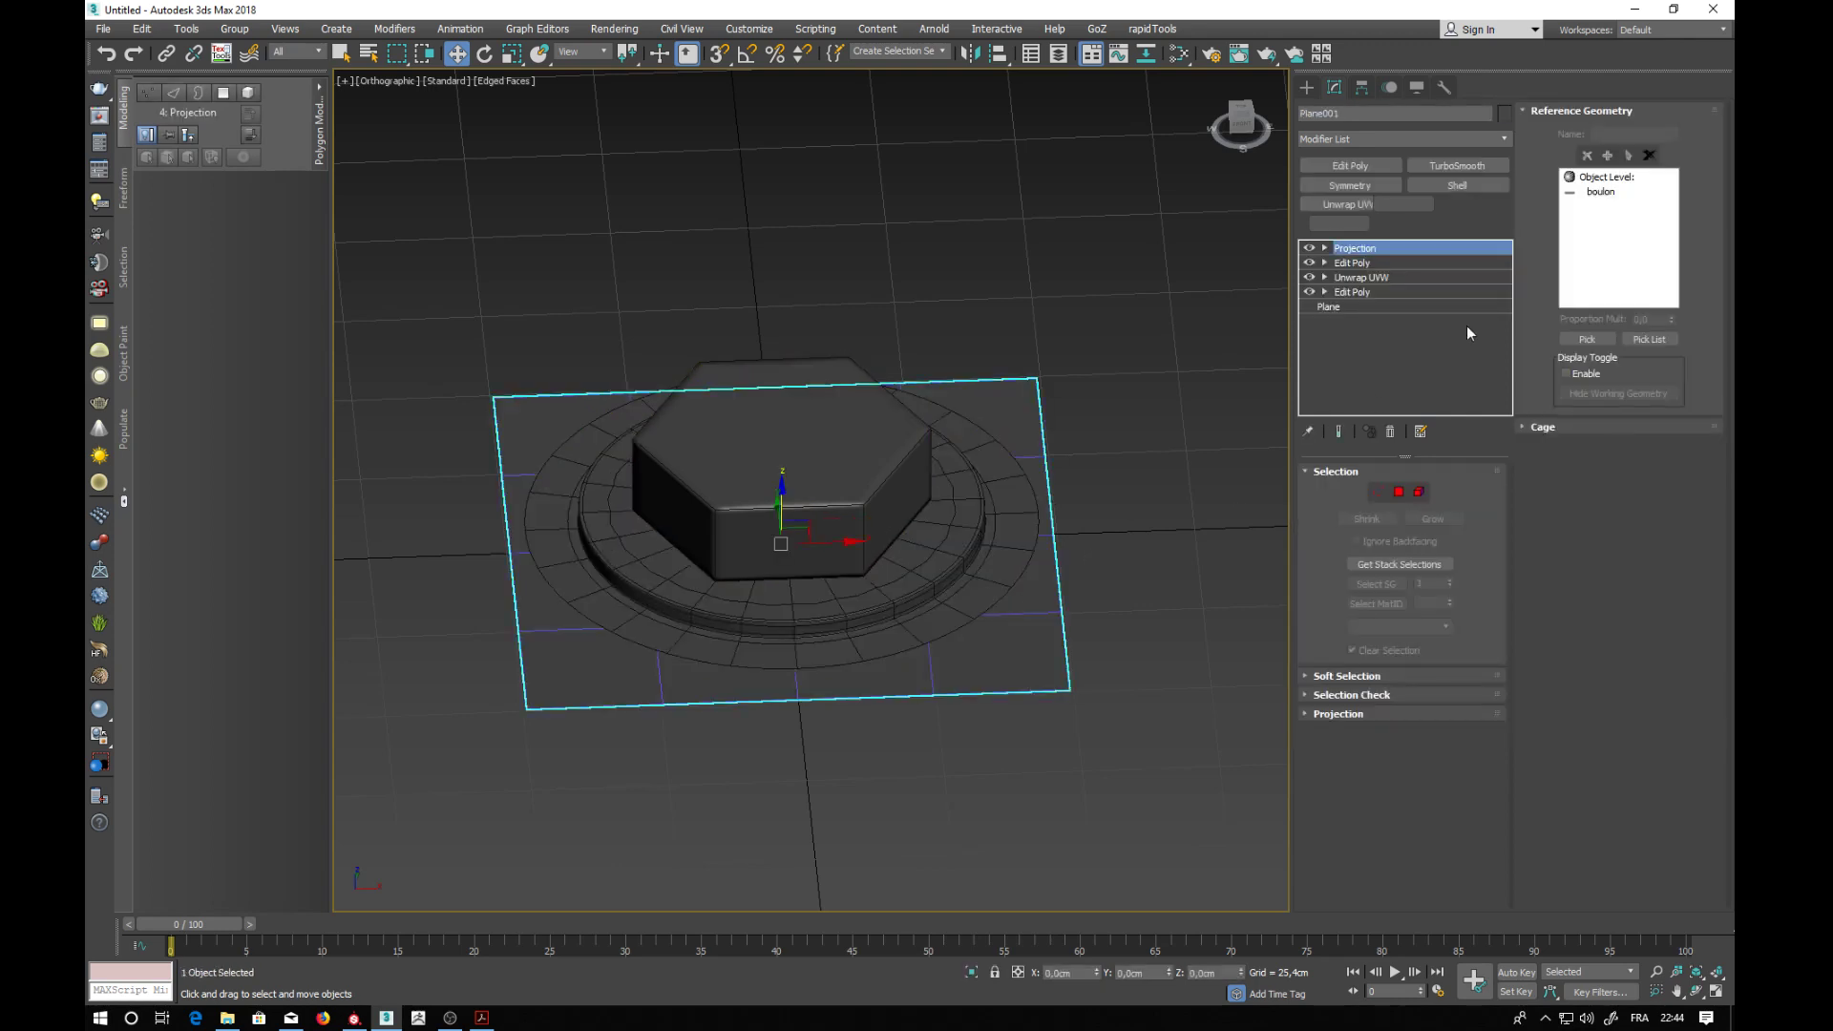
# - Add the washer to the Projection modifier's reference geometry and turn on Shaded display for the cage
pyautogui.click(1585, 339)
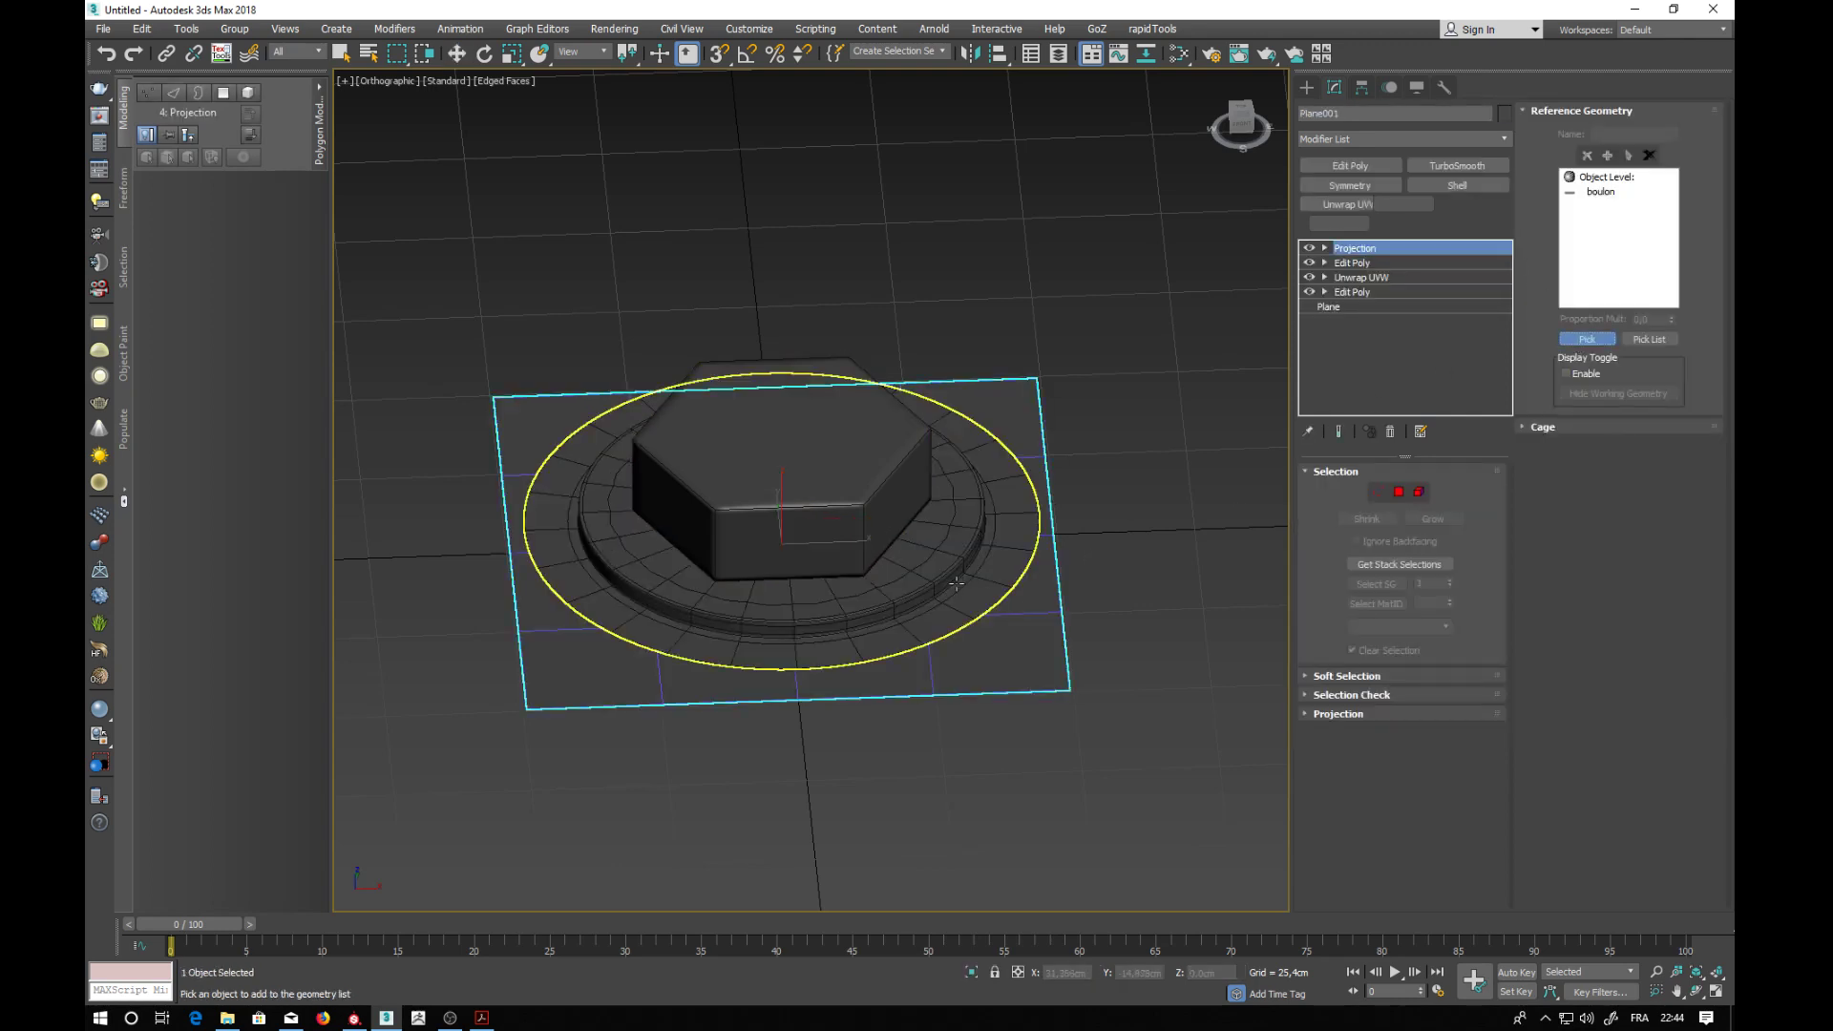
pyautogui.click(993, 582)
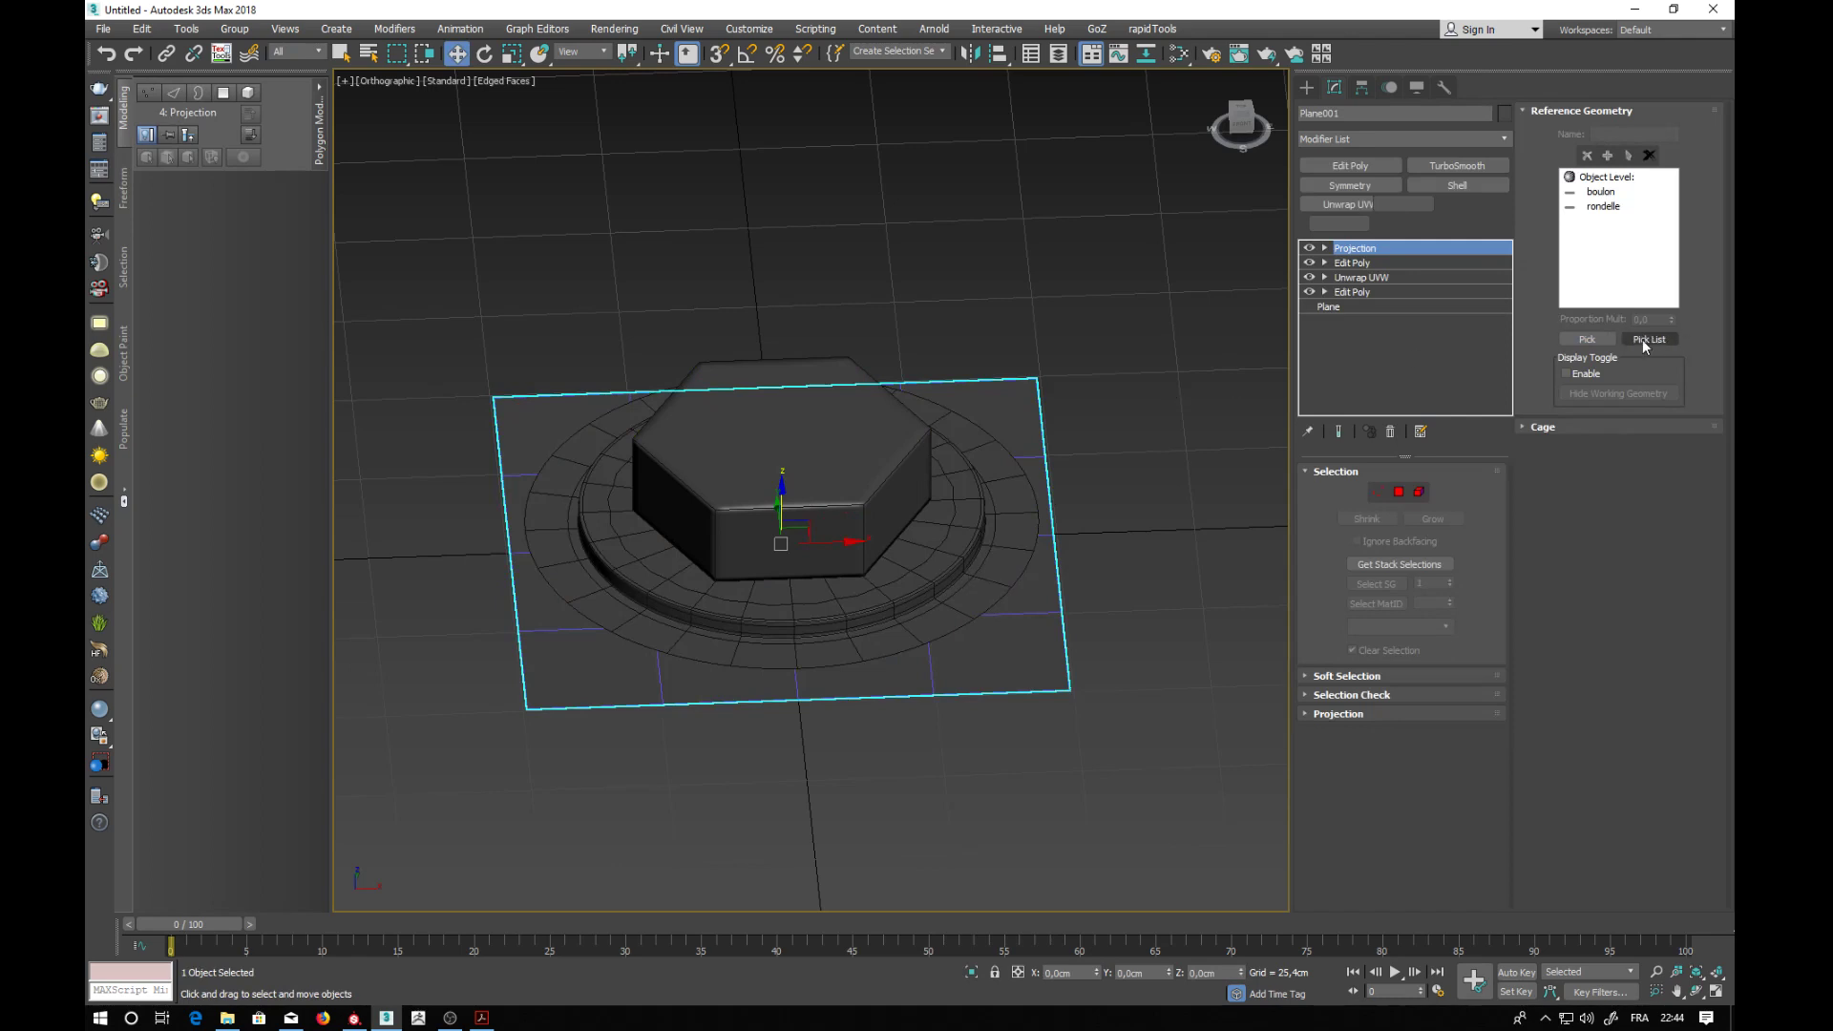
pyautogui.click(1522, 427)
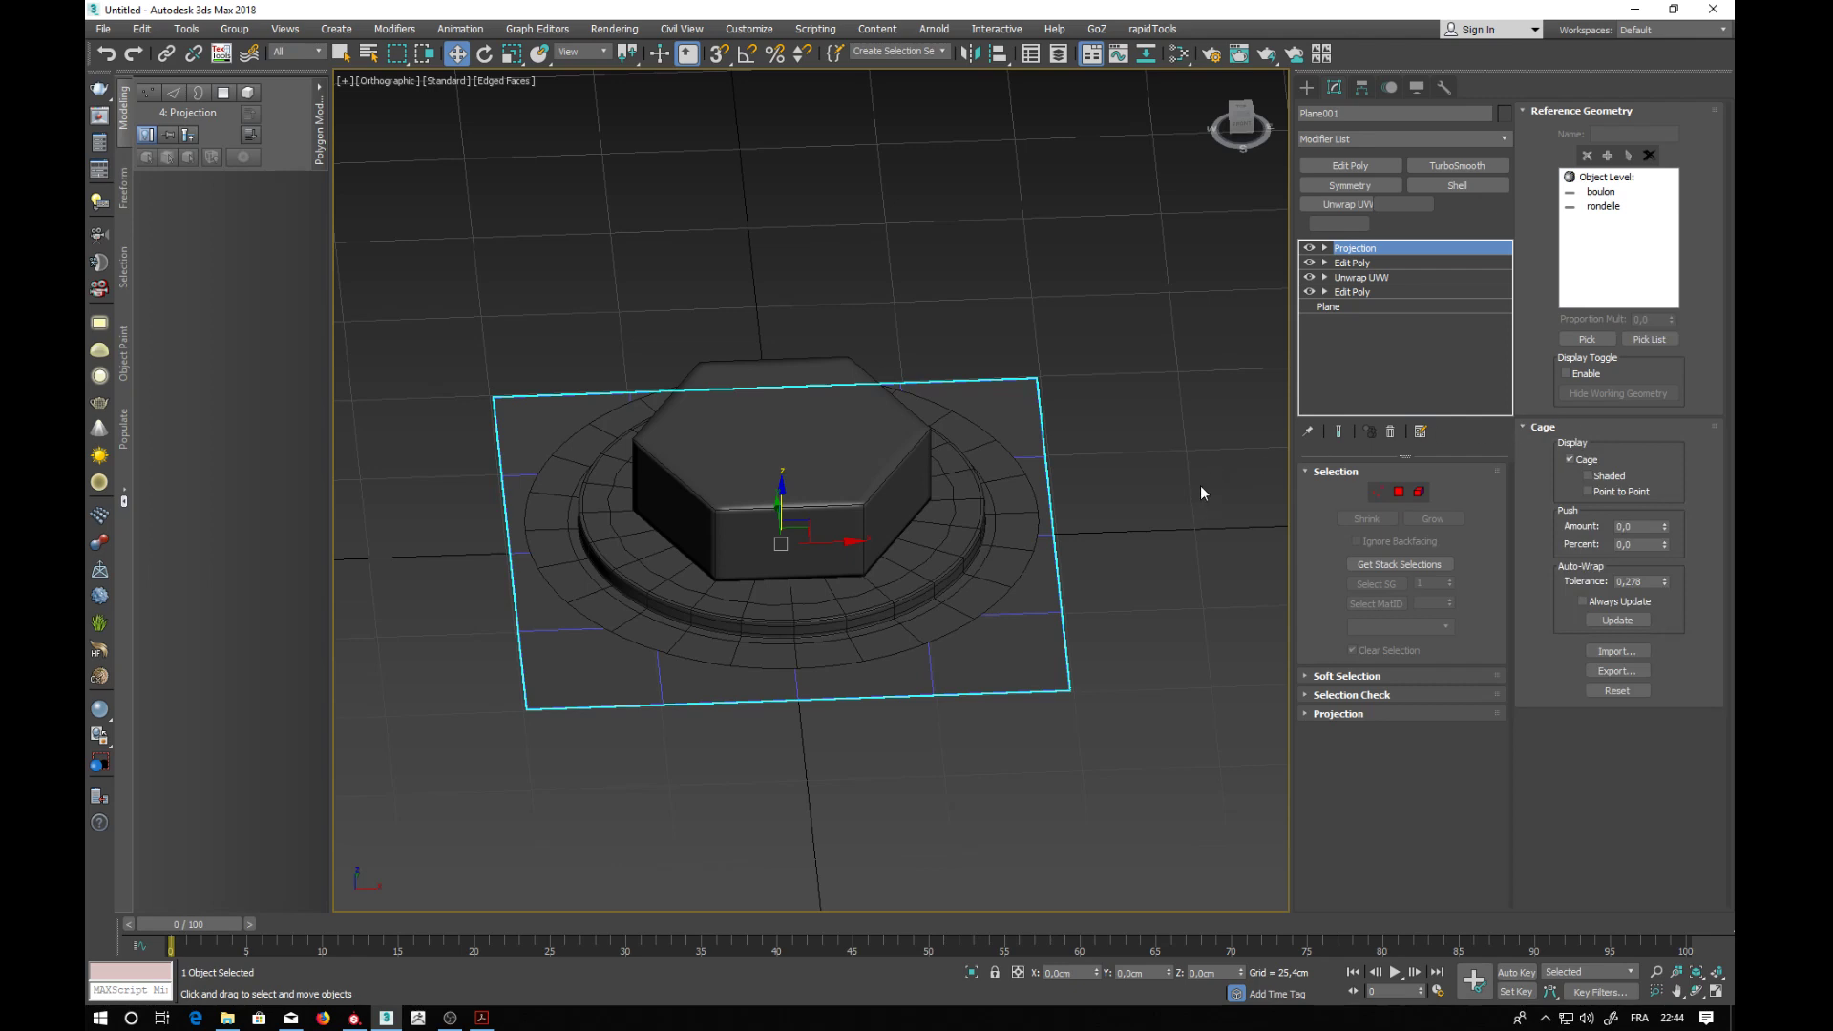
pyautogui.click(1593, 474)
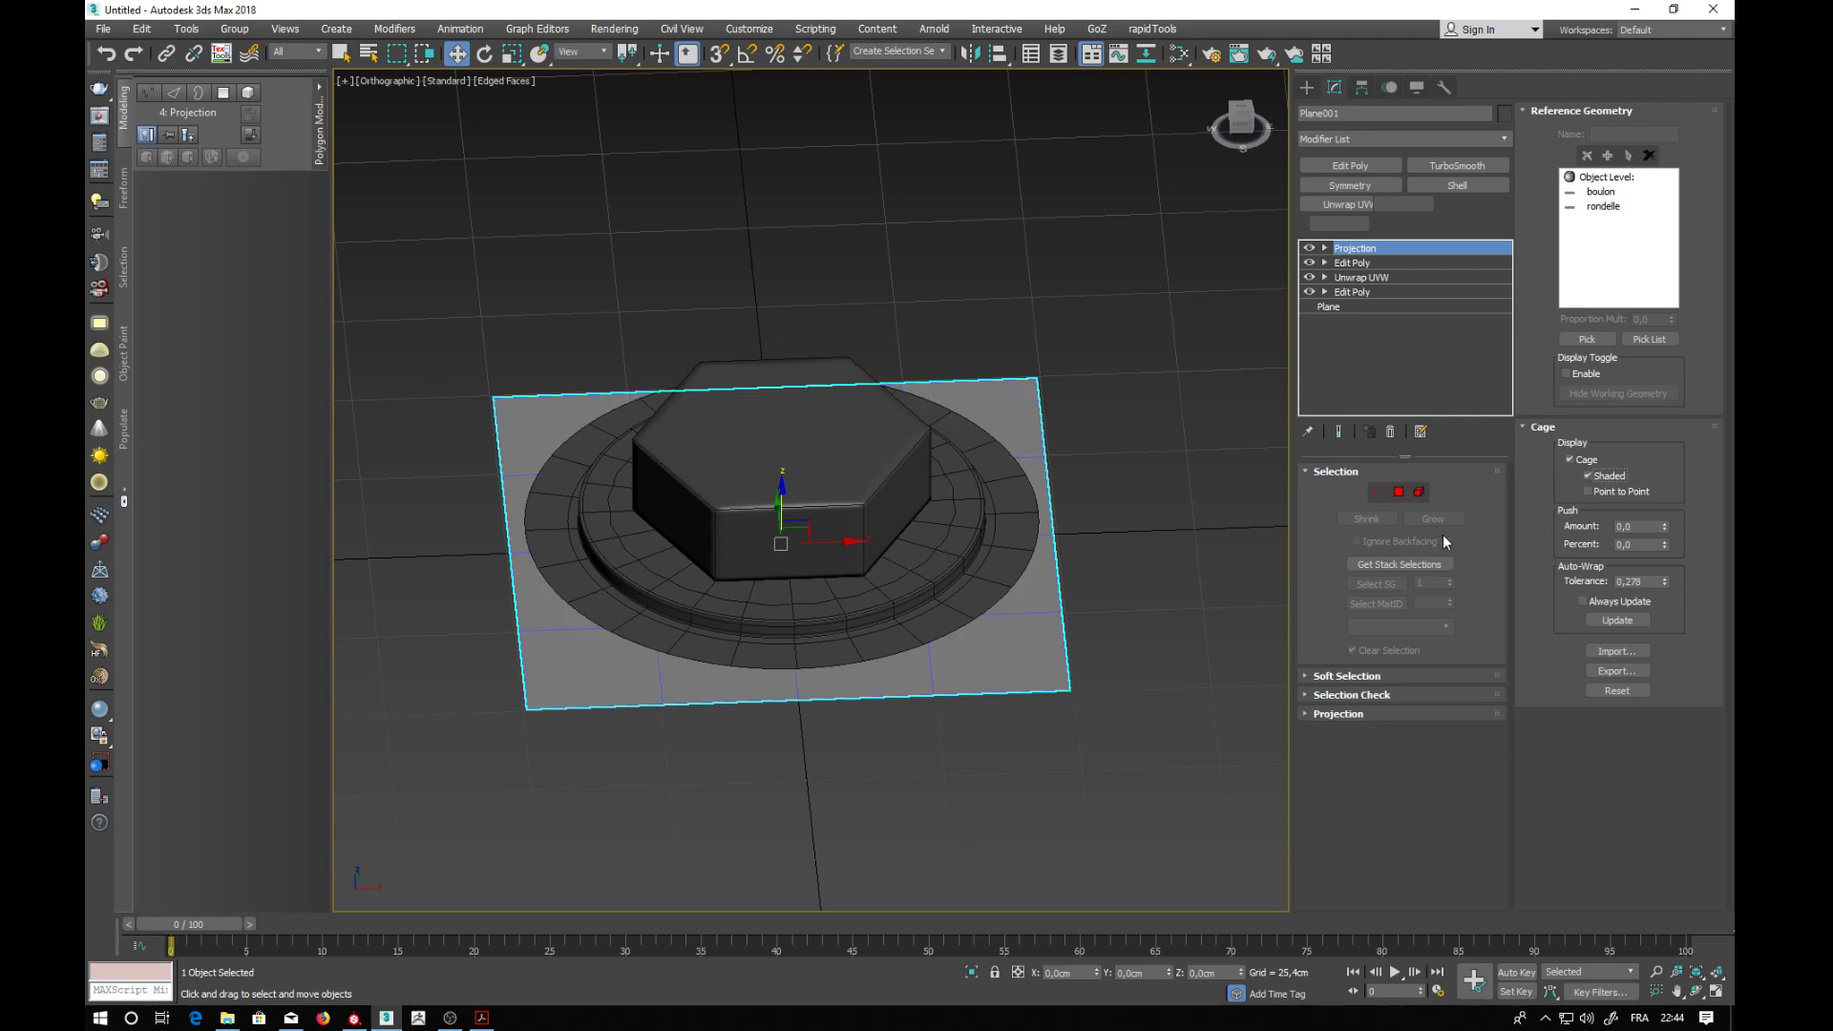
# - Select all the cage faces and raise them about 25 cm in Z so the cage sits fully above the bolt head
pyautogui.click(1377, 491)
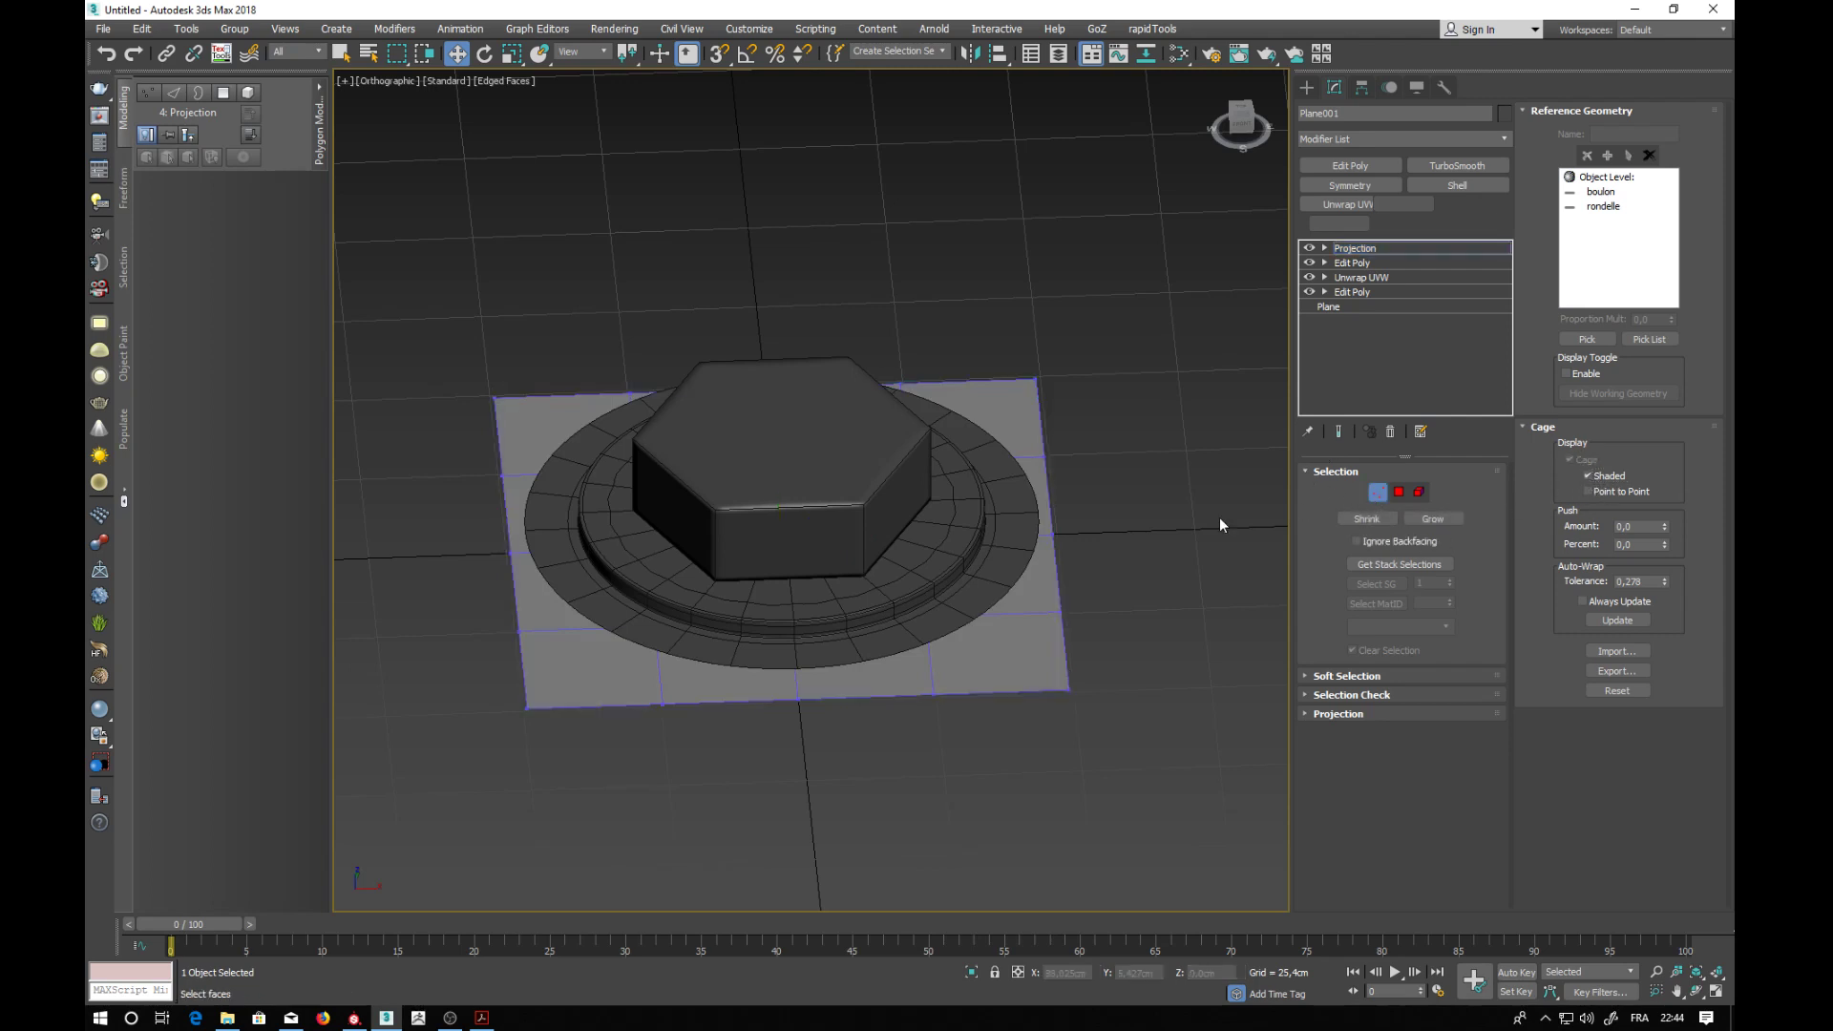
pyautogui.hotkey('ctrl', 'a')
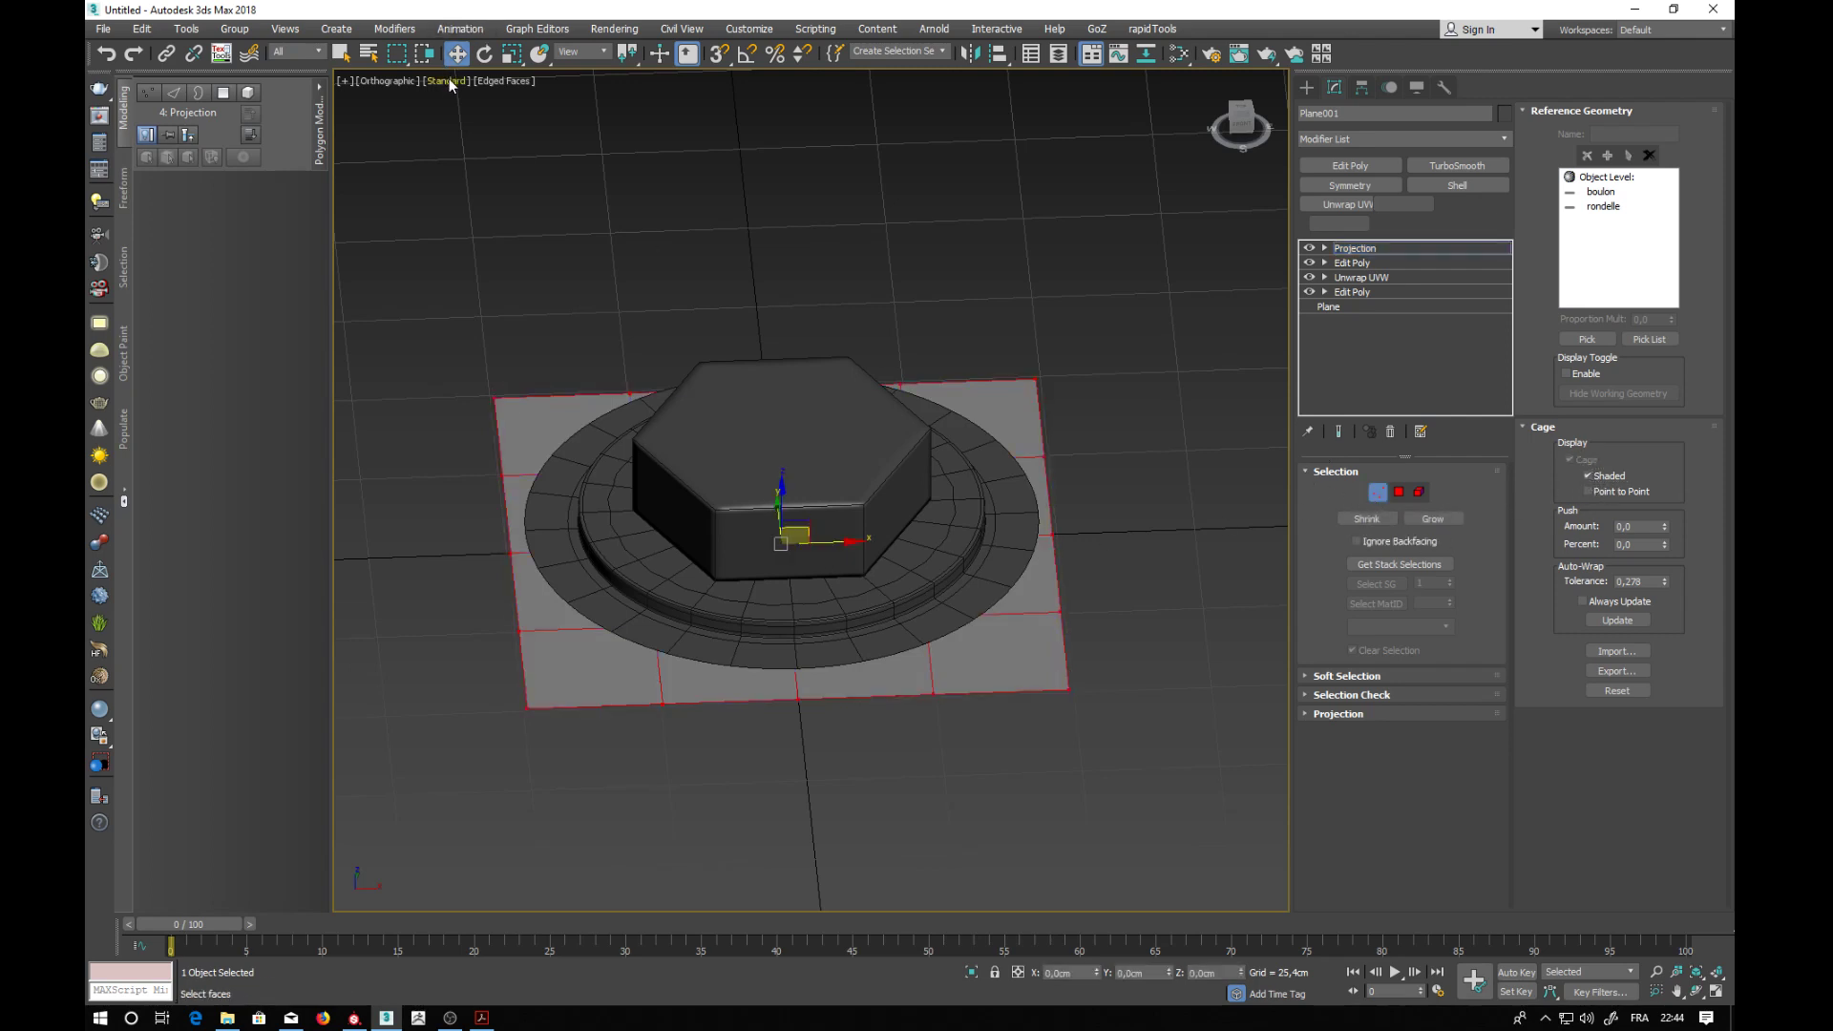
pyautogui.moveTo(783, 493); pyautogui.dragTo(785, 420)
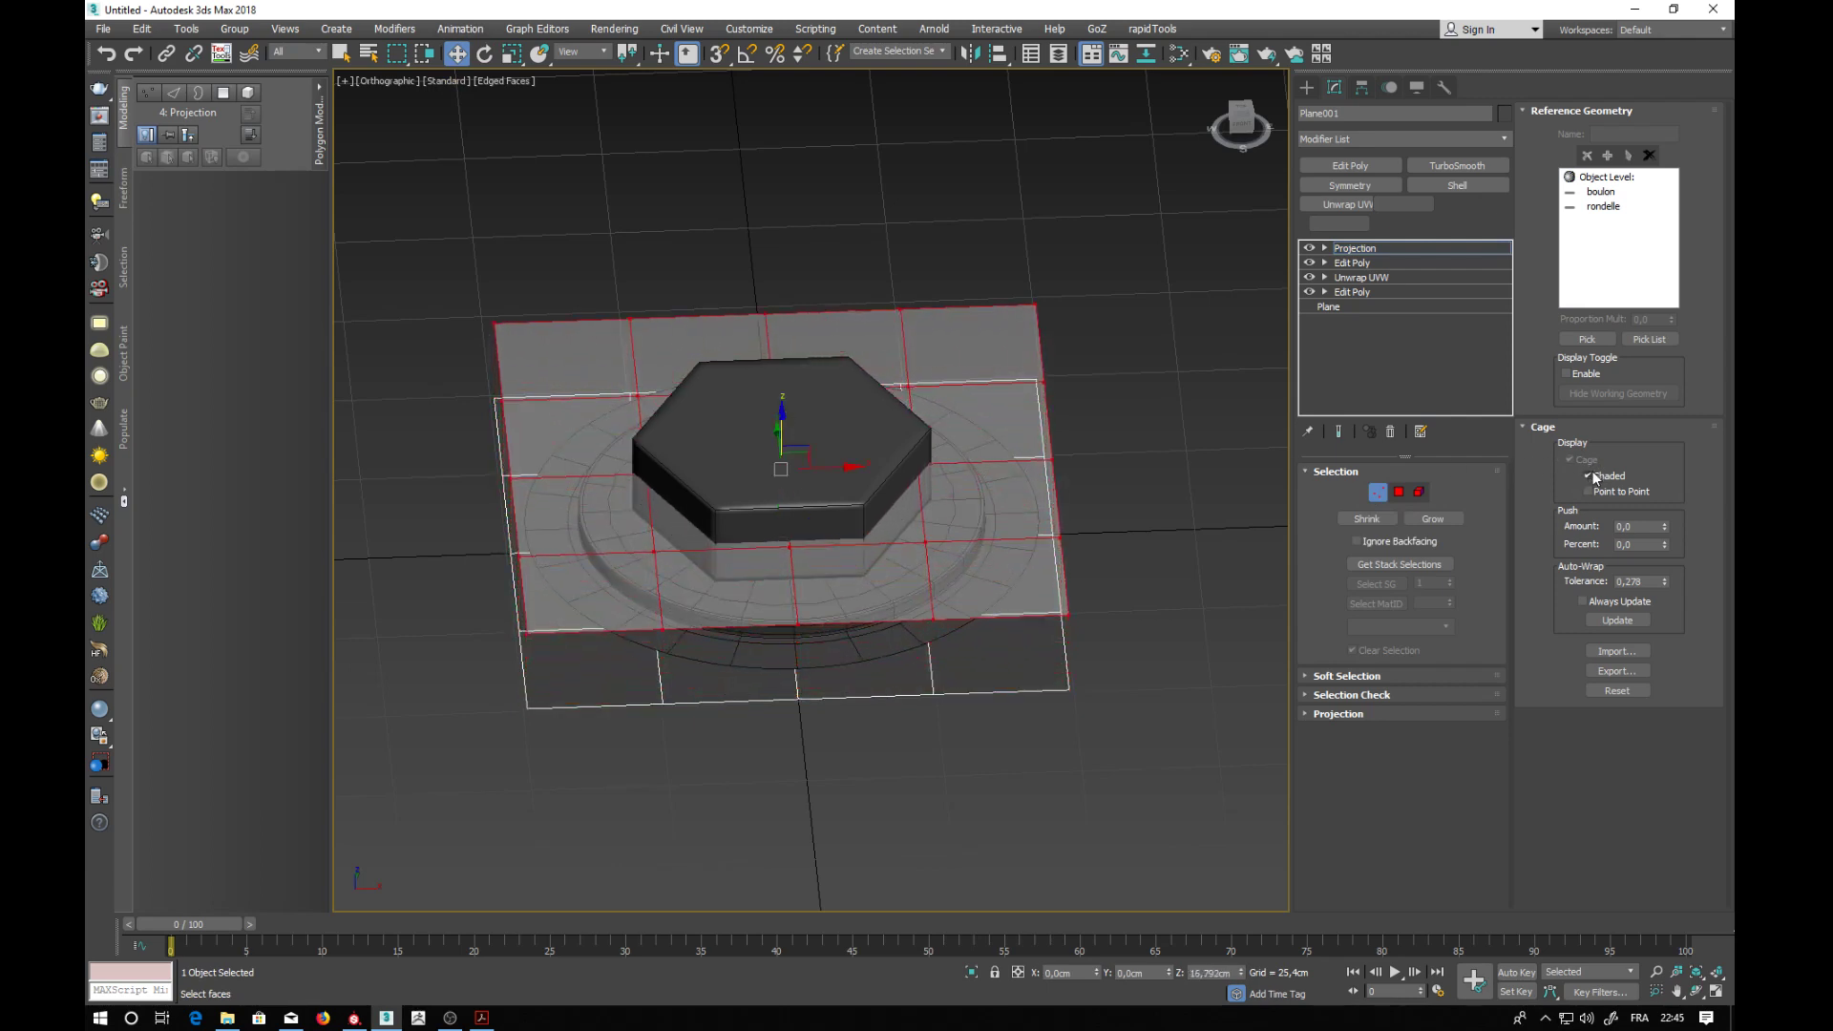
pyautogui.click(1589, 475)
pyautogui.click(1590, 475)
pyautogui.moveTo(781, 425); pyautogui.dragTo(791, 385)
pyautogui.moveTo(1065, 266)
pyautogui.keyDown('alt'); pyautogui.mouseDown(button='middle')
pyautogui.moveTo(1036, 258)
pyautogui.moveTo(1076, 204)
pyautogui.moveTo(1077, 279)
pyautogui.mouseUp(button='middle'); pyautogui.keyUp('alt')
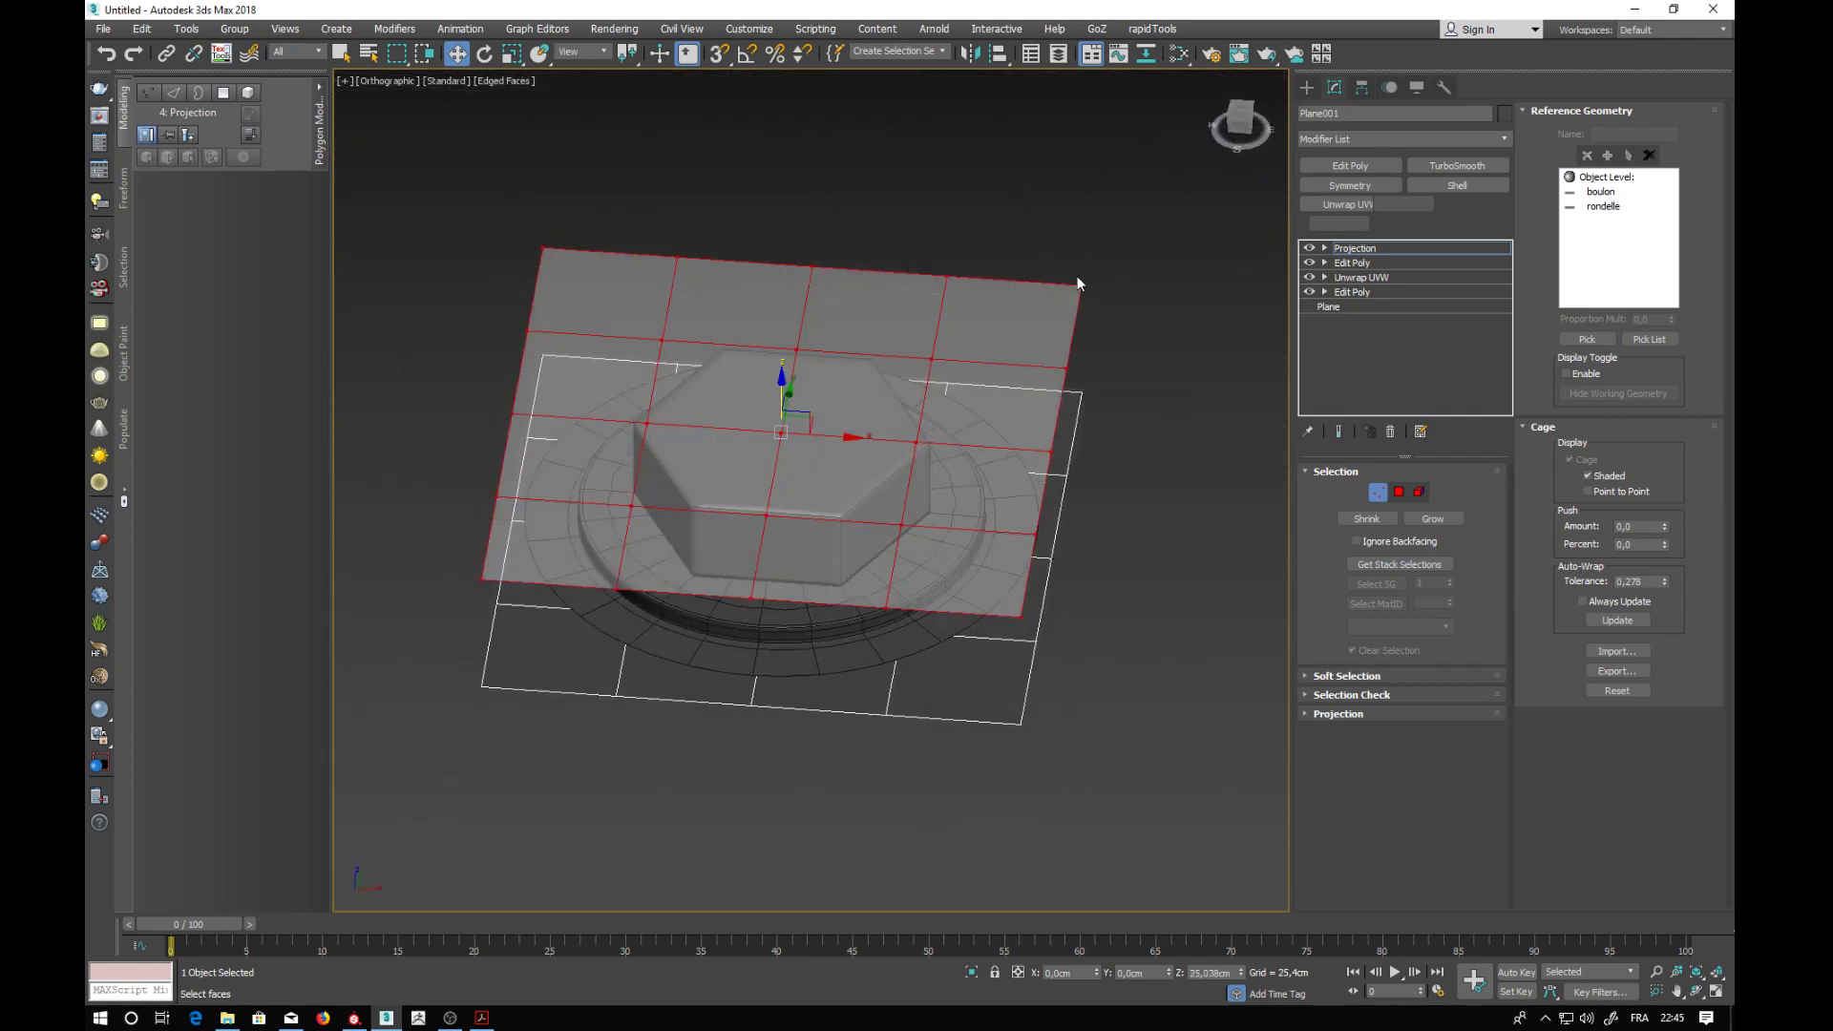
pyautogui.moveTo(884, 404)
pyautogui.keyDown('alt'); pyautogui.mouseDown(button='middle')
pyautogui.moveTo(890, 457)
pyautogui.moveTo(842, 506)
pyautogui.moveTo(868, 498)
pyautogui.moveTo(879, 402)
pyautogui.mouseUp(button='middle'); pyautogui.keyUp('alt')
pyautogui.keyDown('alt'); pyautogui.moveTo(896, 381); pyautogui.dragTo(886, 439, button='middle'); pyautogui.keyUp('alt')
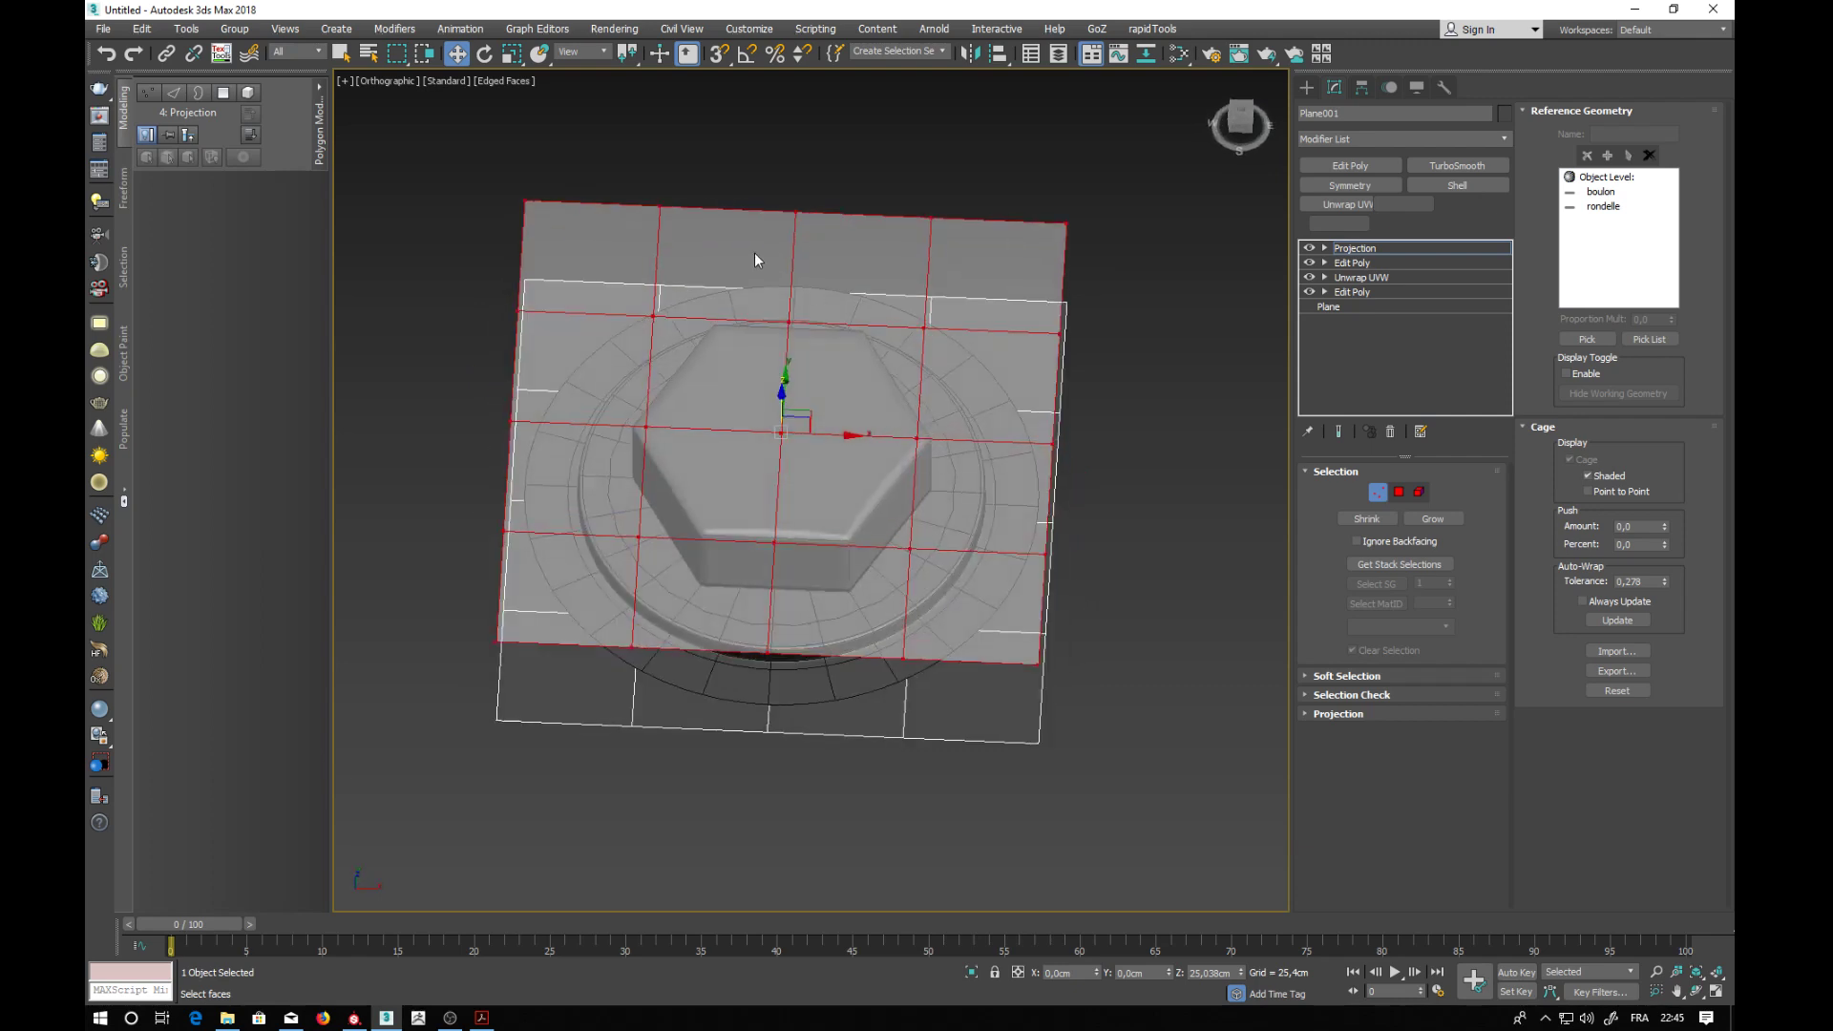
pyautogui.keyDown('alt'); pyautogui.moveTo(754, 252); pyautogui.dragTo(766, 183, button='middle'); pyautogui.keyUp('alt')
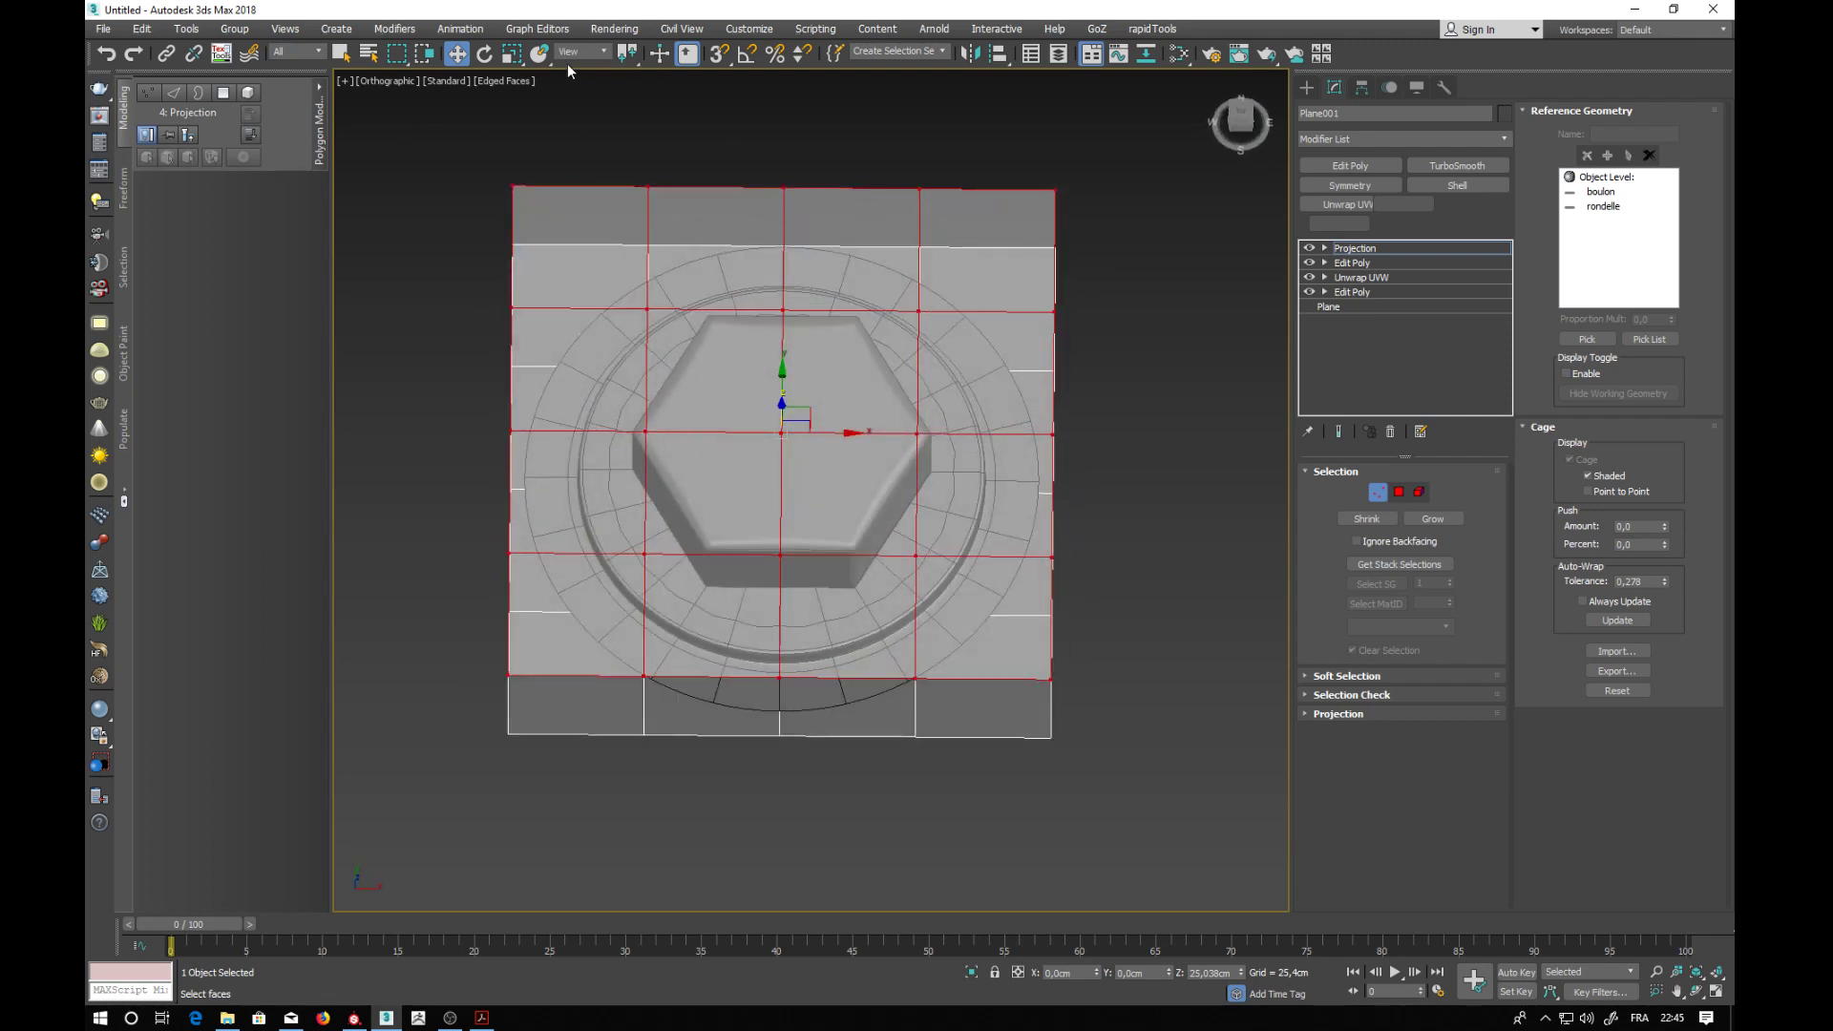
# - Switch to the Top view and open Render To Texture with Projection Mapping enabled for the base plane
pyautogui.click(1241, 117)
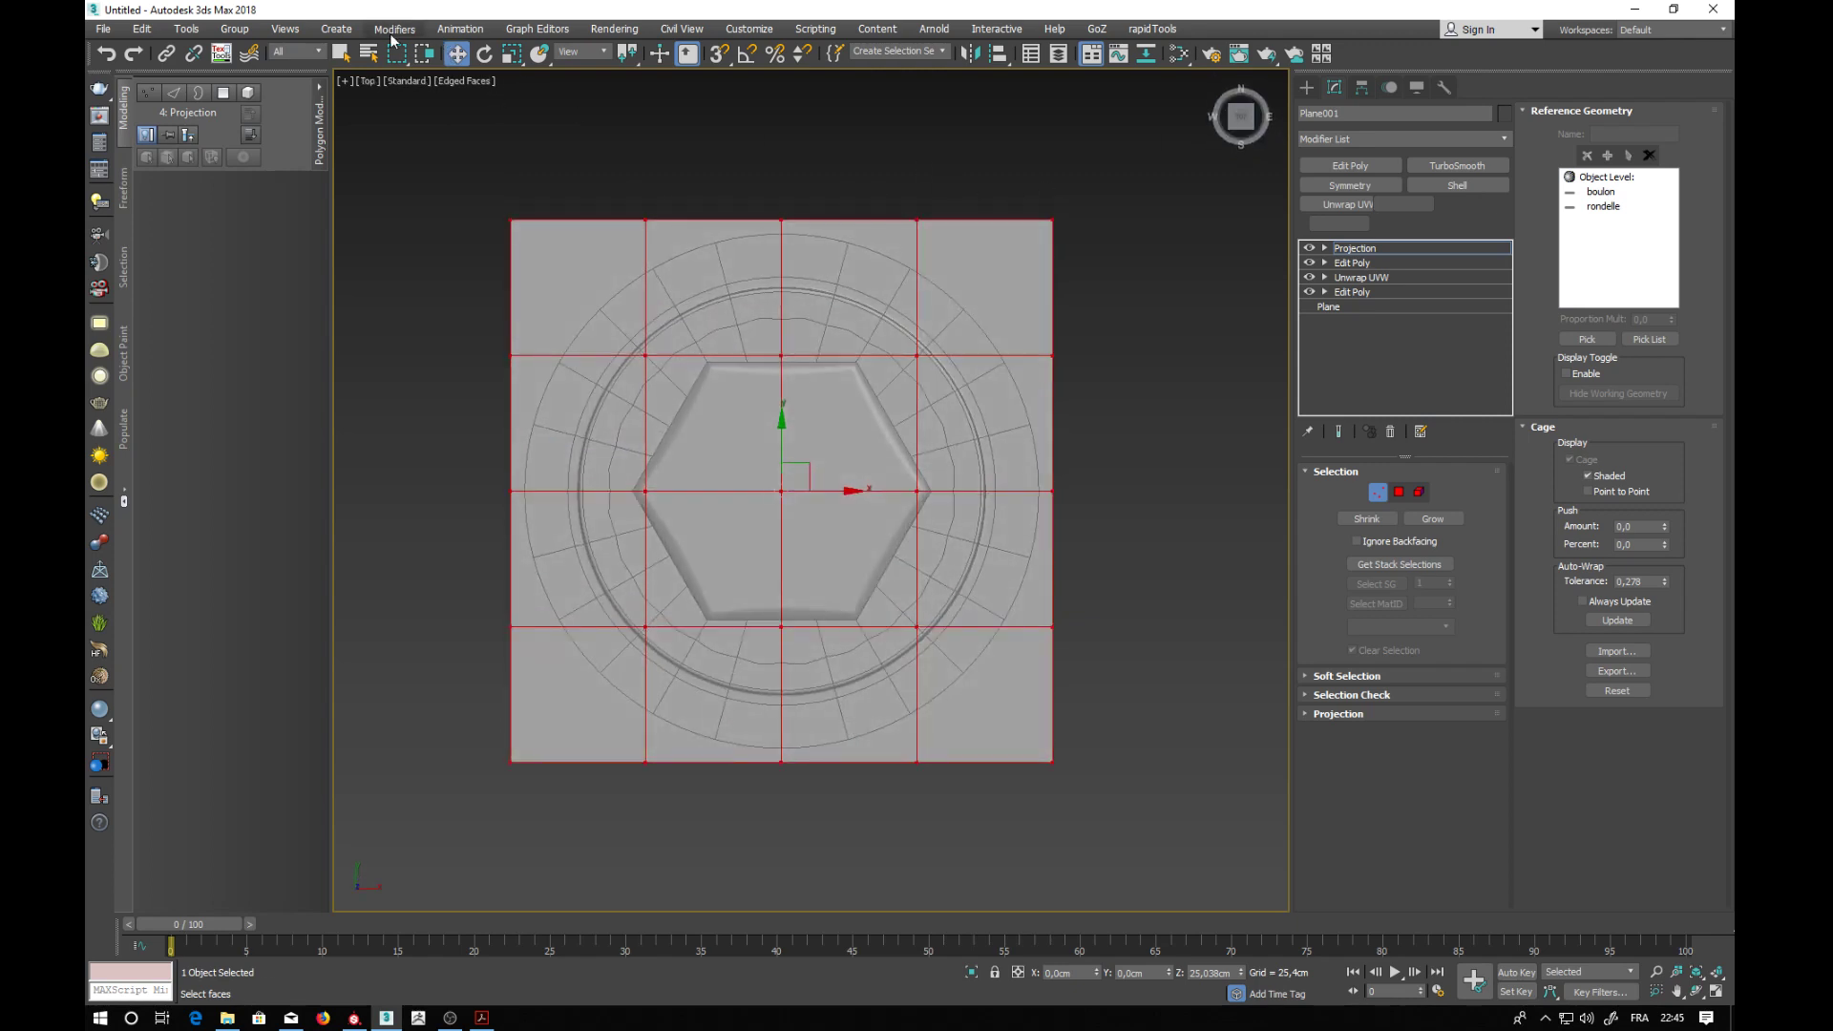
pyautogui.click(616, 29)
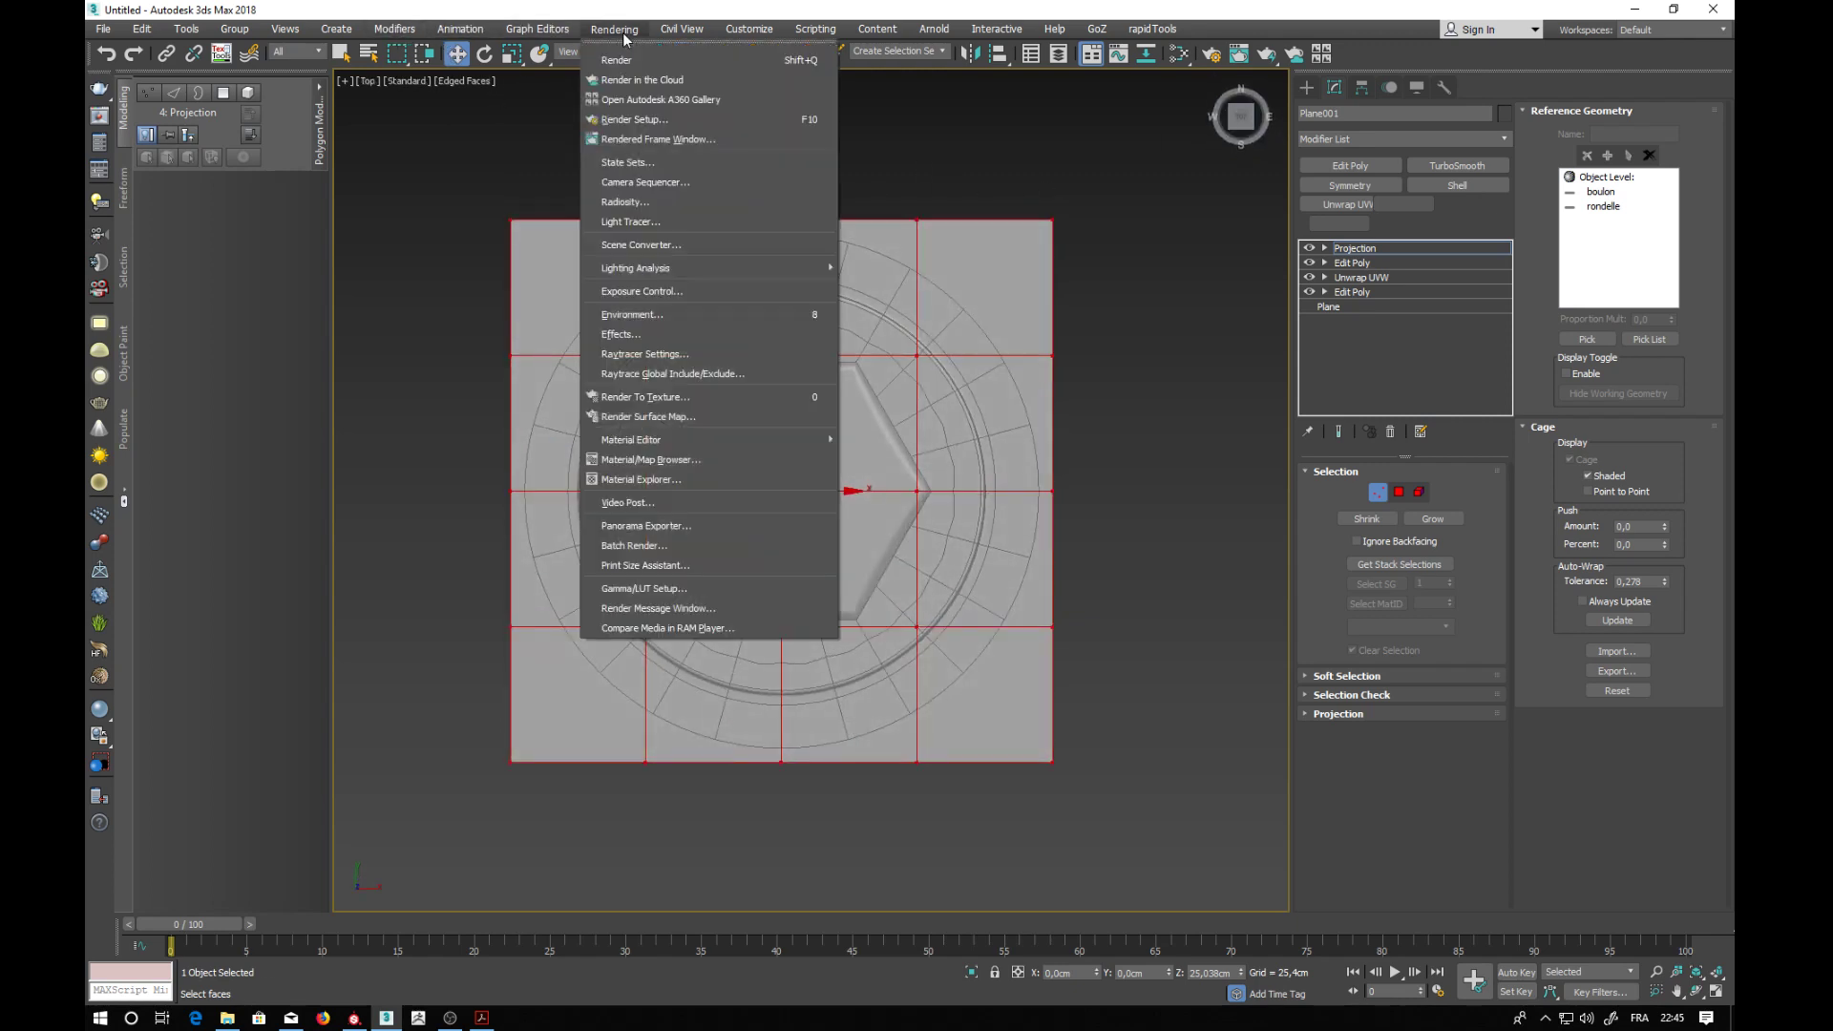
pyautogui.click(658, 400)
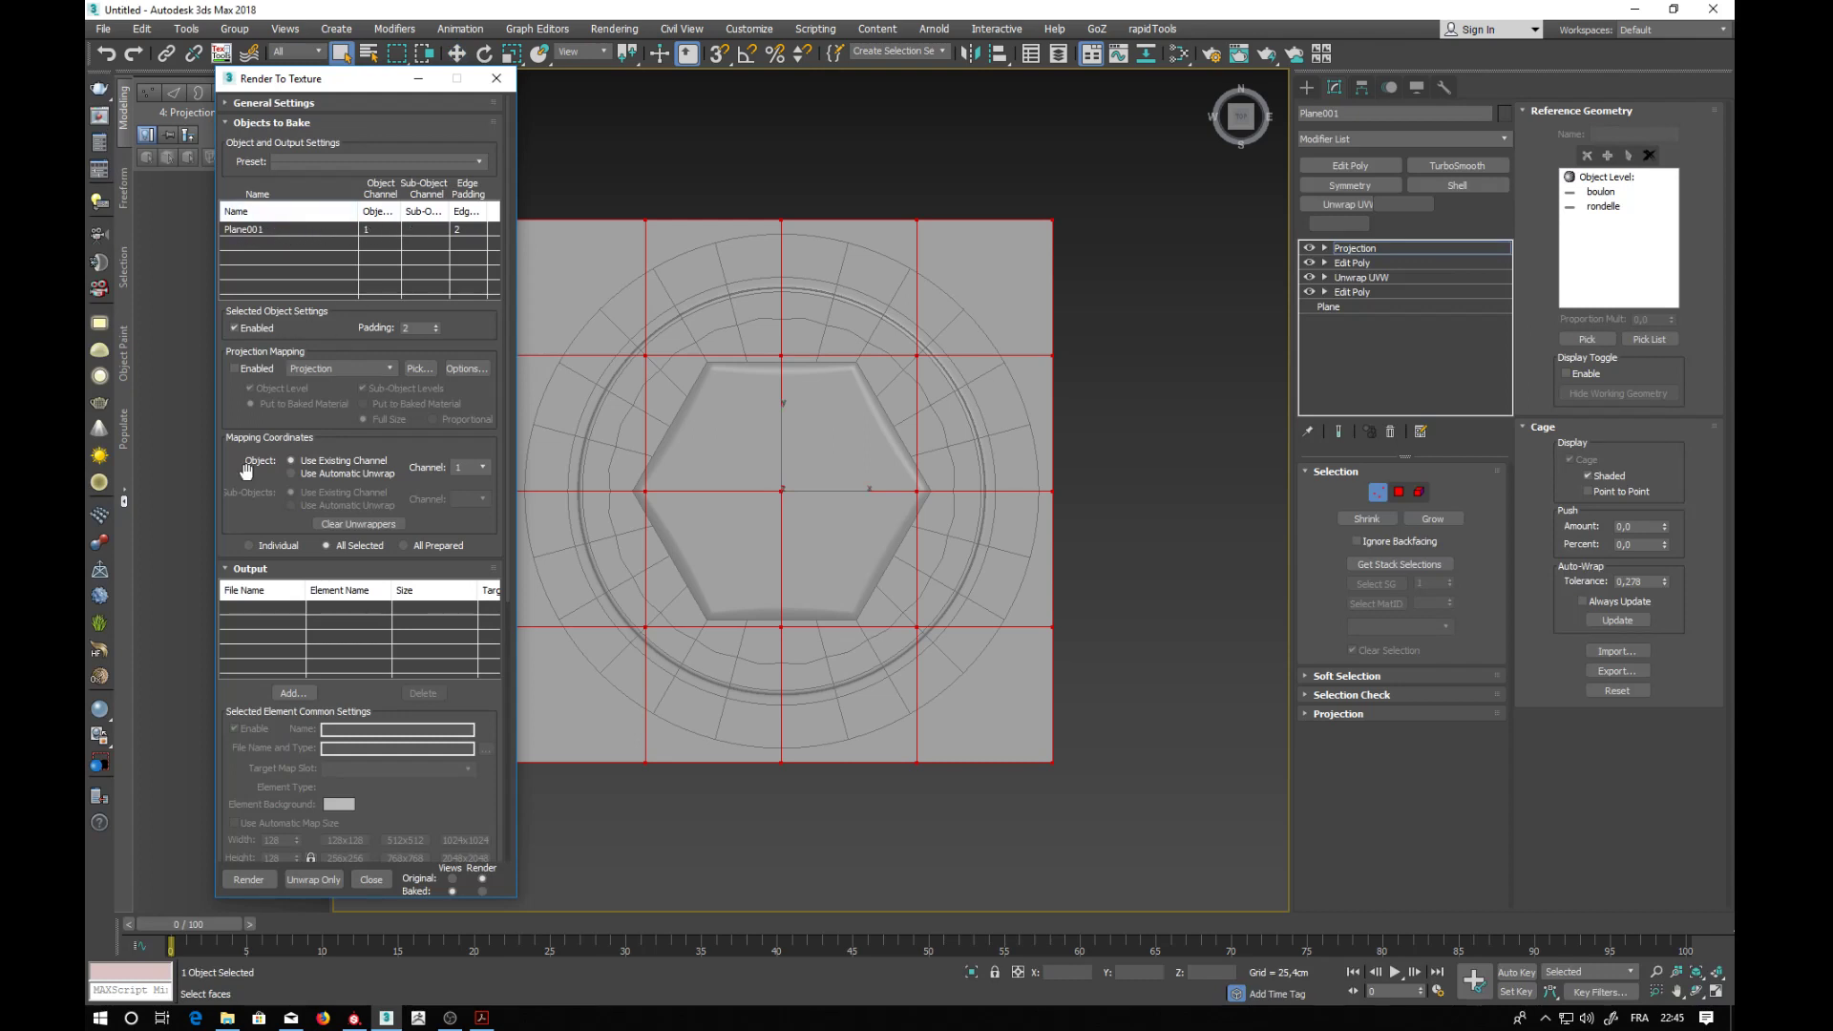
pyautogui.click(237, 366)
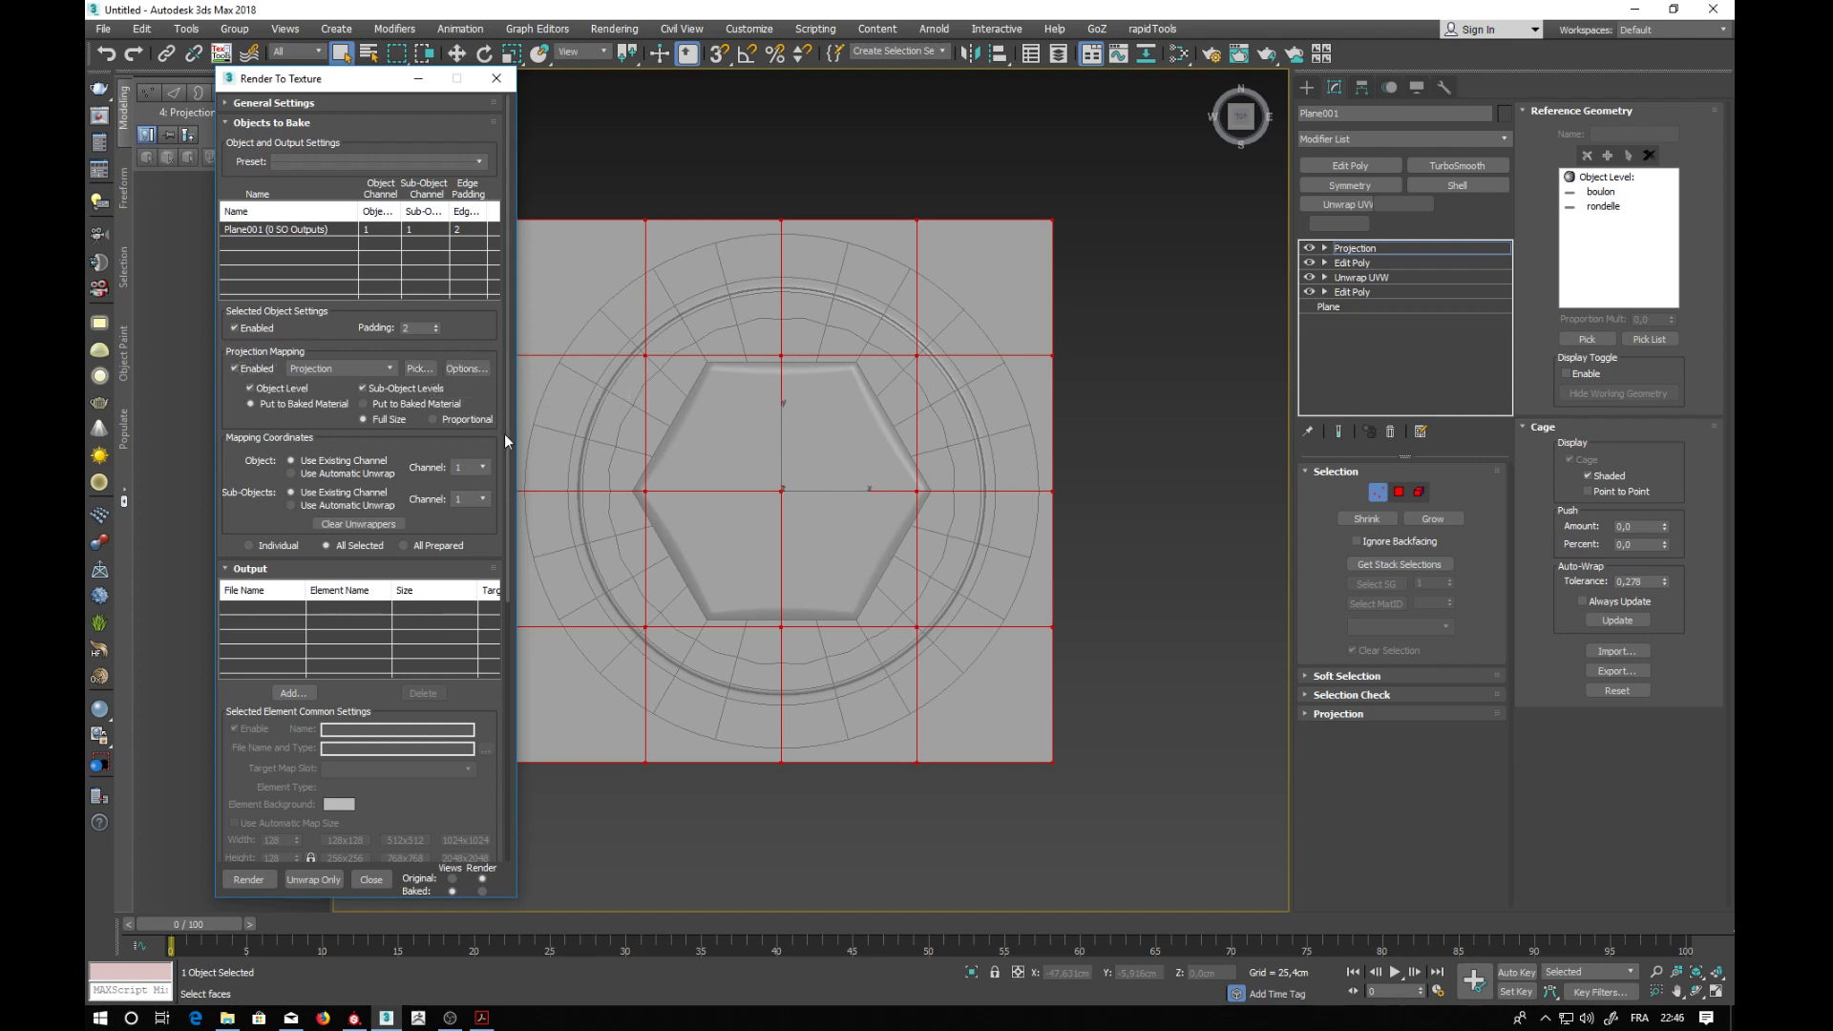
# - Add a NormalsMap texture element to the plane's render output
pyautogui.moveTo(507, 433); pyautogui.dragTo(496, 556)
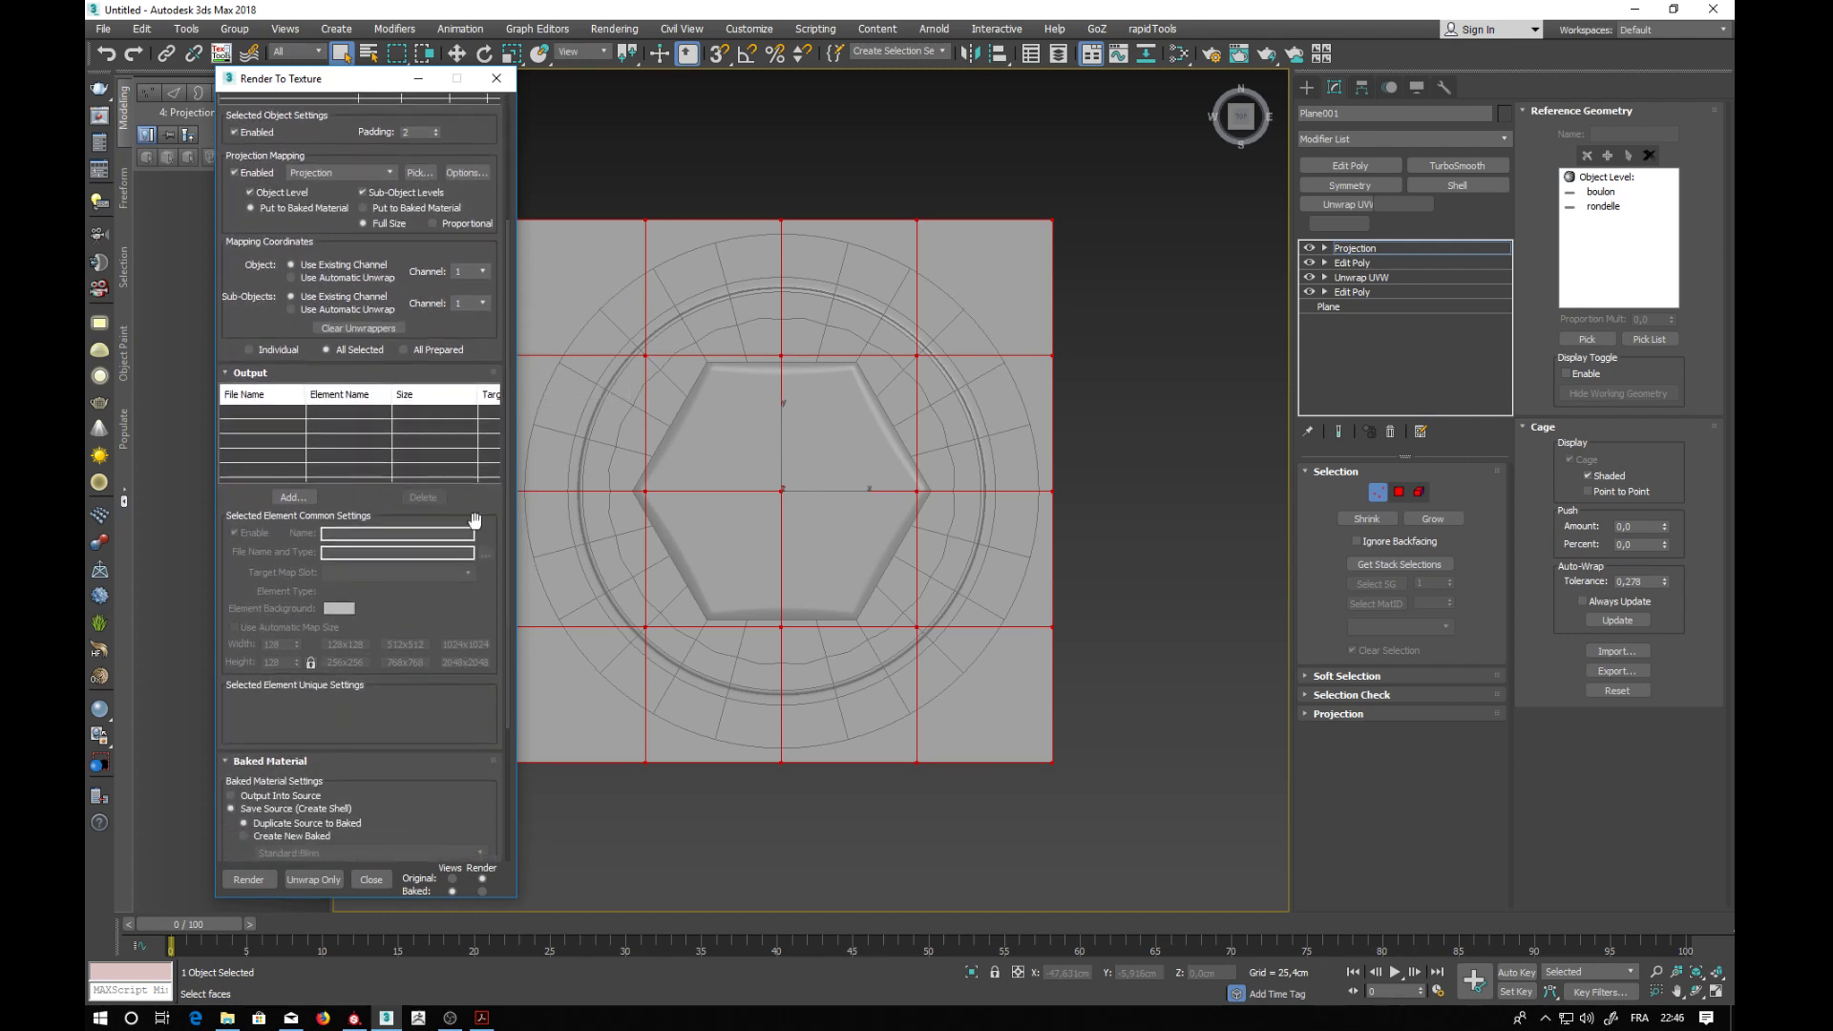
pyautogui.click(305, 498)
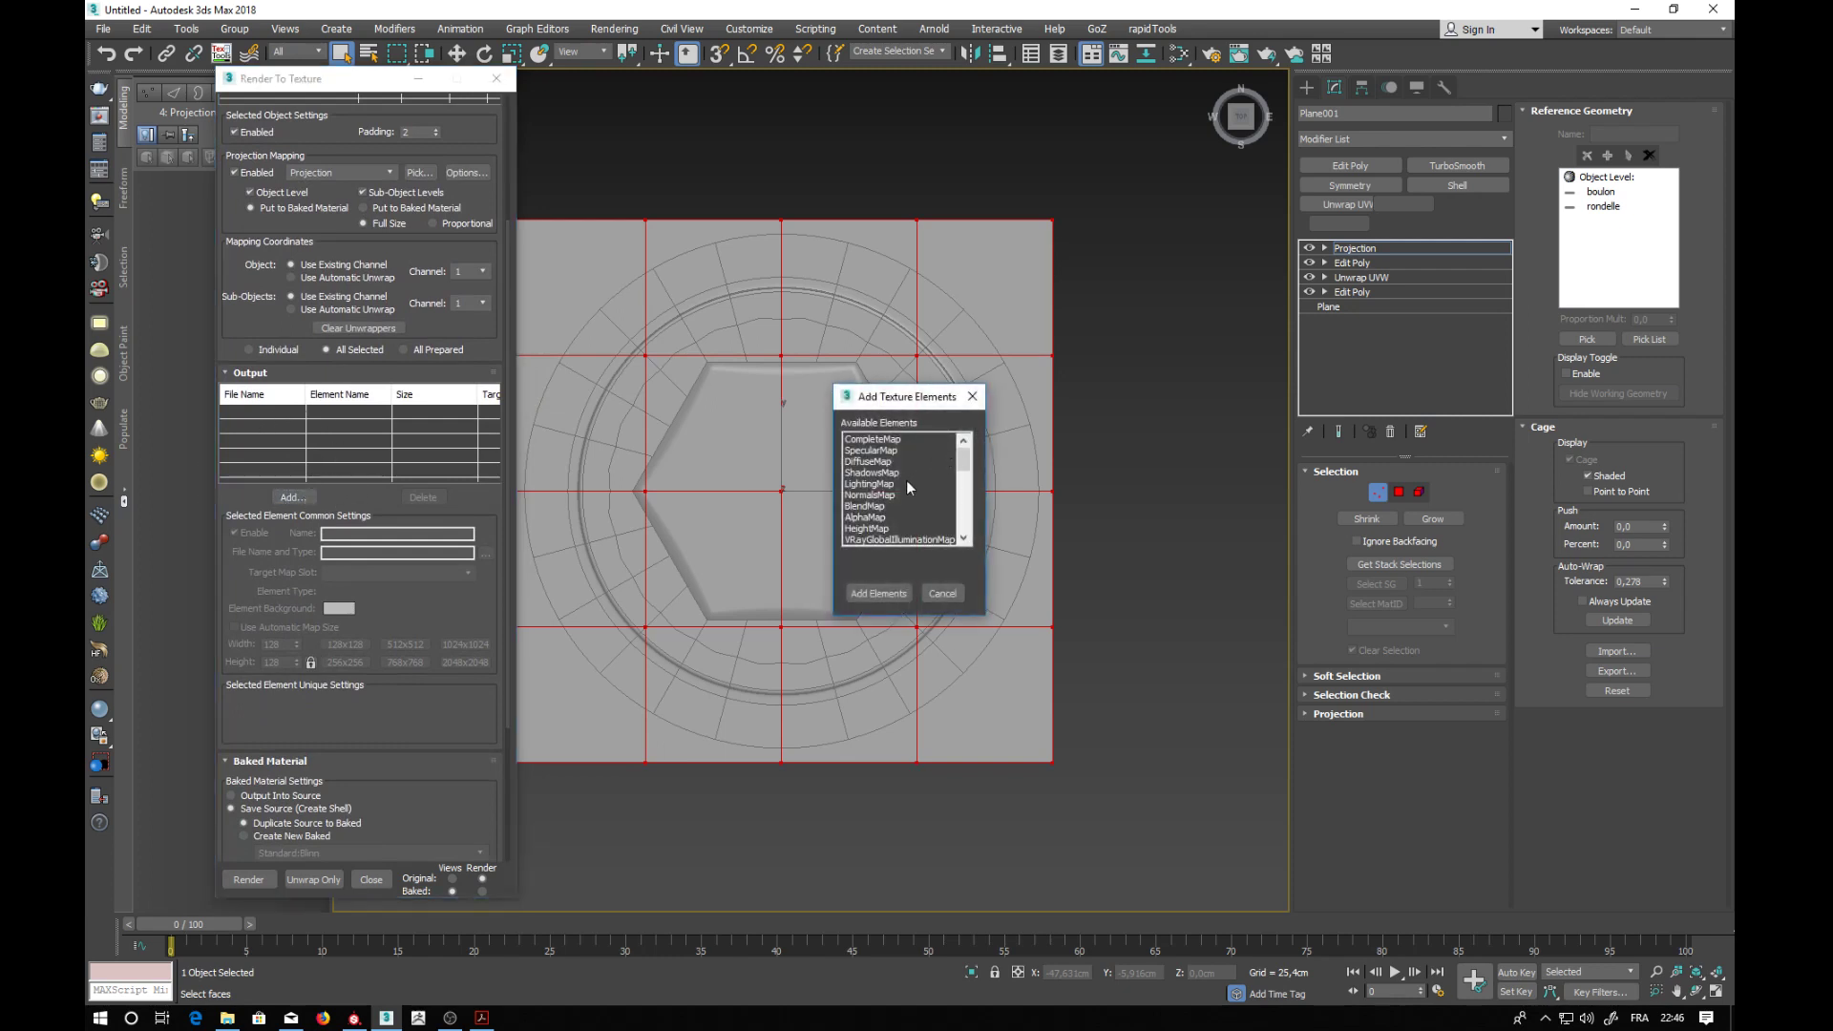
pyautogui.click(871, 496)
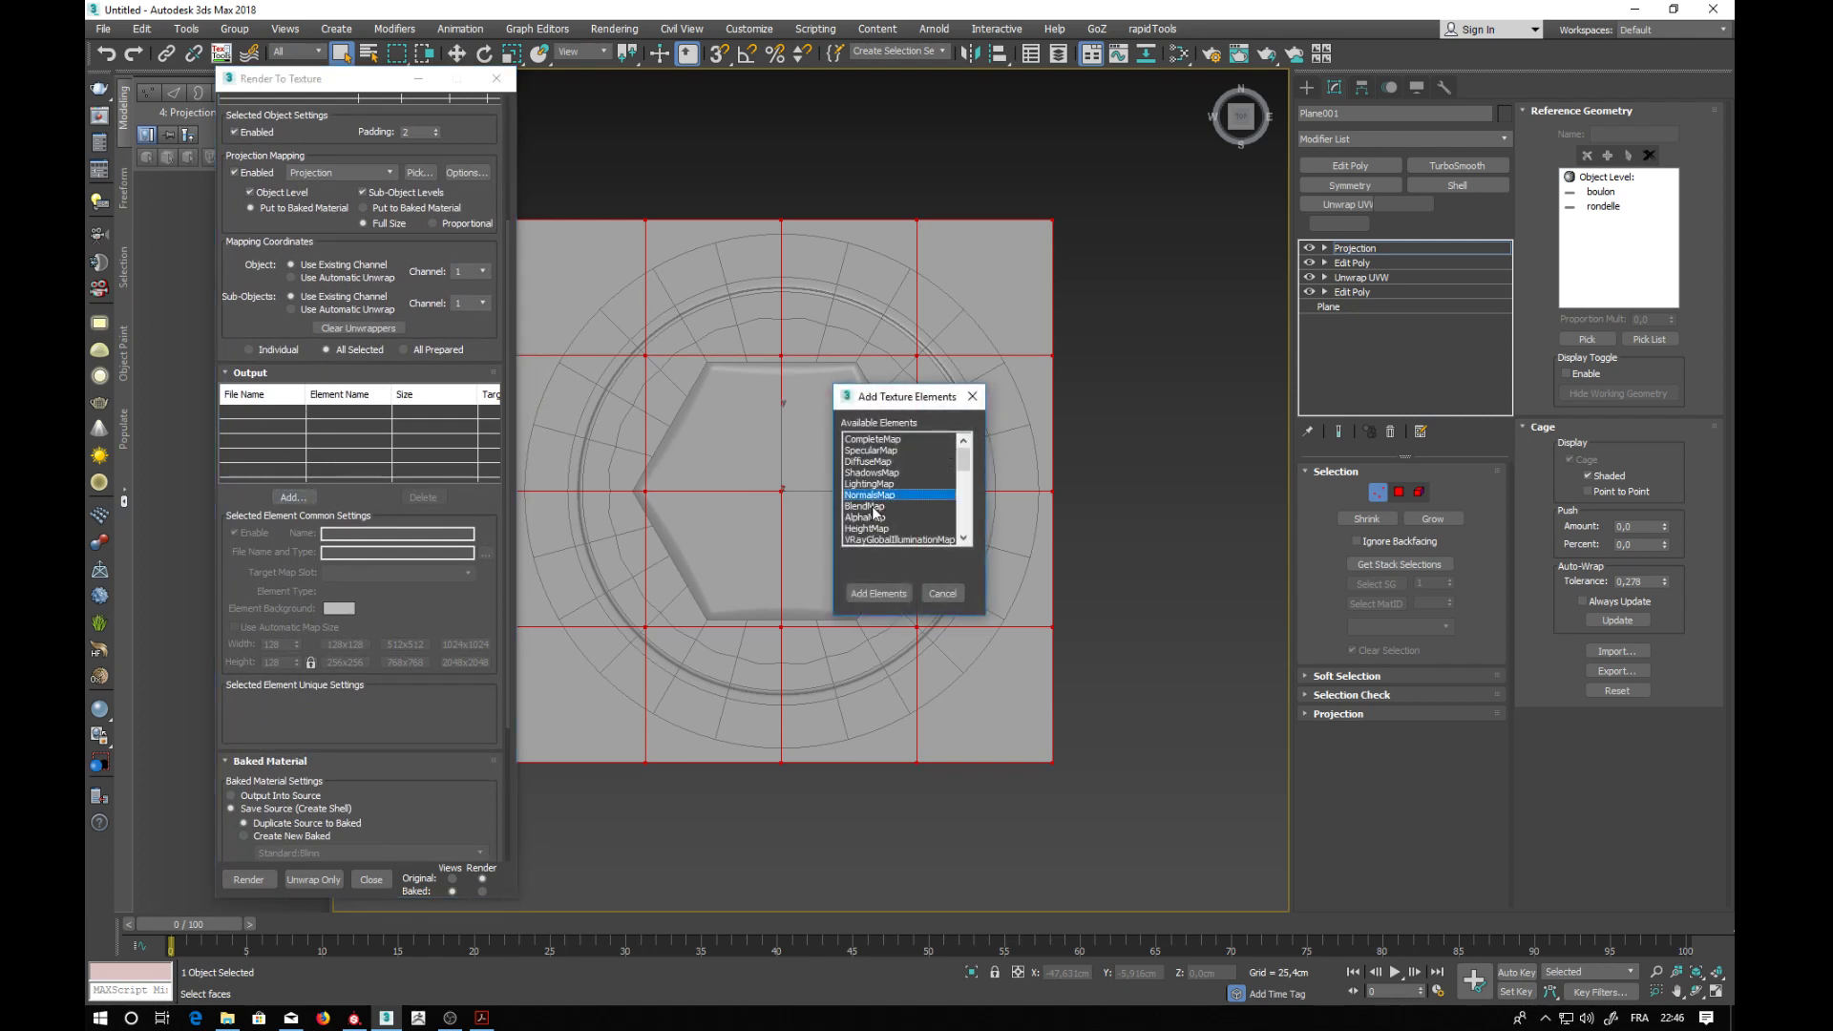
pyautogui.click(882, 594)
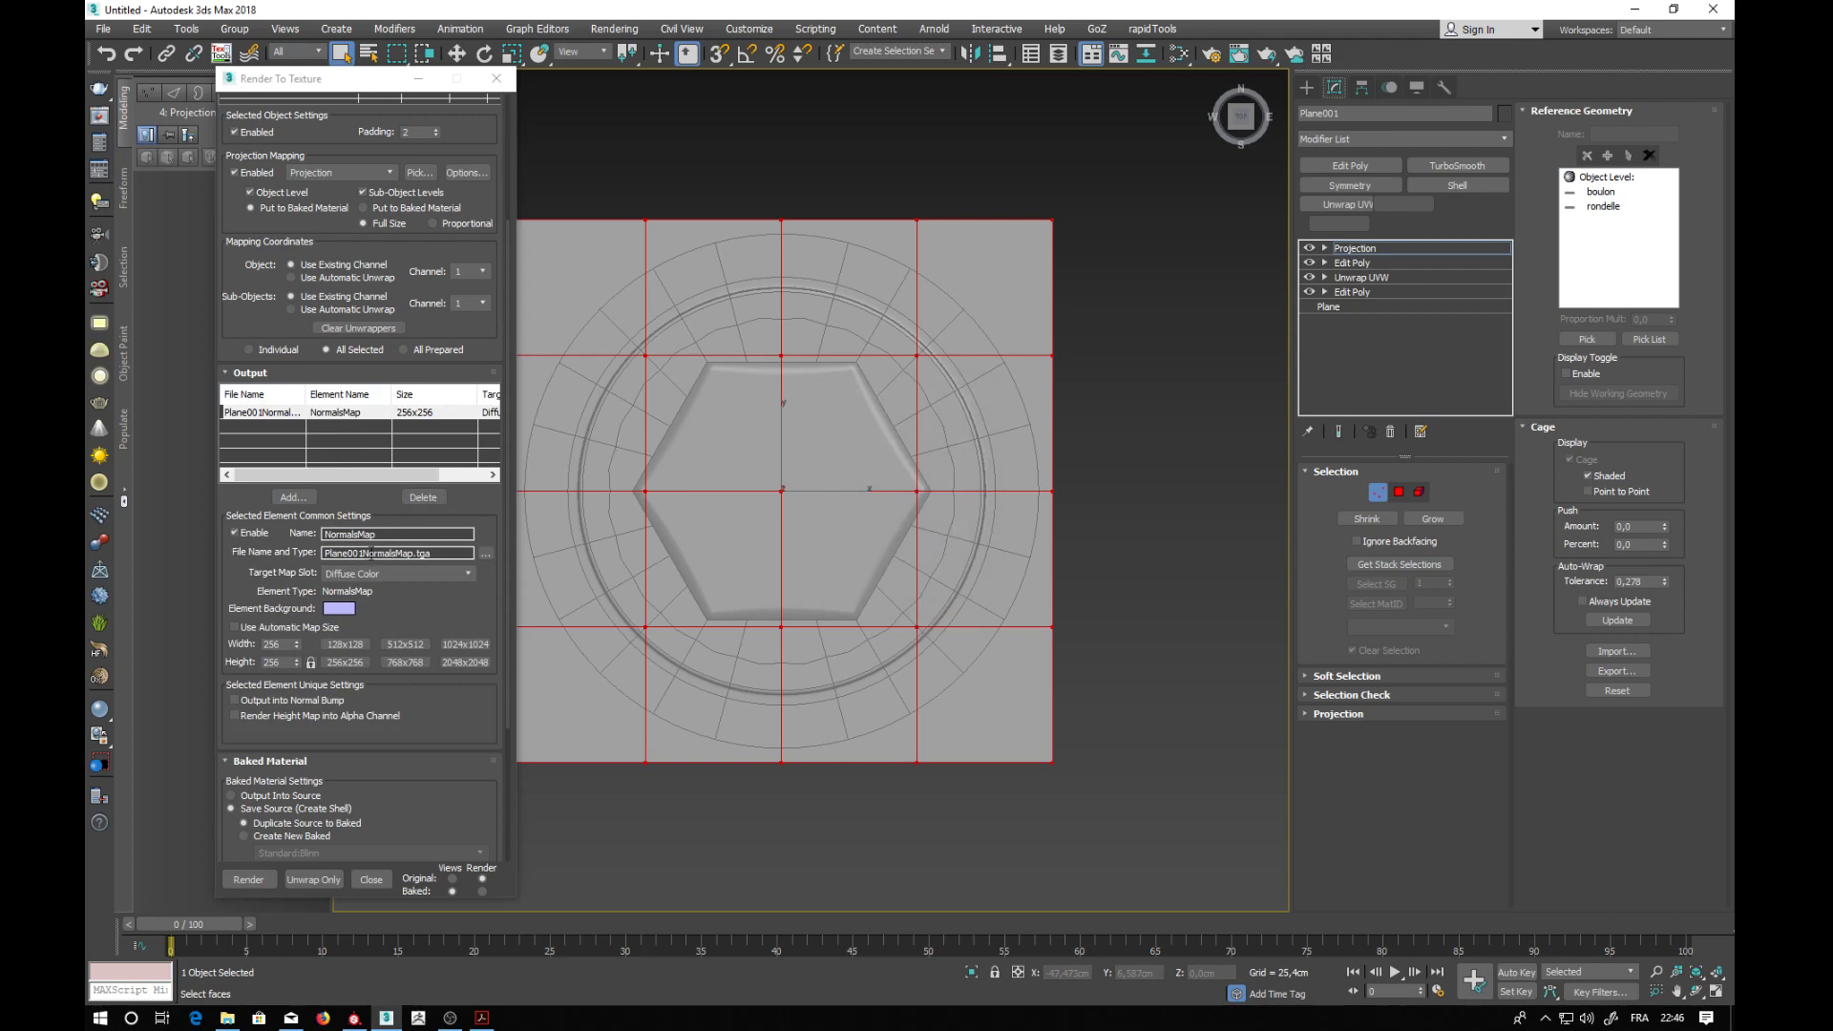
# - Set the normal map's output file to Plane001NormalsMap.tga at 32 bits per pixel and its size to 1024x1024
pyautogui.click(484, 556)
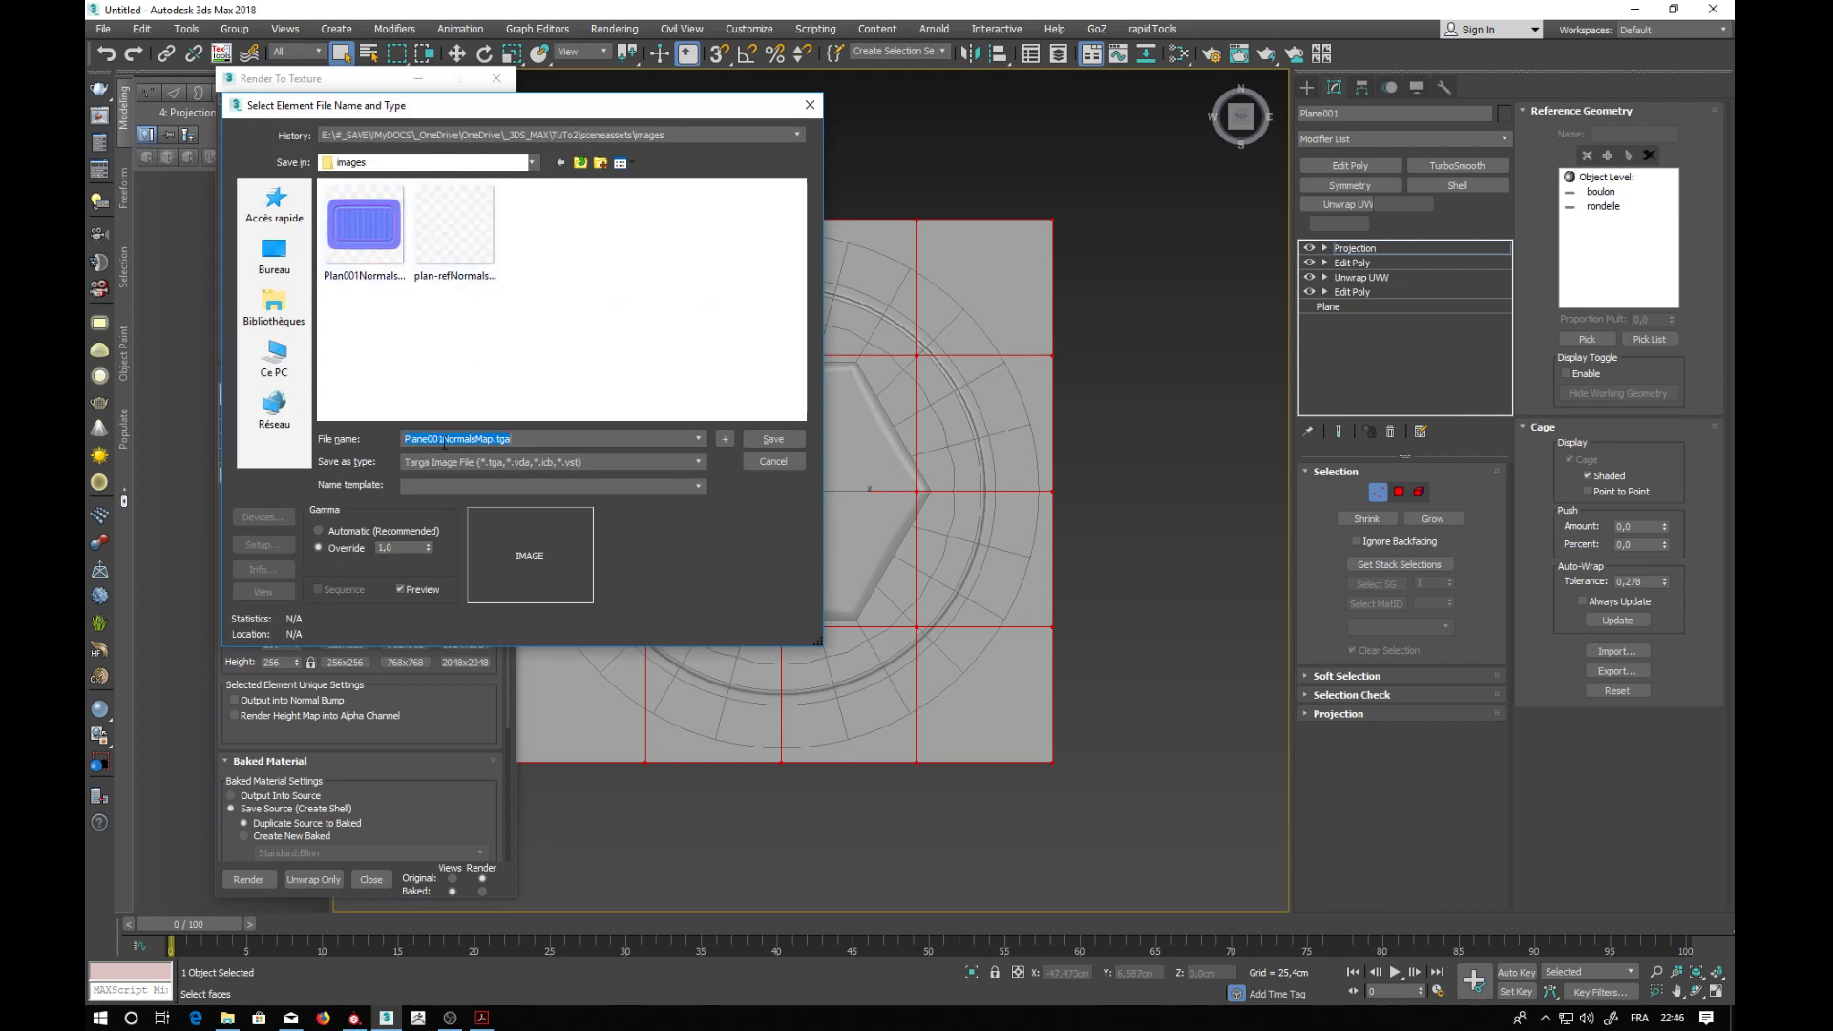
pyautogui.click(758, 442)
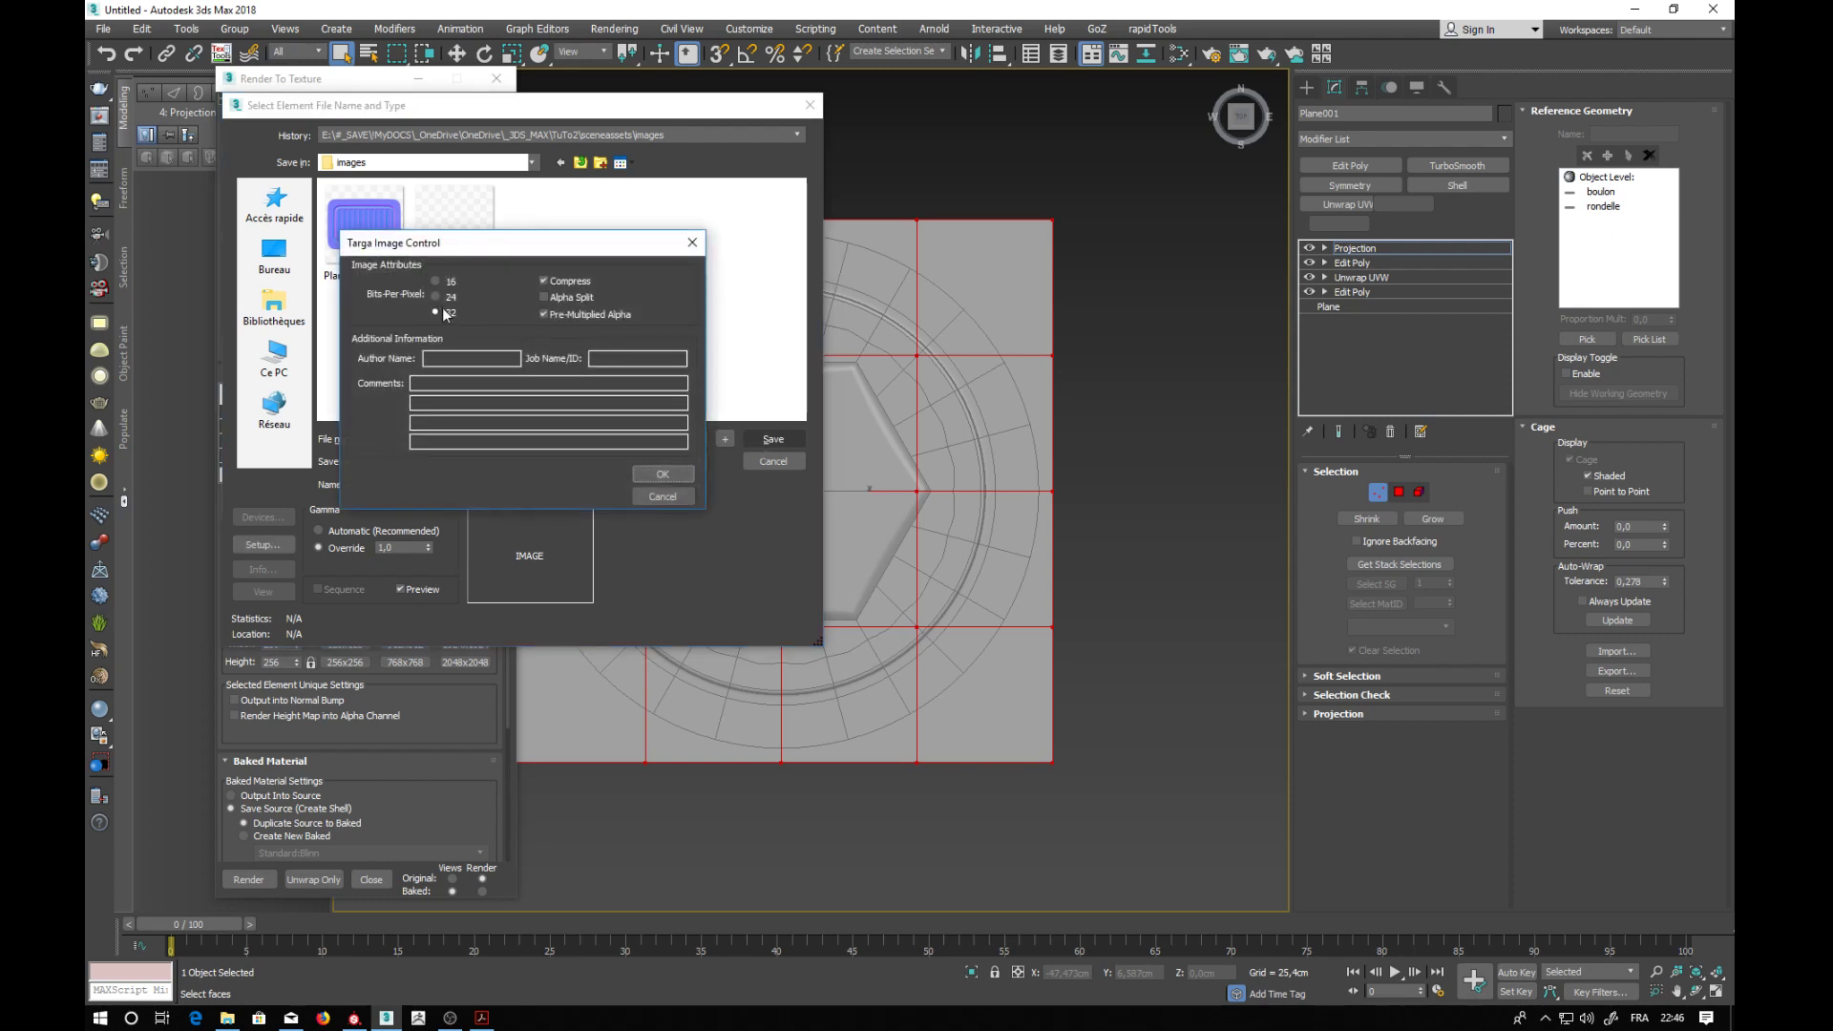
pyautogui.click(662, 474)
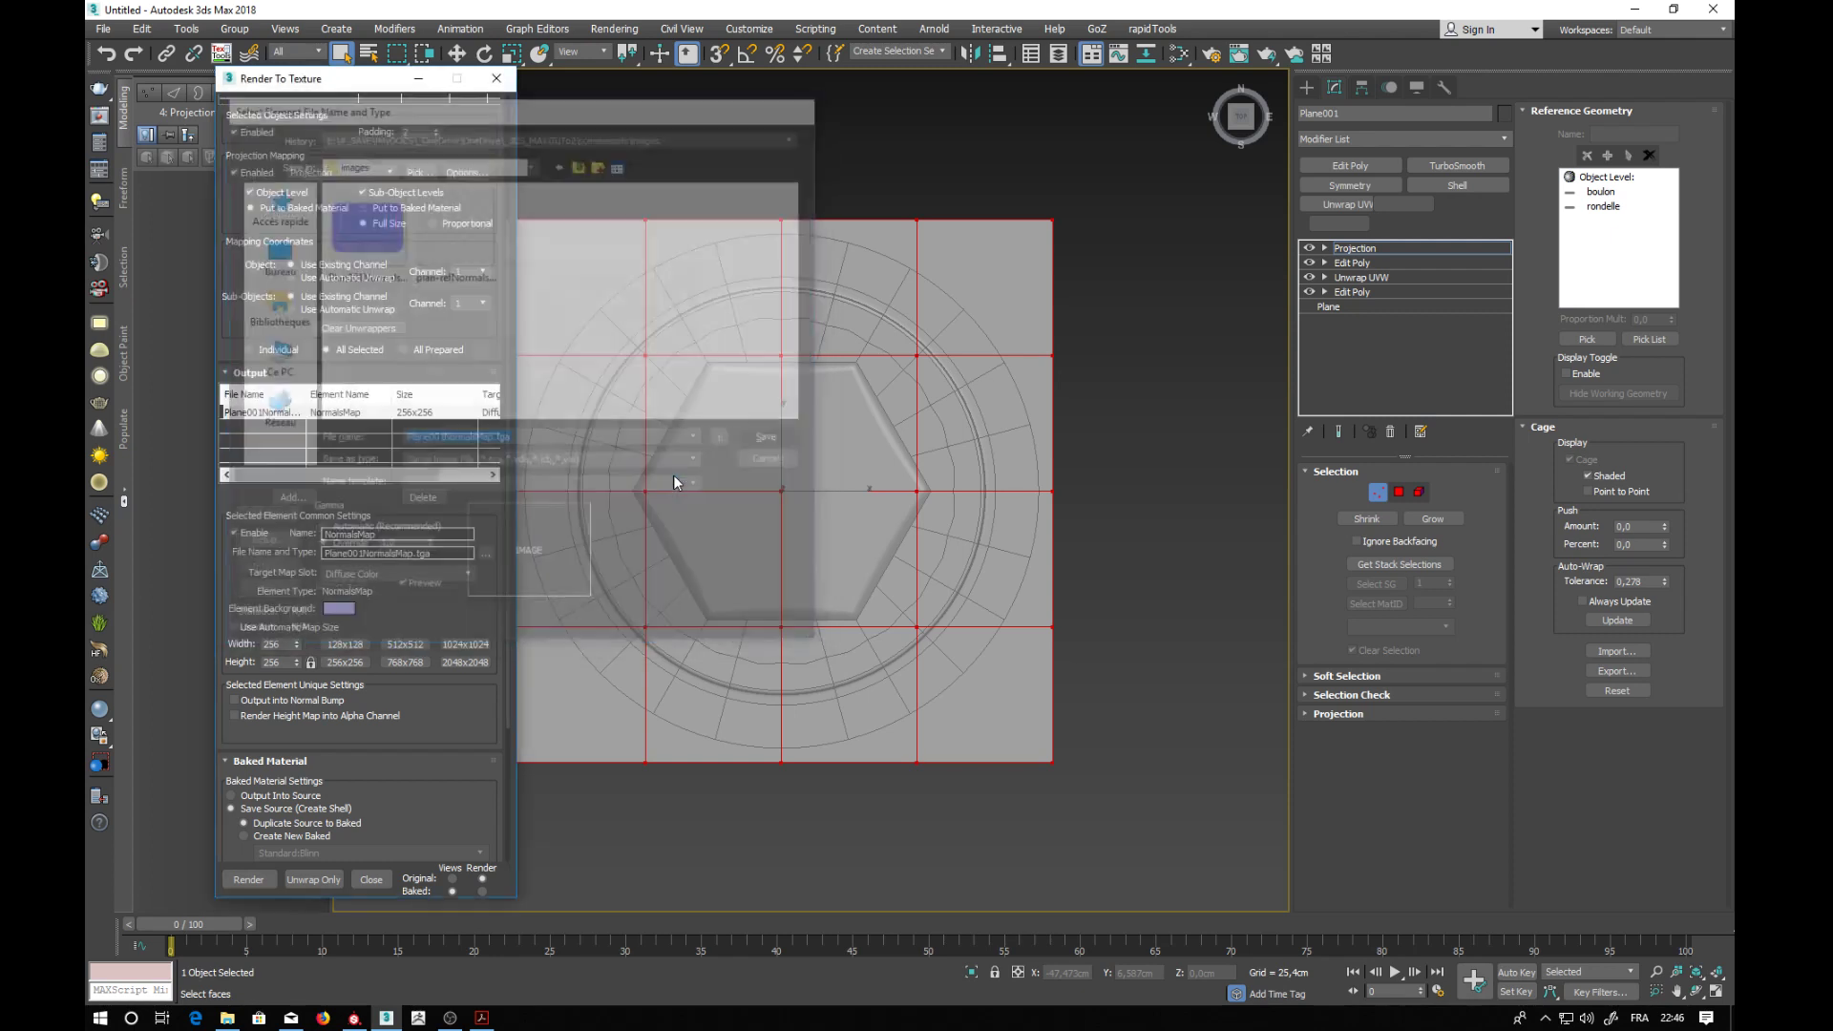
pyautogui.click(460, 643)
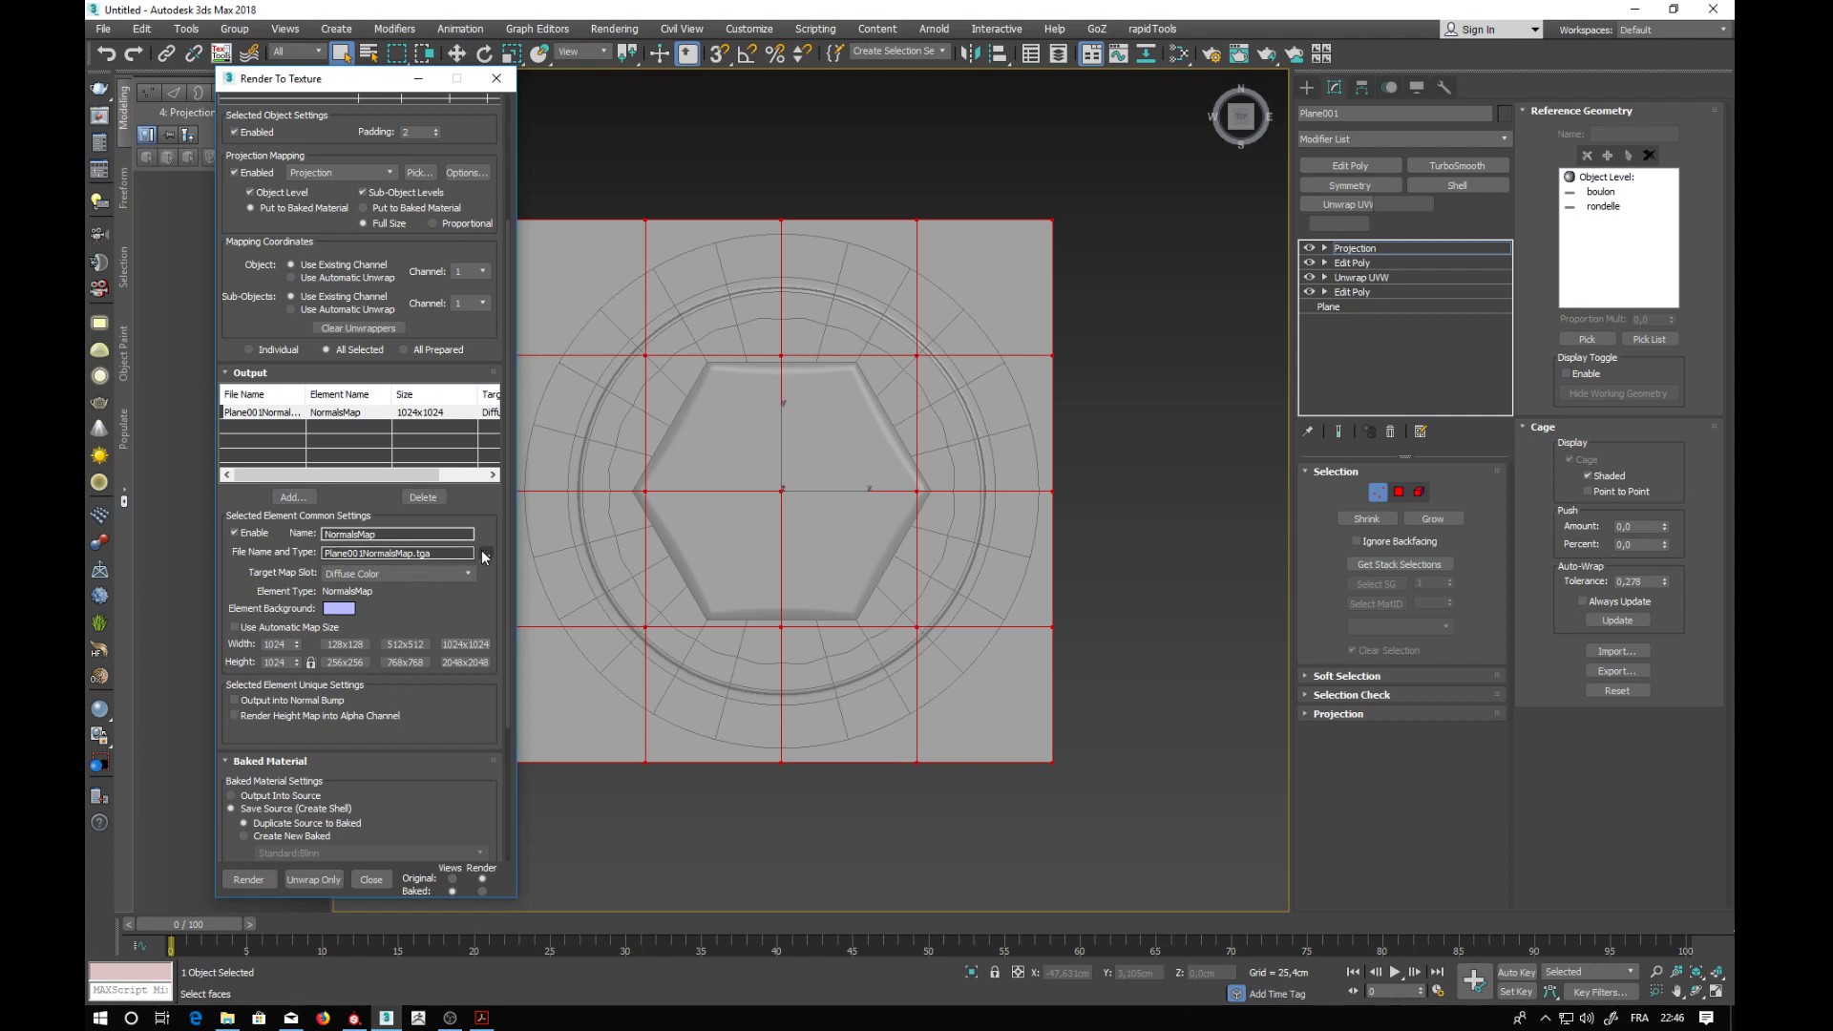
# - Open the supersampler setup from the projection options and set the Scanline Renderer's antialiasing filter to Catmull-Rom
pyautogui.moveTo(506, 563); pyautogui.dragTo(511, 428)
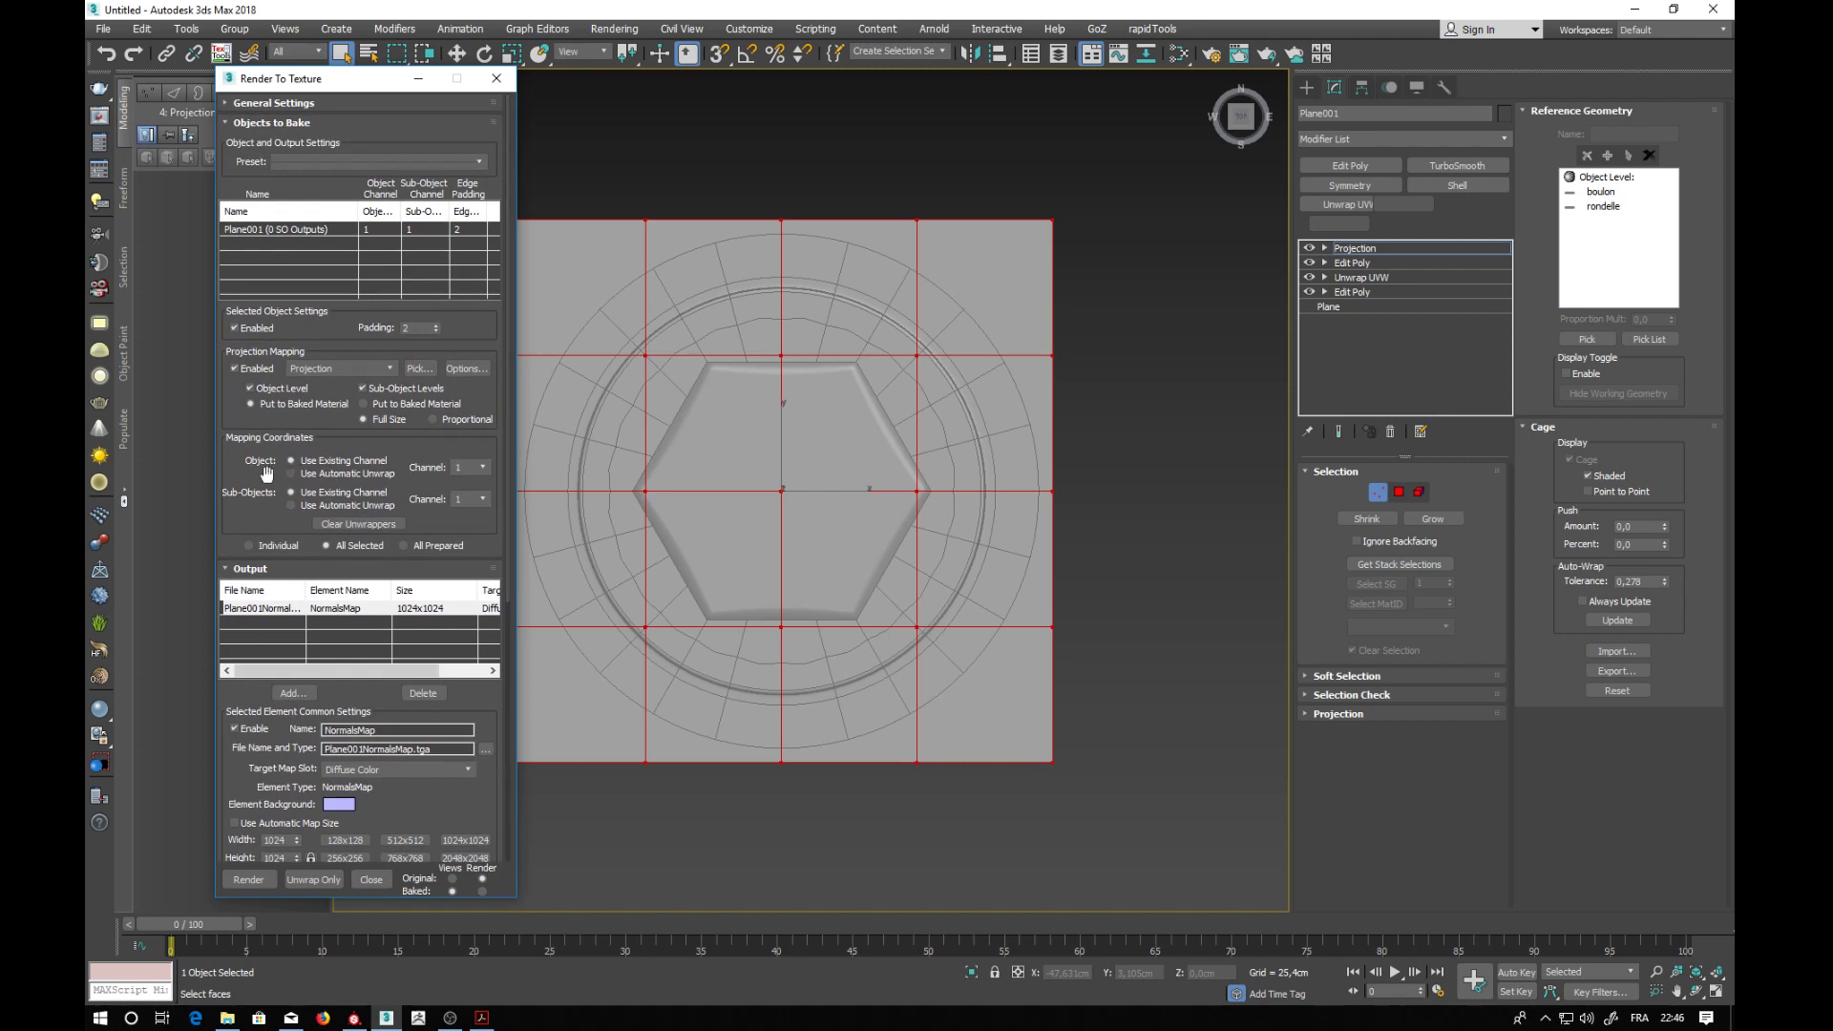
pyautogui.click(452, 372)
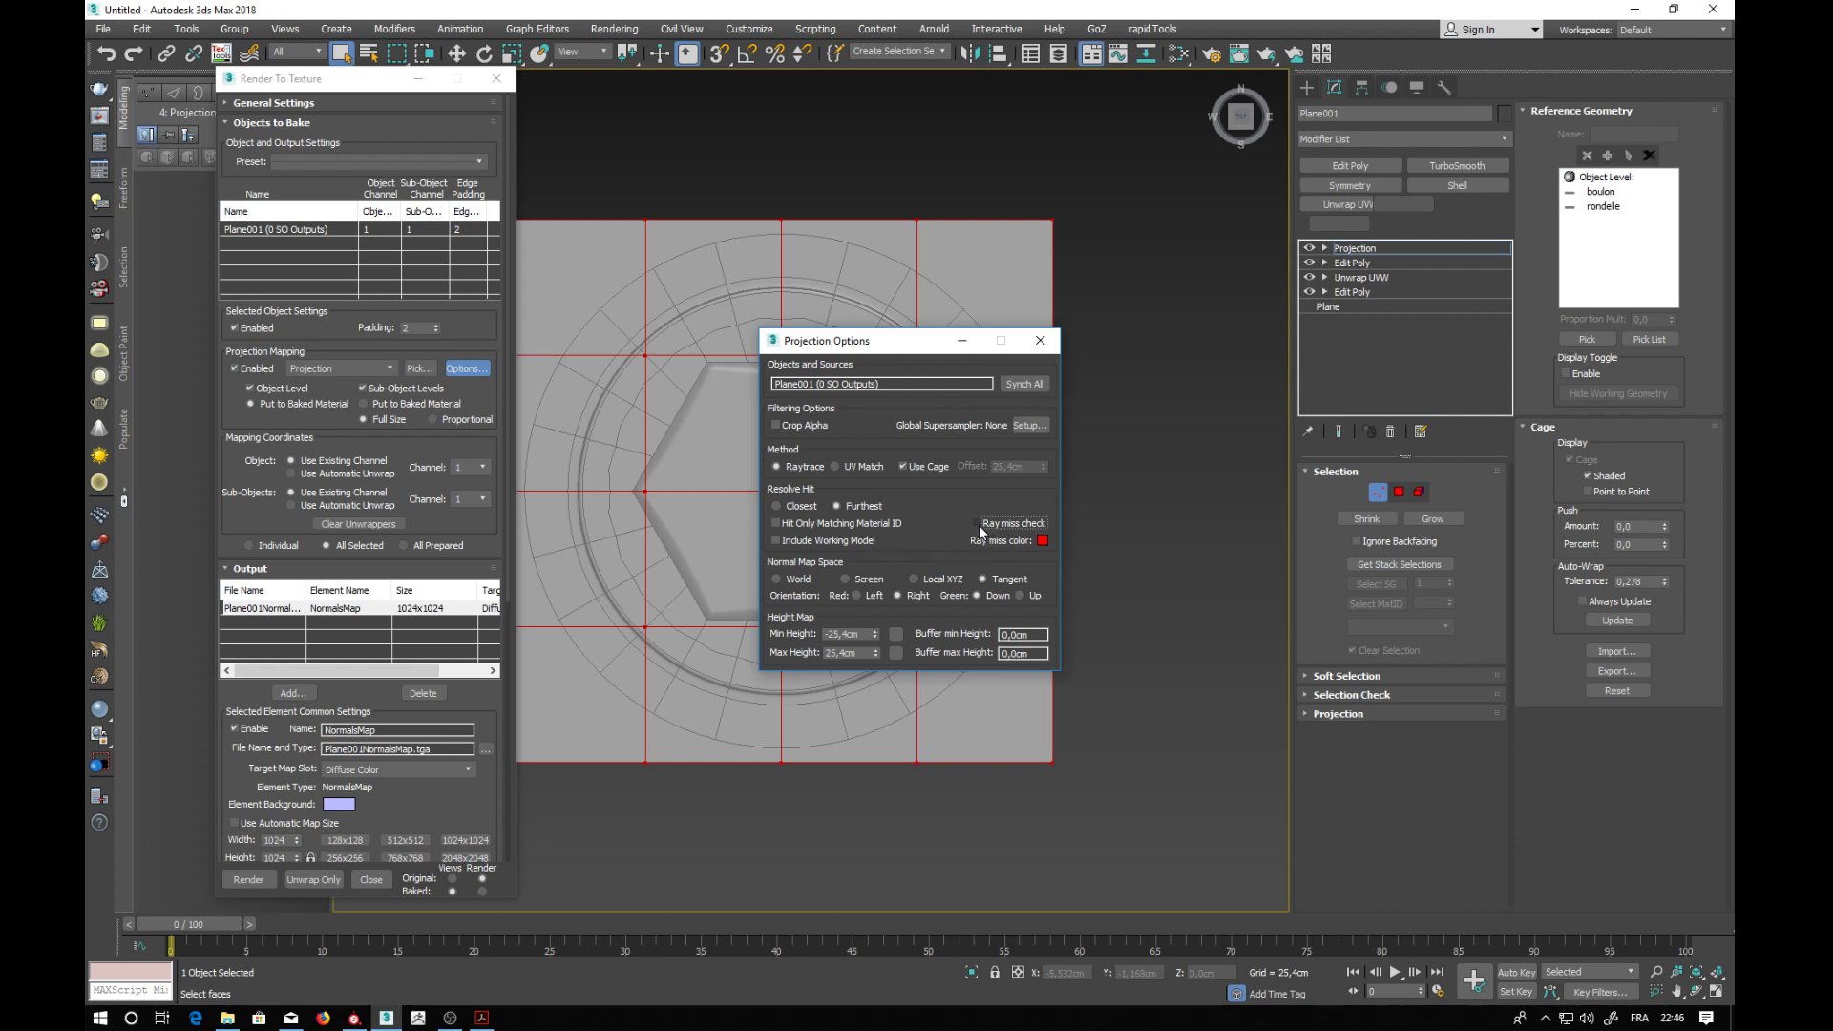
pyautogui.moveTo(914, 344); pyautogui.dragTo(1084, 340)
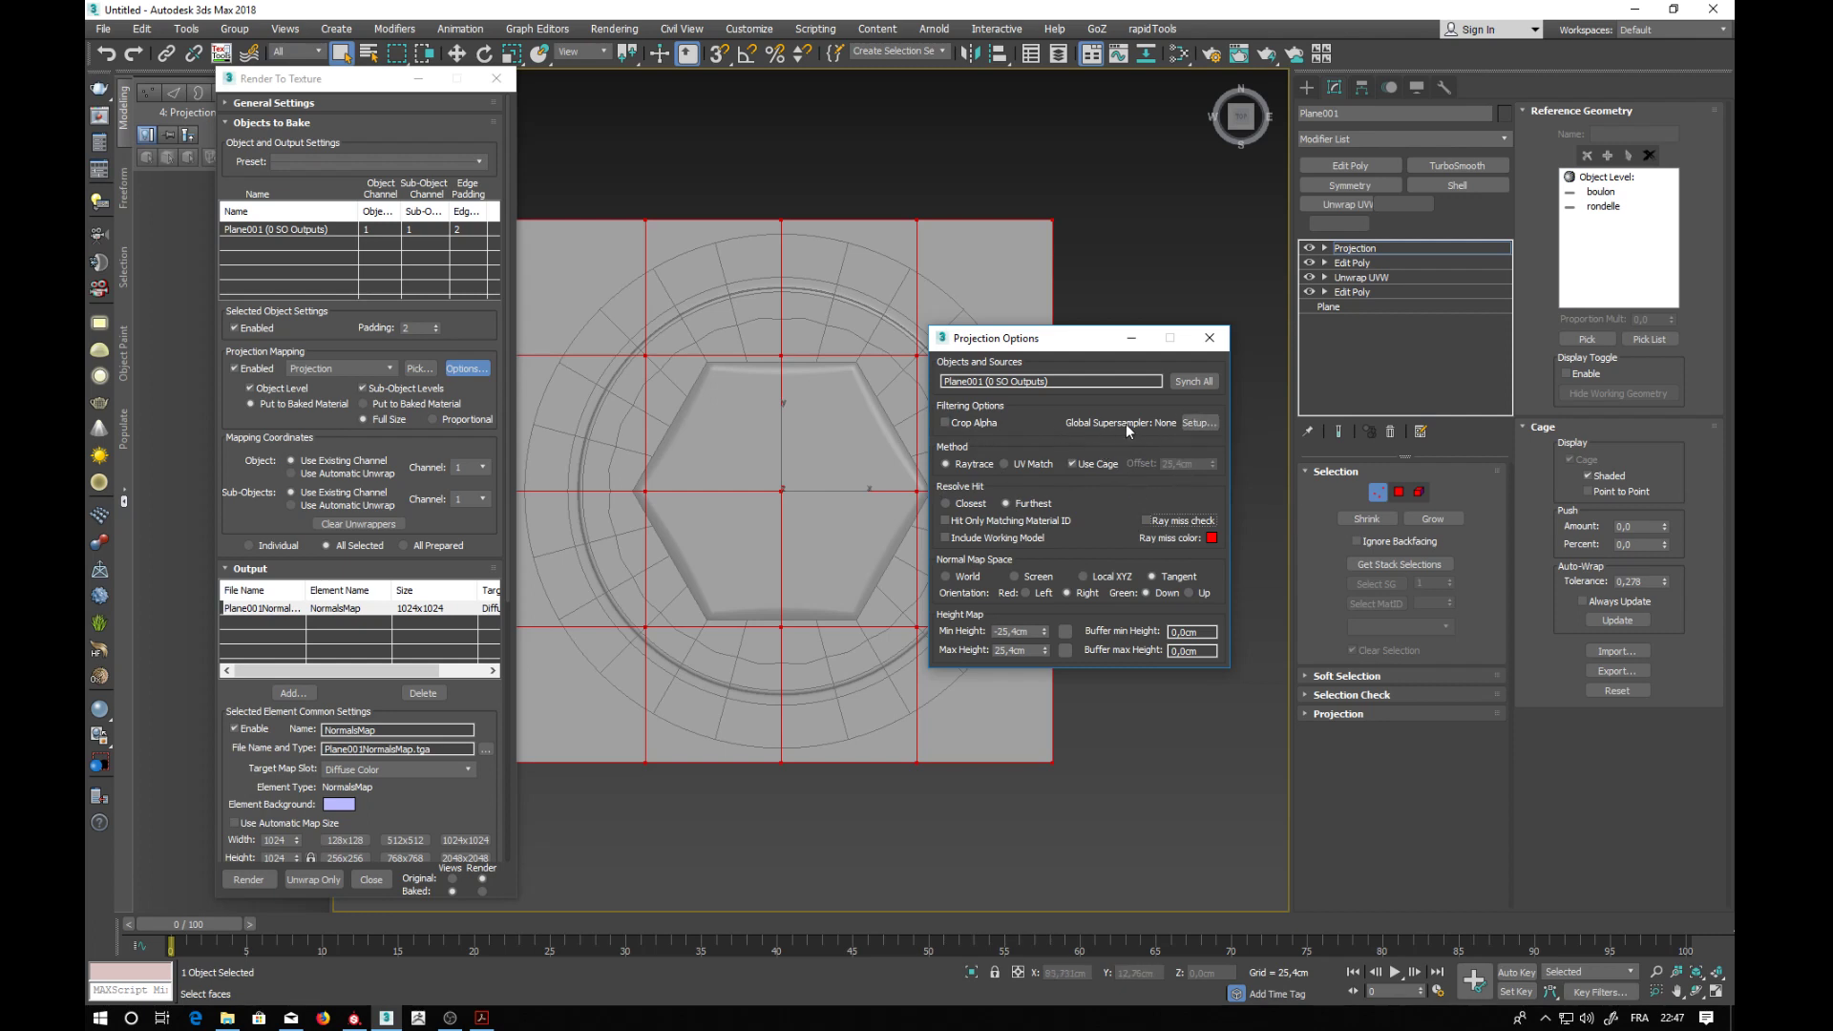
pyautogui.click(1197, 424)
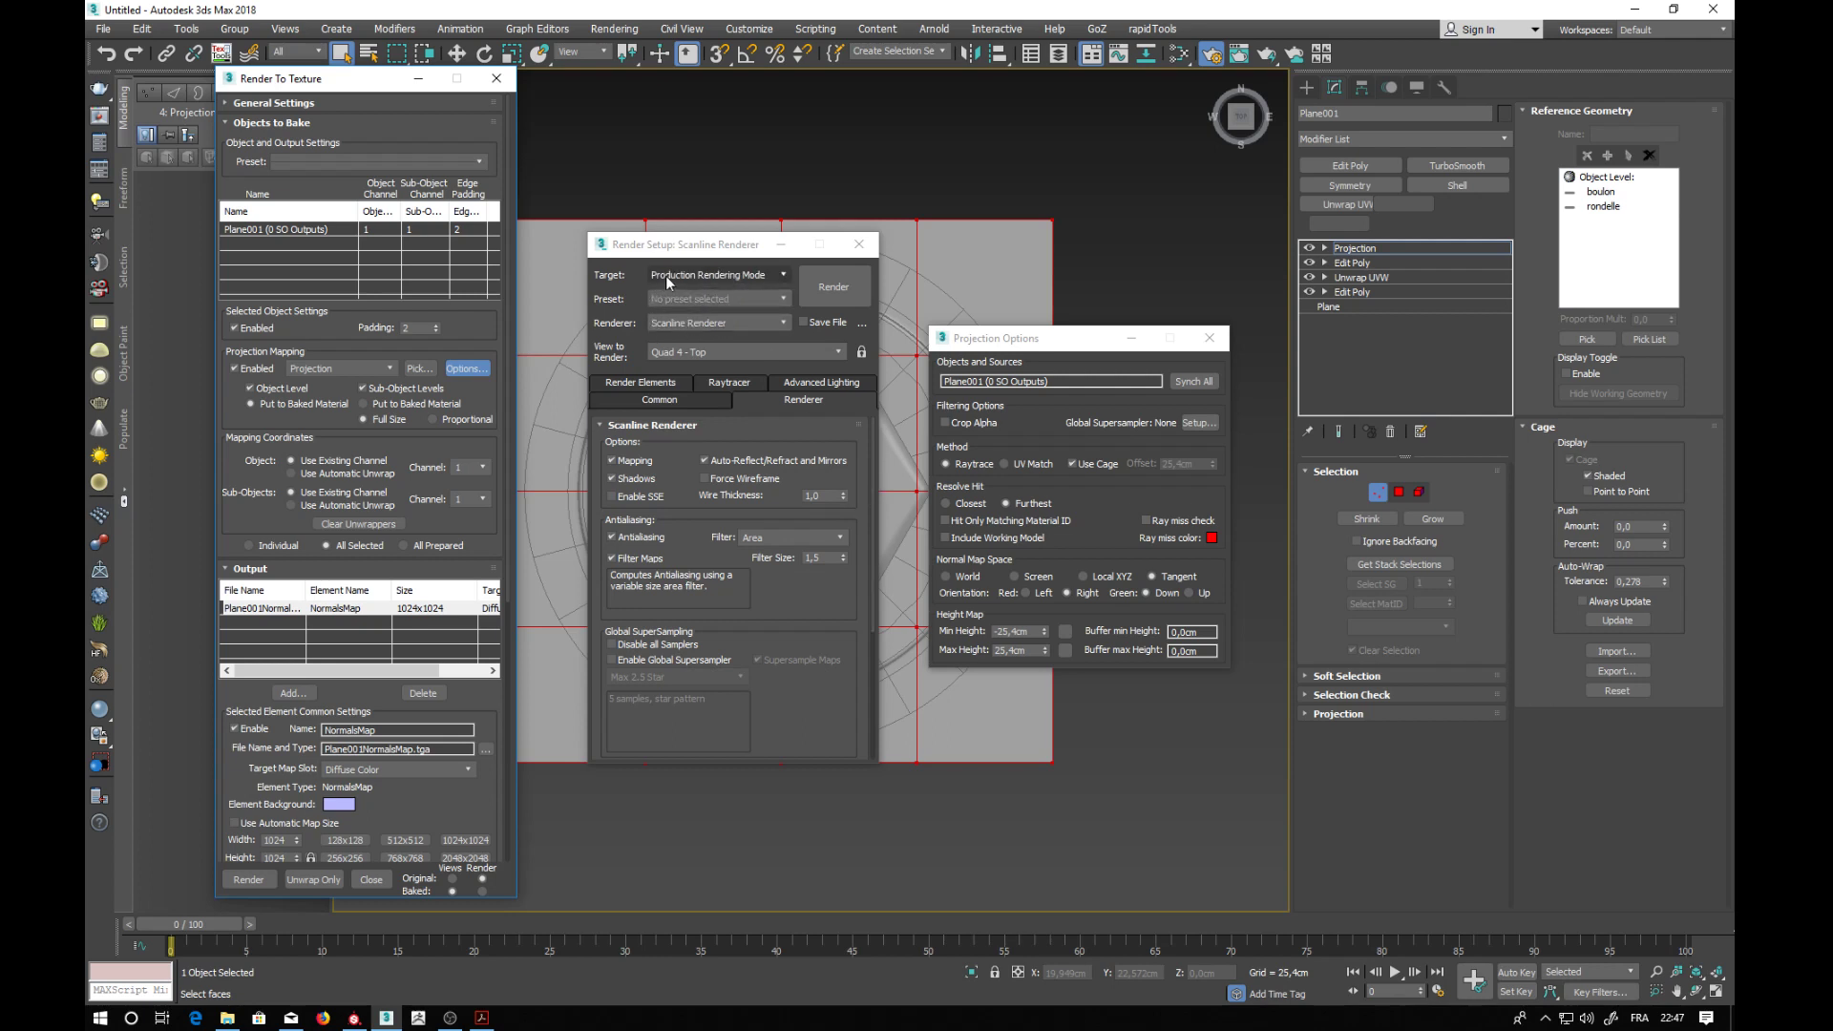
pyautogui.click(757, 542)
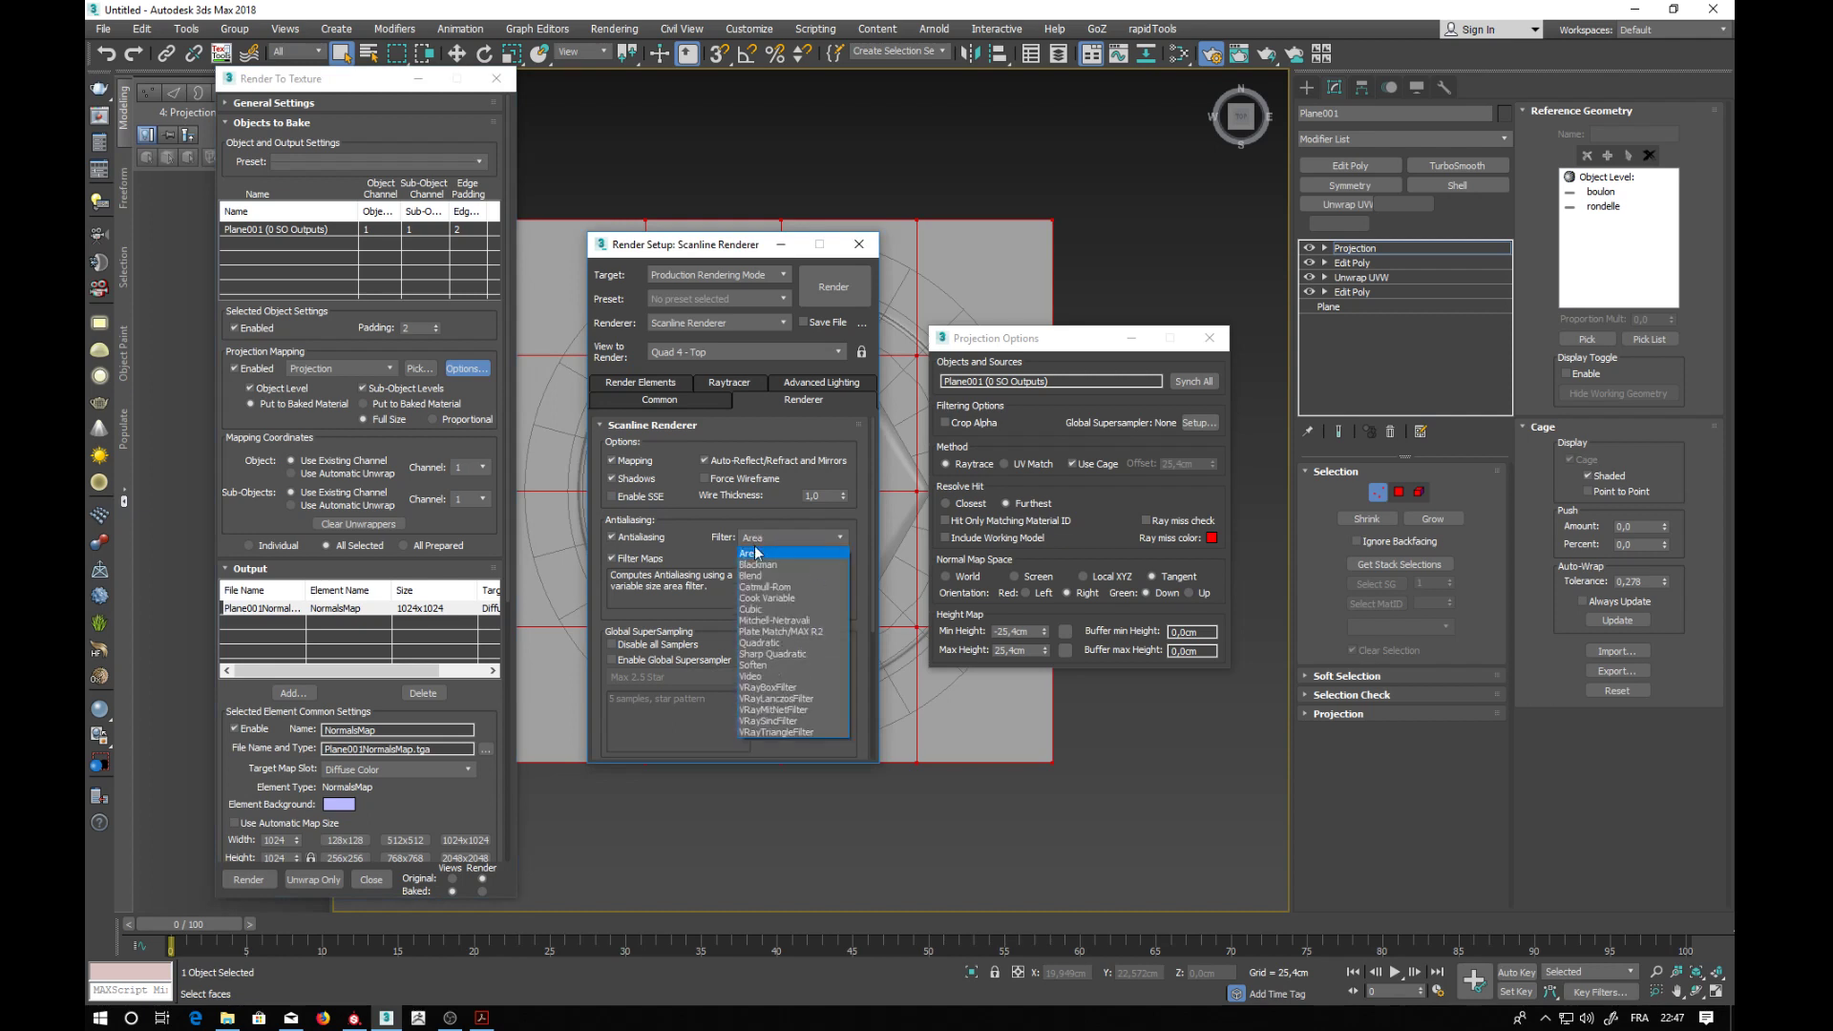
pyautogui.click(761, 588)
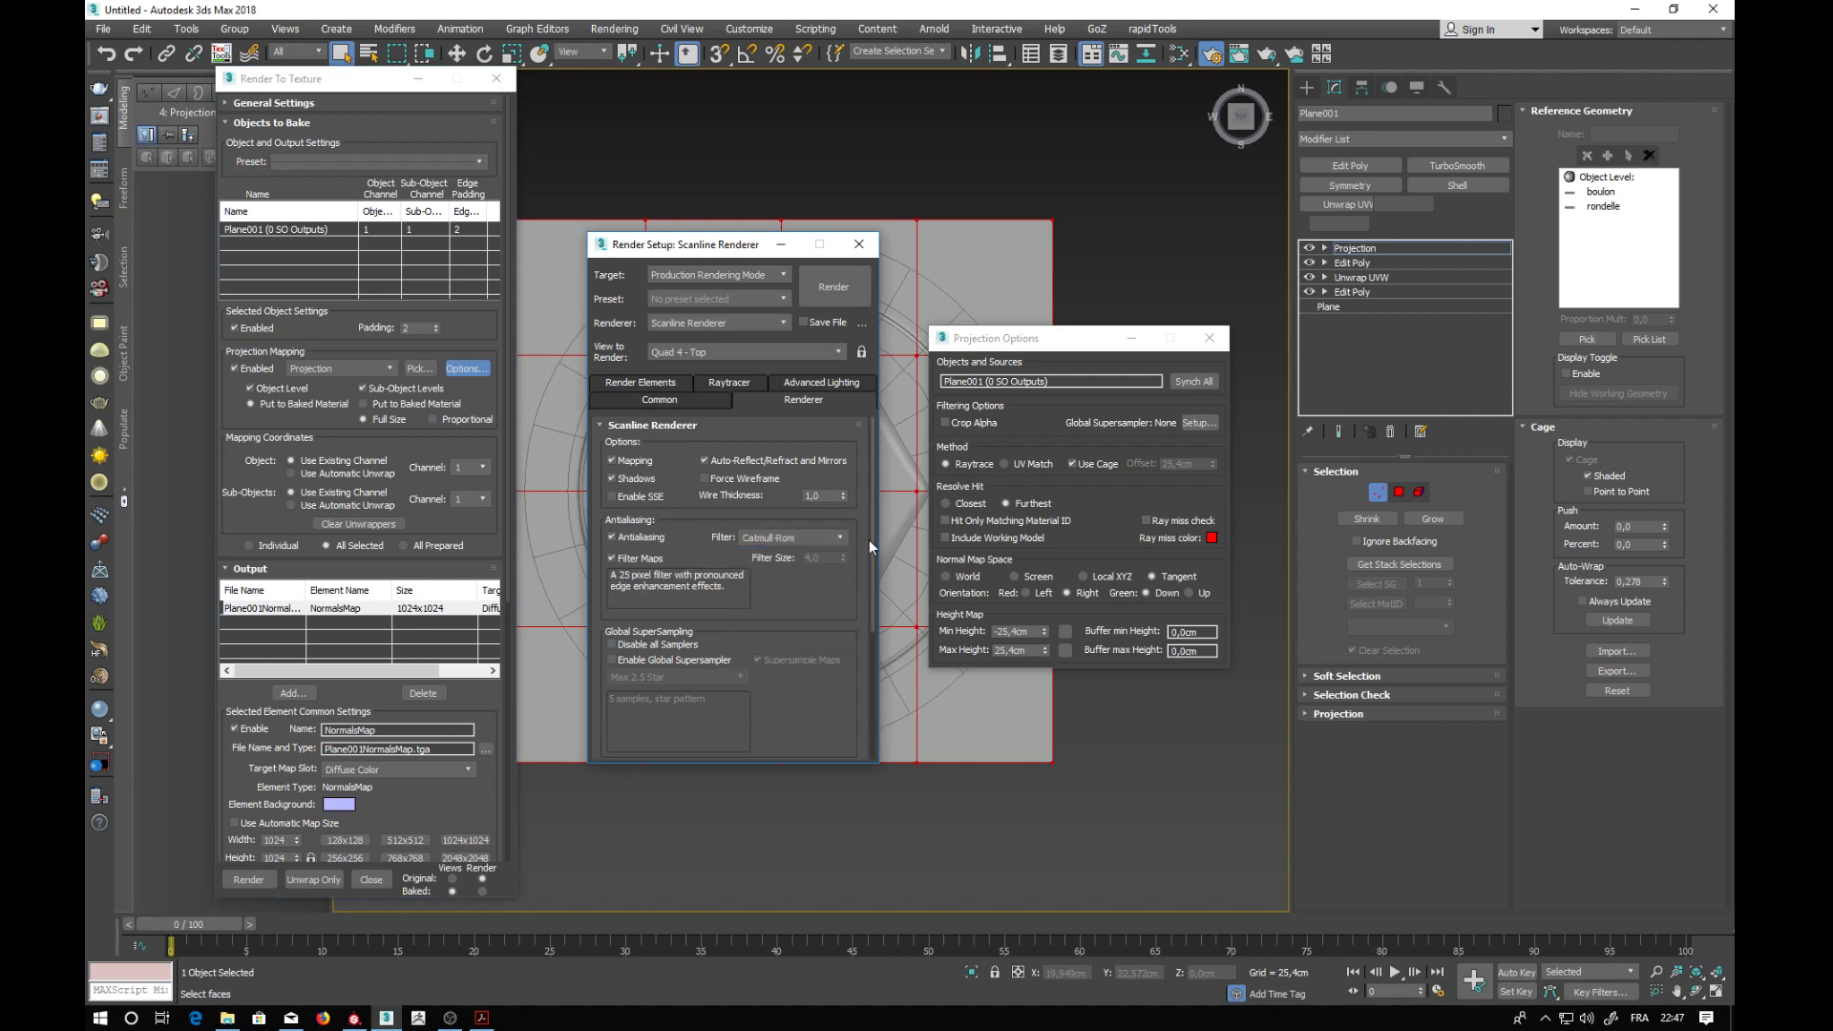
# - Enable the global supersampler with the Hammersley method at quality 1.0, and close the render setup and projection options
pyautogui.moveTo(872, 537); pyautogui.dragTo(857, 588)
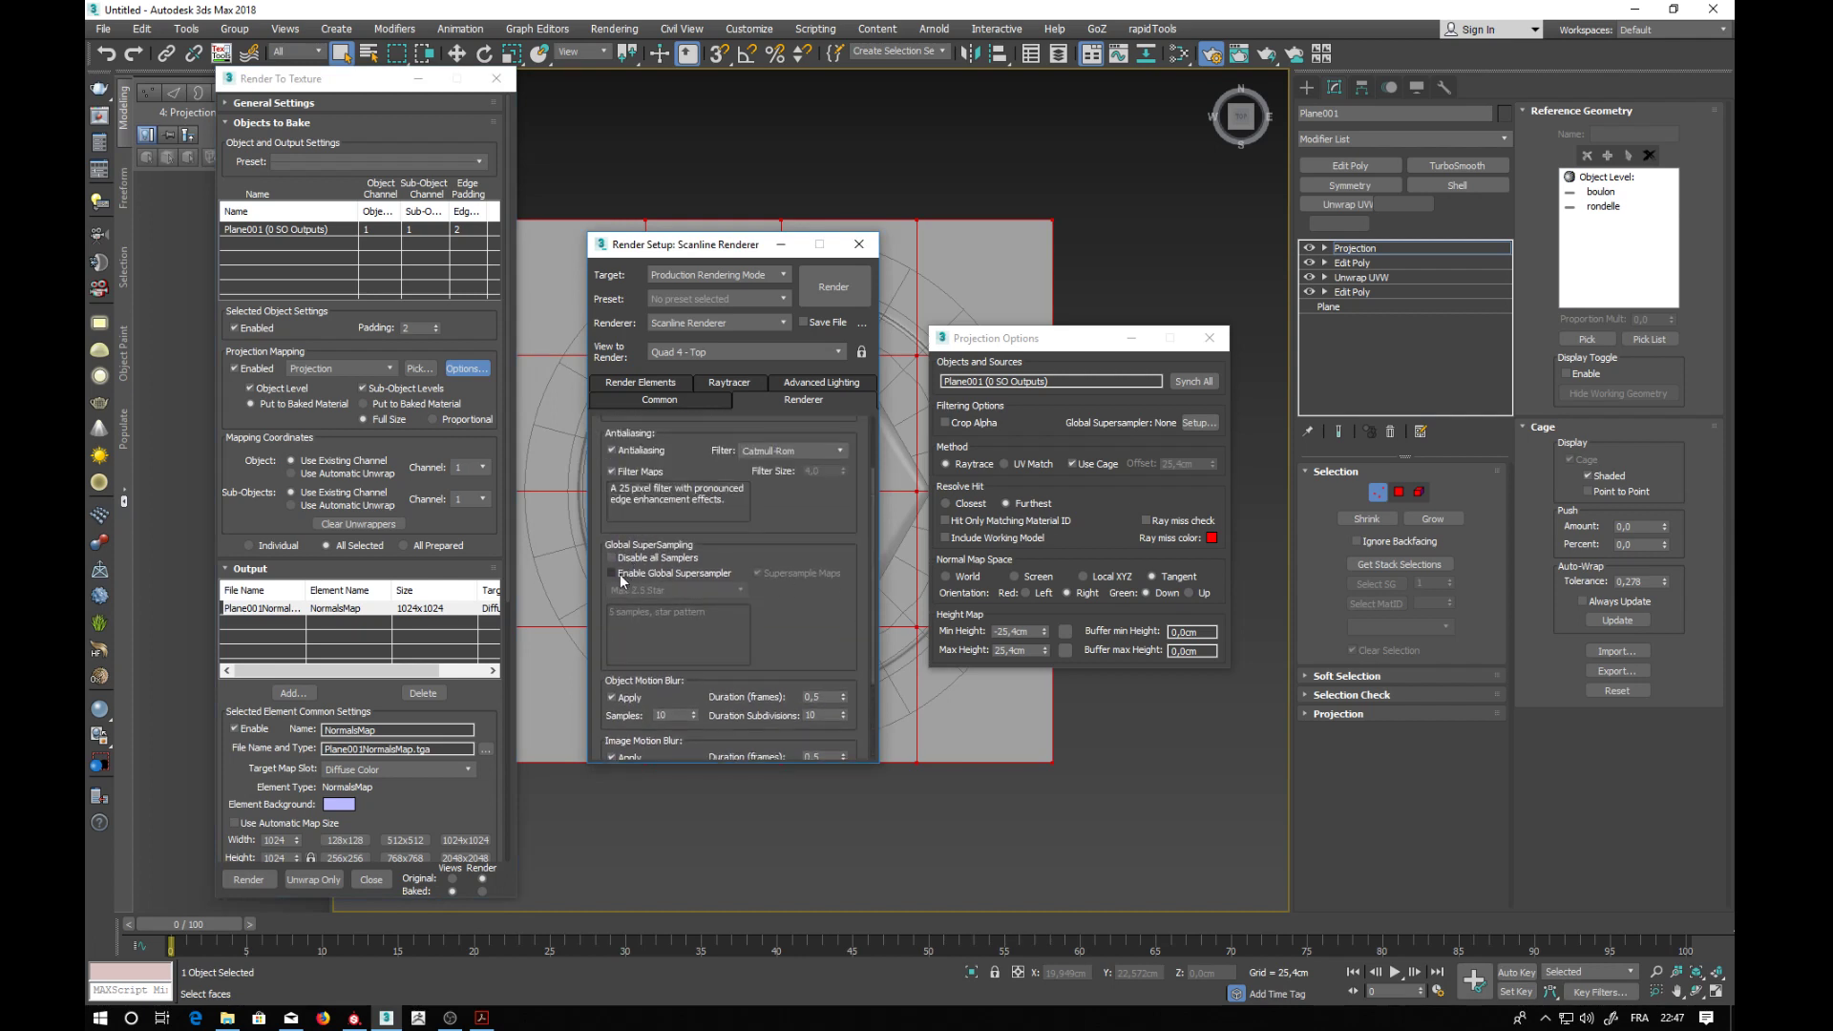
pyautogui.click(689, 574)
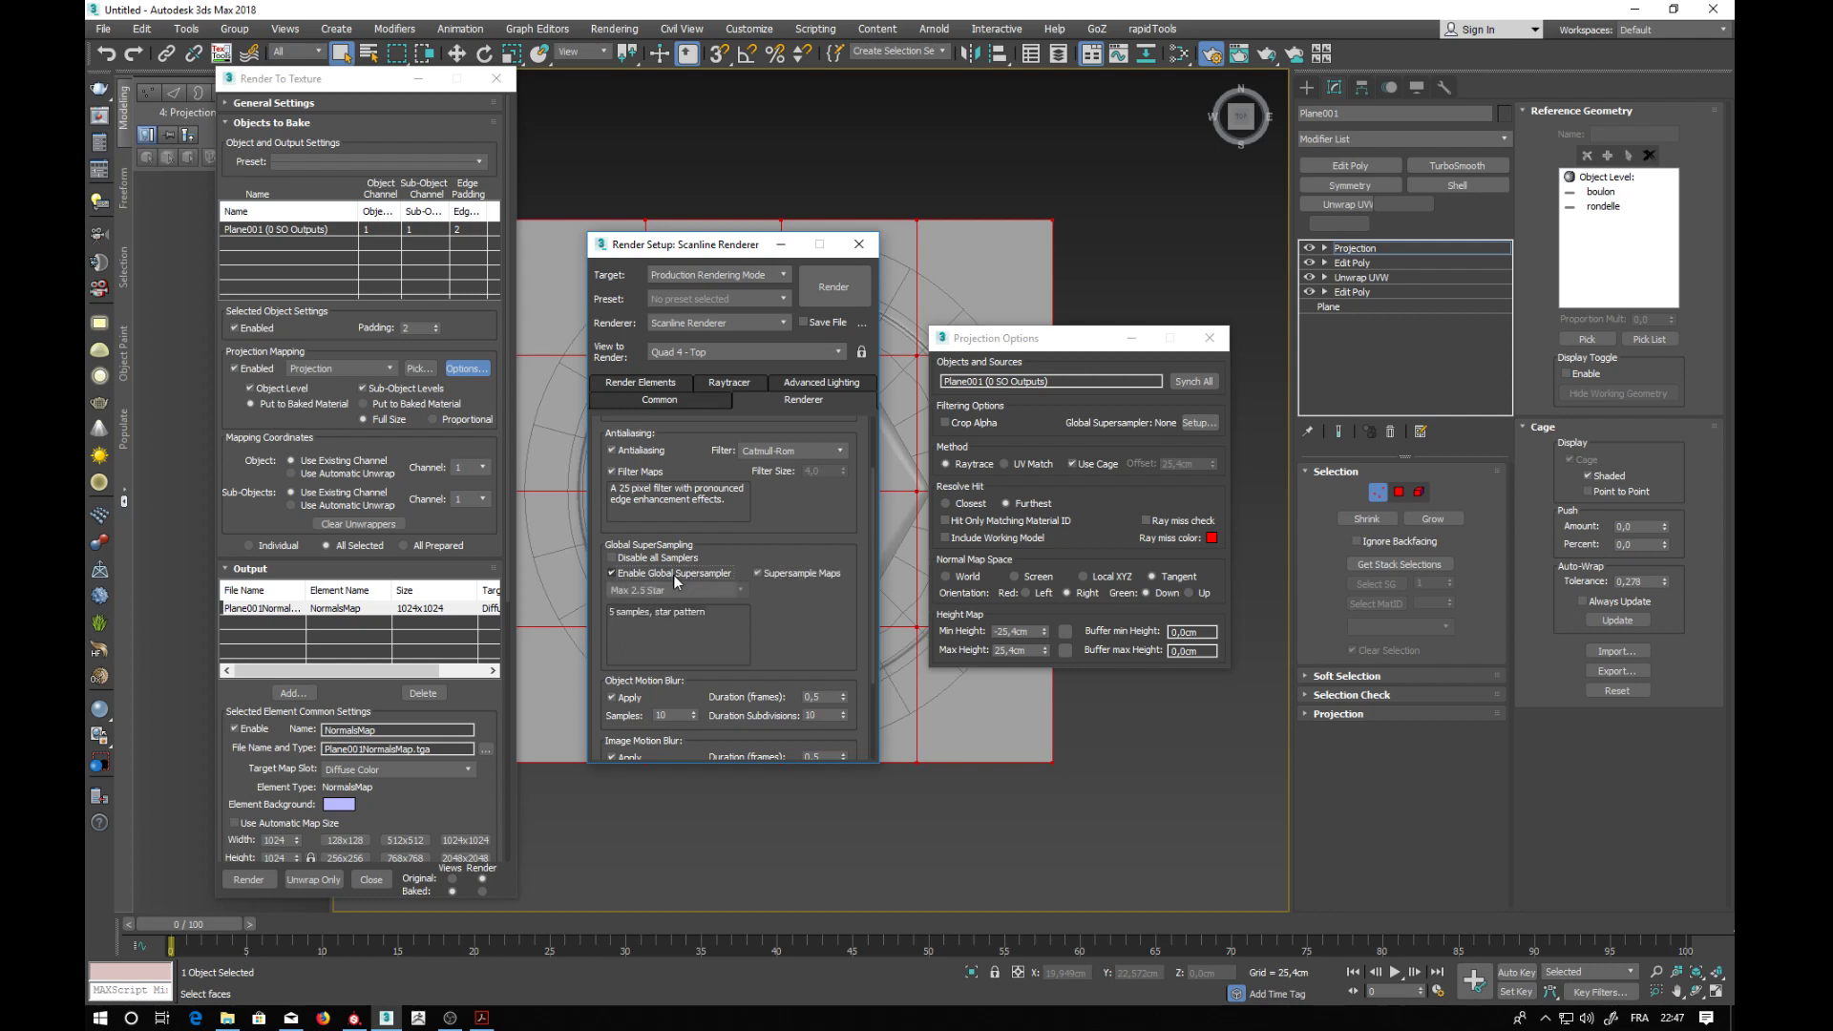
pyautogui.click(657, 589)
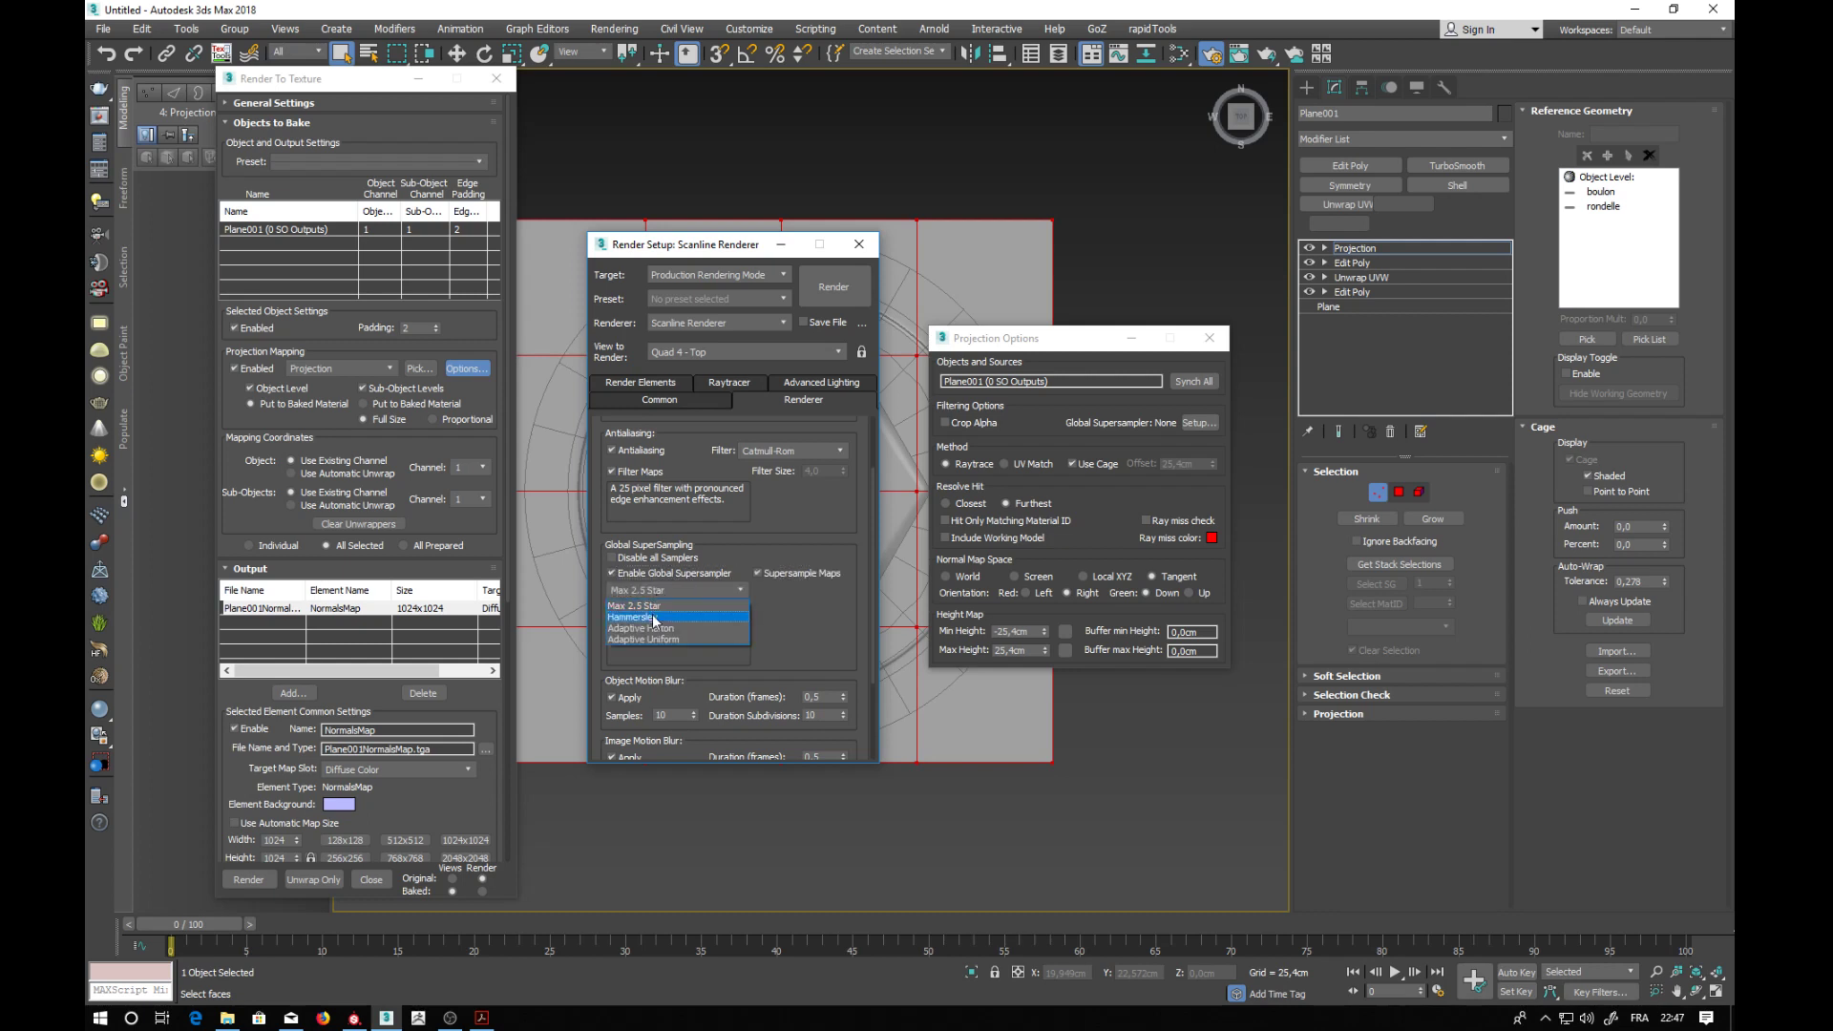
pyautogui.click(652, 616)
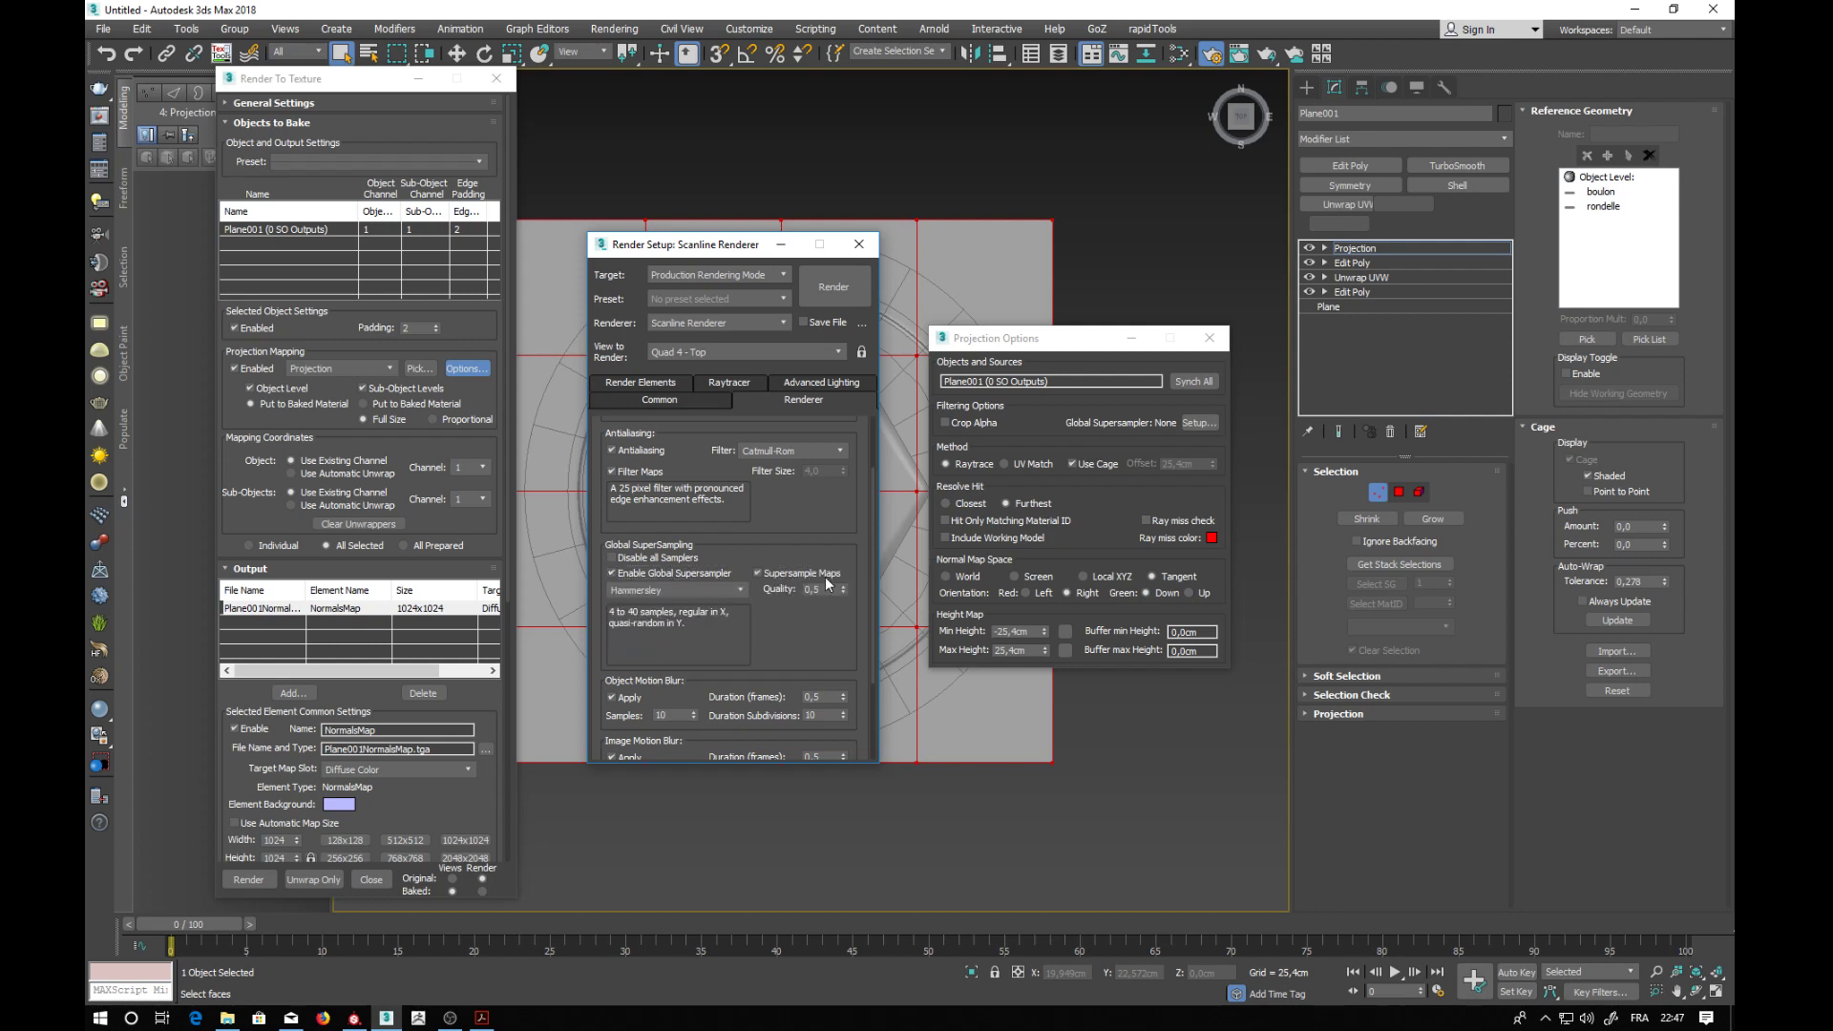
pyautogui.moveTo(844, 591); pyautogui.dragTo(846, 570)
pyautogui.click(862, 248)
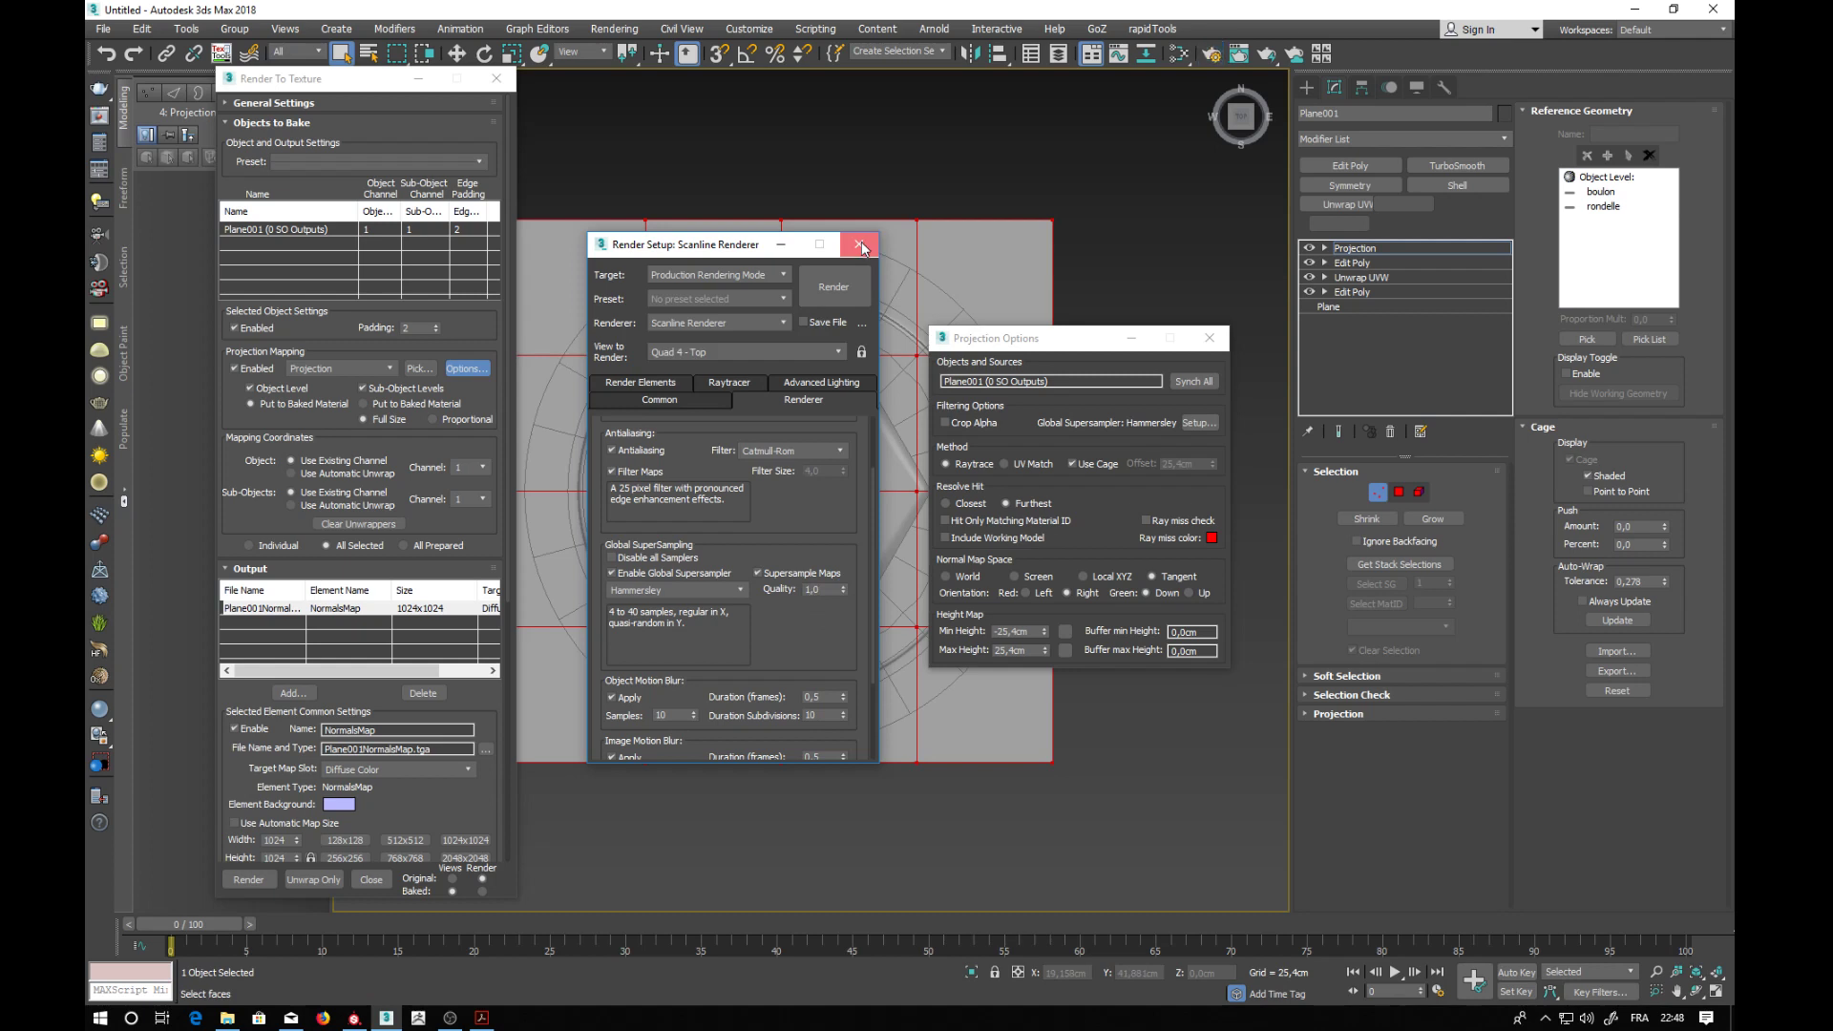
pyautogui.click(1209, 340)
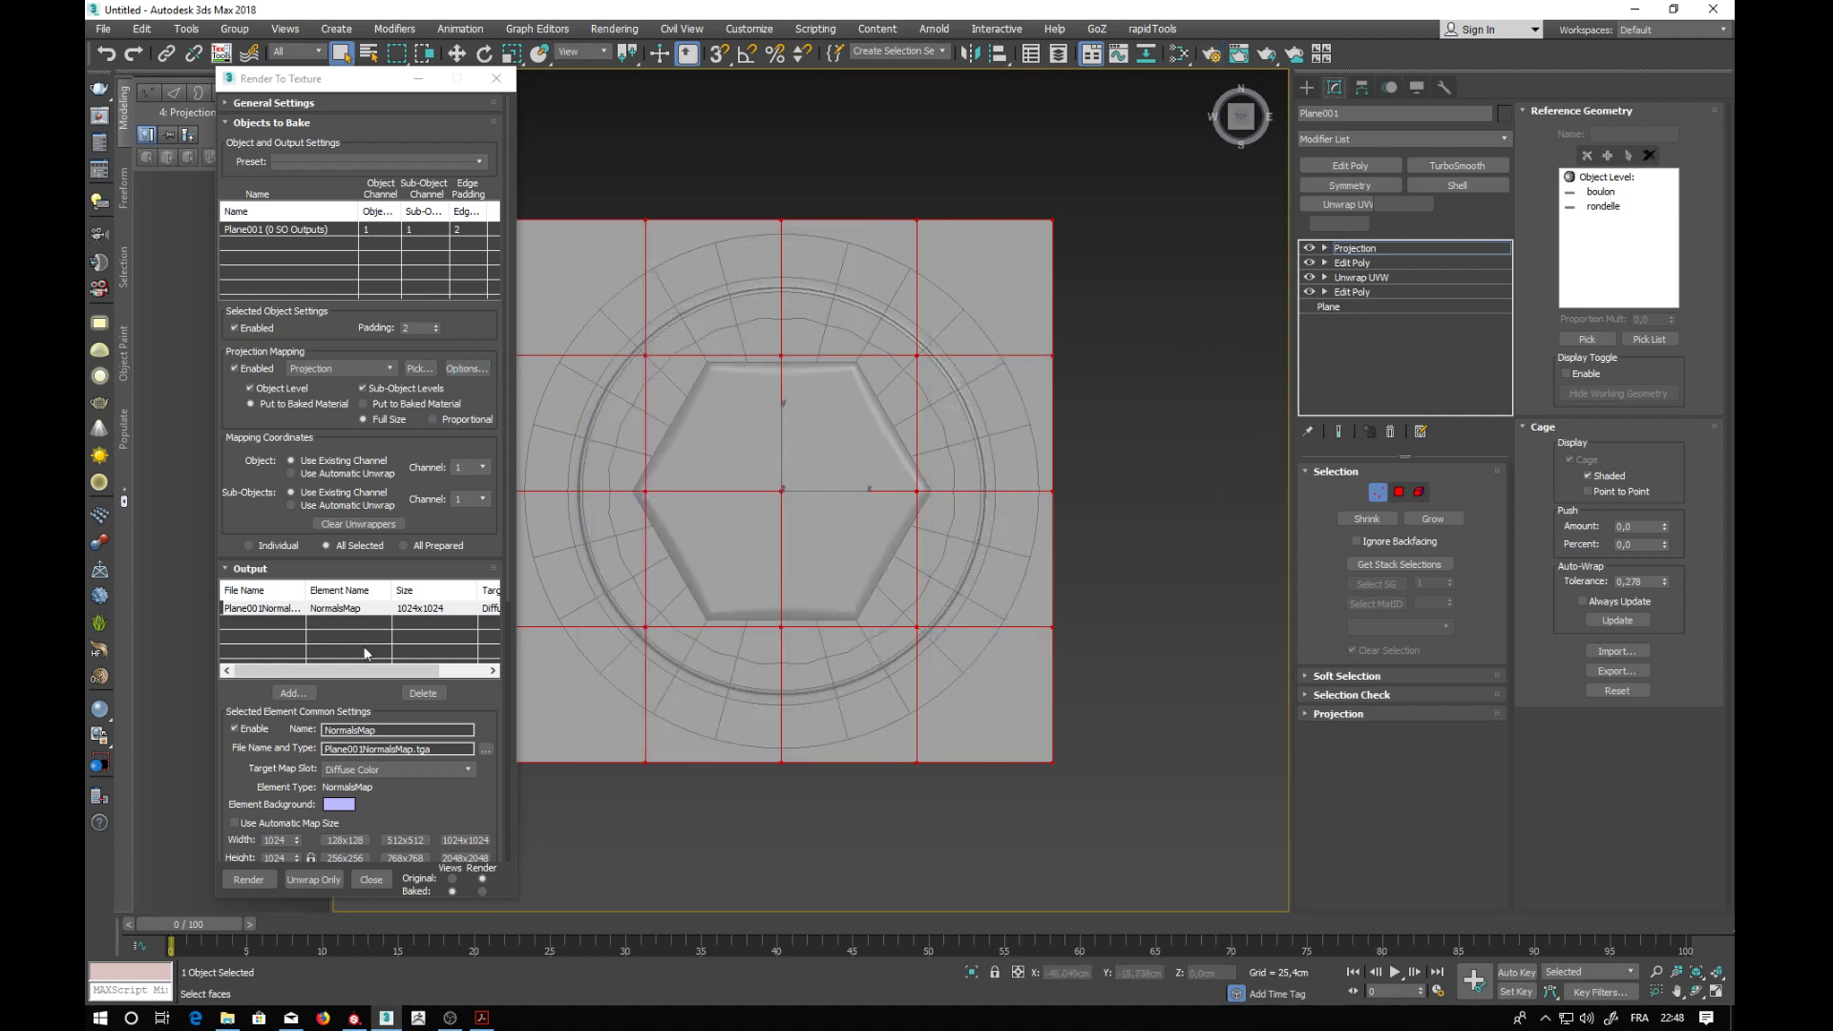
pyautogui.click(507, 511)
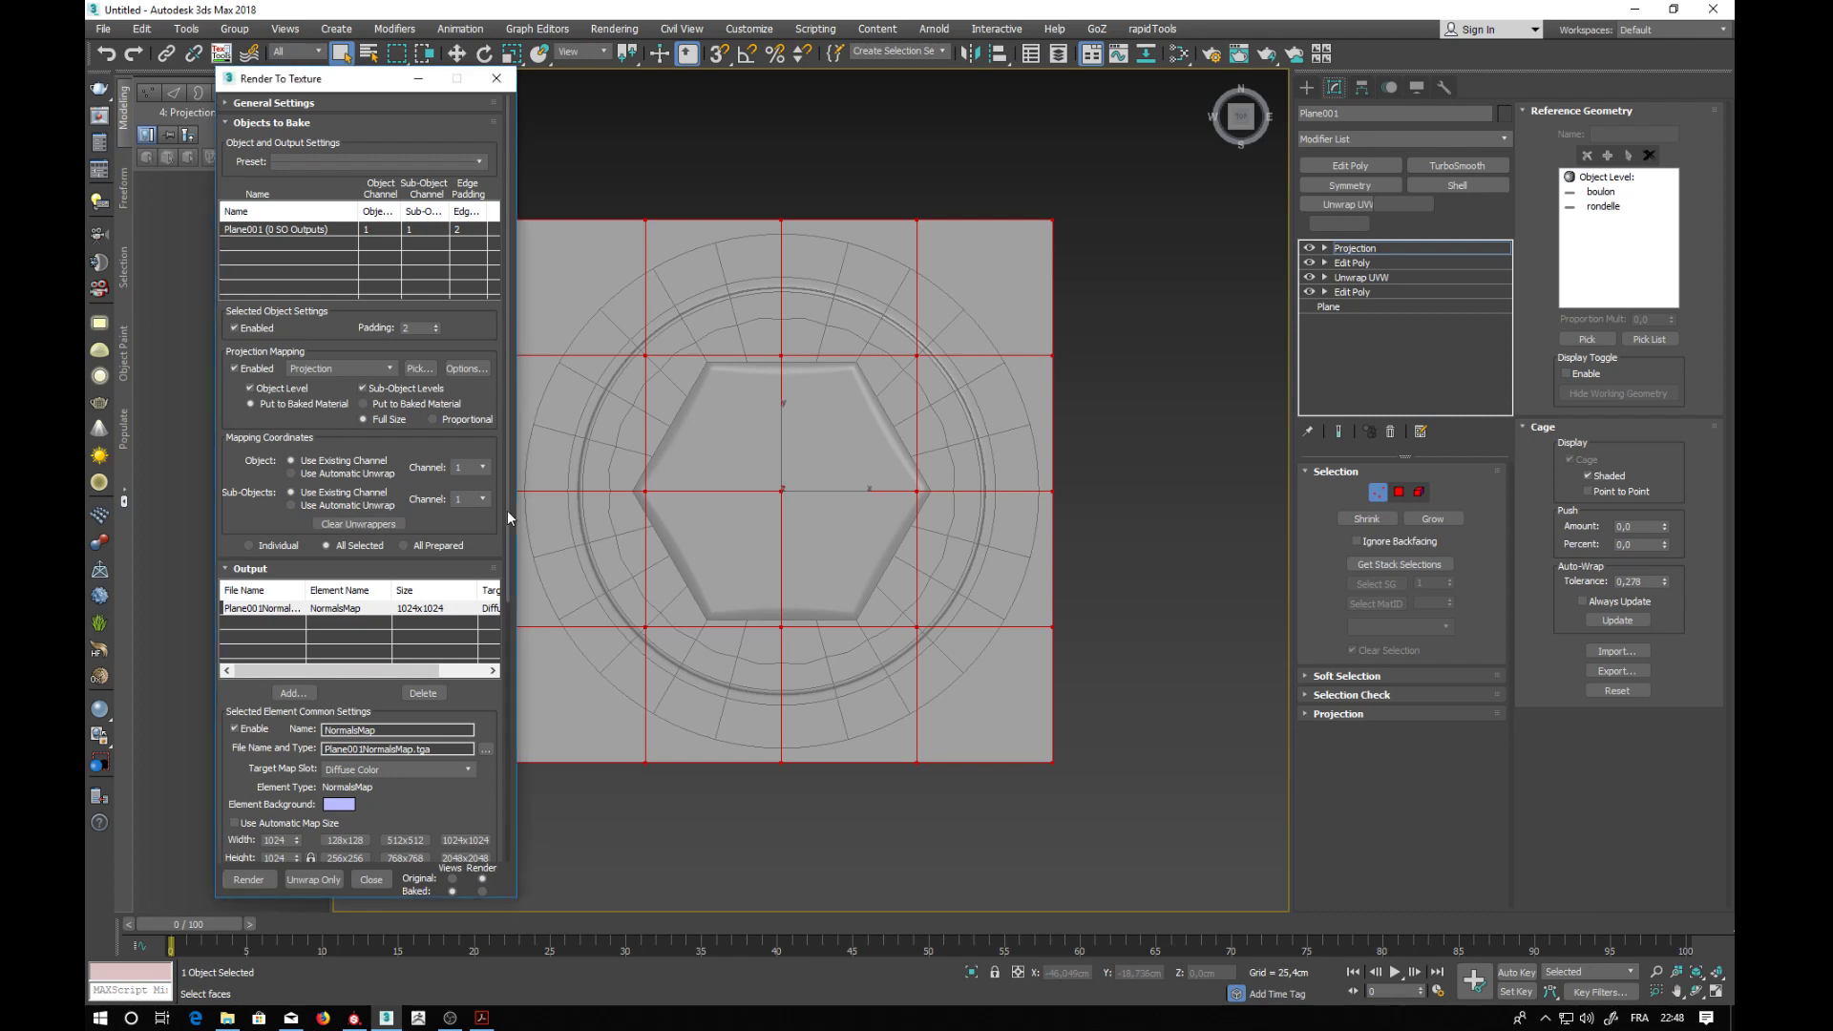
# - Bake the plane's NormalsMap element to its texture file
pyautogui.moveTo(506, 510); pyautogui.dragTo(519, 794)
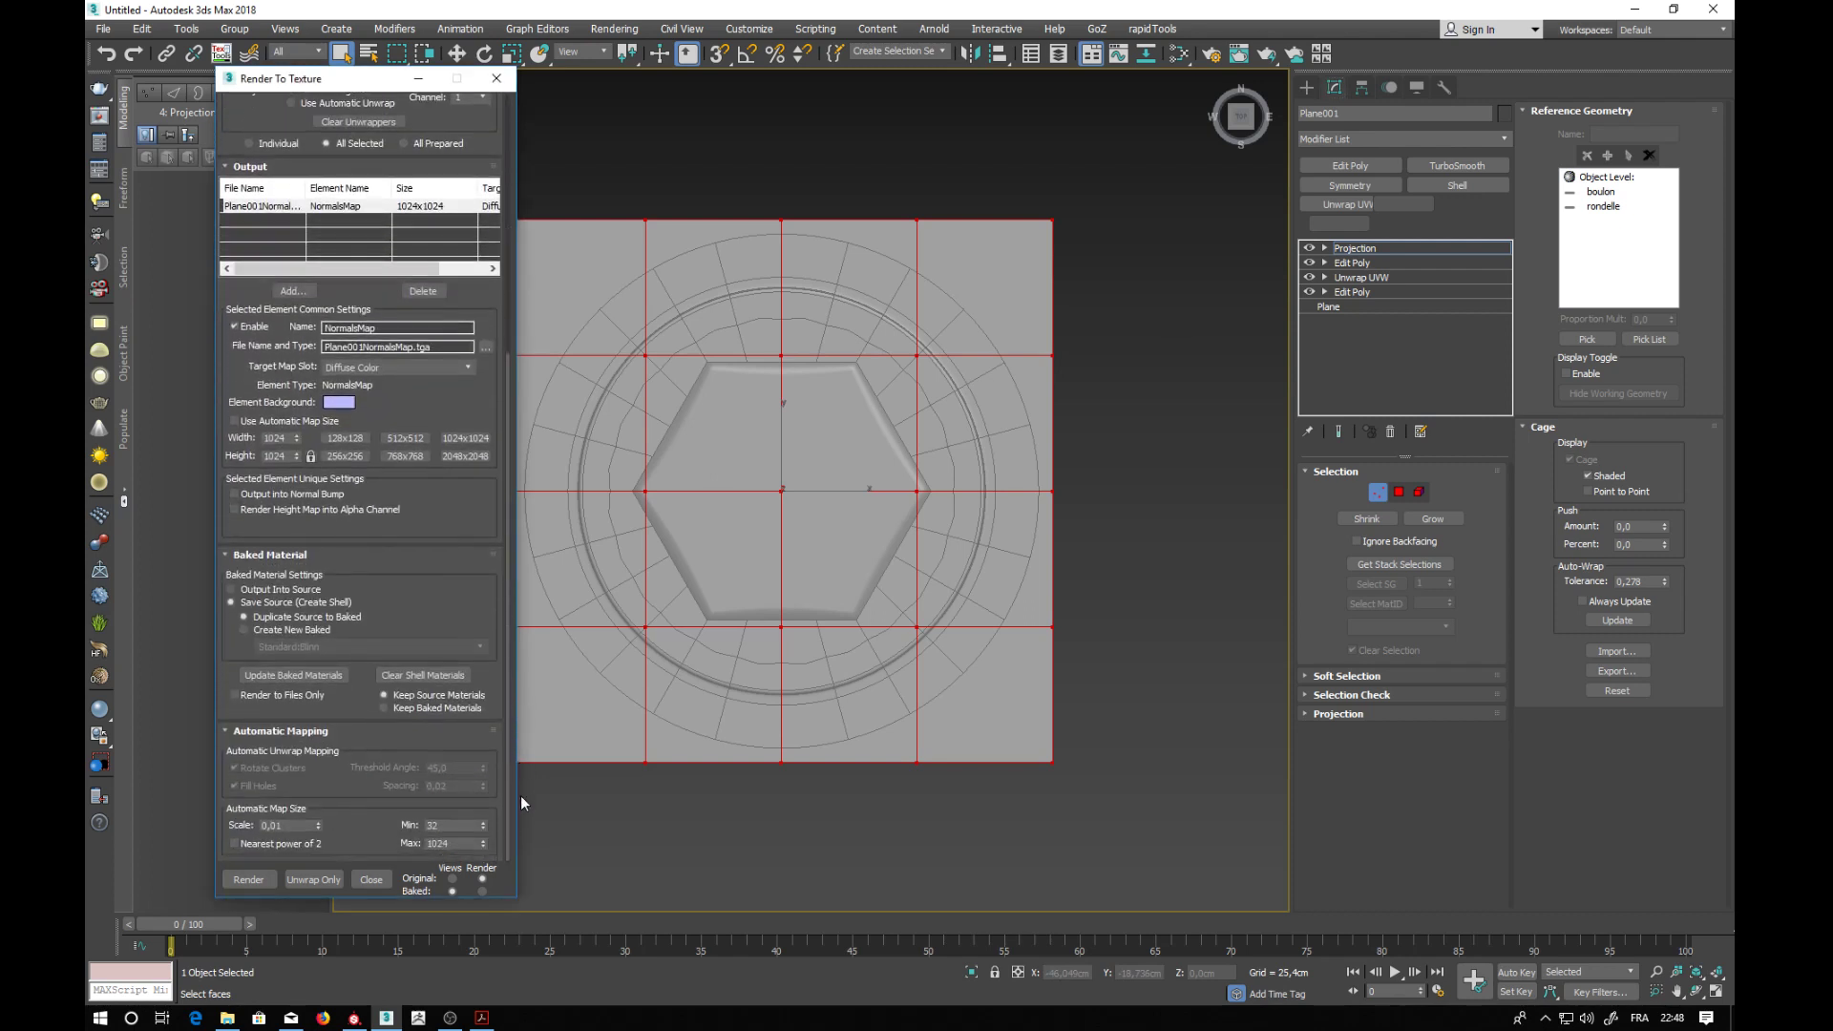
pyautogui.click(250, 879)
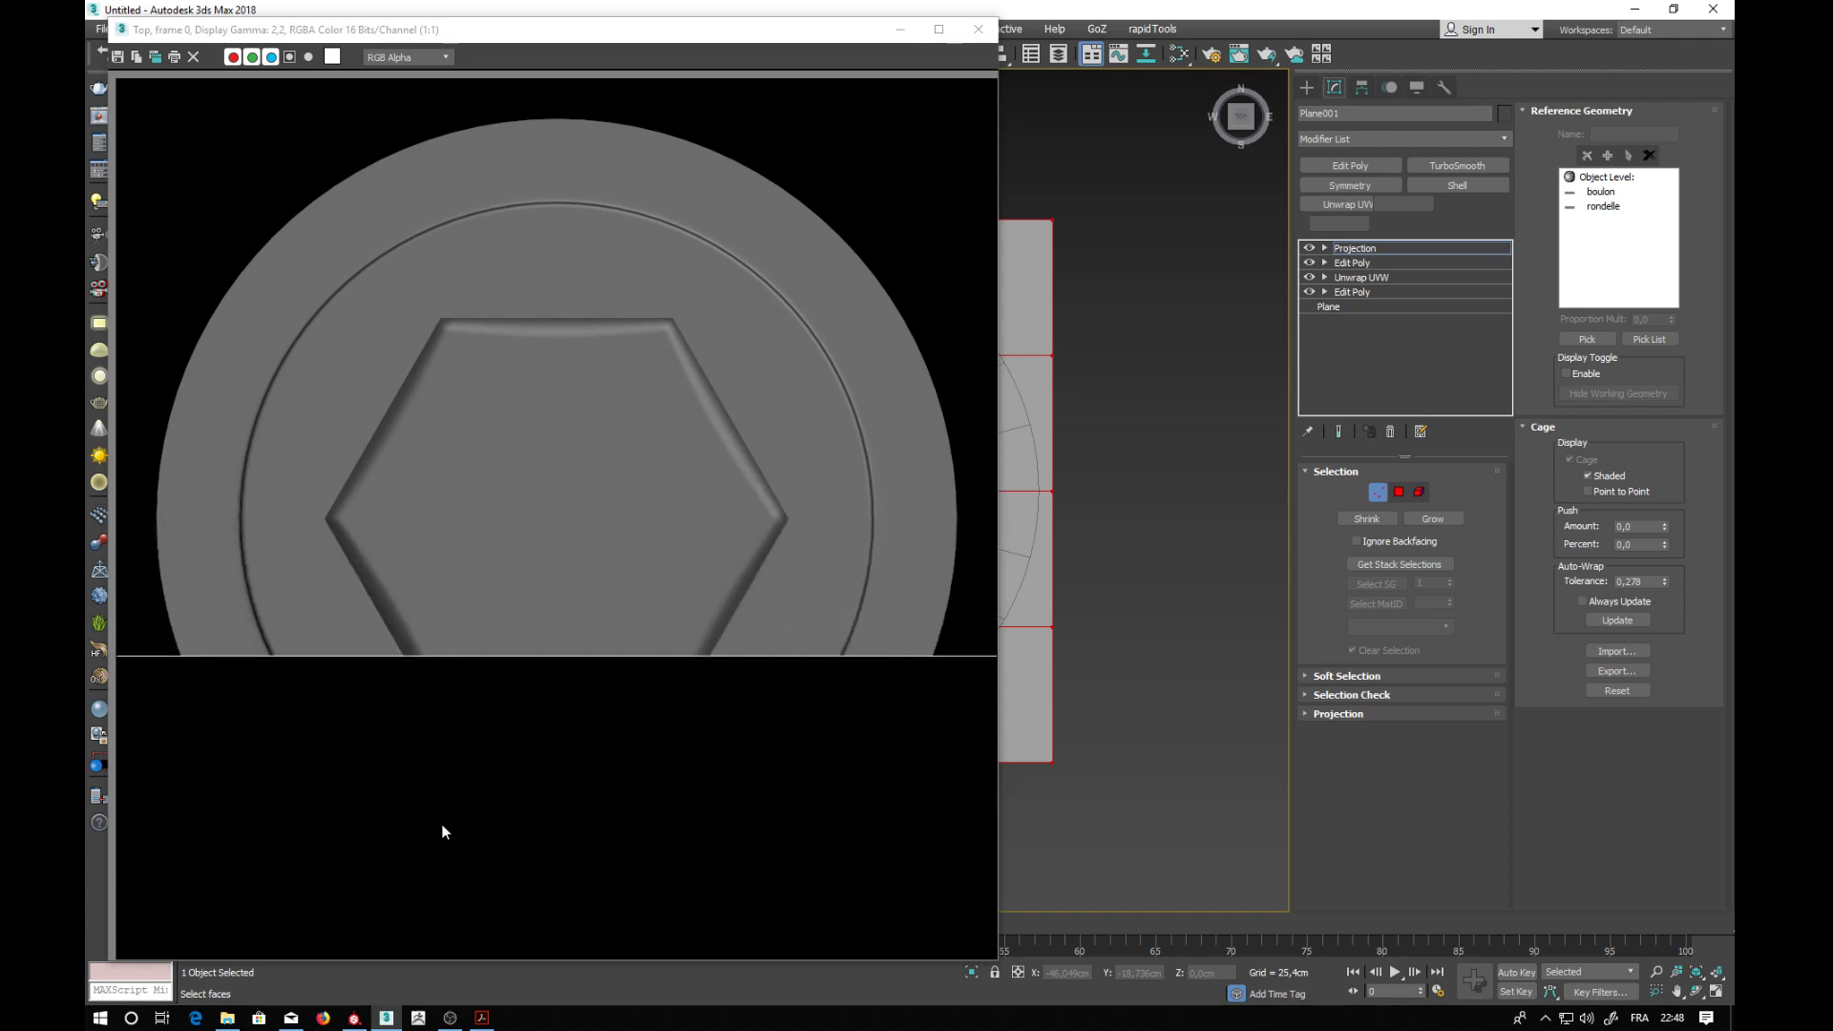
pyautogui.click(229, 1019)
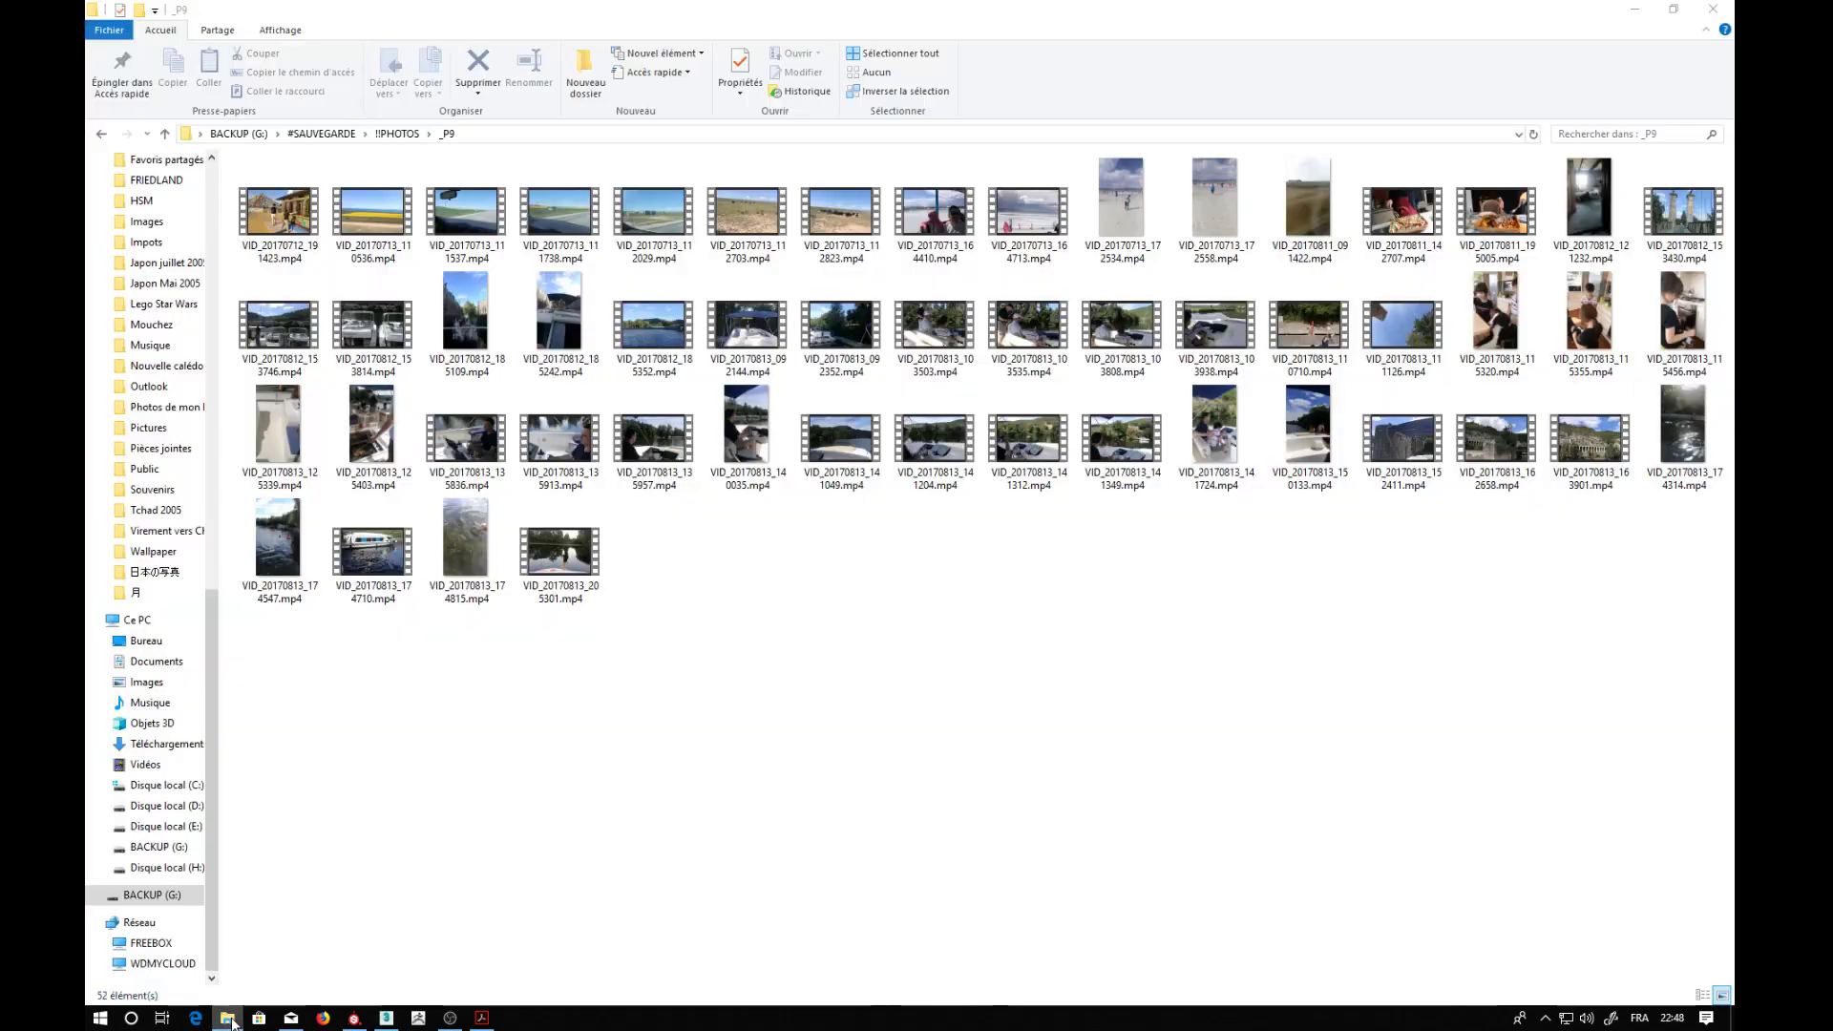
pyautogui.click(229, 1020)
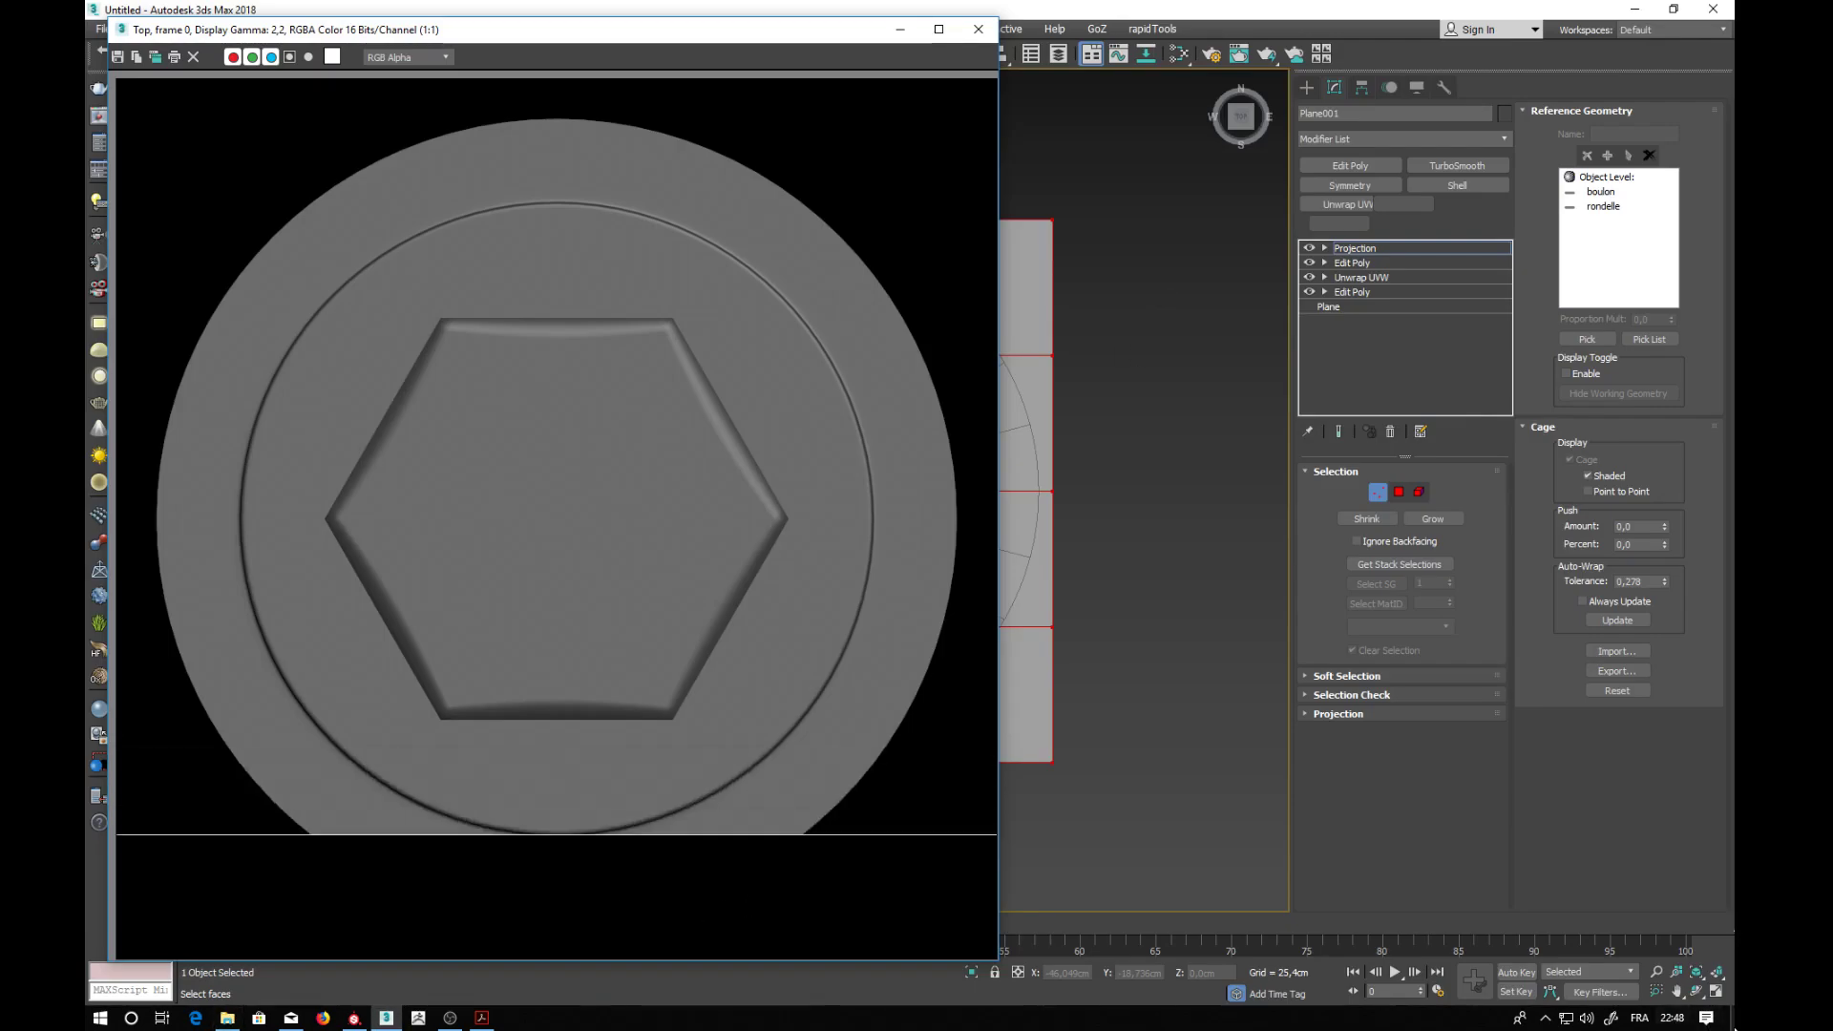
pyautogui.hotkey('alt', 'Tab')
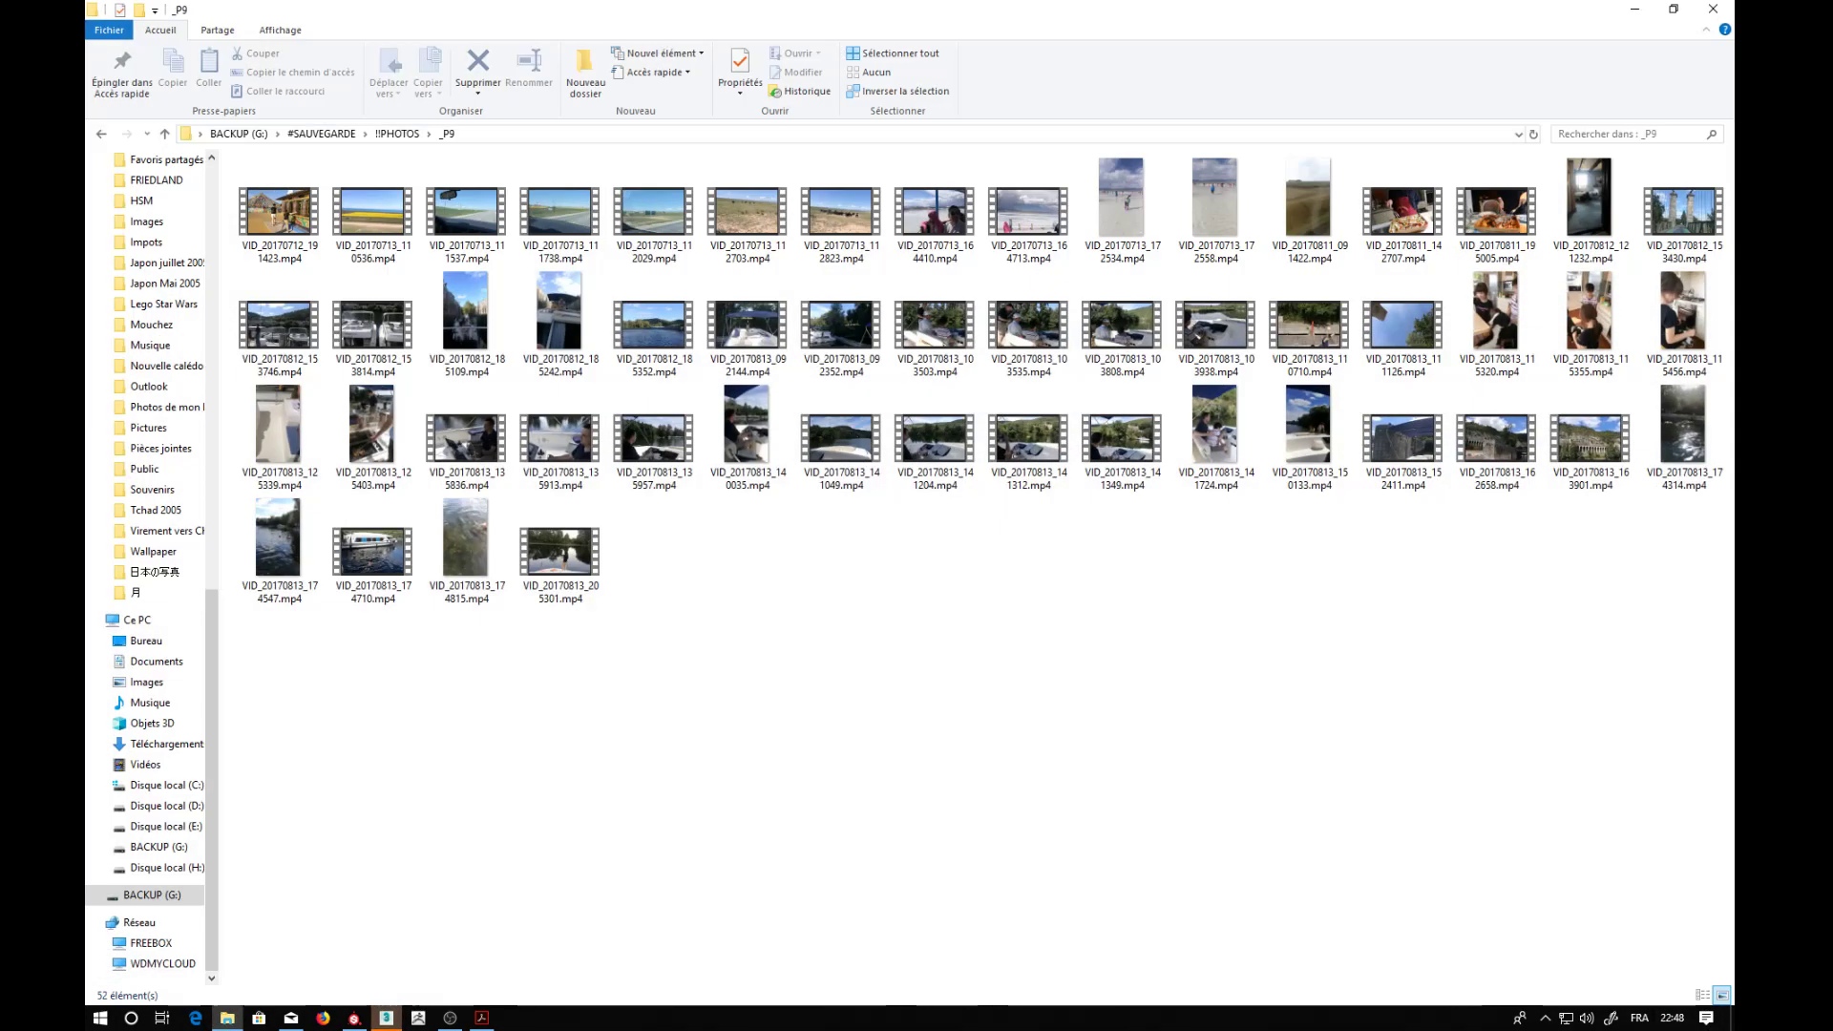
pyautogui.click(1721, 7)
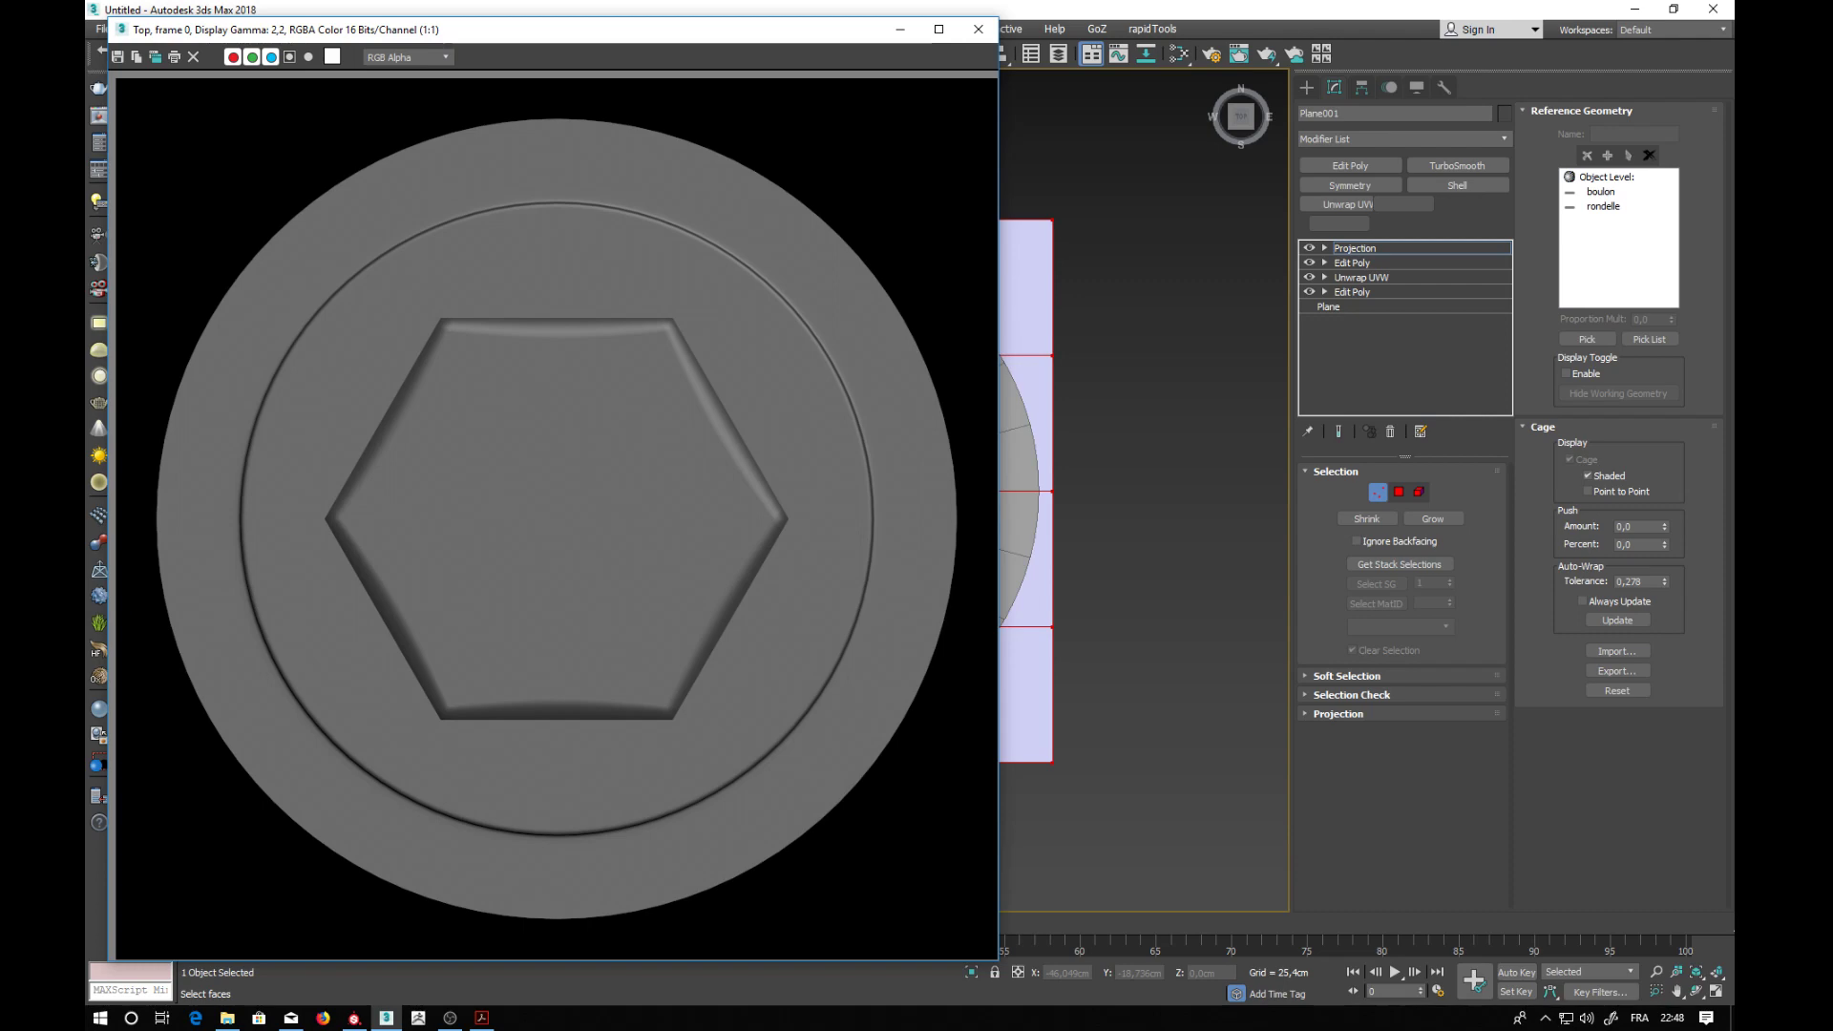
# - View Plane001NormalsMap.tga from the TuTo2 sceneassets images folder in the Picasa photo viewer, and close the viewer
pyautogui.press('super+e')
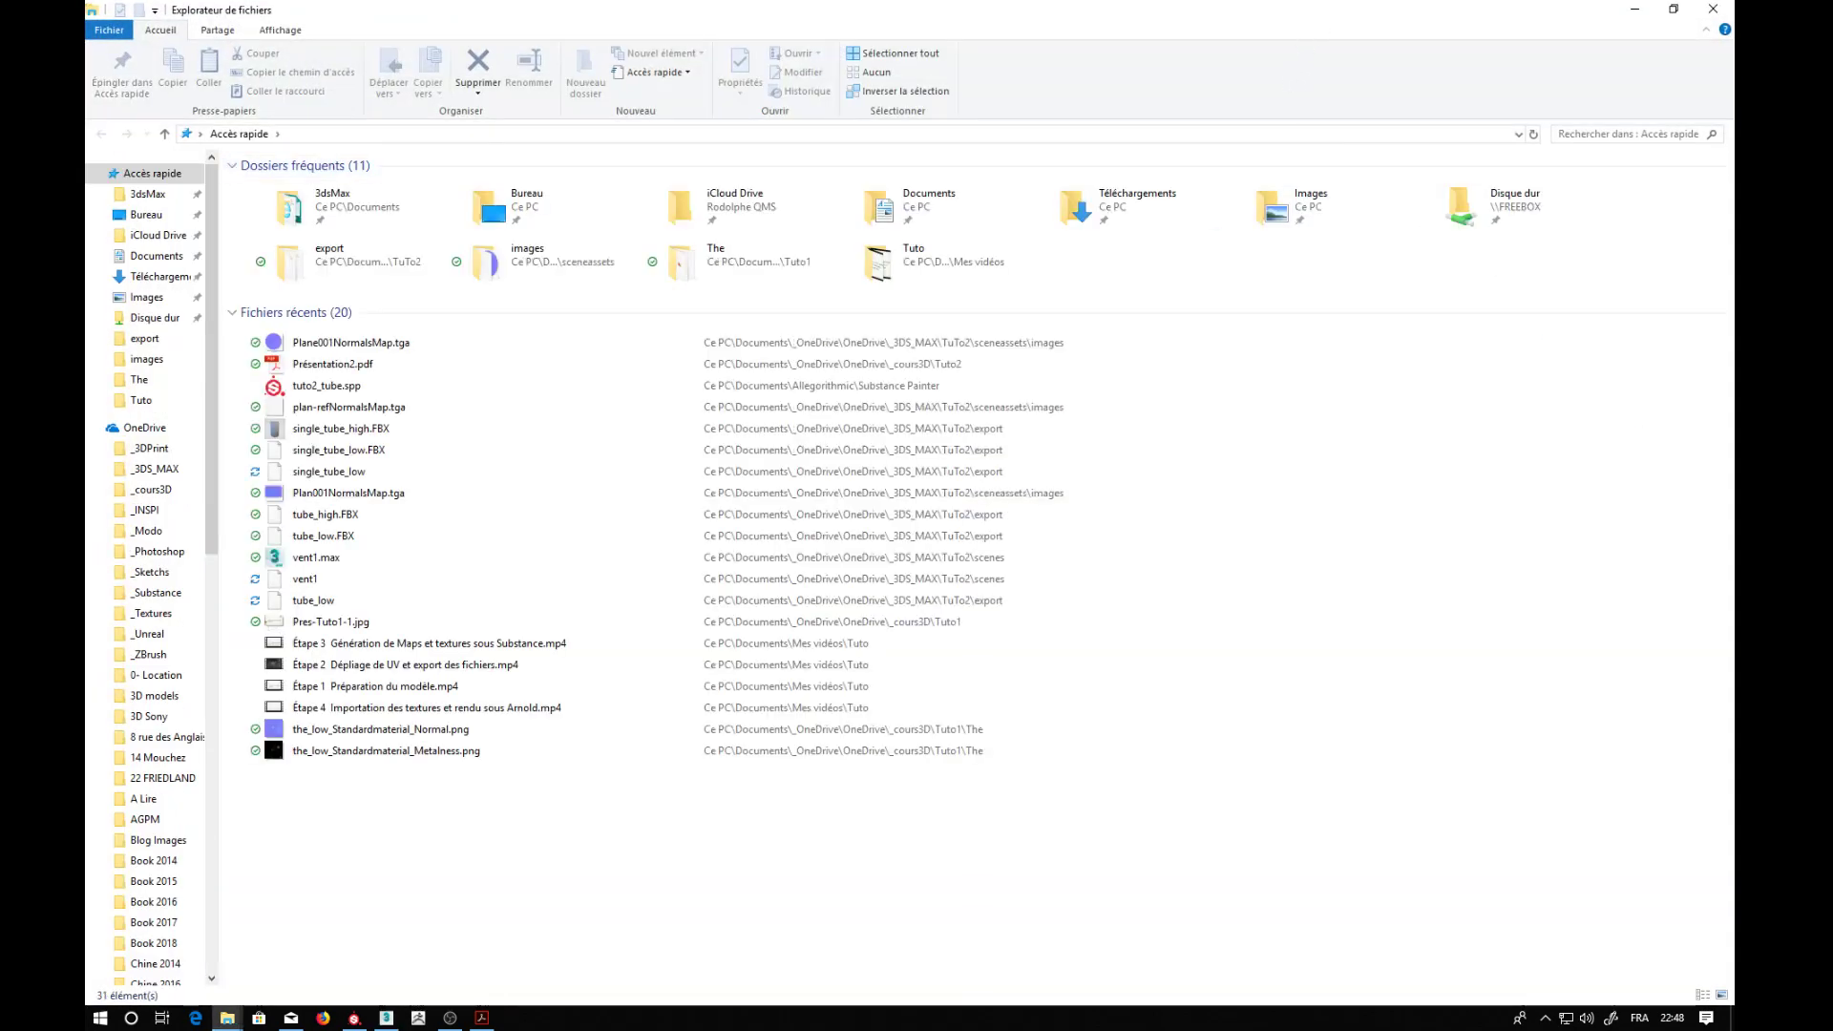
pyautogui.moveTo(1206, 14); pyautogui.dragTo(1733, 143)
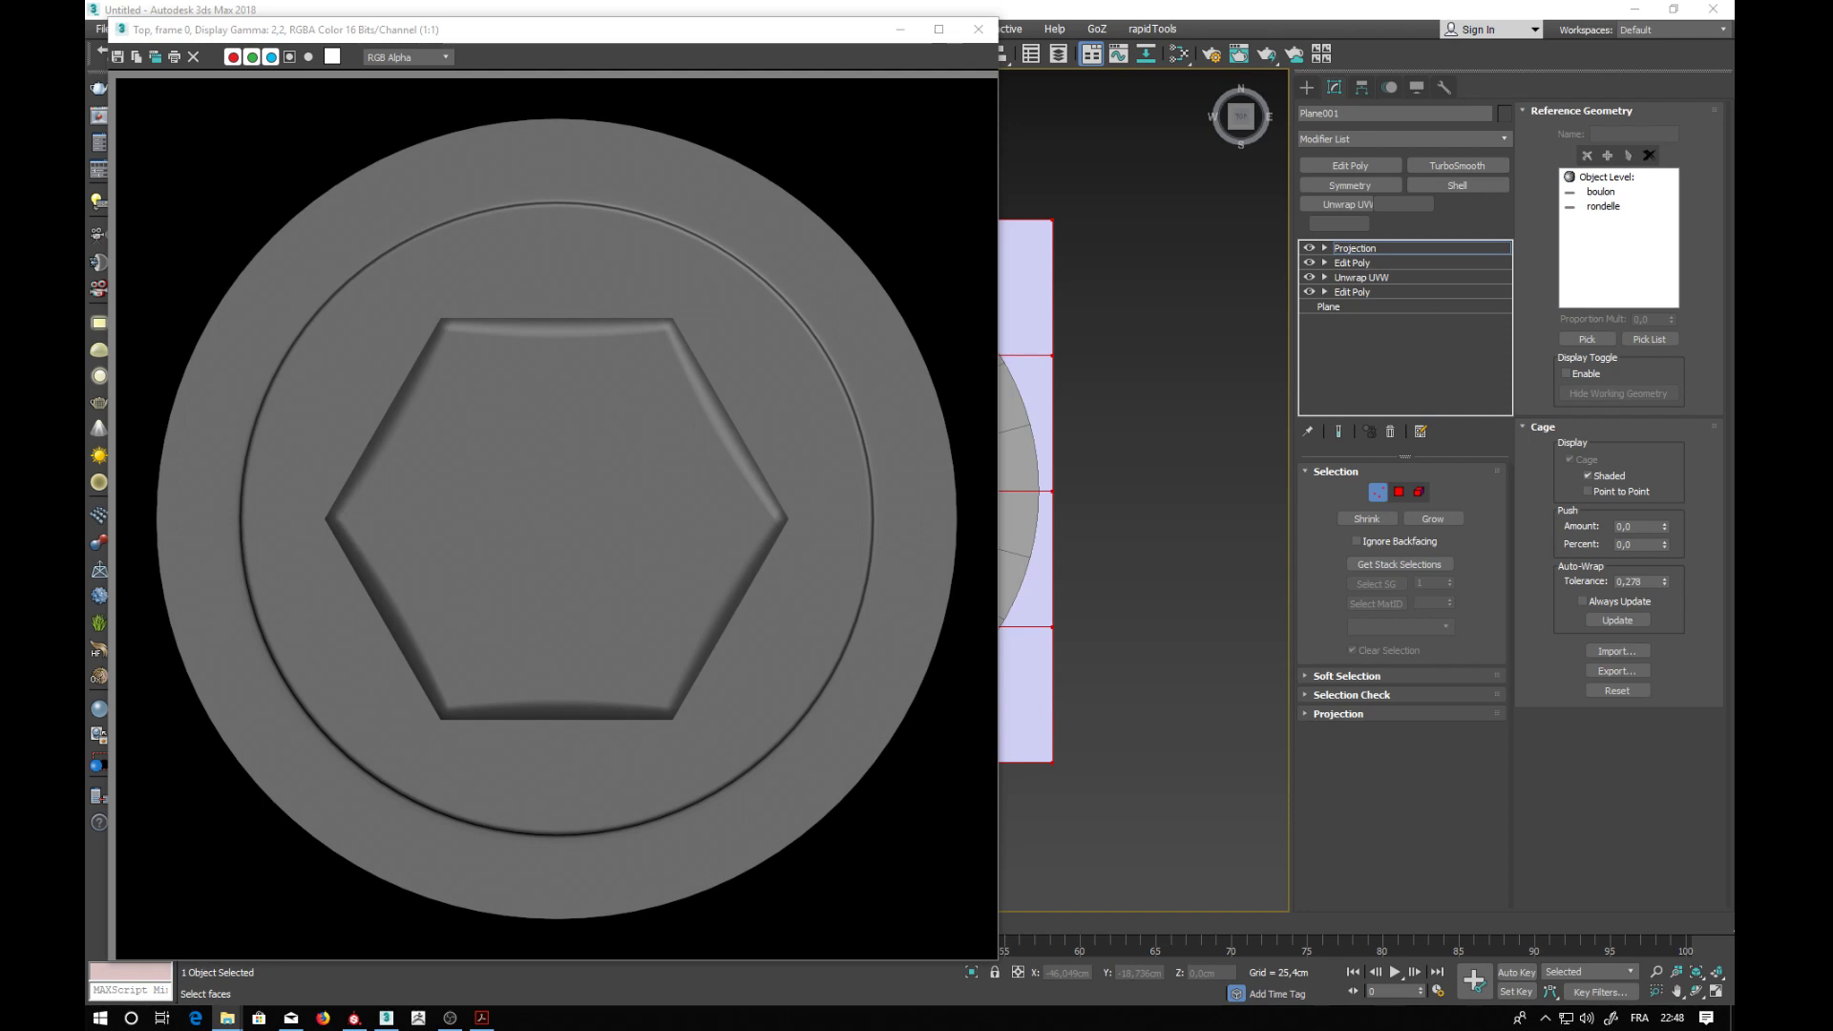
pyautogui.click(969, 426)
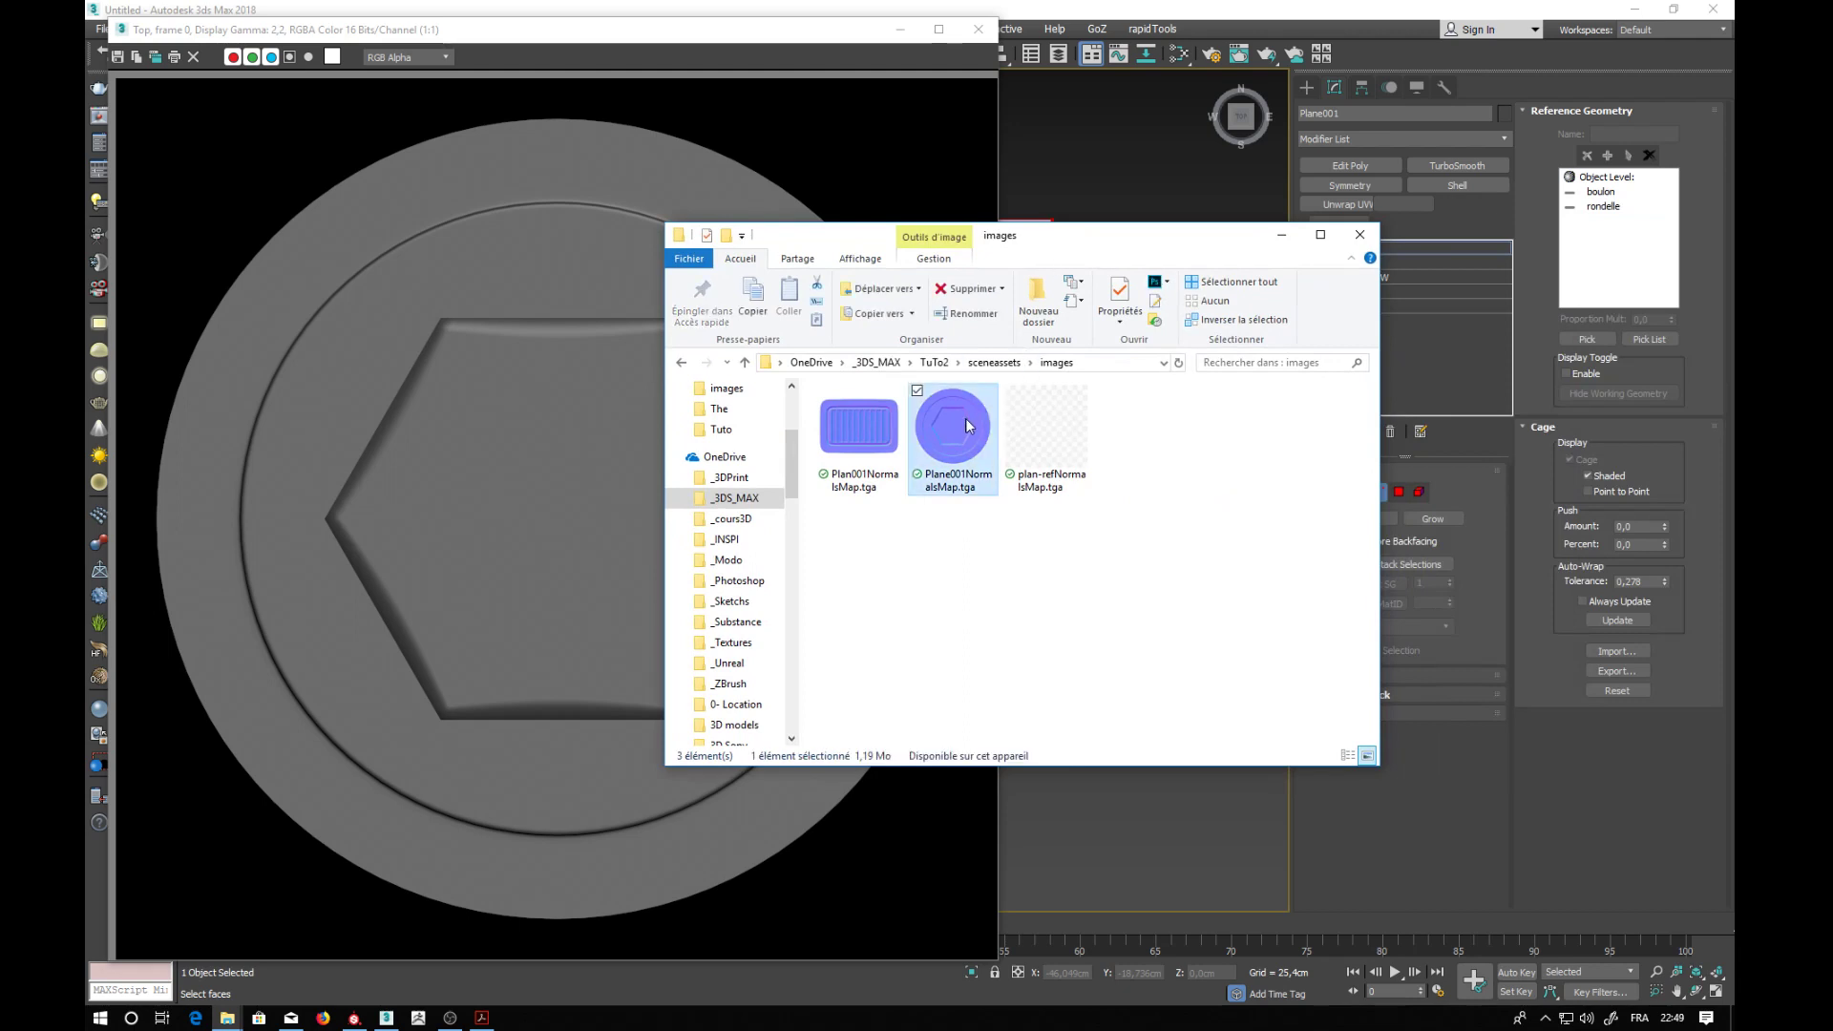
pyautogui.rightClick(966, 420)
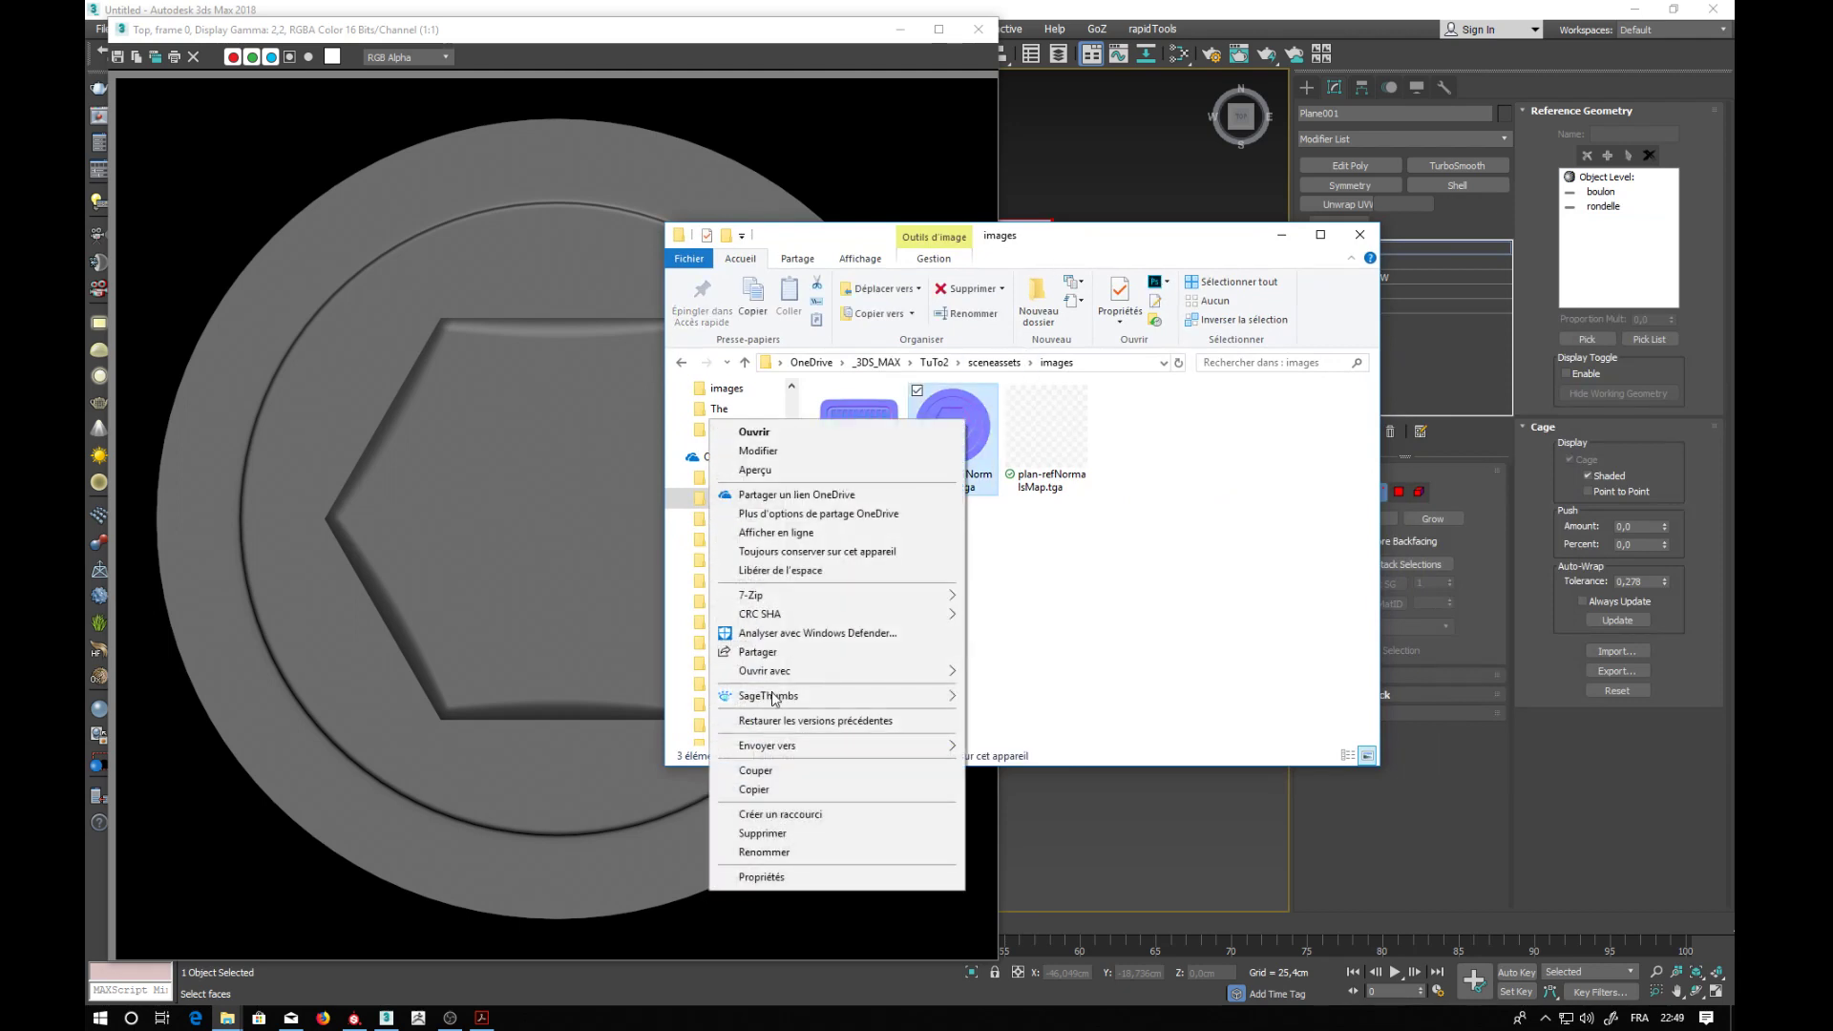
pyautogui.moveTo(797, 673)
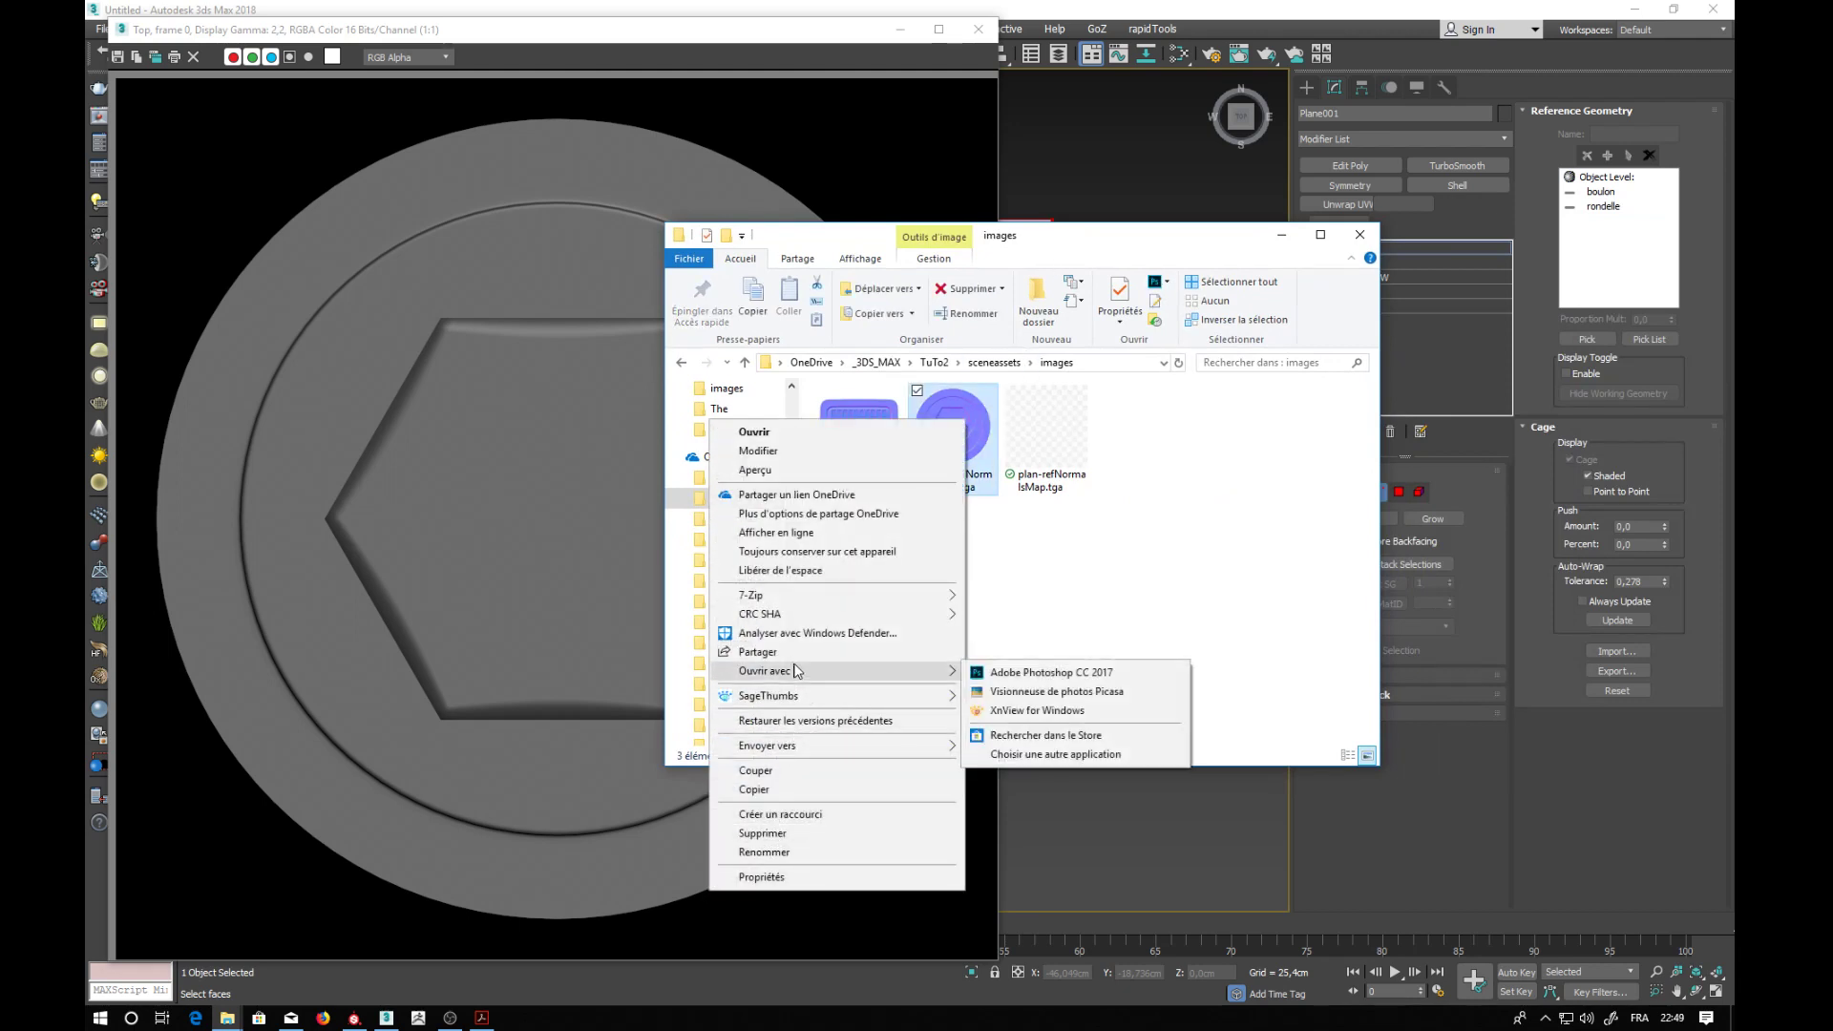
pyautogui.click(1027, 695)
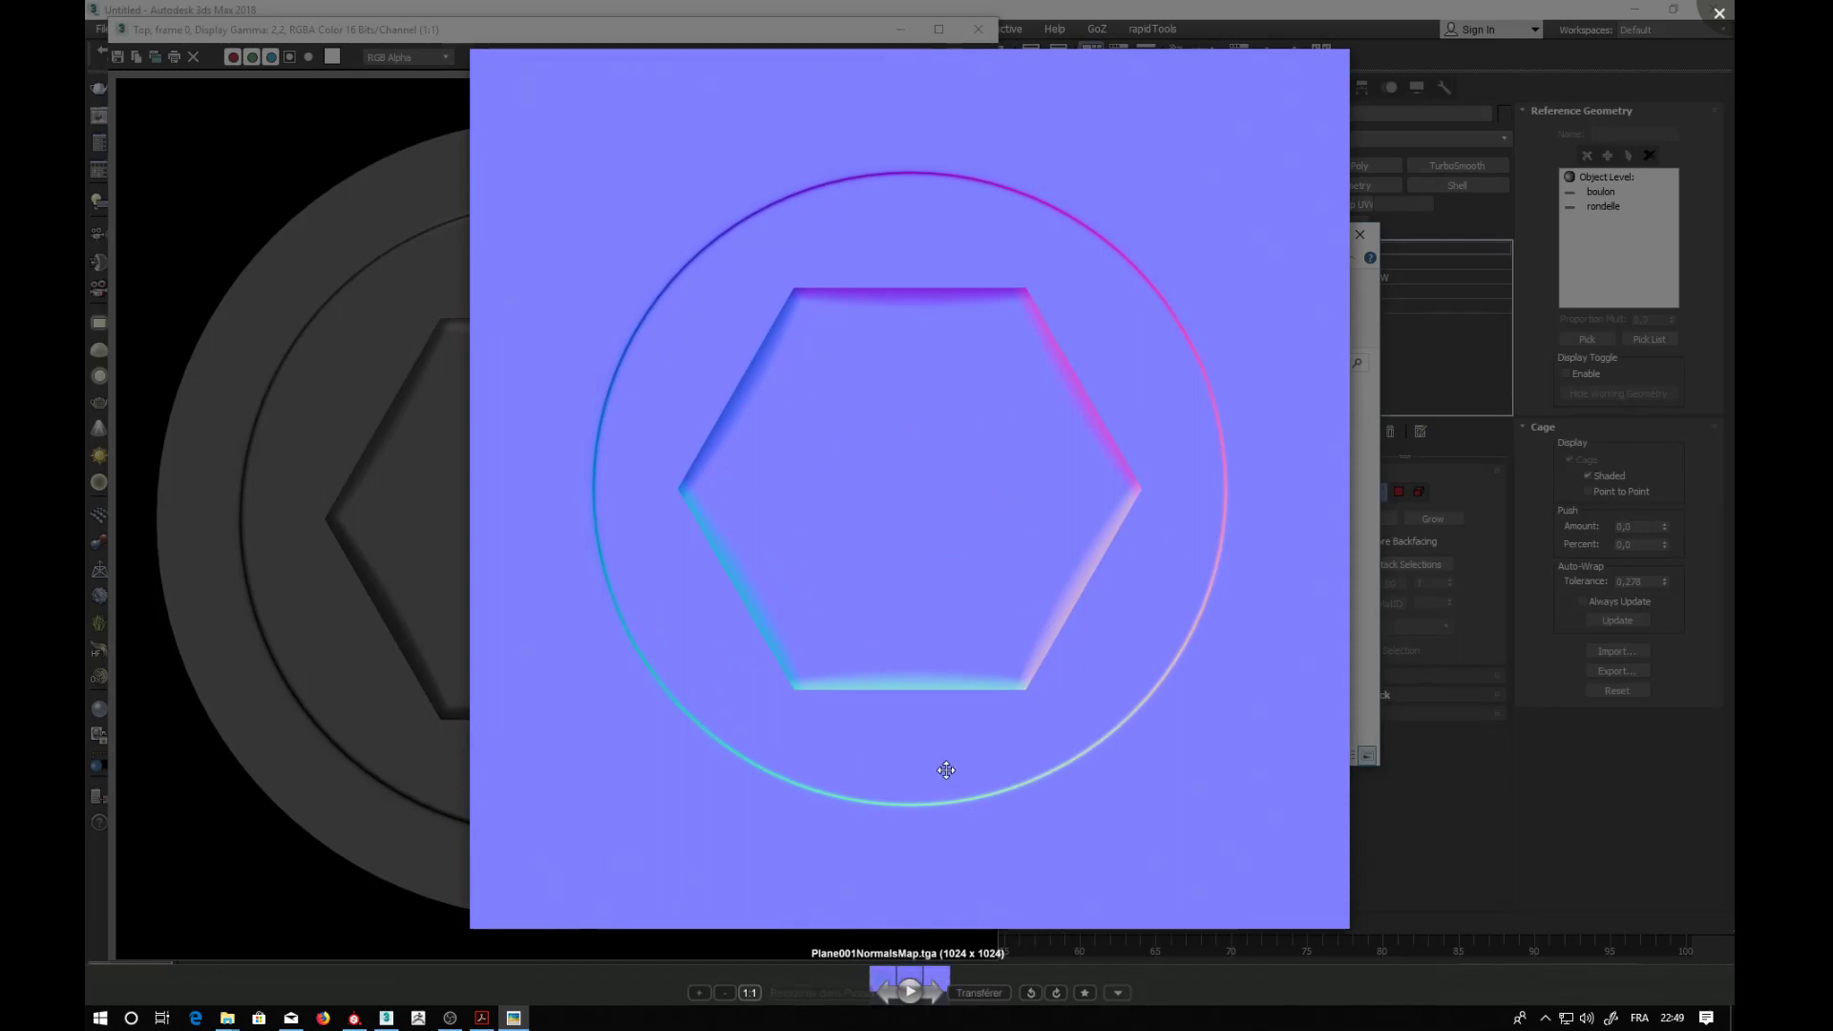
pyautogui.click(1719, 15)
# - Switch to the tuto2_tube project in Substance Painter and place the images folder window over it
pyautogui.moveTo(1045, 240); pyautogui.dragTo(1831, 278)
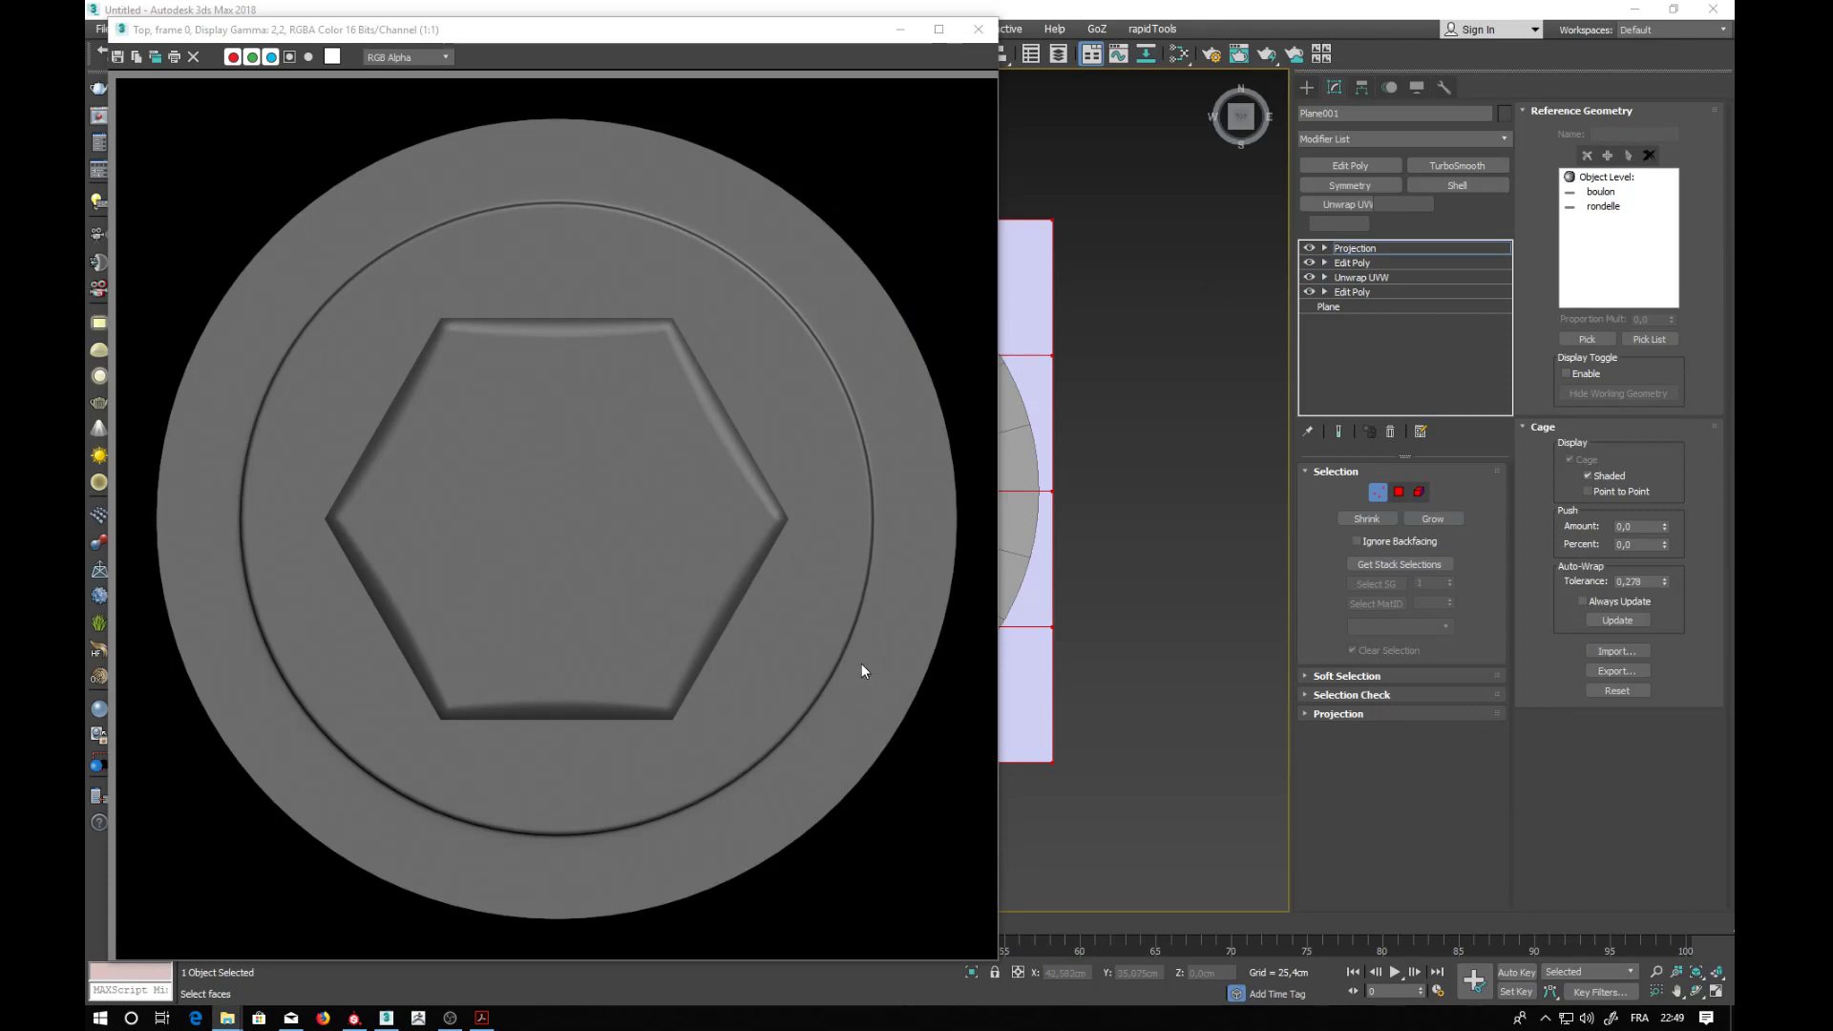
pyautogui.click(1638, 10)
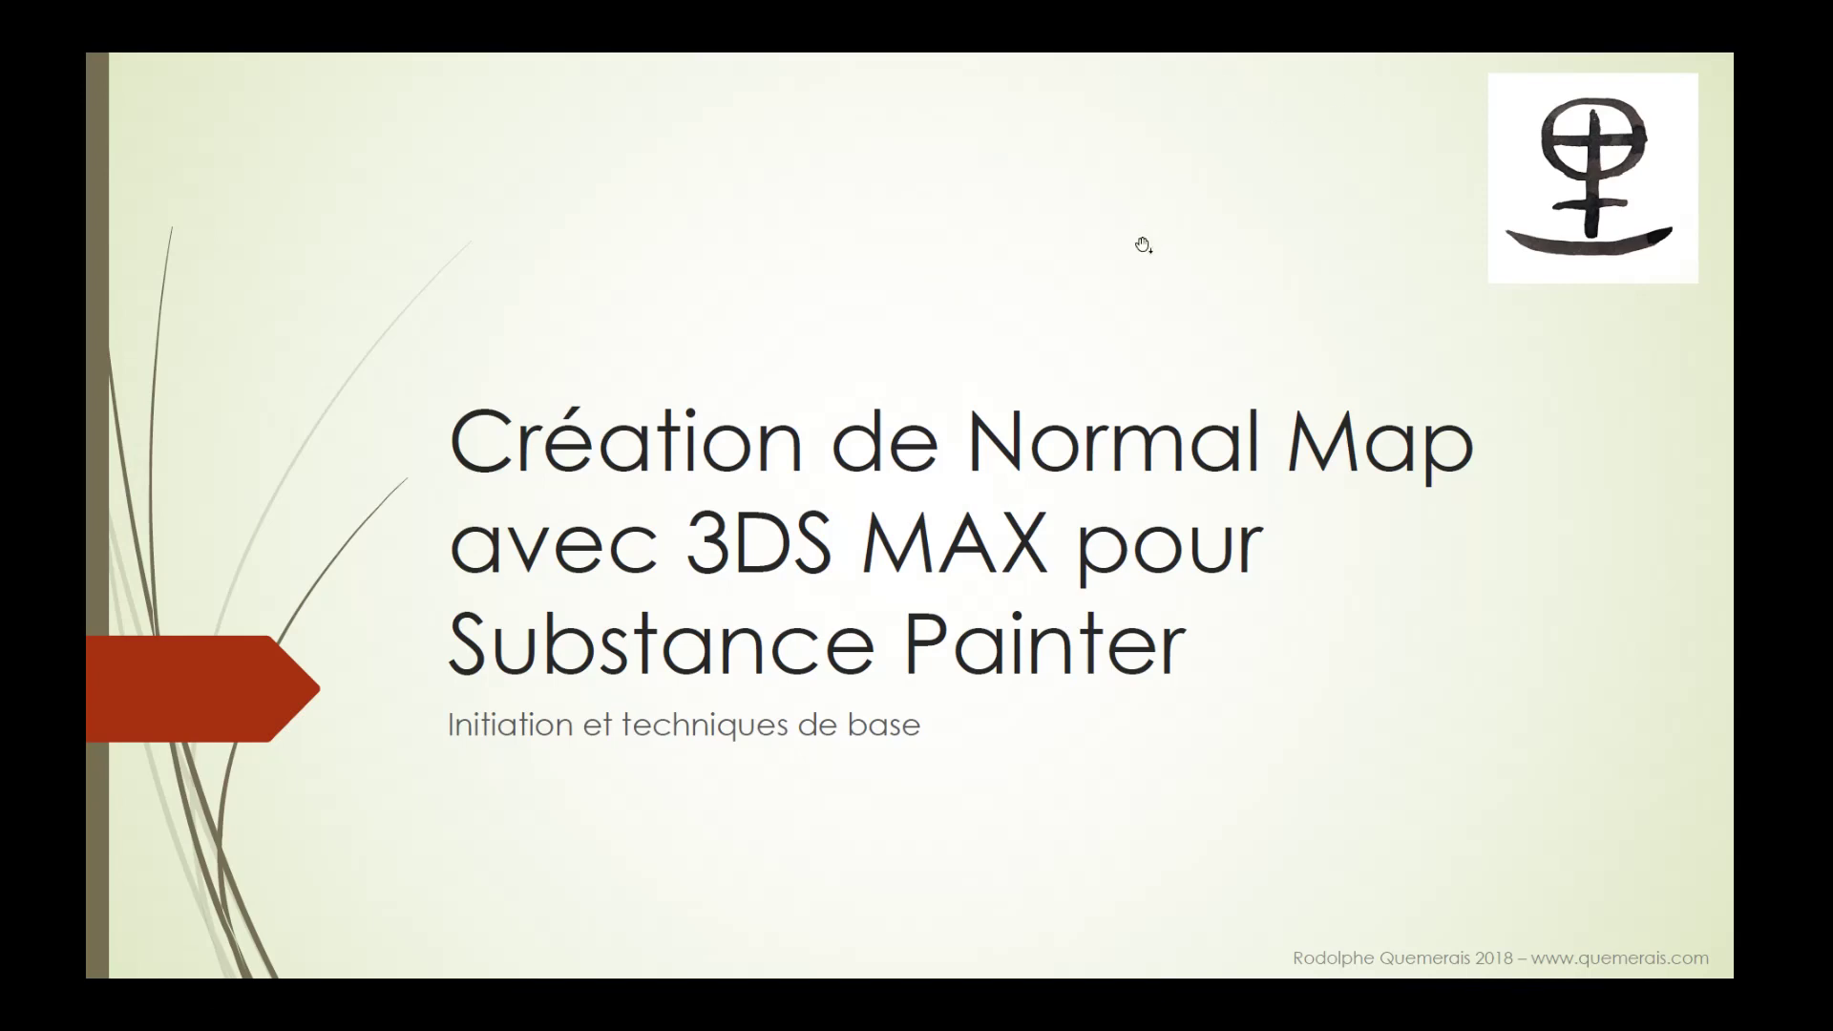
pyautogui.hotkey('alt', 'Tab')
pyautogui.hotkey('alt', 'Tab')
pyautogui.hotkey('alt', 'Tab')
pyautogui.hotkey('alt', 'Tab')
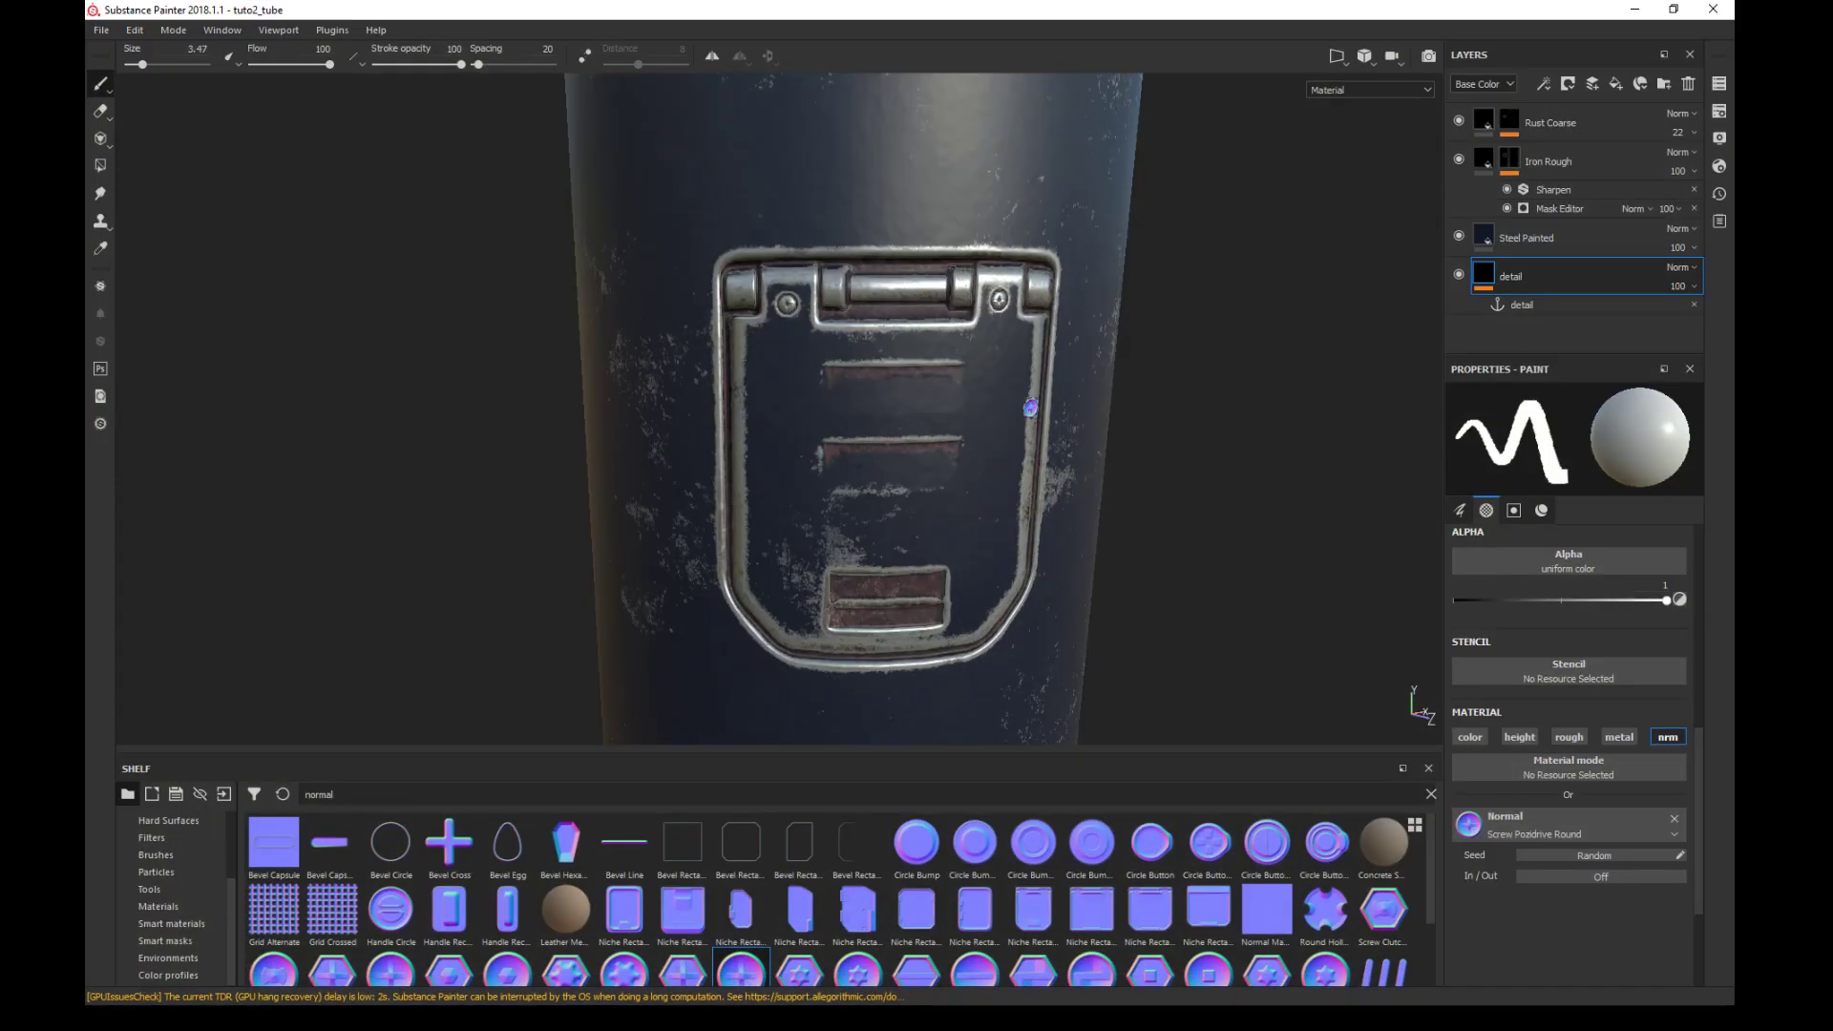
pyautogui.moveTo(1734, 272); pyautogui.dragTo(675, 189)
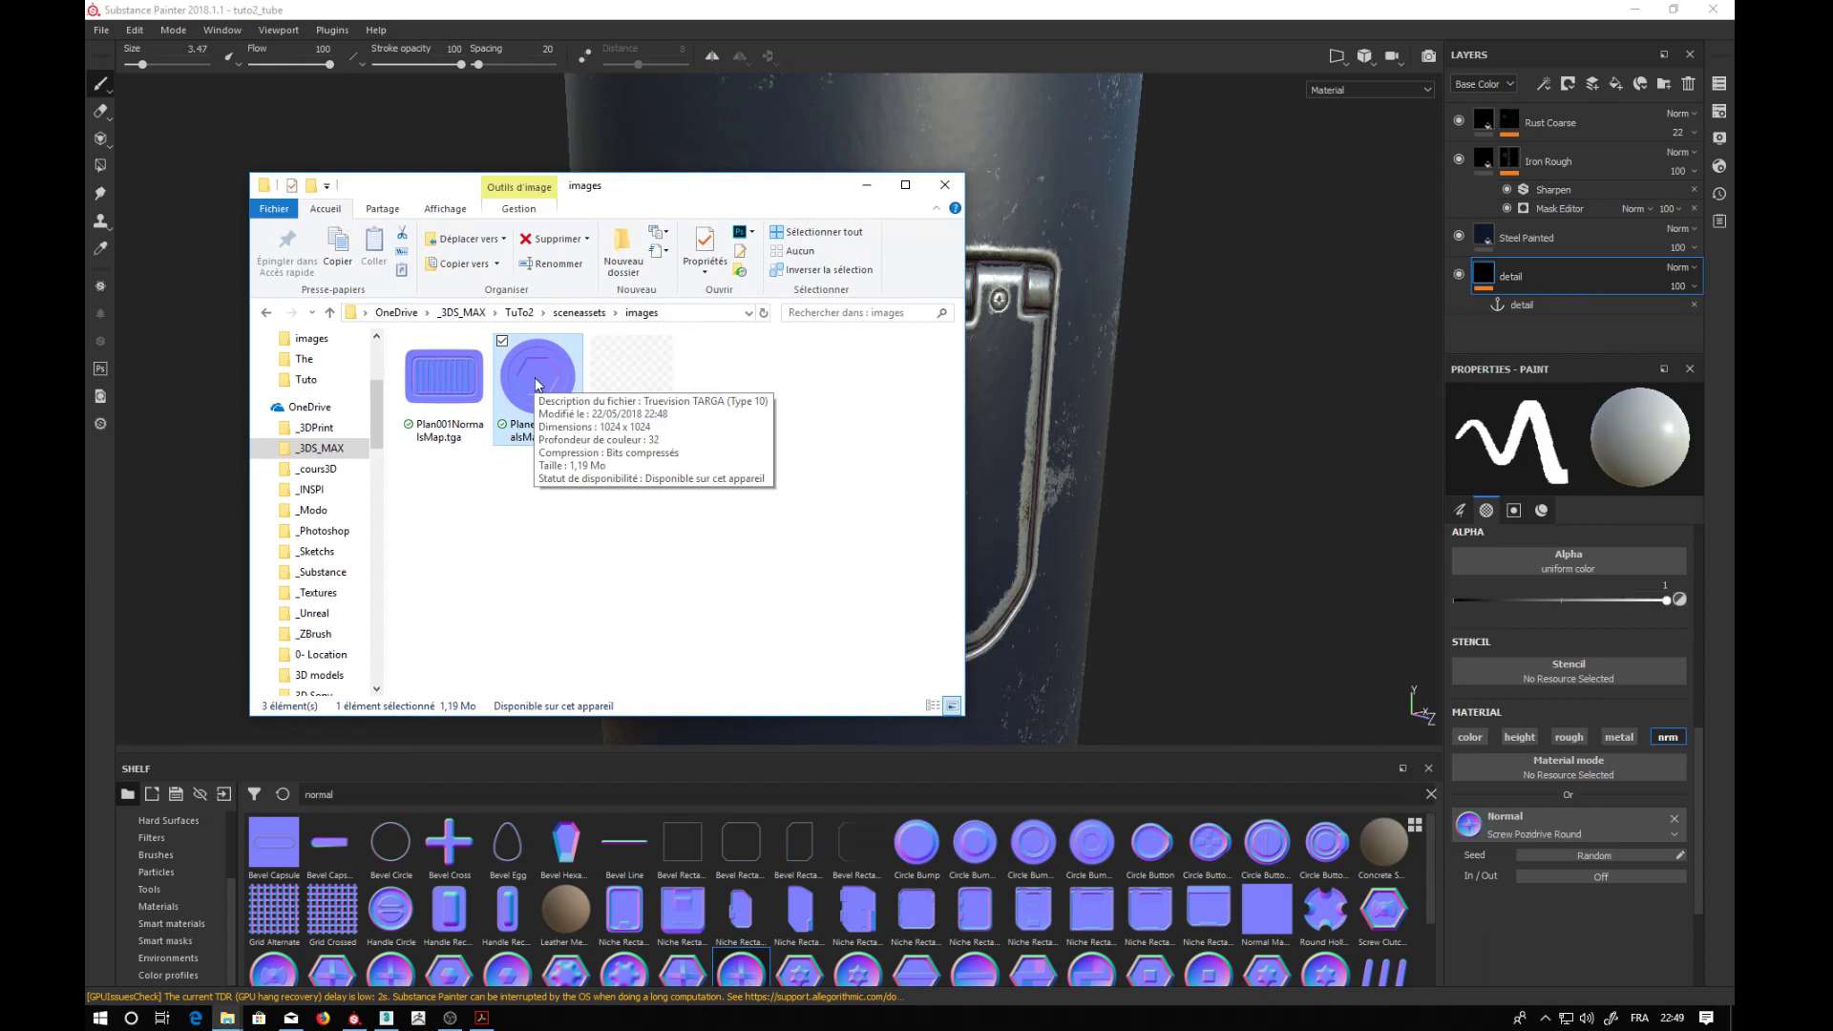
# - Import Plane001NormalsMap.tga into the shelf as a texture for the current session
pyautogui.moveTo(537, 385); pyautogui.dragTo(888, 902)
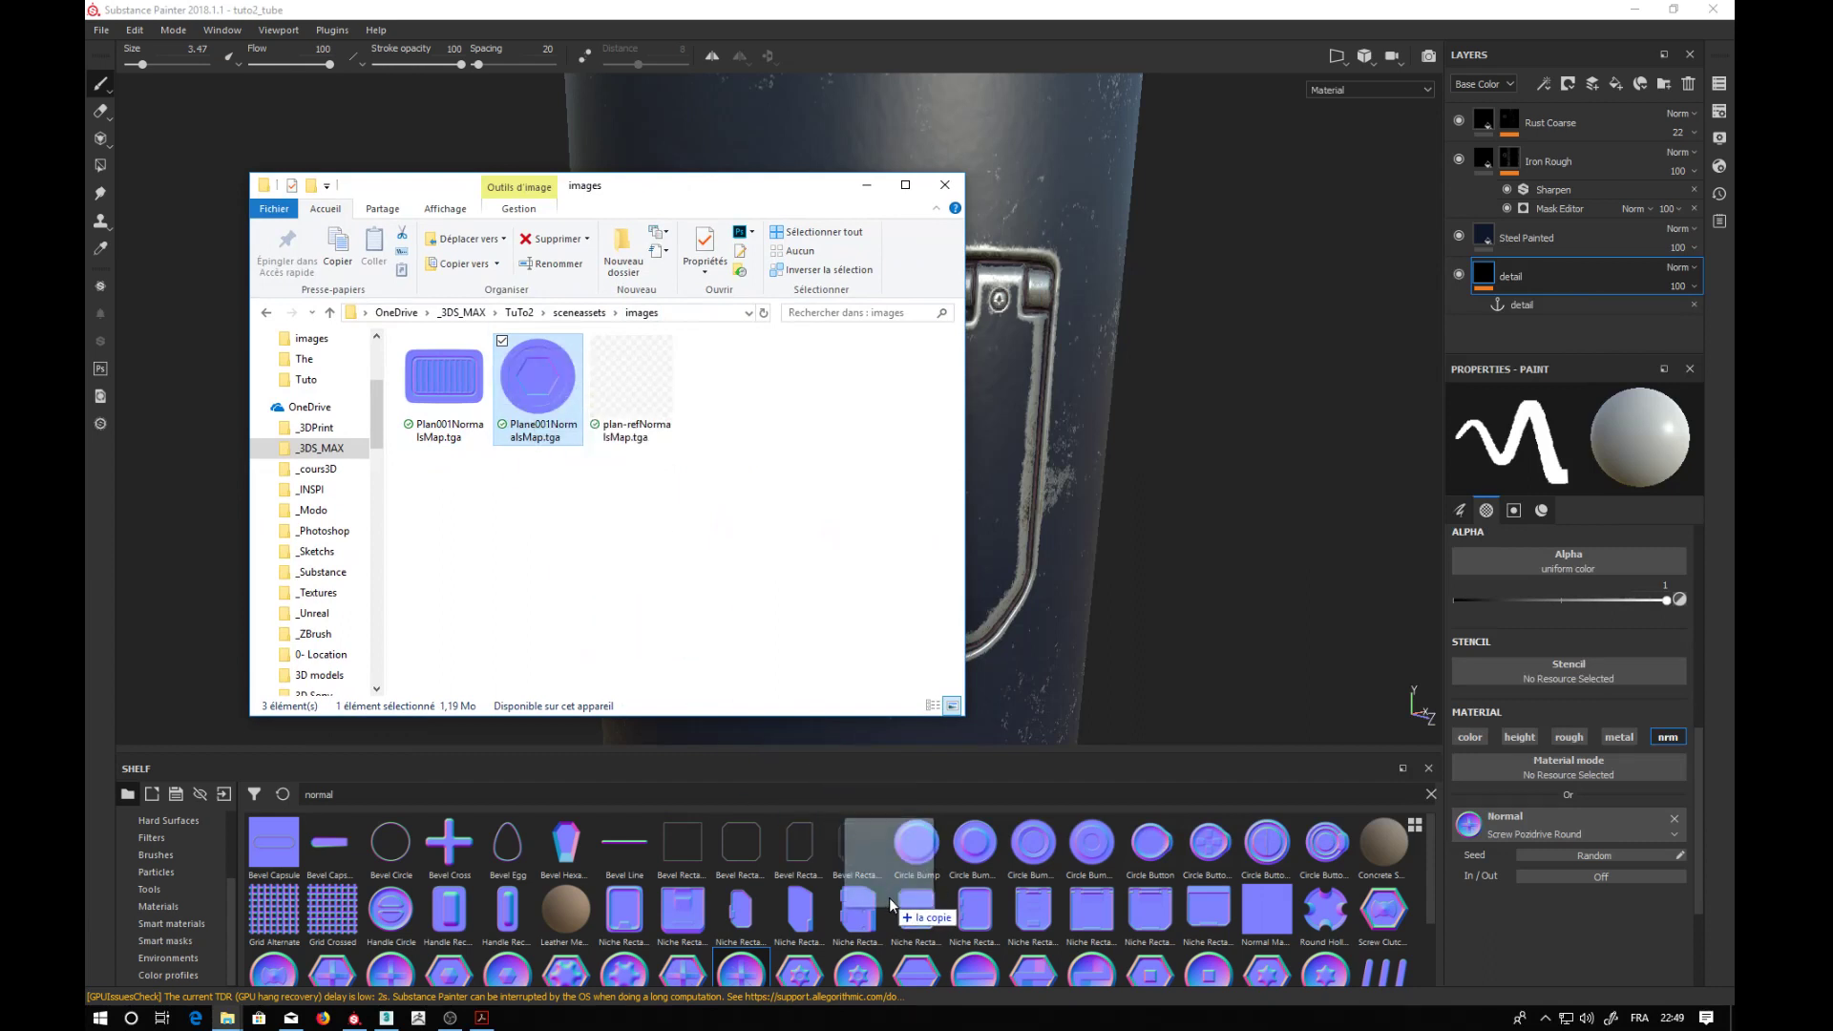
pyautogui.moveTo(890, 897); pyautogui.dragTo(890, 896)
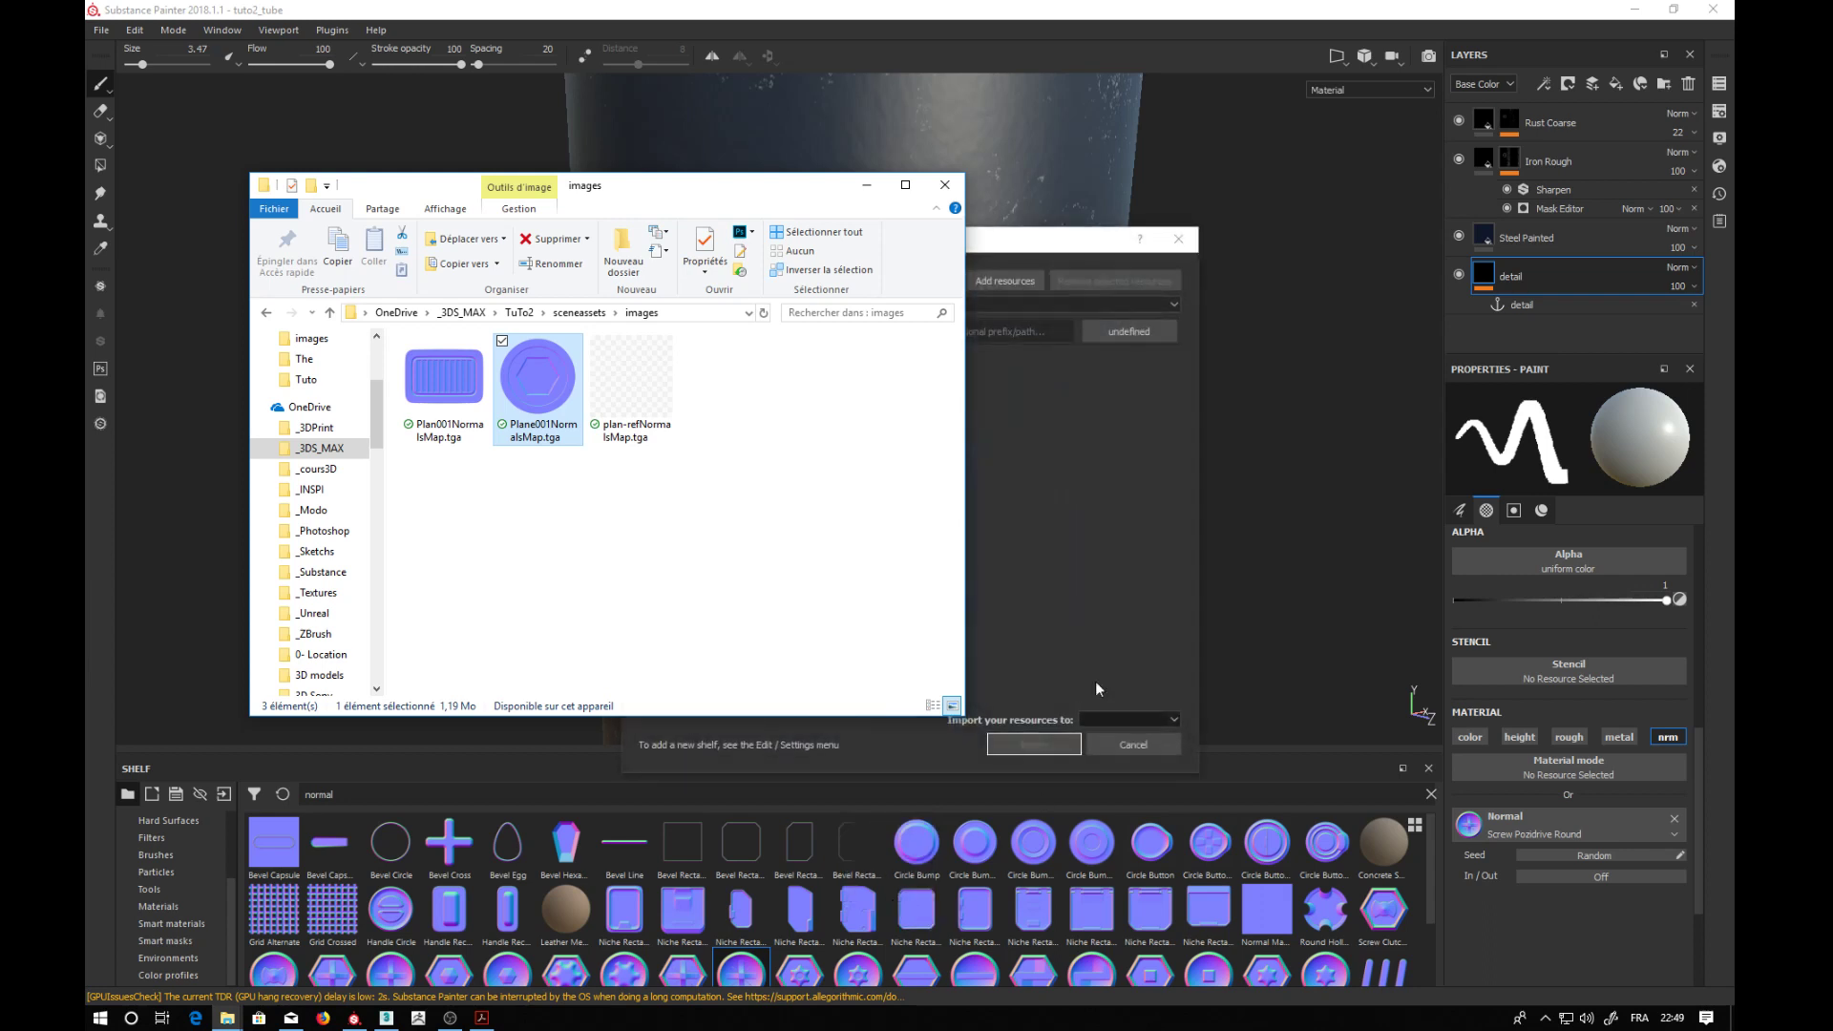
pyautogui.click(1011, 244)
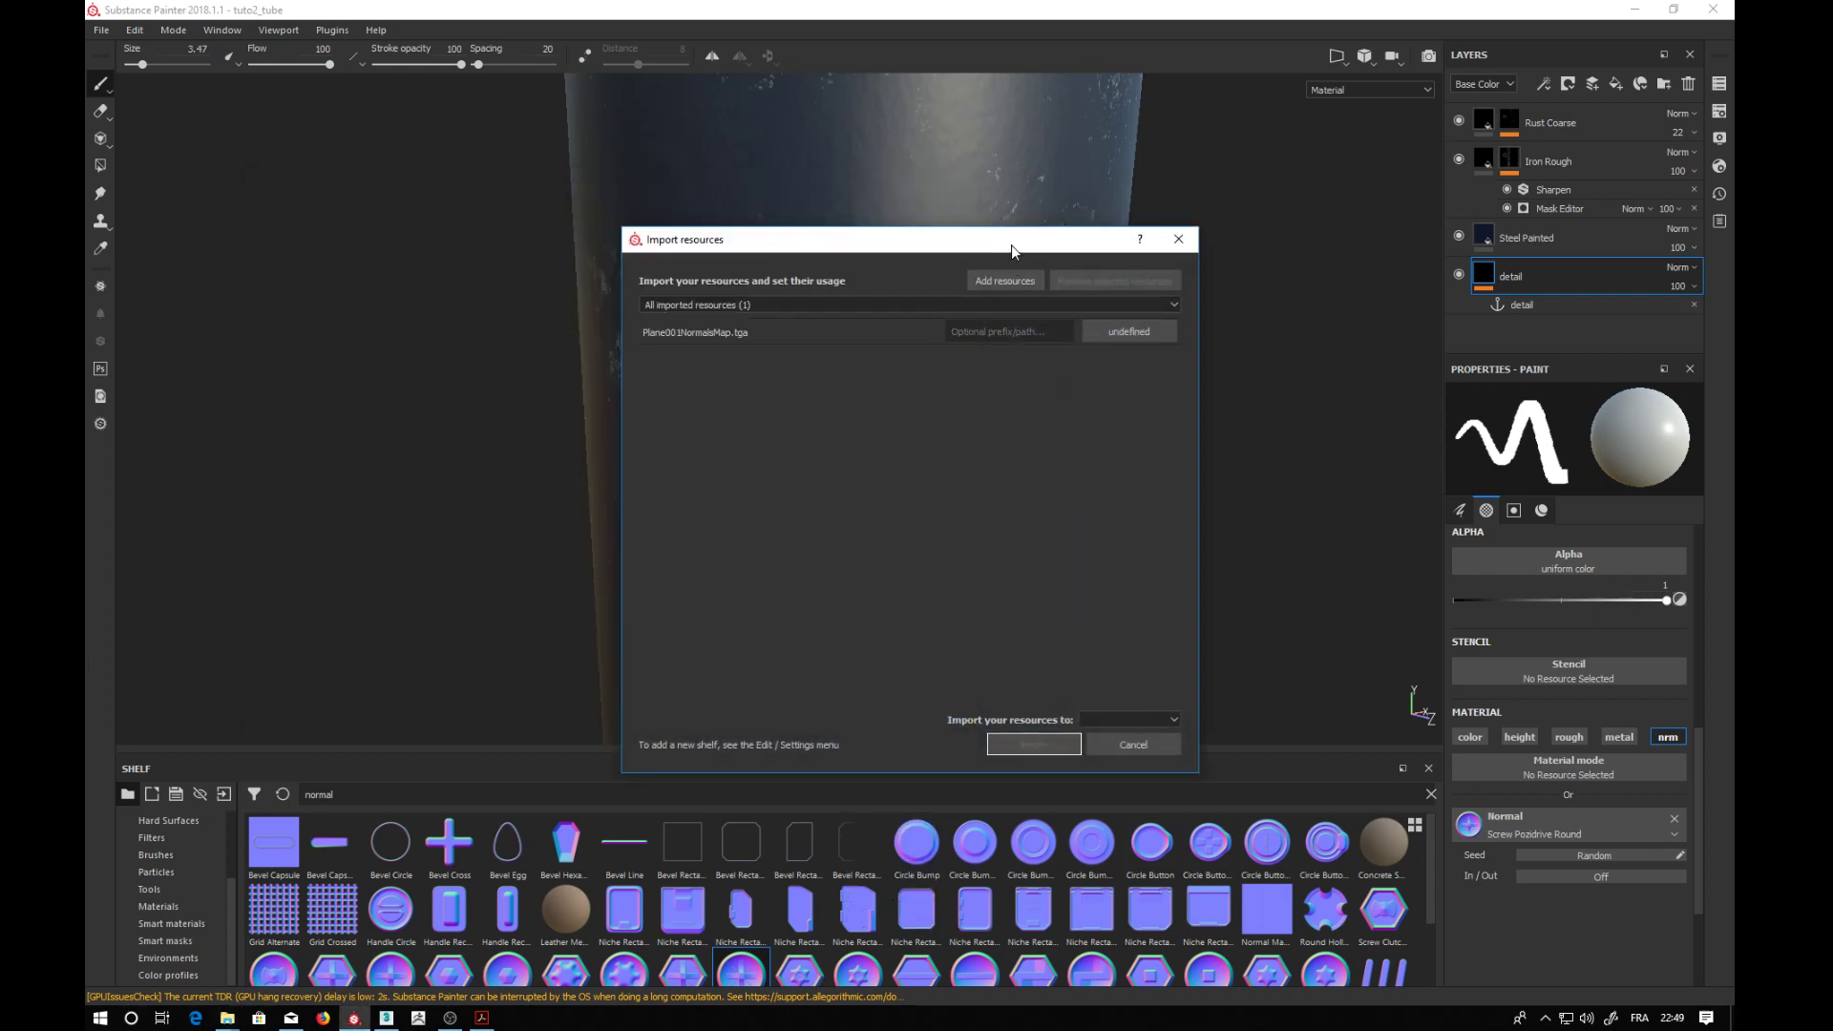
pyautogui.click(1137, 335)
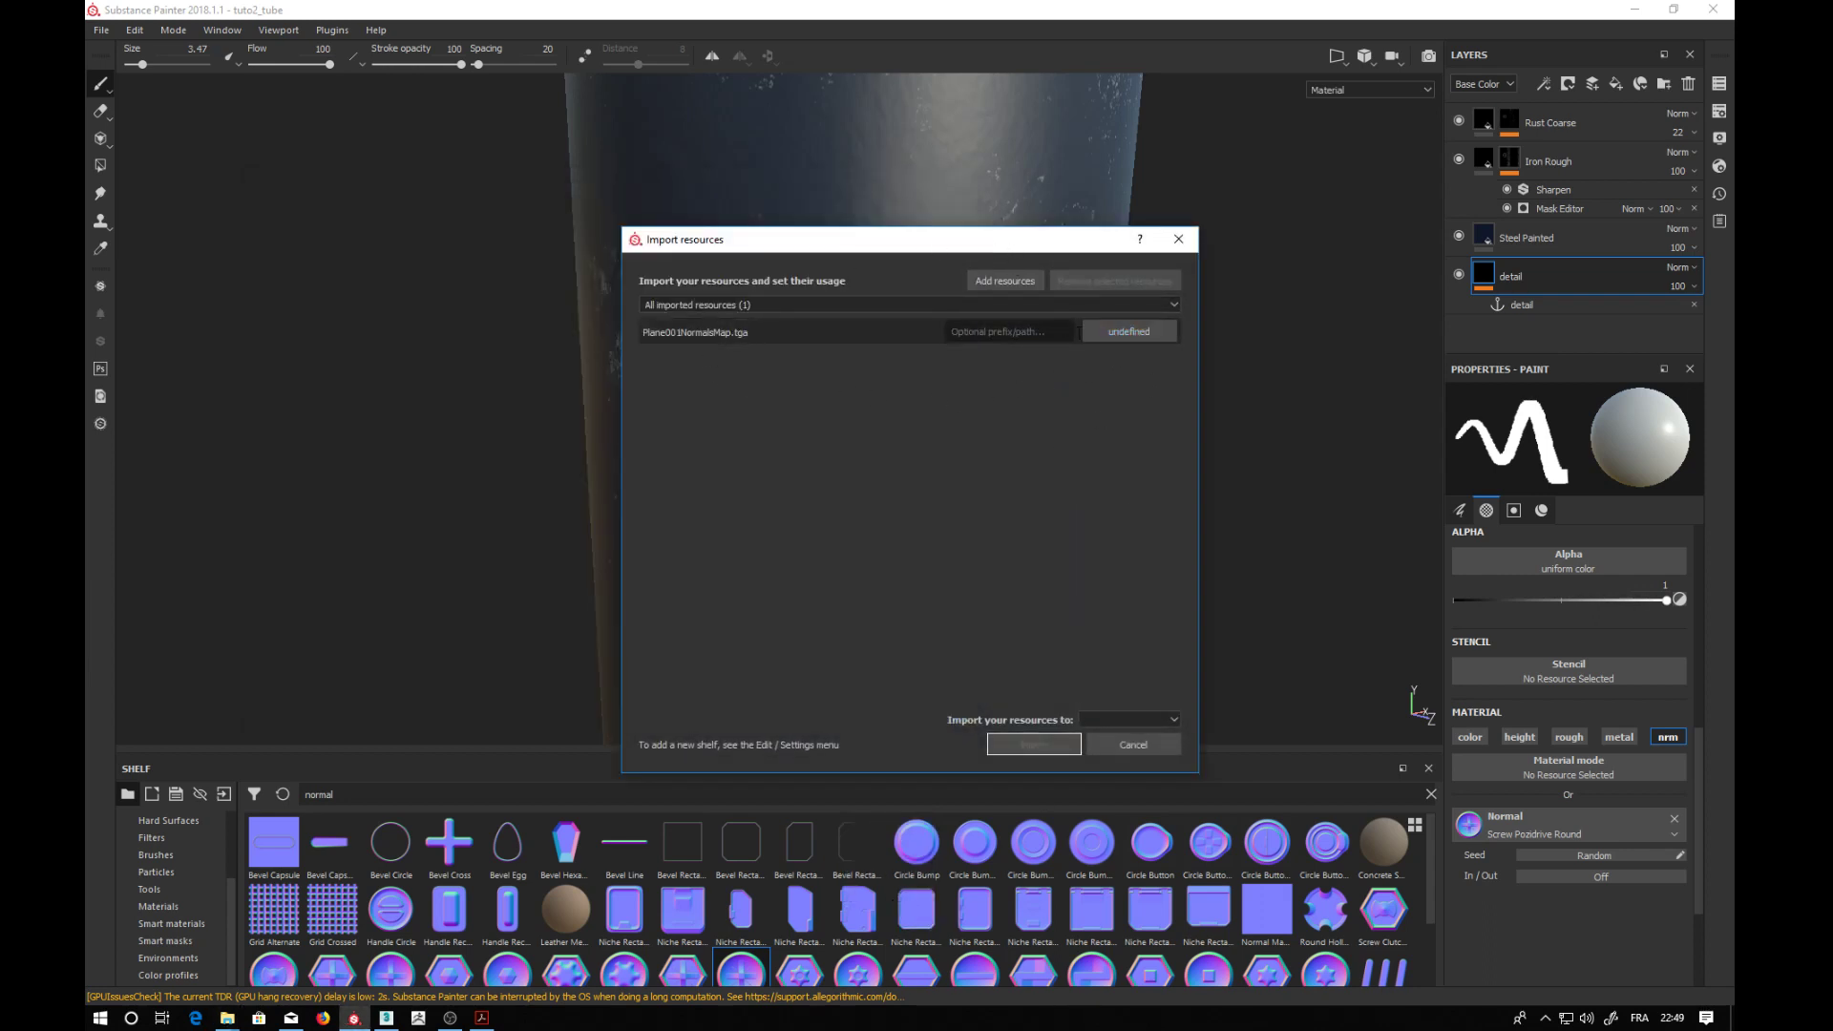
pyautogui.click(1108, 326)
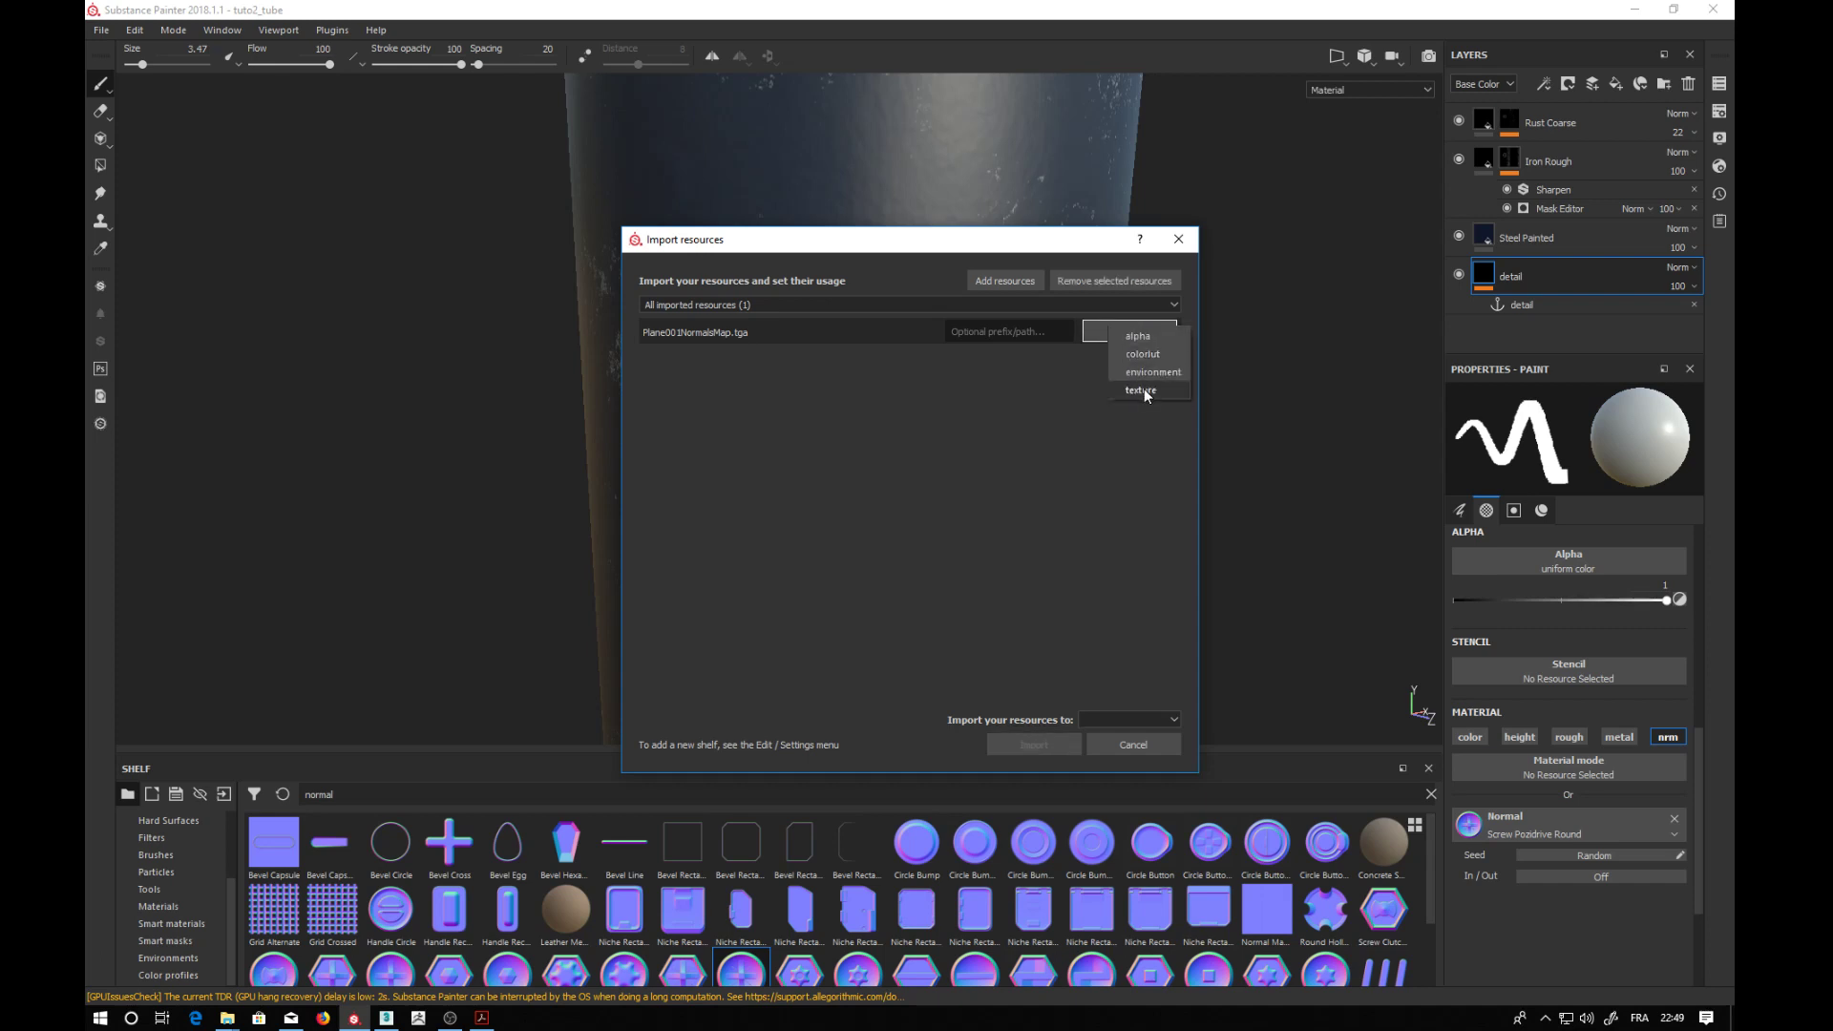
pyautogui.click(1107, 722)
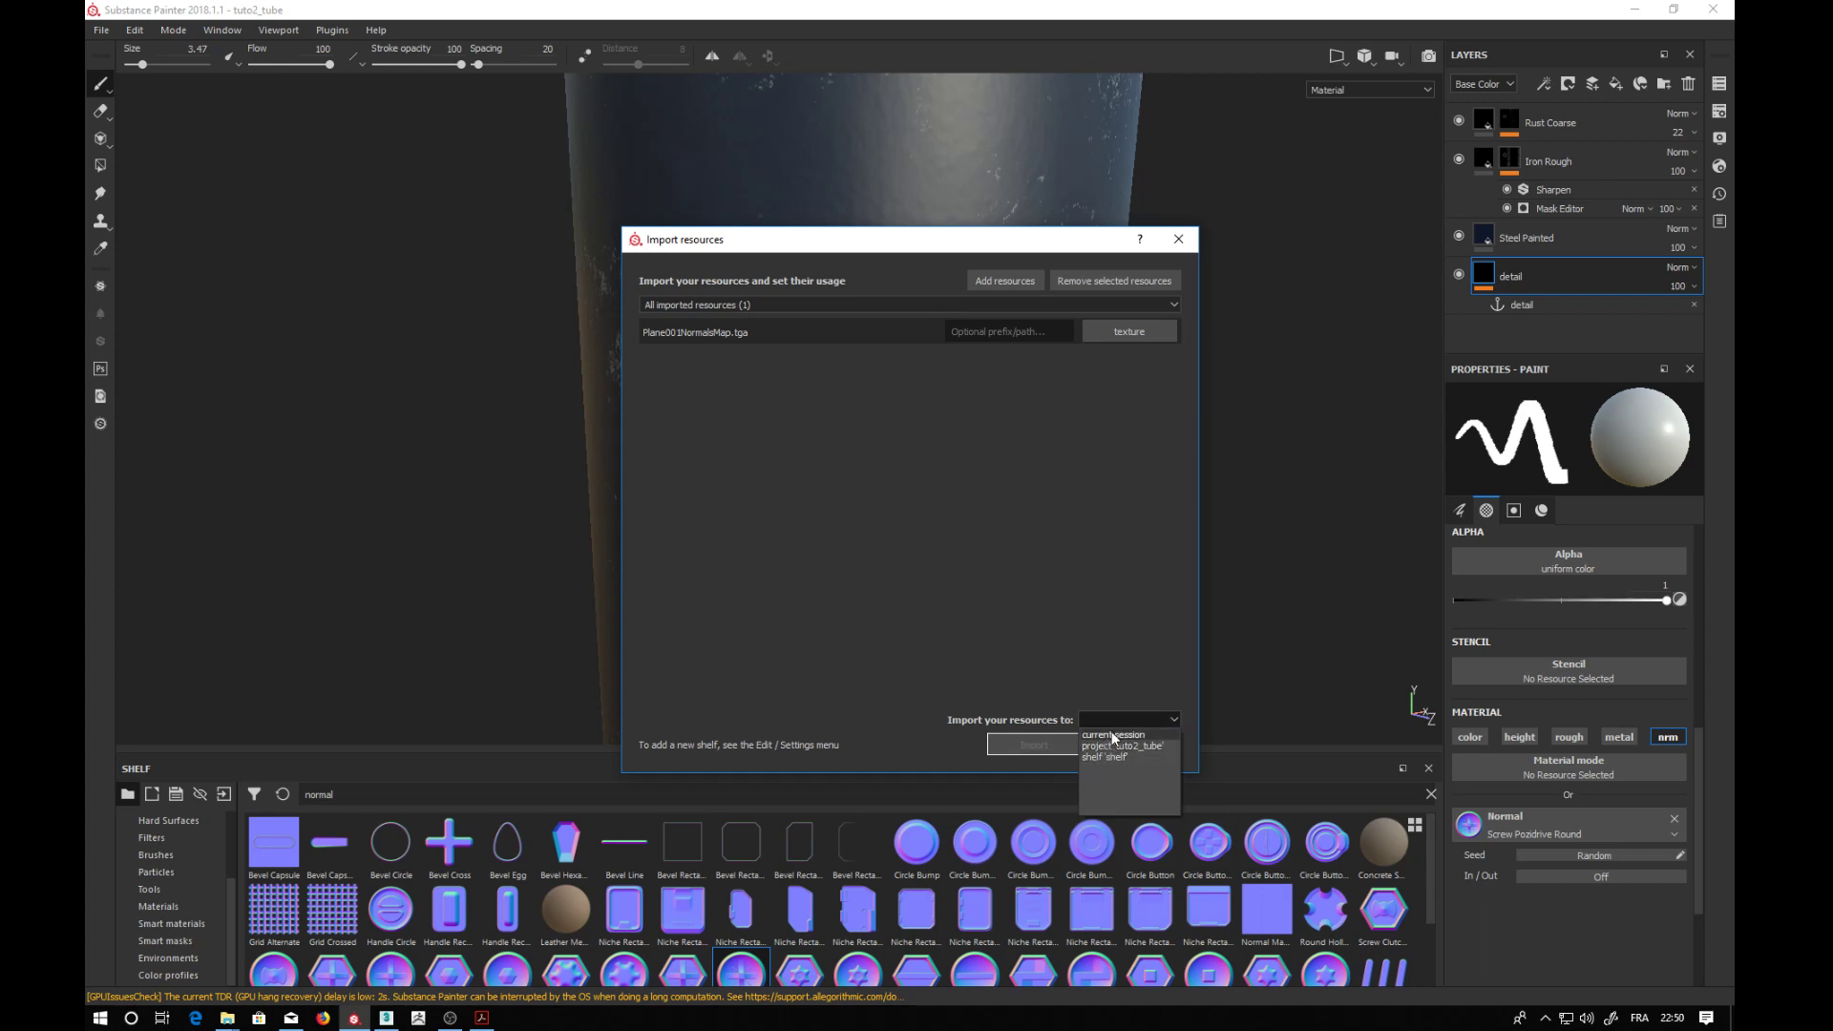
pyautogui.click(1111, 734)
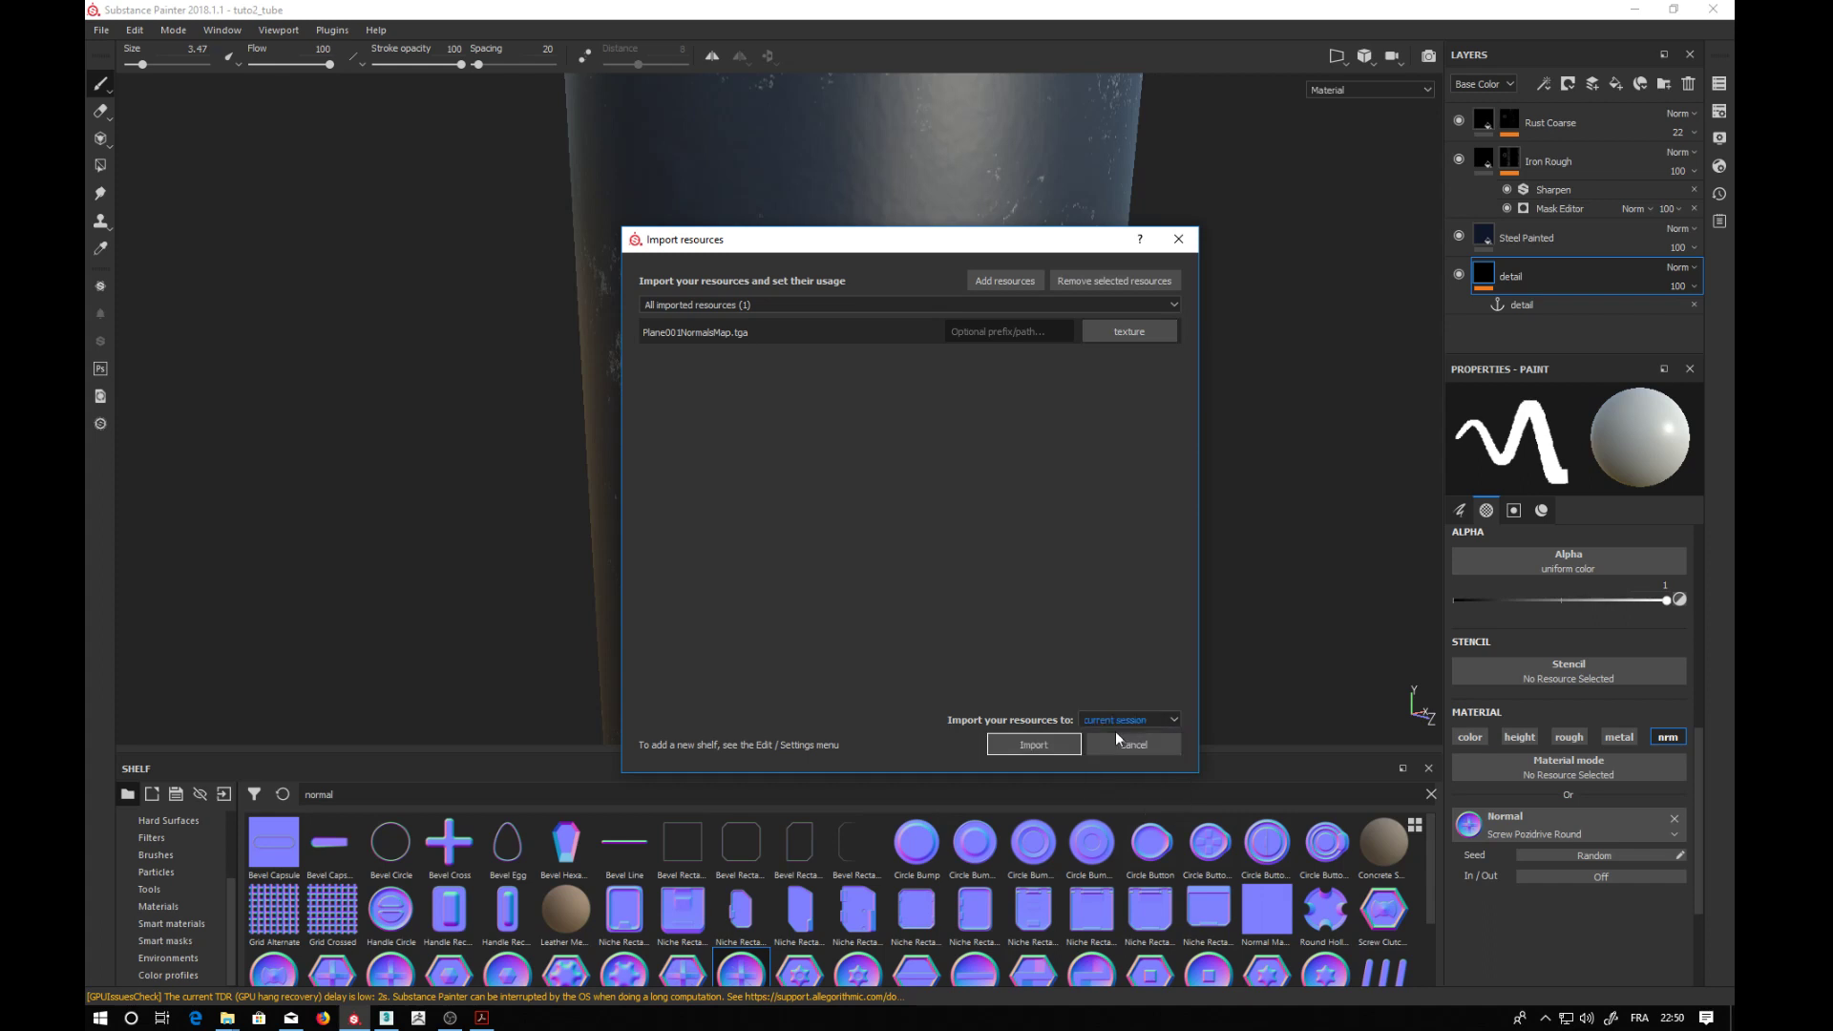
pyautogui.click(1031, 744)
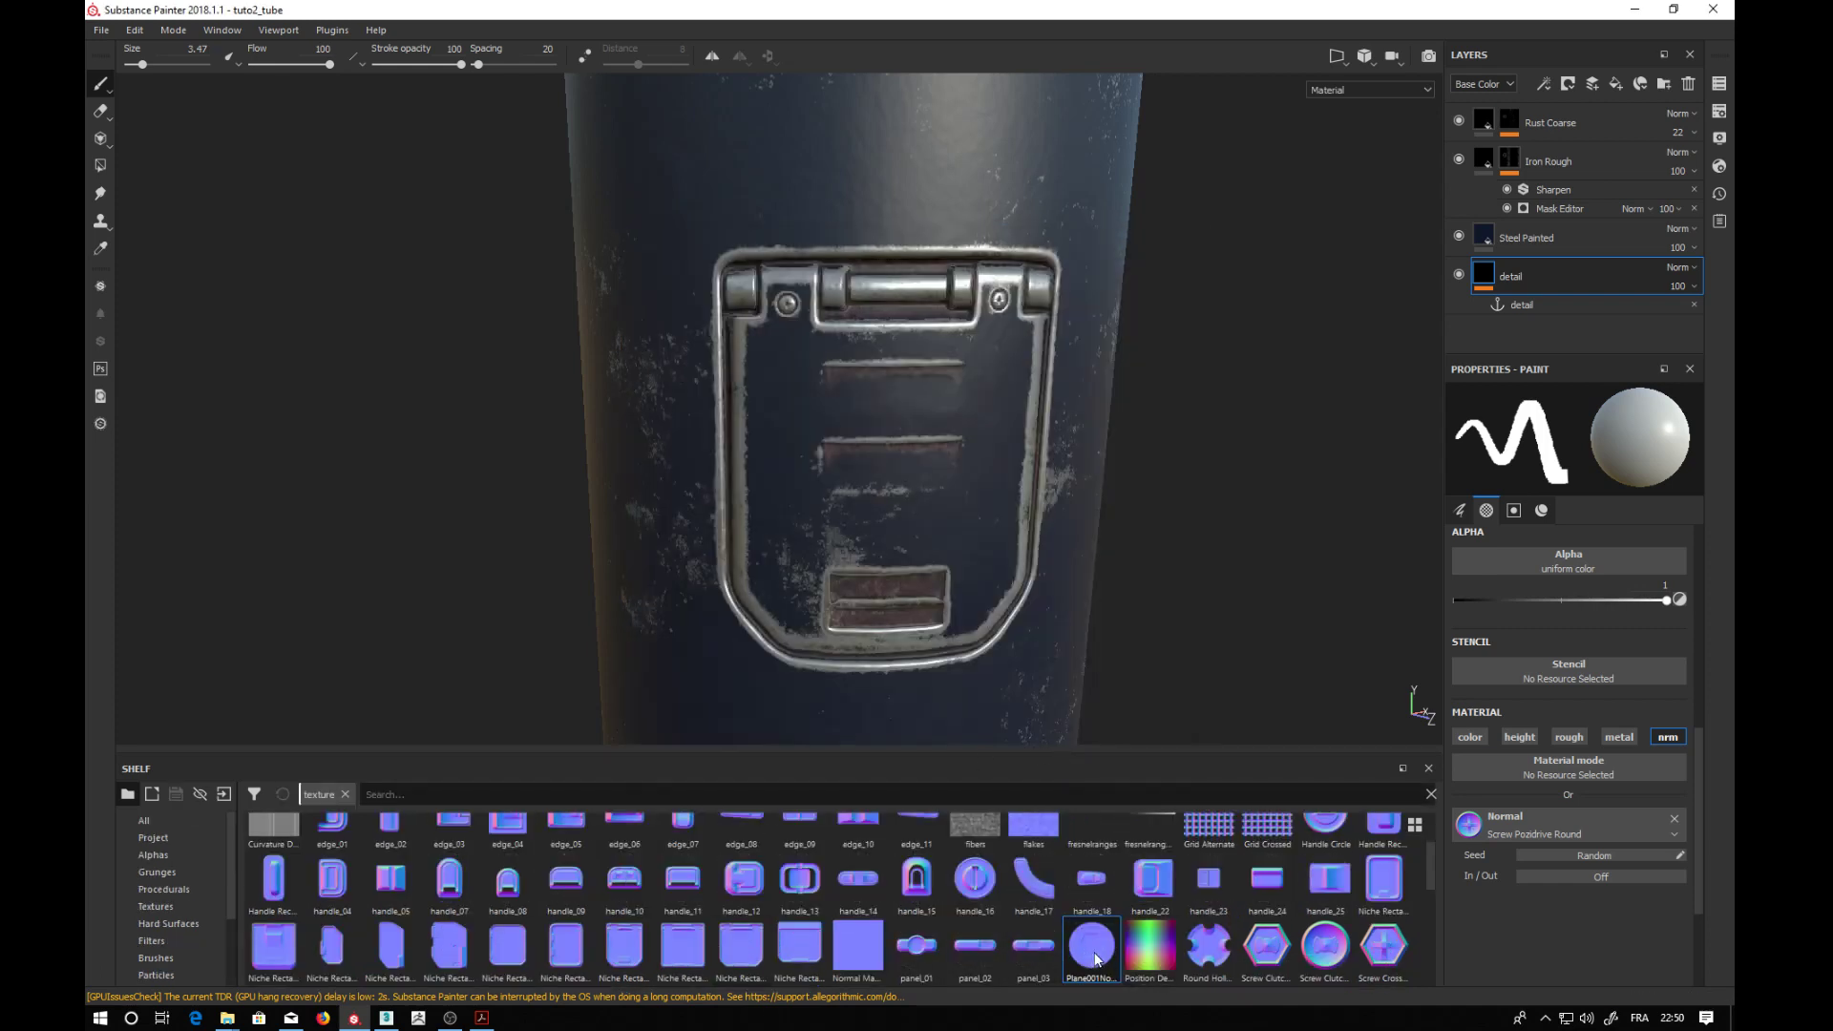
# - Assign Plane001NormalsMap to the paint brush's normal channel and enlarge the brush to about 8.5
pyautogui.moveTo(1095, 957); pyautogui.dragTo(1529, 839)
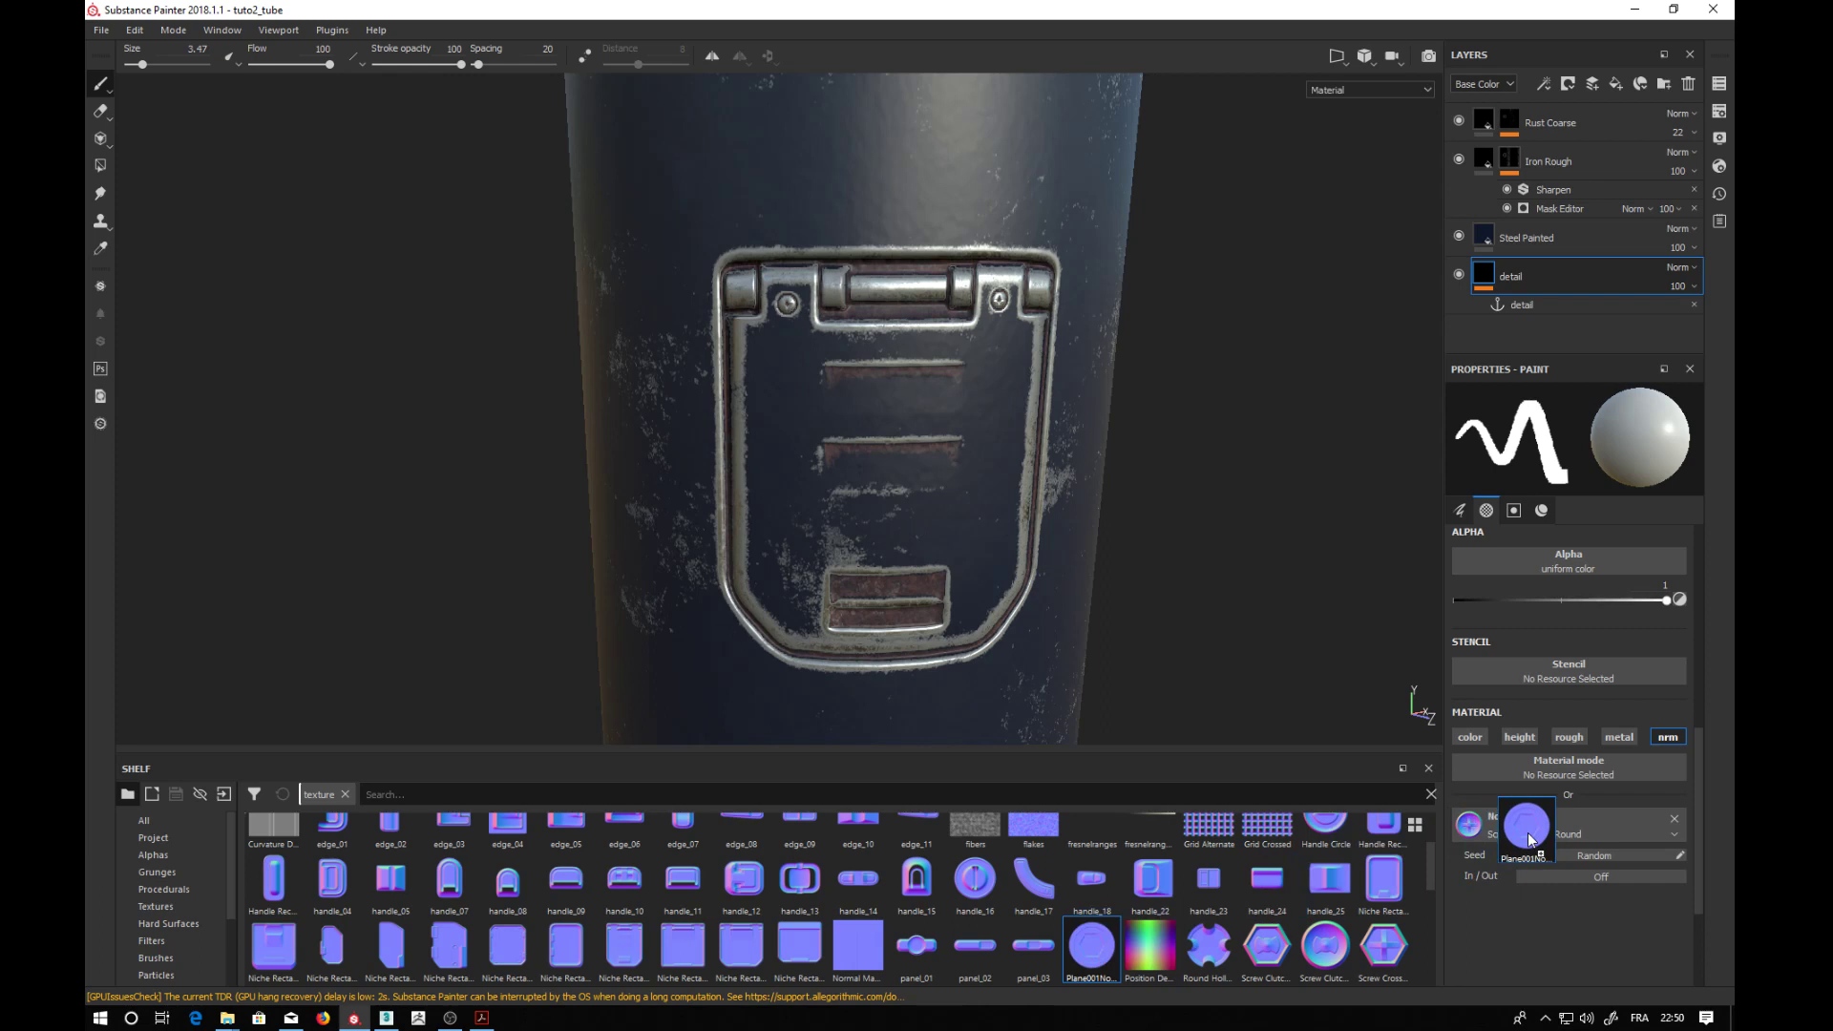
pyautogui.moveTo(1528, 840); pyautogui.dragTo(1527, 833)
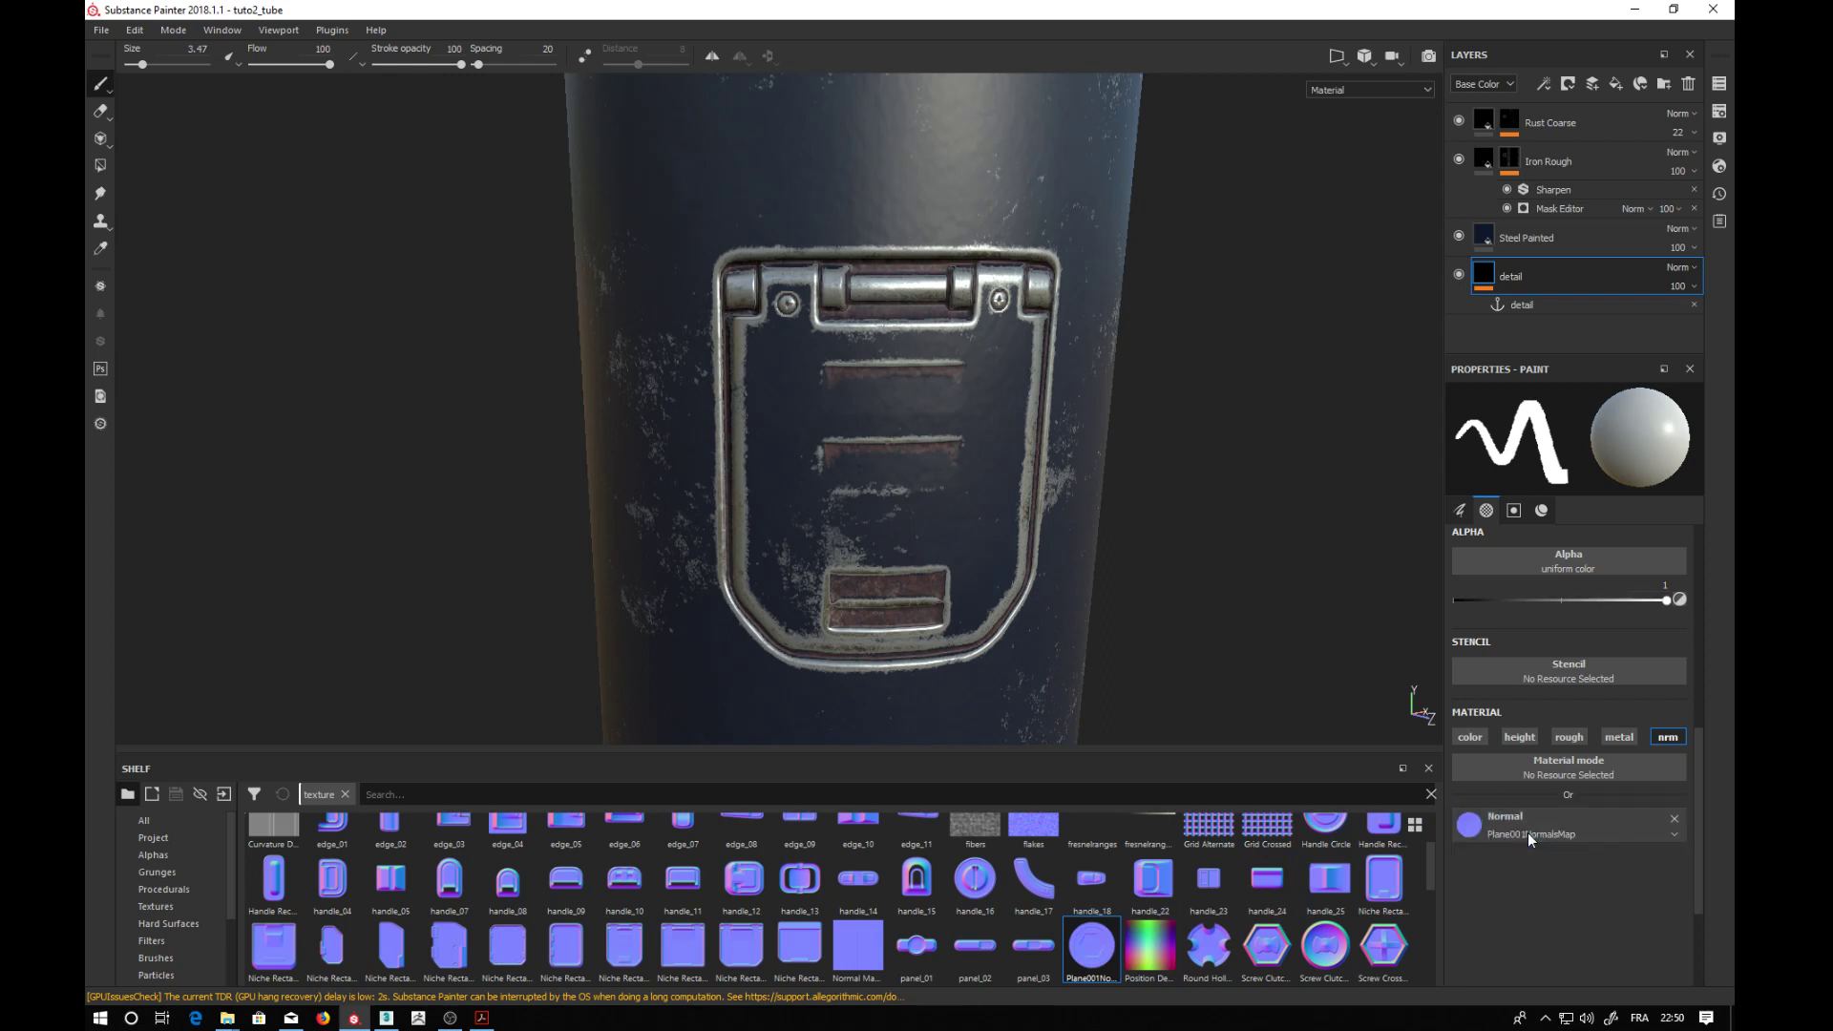
pyautogui.moveTo(667, 387)
pyautogui.keyDown('alt'); pyautogui.mouseDown()
pyautogui.moveTo(633, 317)
pyautogui.moveTo(688, 330)
pyautogui.moveTo(671, 353)
pyautogui.moveTo(698, 352)
pyautogui.moveTo(637, 354)
pyautogui.mouseUp(); pyautogui.keyUp('alt')
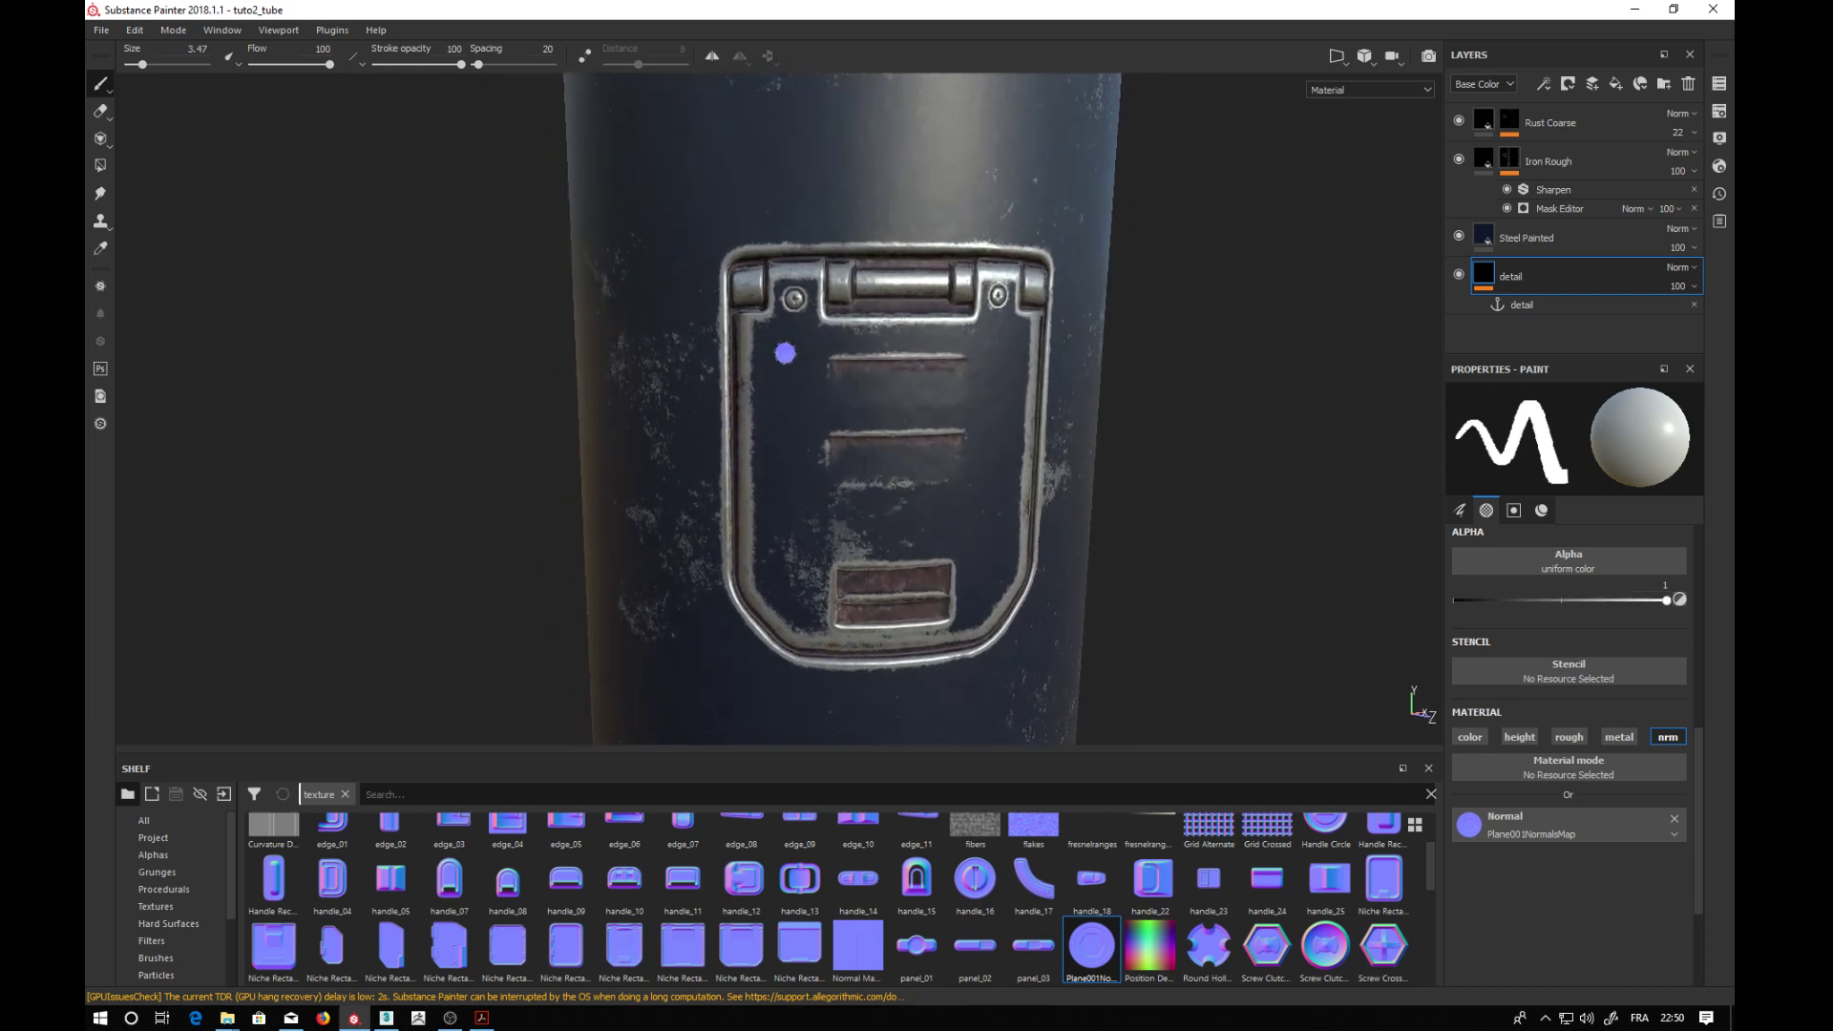
pyautogui.keyDown('ctrl'); pyautogui.moveTo(779, 359); pyautogui.dragTo(821, 359, button='right'); pyautogui.keyUp('ctrl')
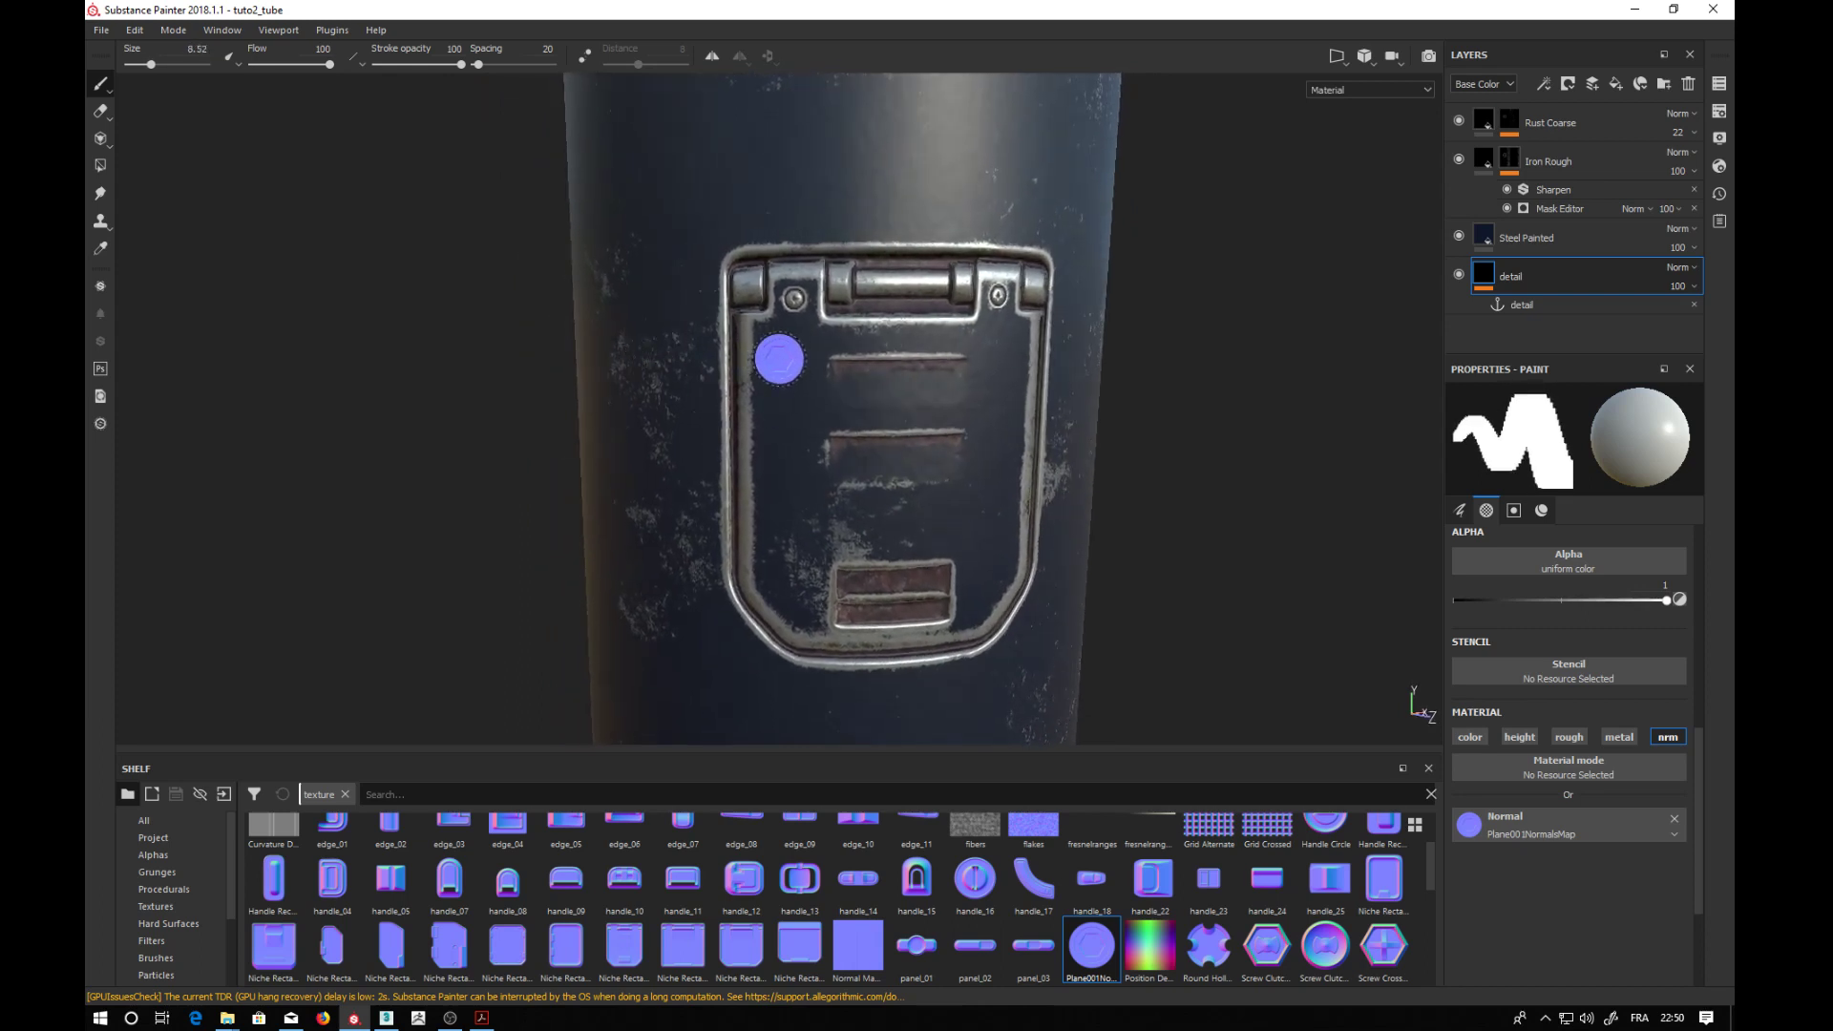
# - Stamp a hexagonal bolt near each of the four corners of the tube's hatch panel on the detail layer
pyautogui.click(784, 359)
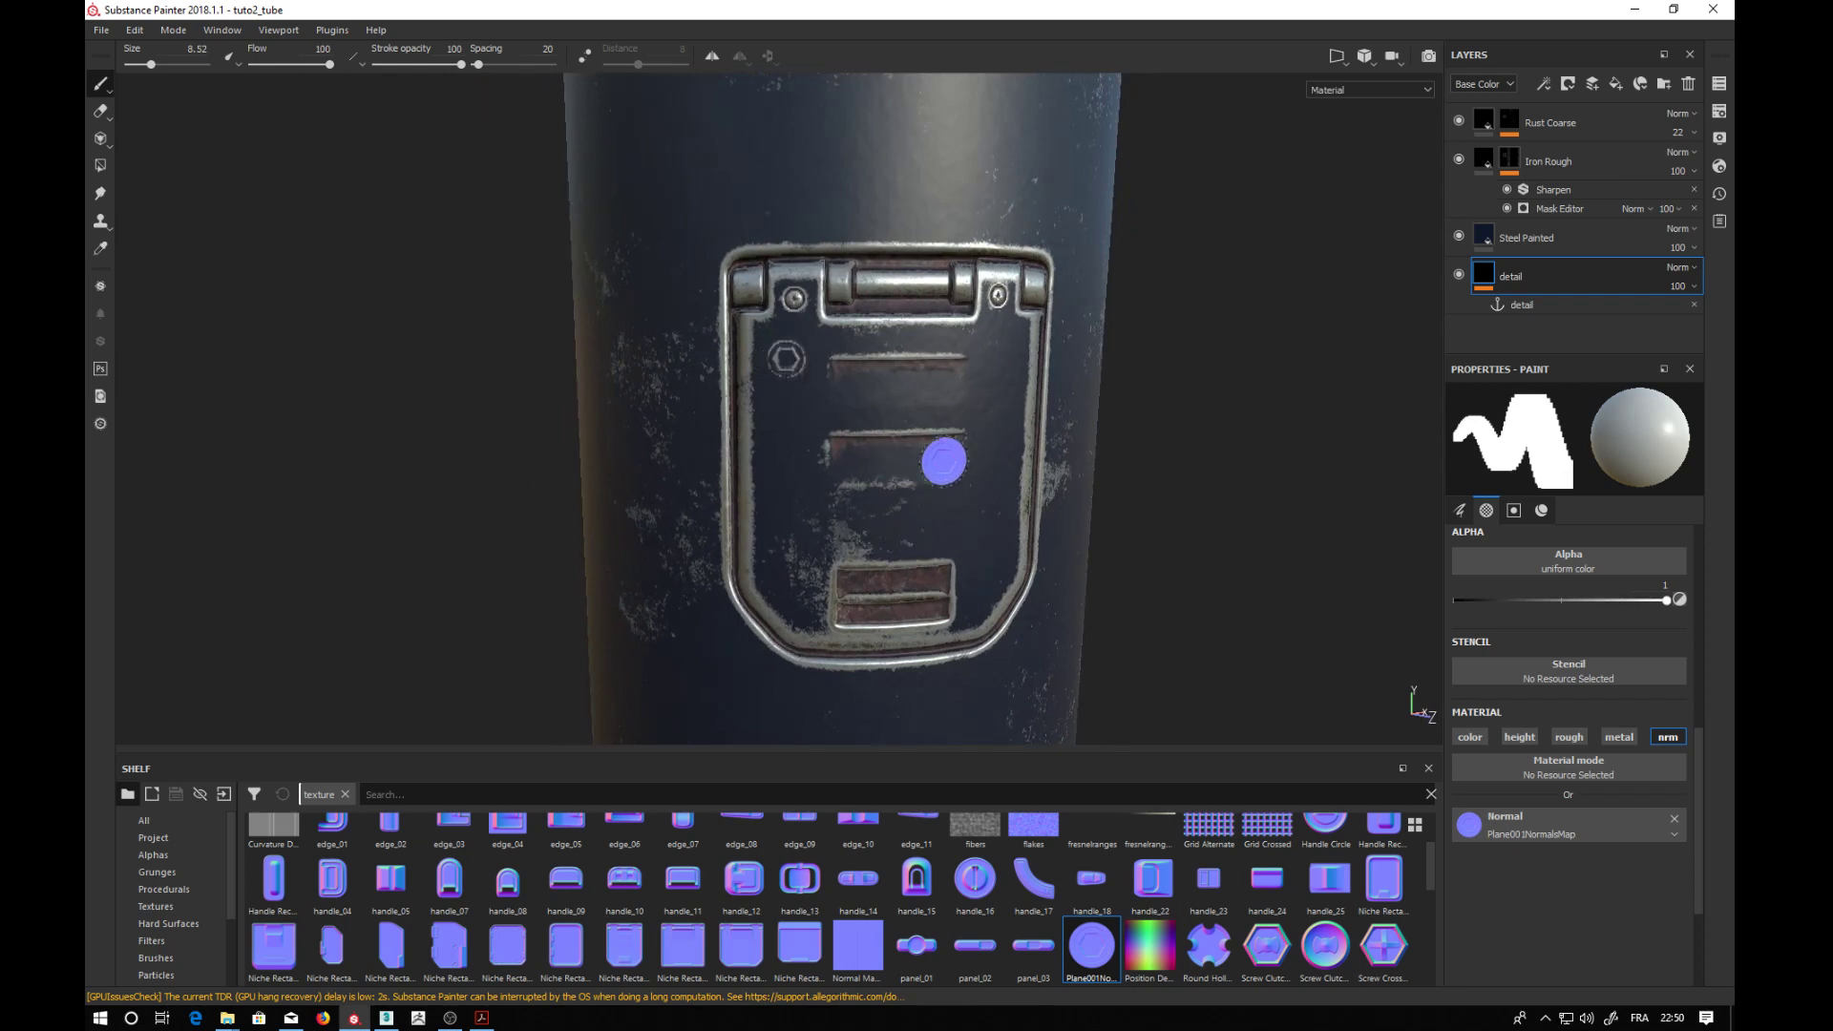
pyautogui.click(1000, 359)
pyautogui.moveTo(1105, 434)
pyautogui.keyDown('alt'); pyautogui.mouseDown()
pyautogui.moveTo(1202, 410)
pyautogui.moveTo(1144, 407)
pyautogui.moveTo(1179, 420)
pyautogui.moveTo(1222, 379)
pyautogui.moveTo(1226, 405)
pyautogui.mouseUp(); pyautogui.keyUp('alt')
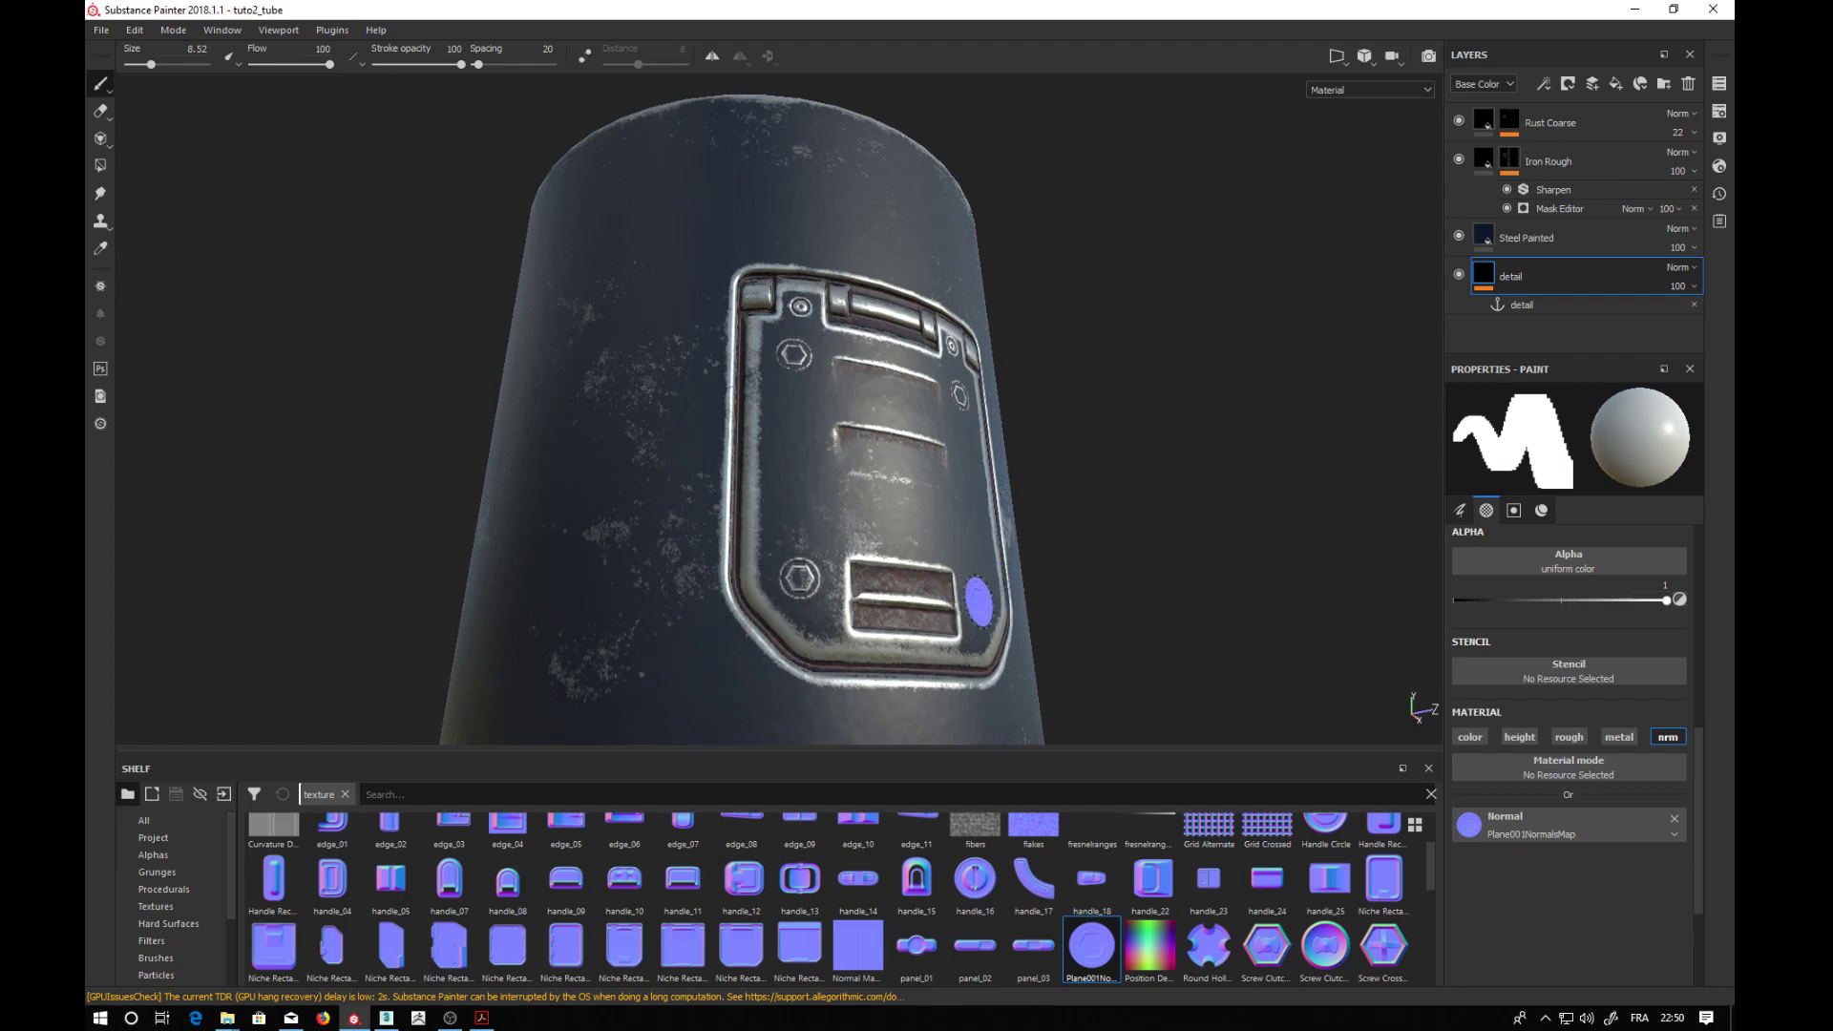
pyautogui.moveTo(994, 598)
pyautogui.keyDown('alt'); pyautogui.mouseDown()
pyautogui.moveTo(1080, 582)
pyautogui.moveTo(1025, 608)
pyautogui.moveTo(1068, 646)
pyautogui.moveTo(474, 668)
pyautogui.moveTo(958, 623)
pyautogui.moveTo(1056, 573)
pyautogui.moveTo(1154, 581)
pyautogui.moveTo(926, 531)
pyautogui.moveTo(965, 528)
pyautogui.mouseUp(); pyautogui.keyUp('alt')
# - Set the brush size to 23.43 and stamp a row of three larger bolts on the tube above the hatch panel
pyautogui.scroll(-5, 999, 601)
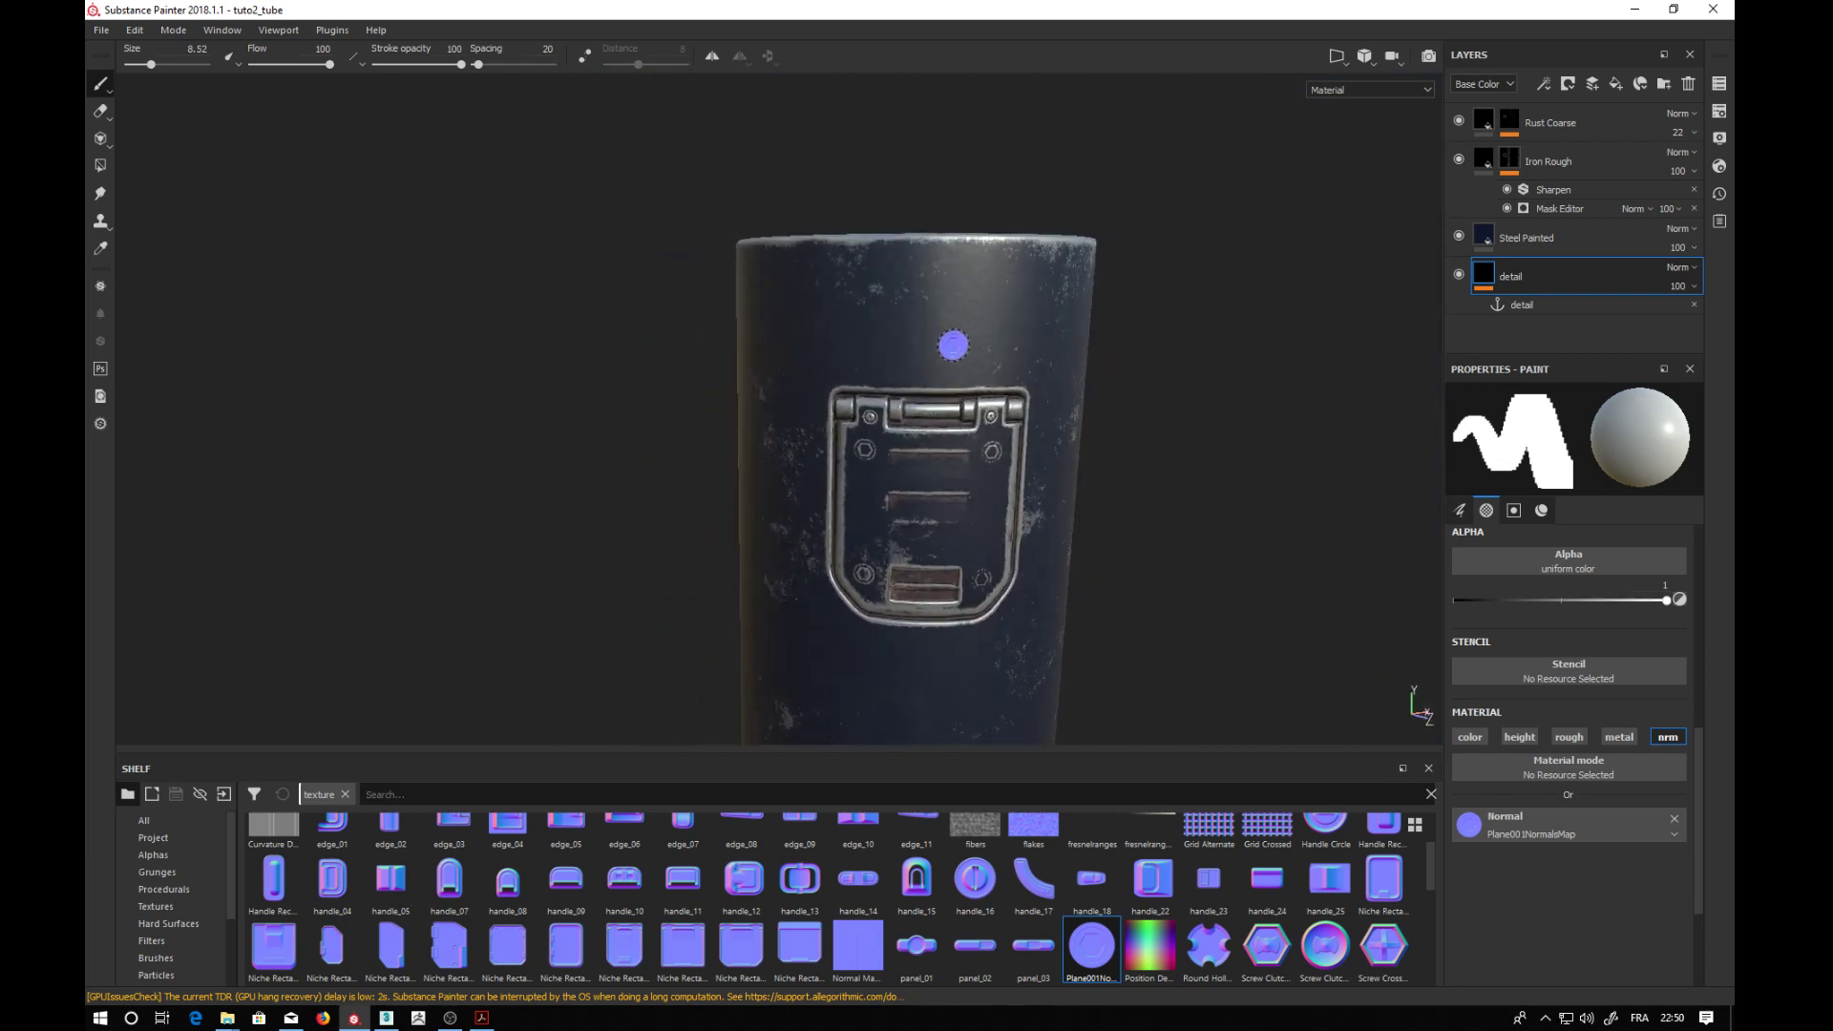
pyautogui.keyDown('ctrl'); pyautogui.moveTo(946, 343); pyautogui.dragTo(946, 341, button='right'); pyautogui.keyUp('ctrl')
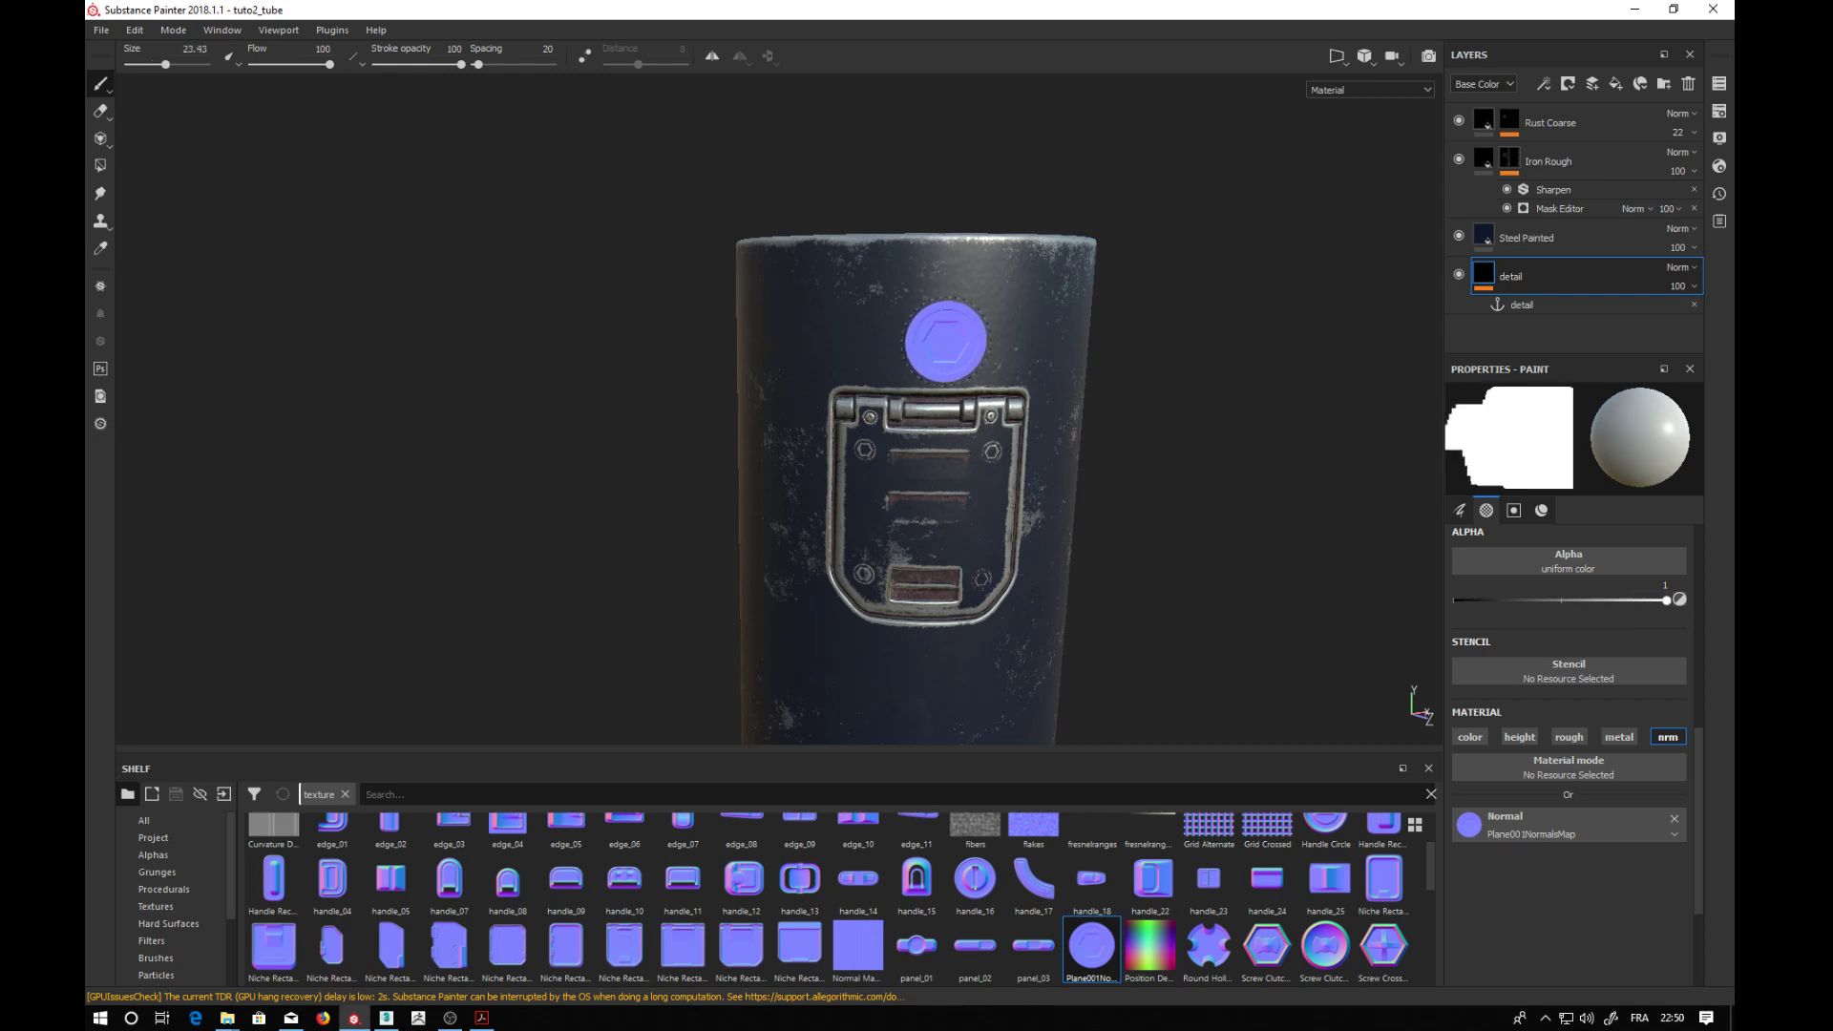
pyautogui.moveTo(1182, 397)
pyautogui.keyDown('alt'); pyautogui.mouseDown()
pyautogui.moveTo(839, 392)
pyautogui.moveTo(1127, 375)
pyautogui.moveTo(986, 381)
pyautogui.mouseUp(); pyautogui.keyUp('alt')
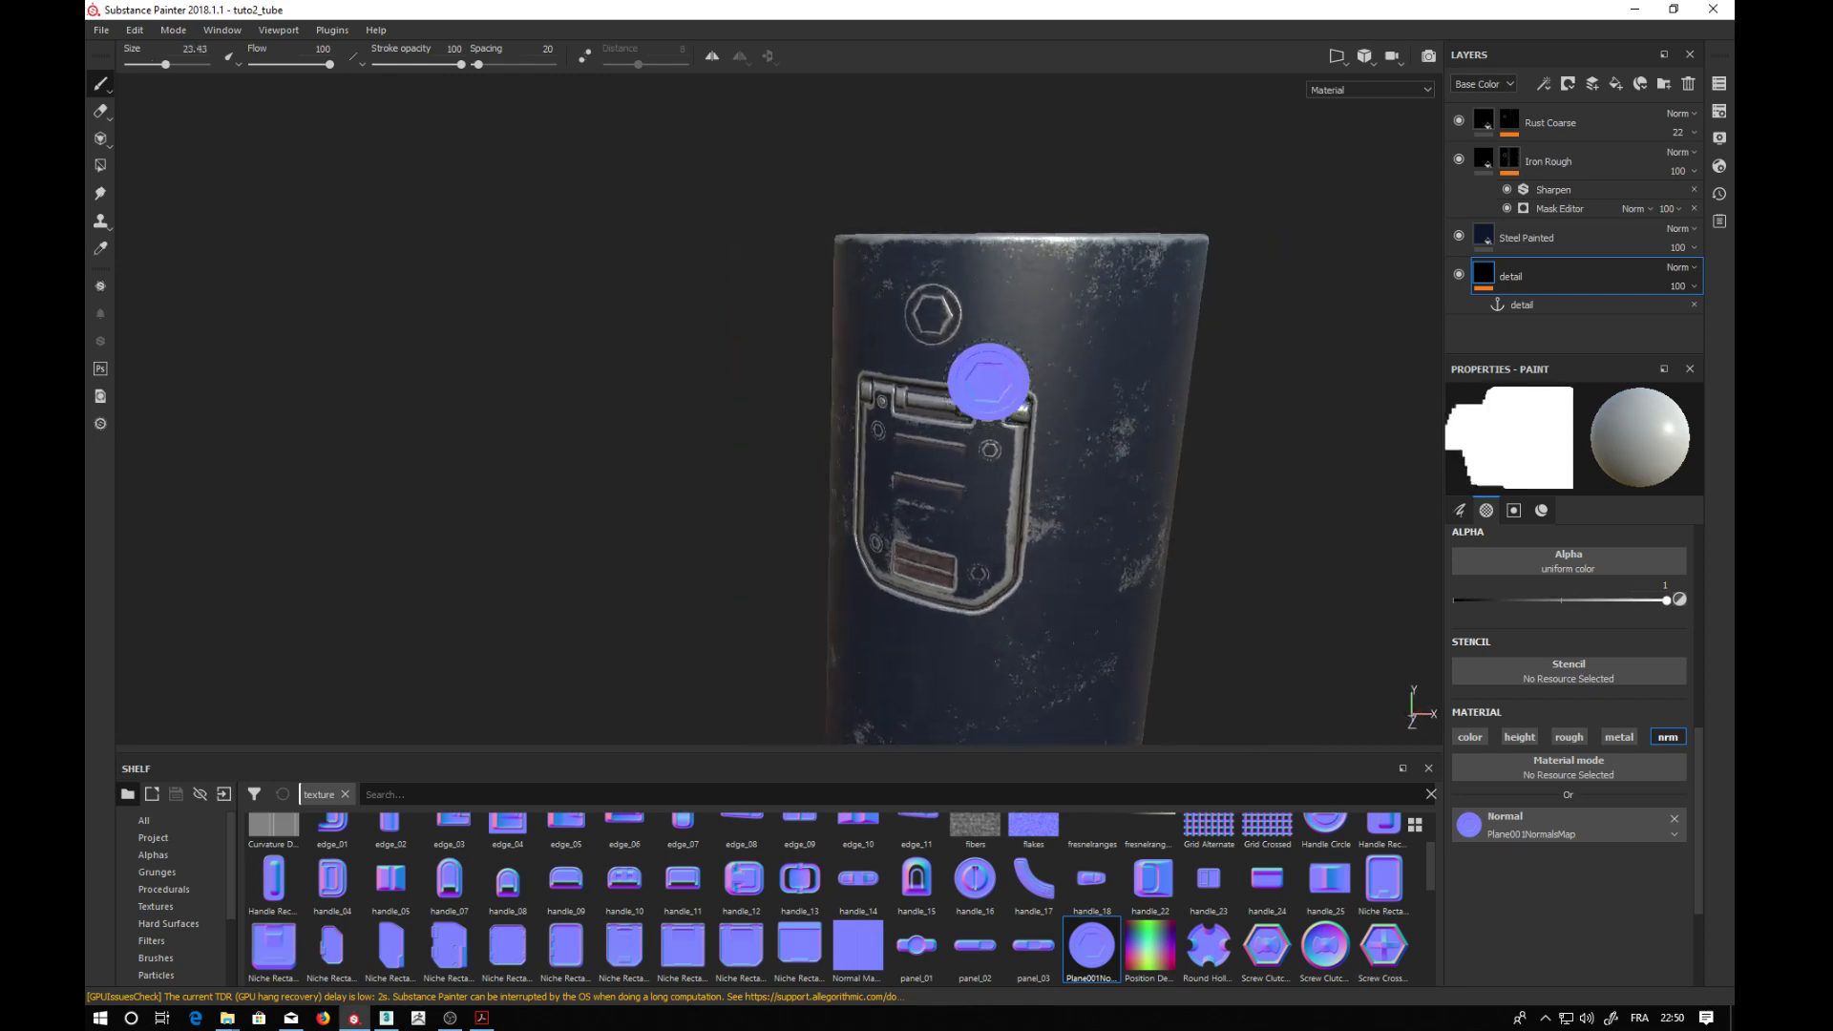
pyautogui.click(1015, 321)
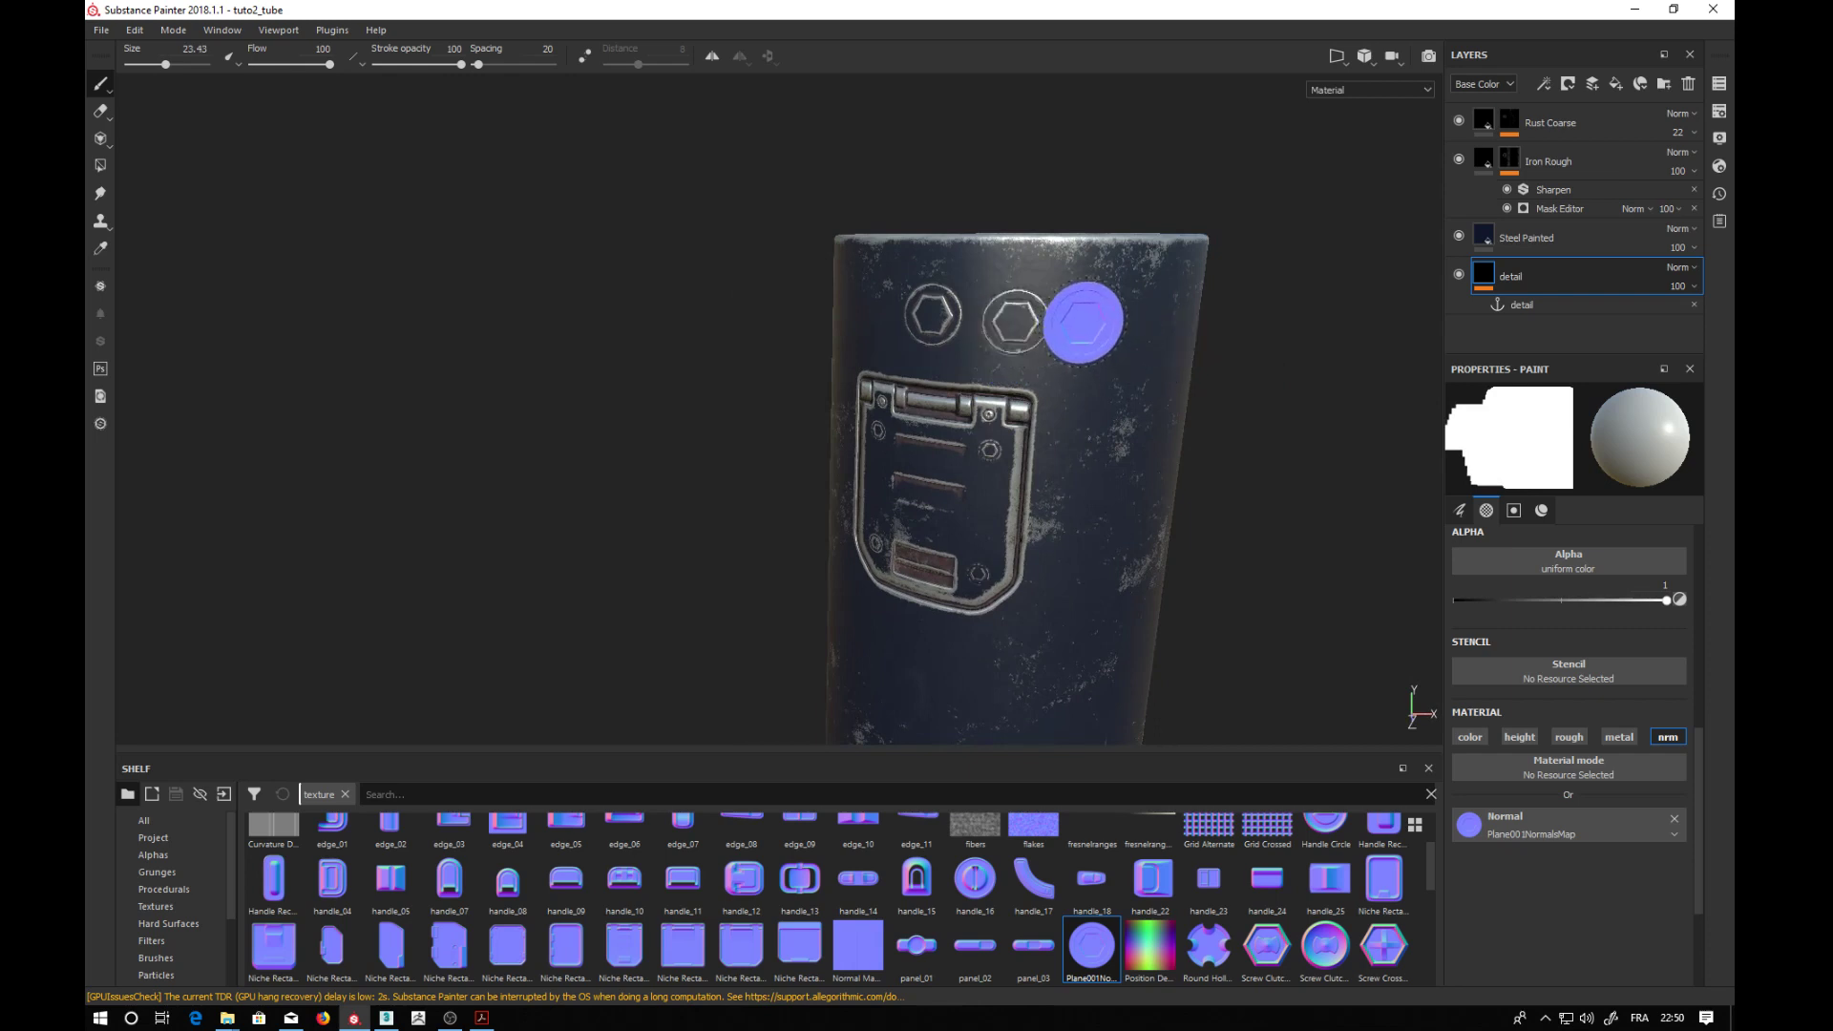
pyautogui.click(1096, 324)
pyautogui.keyDown('alt'); pyautogui.moveTo(1073, 457); pyautogui.dragTo(1191, 433); pyautogui.keyUp('alt')
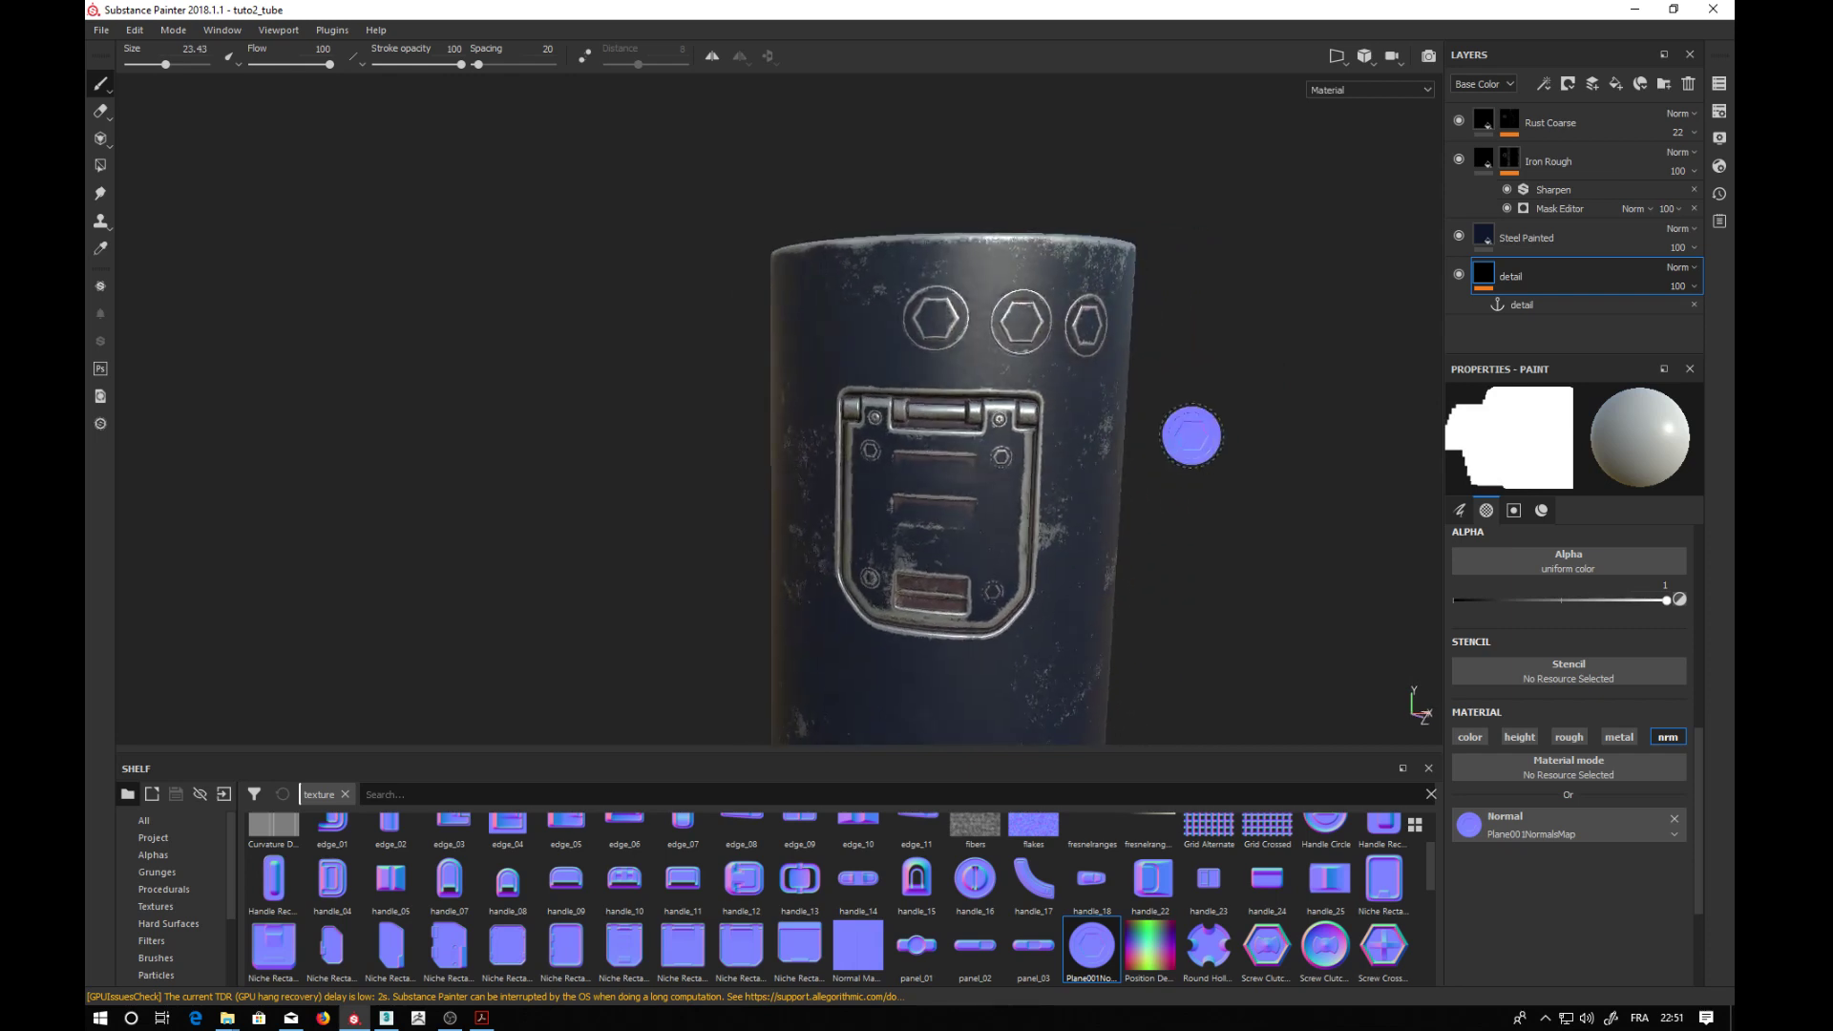
# - Stamp a fourth large bolt above the hatch panel, and undo the whole row of large bolts
pyautogui.click(845, 317)
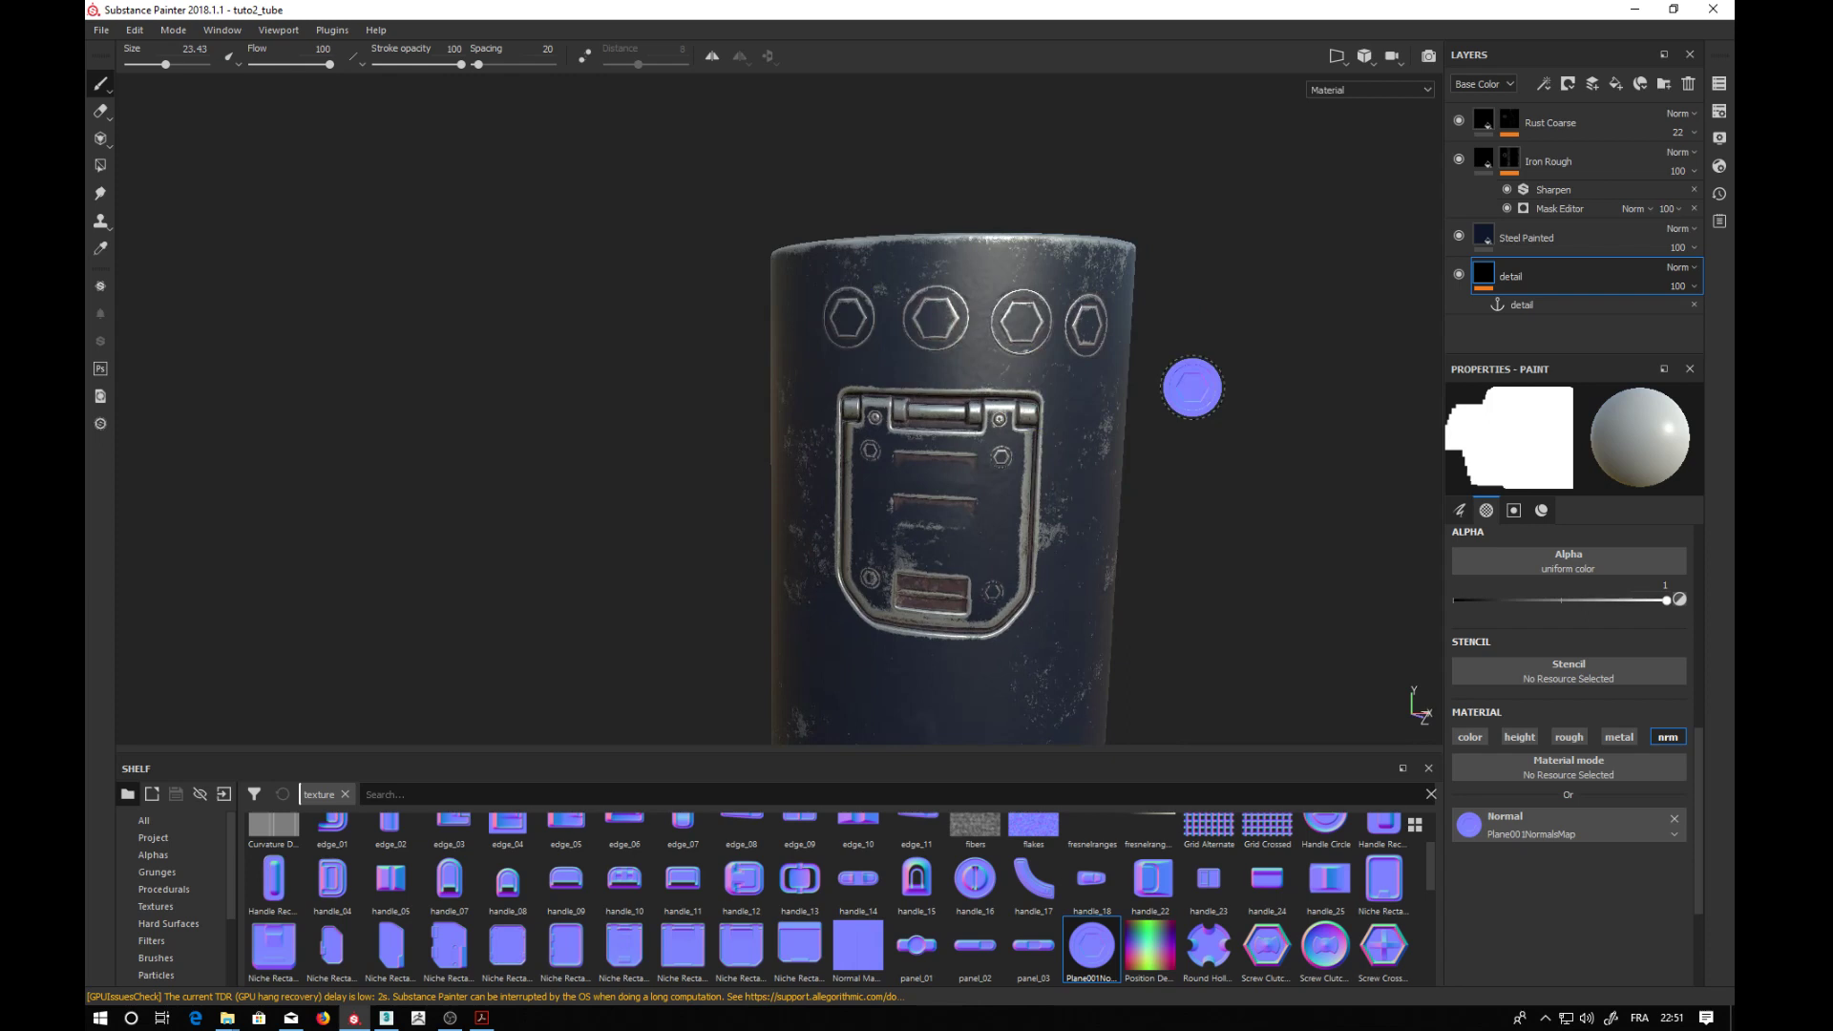
pyautogui.hotkey('ctrl', 'z')
pyautogui.hotkey('ctrl', 'z')
pyautogui.hotkey('ctrl', 'z')
pyautogui.hotkey('ctrl', 'z')
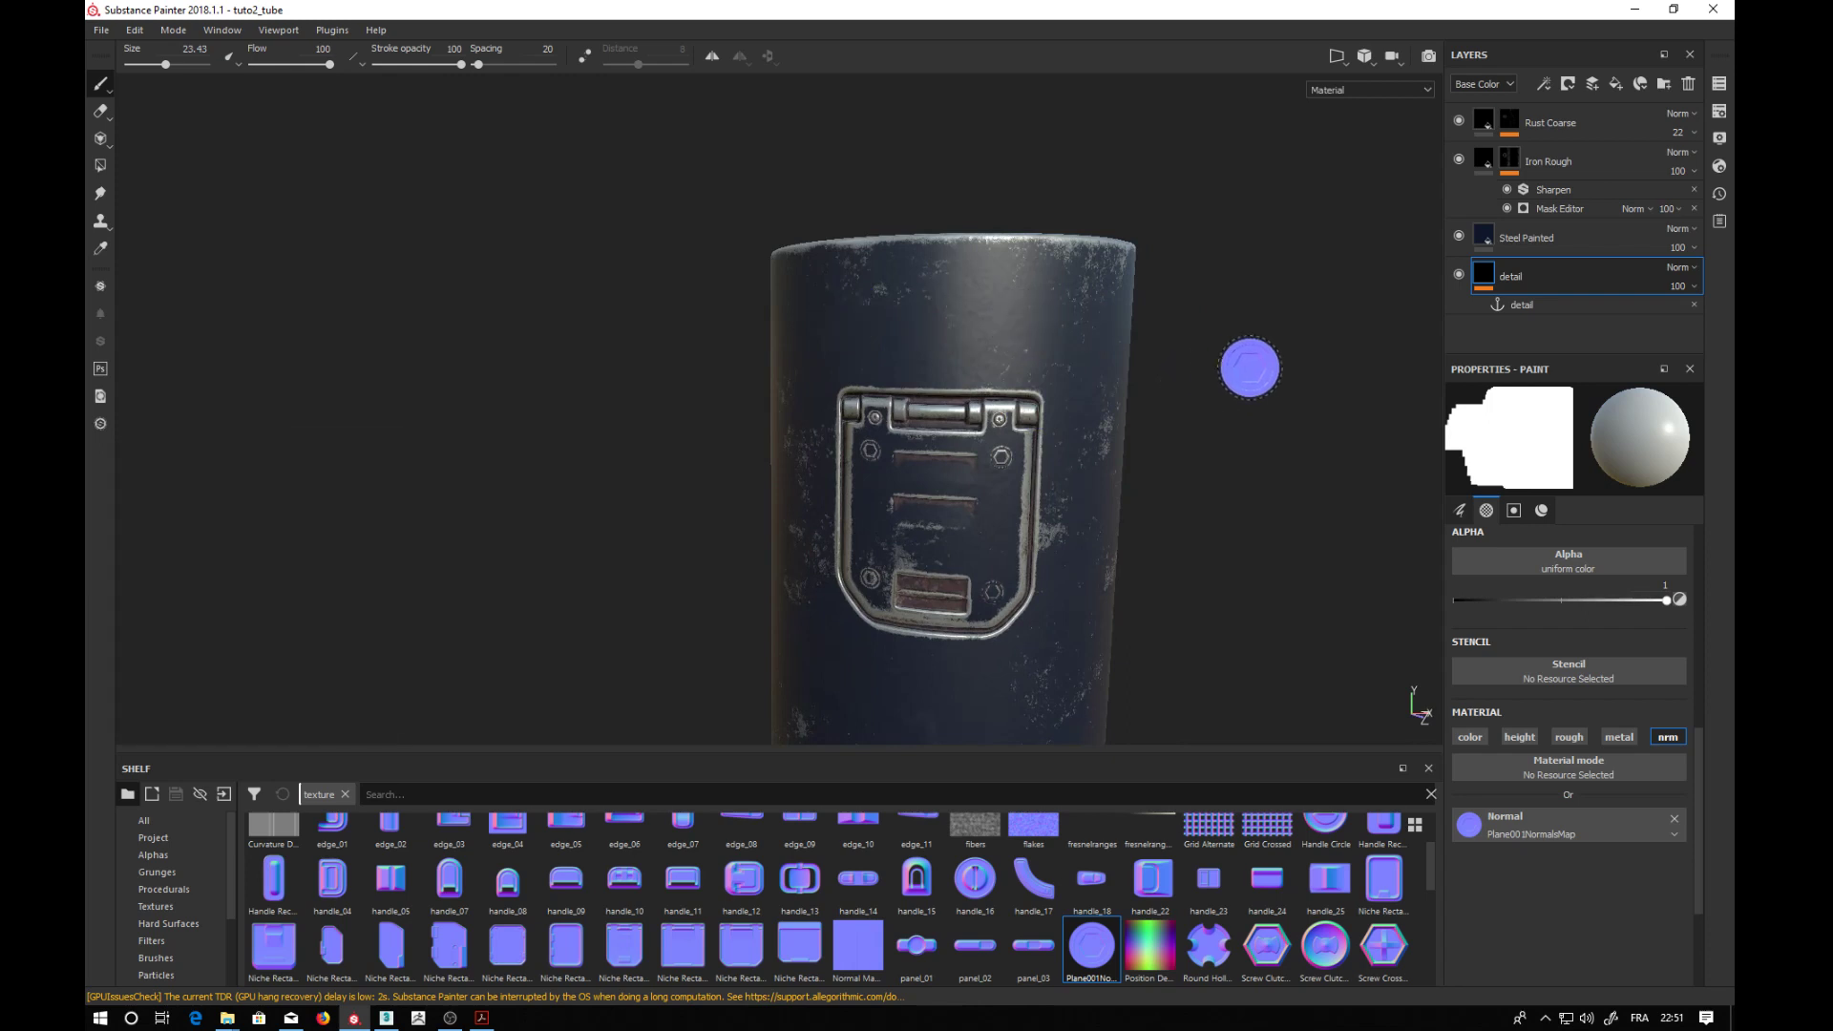
# - Try to stamp a straight line of bolts across the tube above the hatch panel, and undo it
pyautogui.keyDown('alt'); pyautogui.moveTo(1248, 364); pyautogui.dragTo(1292, 360); pyautogui.keyUp('alt')
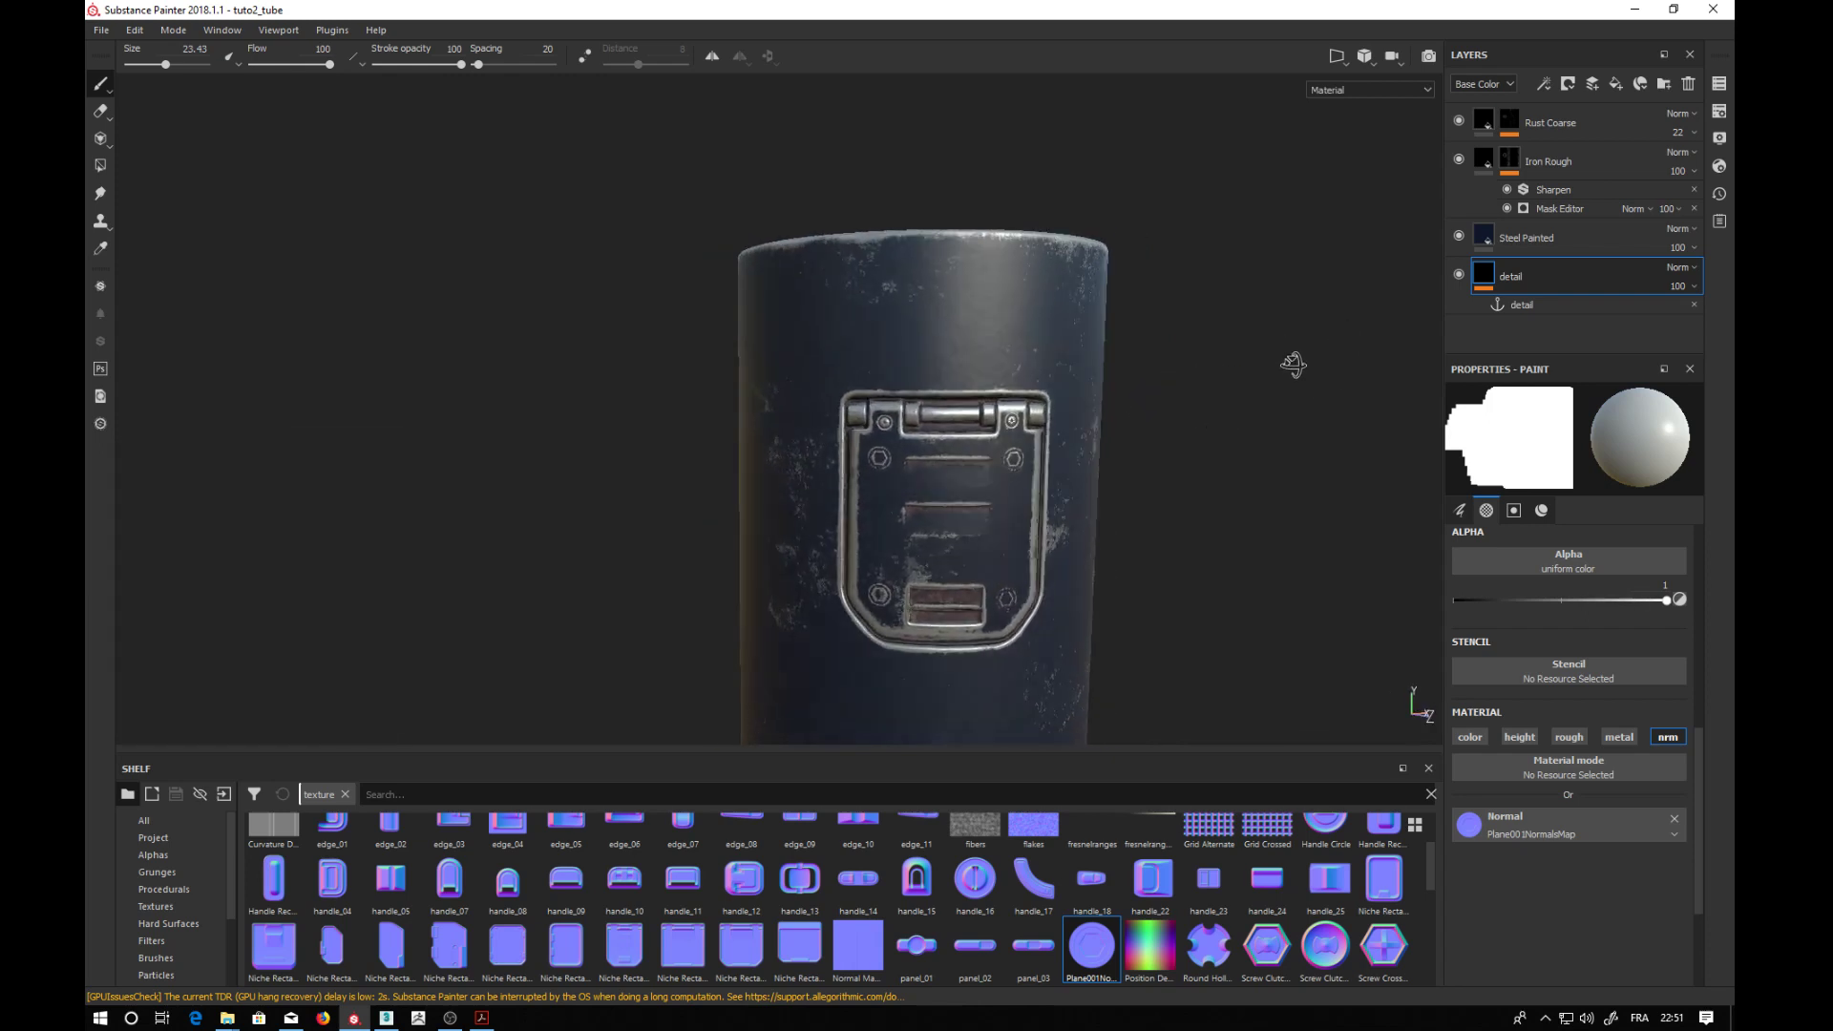
pyautogui.keyDown('alt'); pyautogui.moveTo(1215, 490); pyautogui.dragTo(1130, 379, button='middle'); pyautogui.keyUp('alt')
pyautogui.keyDown('alt'); pyautogui.moveTo(1130, 379); pyautogui.dragTo(1151, 420); pyautogui.keyUp('alt')
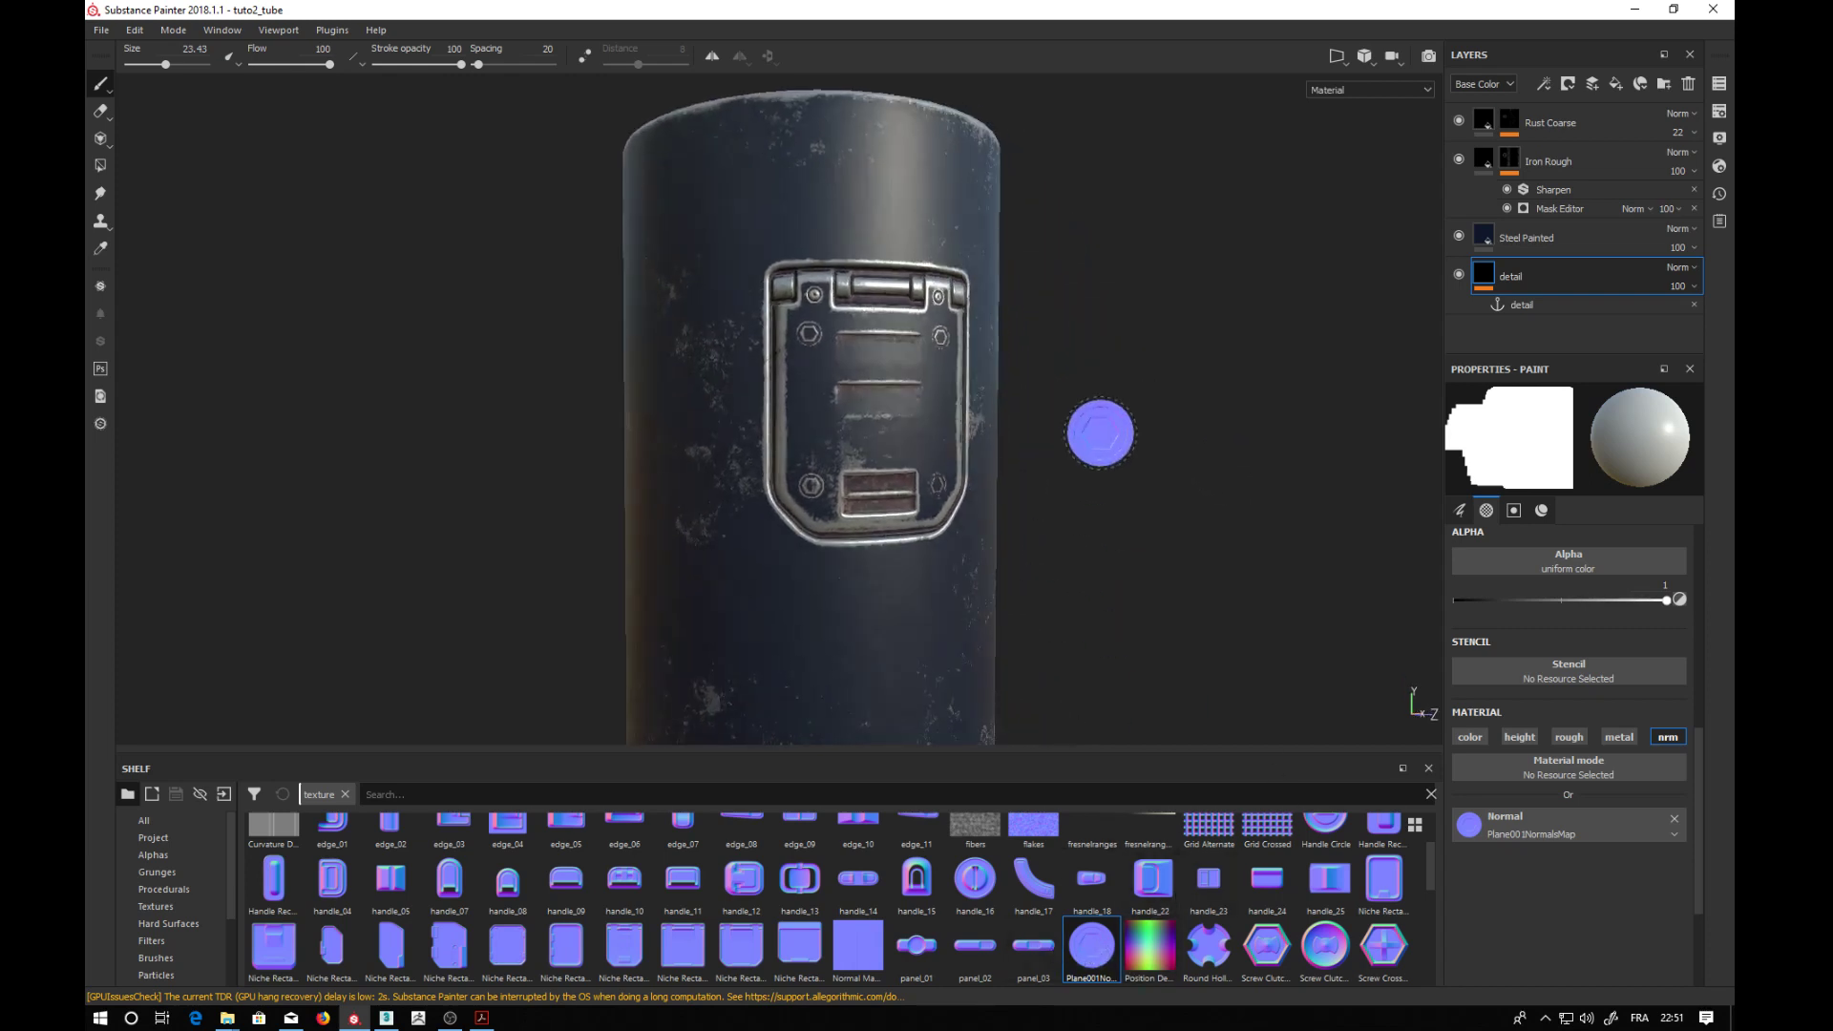
pyautogui.moveTo(1100, 430)
pyautogui.keyDown('alt'); pyautogui.mouseDown()
pyautogui.moveTo(1194, 433)
pyautogui.moveTo(1149, 454)
pyautogui.moveTo(1150, 433)
pyautogui.mouseUp(); pyautogui.keyUp('alt')
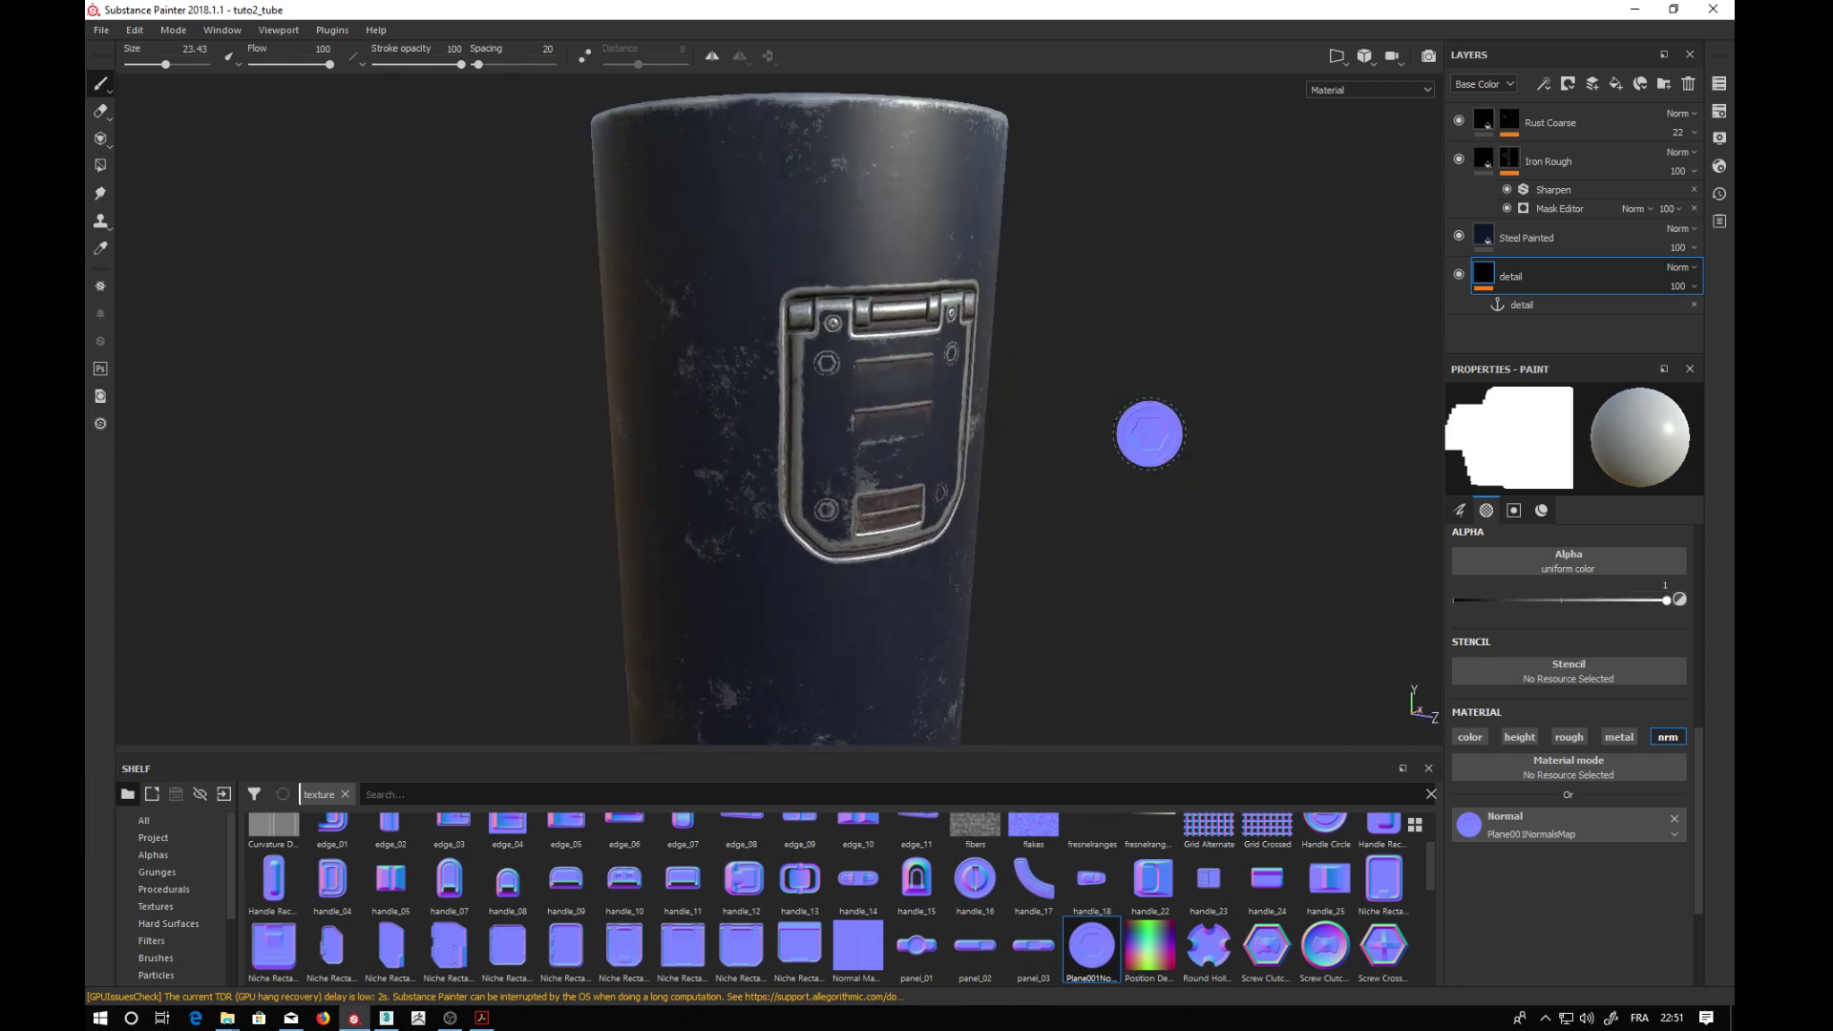
pyautogui.click(738, 238)
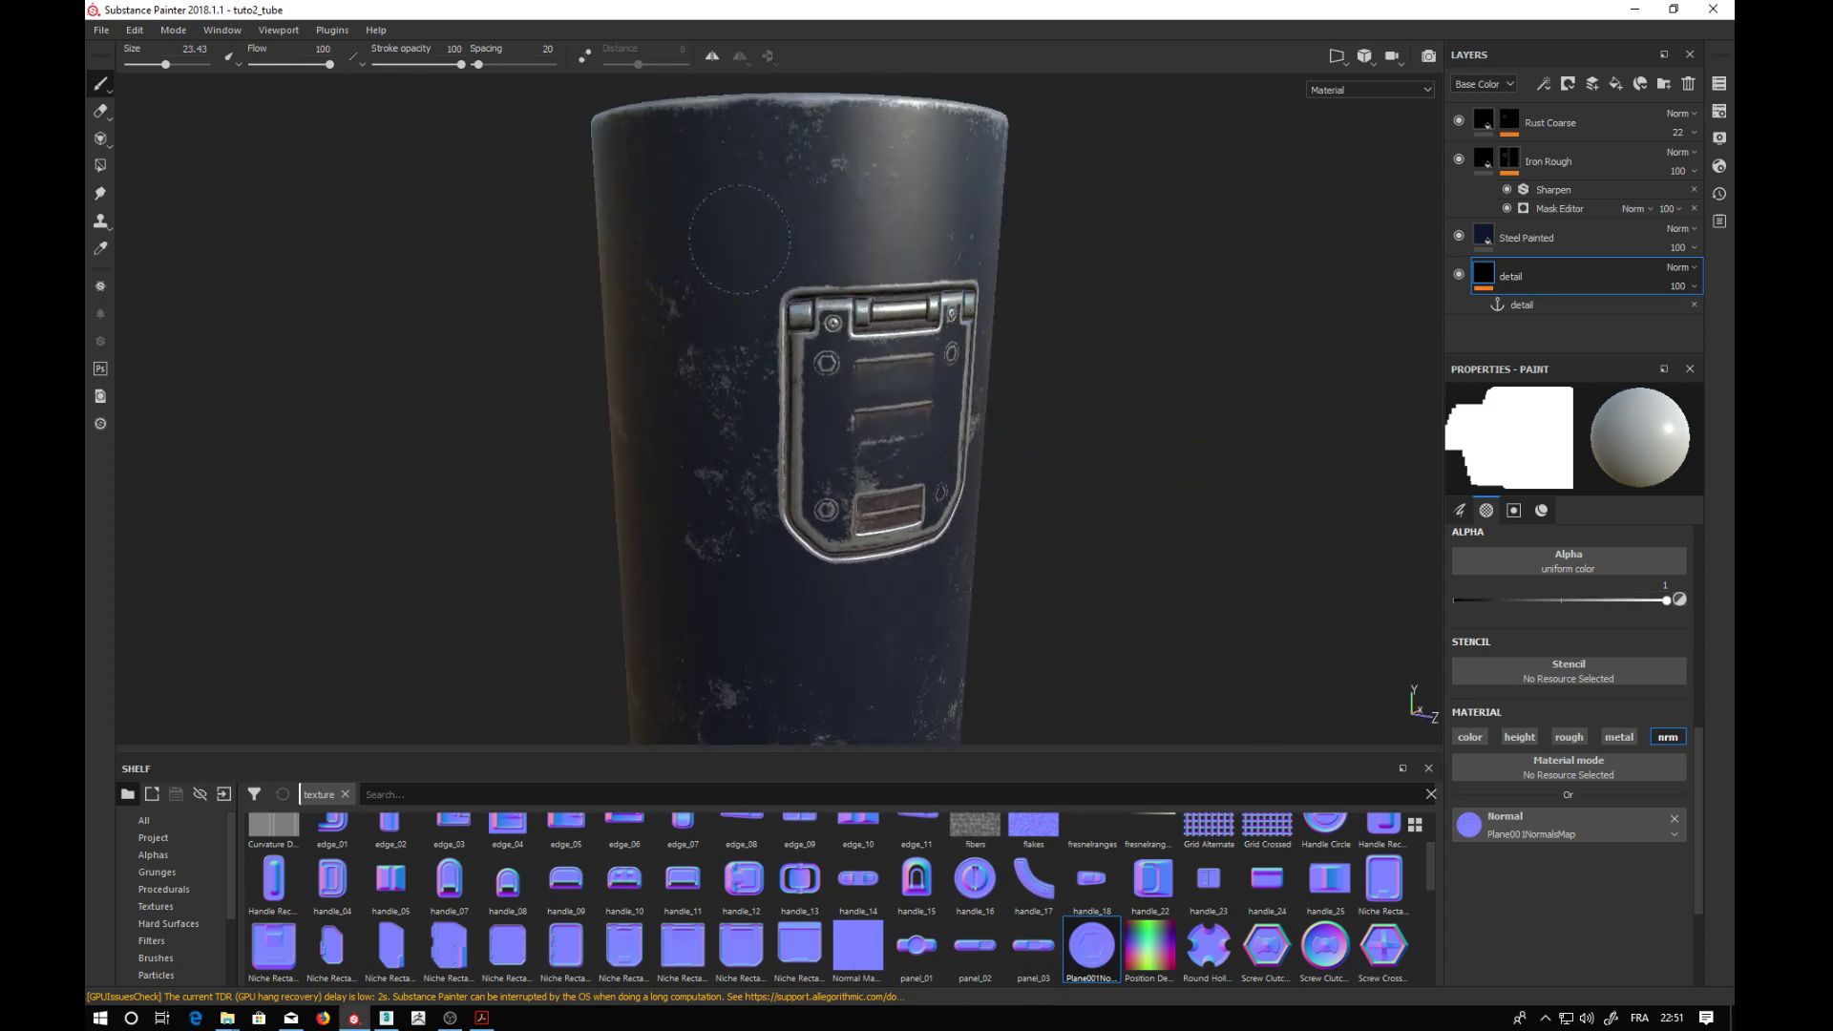
pyautogui.keyDown('shift'); pyautogui.click(981, 234); pyautogui.keyUp('shift')
pyautogui.hotkey('ctrl', 'z')
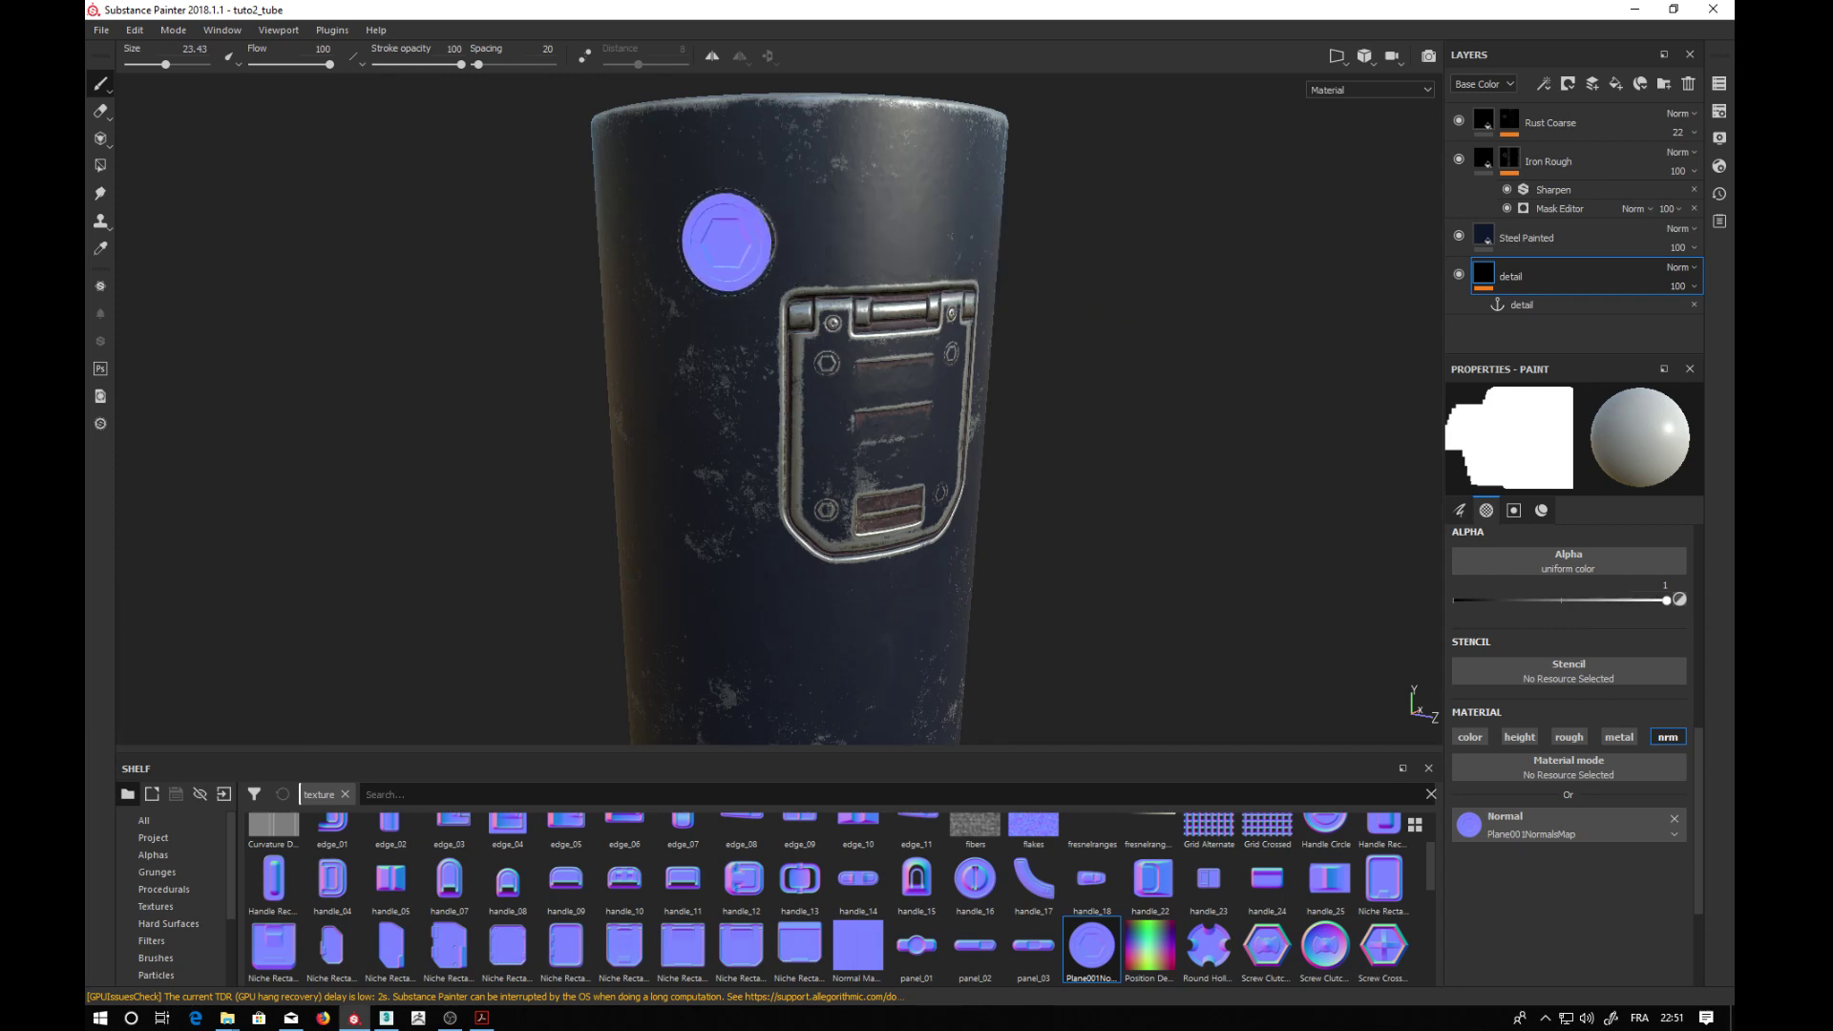
pyautogui.hotkey('ctrl', 'z')
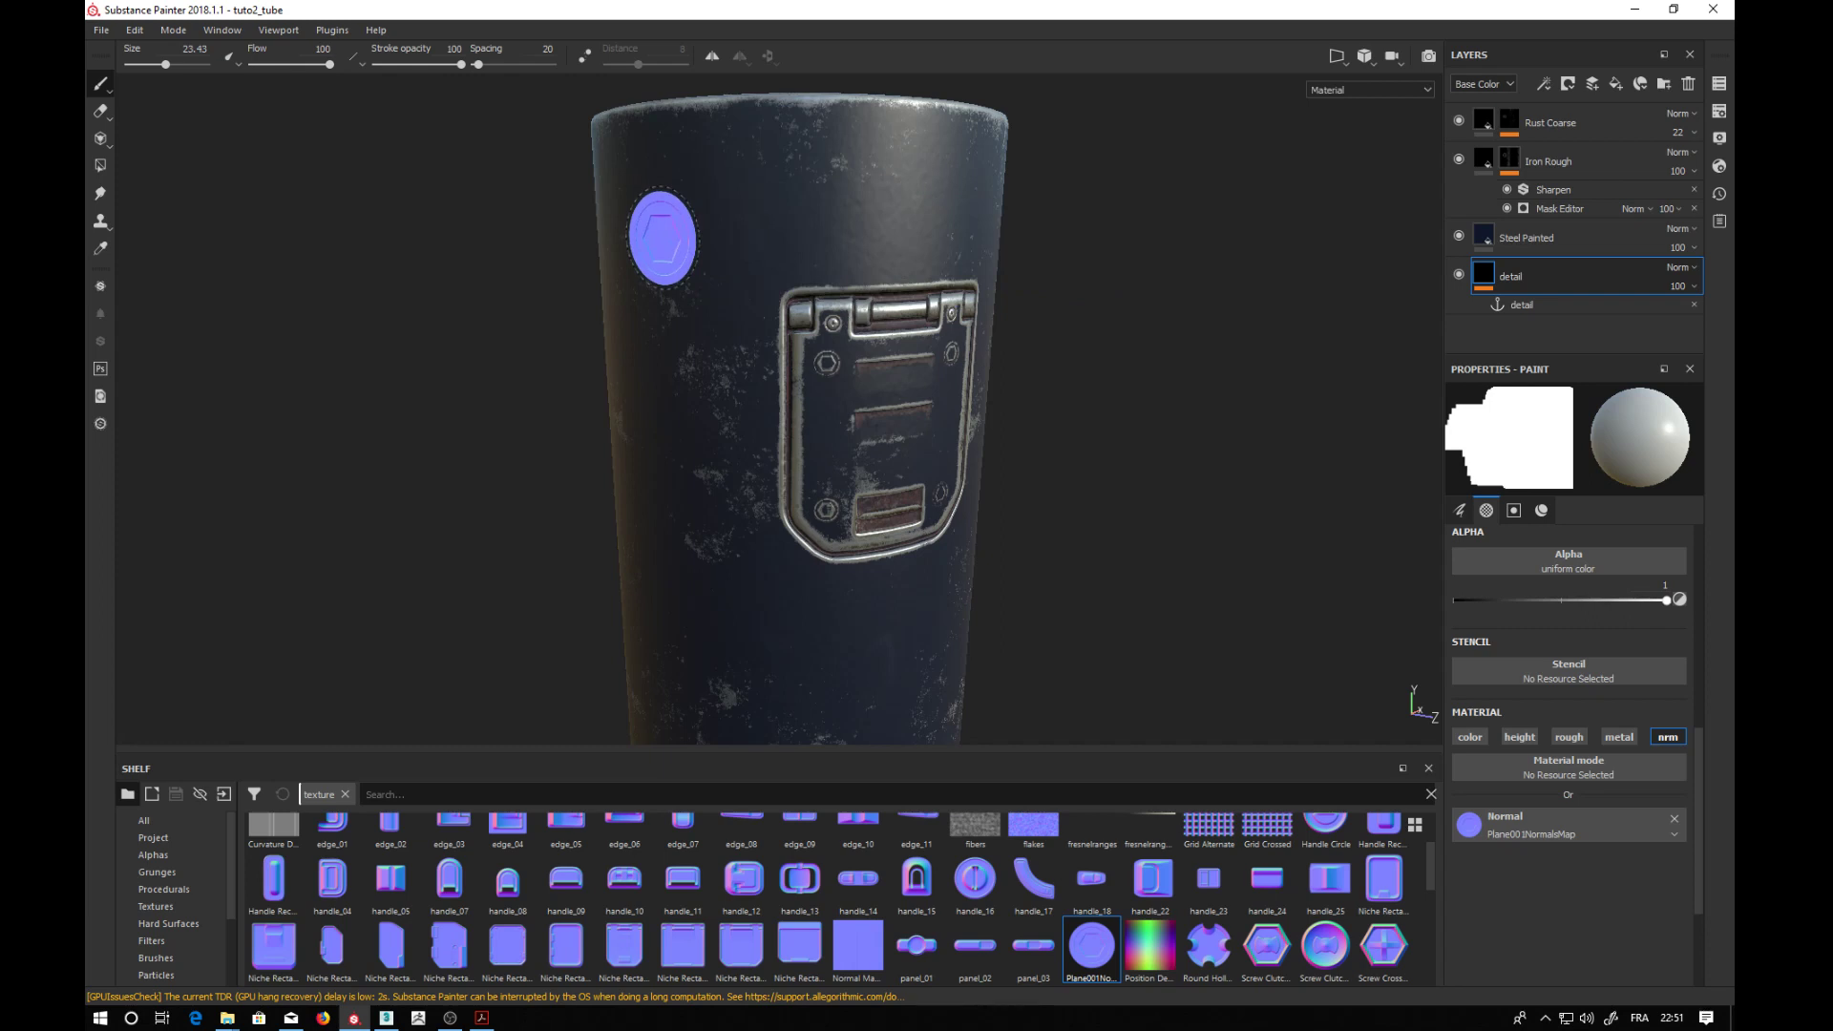
# - Set the brush spacing to 160
pyautogui.rightClick(663, 241)
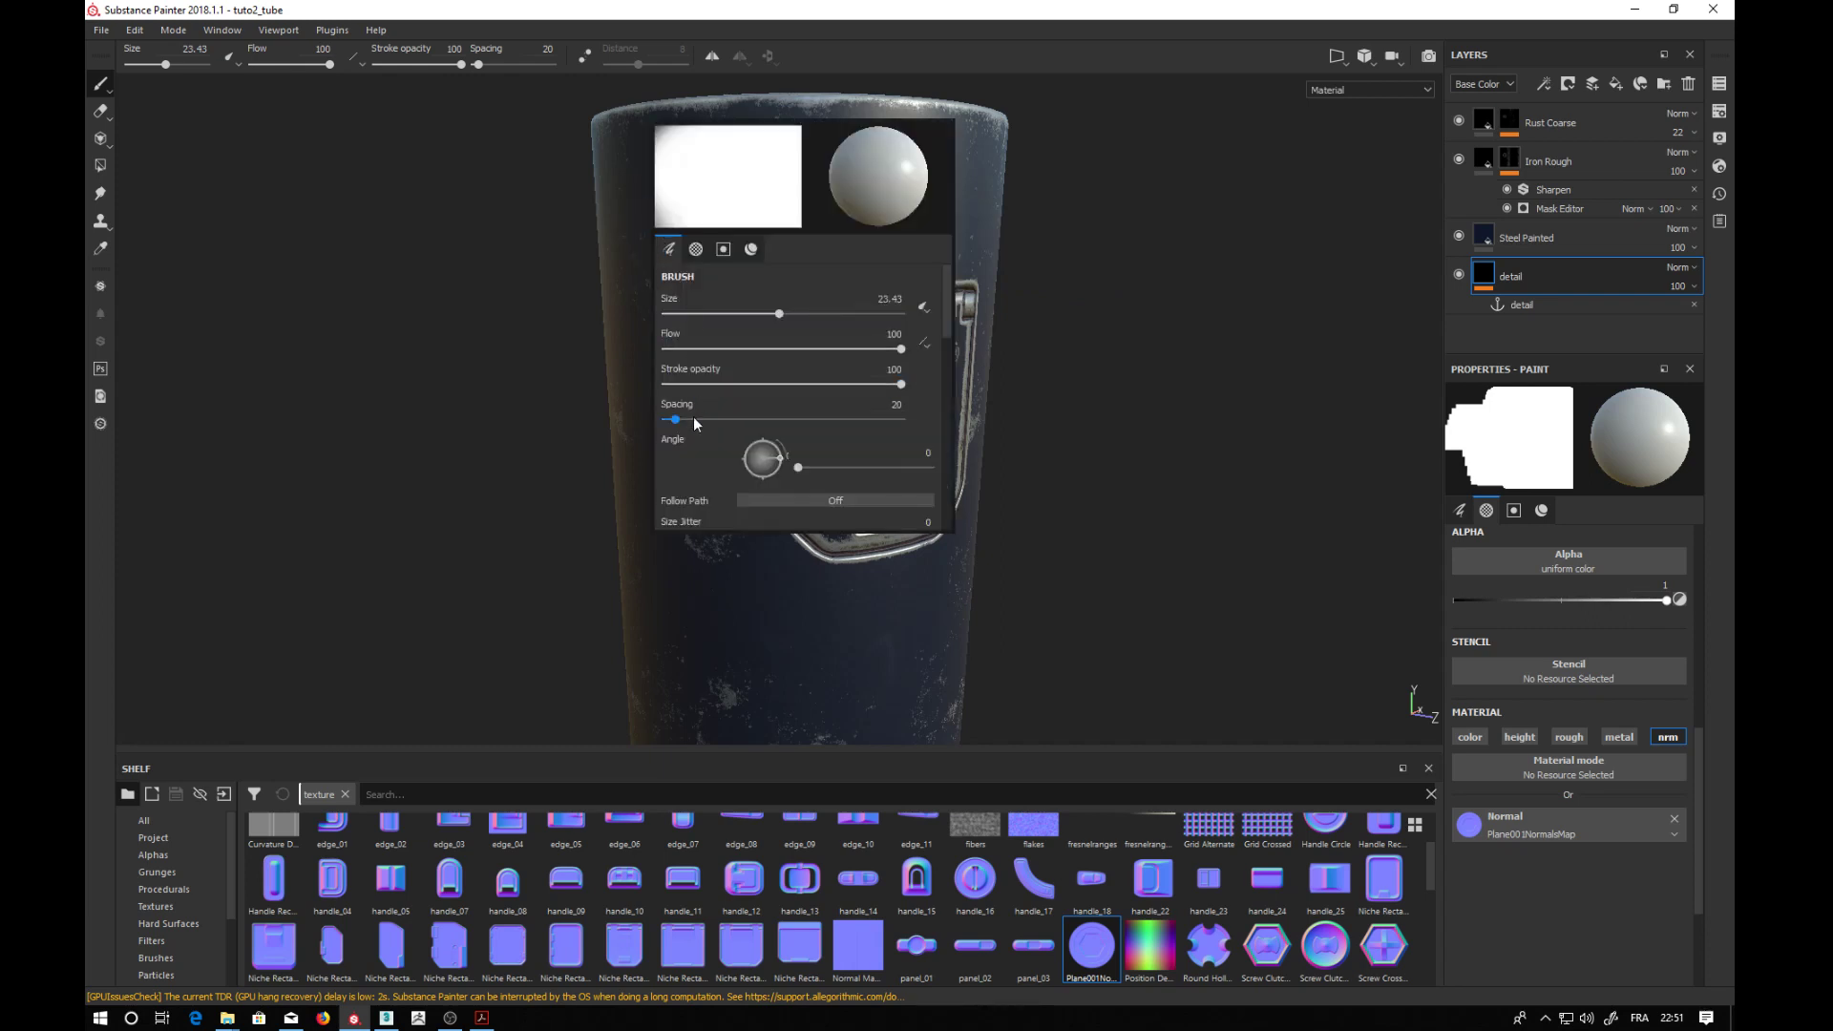
pyautogui.moveTo(695, 419); pyautogui.dragTo(750, 420)
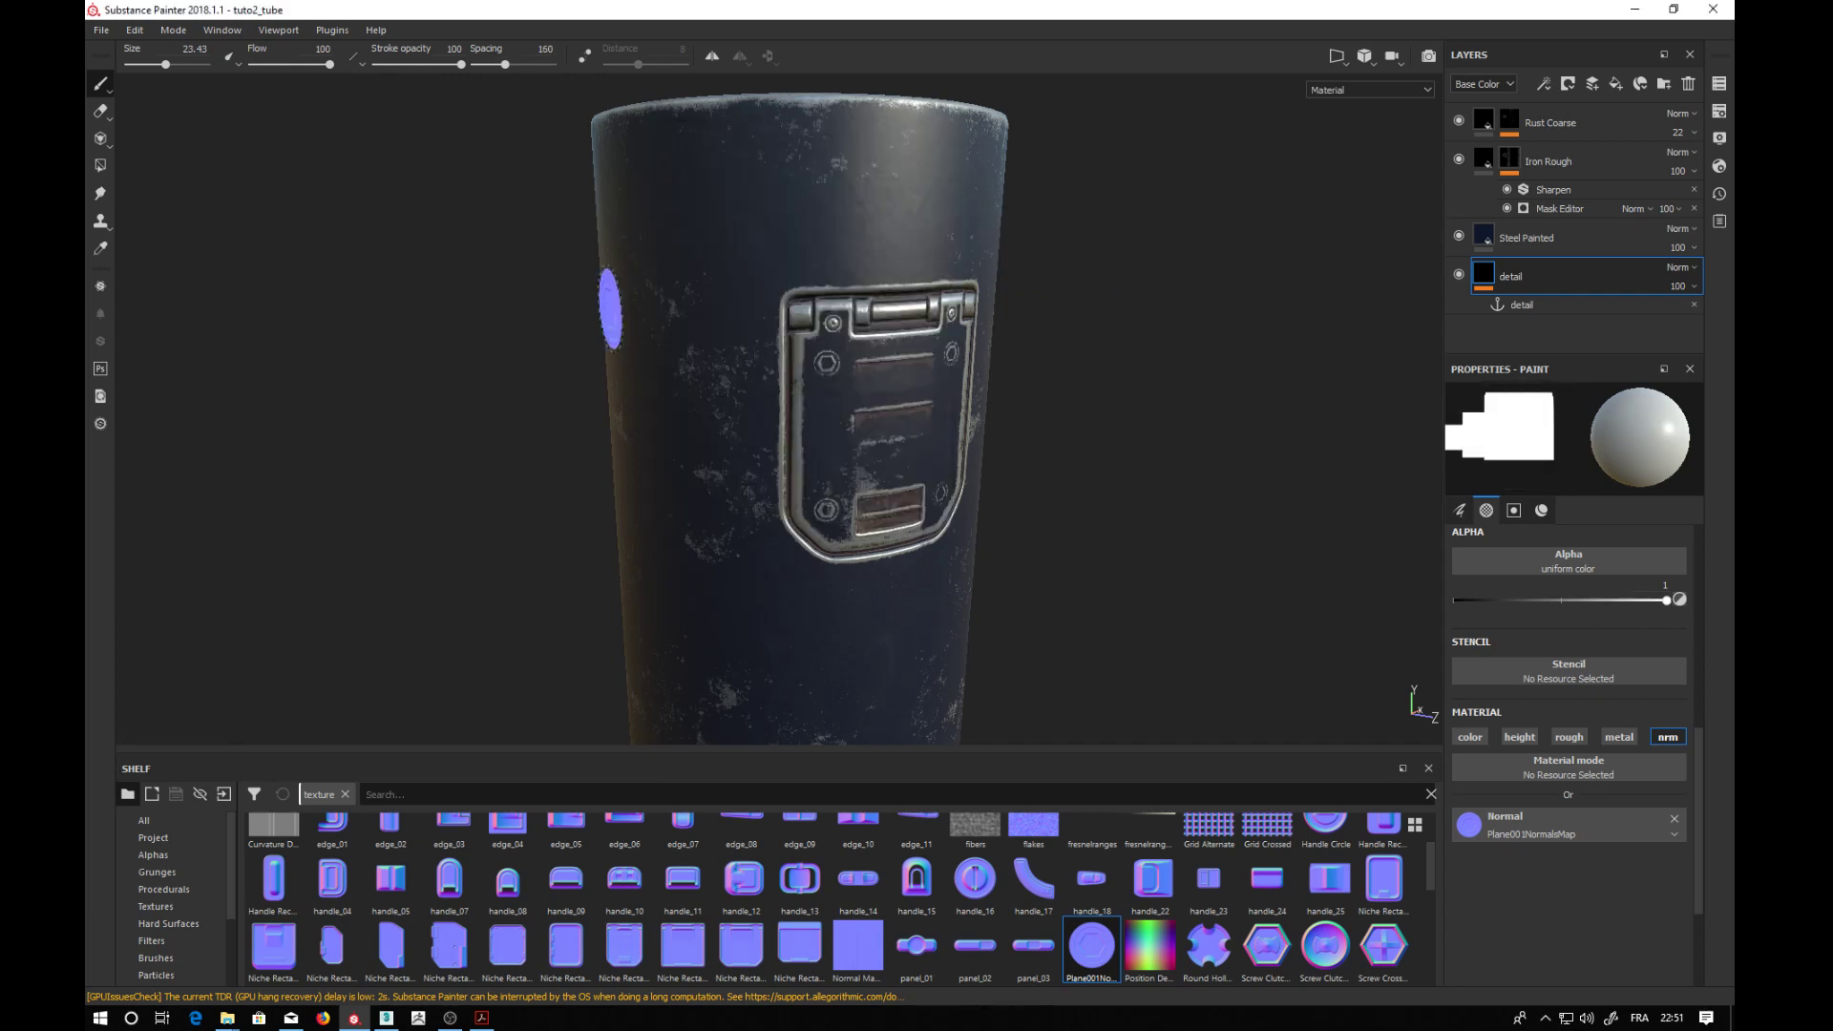
# - Try a spaced straight line of three bolts above the hatch panel in the 3D view, and undo it
pyautogui.click(668, 243)
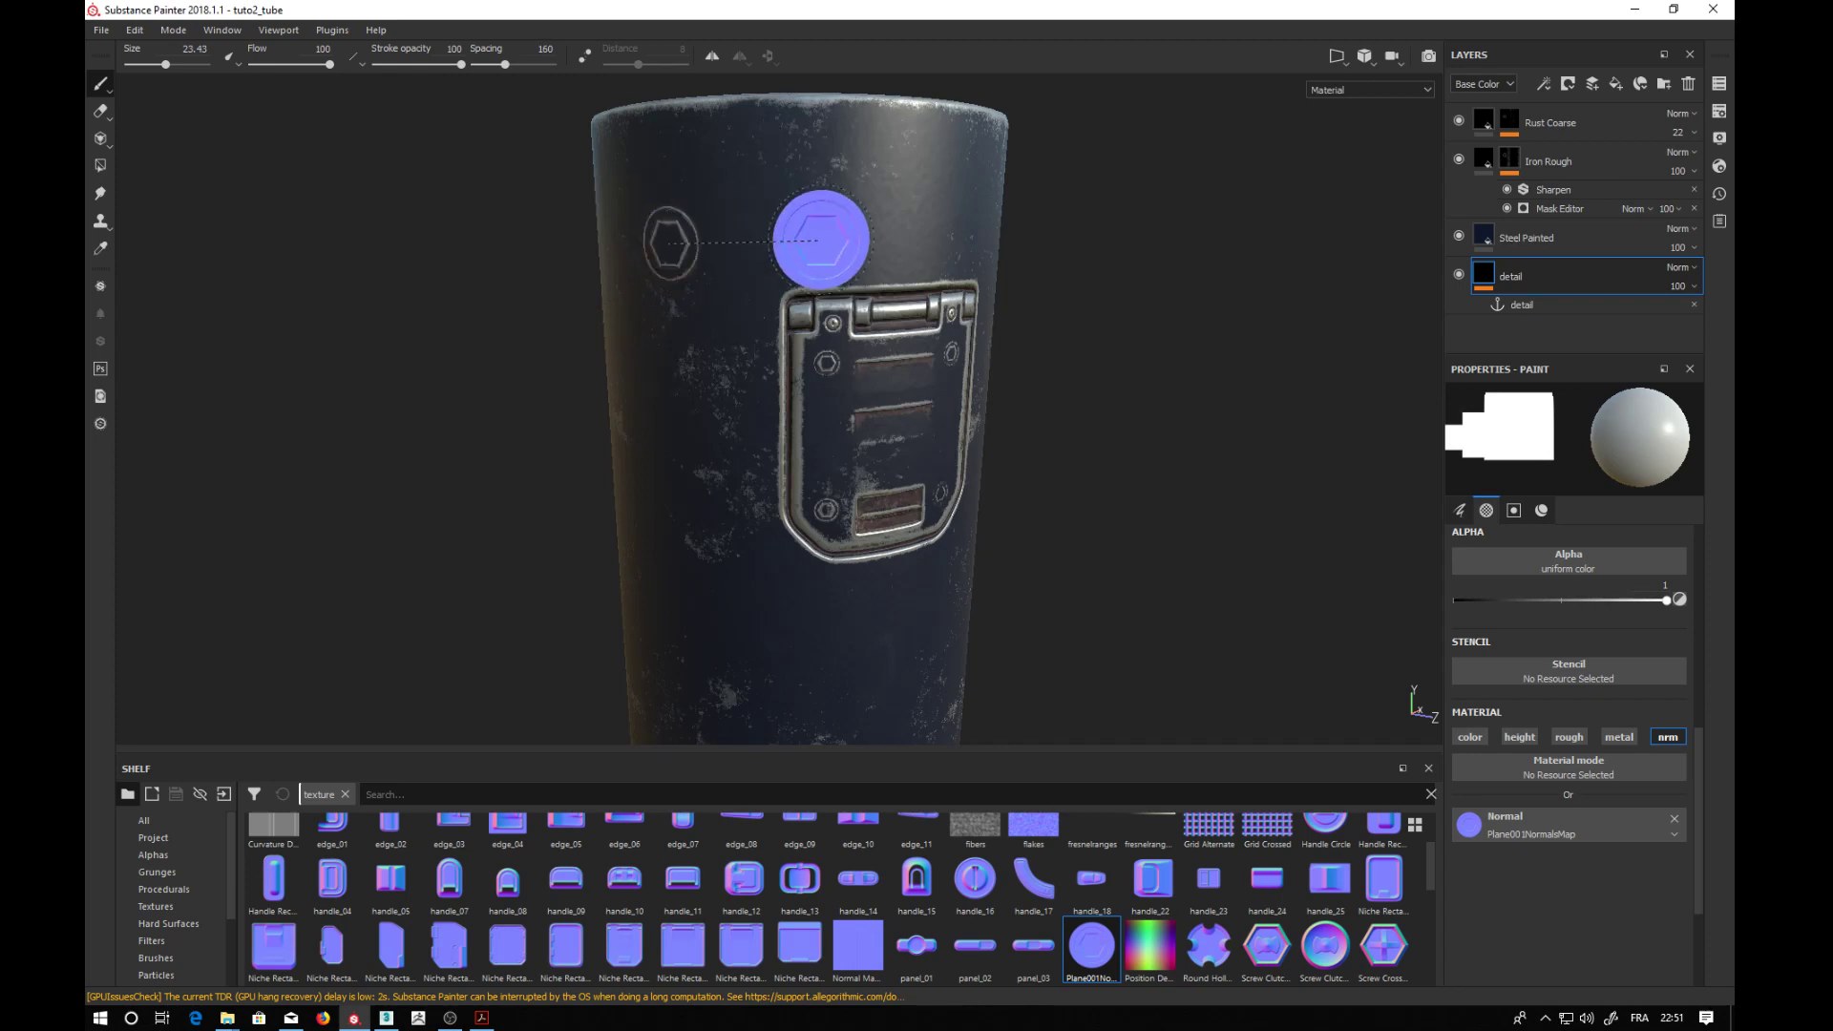
pyautogui.click(986, 232)
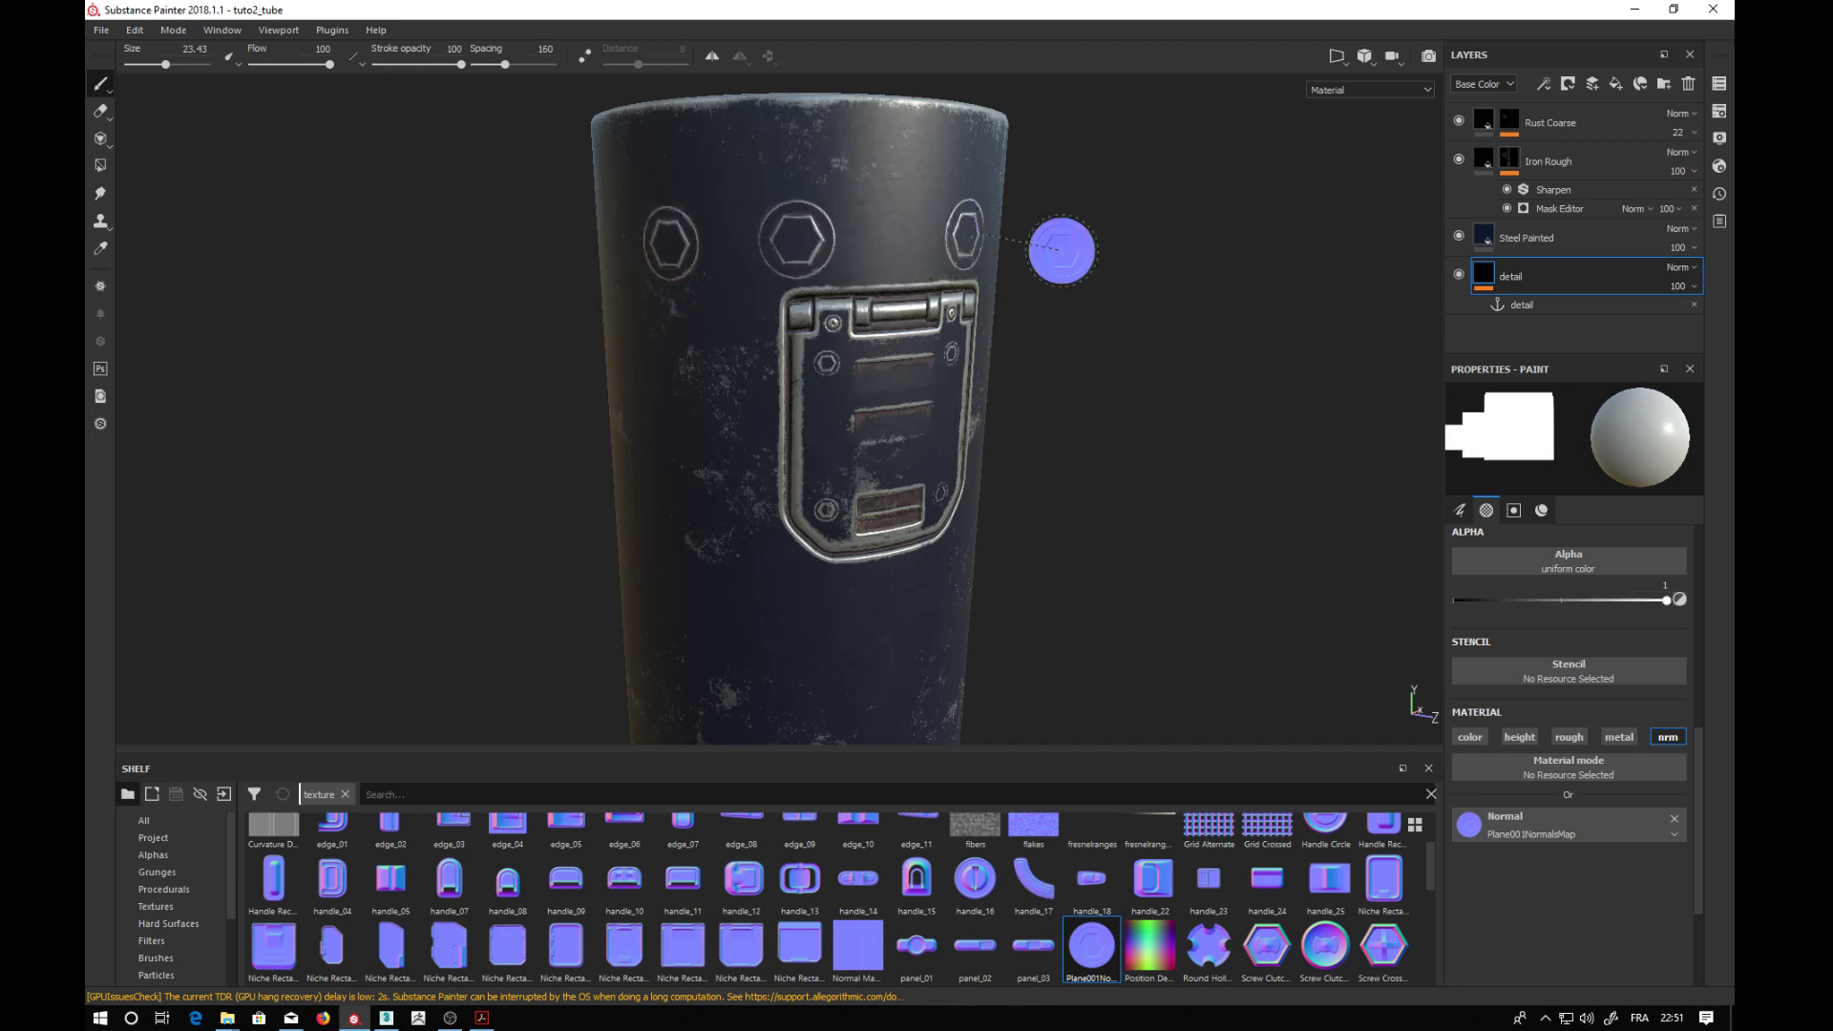
pyautogui.moveTo(1108, 339)
pyautogui.keyDown('alt'); pyautogui.mouseDown()
pyautogui.moveTo(878, 370)
pyautogui.moveTo(1056, 295)
pyautogui.moveTo(1174, 331)
pyautogui.mouseUp(); pyautogui.keyUp('alt')
pyautogui.hotkey('ctrl', 'z')
pyautogui.hotkey('ctrl', 'z')
pyautogui.hotkey('ctrl', 'z')
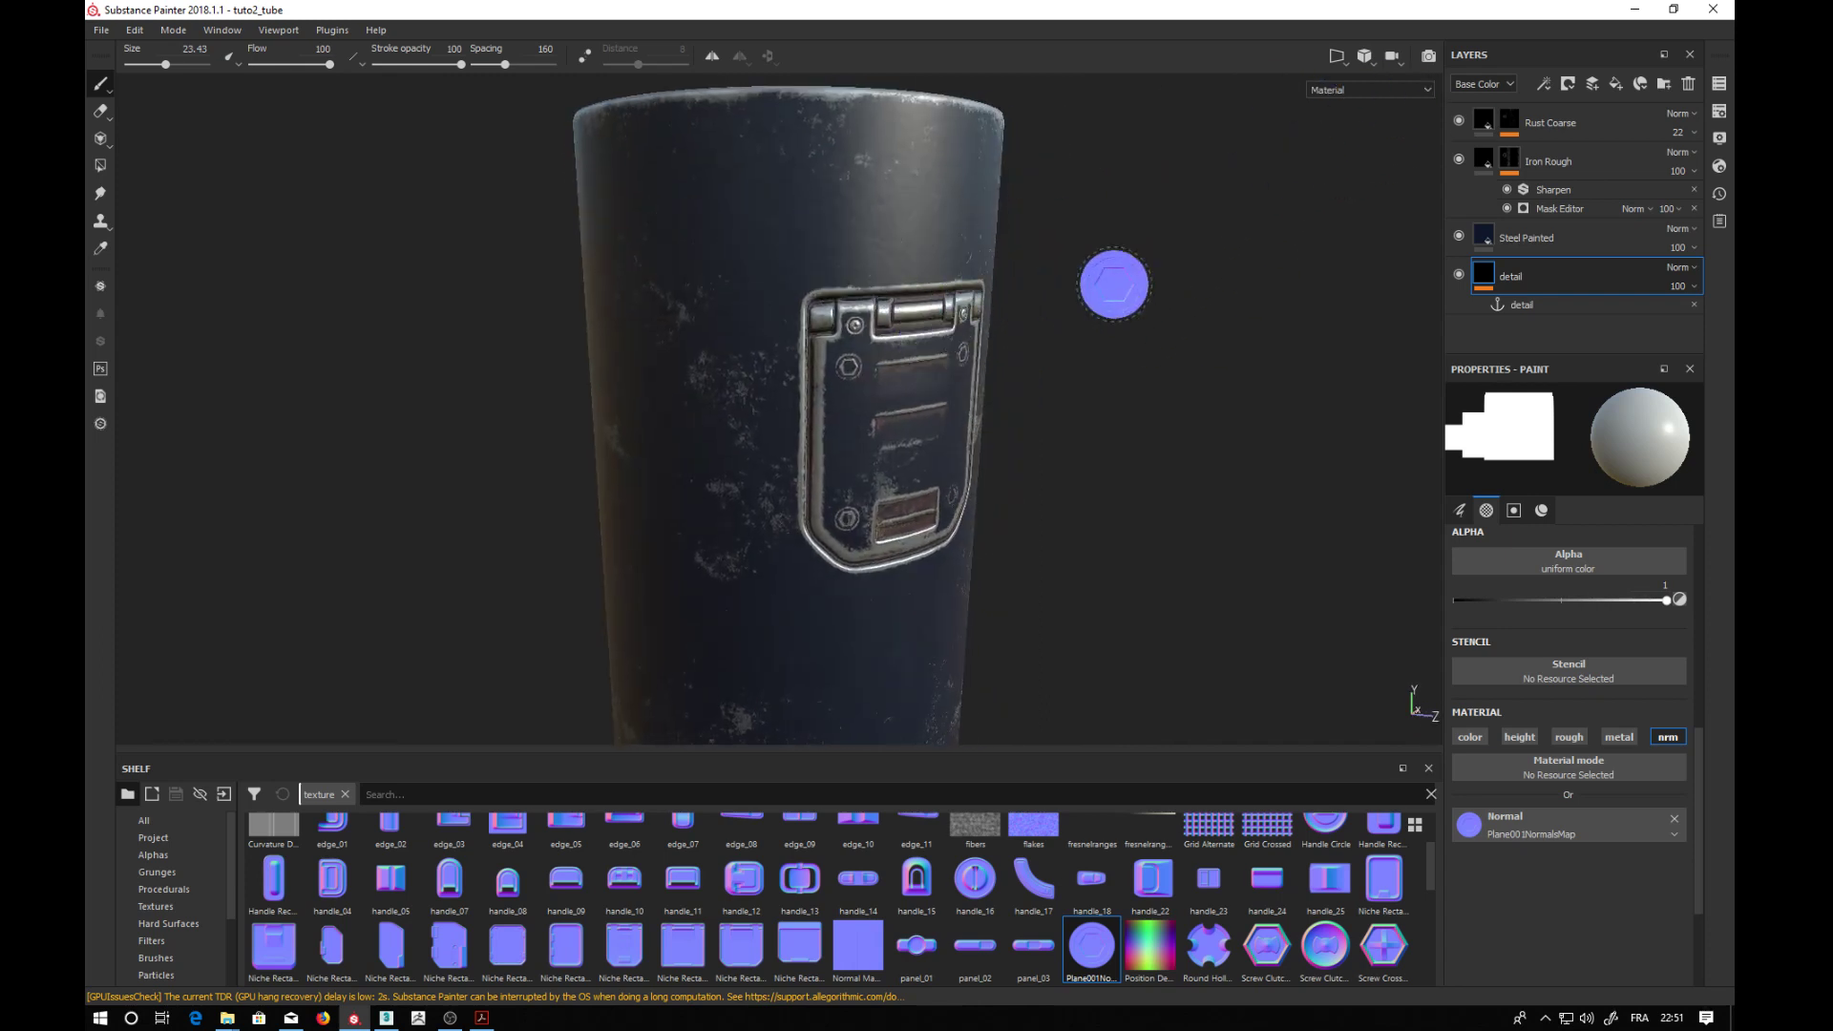
# - Show the 3D and 2D views side by side and frame the tube's whole UV layout
pyautogui.click(1338, 59)
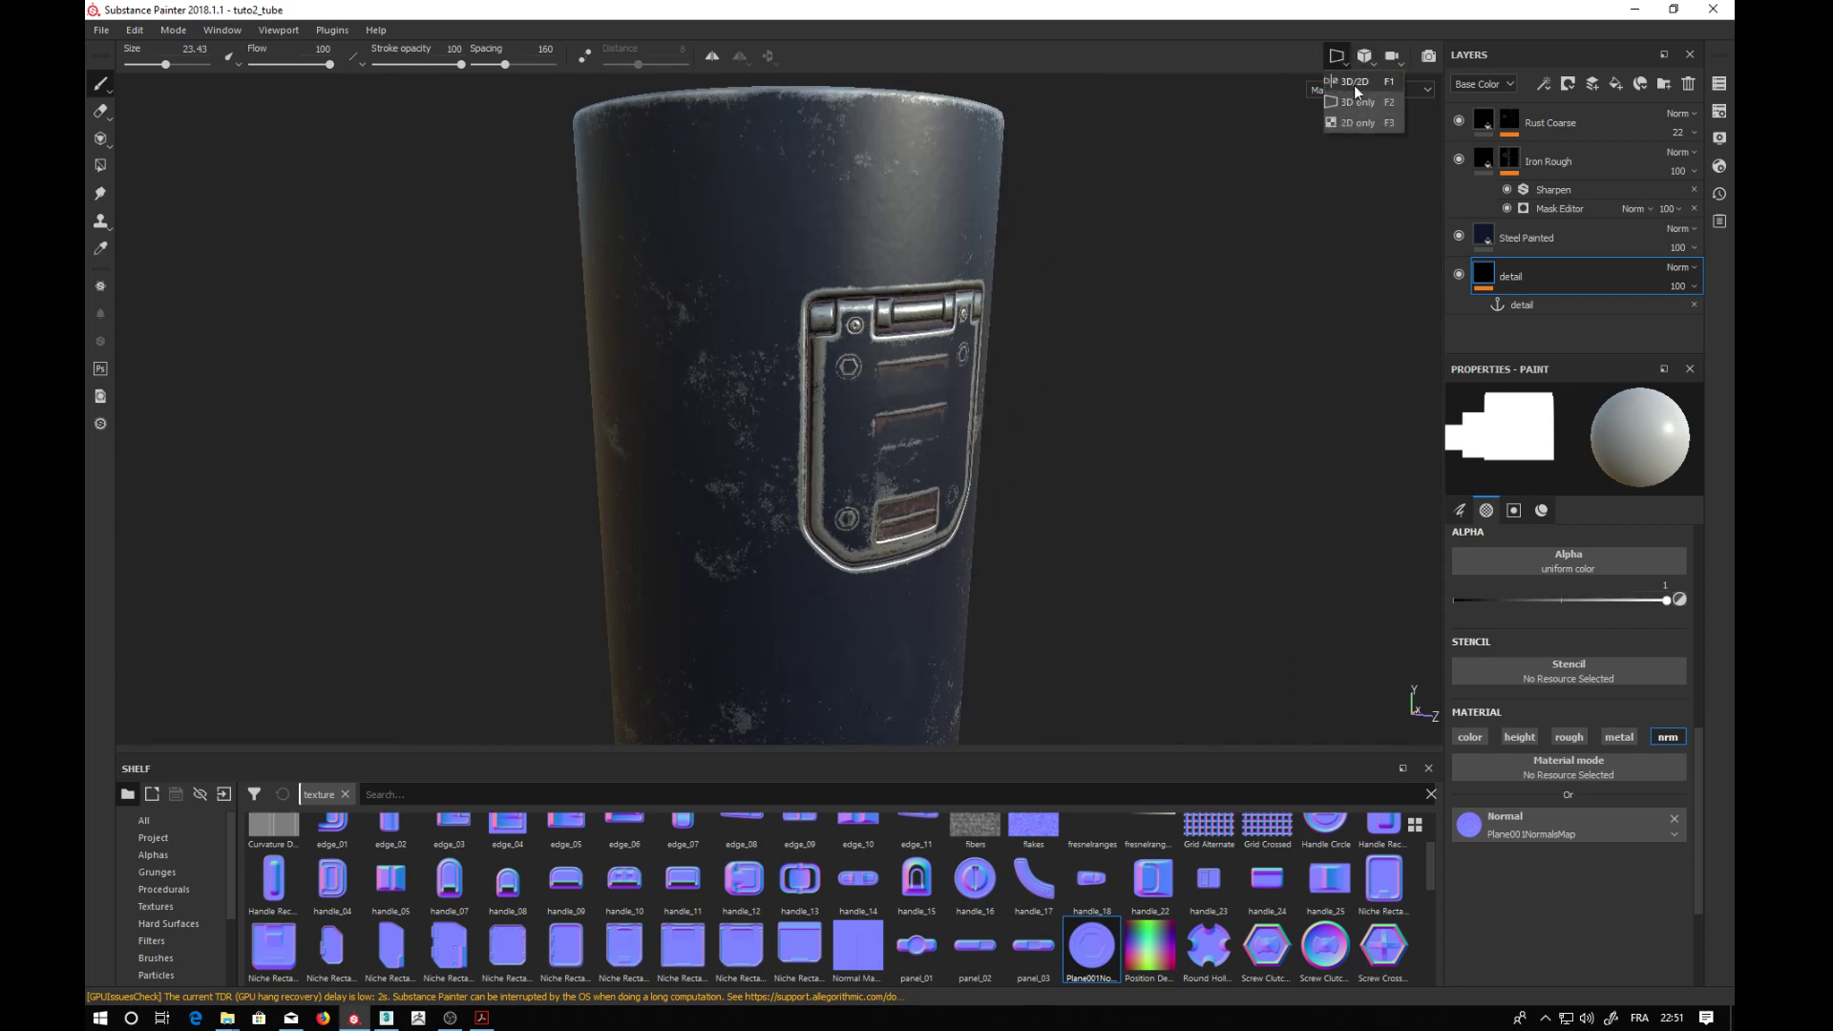
pyautogui.click(1354, 83)
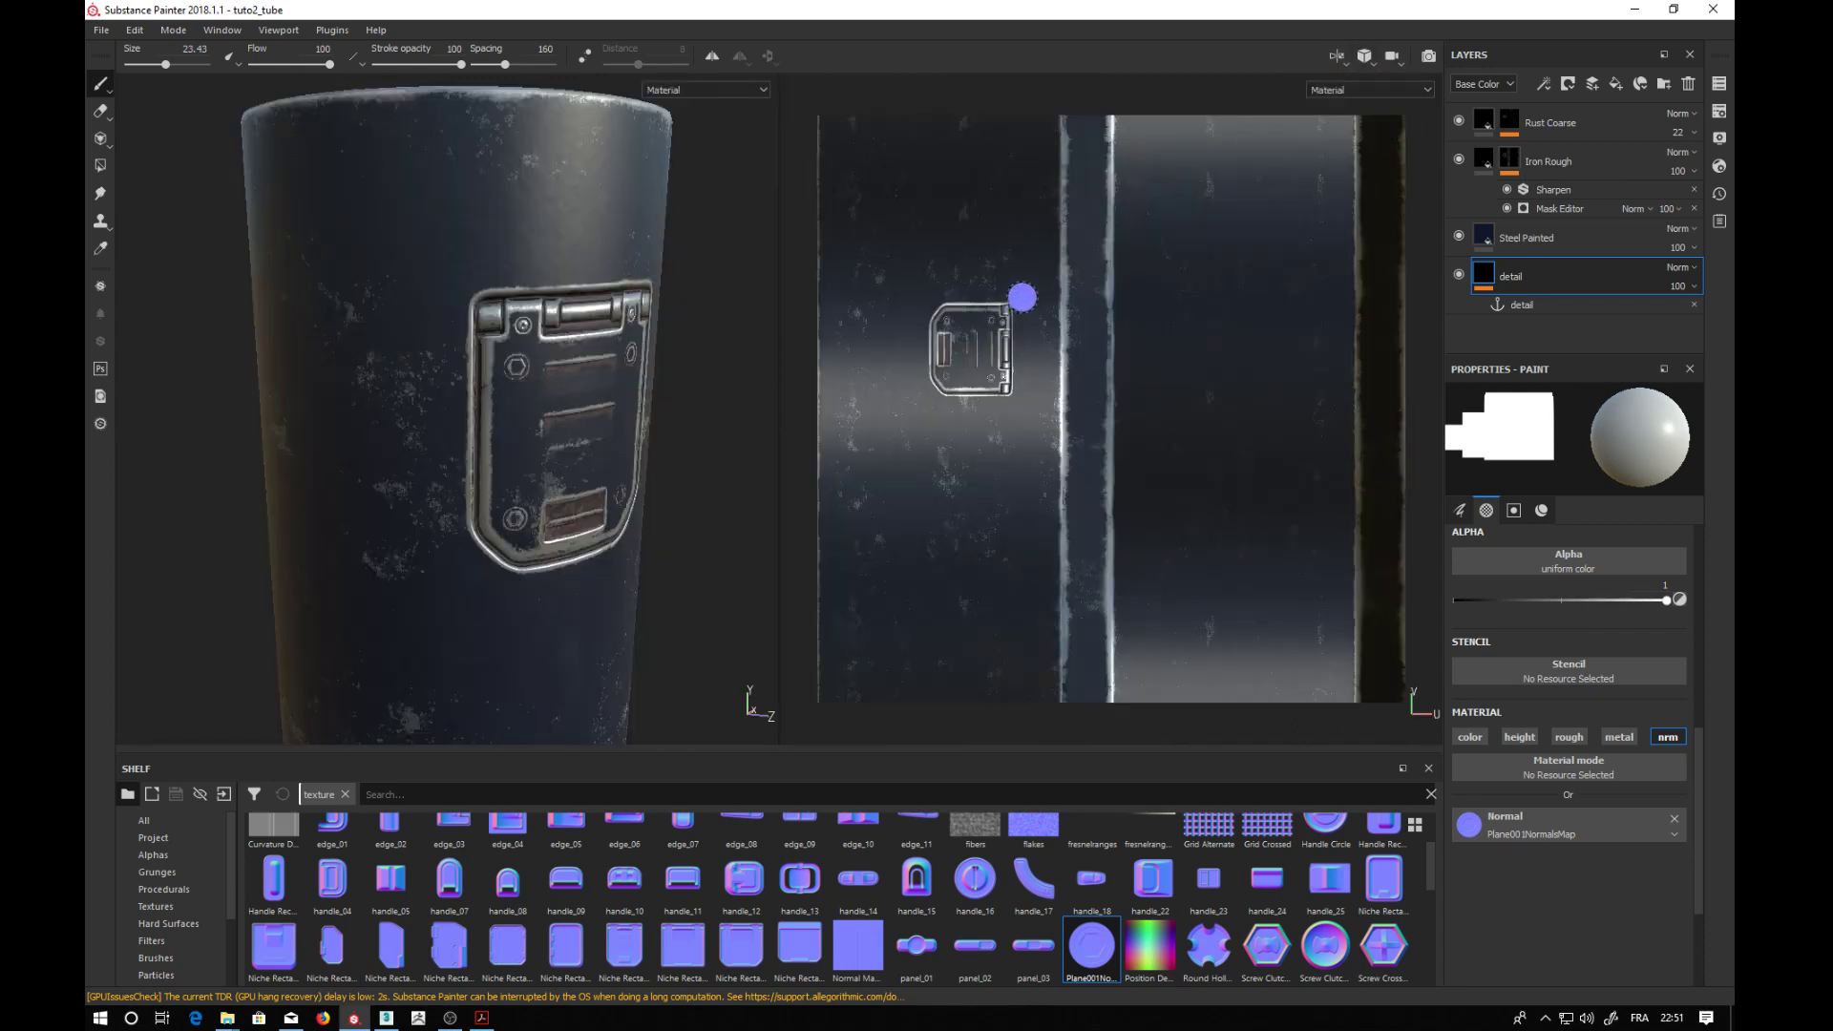
pyautogui.scroll(-2, 1064, 355)
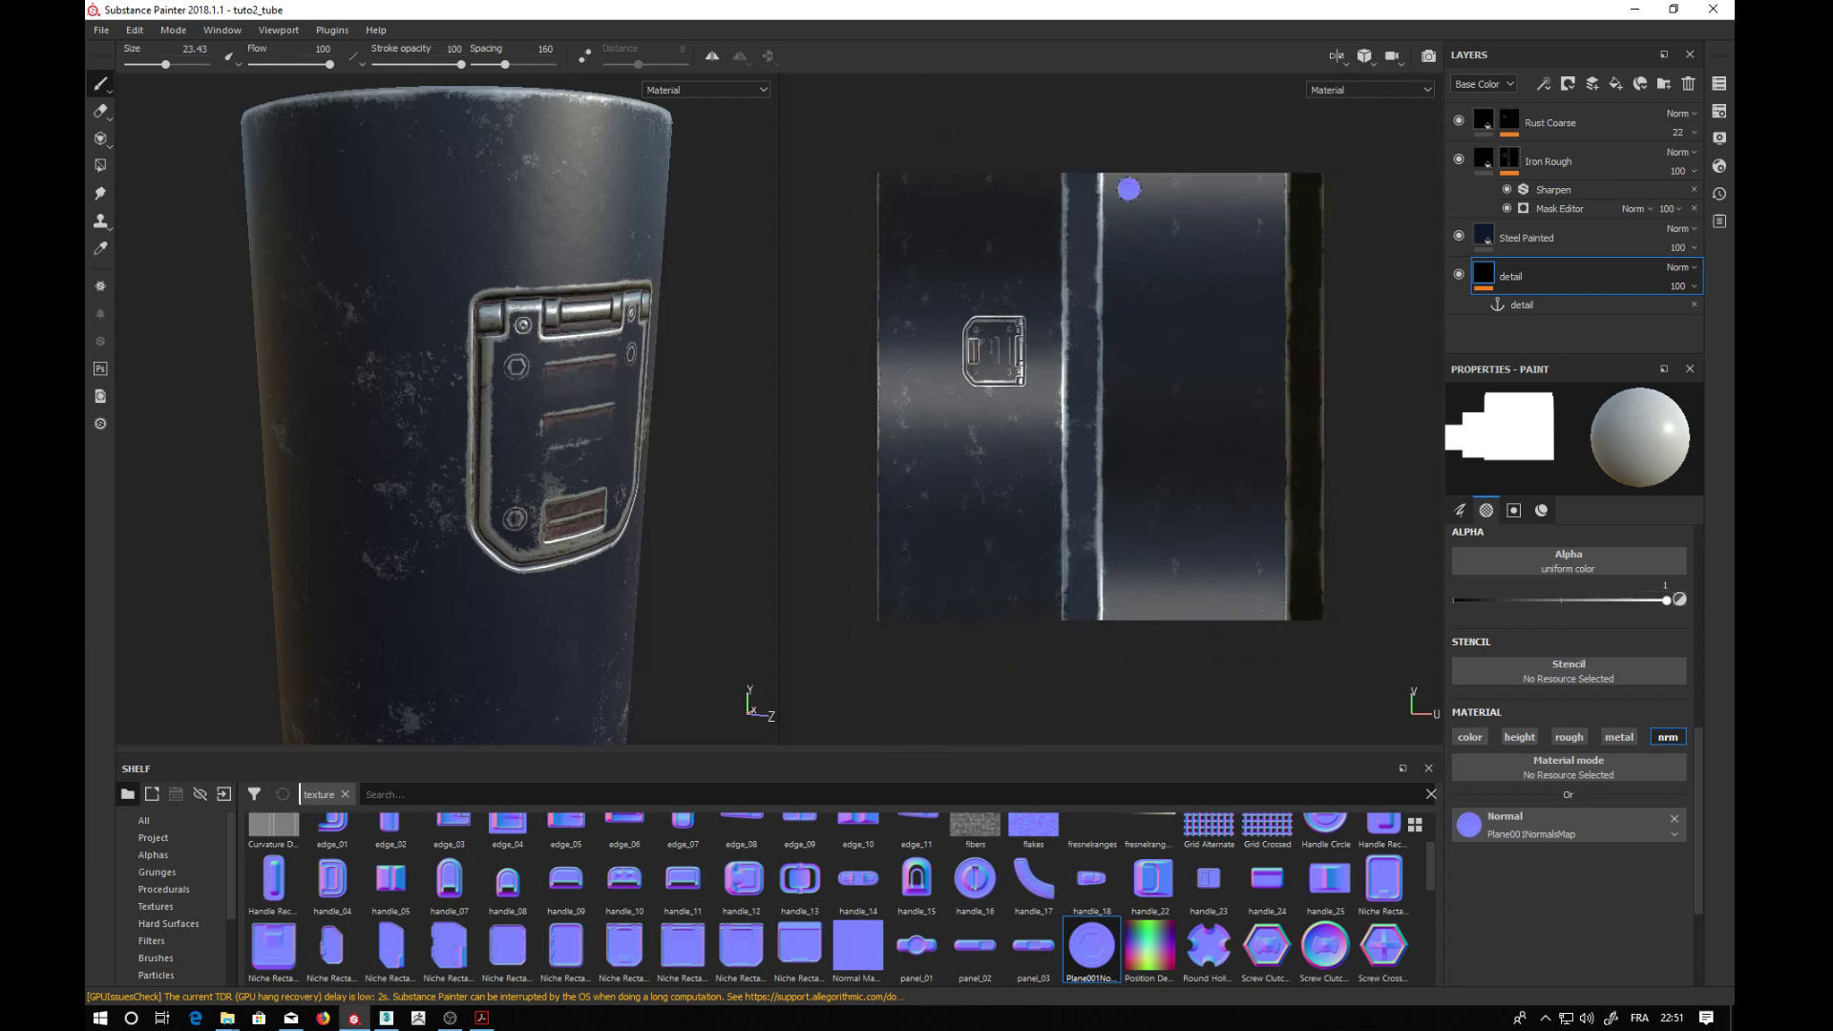
pyautogui.scroll(2, 1067, 195)
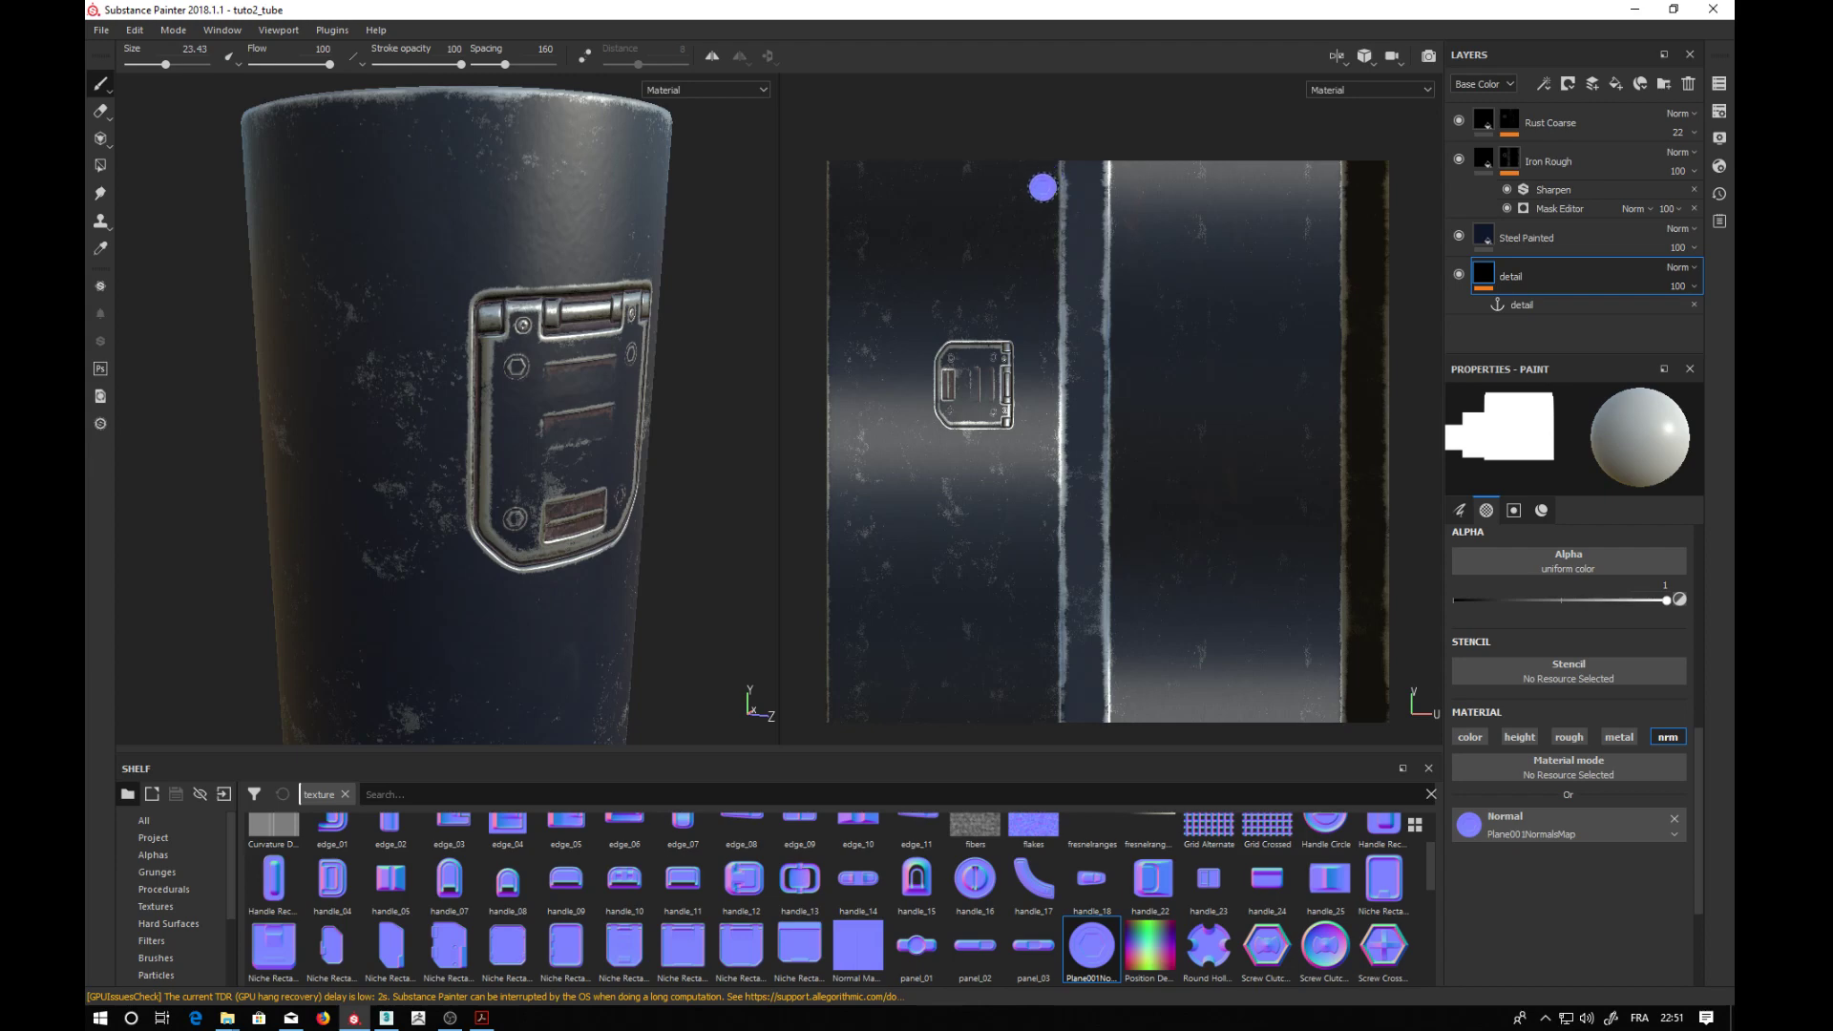
# - Reduce the brush size to 12.82 and stamp a straight line of bolts along the full UV strip beside the hatch's hinge
pyautogui.keyDown('ctrl'); pyautogui.moveTo(1044, 186); pyautogui.dragTo(1037, 185, button='right'); pyautogui.keyUp('ctrl')
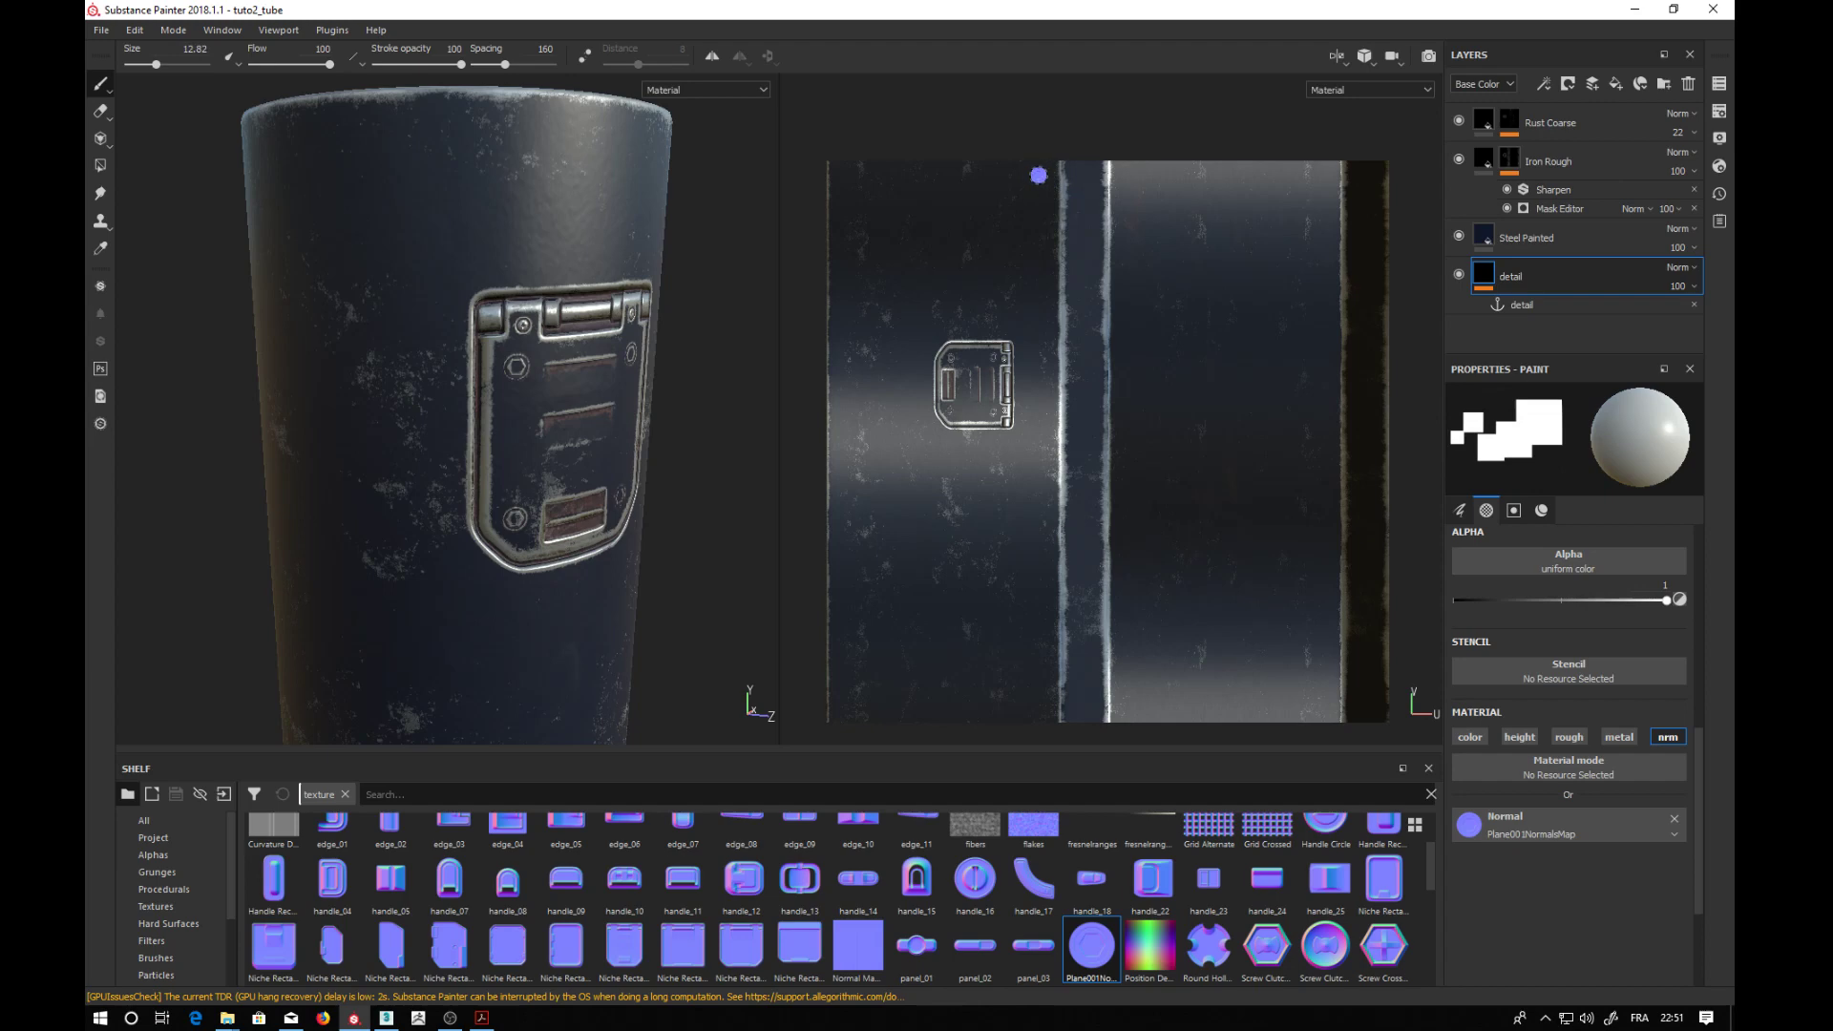
pyautogui.click(1039, 175)
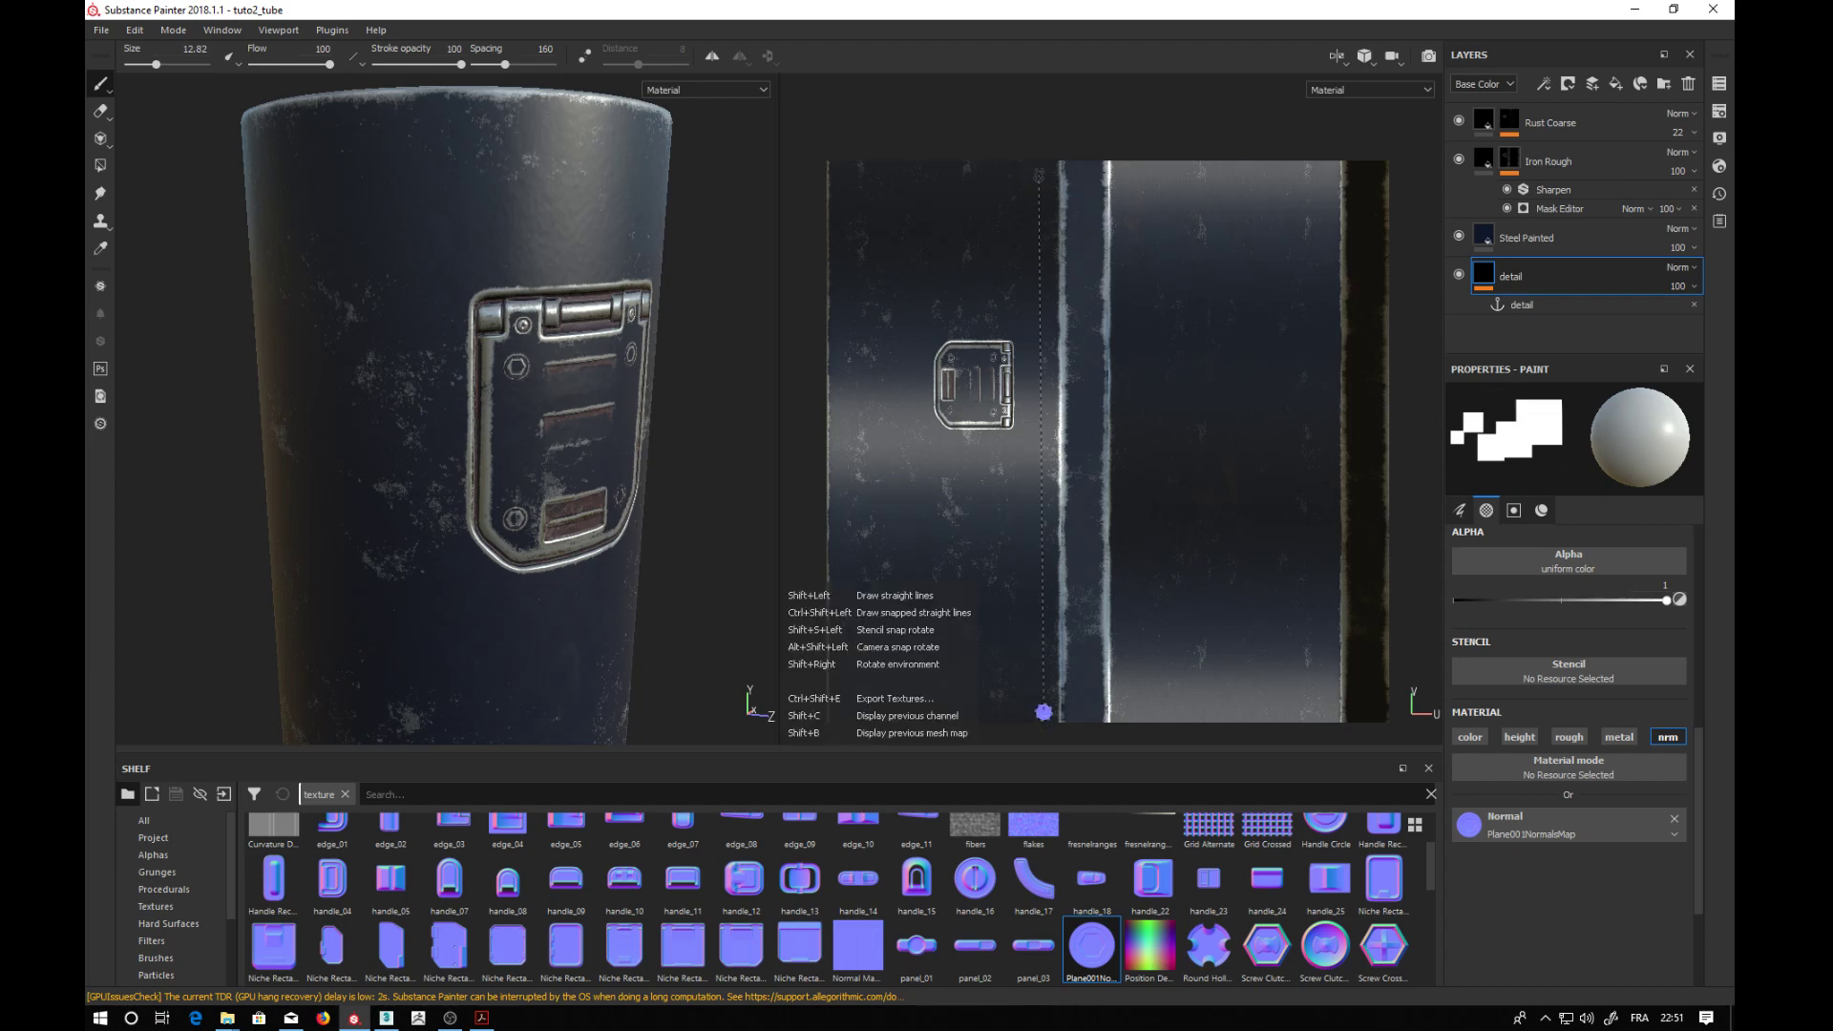
pyautogui.keyDown('shift'); pyautogui.click(1044, 711); pyautogui.keyUp('shift')
# - Examine the ring of bolts around the tube's upper edge from several sides in the 3D view
pyautogui.moveTo(656, 301)
pyautogui.keyDown('alt'); pyautogui.mouseDown()
pyautogui.moveTo(328, 327)
pyautogui.moveTo(861, 308)
pyautogui.moveTo(661, 292)
pyautogui.mouseUp(); pyautogui.keyUp('alt')
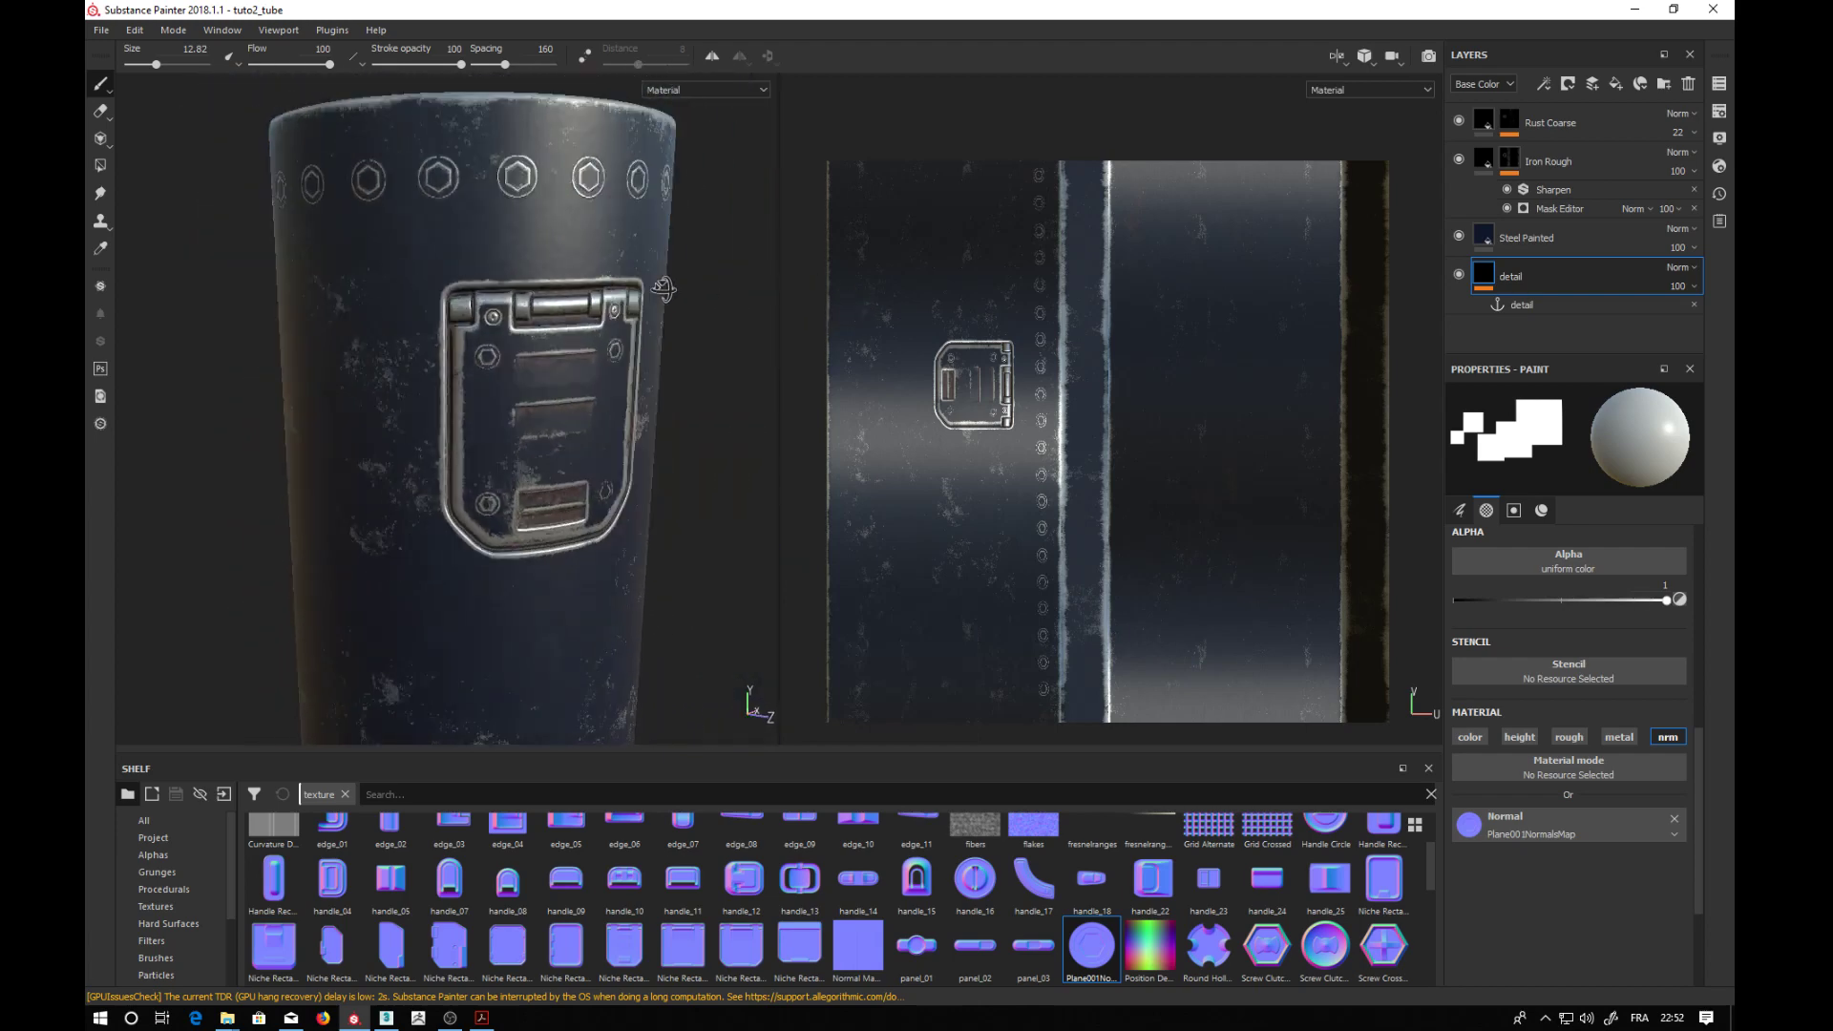
pyautogui.scroll(-3, 634, 311)
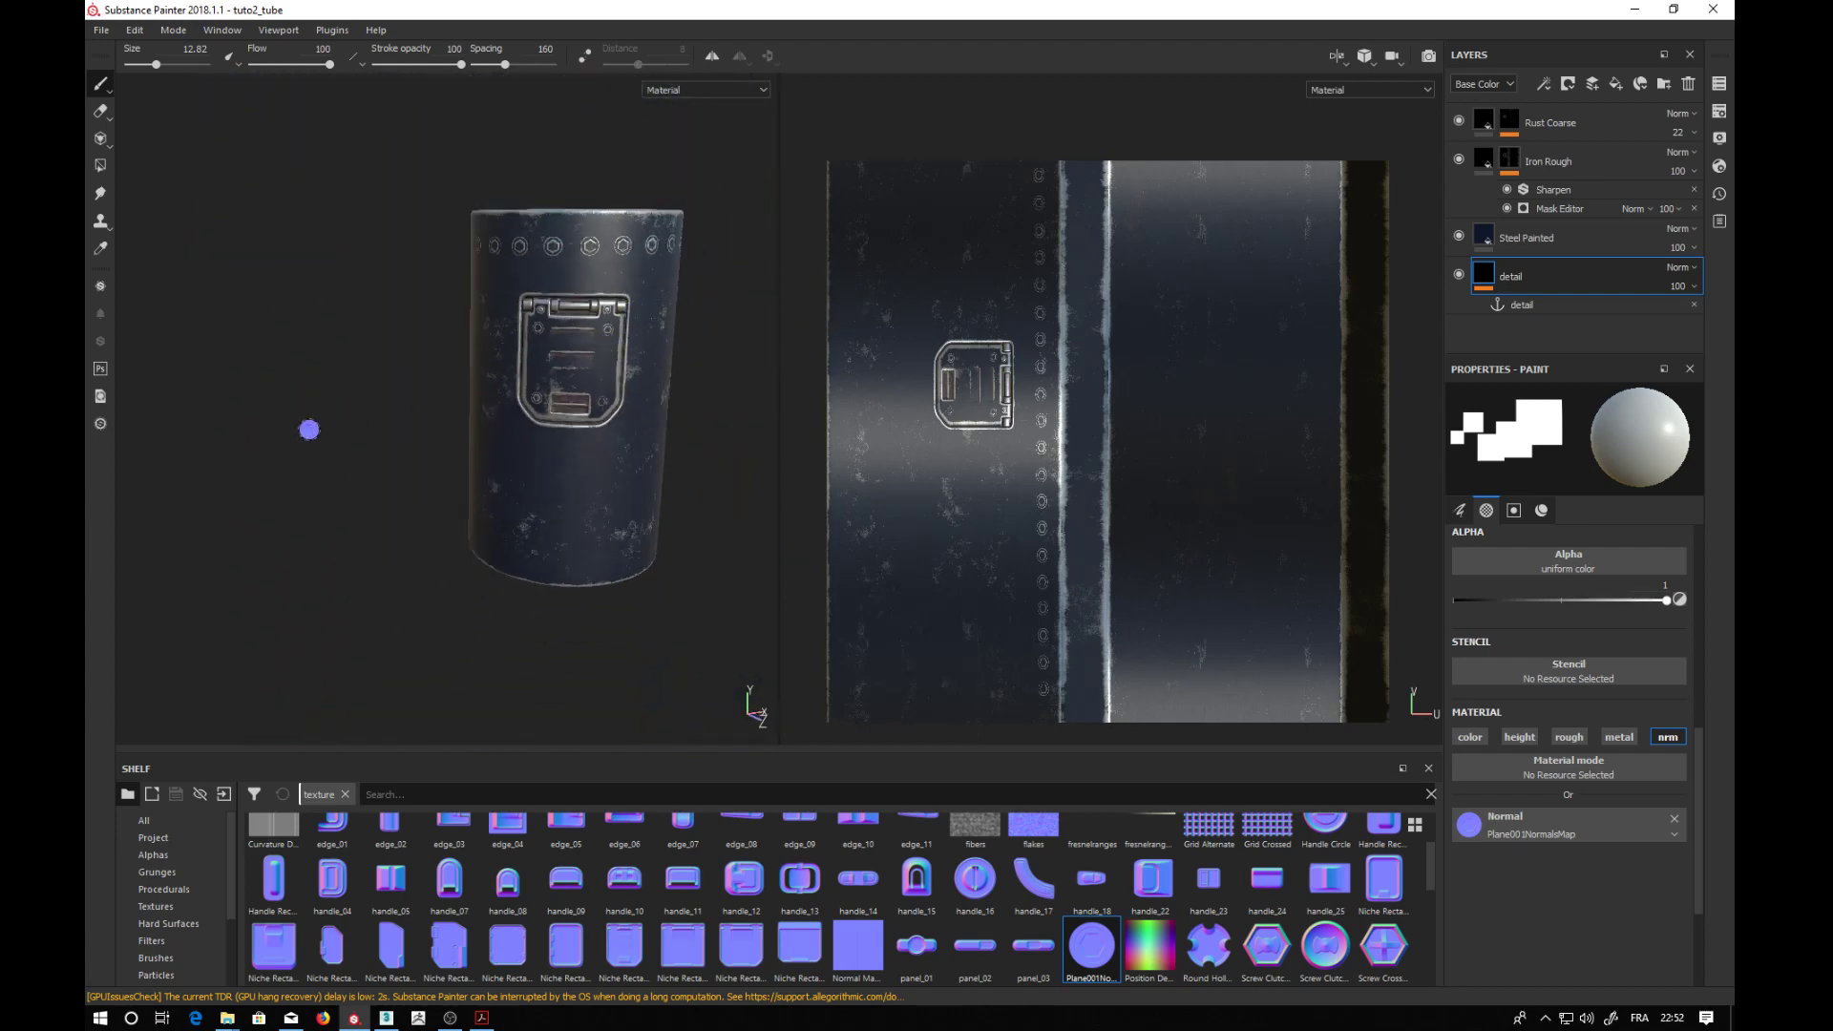
pyautogui.moveTo(307, 425)
pyautogui.keyDown('alt'); pyautogui.mouseDown()
pyautogui.moveTo(483, 605)
pyautogui.moveTo(655, 410)
pyautogui.moveTo(590, 405)
pyautogui.moveTo(728, 425)
pyautogui.moveTo(606, 442)
pyautogui.moveTo(297, 399)
pyautogui.moveTo(347, 438)
pyautogui.moveTo(379, 411)
pyautogui.mouseUp(); pyautogui.keyUp('alt')
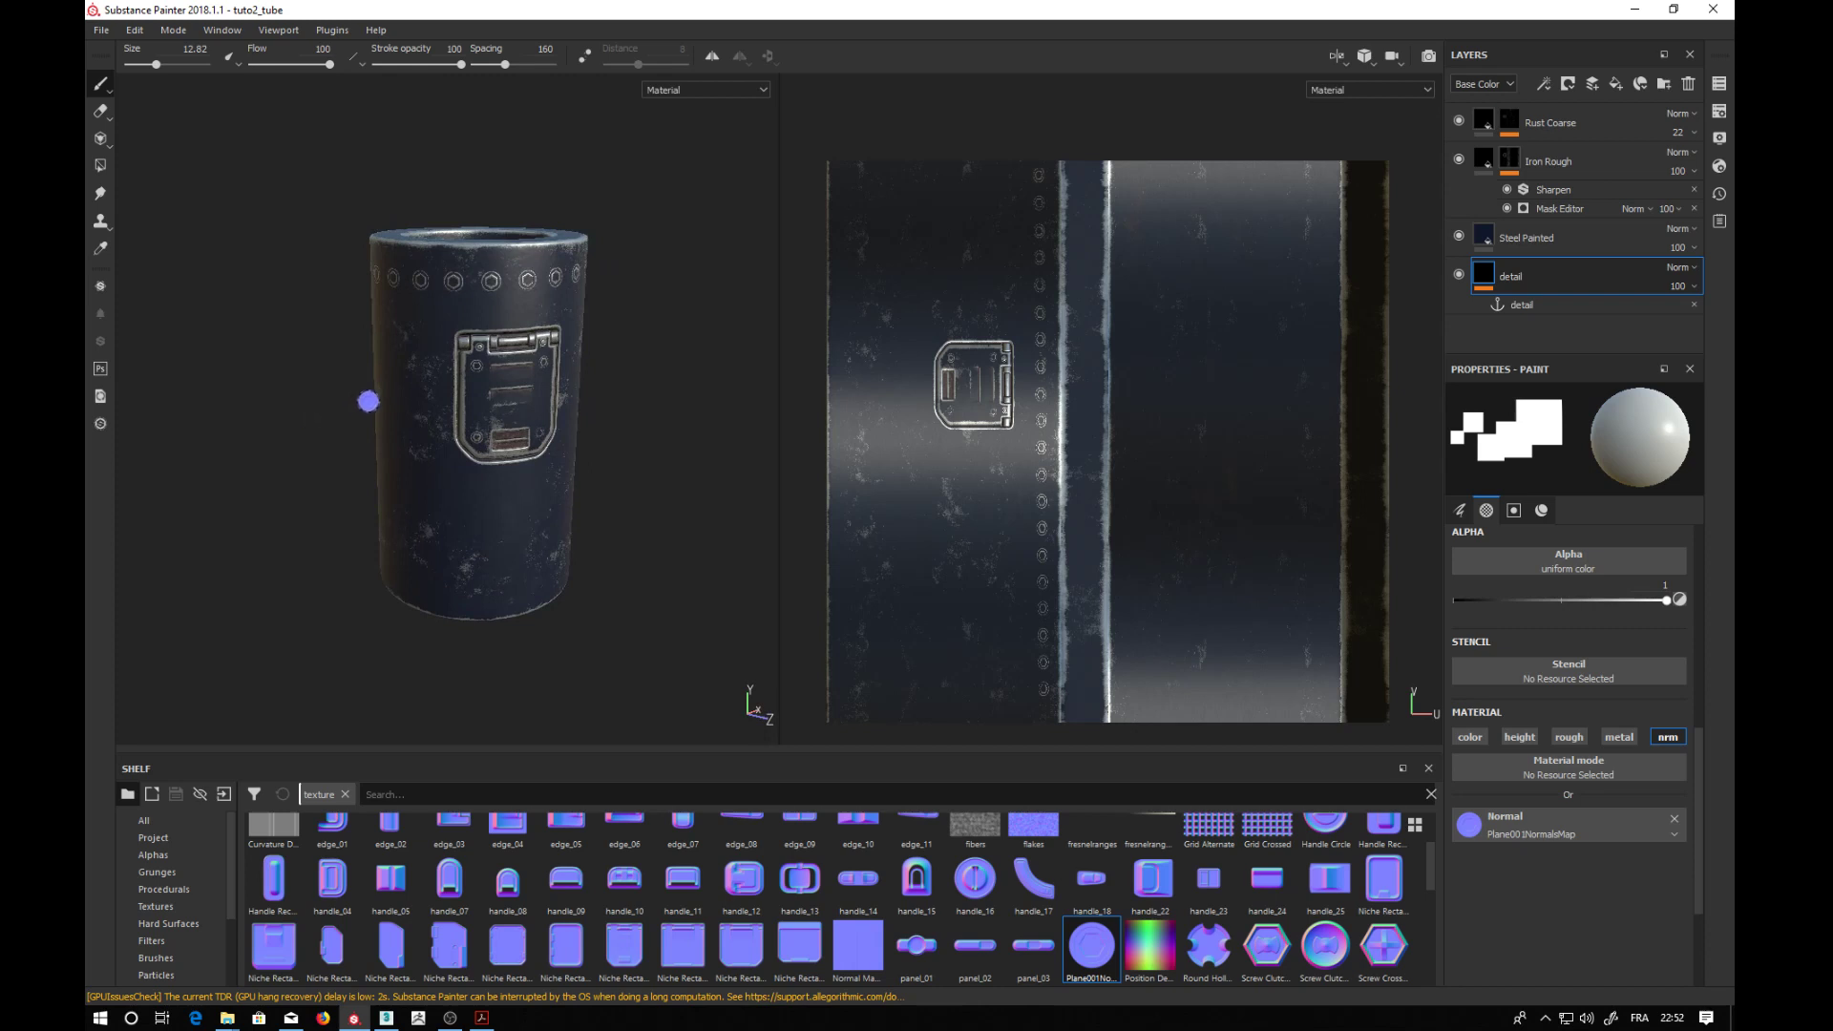
pyautogui.keyDown('alt'); pyautogui.moveTo(502, 498); pyautogui.dragTo(680, 399); pyautogui.keyUp('alt')
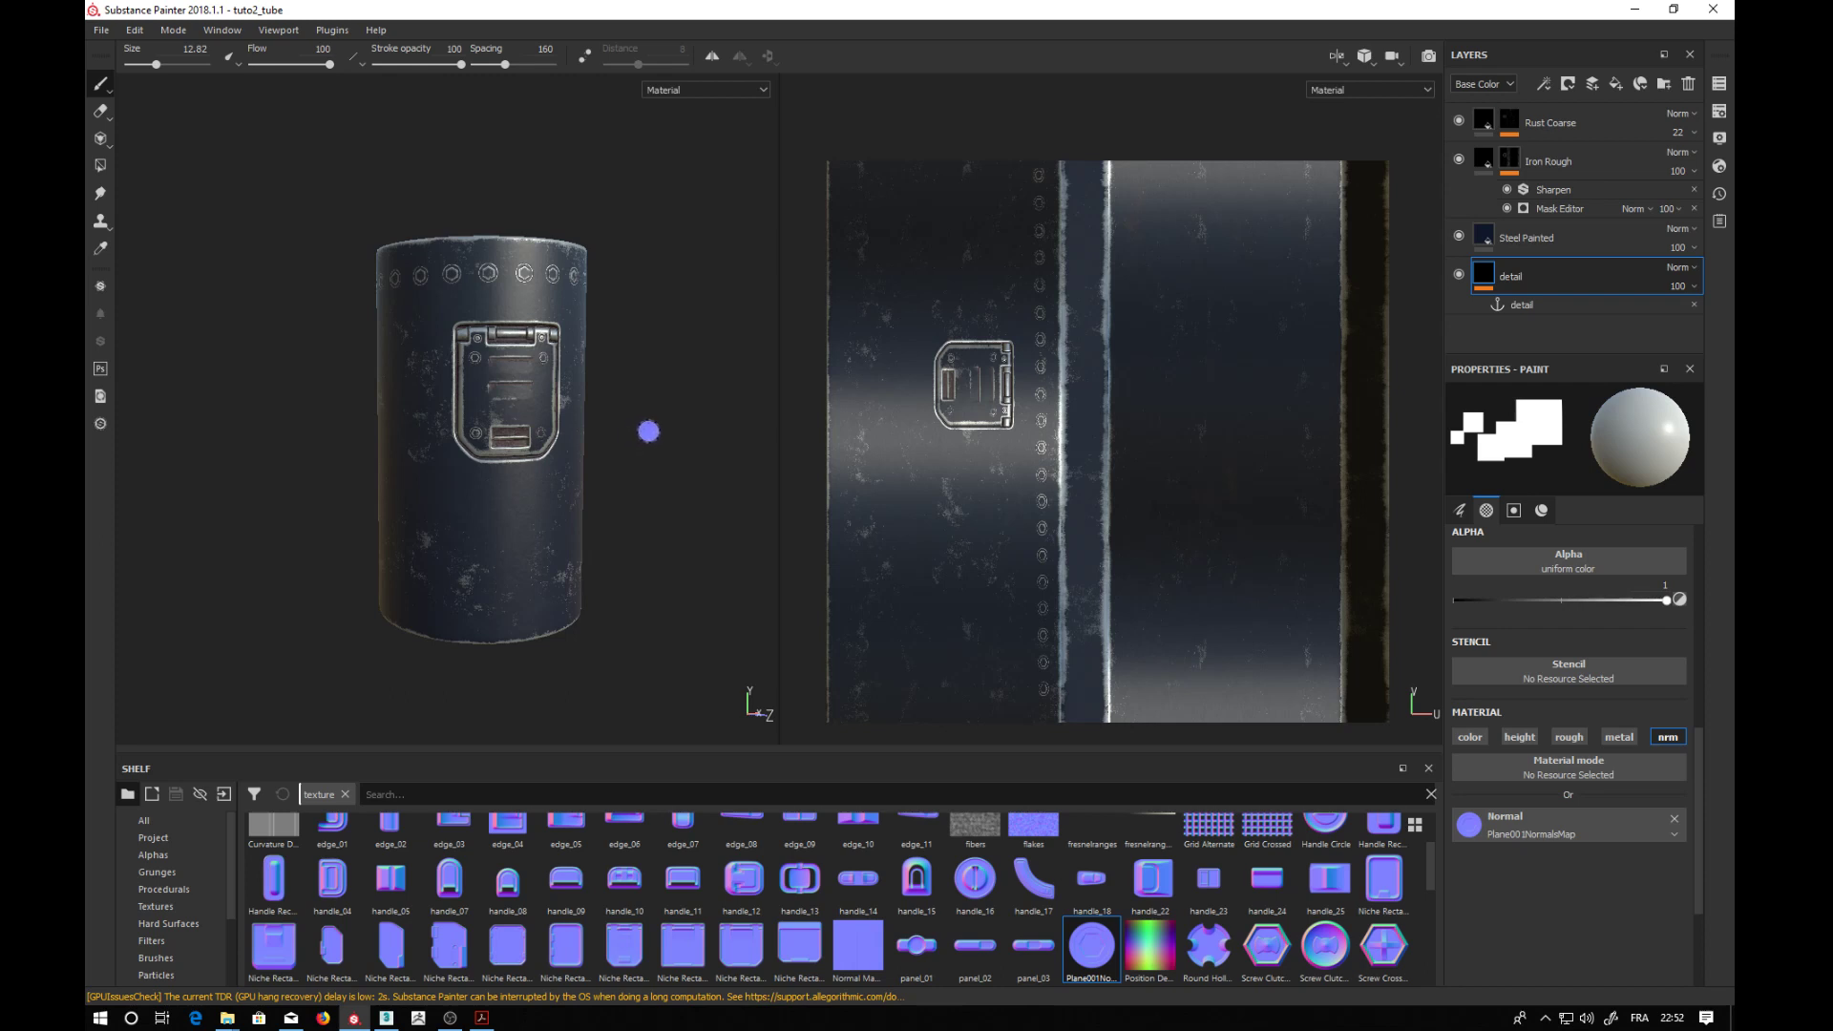
pyautogui.keyDown('alt'); pyautogui.moveTo(648, 431); pyautogui.dragTo(821, 399); pyautogui.keyUp('alt')
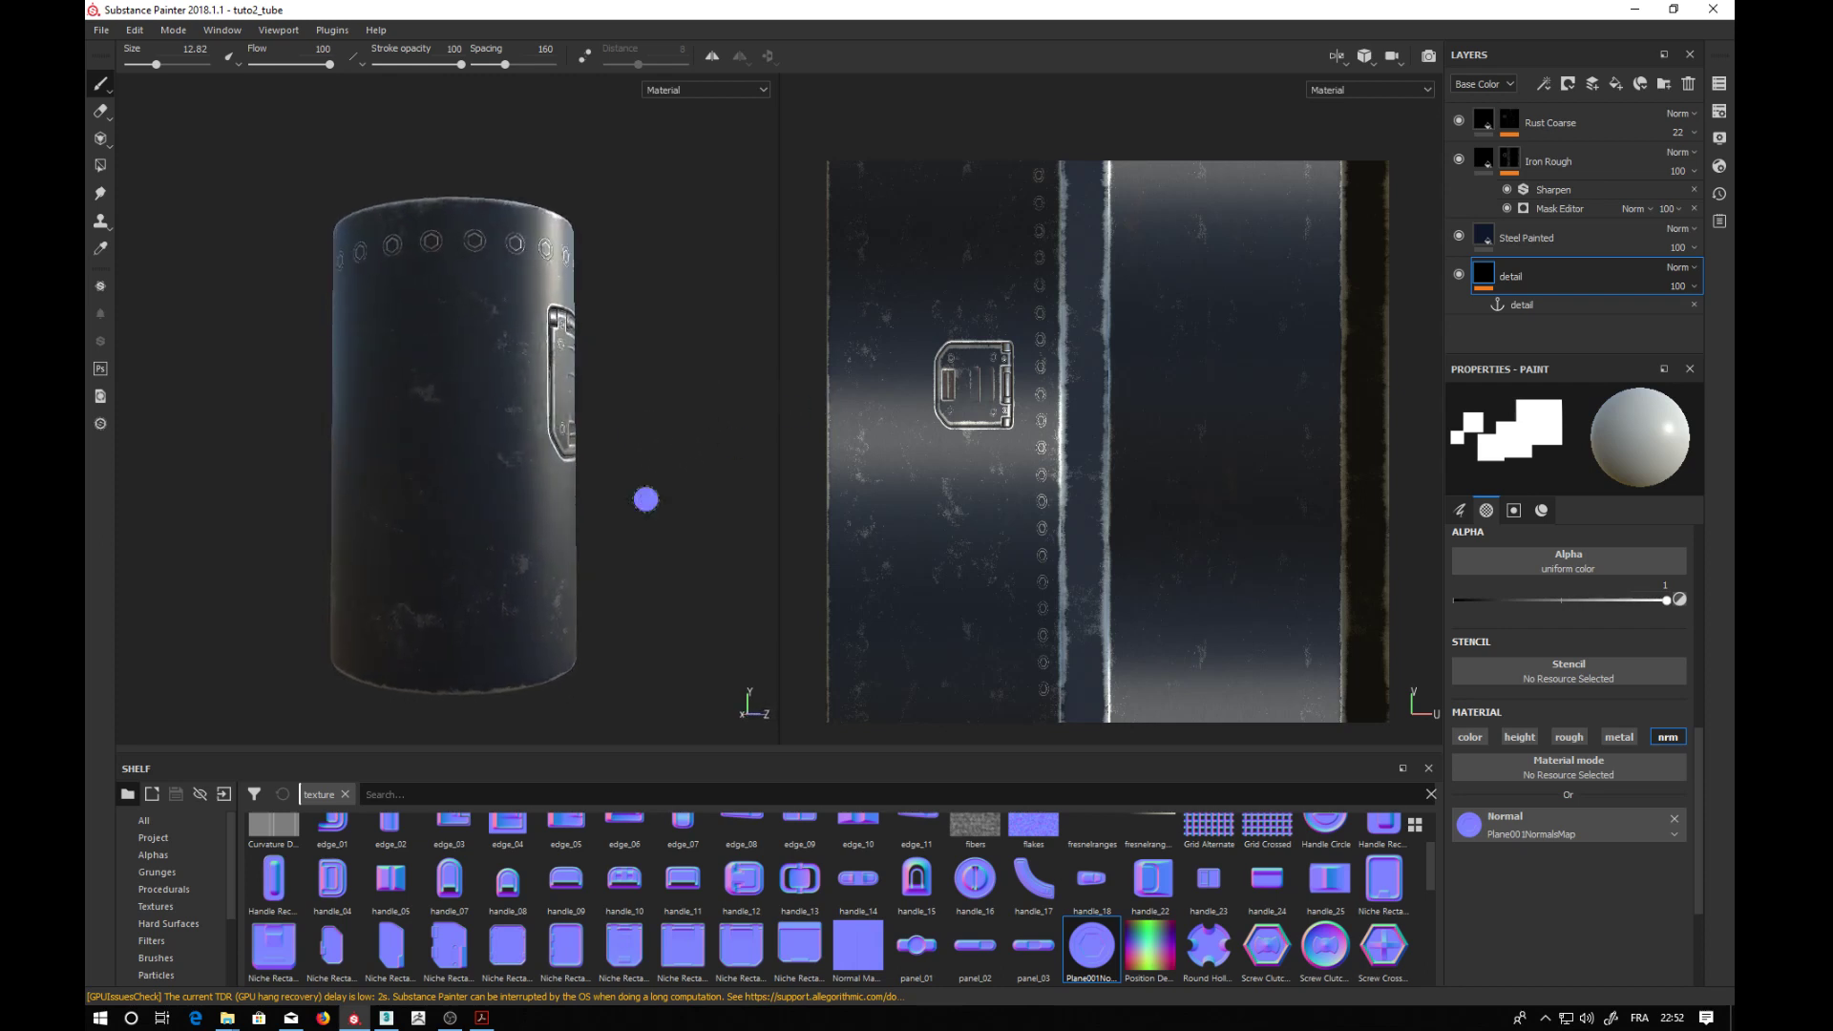
pyautogui.moveTo(290, 569)
pyautogui.keyDown('alt'); pyautogui.mouseDown()
pyautogui.moveTo(115, 600)
pyautogui.moveTo(199, 573)
pyautogui.moveTo(193, 467)
pyautogui.moveTo(221, 434)
pyautogui.moveTo(190, 597)
pyautogui.mouseUp(); pyautogui.keyUp('alt')
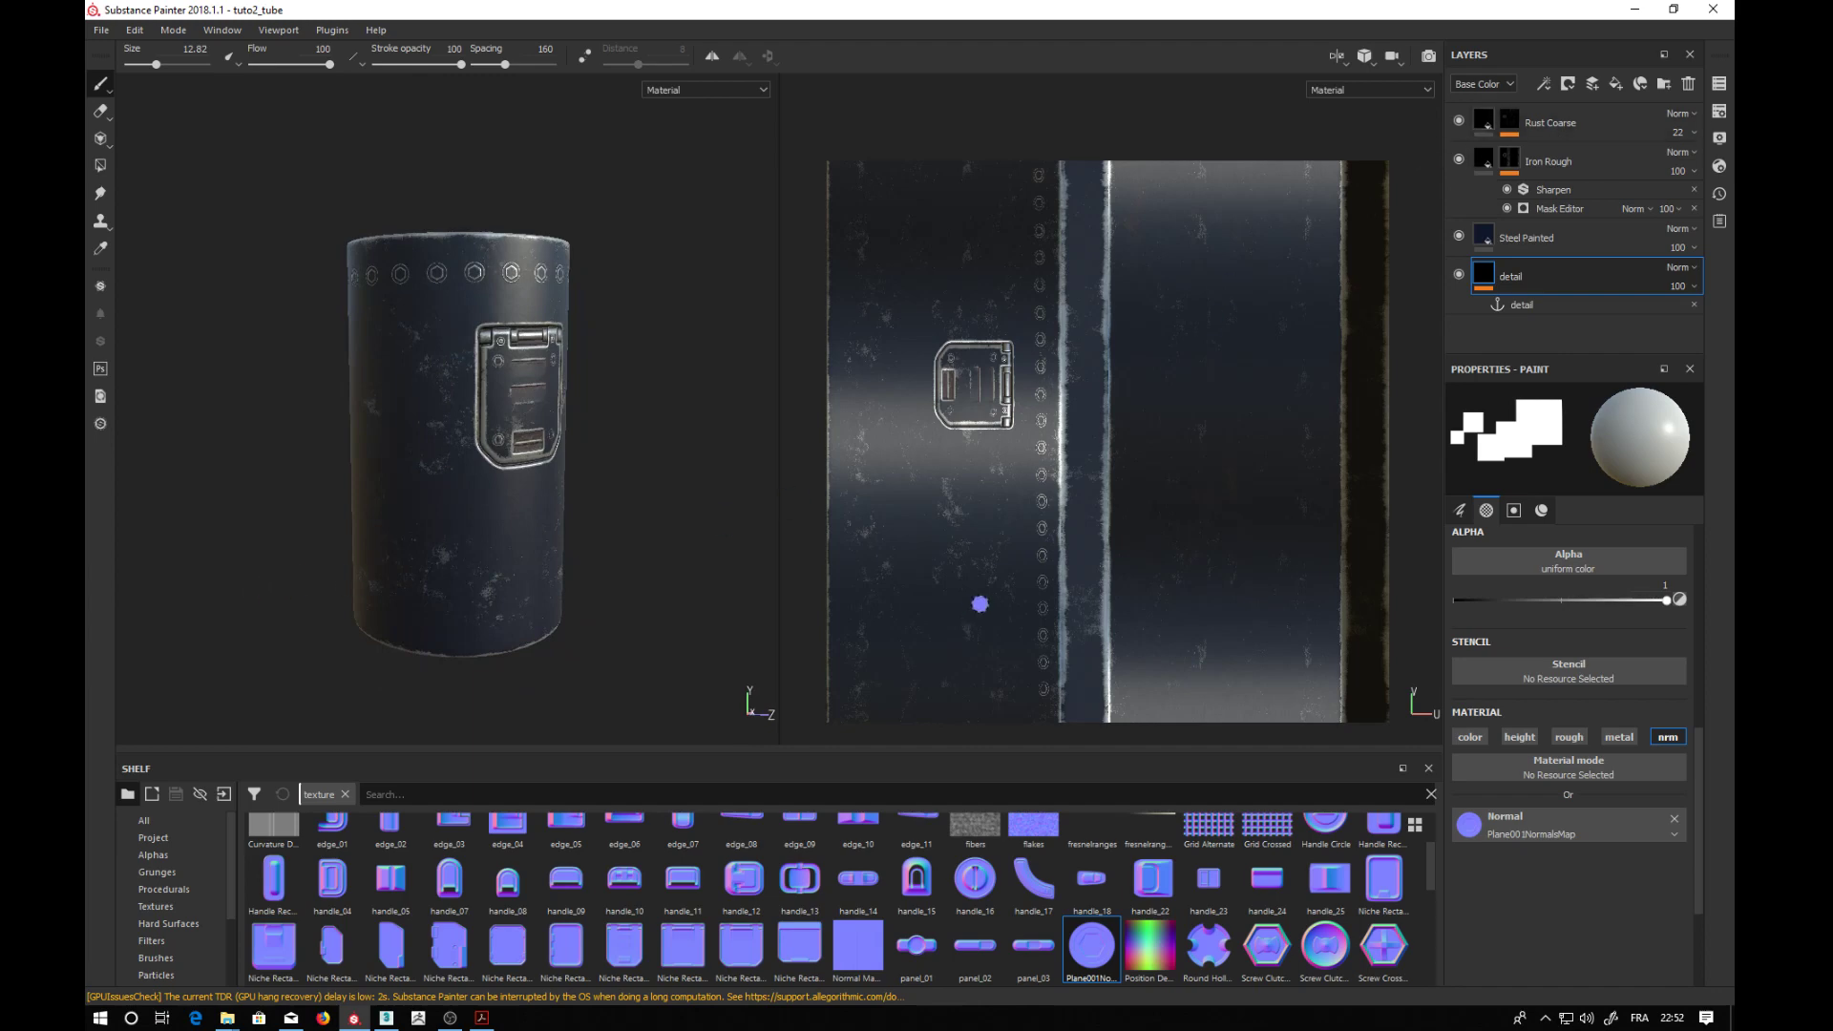